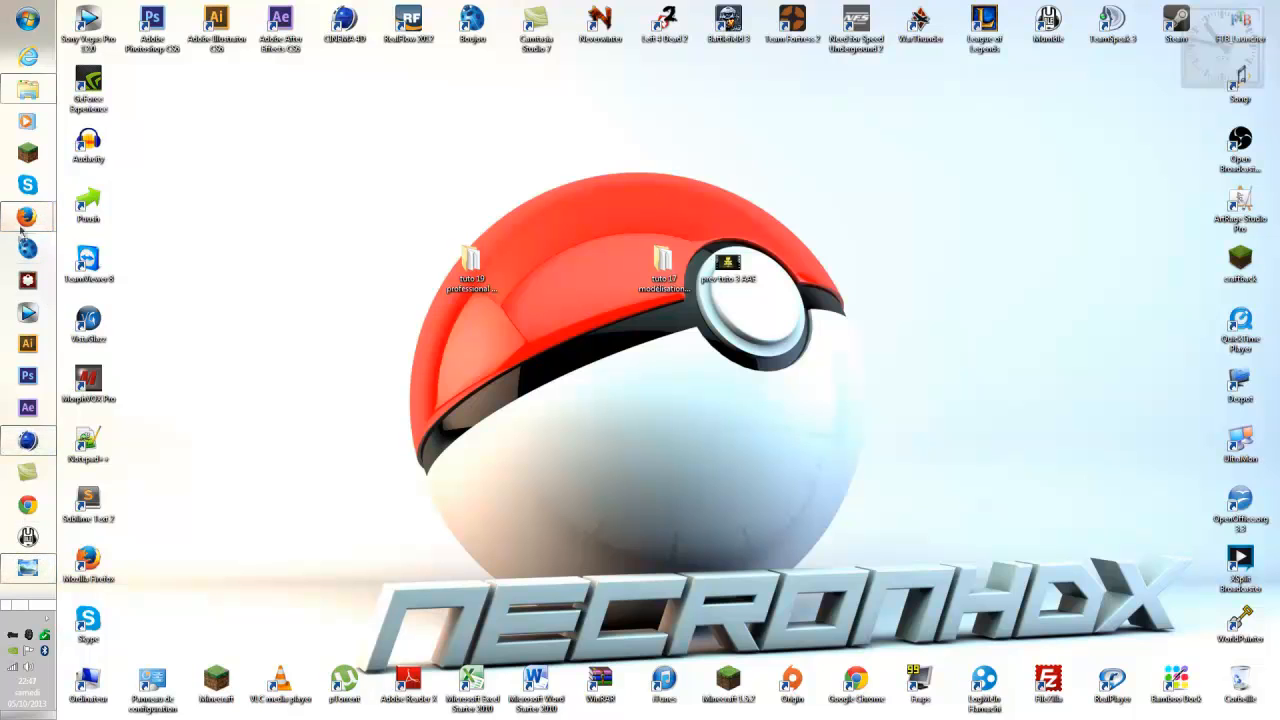
Switch to Firefox and look through the After Effects Audio Reactive Bar tutorial page and its viewer comments.
{"action": "mouse_move", "coordinate": [21, 228]}
{"action": "left_click", "coordinate": [134, 180]}
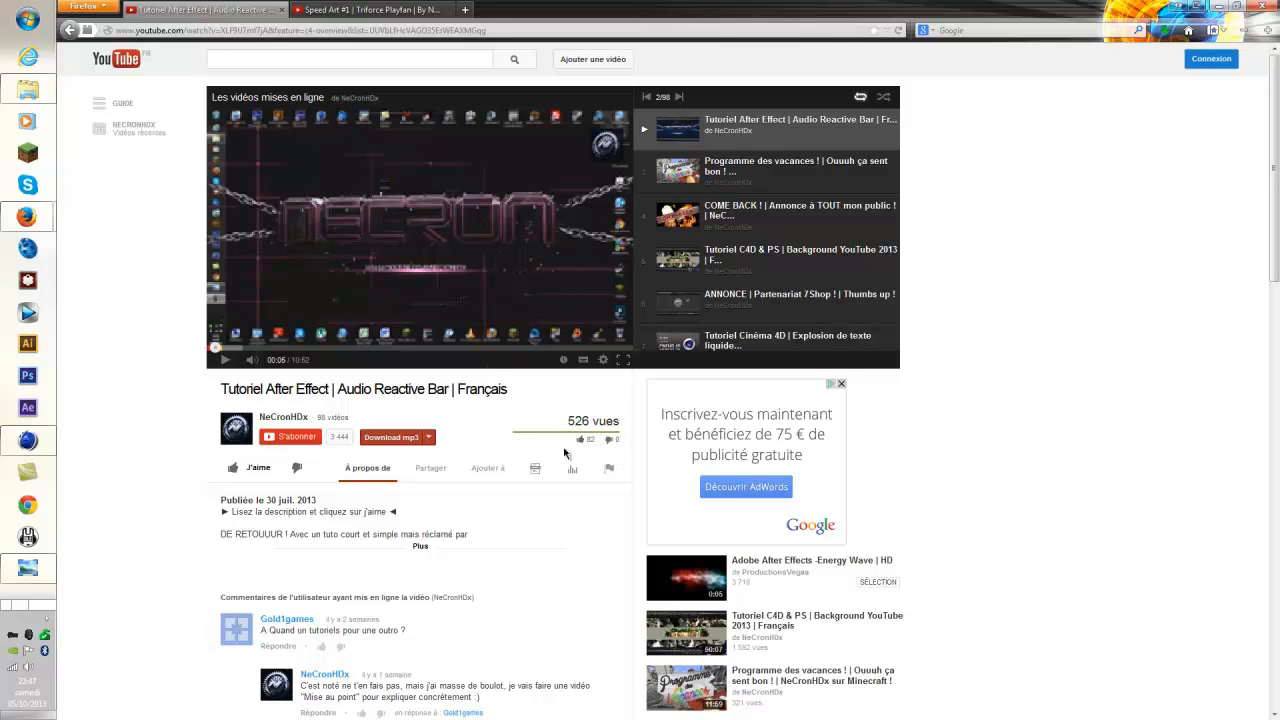
{"action": "scroll", "coordinate": [565, 453], "scroll_direction": "down", "scroll_amount": 1}
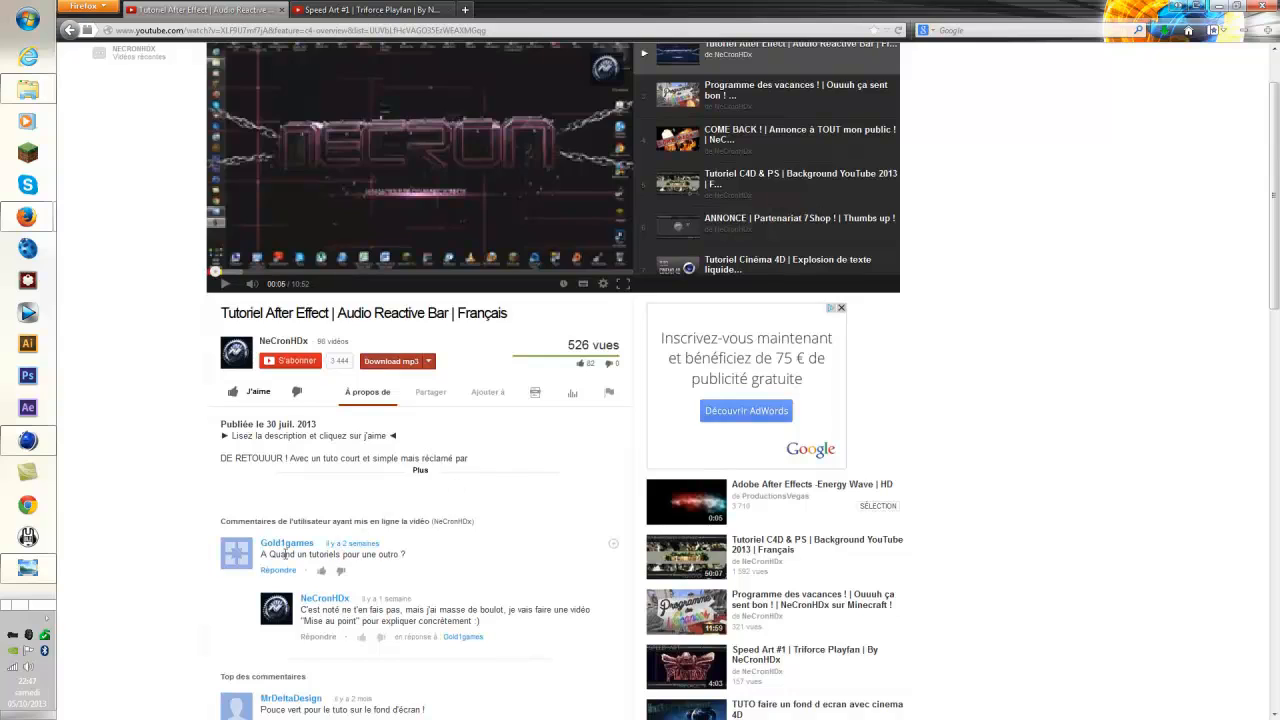
{"action": "scroll", "coordinate": [286, 554], "scroll_direction": "down", "scroll_amount": 2}
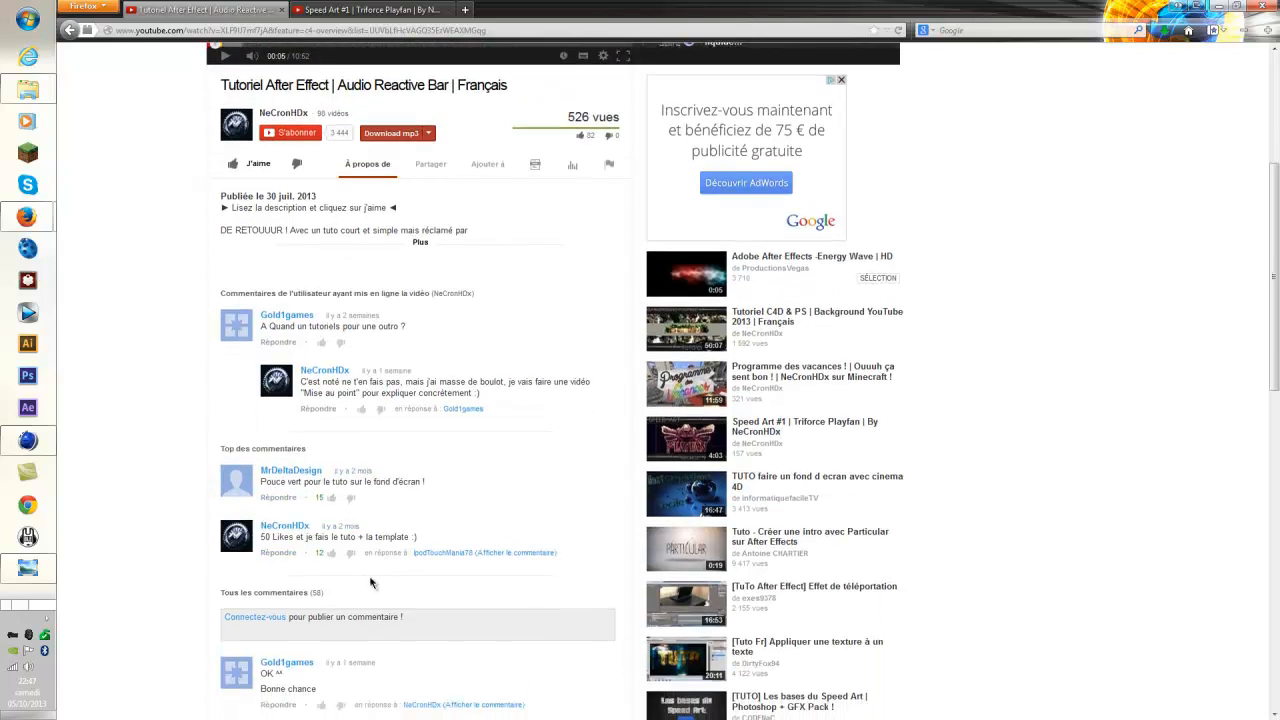
{"action": "scroll", "coordinate": [440, 350], "scroll_direction": "up", "scroll_amount": 4}
{"action": "scroll", "coordinate": [432, 456], "scroll_direction": "down", "scroll_amount": 5}
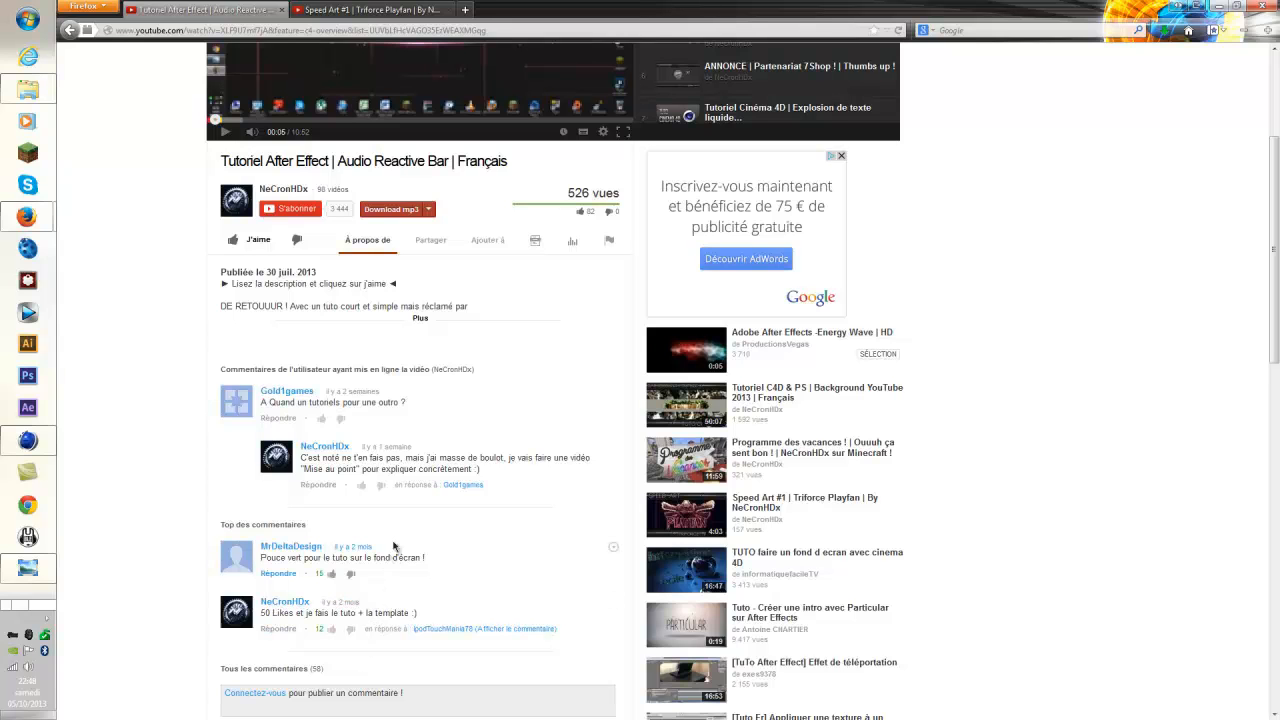
{"action": "scroll", "coordinate": [405, 535], "scroll_direction": "up", "scroll_amount": 4}
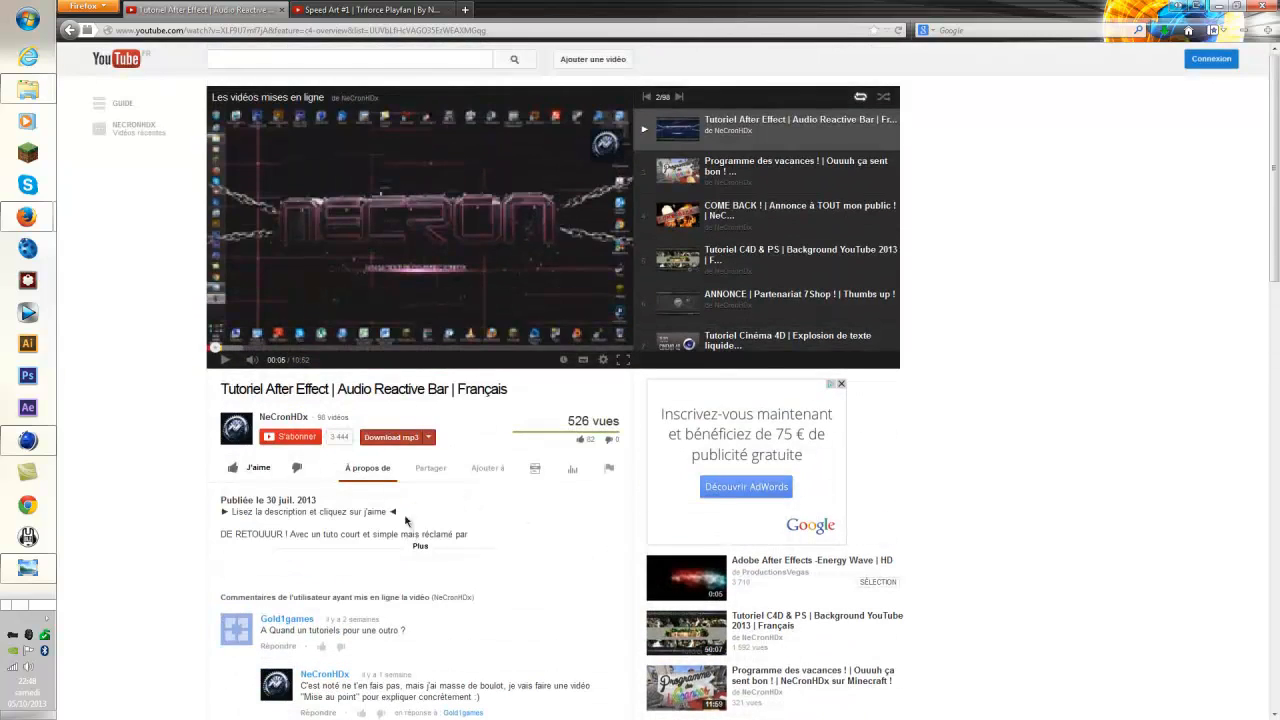
{"action": "left_click", "coordinate": [369, 259]}
{"action": "left_click", "coordinate": [370, 258]}
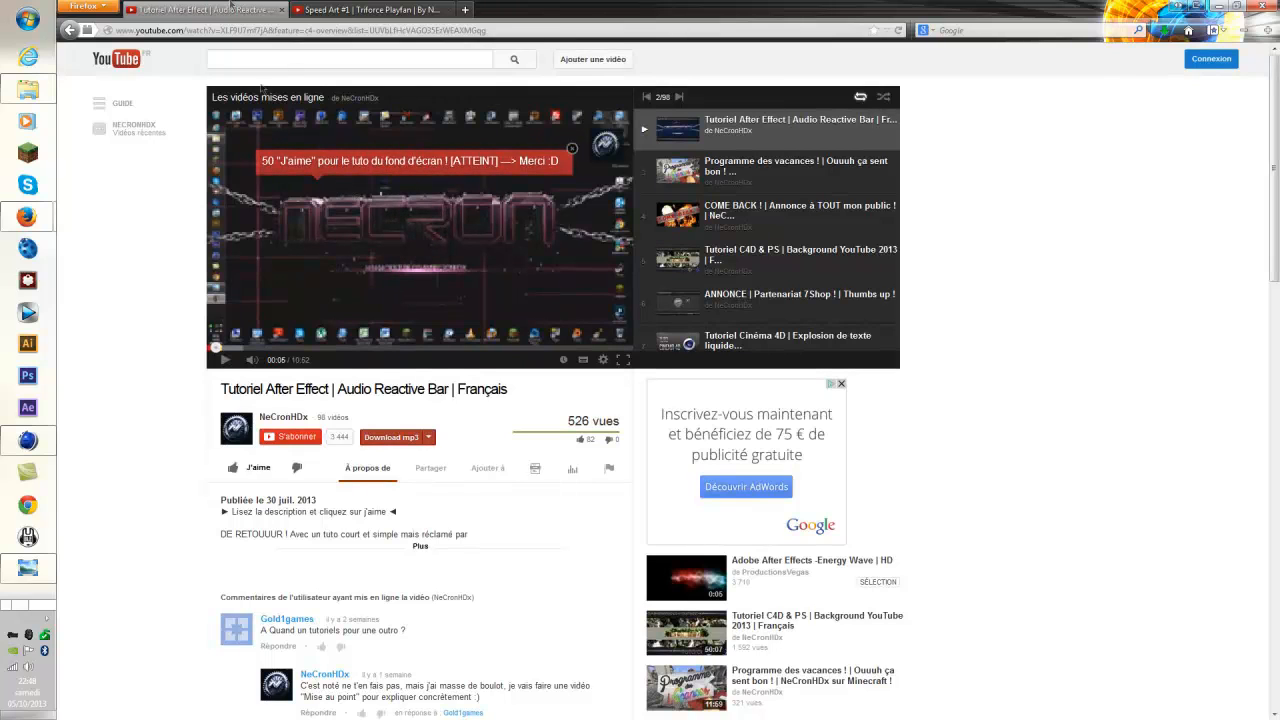
Close the Audio Reactive Bar page and look through the comments on the Speed Art #1 video.
{"action": "left_click", "coordinate": [285, 10]}
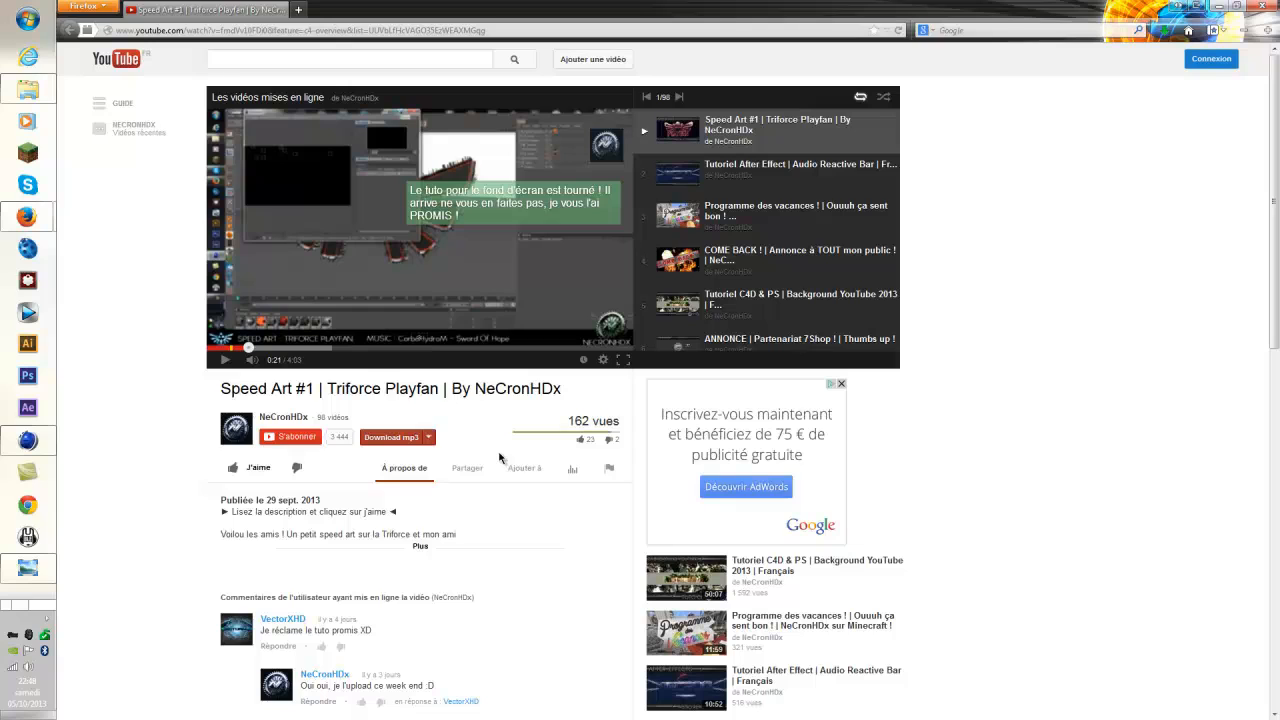
{"action": "scroll", "coordinate": [528, 491], "scroll_direction": "down", "scroll_amount": 5}
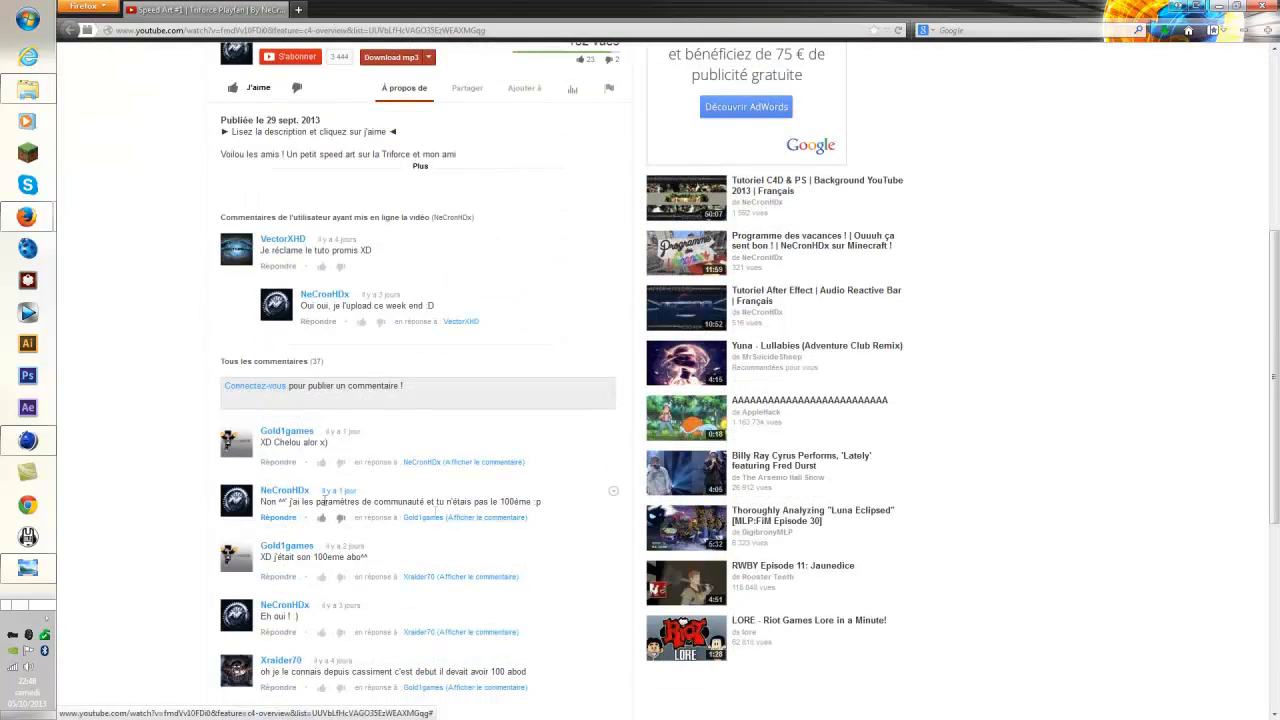
{"action": "scroll", "coordinate": [320, 440], "scroll_direction": "down", "scroll_amount": 4}
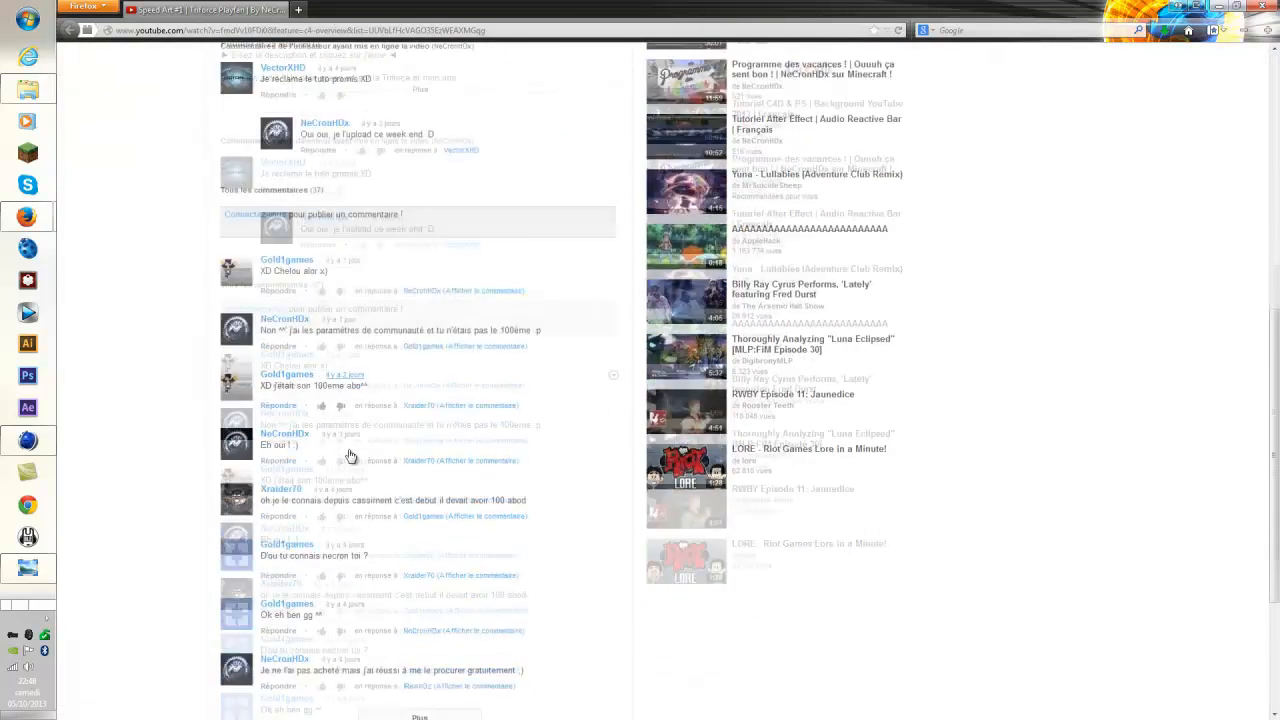
{"action": "scroll", "coordinate": [346, 466], "scroll_direction": "up", "scroll_amount": 4}
{"action": "scroll", "coordinate": [343, 481], "scroll_direction": "up", "scroll_amount": 5}
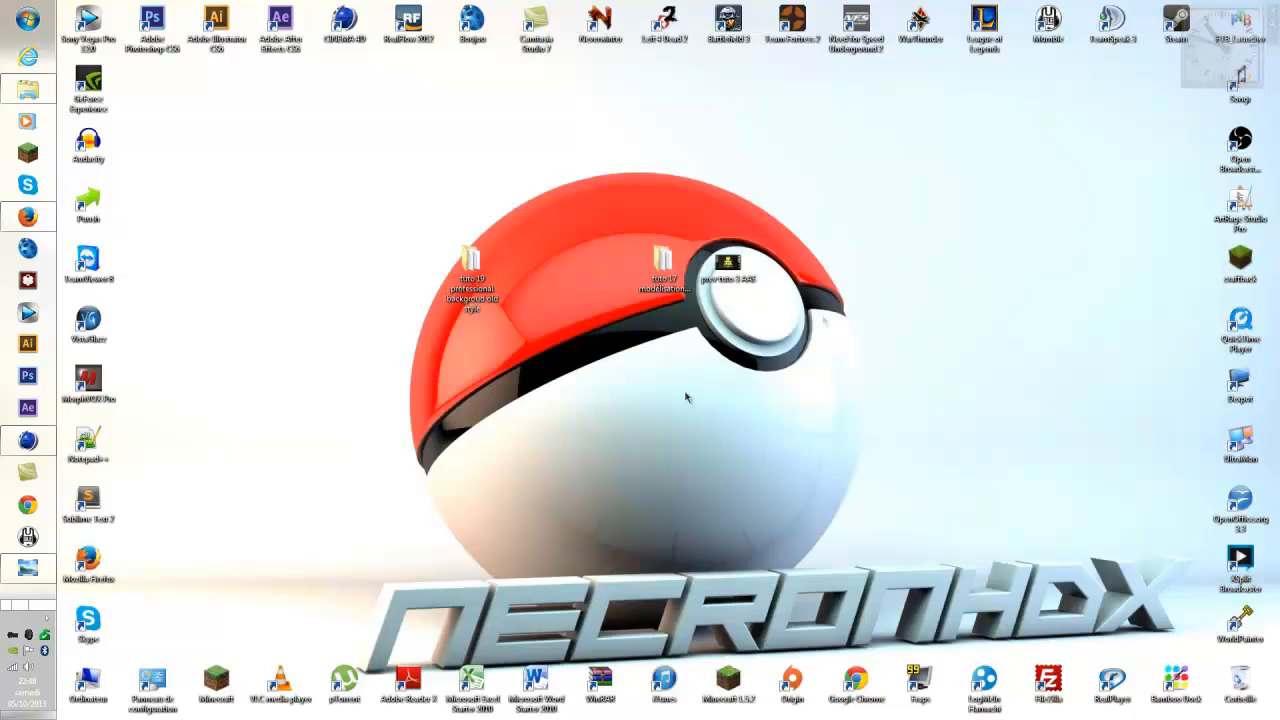
Compare the finished chained-text wallpaper renders in the Windows photo viewer and close the viewer.
{"action": "left_click", "coordinate": [30, 568]}
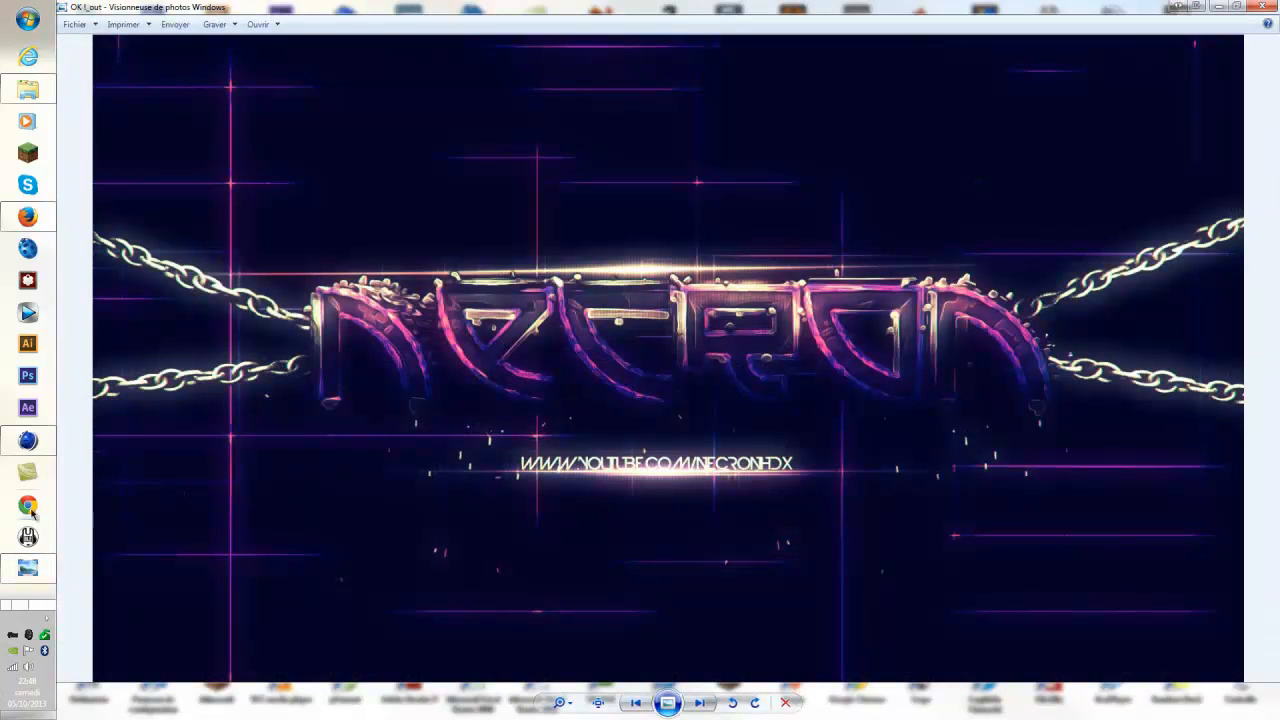
{"action": "key", "text": "Right"}
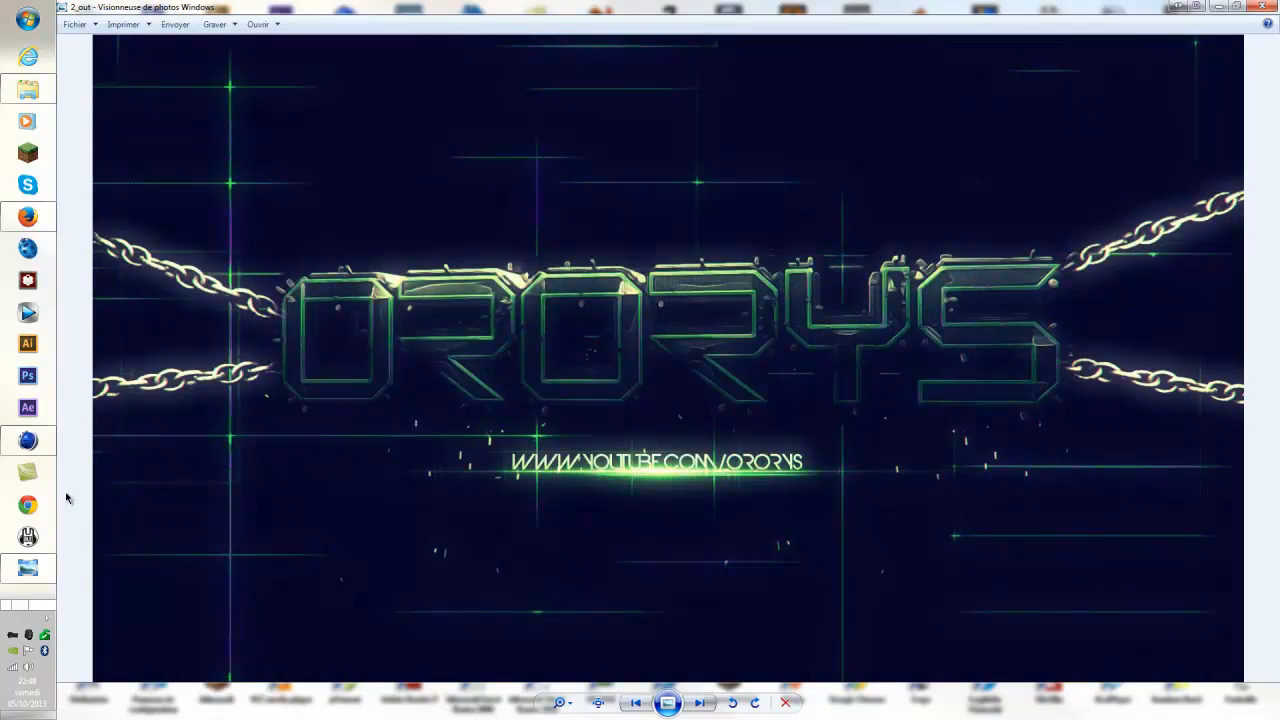
{"action": "key", "text": "Right"}
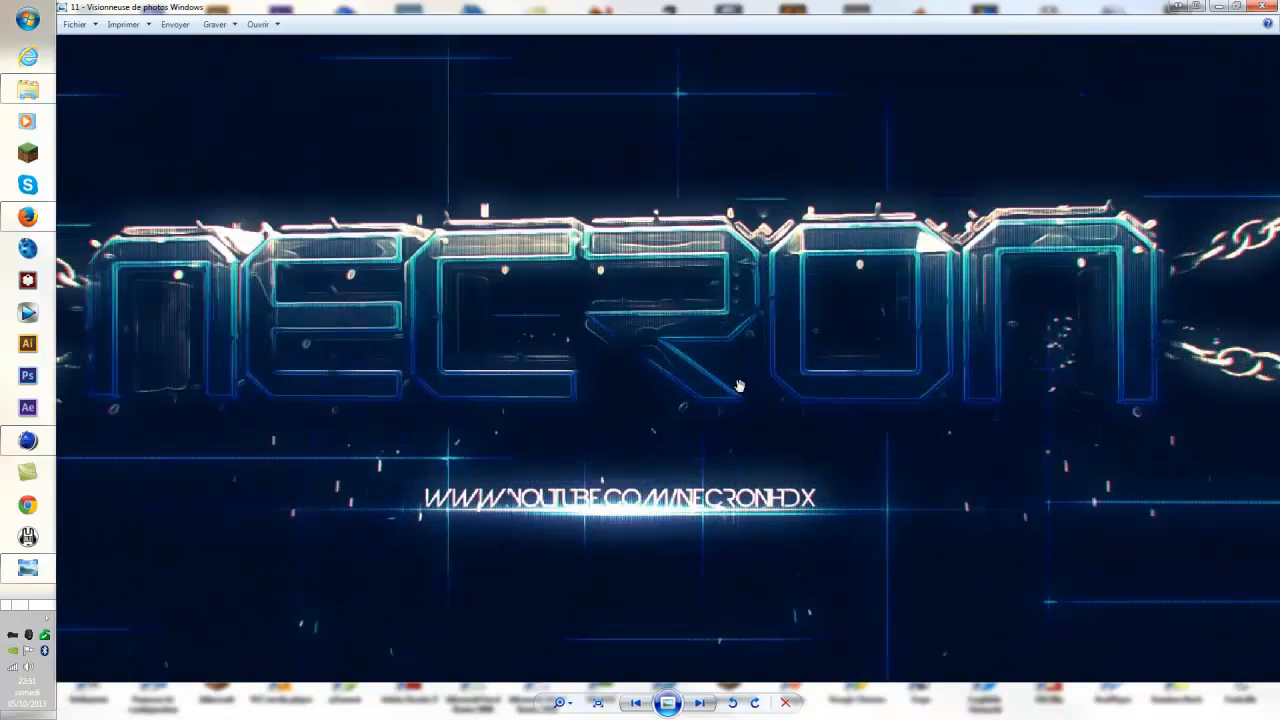
{"action": "key", "text": "Right"}
{"action": "key", "text": "Right"}
{"action": "key", "text": "Right"}
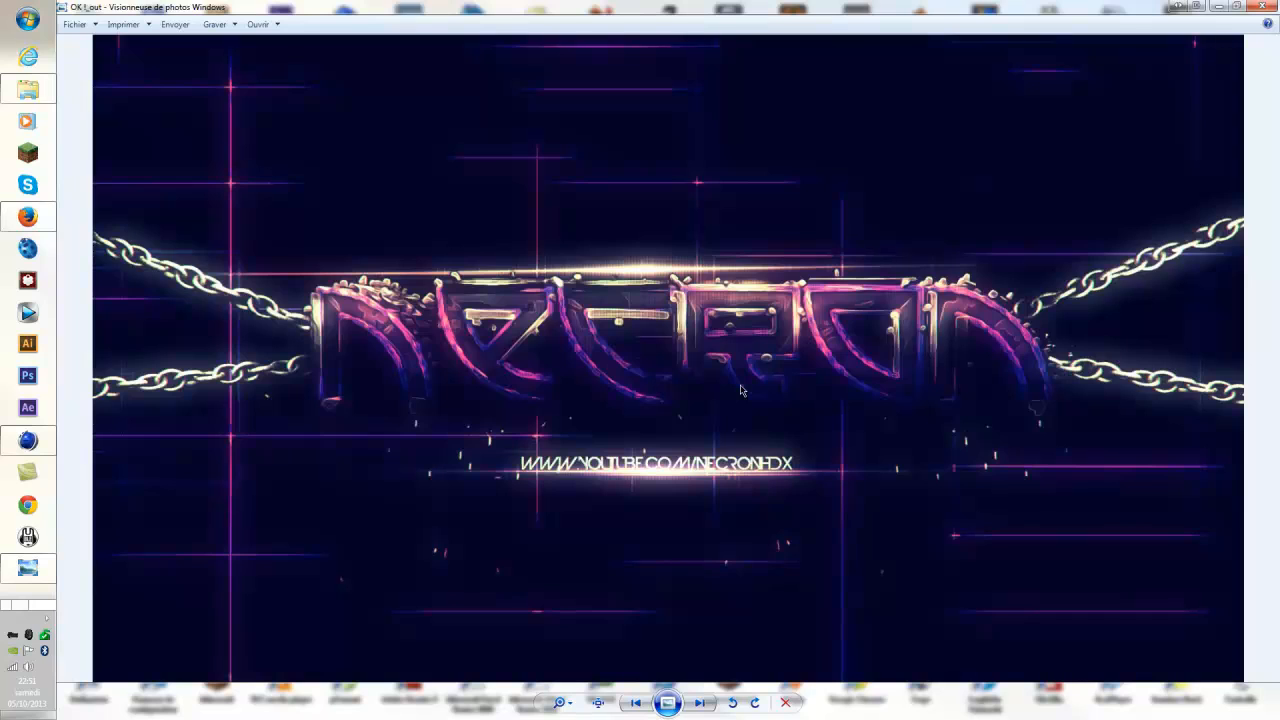
{"action": "key", "text": "Left"}
{"action": "key", "text": "Left"}
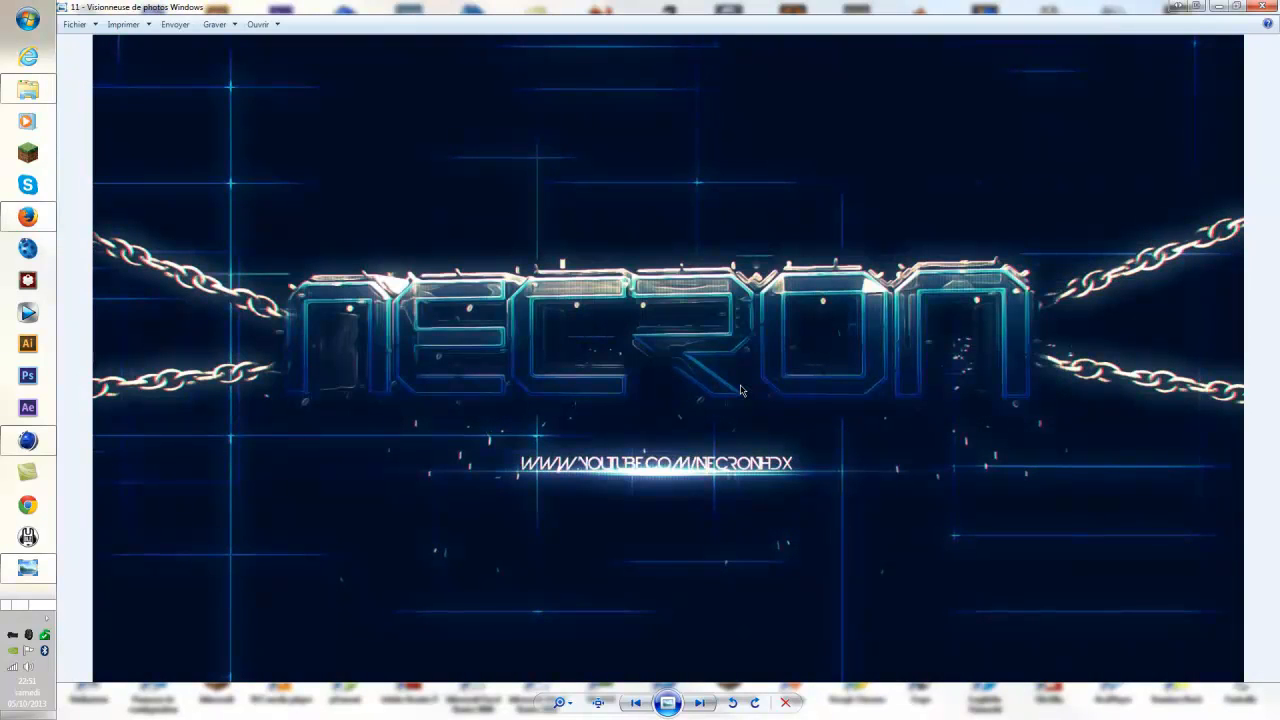
{"action": "left_click", "coordinate": [1262, 8]}
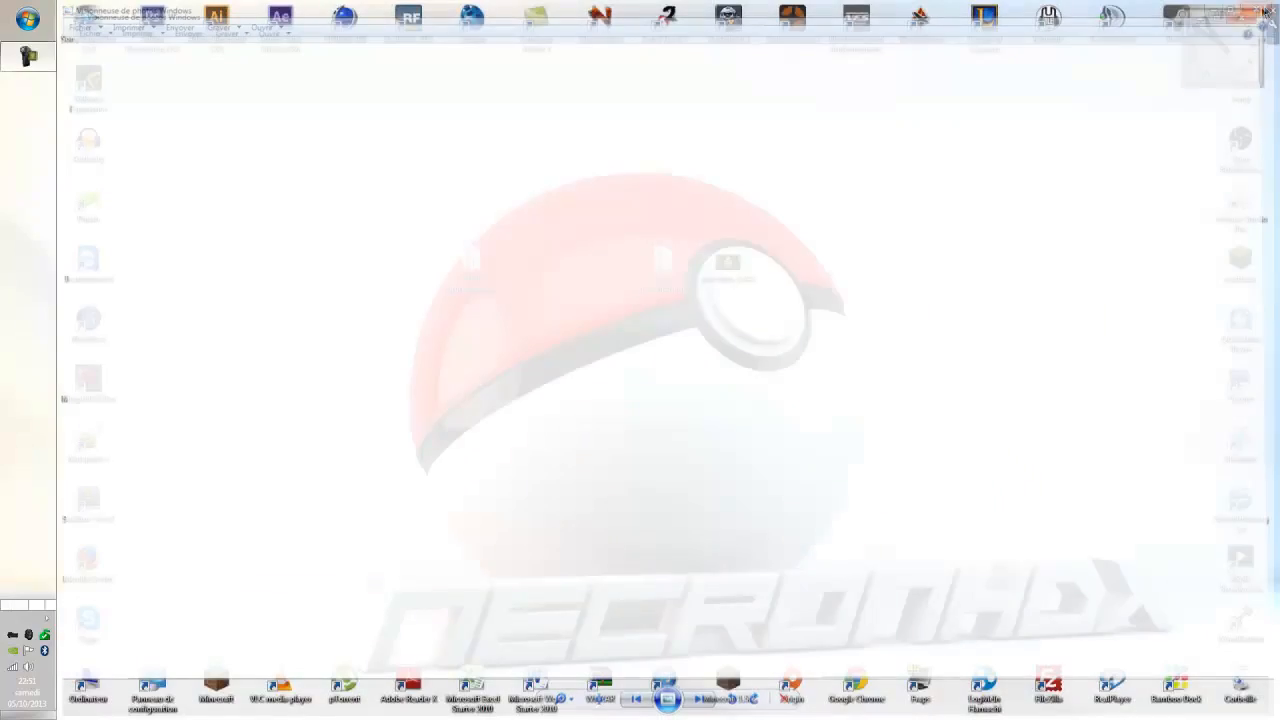
Switch to Cinema 4D and examine the finished template's materials, Greebler, text objects, lights and camera.
{"action": "mouse_move", "coordinate": [27, 440]}
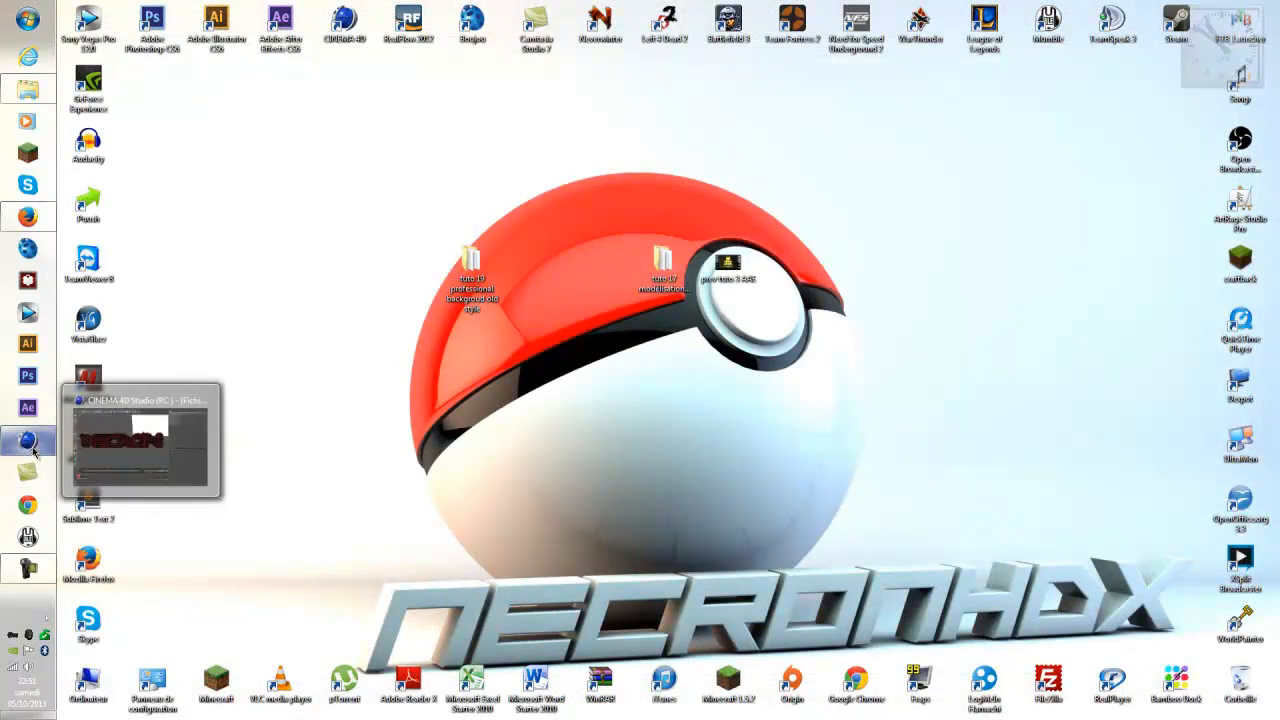
{"action": "left_click", "coordinate": [128, 442]}
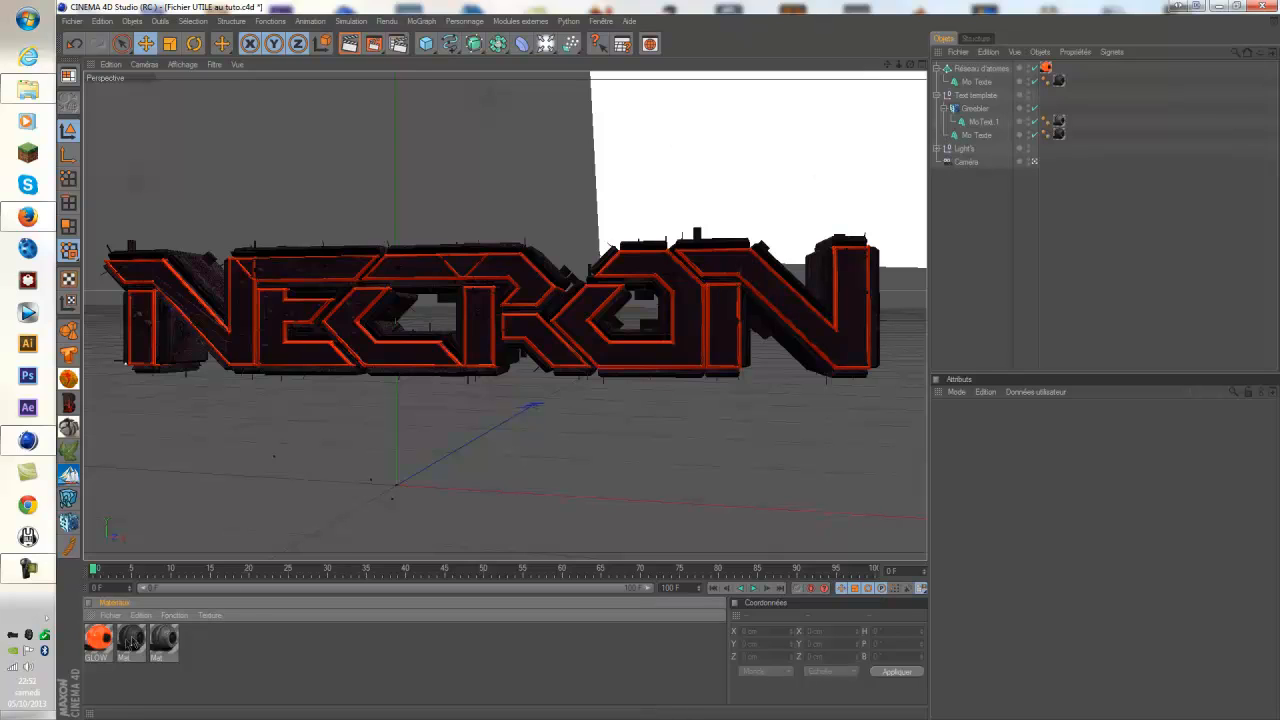
{"action": "left_click", "coordinate": [99, 642]}
{"action": "left_click", "coordinate": [165, 644]}
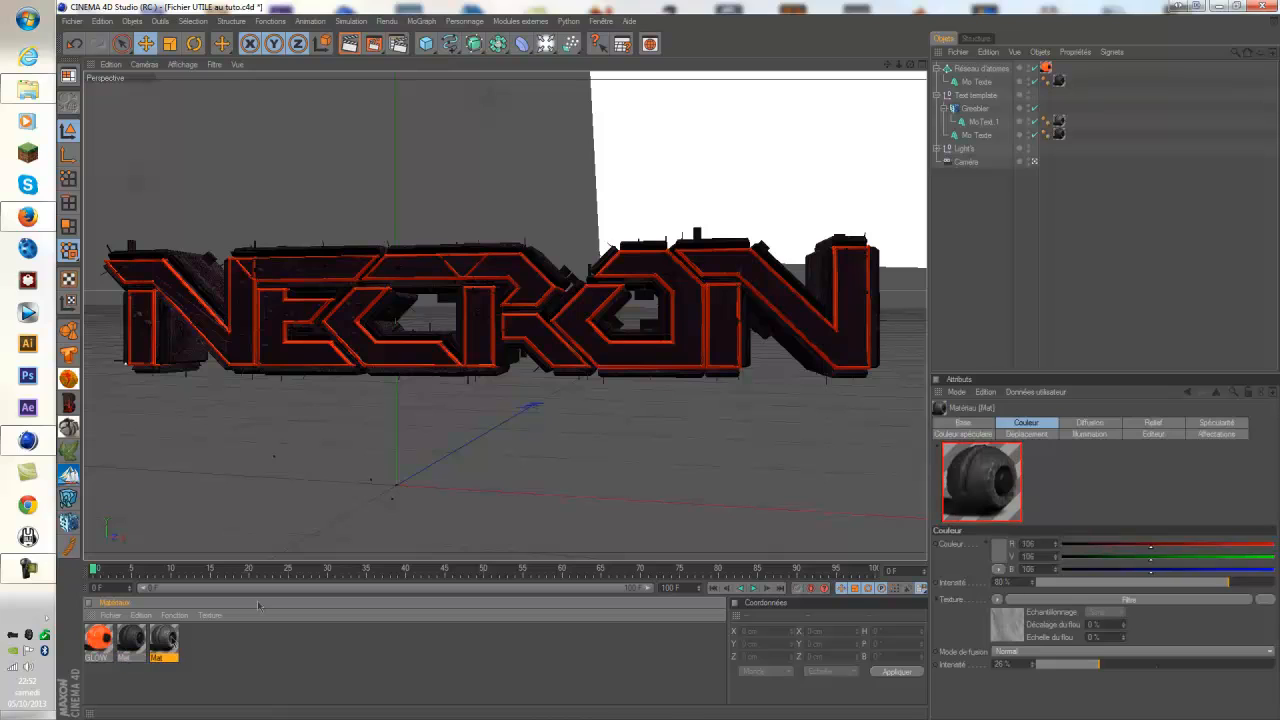
{"action": "left_click", "coordinate": [976, 110]}
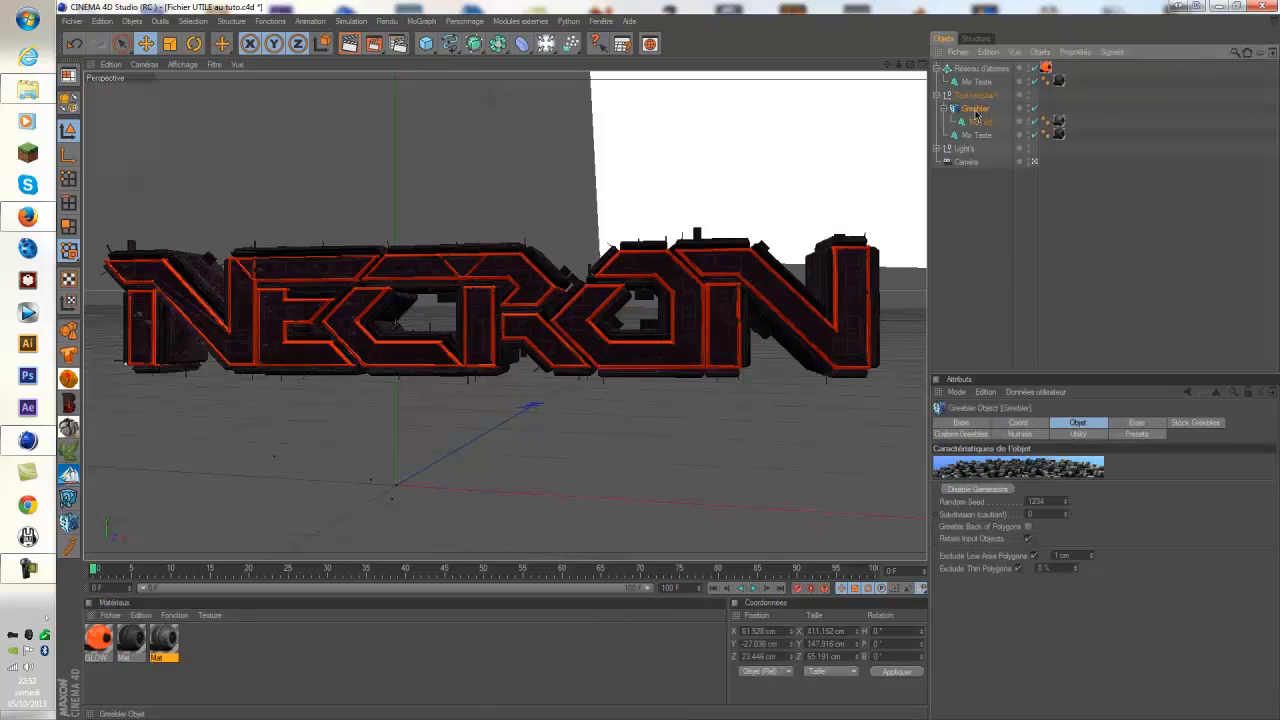
{"action": "left_click", "coordinate": [983, 226]}
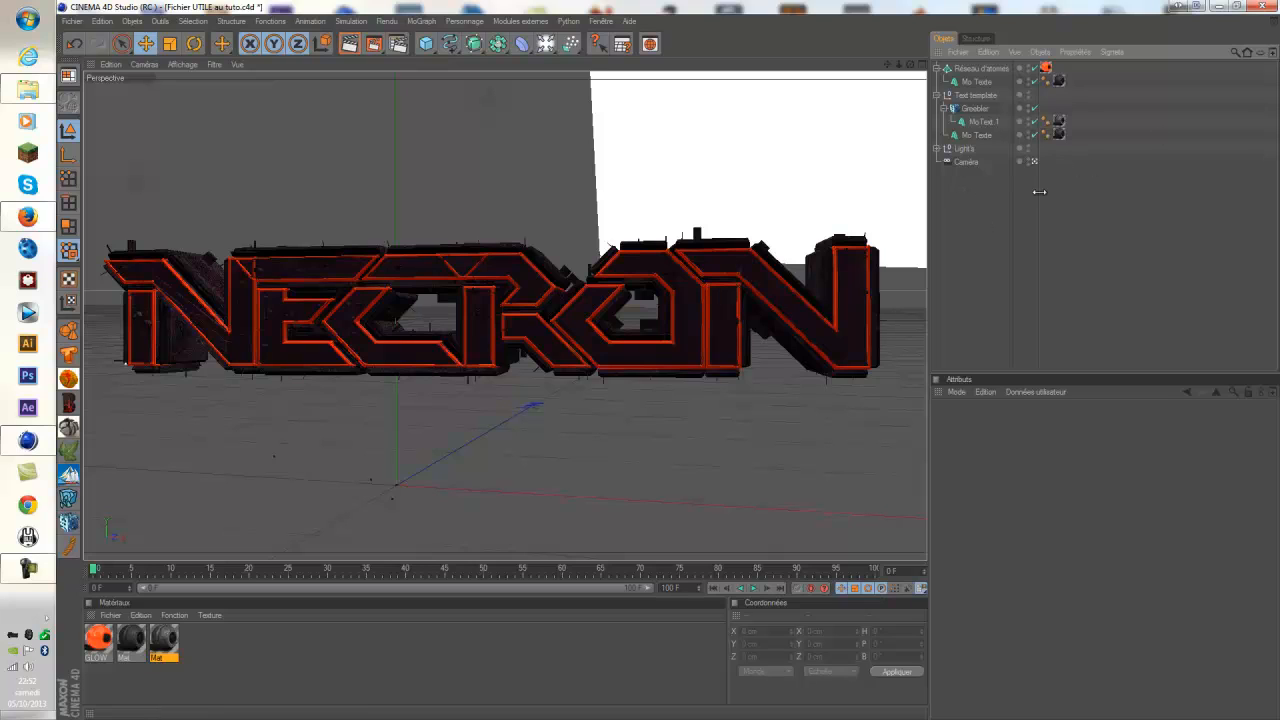
{"action": "left_click", "coordinate": [984, 136]}
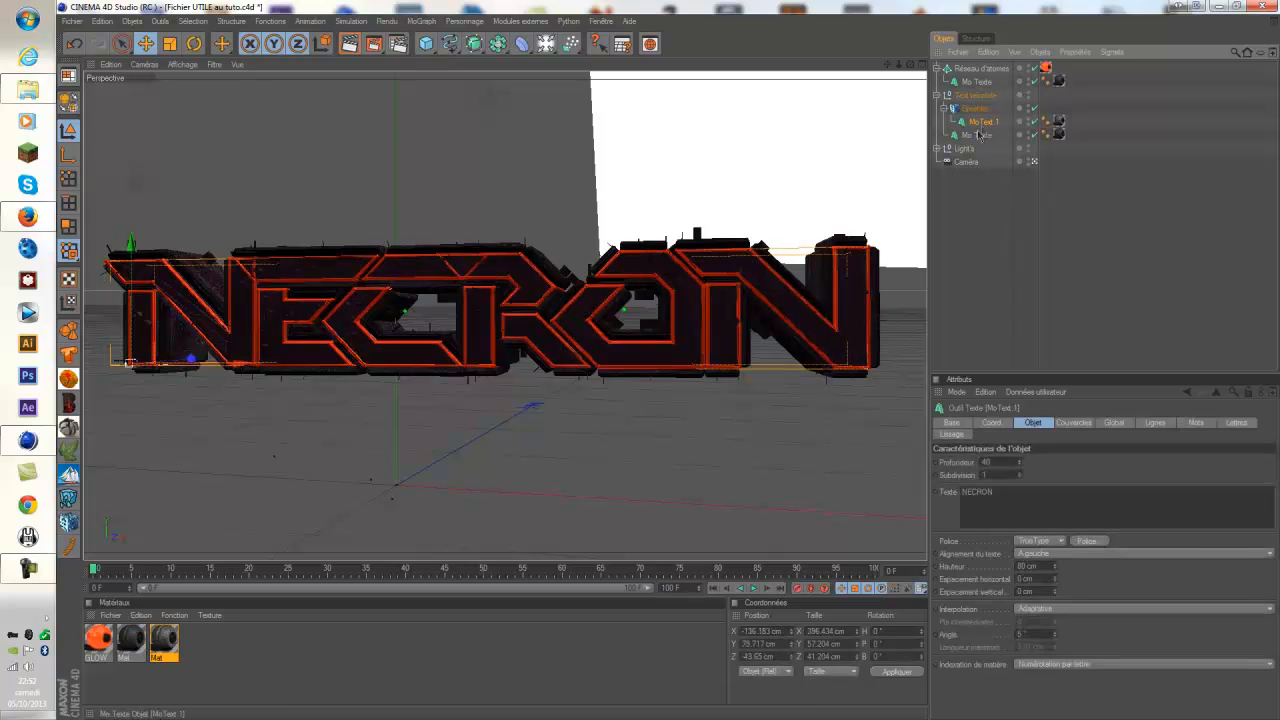
{"action": "left_click", "coordinate": [964, 148]}
{"action": "left_click", "coordinate": [964, 161]}
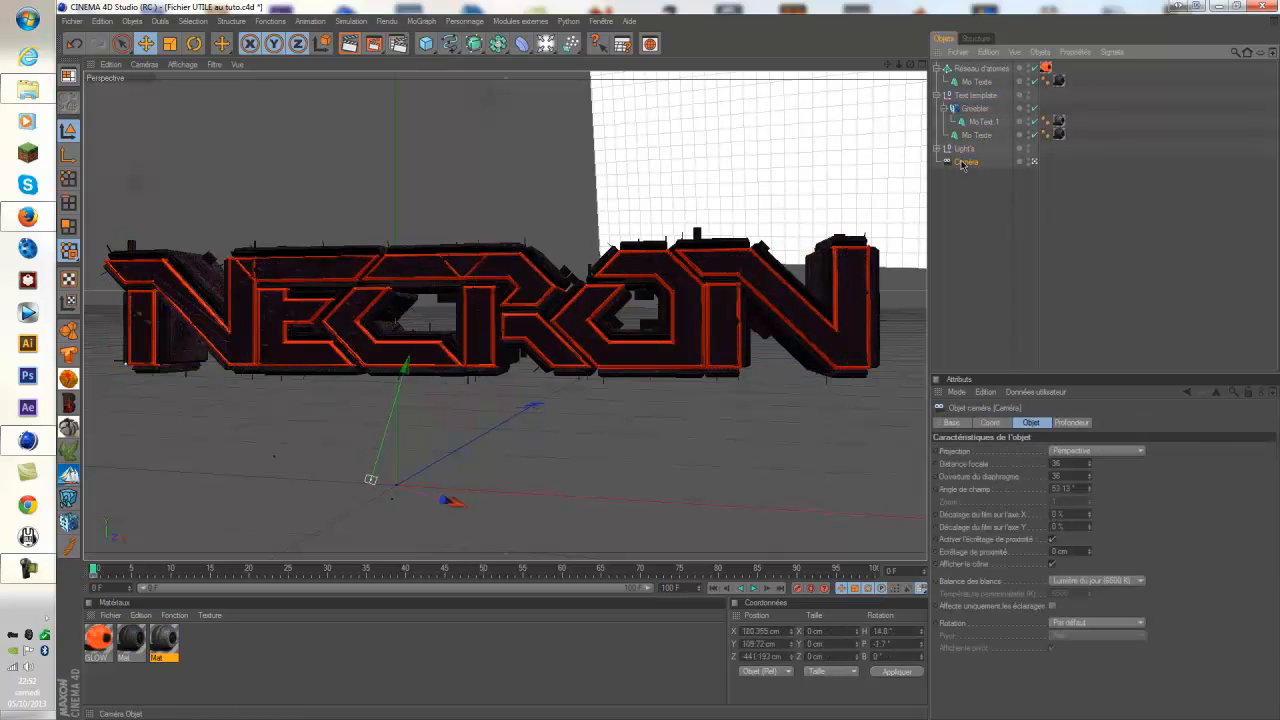
{"action": "left_click", "coordinate": [960, 222]}
{"action": "left_click", "coordinate": [986, 81]}
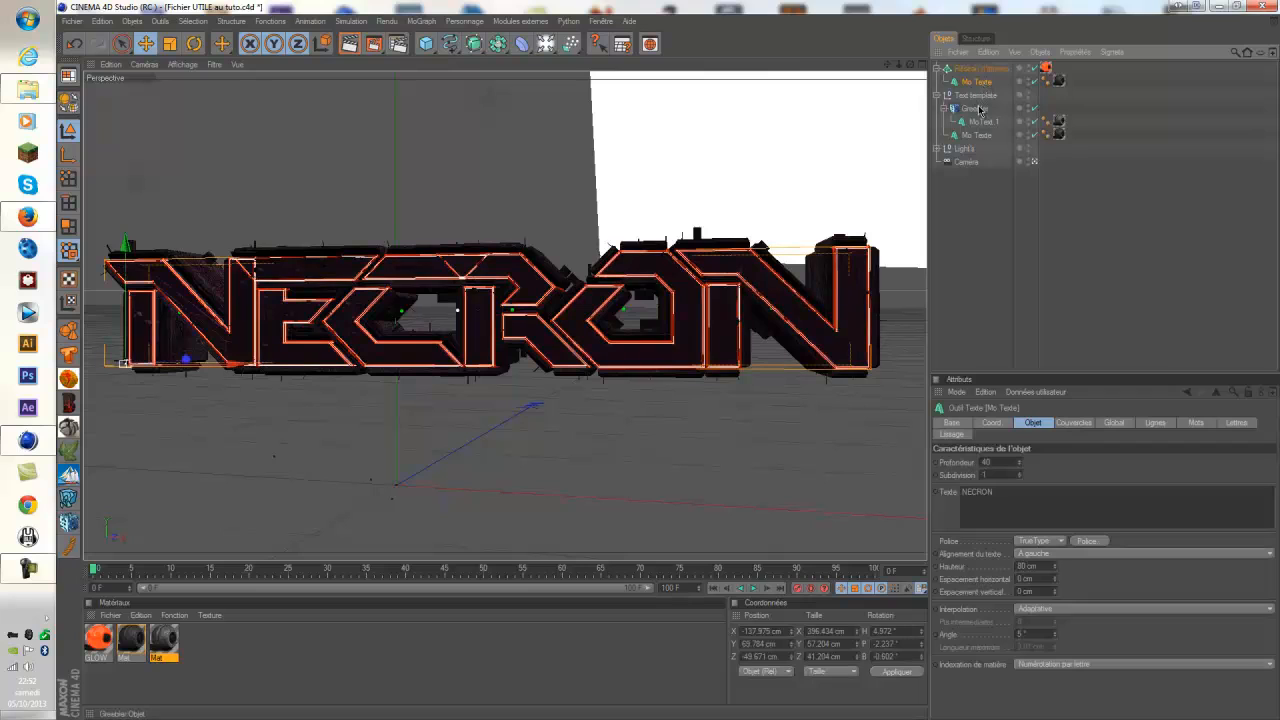
{"action": "left_click", "coordinate": [980, 122]}
{"action": "left_click", "coordinate": [979, 135]}
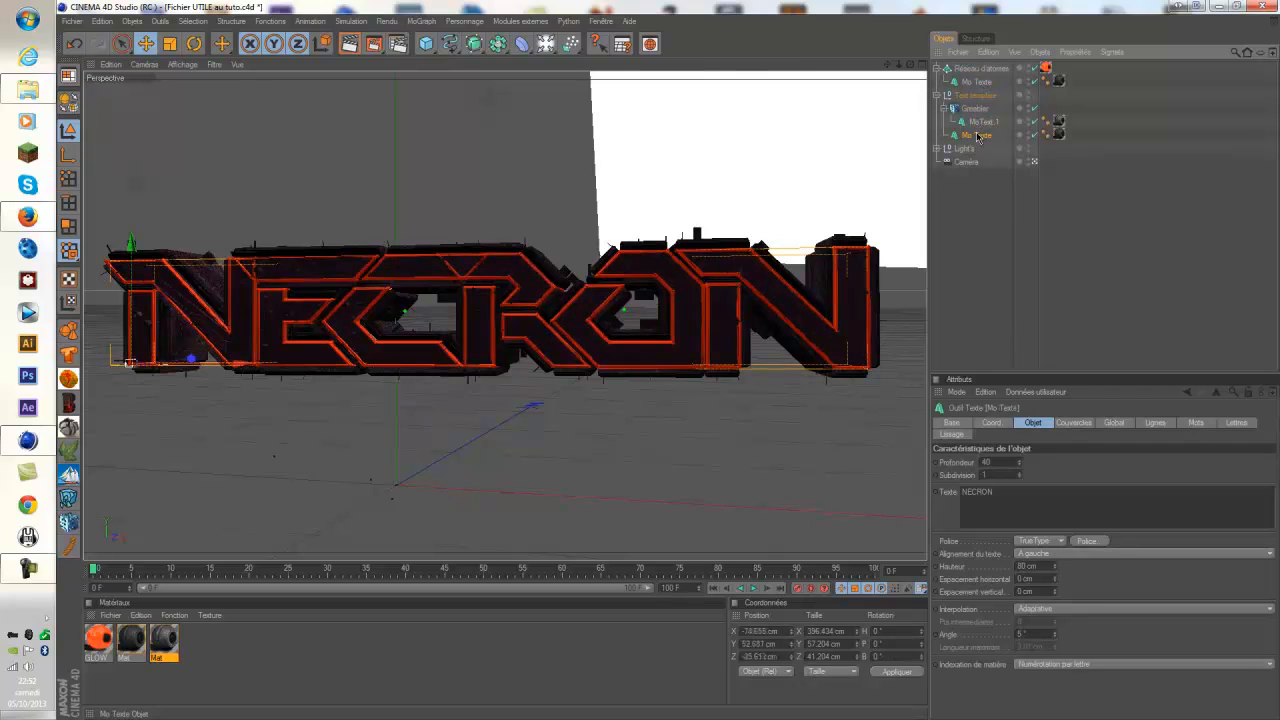
{"action": "left_click", "coordinate": [963, 190]}
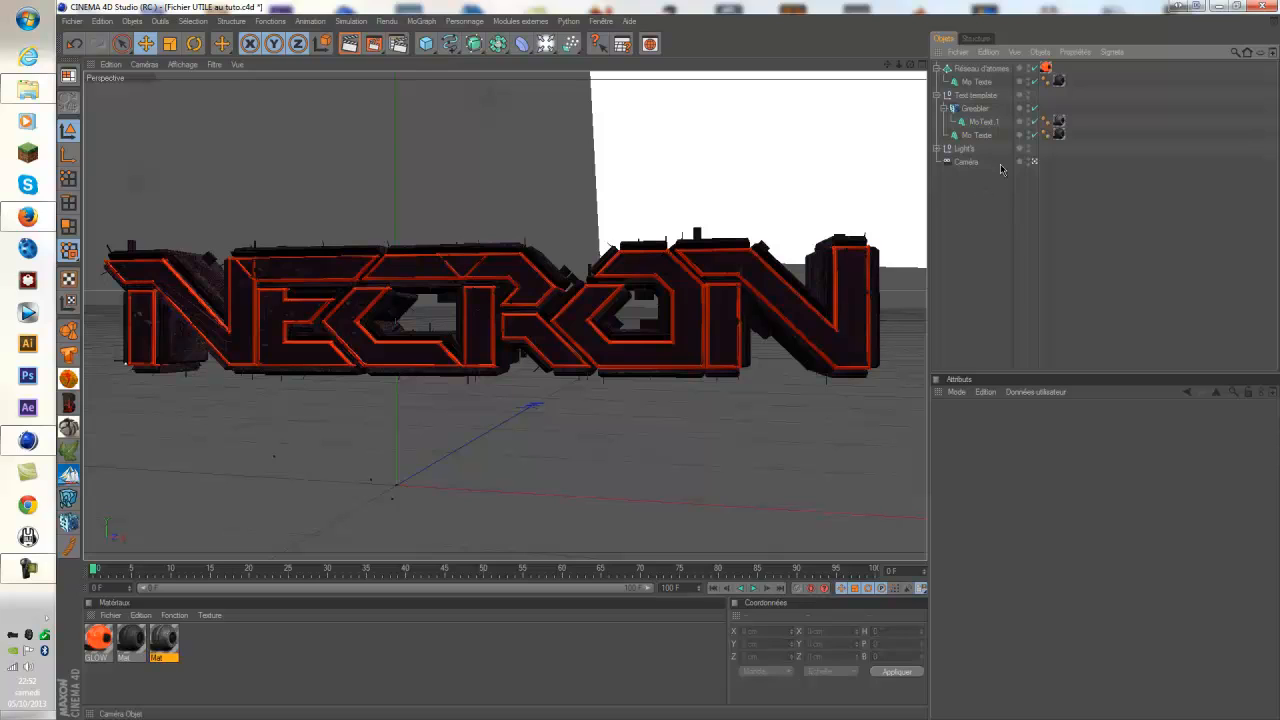
Switch to the open scene "Fichier après tuto.c4d" and inspect its camera and Light's group.
{"action": "left_click", "coordinate": [603, 22]}
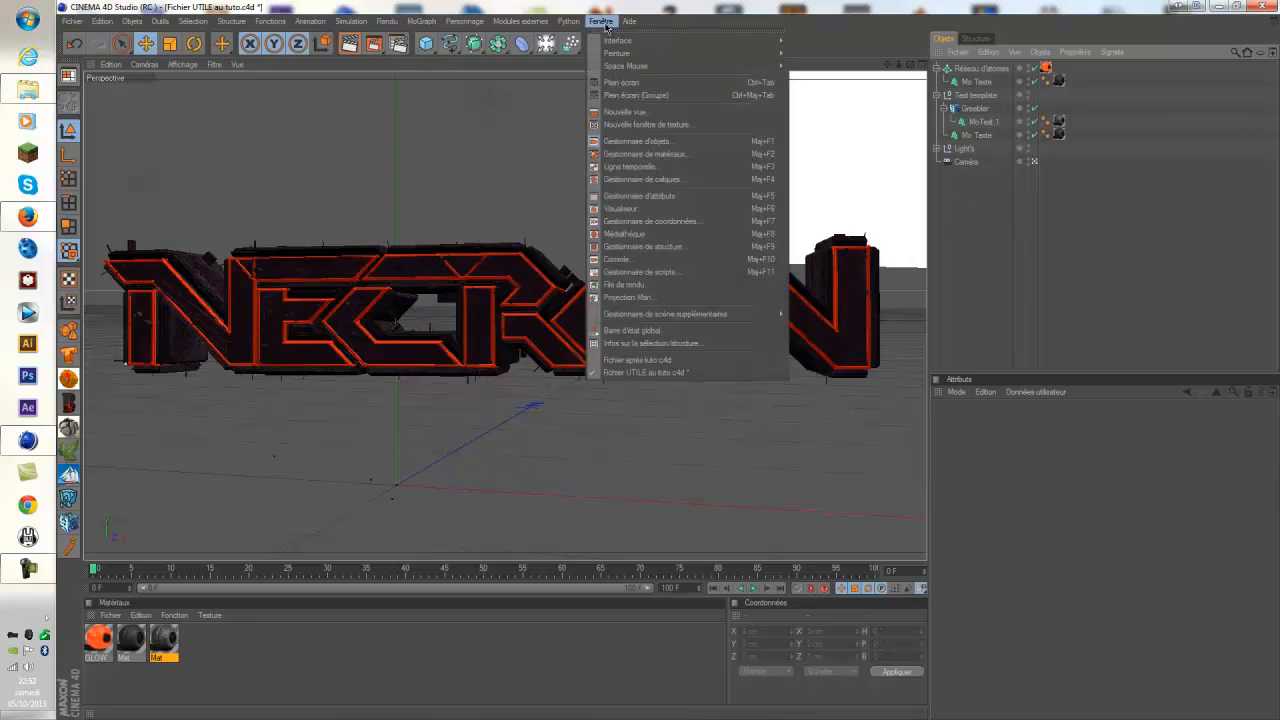
{"action": "left_click", "coordinate": [637, 359]}
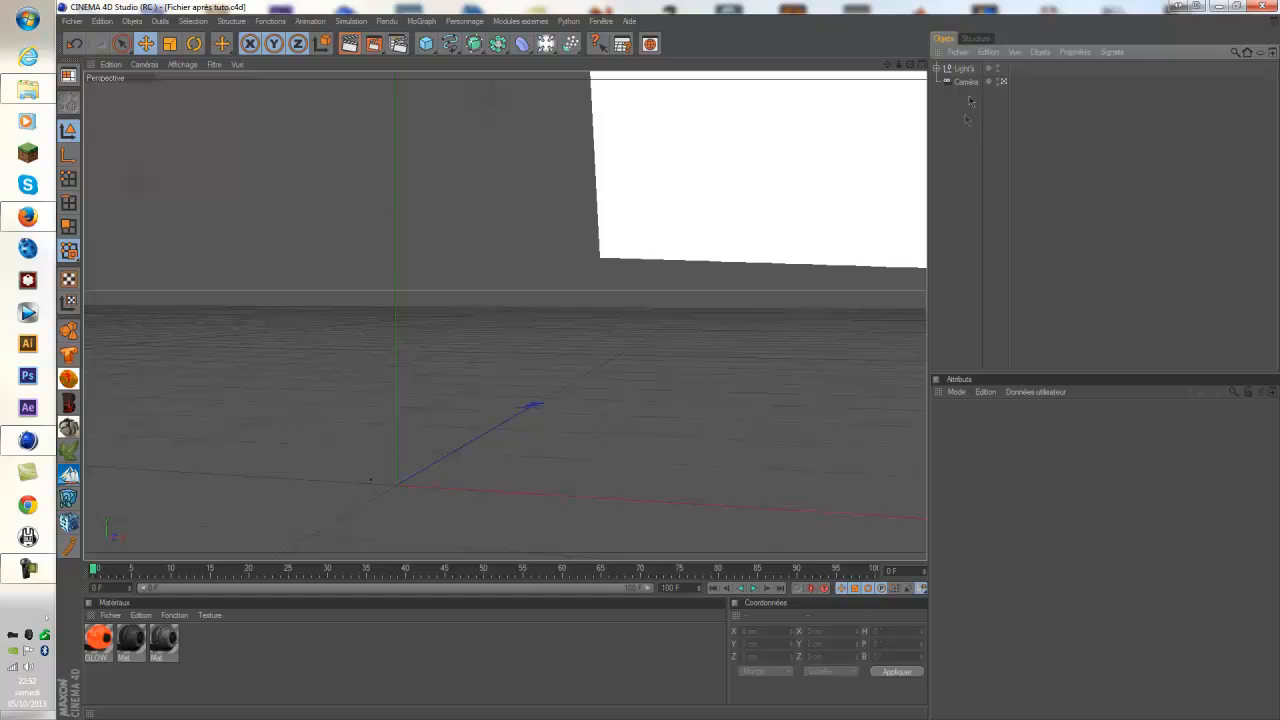
{"action": "left_click", "coordinate": [971, 84]}
{"action": "left_click", "coordinate": [963, 70]}
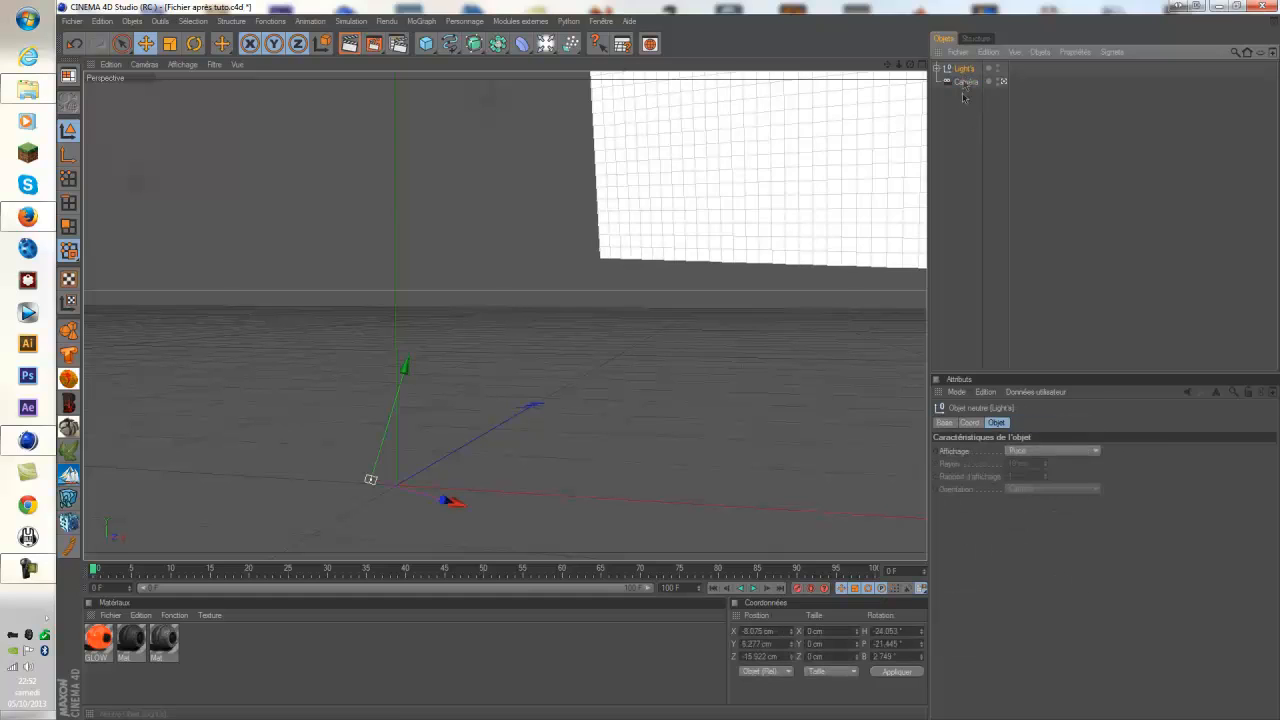
{"action": "left_click", "coordinate": [963, 110]}
Add a MoText object to the scene and rotate it upright to a pitch of 0°.
{"action": "left_click", "coordinate": [421, 21]}
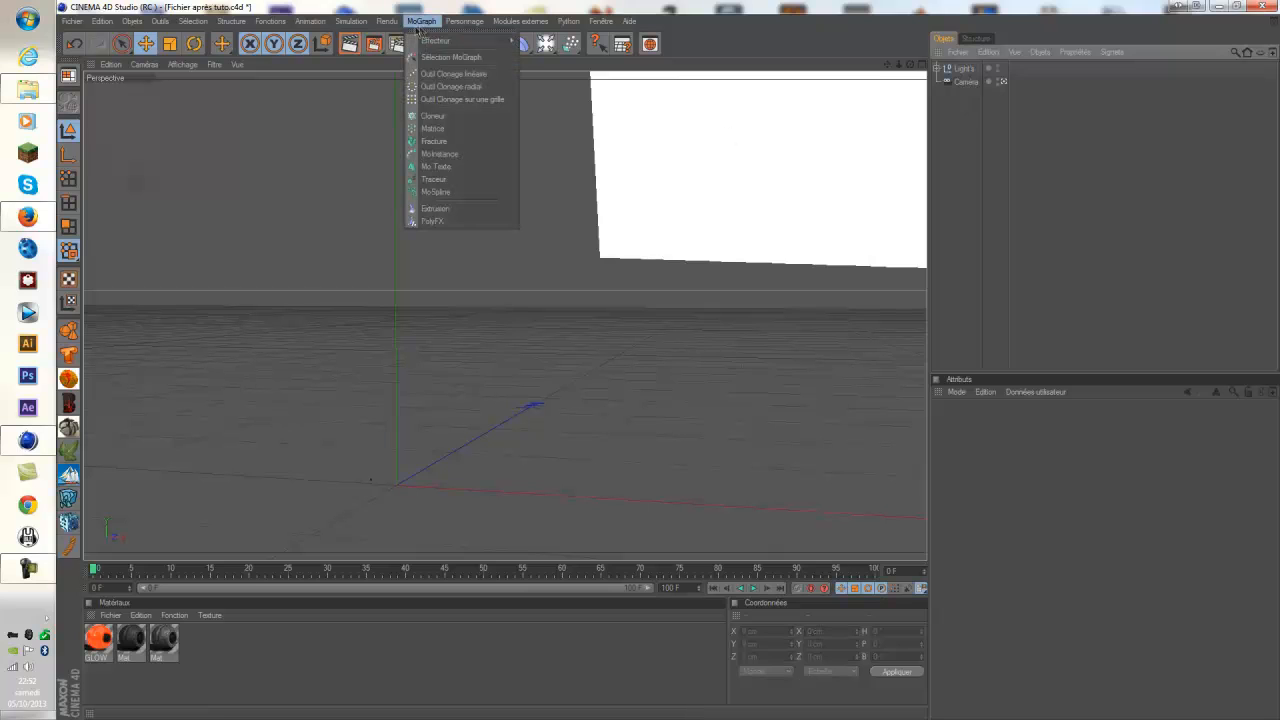
{"action": "left_click", "coordinate": [440, 168]}
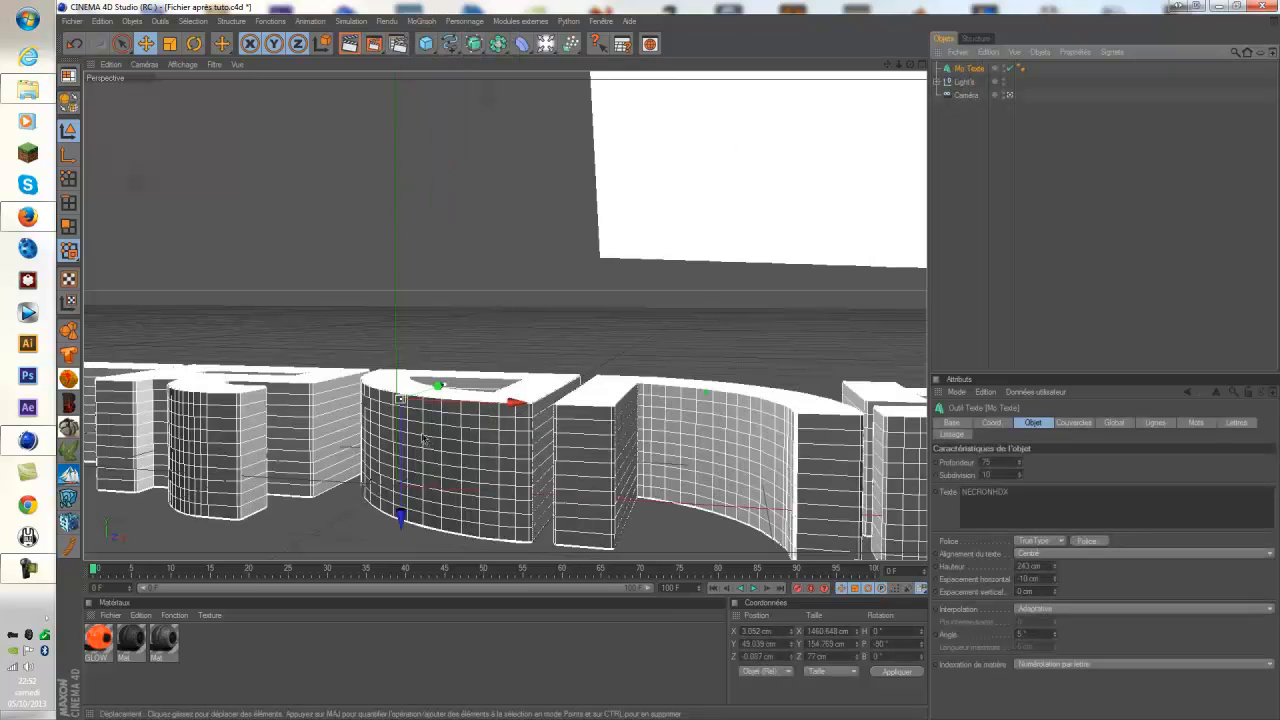
{"action": "left_click_drag", "start_coordinate": [445, 428], "coordinate": [670, 366]}
{"action": "left_click", "coordinate": [194, 43]}
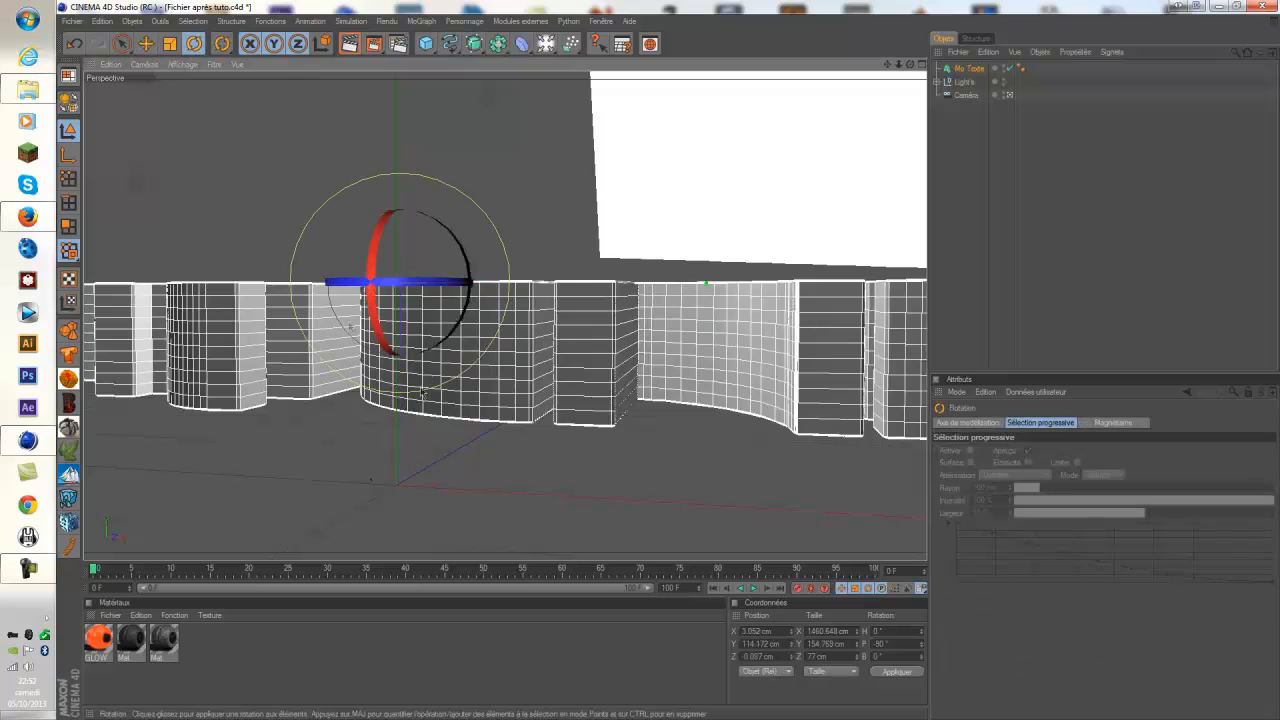
{"action": "left_click_drag", "start_coordinate": [378, 252], "coordinate": [390, 358]}
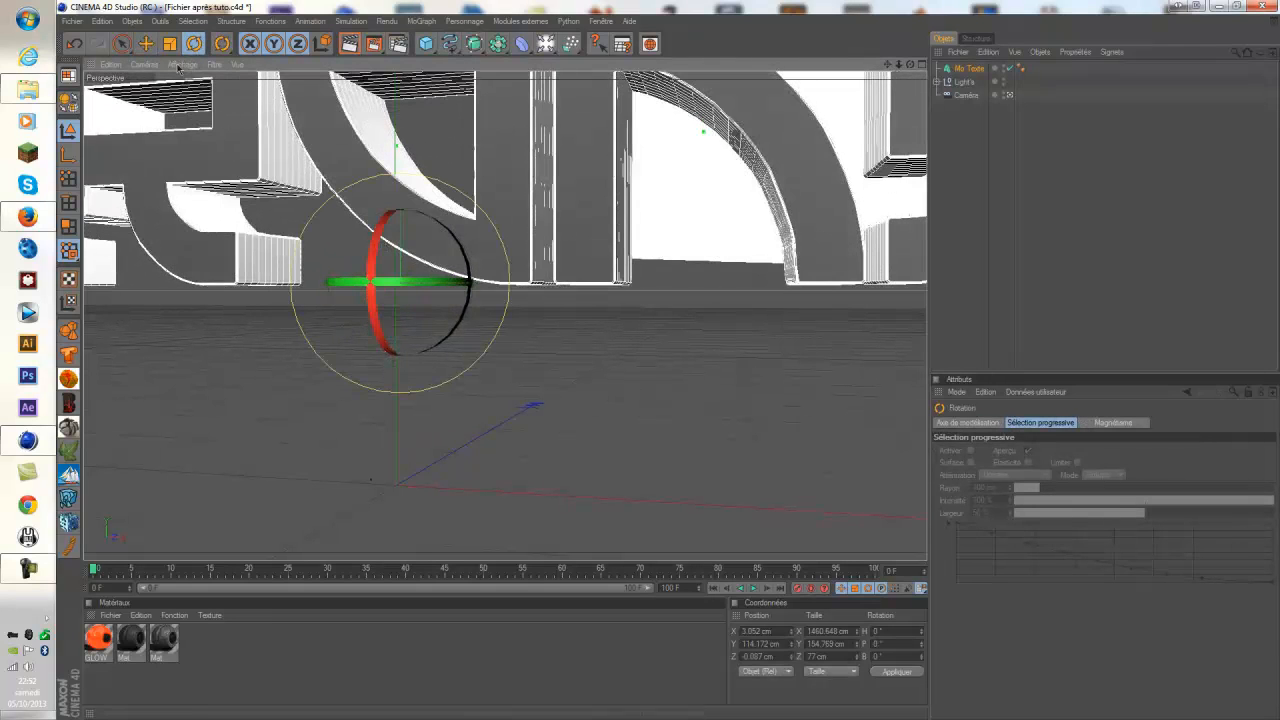
Lower the upright text to about Y 43 cm and display its object properties.
{"action": "key", "text": "e"}
{"action": "left_click_drag", "start_coordinate": [401, 209], "coordinate": [401, 337]}
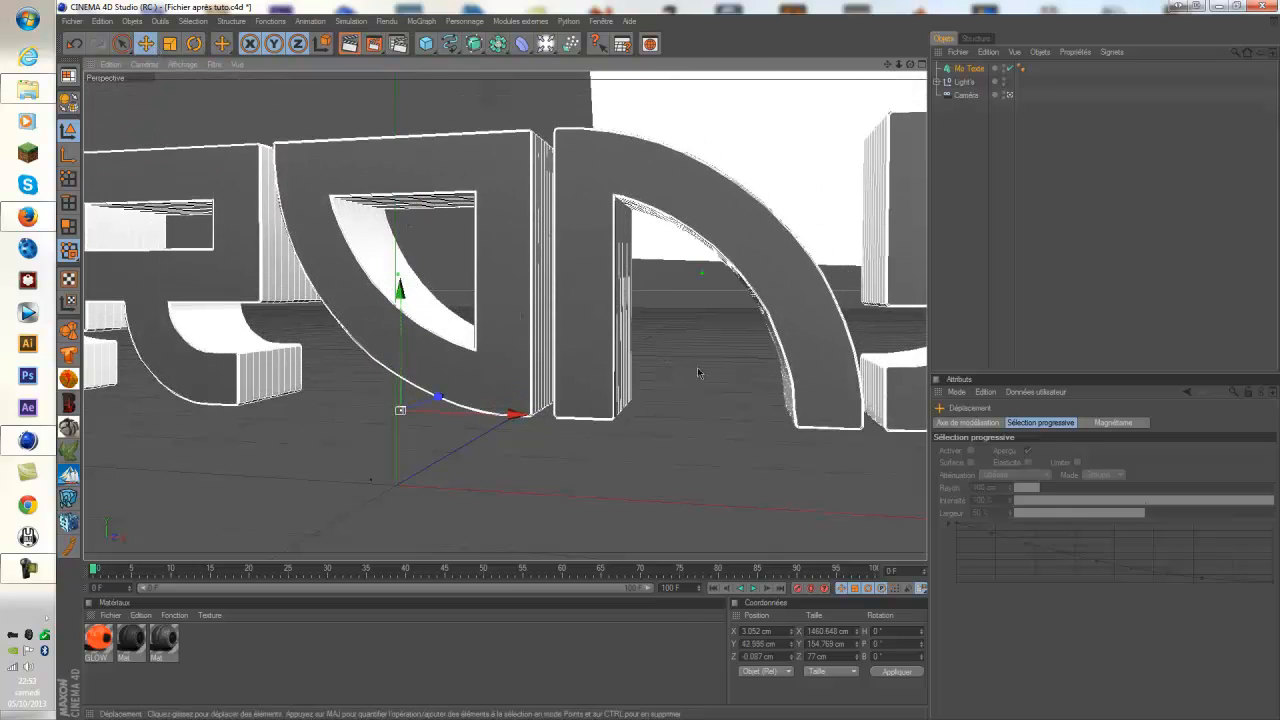
{"action": "left_click", "coordinate": [968, 69]}
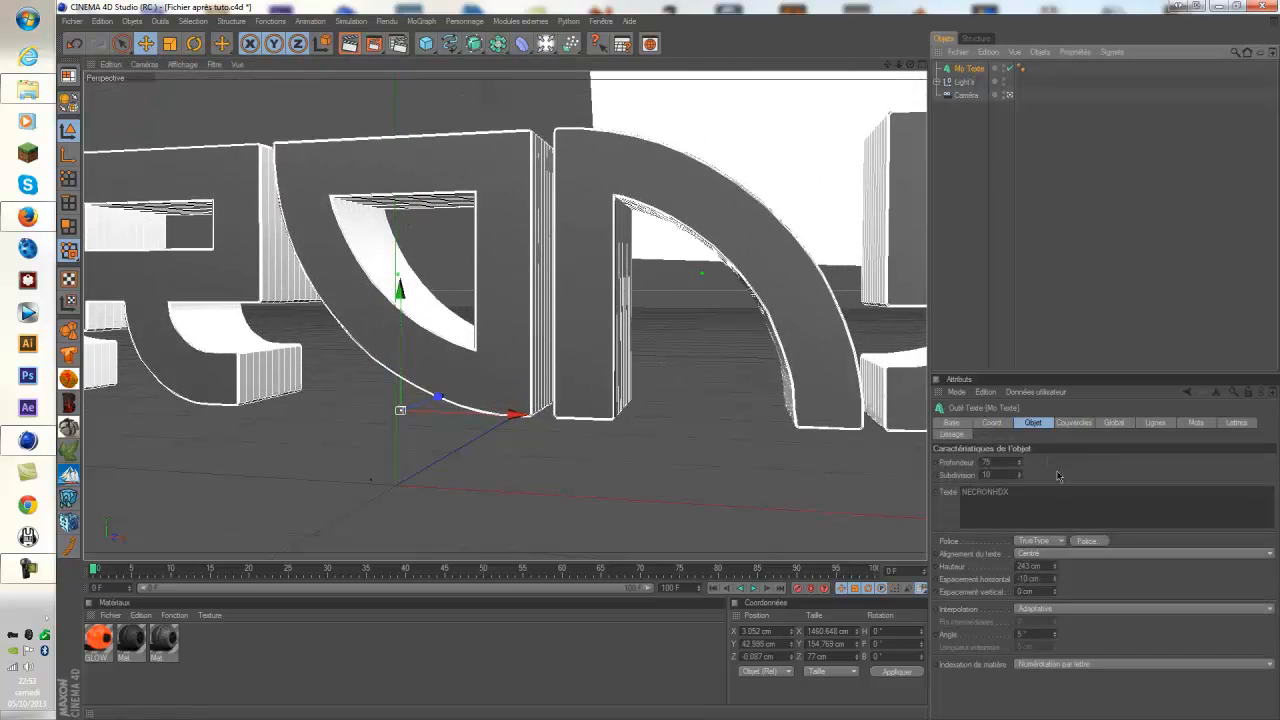
Set the MoText object's height to 80 cm.
{"action": "double_click", "coordinate": [1040, 566]}
{"action": "type", "text": "80"}
{"action": "key", "text": "Return"}
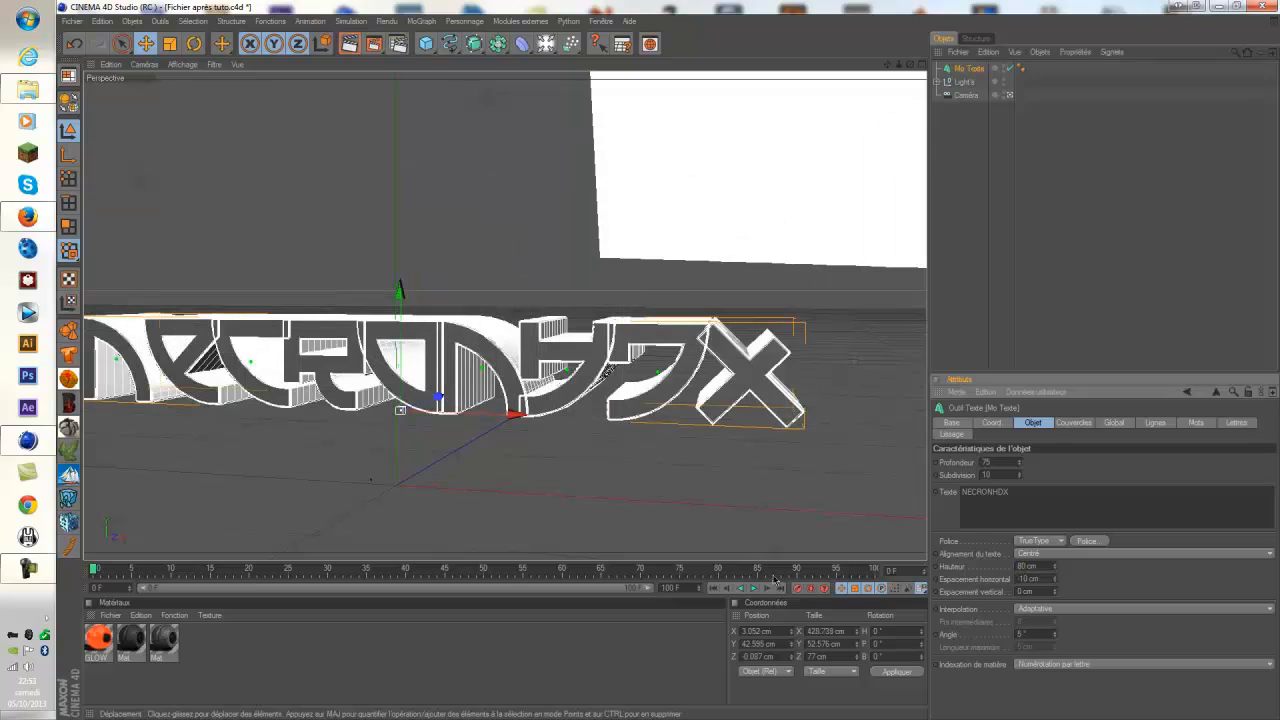
Change the text's font to Perfect Dark (BRK) in the Normal style and move the text to about X 41 cm, Y 66 cm.
{"action": "left_click", "coordinate": [1087, 540]}
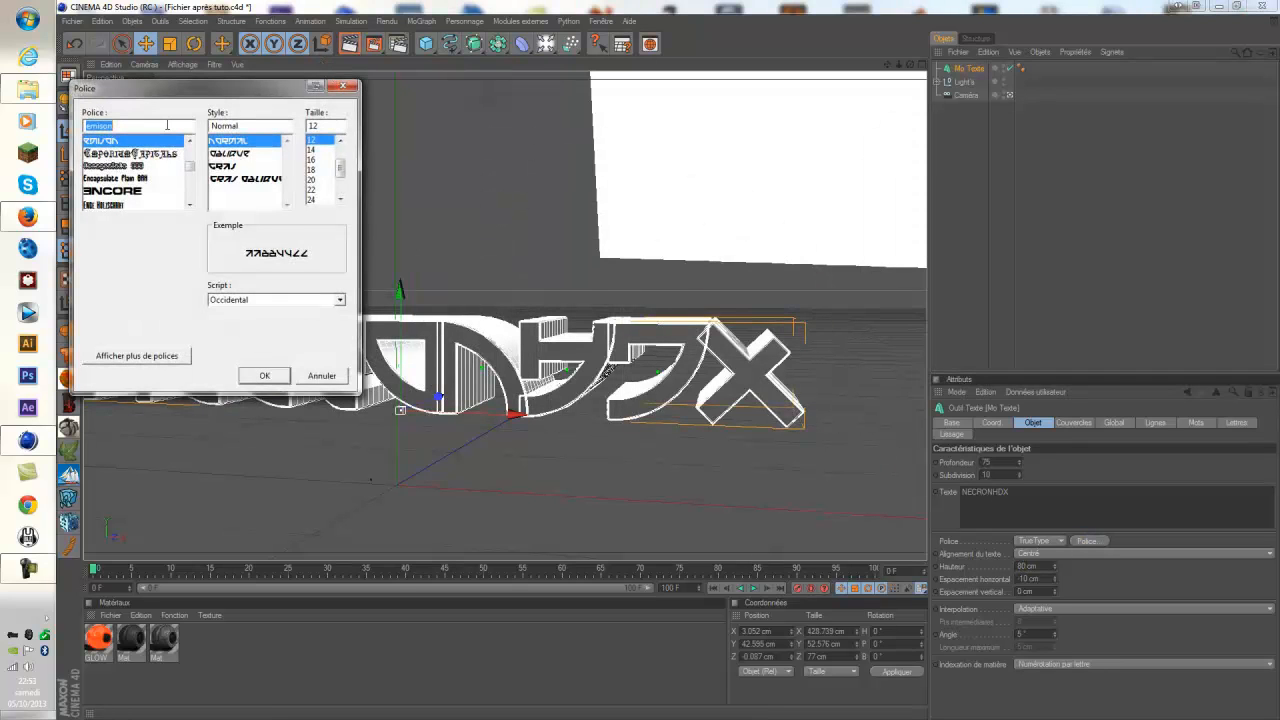
{"action": "type", "text": "perfe"}
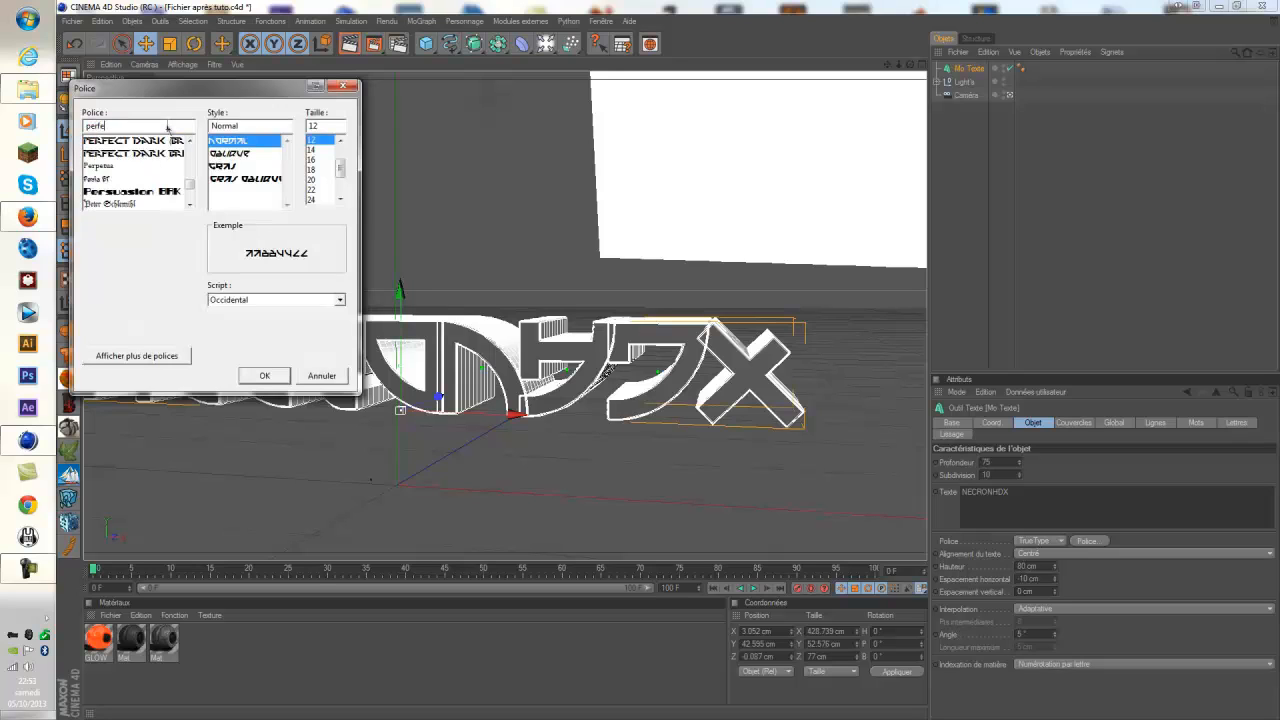
{"action": "left_click", "coordinate": [140, 154]}
{"action": "left_click", "coordinate": [137, 142]}
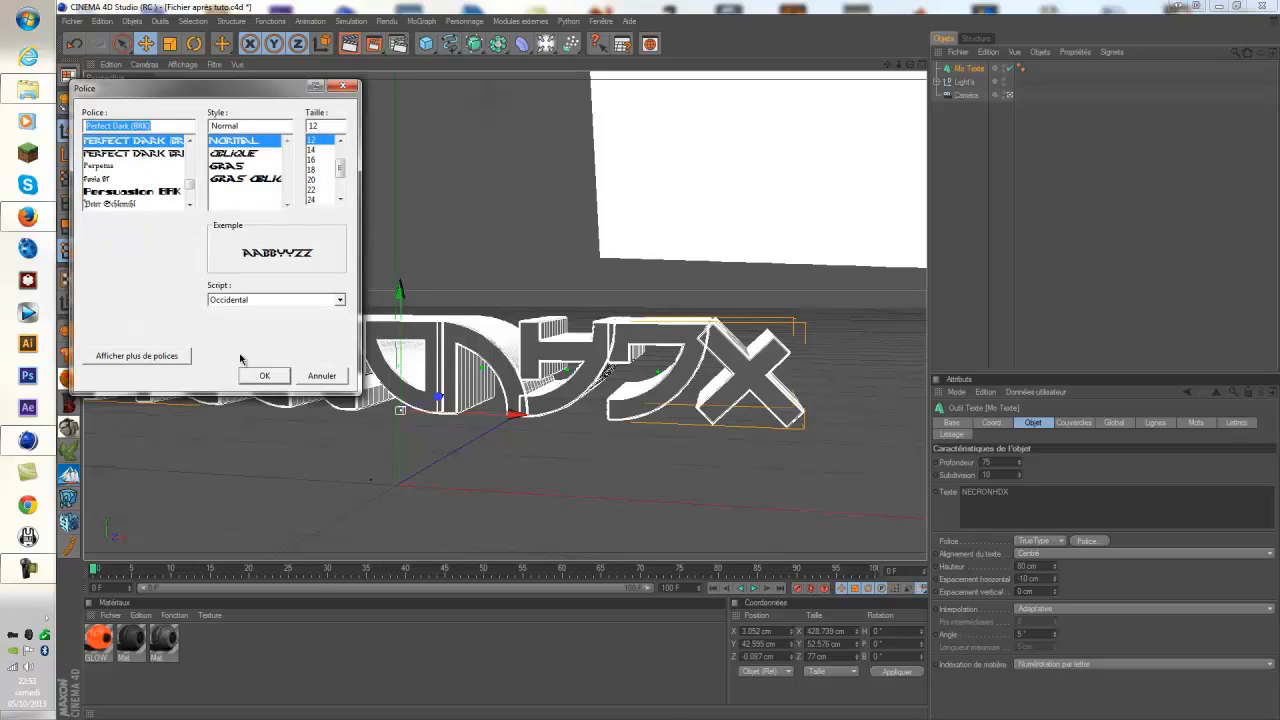
{"action": "left_click", "coordinate": [265, 375]}
{"action": "left_click_drag", "start_coordinate": [518, 415], "coordinate": [625, 370]}
{"action": "left_click_drag", "start_coordinate": [465, 294], "coordinate": [465, 249]}
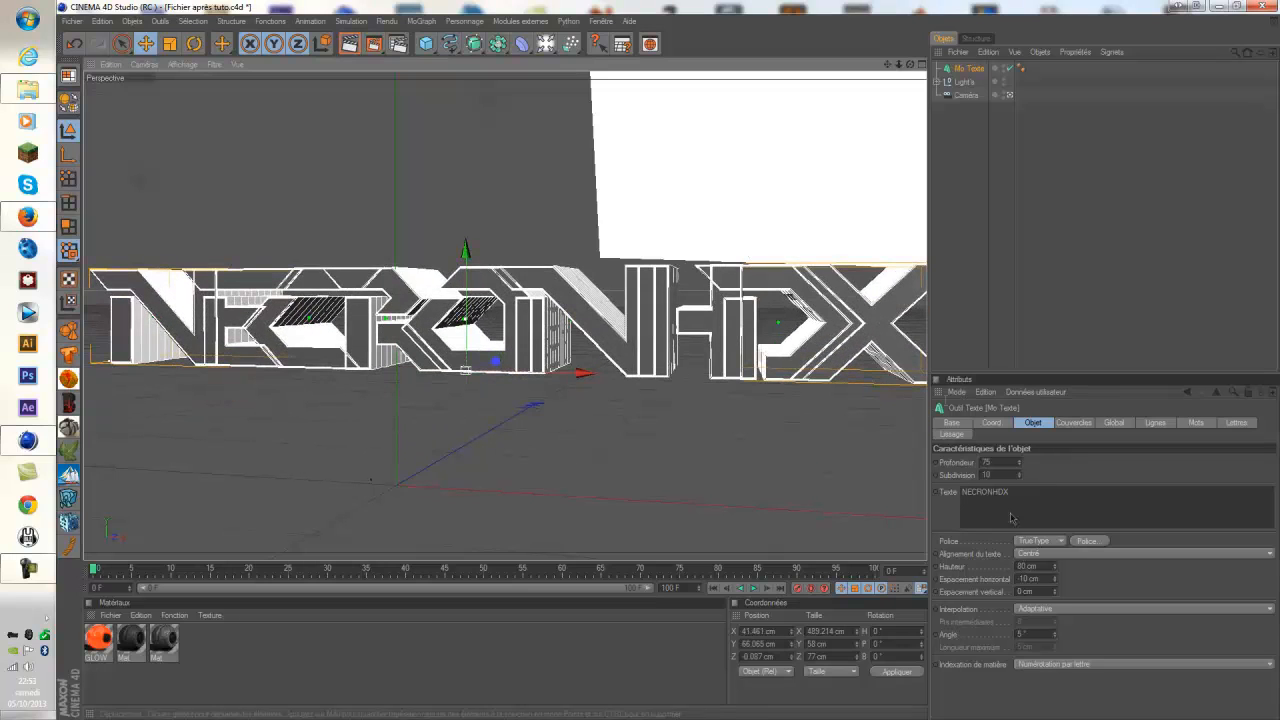
Shorten the MoText wording to NECRON and set its horizontal spacing to 0 cm.
{"action": "left_click_drag", "start_coordinate": [1009, 492], "coordinate": [995, 492]}
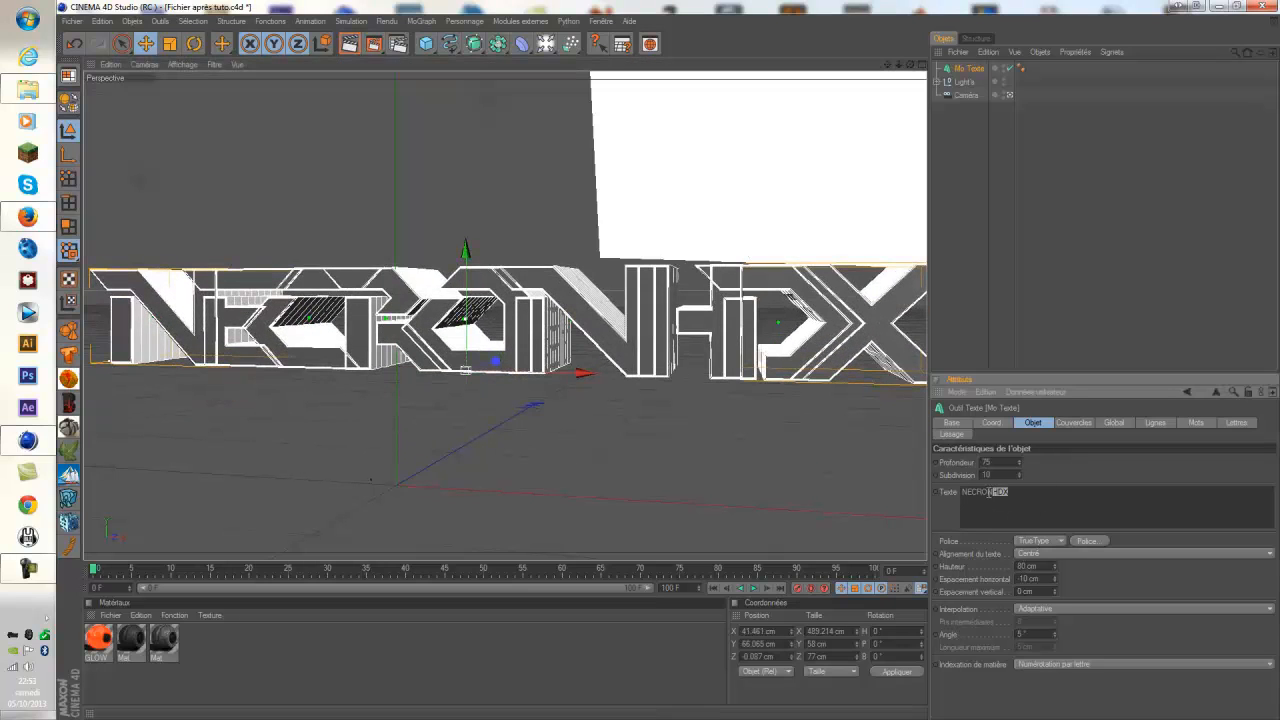
{"action": "left_click", "coordinate": [1093, 218]}
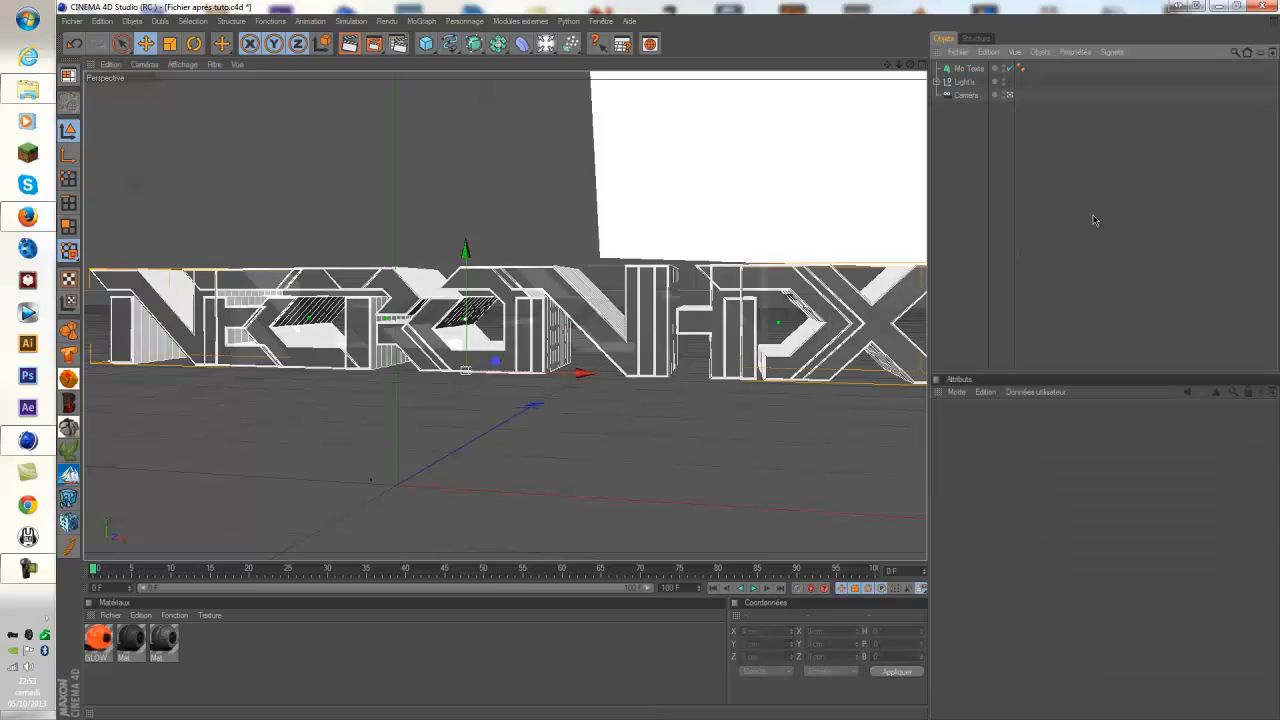
{"action": "left_click", "coordinate": [475, 346]}
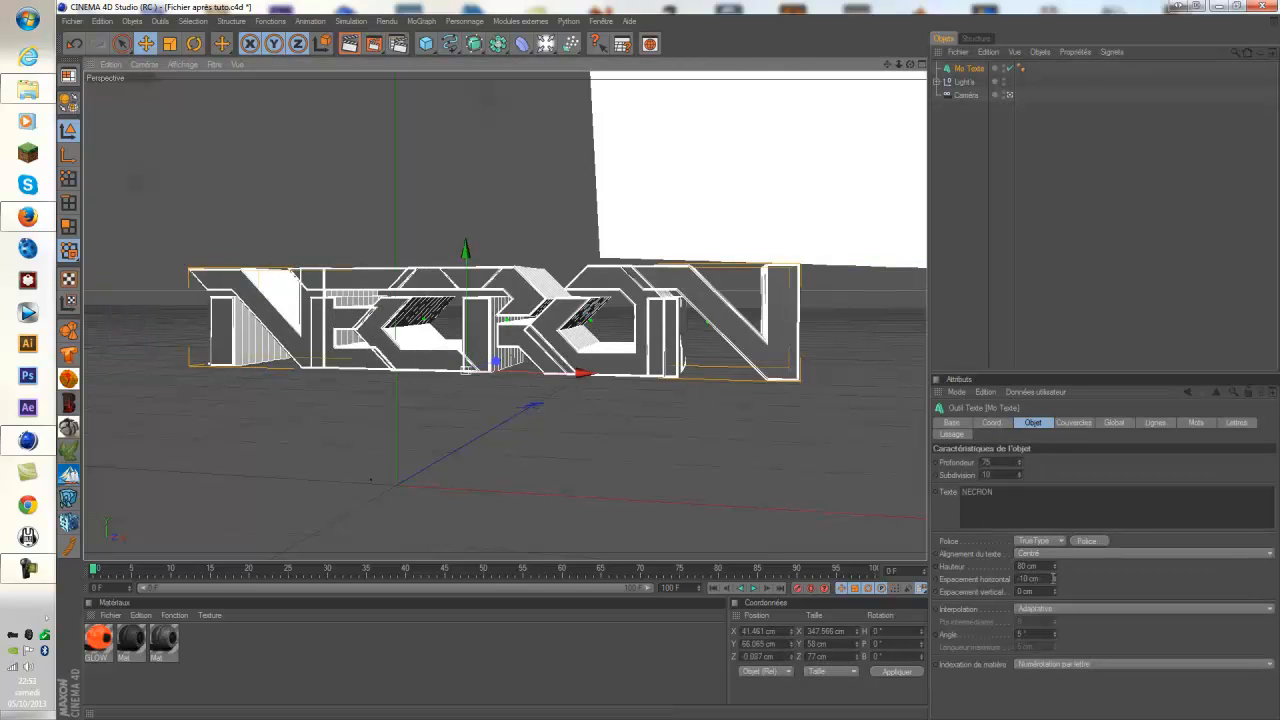
{"action": "left_click_drag", "start_coordinate": [1053, 579], "coordinate": [862, 543]}
{"action": "type", "text": "0"}
{"action": "key", "text": "Return"}
{"action": "left_click", "coordinate": [990, 266]}
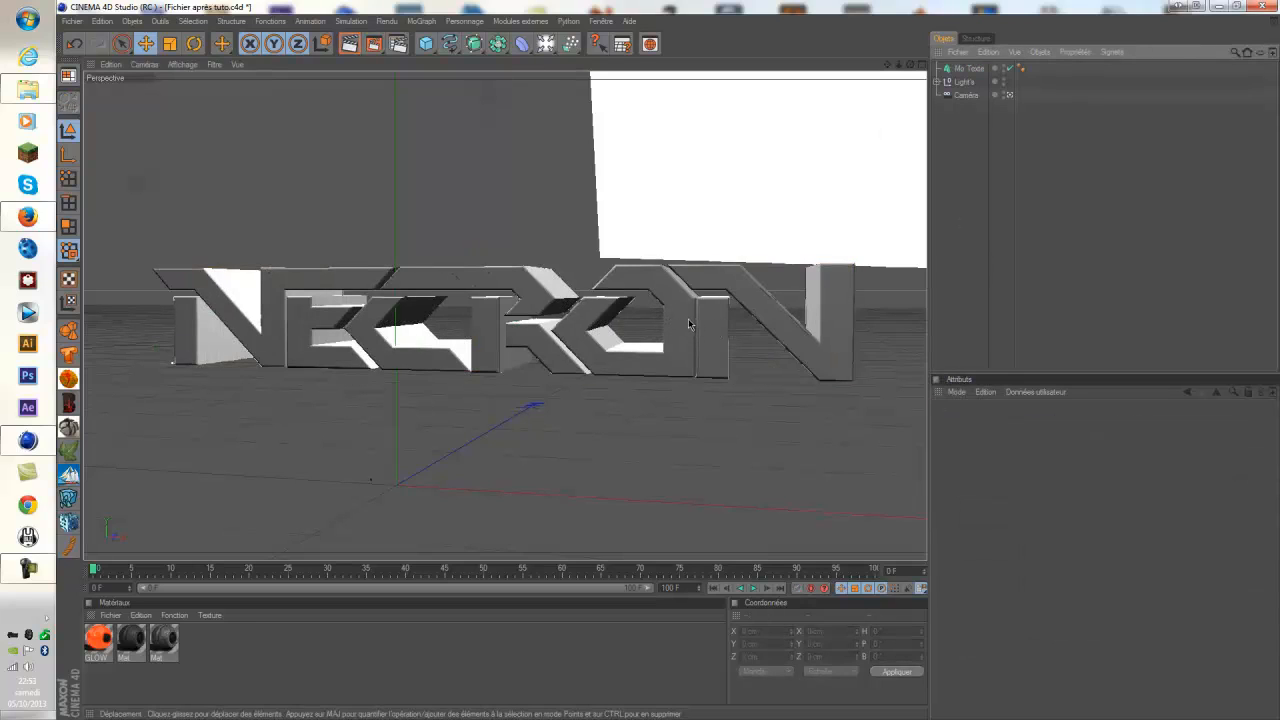
Check the cap and rounding settings of the NECRON text.
{"action": "left_click", "coordinate": [966, 68]}
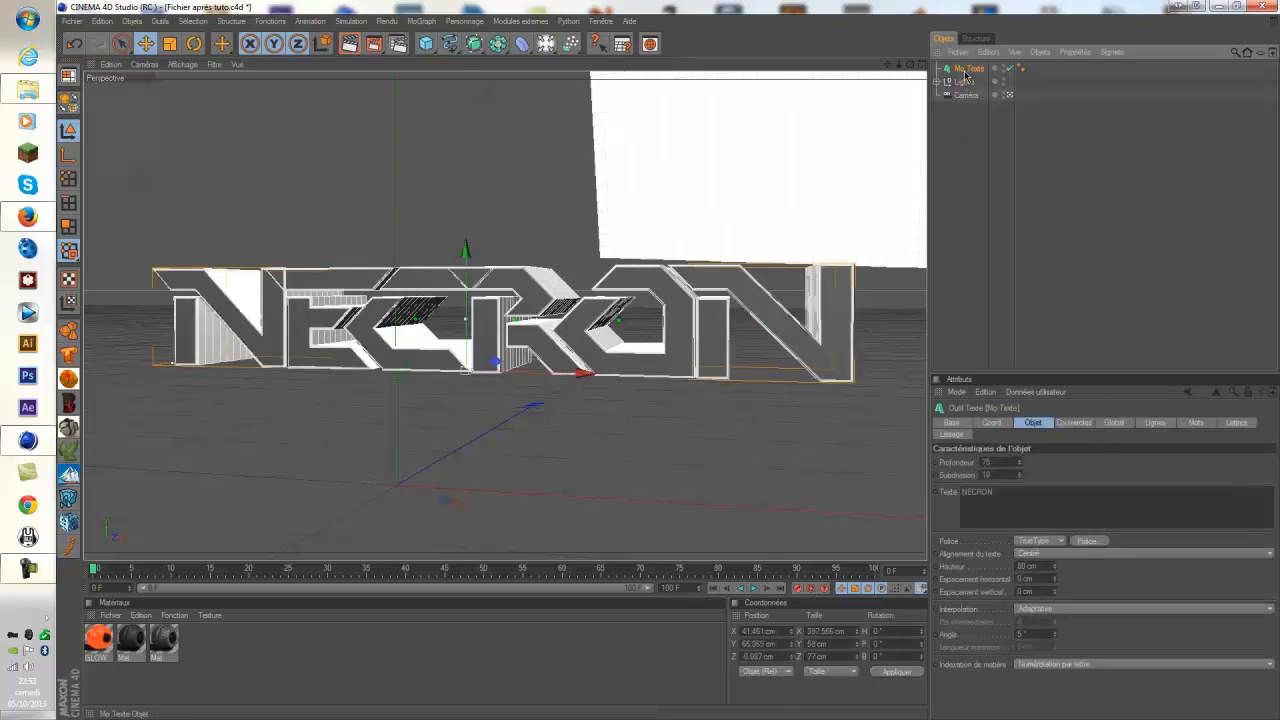
{"action": "left_click", "coordinate": [1075, 423]}
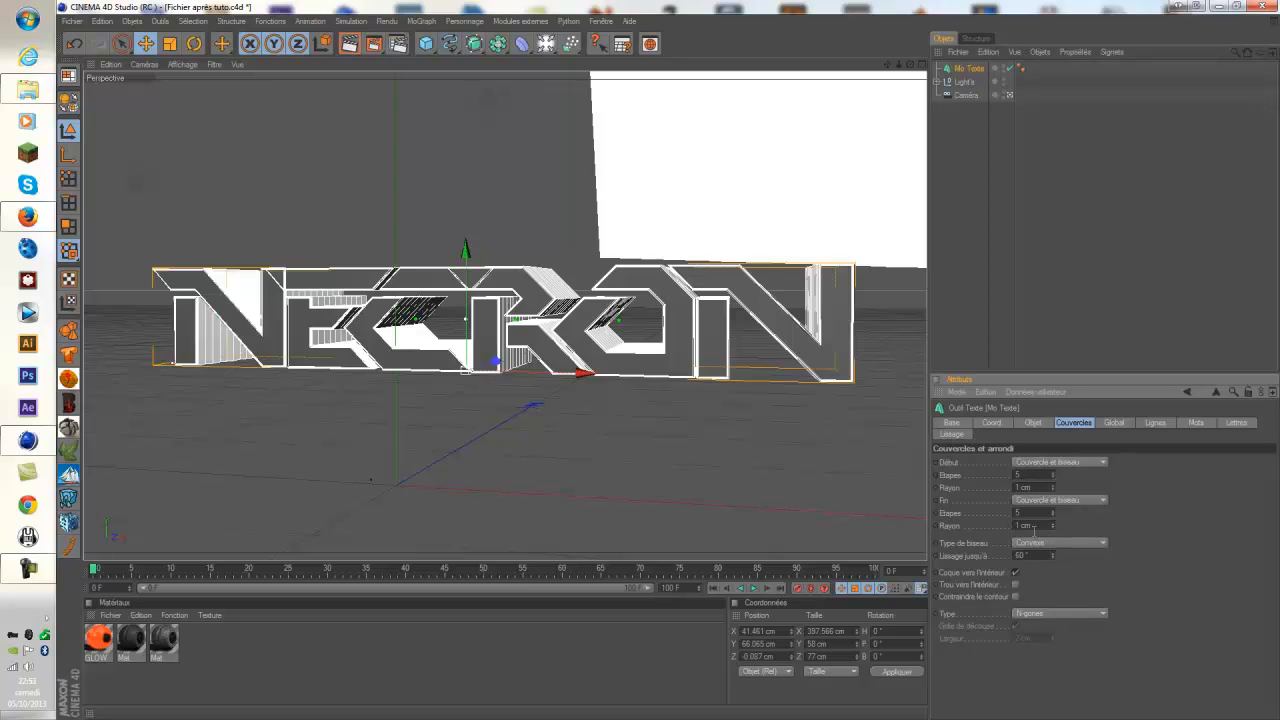
{"action": "left_click", "coordinate": [977, 286]}
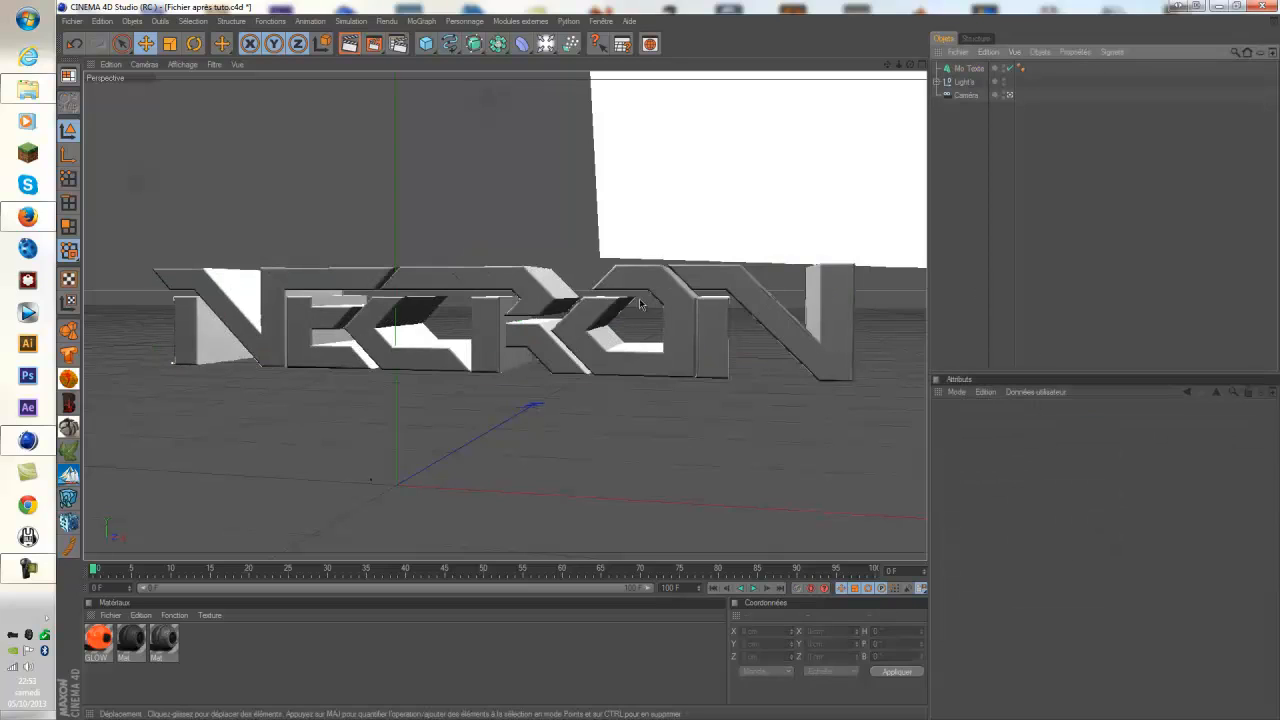
Examine the text objects' object and cap settings in "Fichier UTILE au tuto.c4d", and return to "Fichier après tuto.c4d".
{"action": "left_click", "coordinate": [601, 21]}
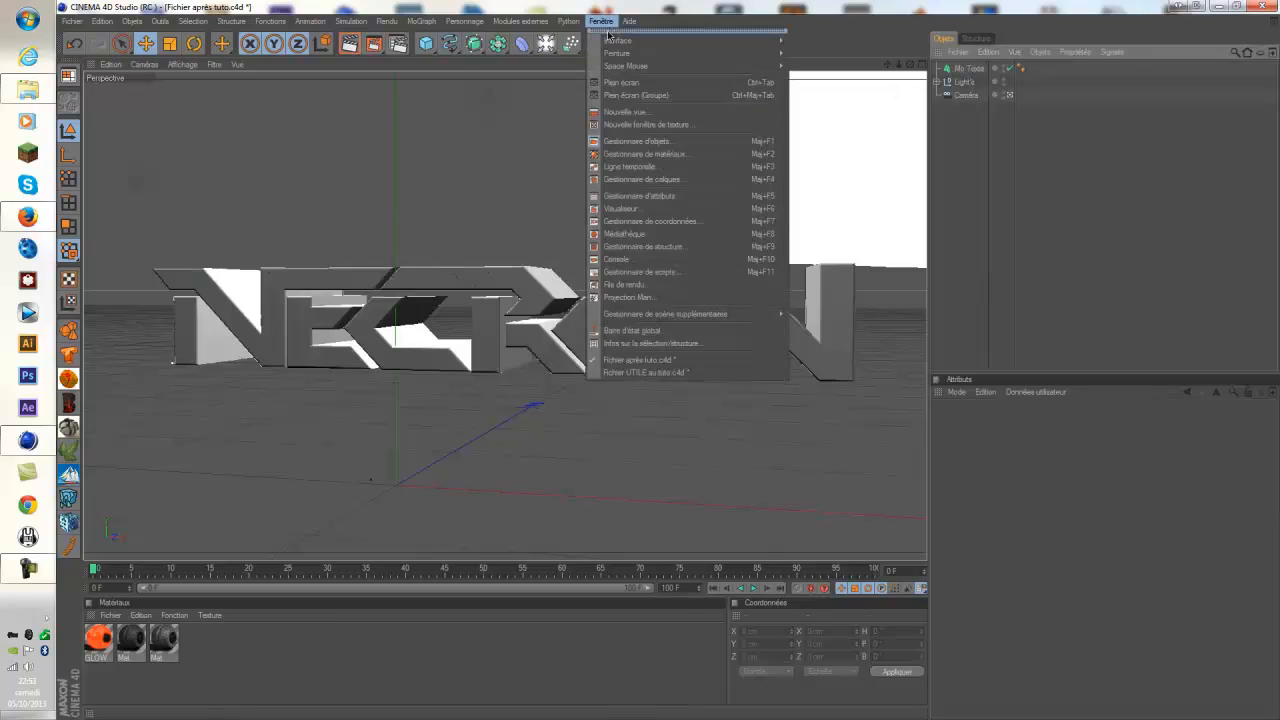
{"action": "left_click", "coordinate": [678, 372]}
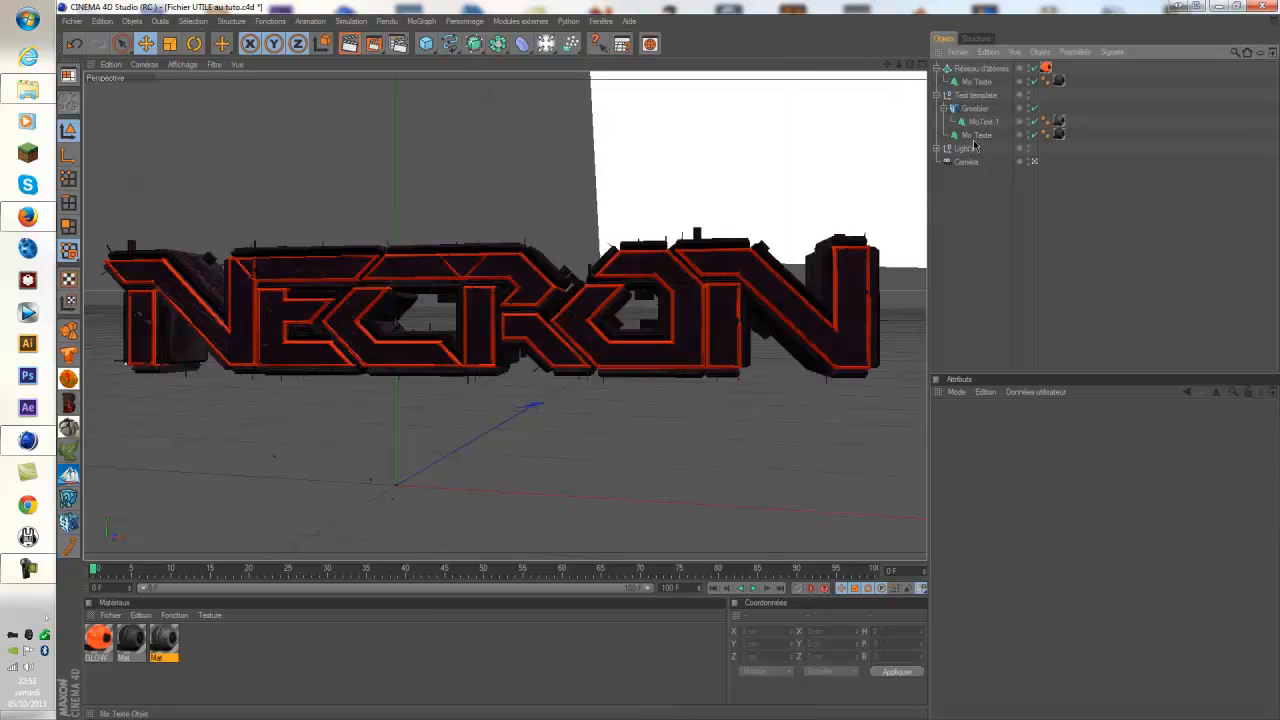
{"action": "left_click", "coordinate": [977, 134]}
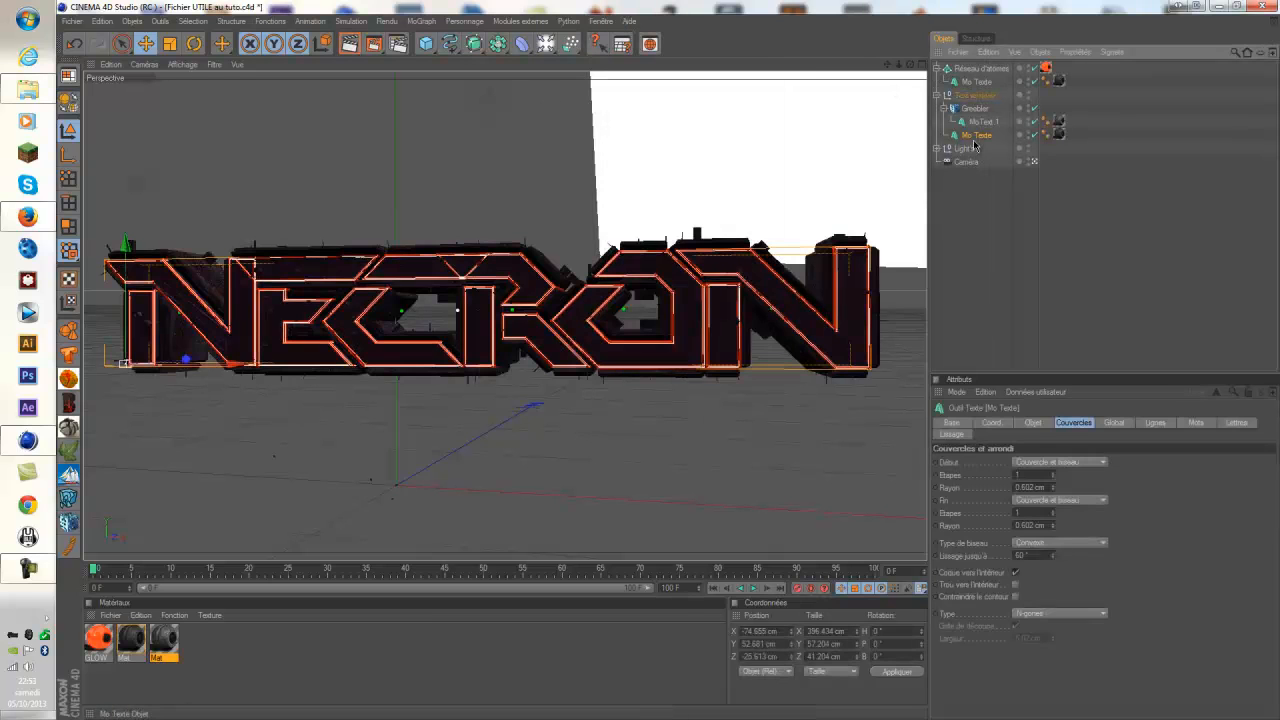
{"action": "left_click", "coordinate": [1038, 424]}
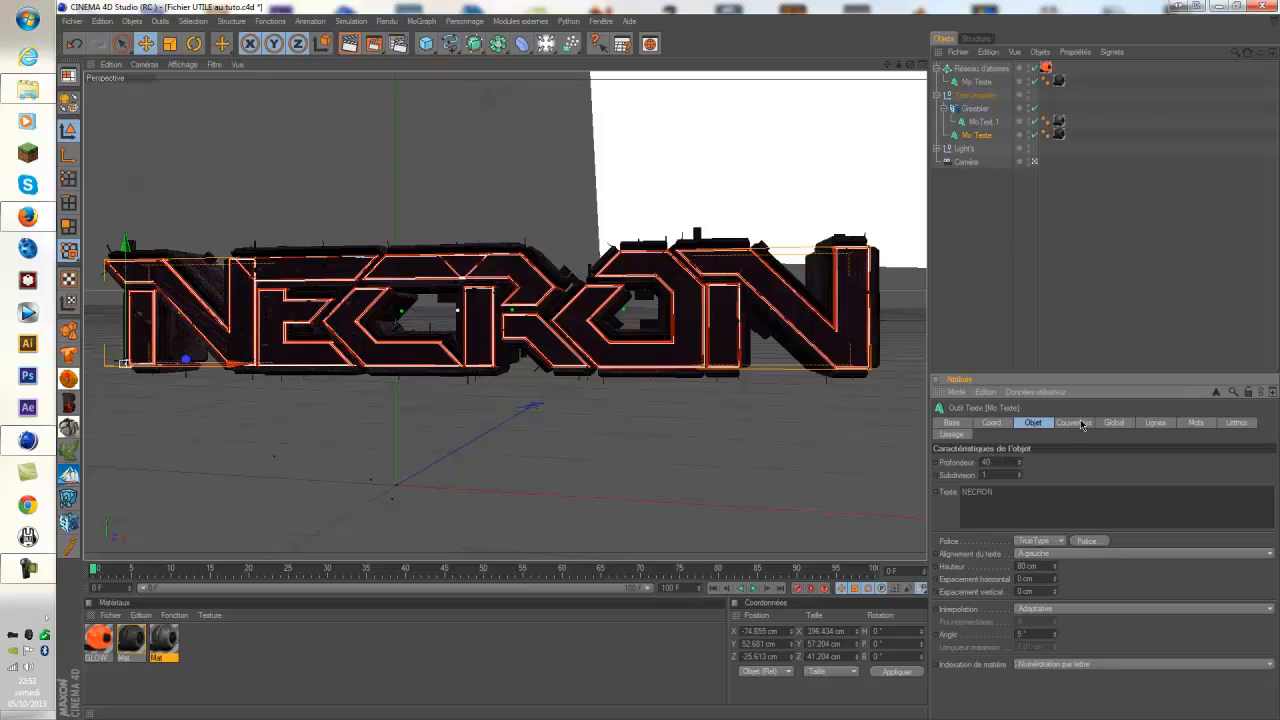
{"action": "left_click", "coordinate": [984, 122]}
{"action": "left_click", "coordinate": [1074, 422]}
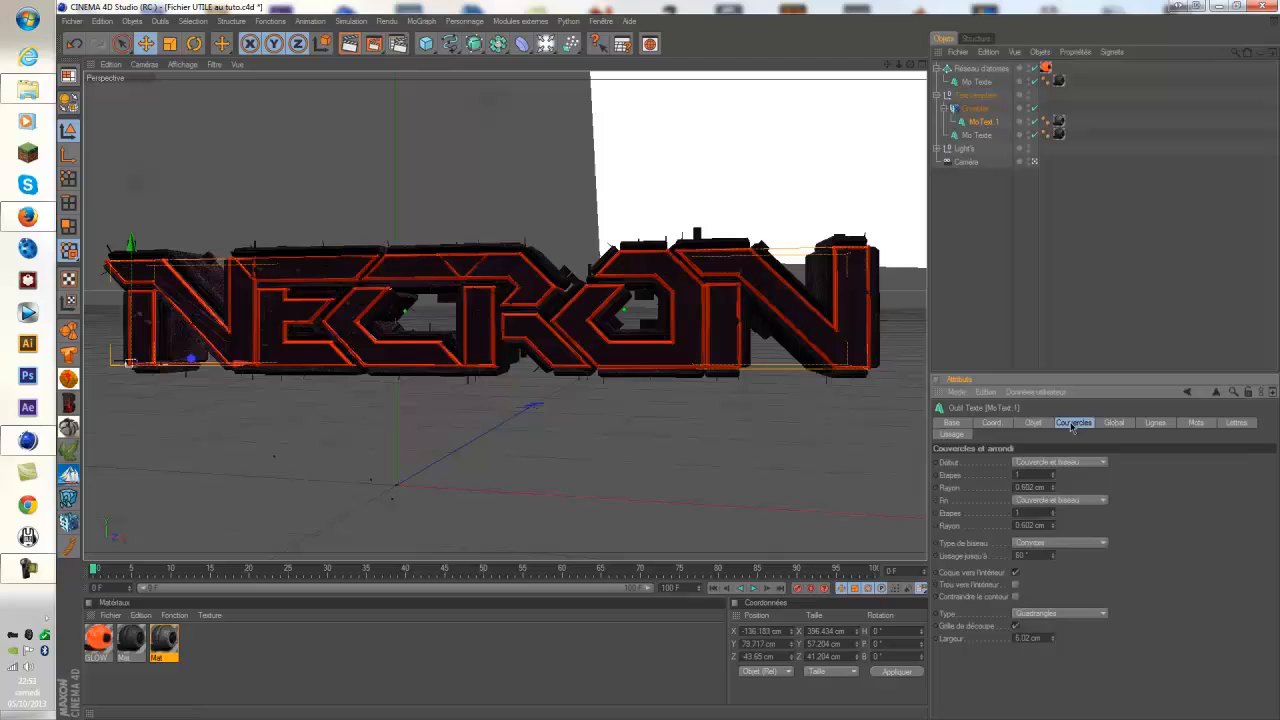
{"action": "left_click", "coordinate": [990, 82]}
{"action": "left_click", "coordinate": [600, 21]}
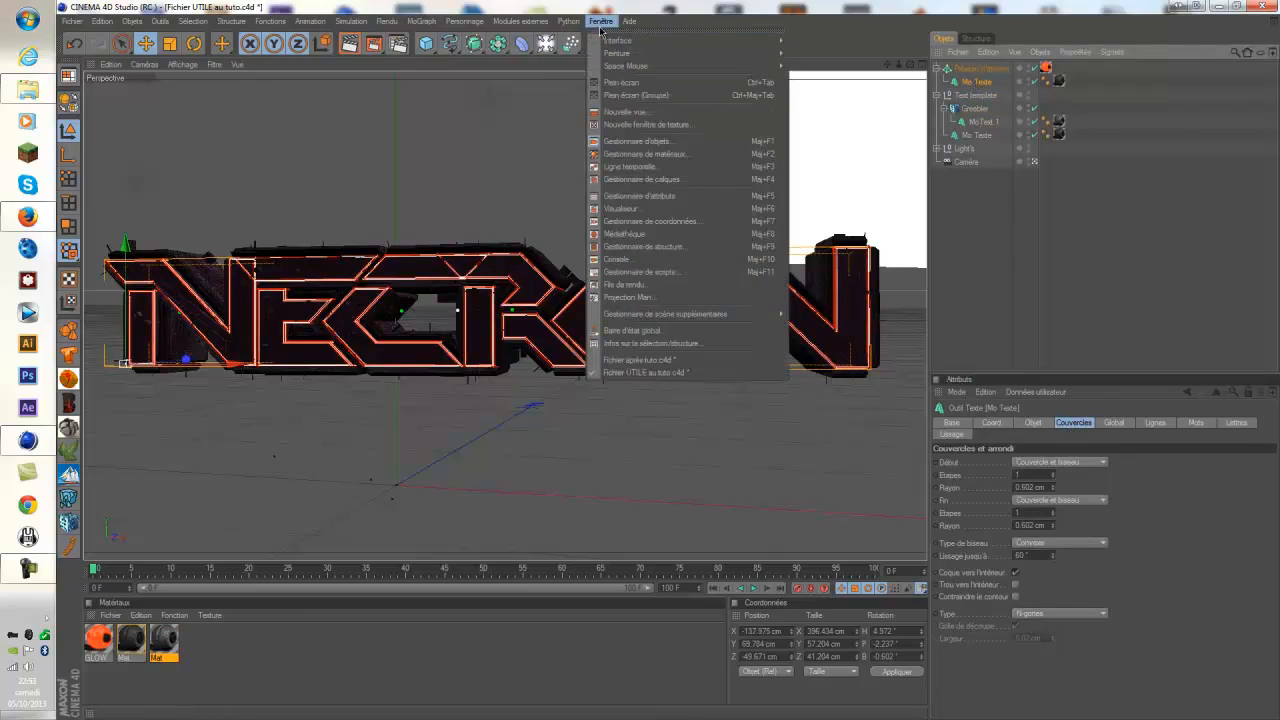
{"action": "left_click", "coordinate": [690, 362]}
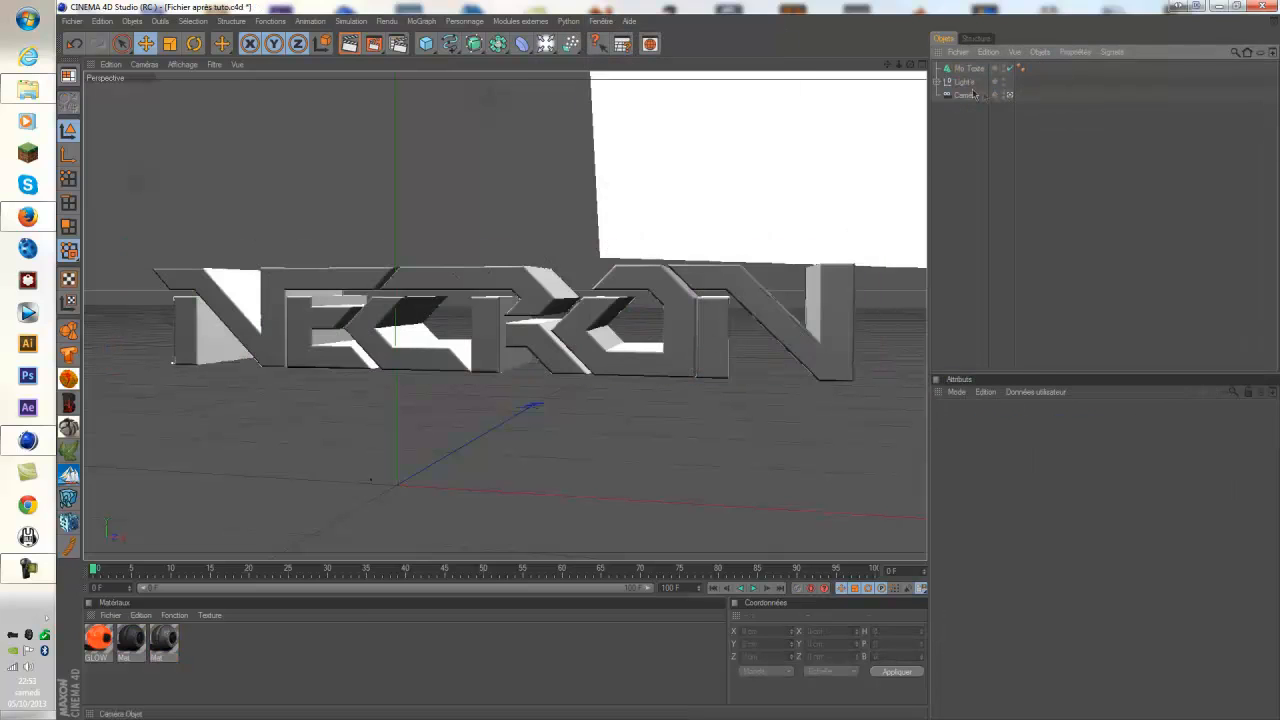
Rotate the NECRON text to about H 20.5°, P -4.9°, B 2.5° and shift it to about X 63 cm.
{"action": "left_click", "coordinate": [967, 70]}
{"action": "left_click", "coordinate": [1031, 422]}
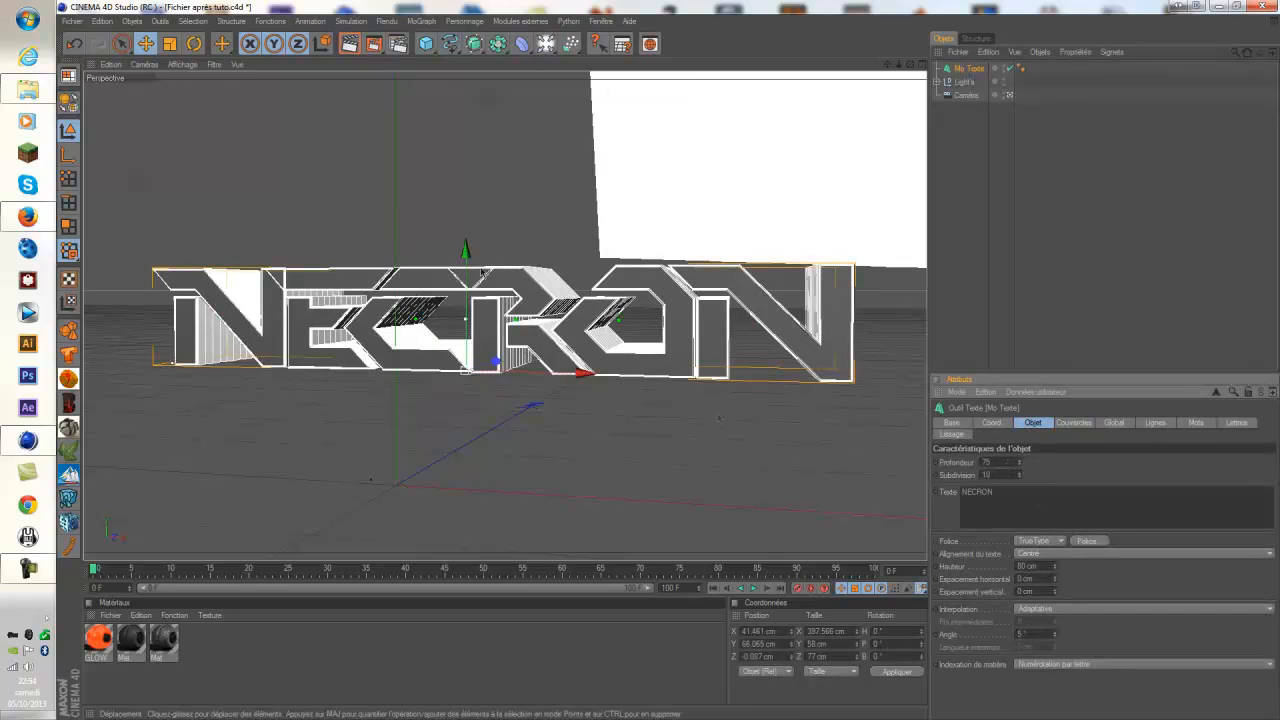
{"action": "key", "text": "r"}
{"action": "left_click_drag", "start_coordinate": [463, 373], "coordinate": [525, 372]}
{"action": "key", "text": "e"}
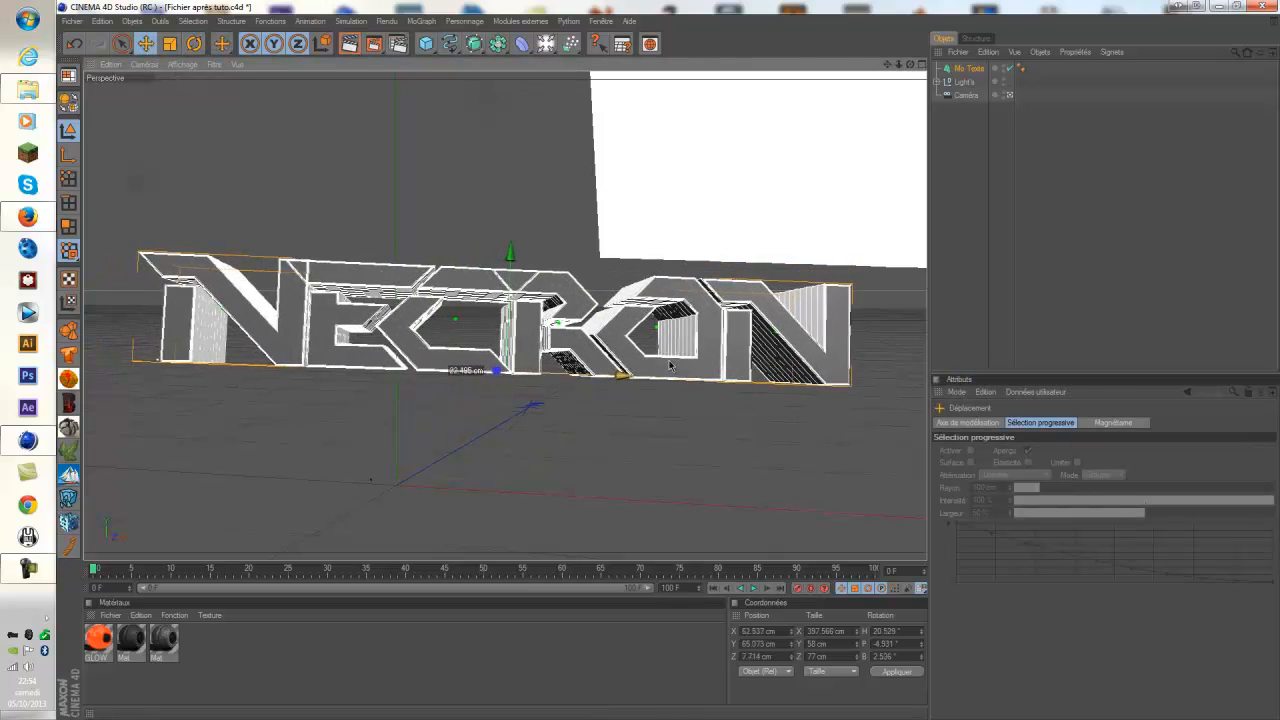
Move the text closer to the camera using the four-view layout, to about X 74 cm, Y 68 cm, Z -23 cm, and restore the perspective view.
{"action": "key", "text": "F5"}
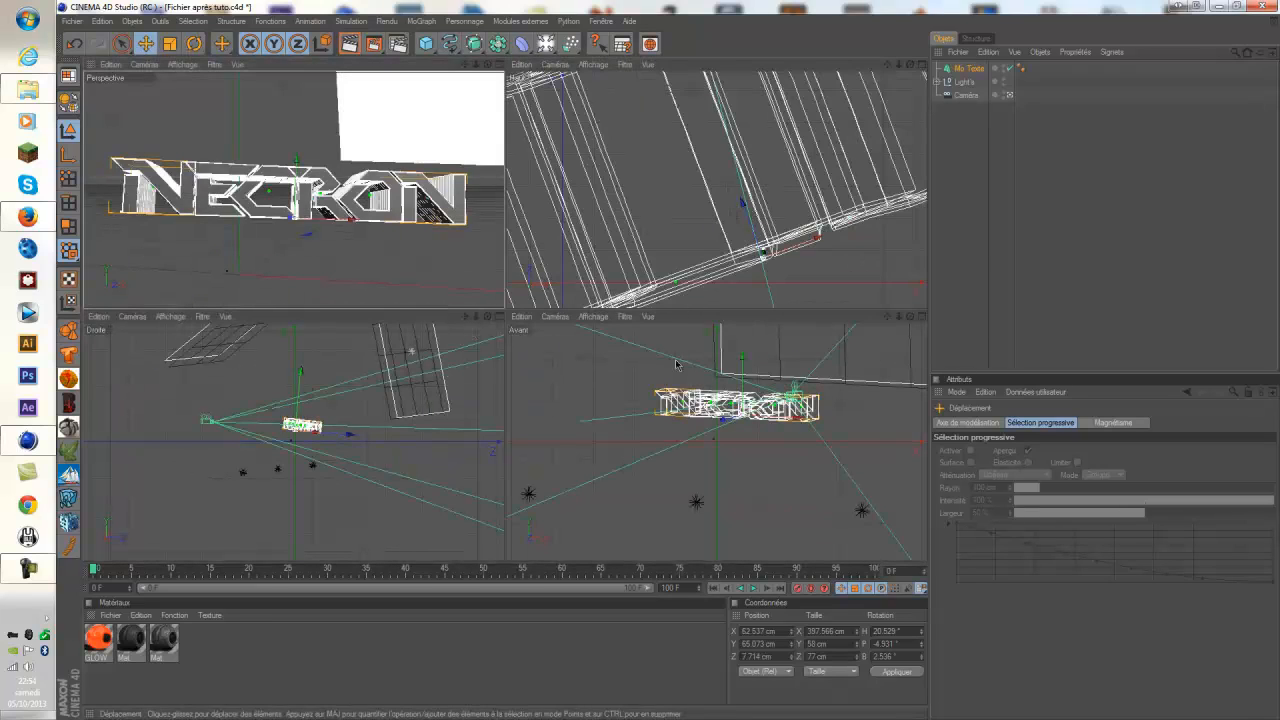
{"action": "scroll", "coordinate": [745, 210], "scroll_direction": "down", "scroll_amount": 5}
{"action": "left_click_drag", "start_coordinate": [716, 171], "coordinate": [725, 194]}
{"action": "middle_click", "coordinate": [365, 184]}
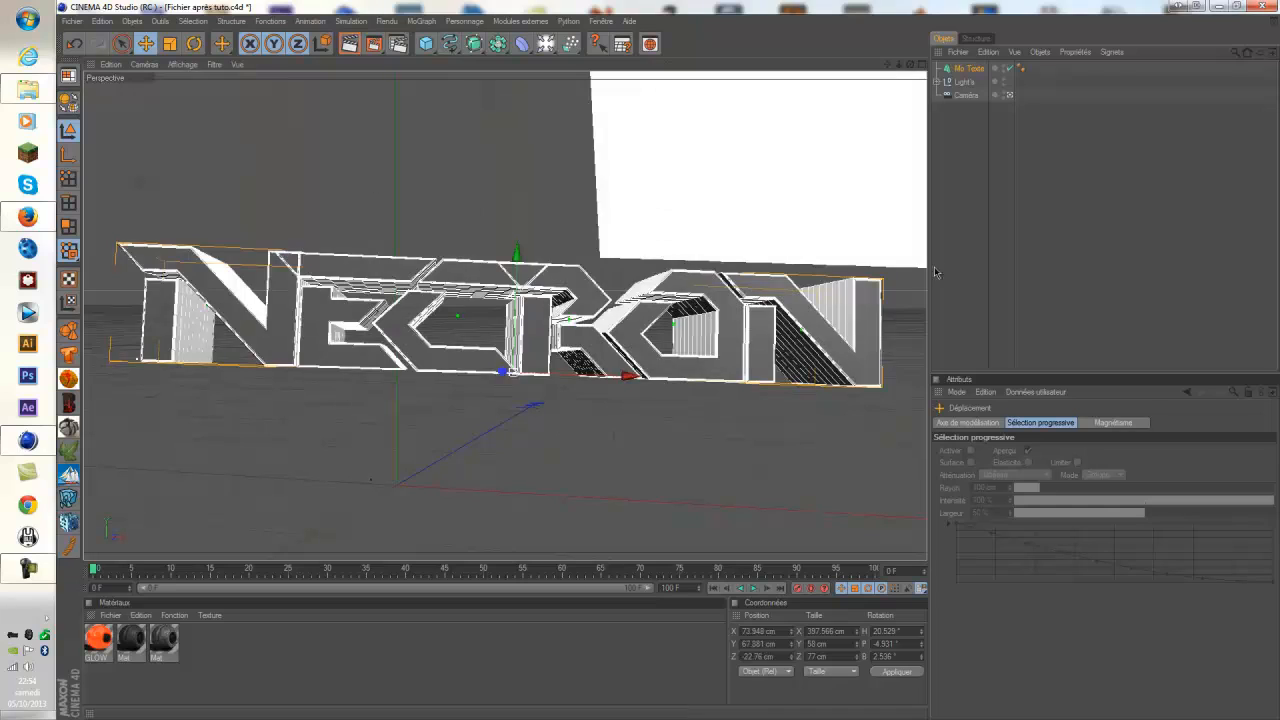
Duplicate the rotated NECRON text object.
{"action": "left_click", "coordinate": [979, 161]}
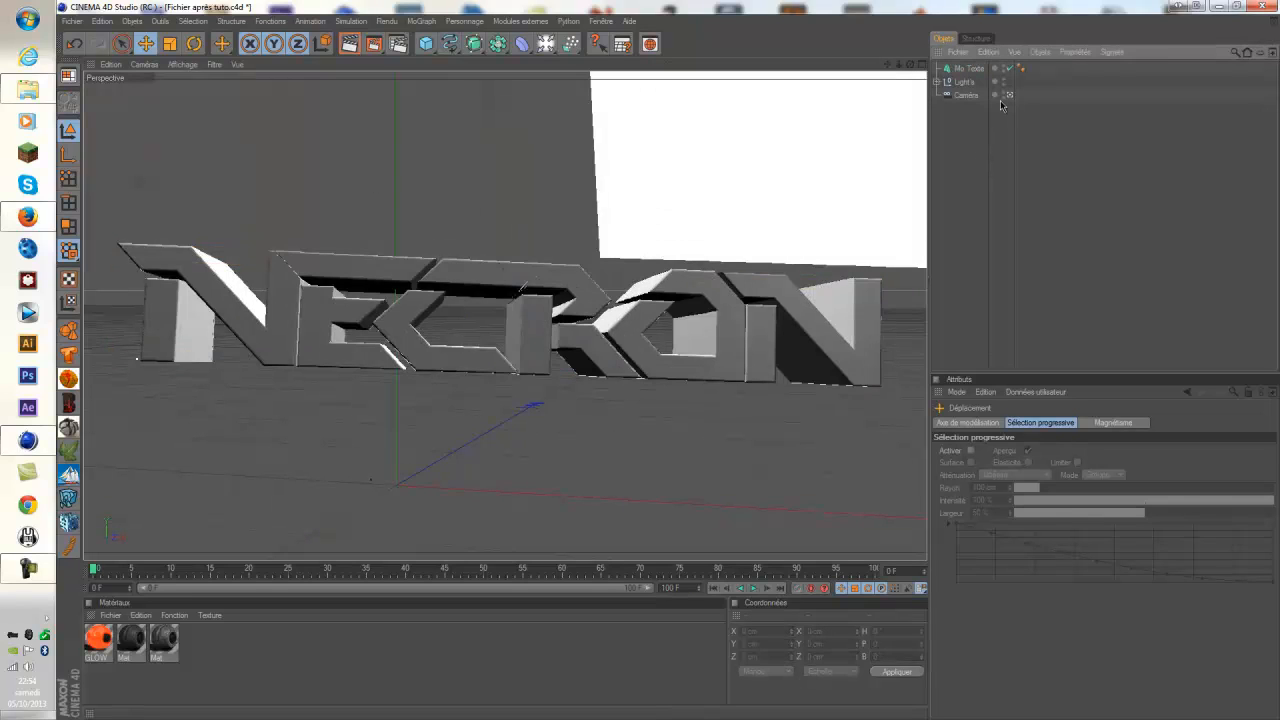
{"action": "left_click", "coordinate": [976, 70]}
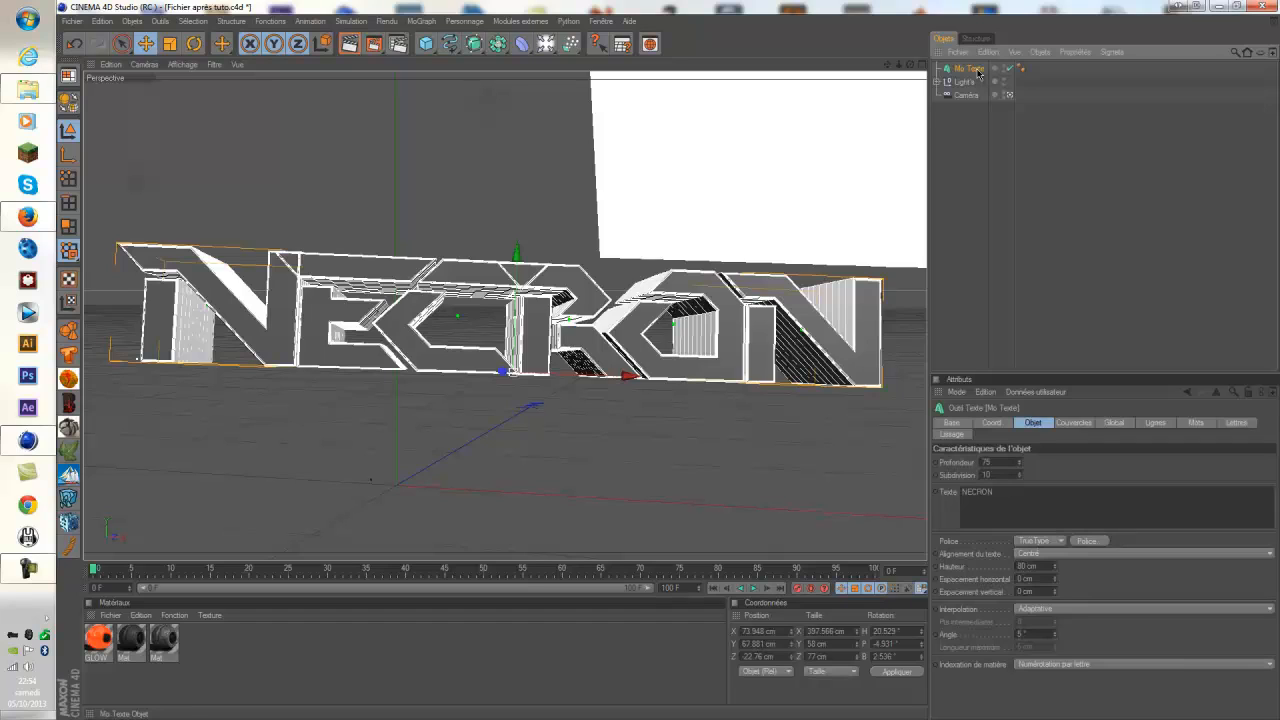
{"action": "key", "text": "ctrl+v"}
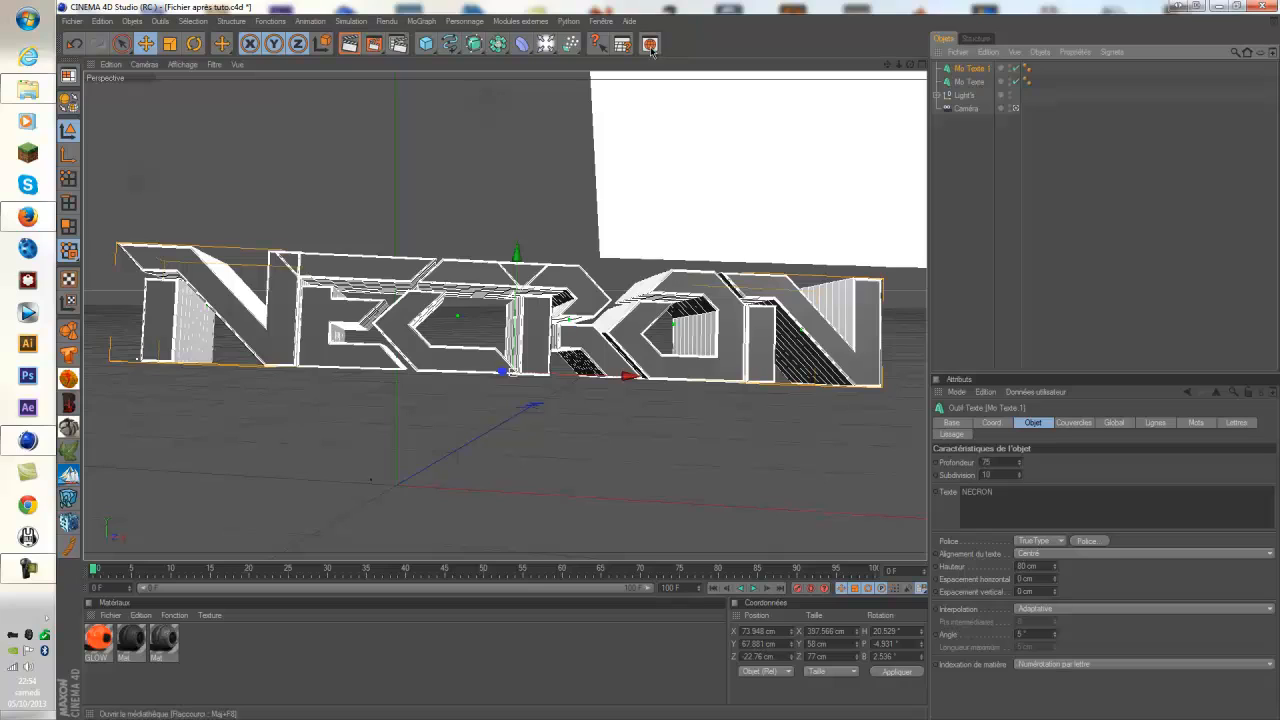
Add a Greebler object to the scene and nest the duplicated text under it.
{"action": "left_click", "coordinate": [520, 22]}
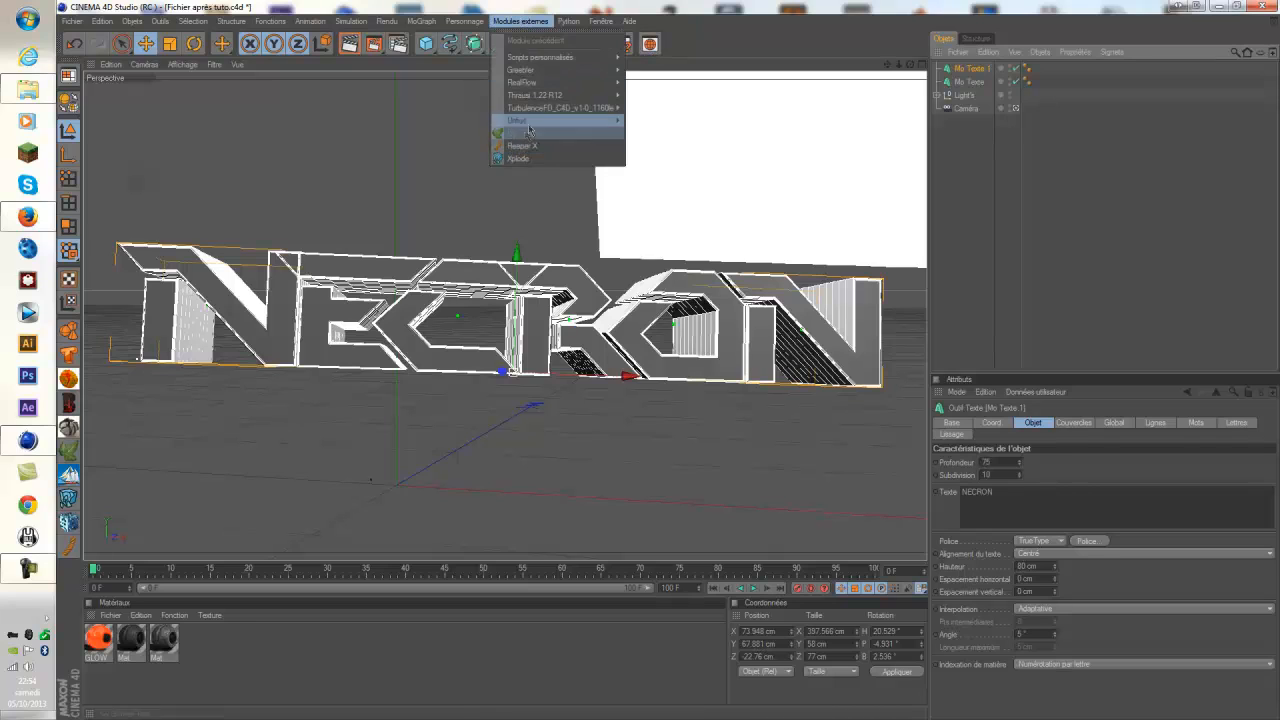
{"action": "mouse_move", "coordinate": [545, 72]}
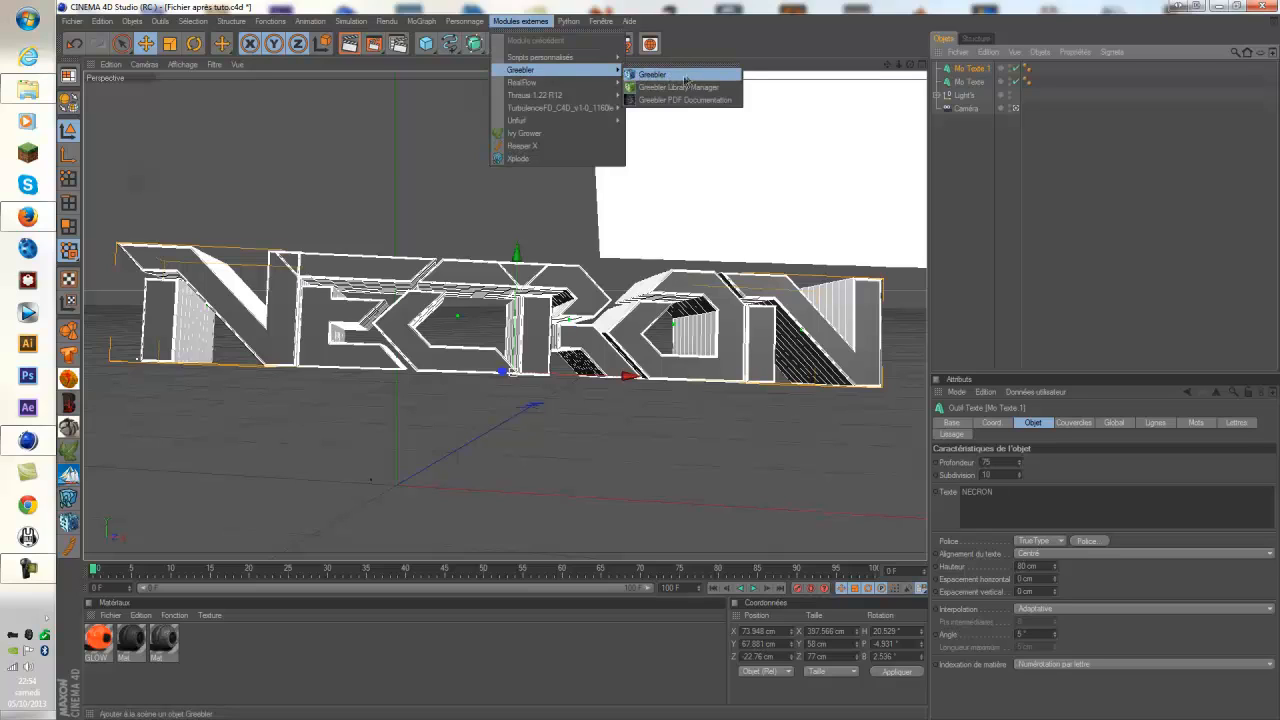
{"action": "left_click", "coordinate": [75, 526]}
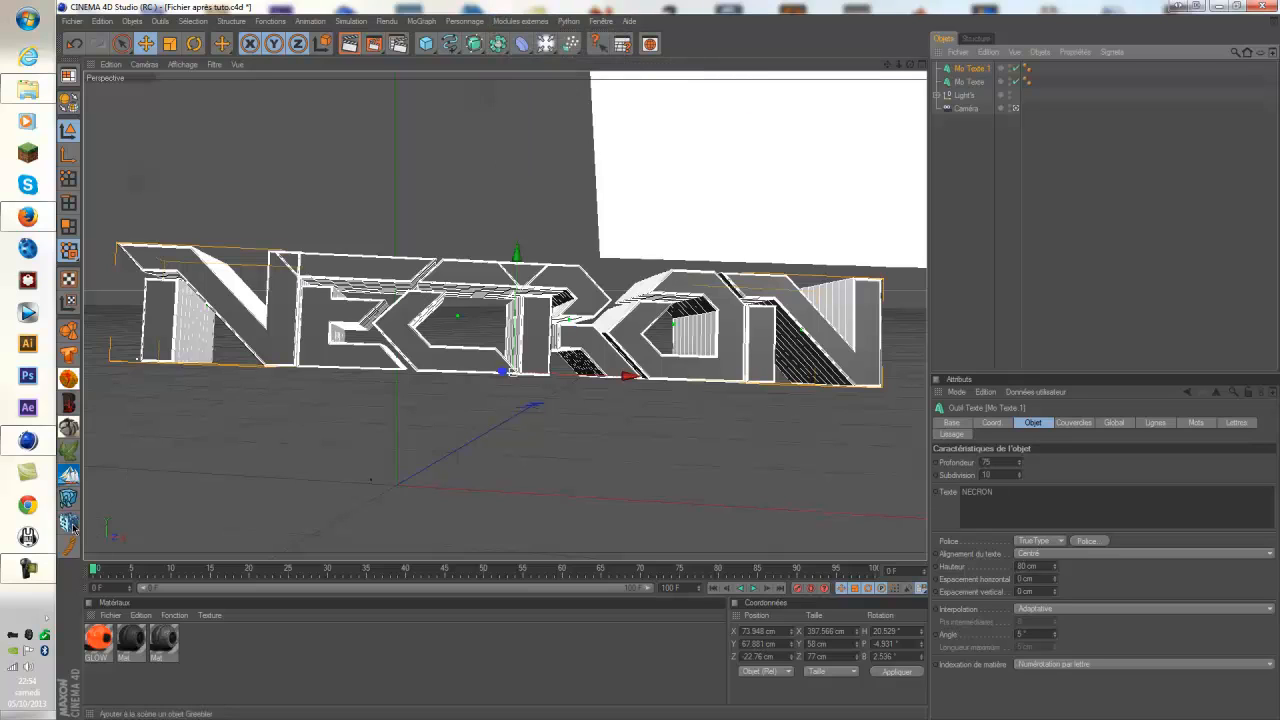
{"action": "left_click", "coordinate": [70, 524]}
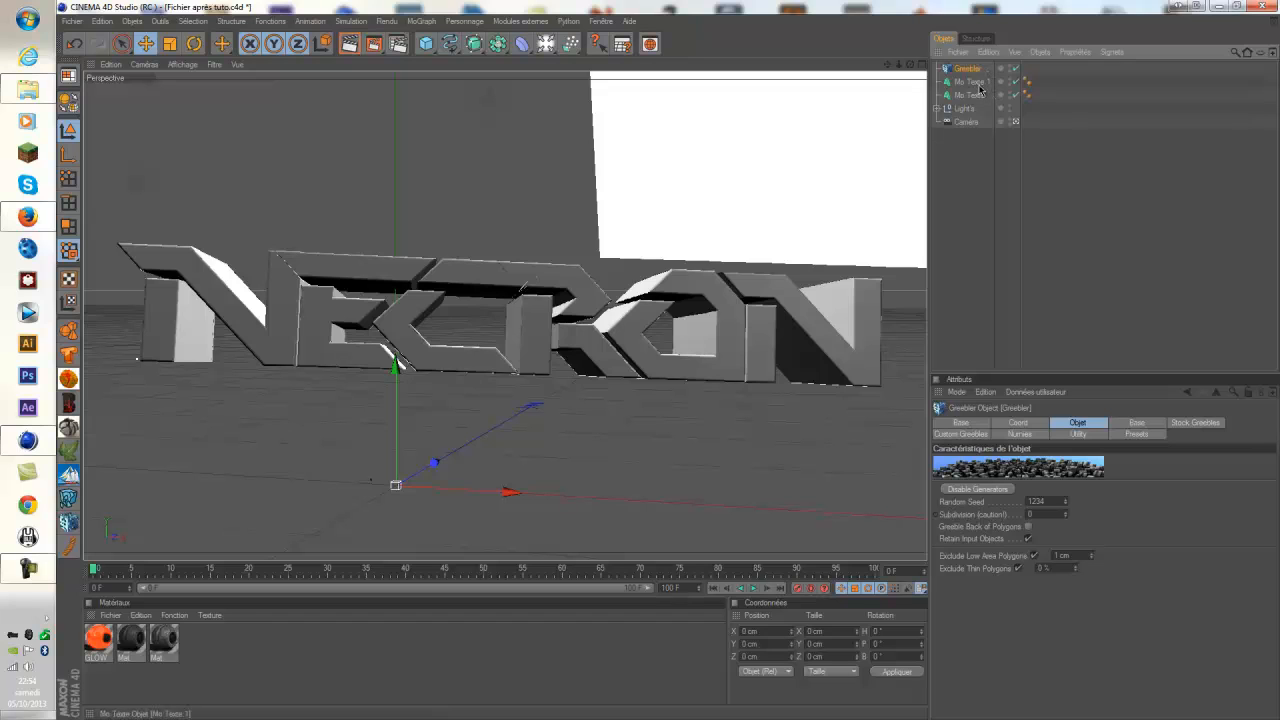
{"action": "left_click_drag", "start_coordinate": [979, 85], "coordinate": [966, 70]}
{"action": "left_click", "coordinate": [962, 208]}
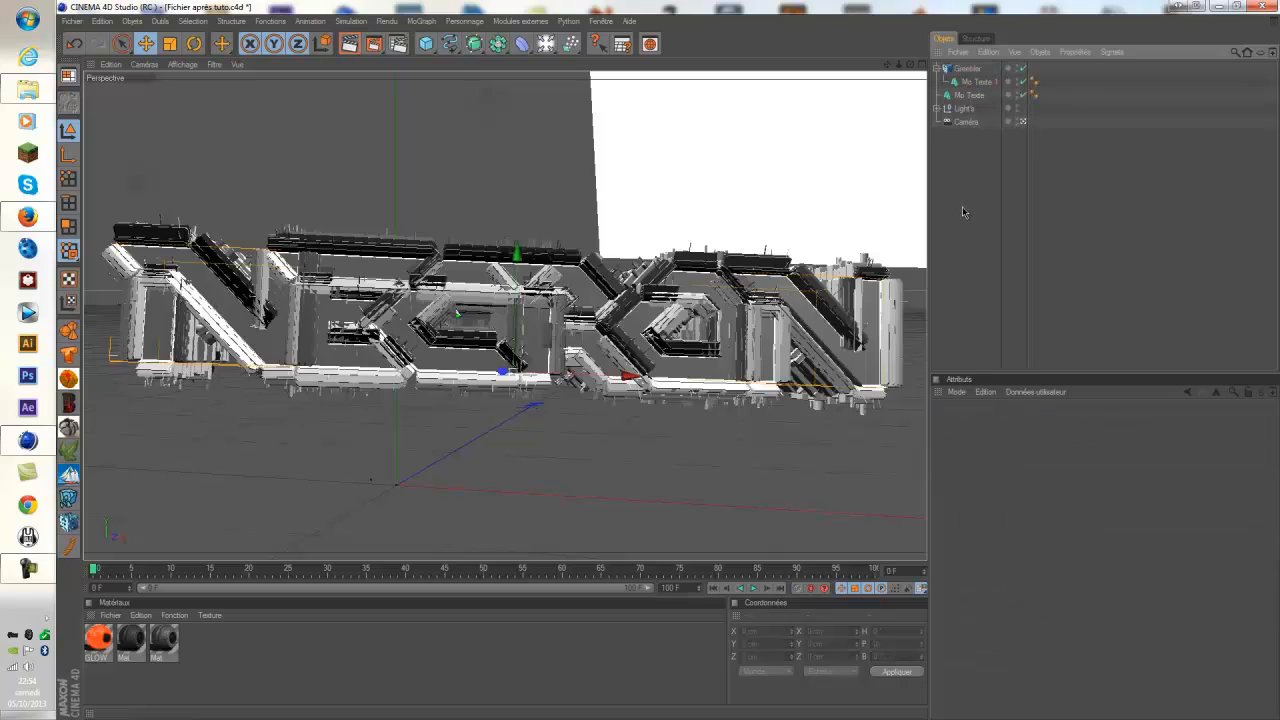
Toggle the Greebler's stock greeble generation off and on again to compare its effect on the text.
{"action": "left_click", "coordinate": [967, 68]}
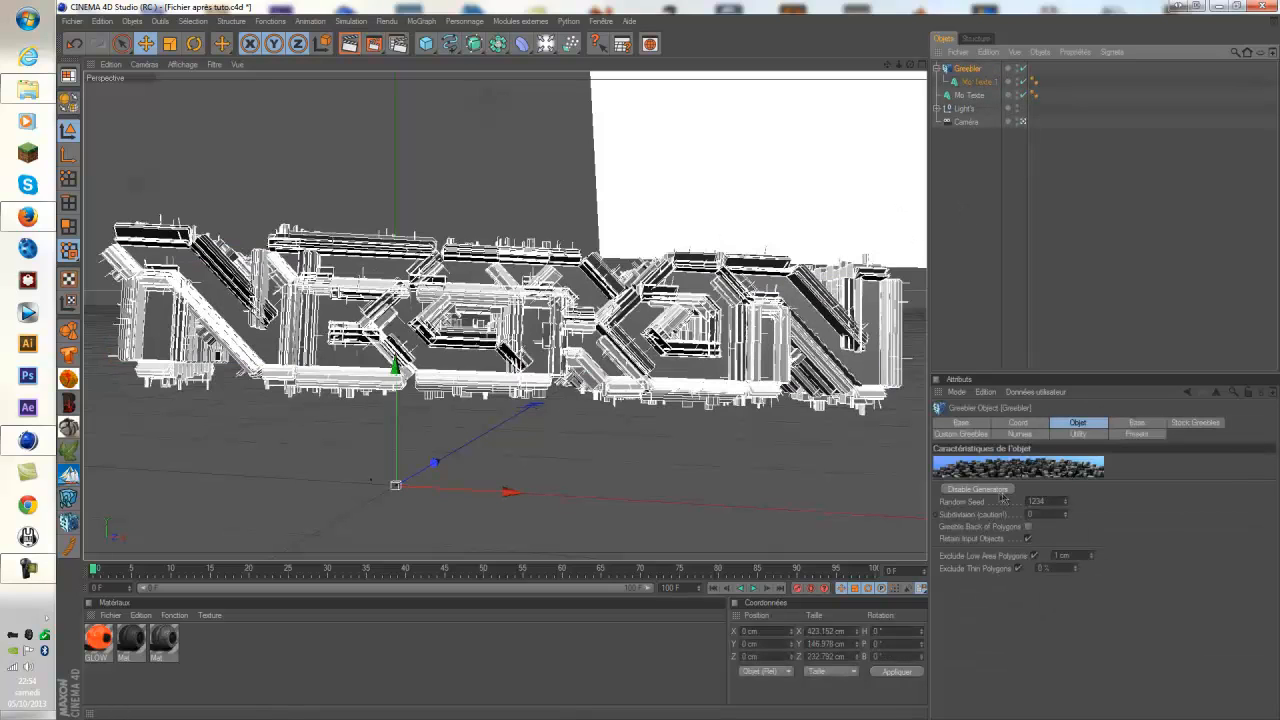
{"action": "left_click", "coordinate": [1192, 426]}
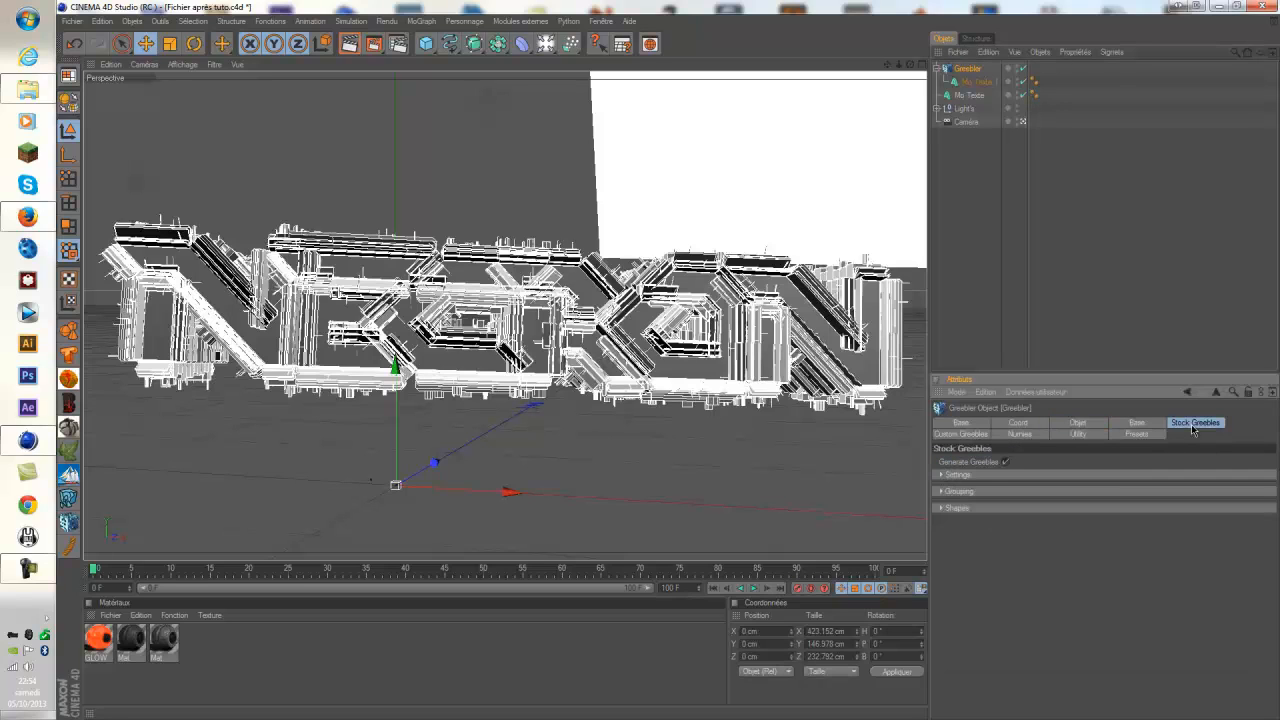
{"action": "left_click", "coordinate": [941, 476]}
{"action": "left_click", "coordinate": [1066, 426]}
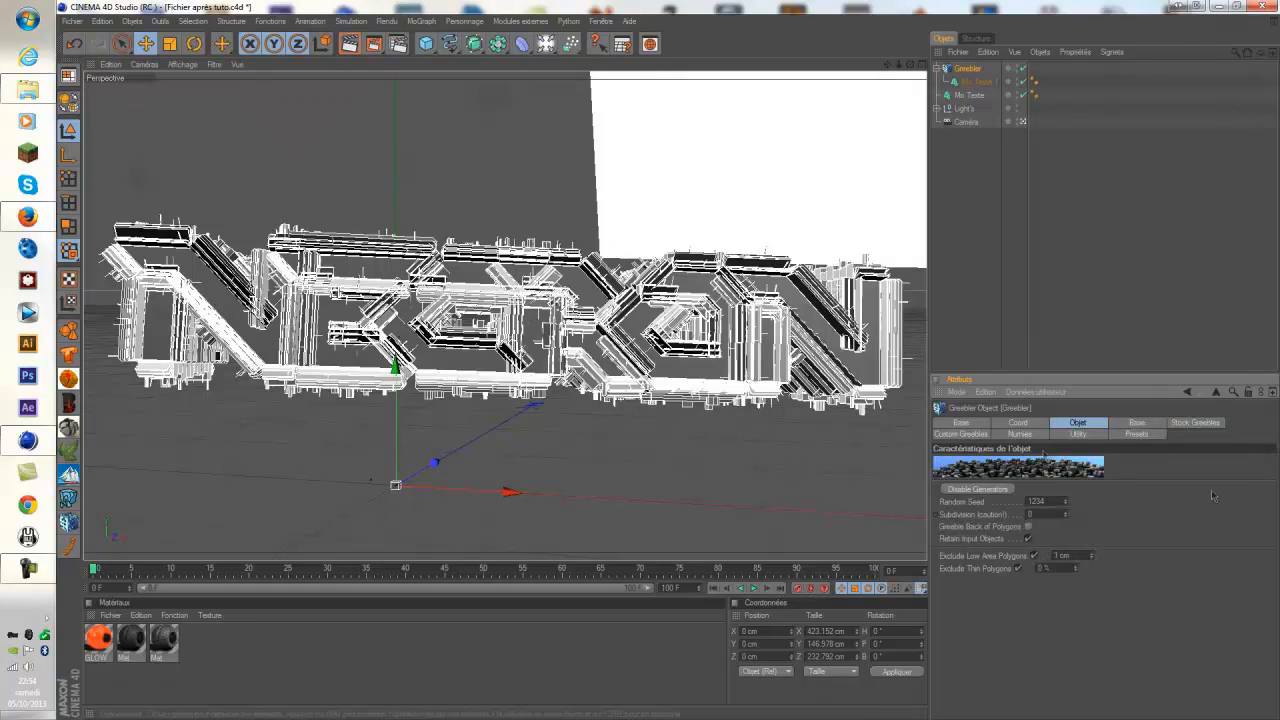
{"action": "left_click", "coordinate": [1200, 423]}
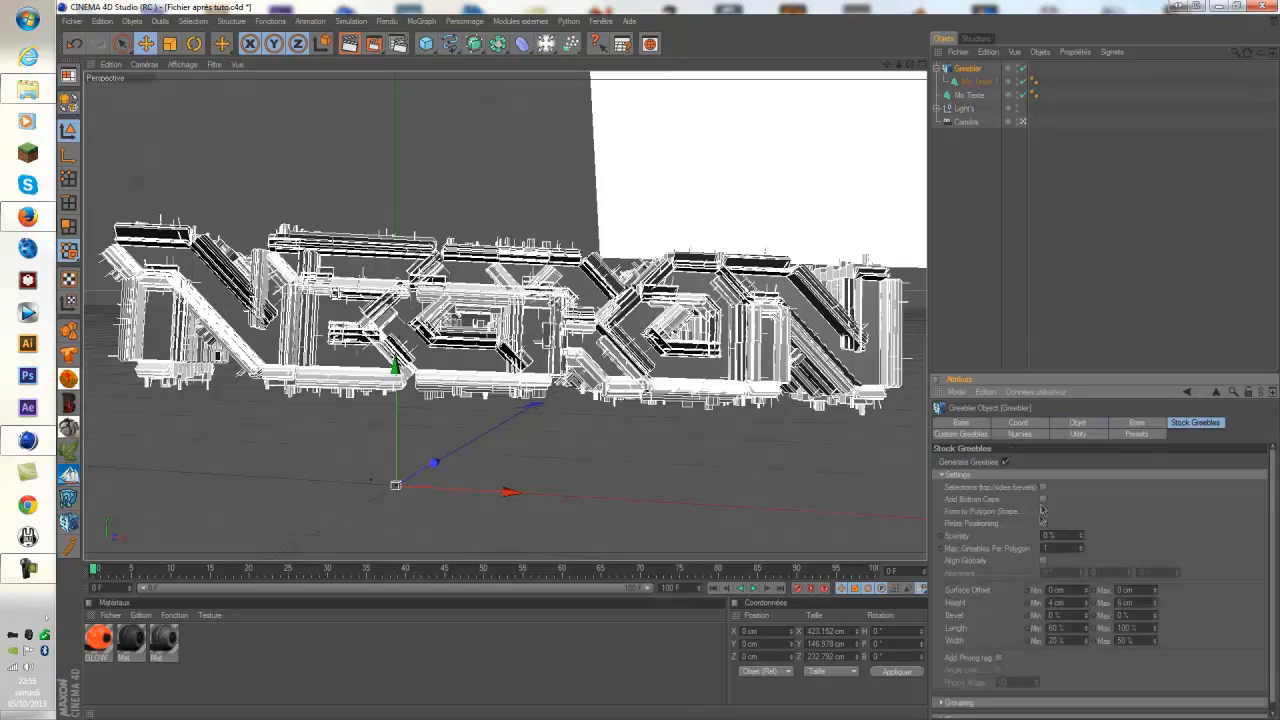
{"action": "left_click", "coordinate": [1006, 462]}
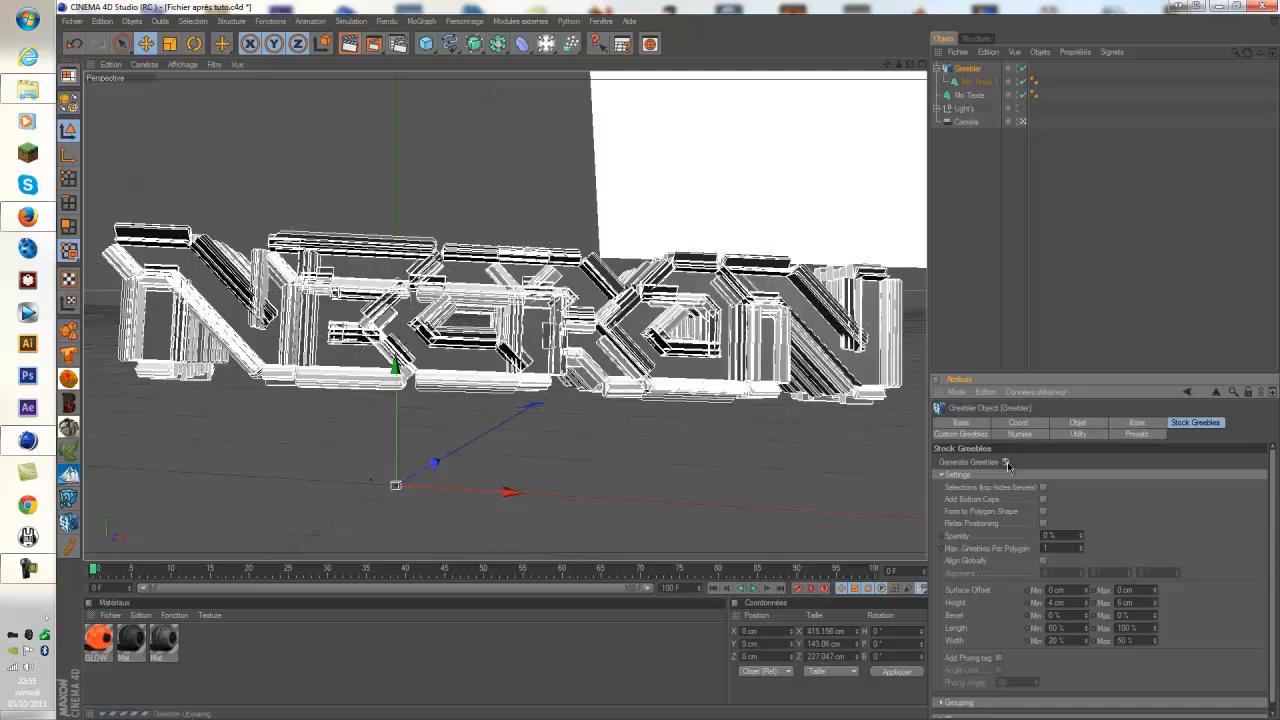
{"action": "left_click", "coordinate": [1006, 462]}
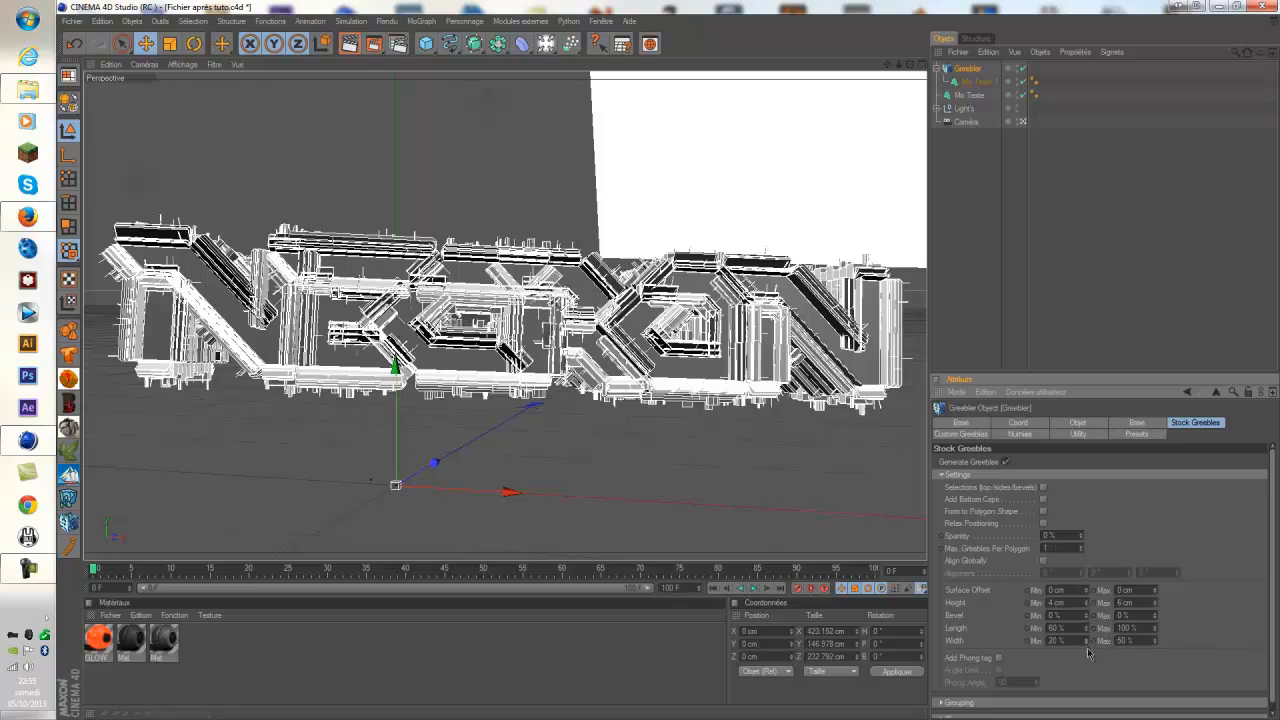
Set the stock greebles' height to 2–4 cm, minimum length to 62 % and width to 0–20 %.
{"action": "left_click", "coordinate": [1087, 643]}
{"action": "left_click", "coordinate": [1087, 630]}
{"action": "left_click", "coordinate": [1087, 606]}
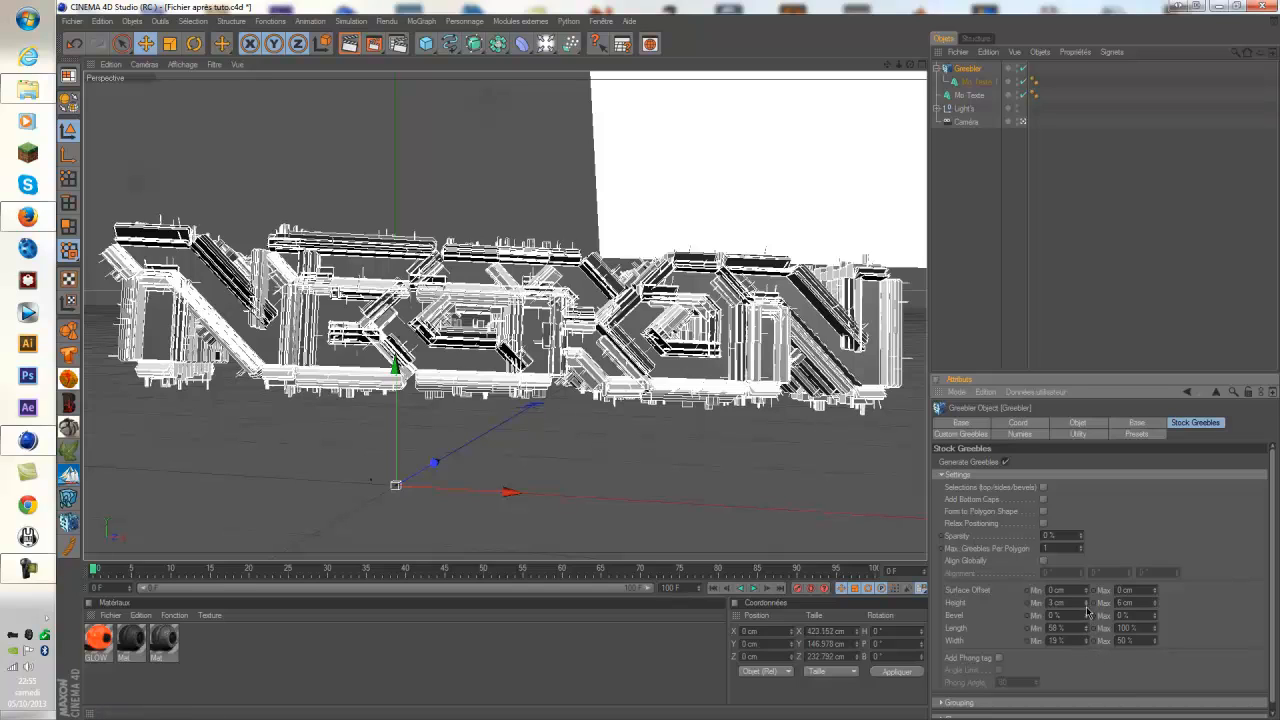
{"action": "left_click", "coordinate": [1154, 606]}
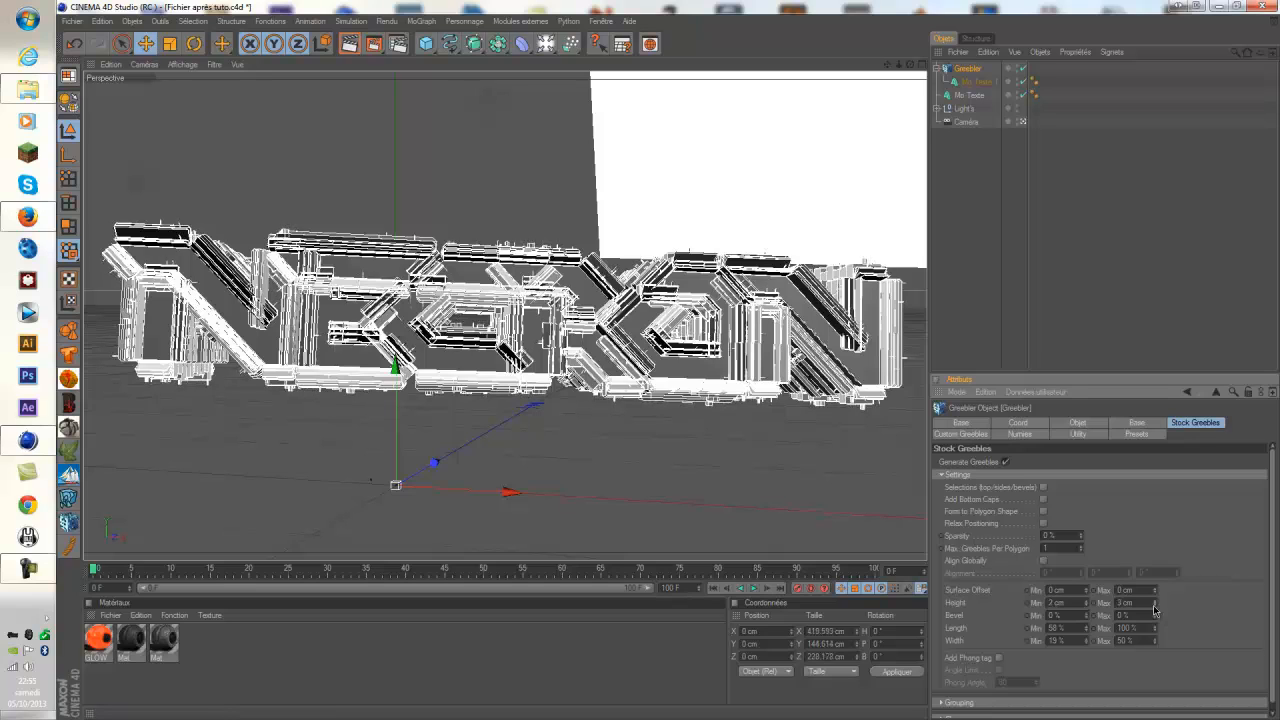
{"action": "left_click", "coordinate": [1155, 601]}
{"action": "left_click", "coordinate": [1157, 607]}
{"action": "left_click_drag", "start_coordinate": [1087, 630], "coordinate": [1087, 542]}
{"action": "left_click_drag", "start_coordinate": [1155, 645], "coordinate": [1157, 605]}
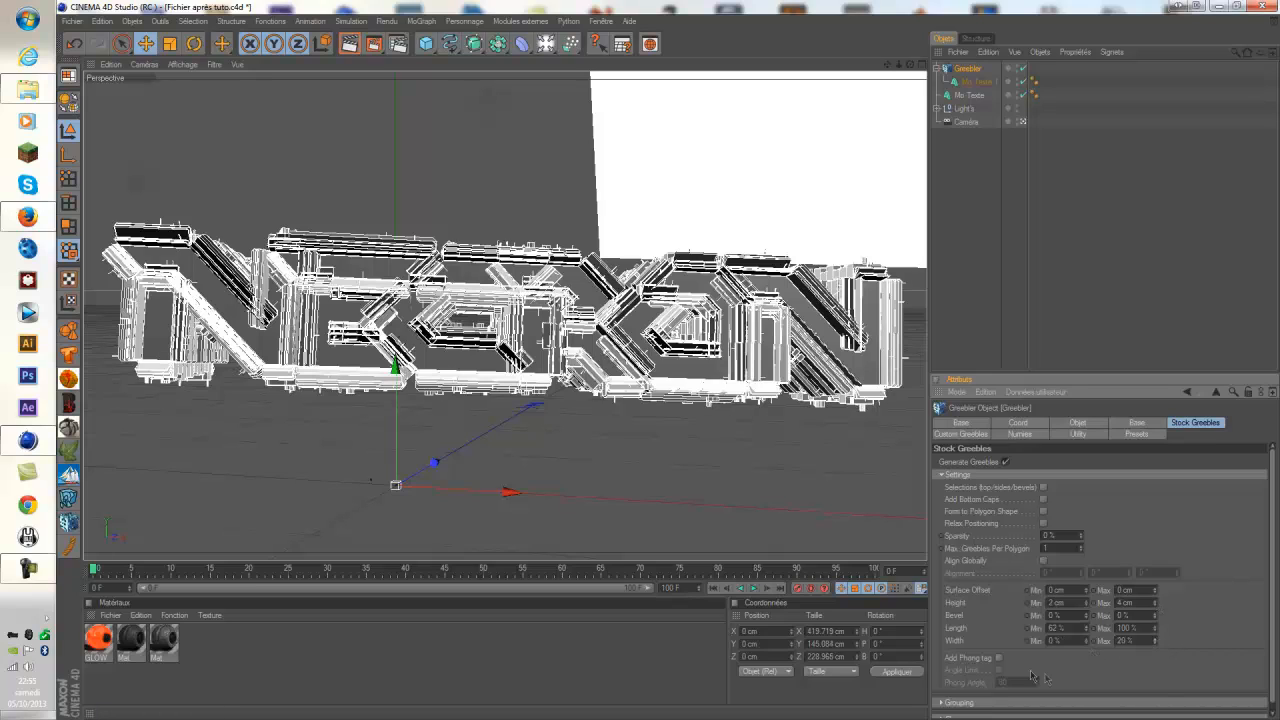
Set the sparsity of the Greebler's stock greebles to 20 % and deselect the object.
{"action": "left_click", "coordinate": [1081, 547]}
{"action": "left_click_drag", "start_coordinate": [1081, 540], "coordinate": [963, 533]}
{"action": "type", "text": "20"}
{"action": "key", "text": "Return"}
{"action": "left_click", "coordinate": [418, 209]}
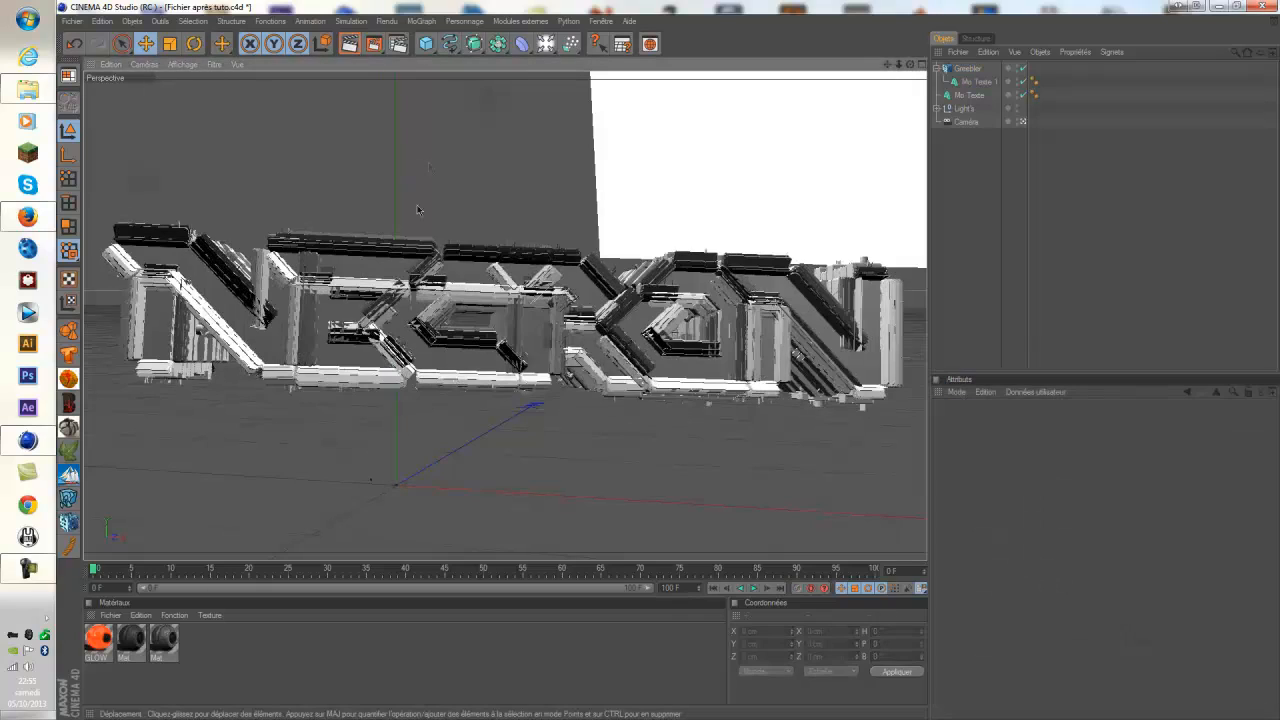
{"action": "left_click", "coordinate": [231, 297]}
Review the Greebler's custom greeble settings and its general object properties.
{"action": "left_click", "coordinate": [987, 83]}
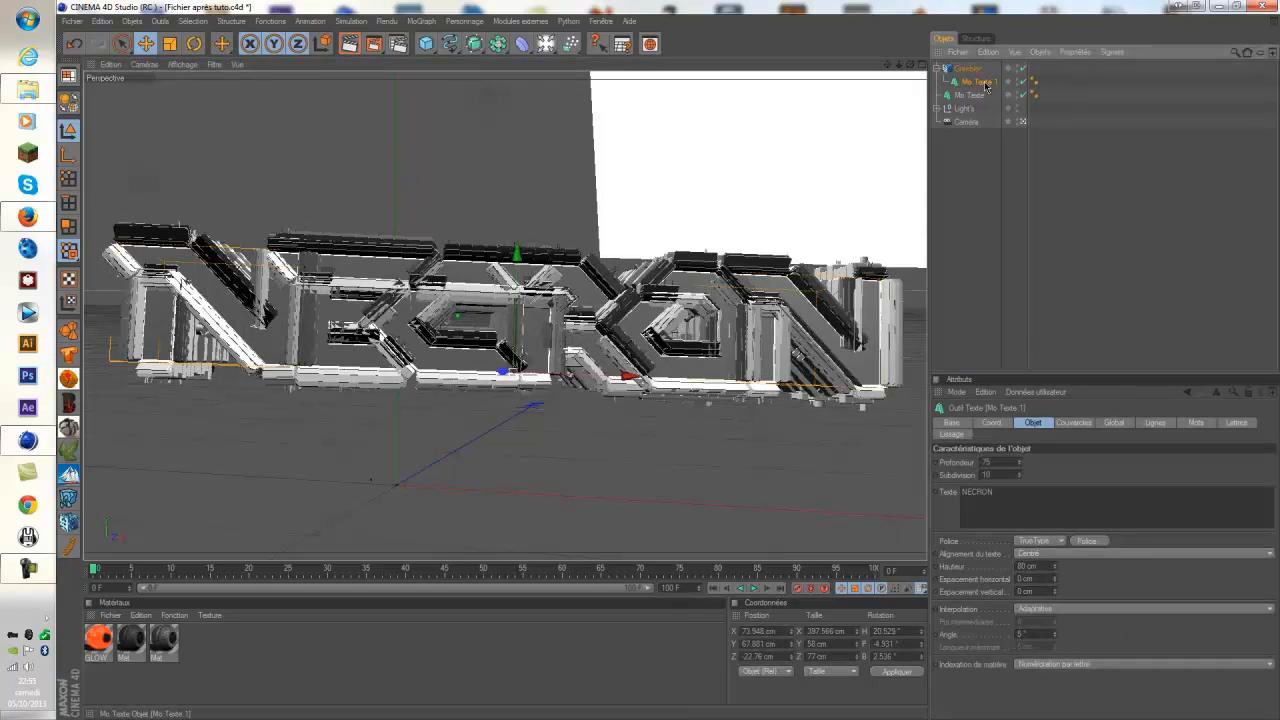
{"action": "left_click", "coordinate": [961, 72]}
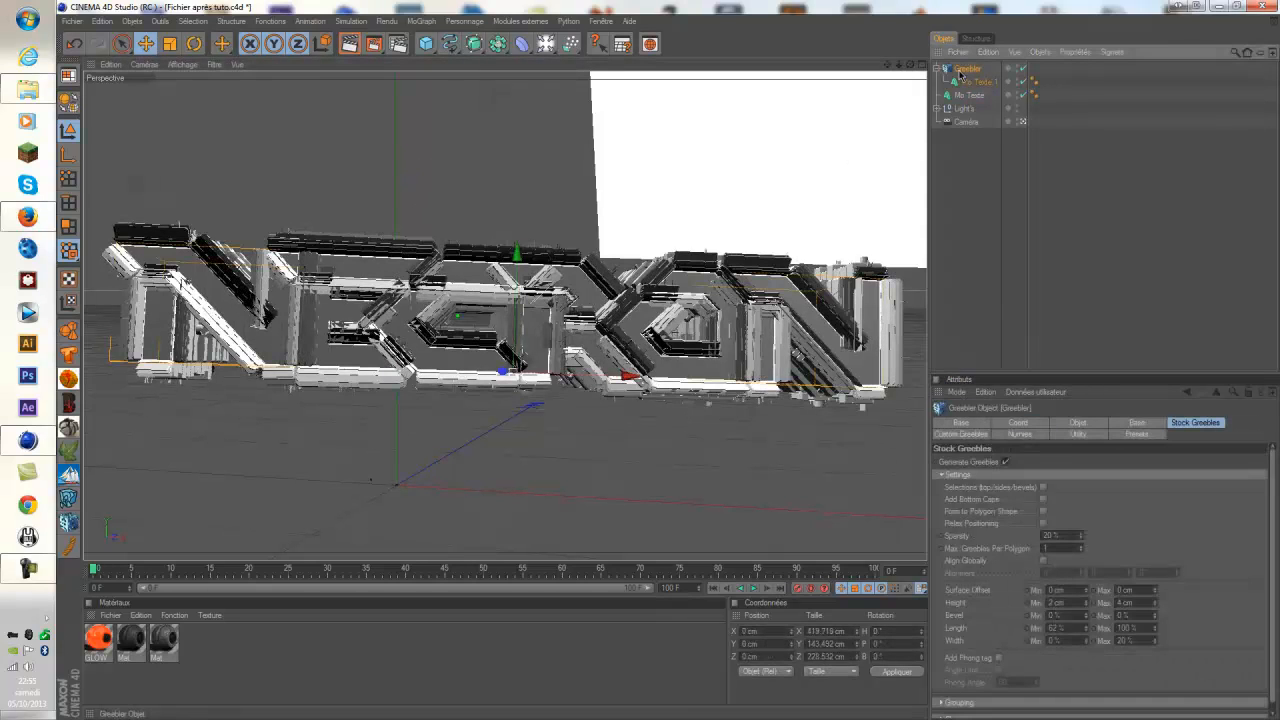
{"action": "left_click", "coordinate": [962, 434]}
{"action": "left_click", "coordinate": [945, 475]}
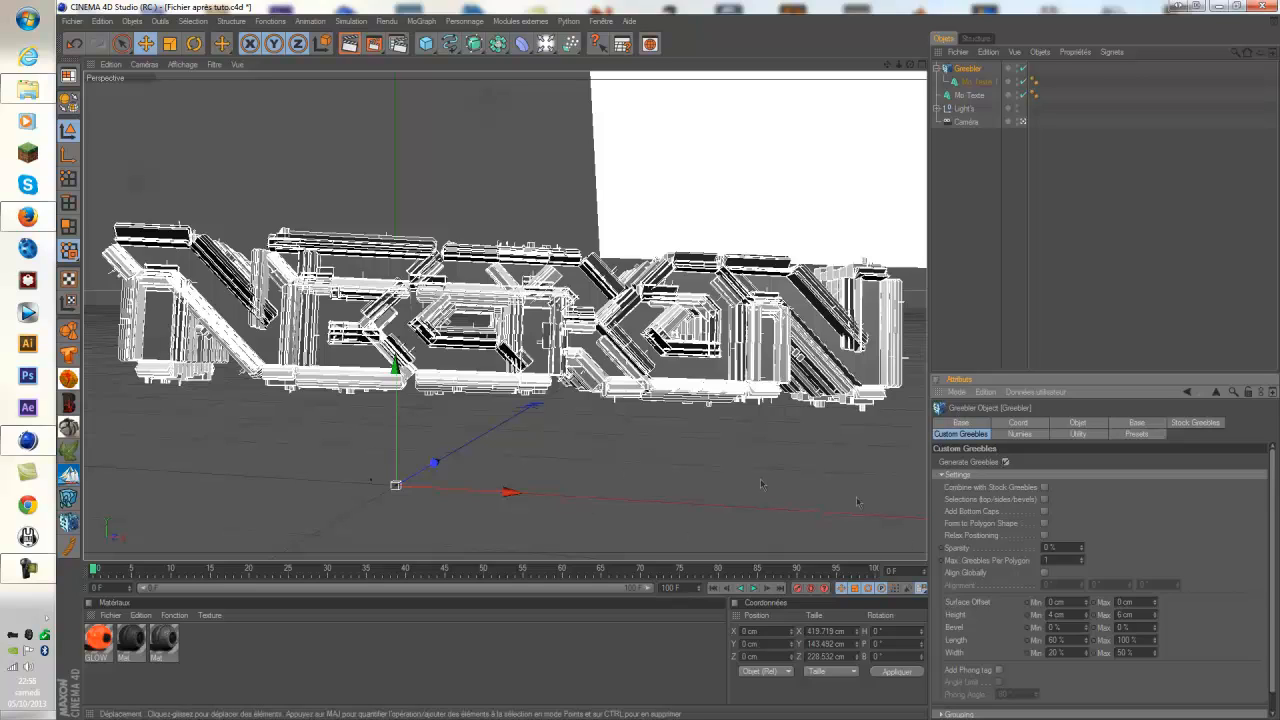
{"action": "left_click", "coordinate": [943, 474]}
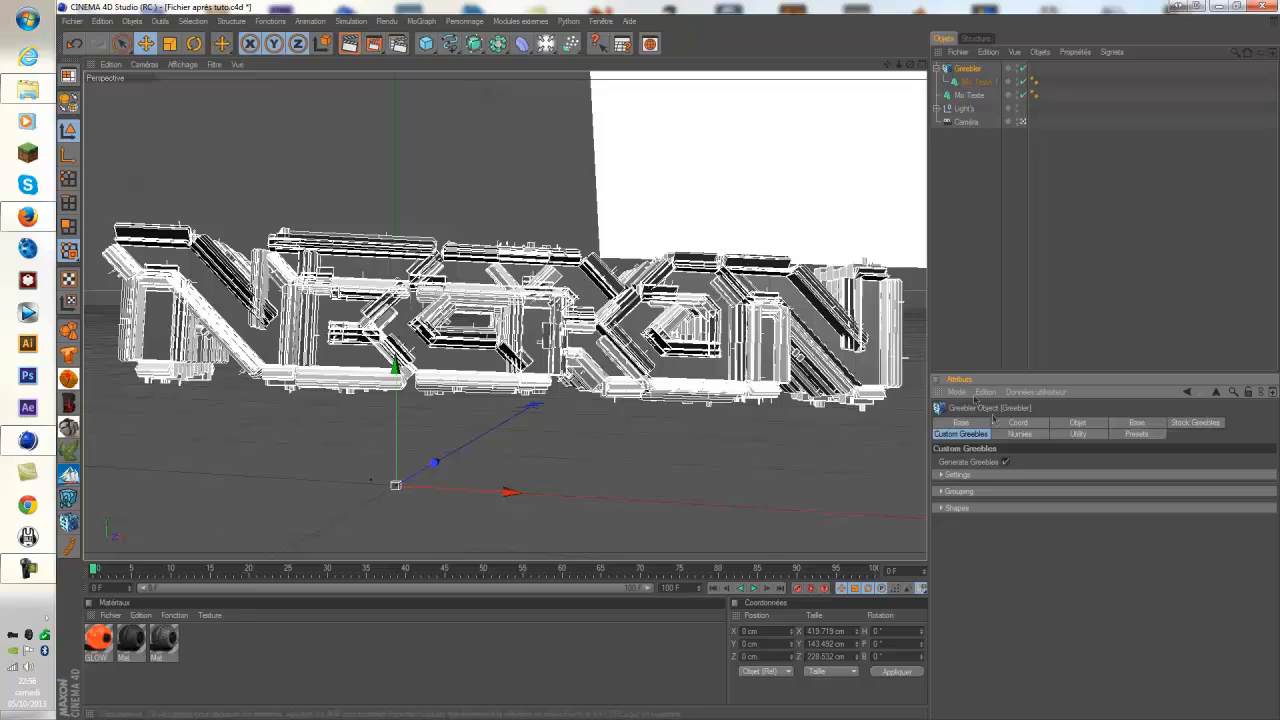
{"action": "left_click", "coordinate": [1077, 424]}
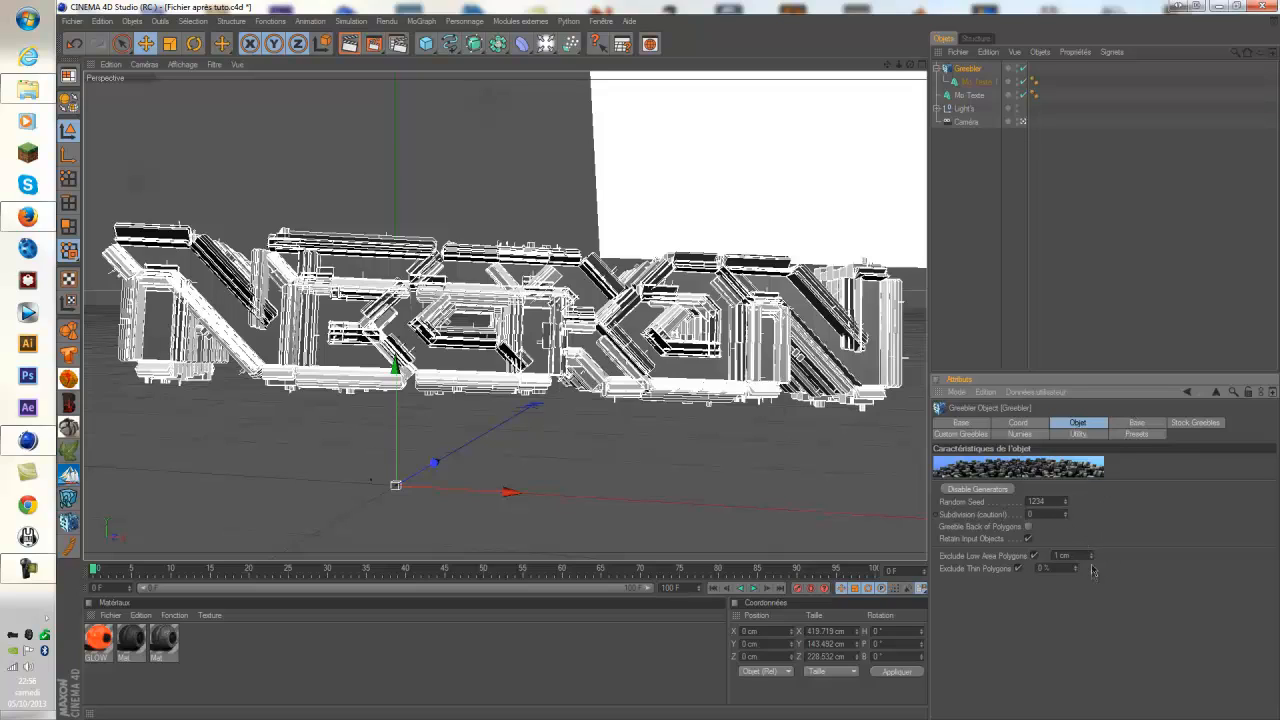
Set the height of the Greebler's generated base to a minimum of 2 cm and a maximum of 4 cm.
{"action": "left_click", "coordinate": [1137, 423]}
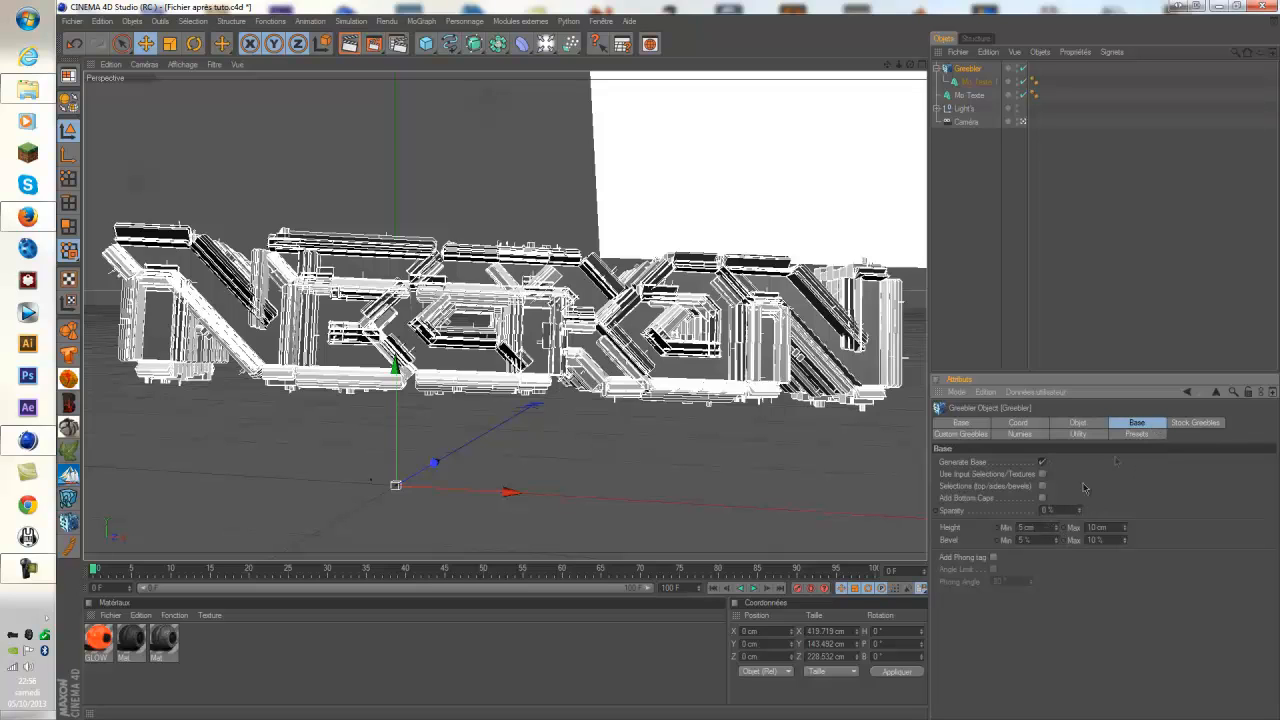
{"action": "left_click", "coordinate": [1056, 530]}
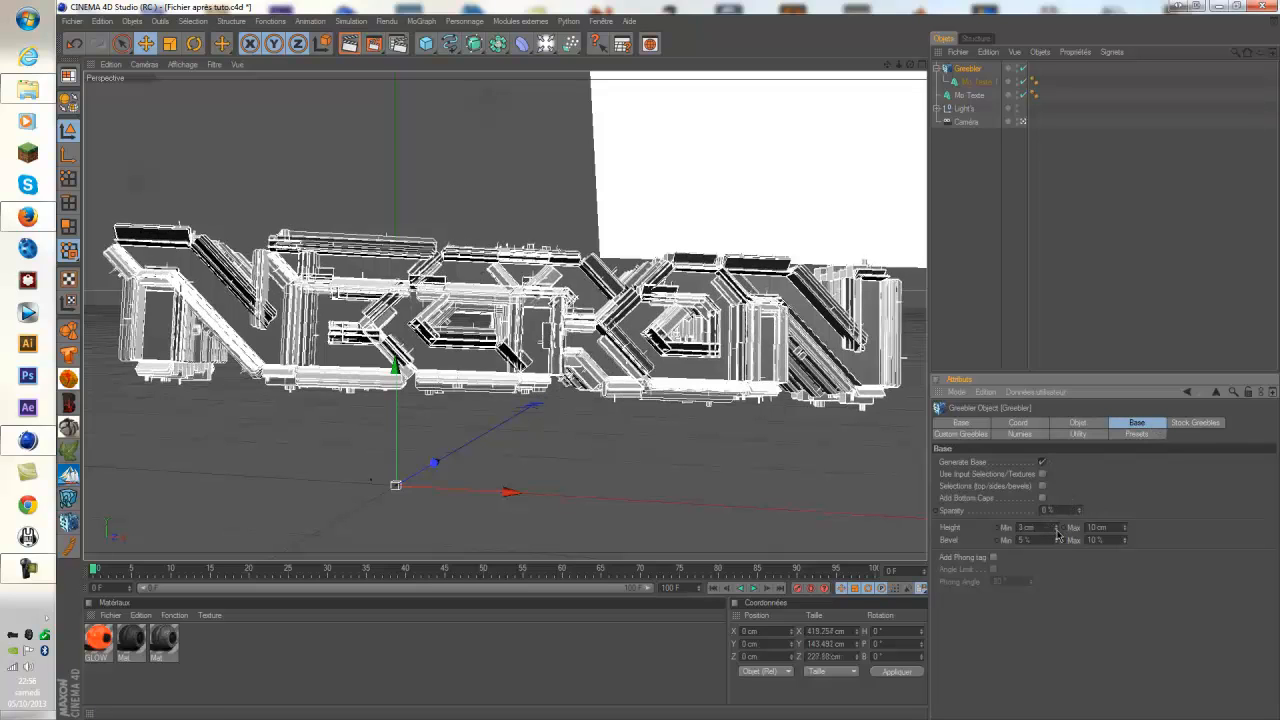
{"action": "left_click", "coordinate": [1056, 530]}
{"action": "left_click", "coordinate": [1056, 530]}
{"action": "left_click", "coordinate": [1056, 530]}
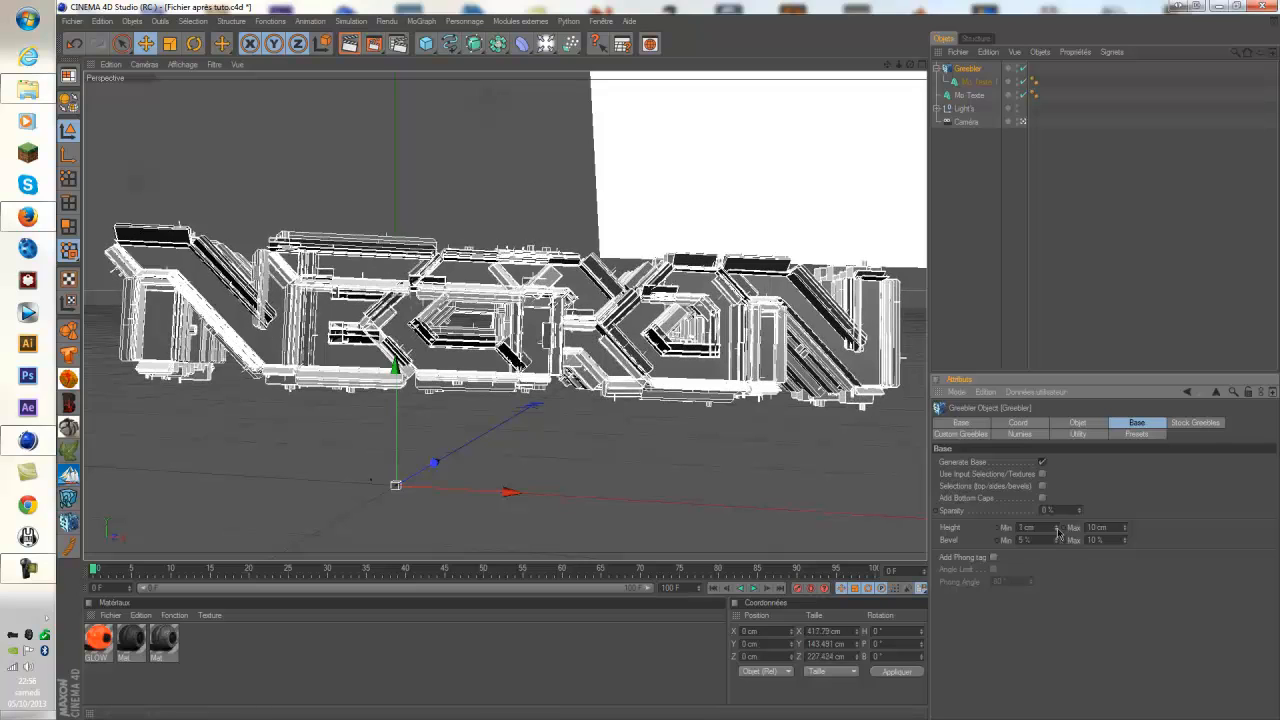
{"action": "left_click", "coordinate": [1057, 527]}
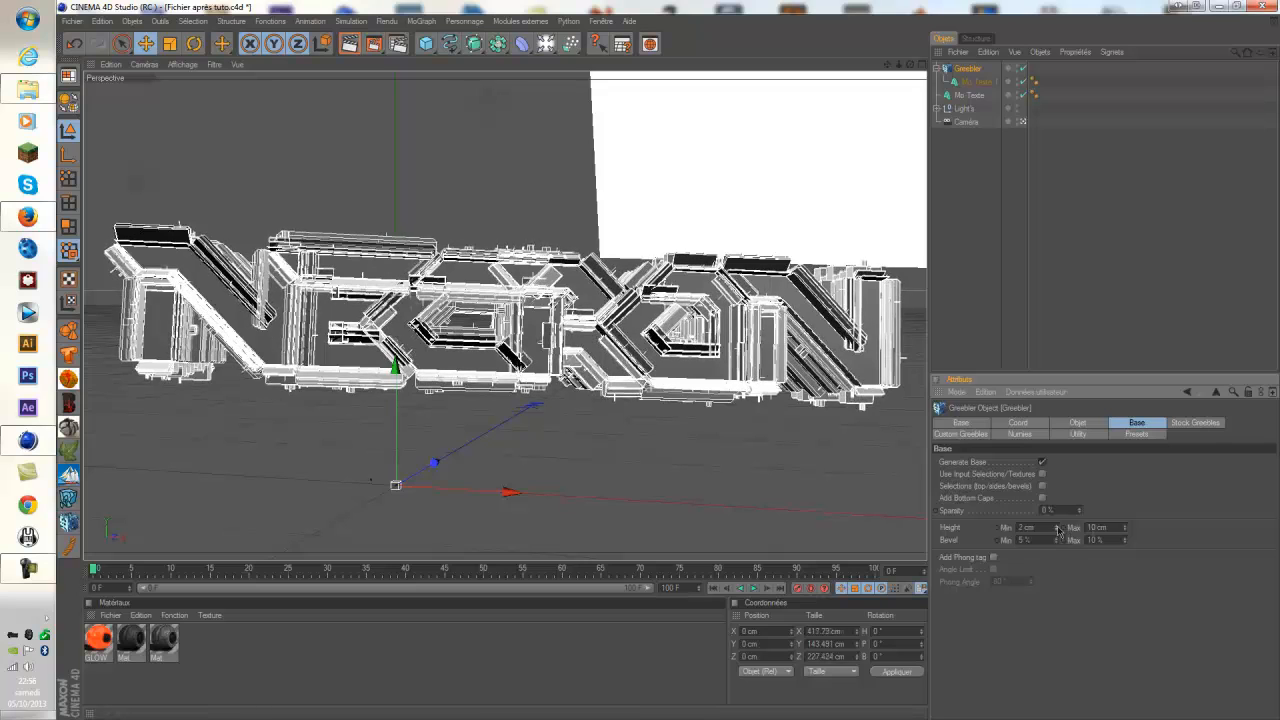
{"action": "left_click", "coordinate": [1124, 530]}
{"action": "left_click", "coordinate": [1124, 530]}
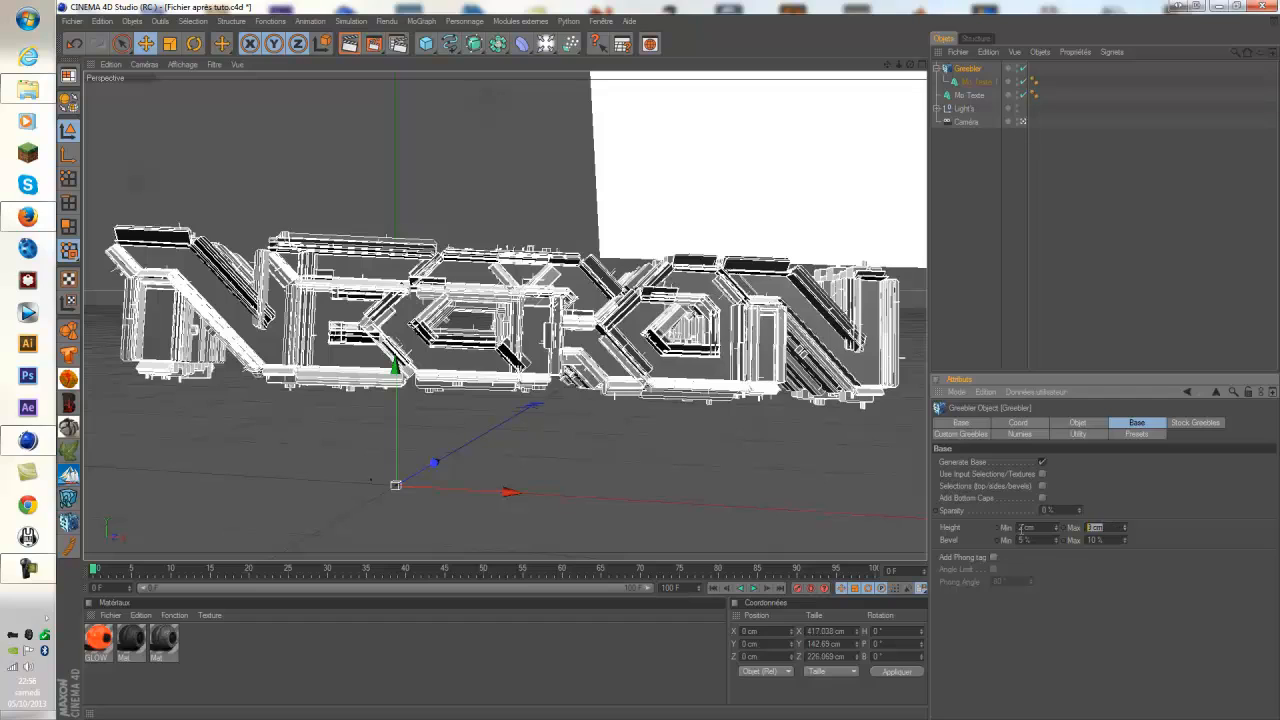
{"action": "type", "text": "4"}
{"action": "key", "text": "Return"}
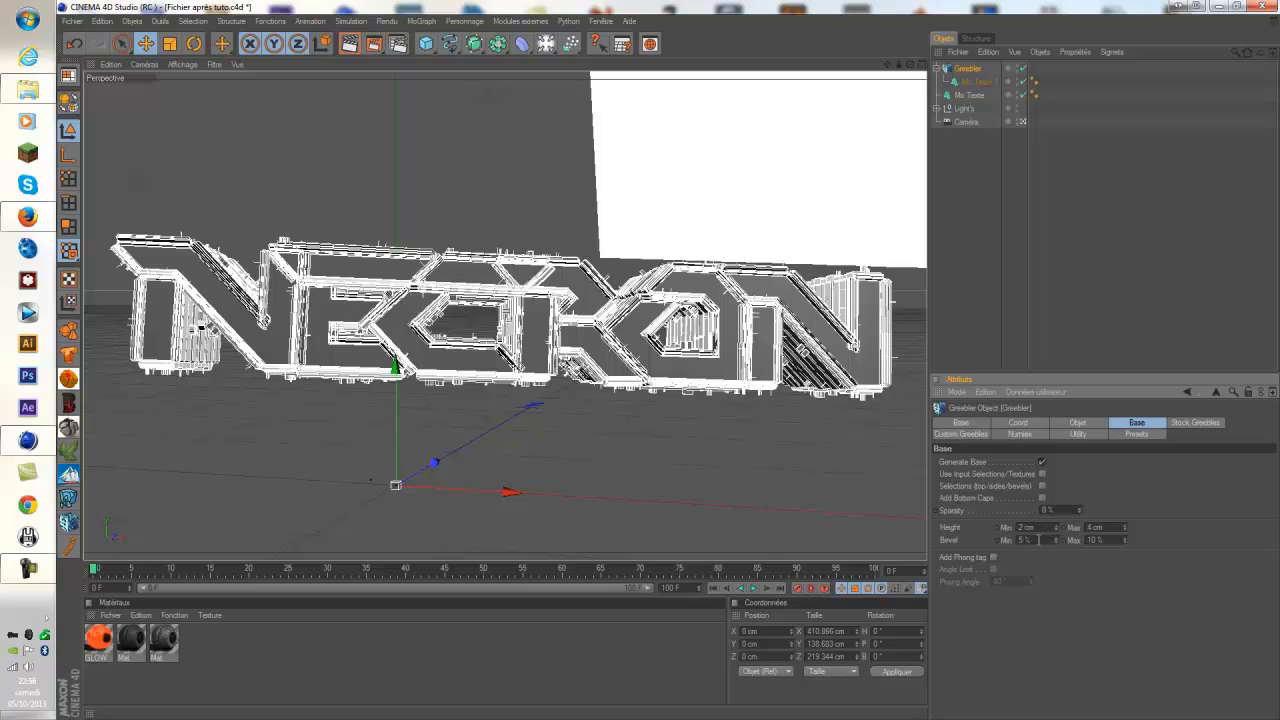
Adjust the bevel of the Greebler's generated base to a minimum of 5 % and a maximum of 29 %.
{"action": "left_click_drag", "start_coordinate": [1058, 542], "coordinate": [1057, 497]}
{"action": "left_click_drag", "start_coordinate": [1125, 541], "coordinate": [1083, 290]}
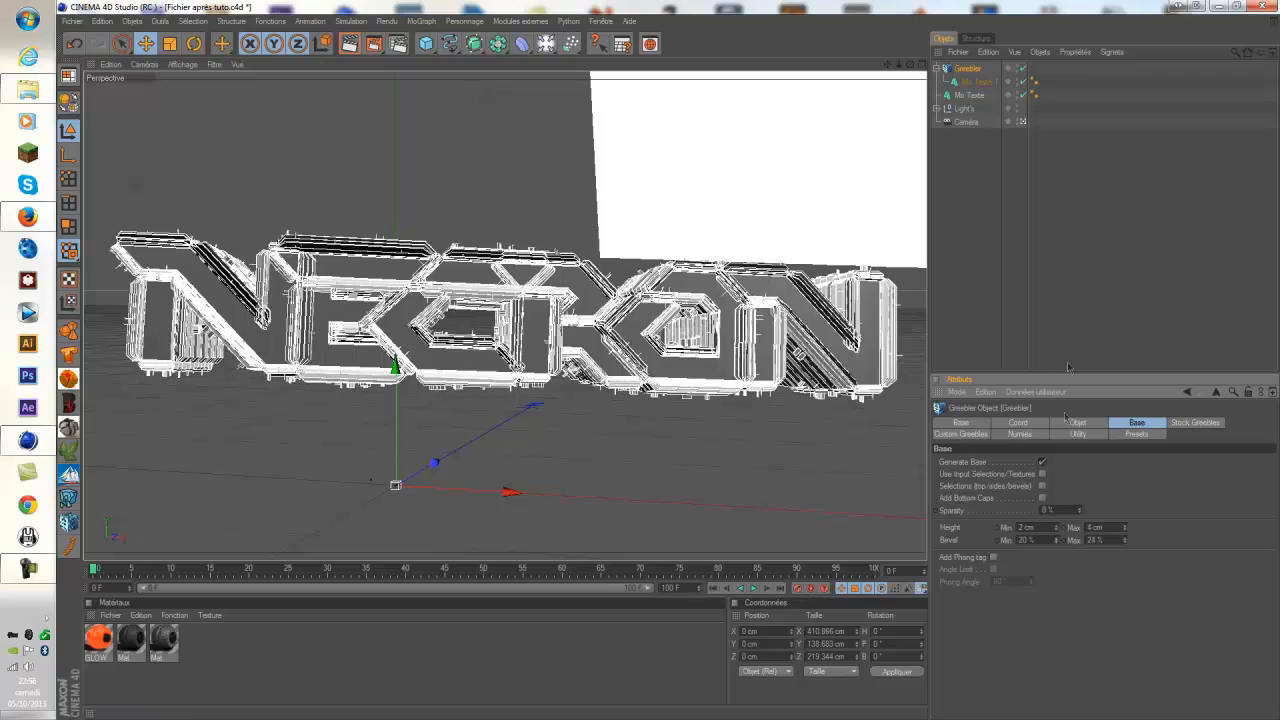
{"action": "left_click_drag", "start_coordinate": [1056, 541], "coordinate": [1061, 505]}
{"action": "left_click_drag", "start_coordinate": [1053, 549], "coordinate": [1059, 560]}
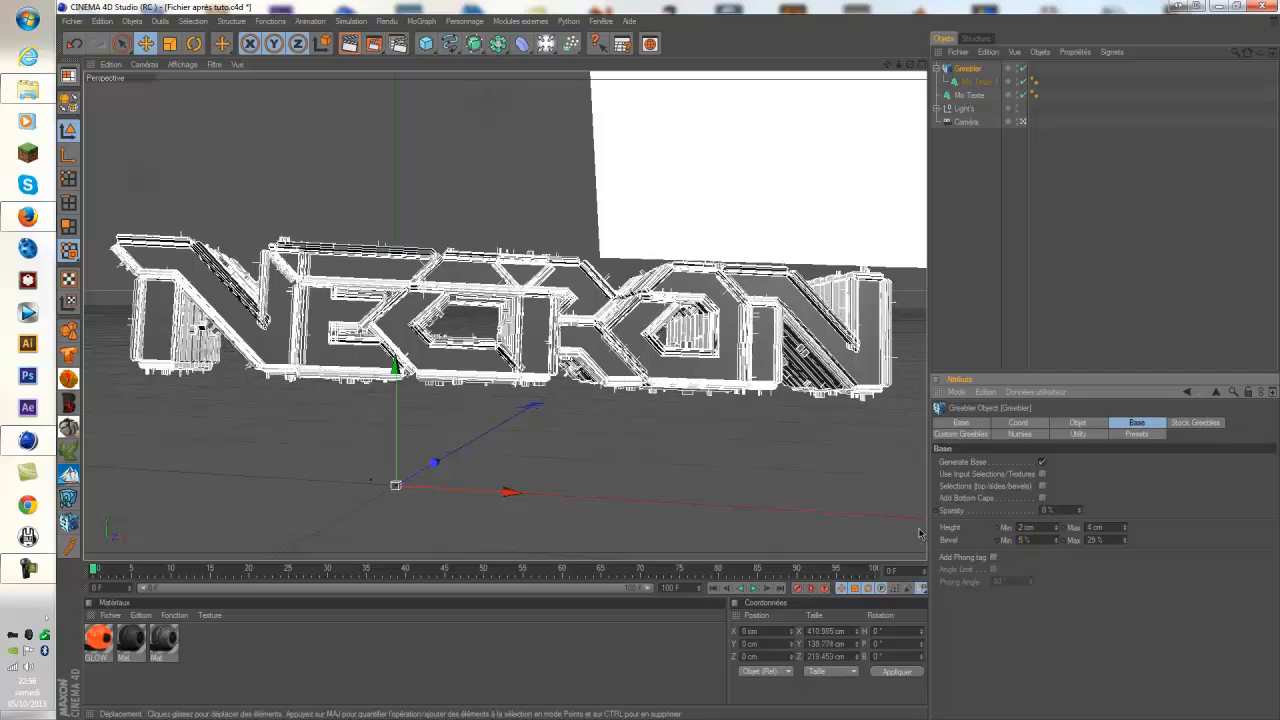
{"action": "left_click", "coordinate": [960, 360]}
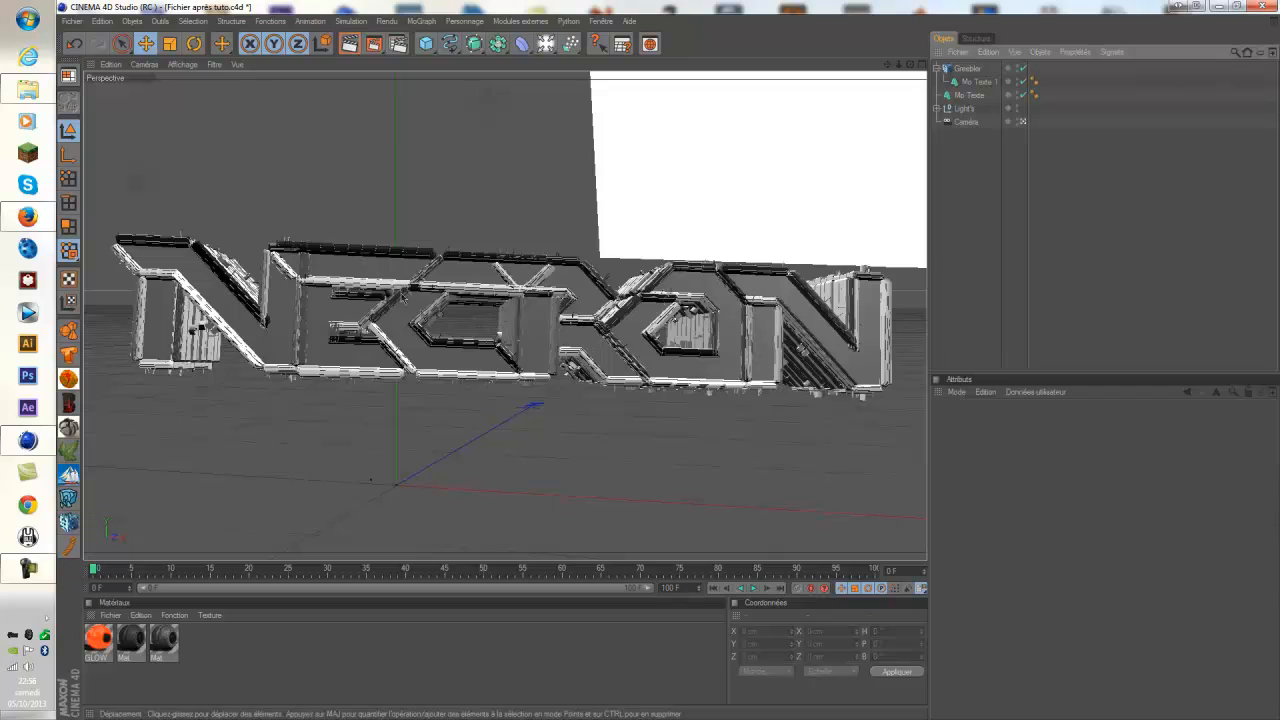
Reduce the height of the Greebler's generated base to a minimum of 1 cm and a maximum of 3 cm.
{"action": "left_click", "coordinate": [975, 82]}
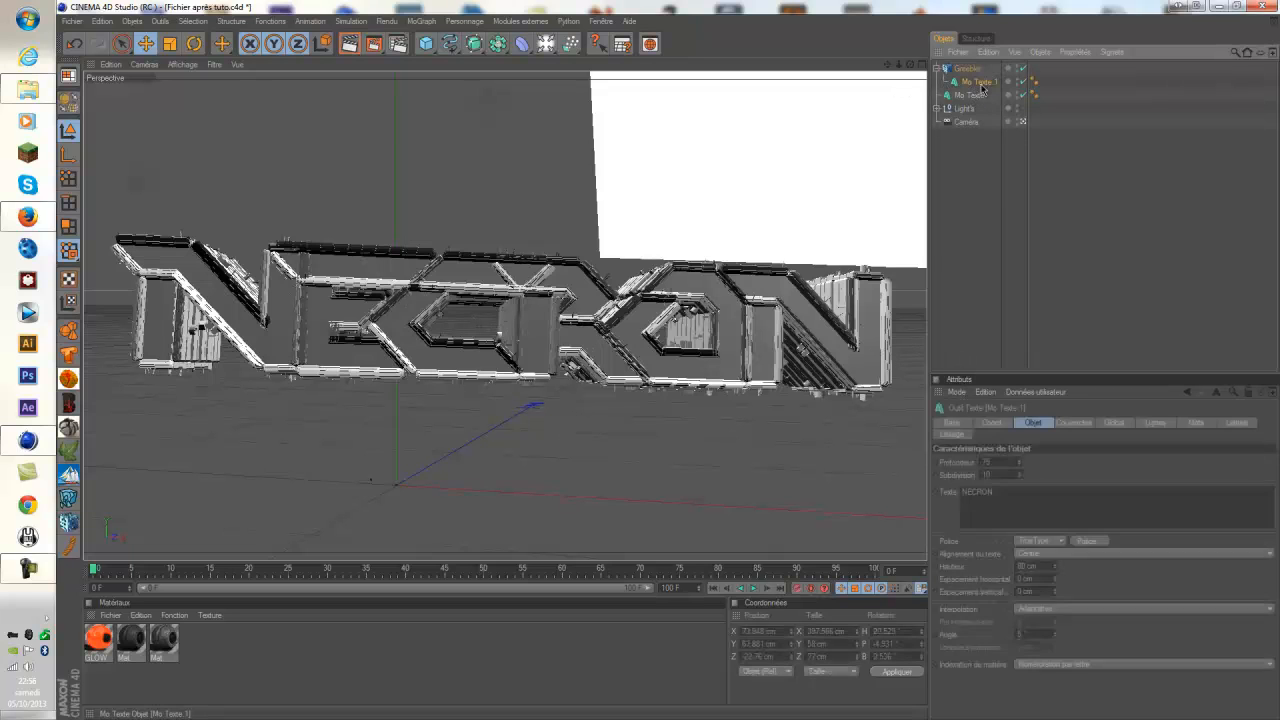
{"action": "left_click", "coordinate": [966, 68]}
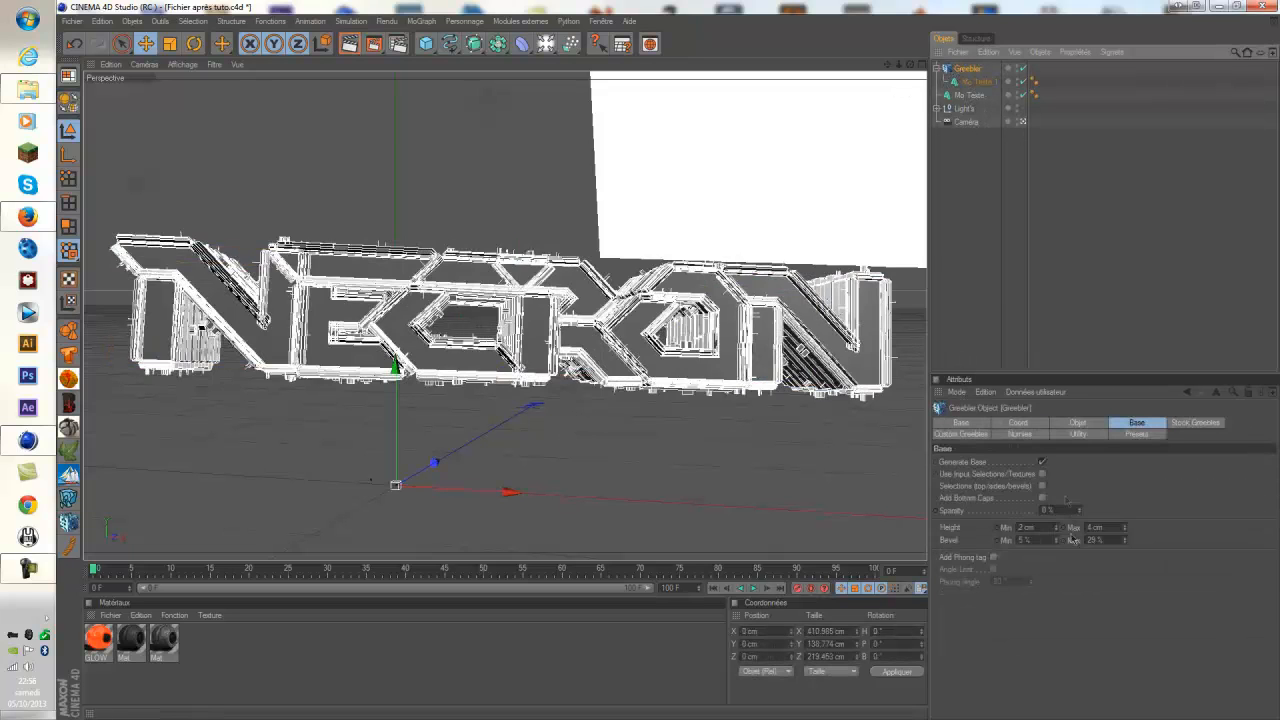
{"action": "left_click", "coordinate": [1056, 527]}
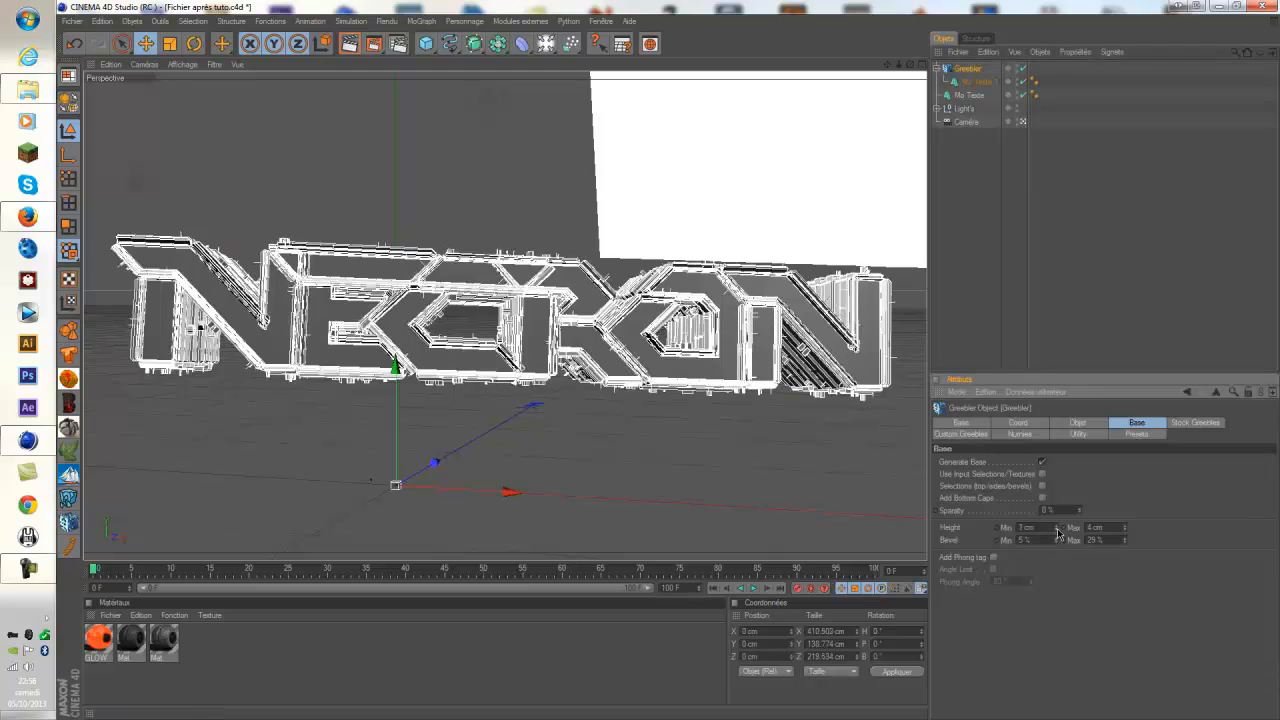
{"action": "left_click", "coordinate": [1125, 532]}
{"action": "left_click", "coordinate": [1125, 532]}
{"action": "left_click", "coordinate": [1123, 525]}
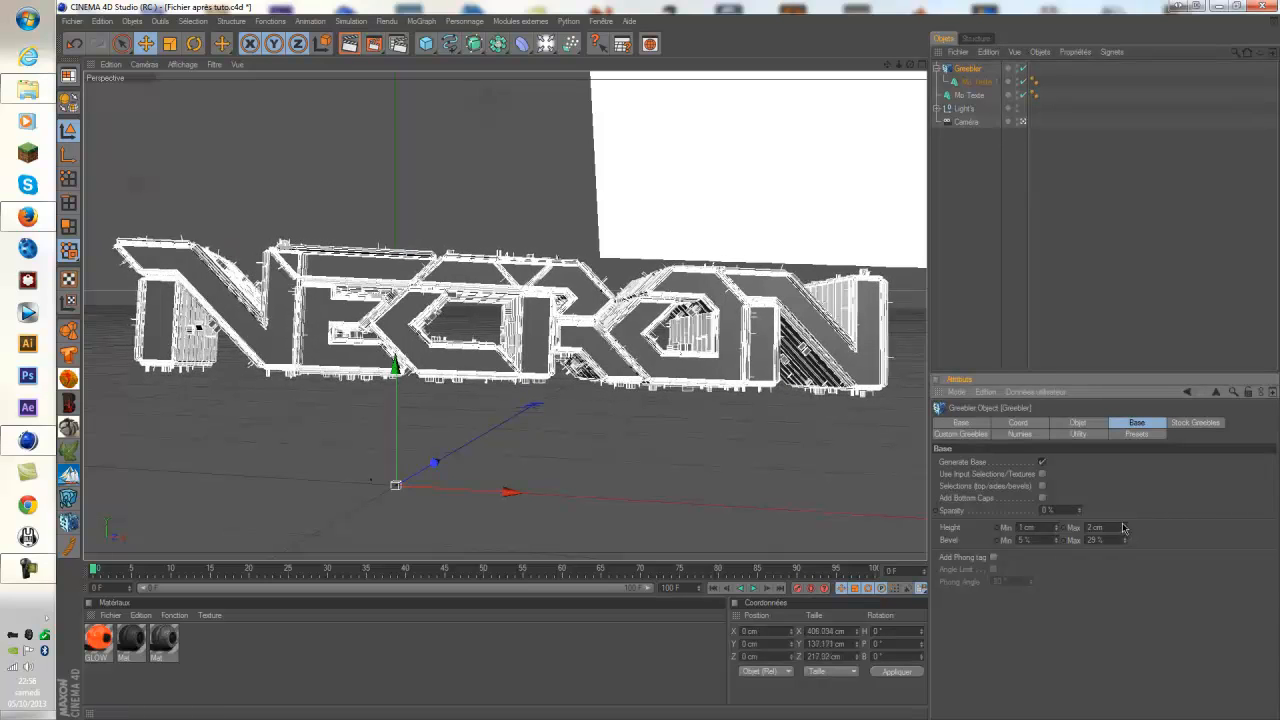
{"action": "left_click", "coordinate": [1123, 525]}
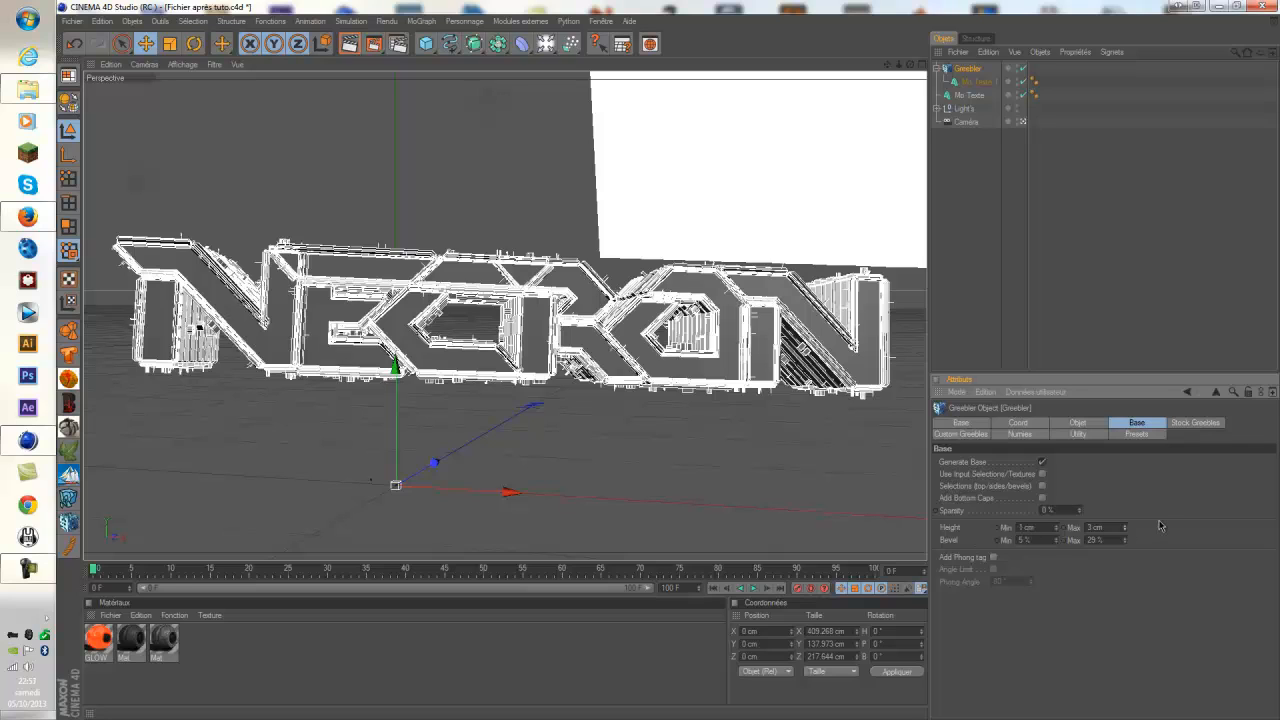
{"action": "left_click", "coordinate": [1015, 316]}
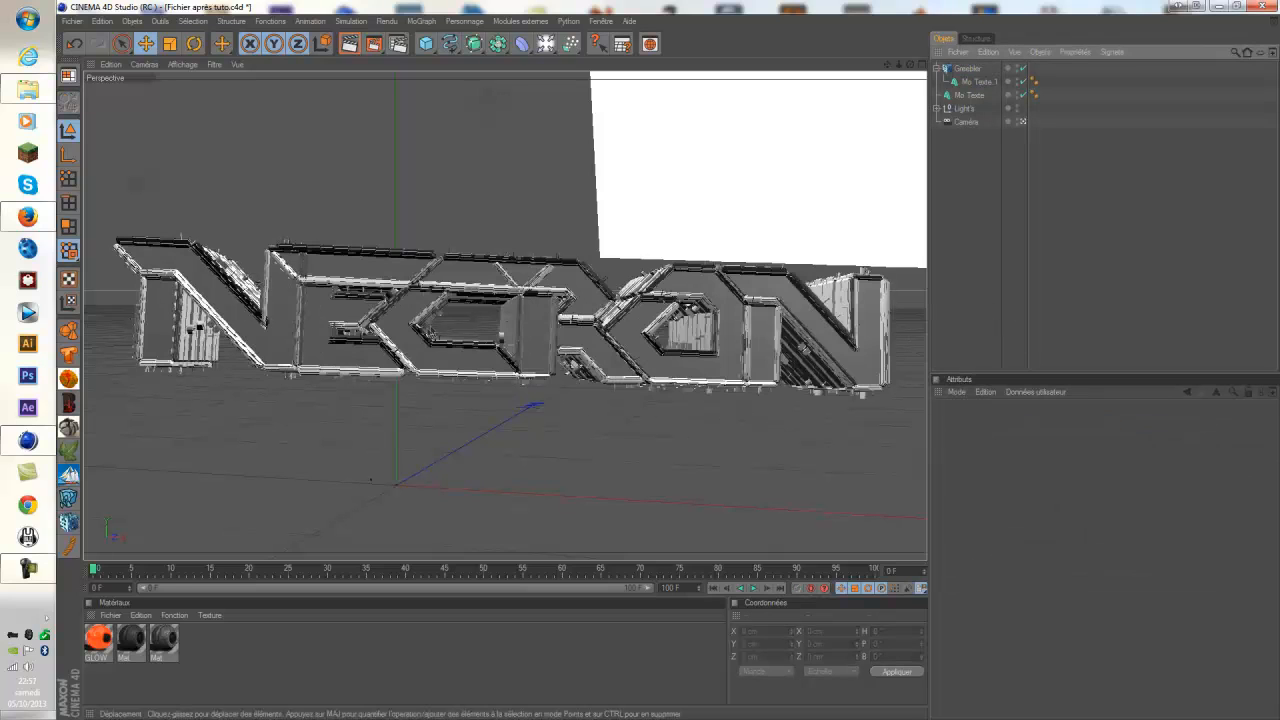
Set the maximum bevel of the Greebler's generated base to 30 % and deselect the object.
{"action": "left_click", "coordinate": [978, 69]}
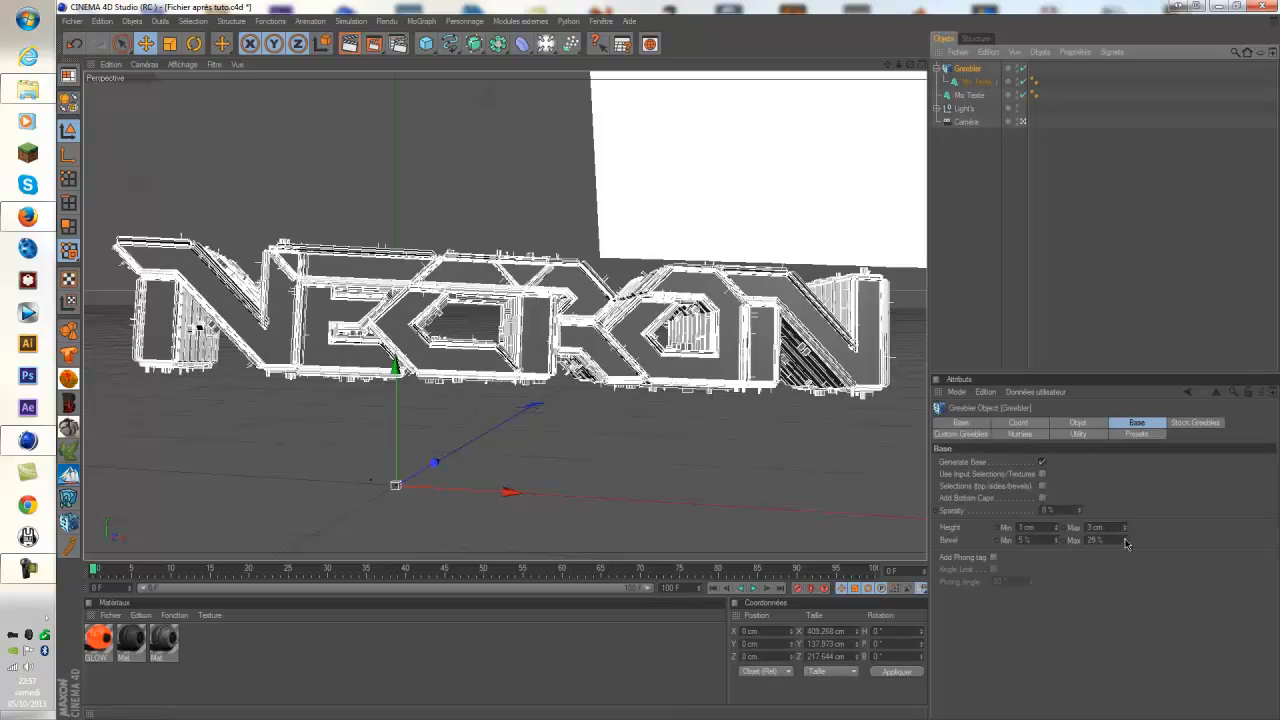
{"action": "left_click_drag", "start_coordinate": [1125, 541], "coordinate": [1068, 549]}
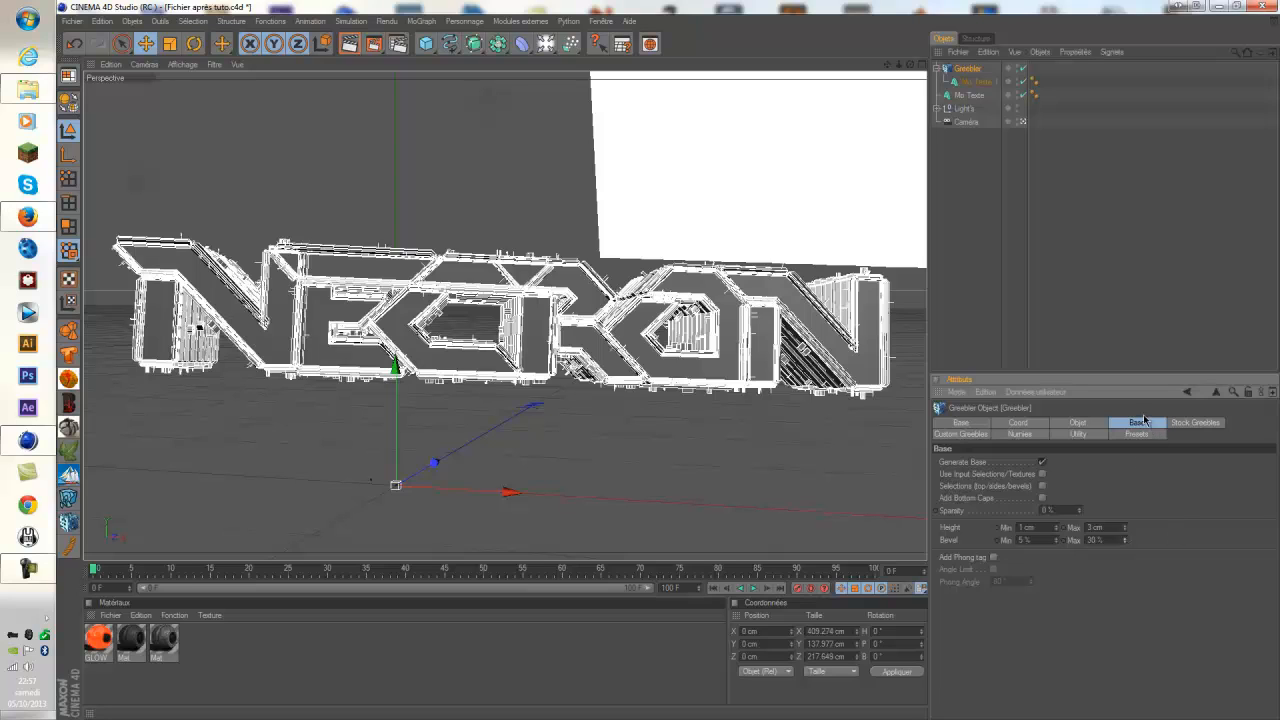
{"action": "left_click", "coordinate": [963, 297]}
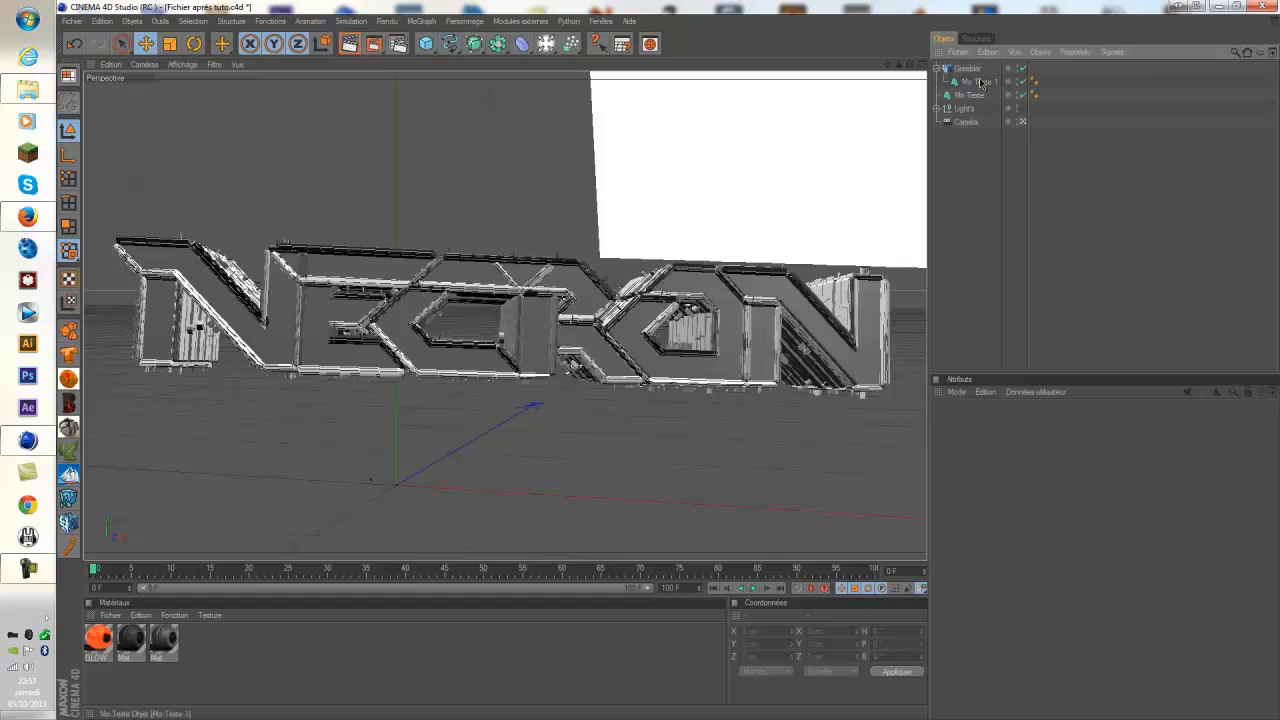
{"action": "left_click", "coordinate": [165, 645]}
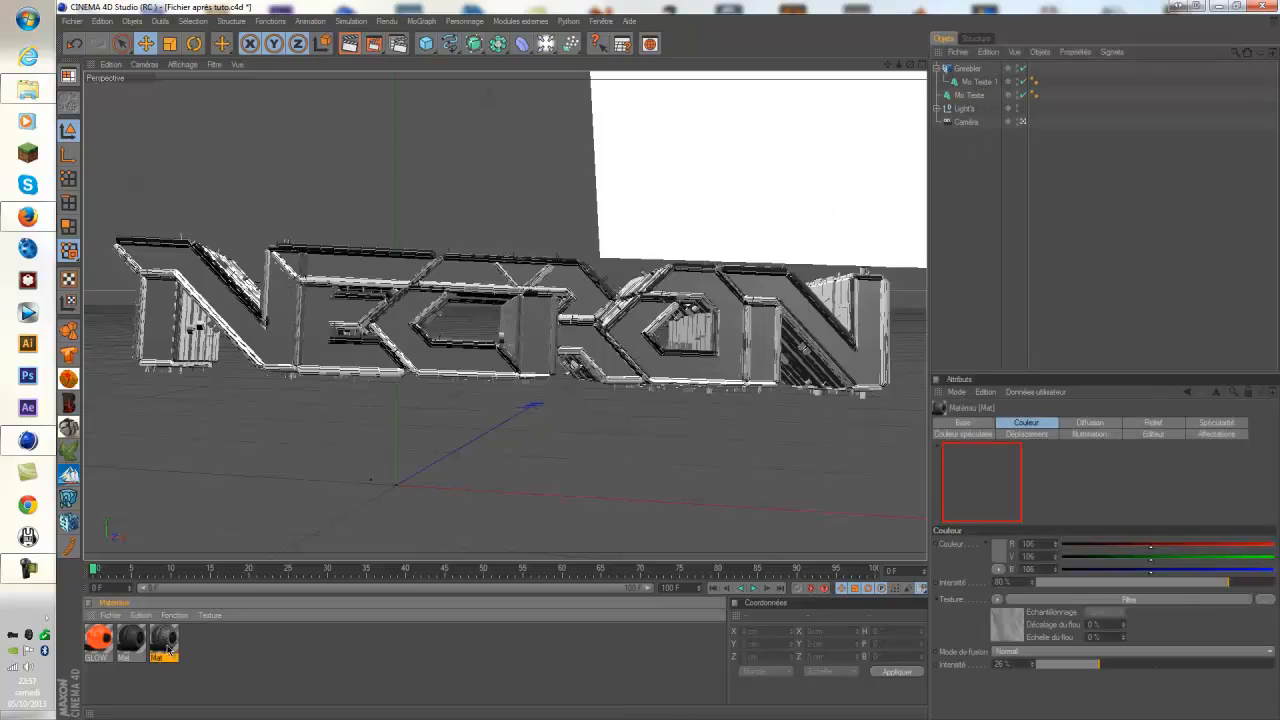
{"action": "left_click", "coordinate": [198, 655]}
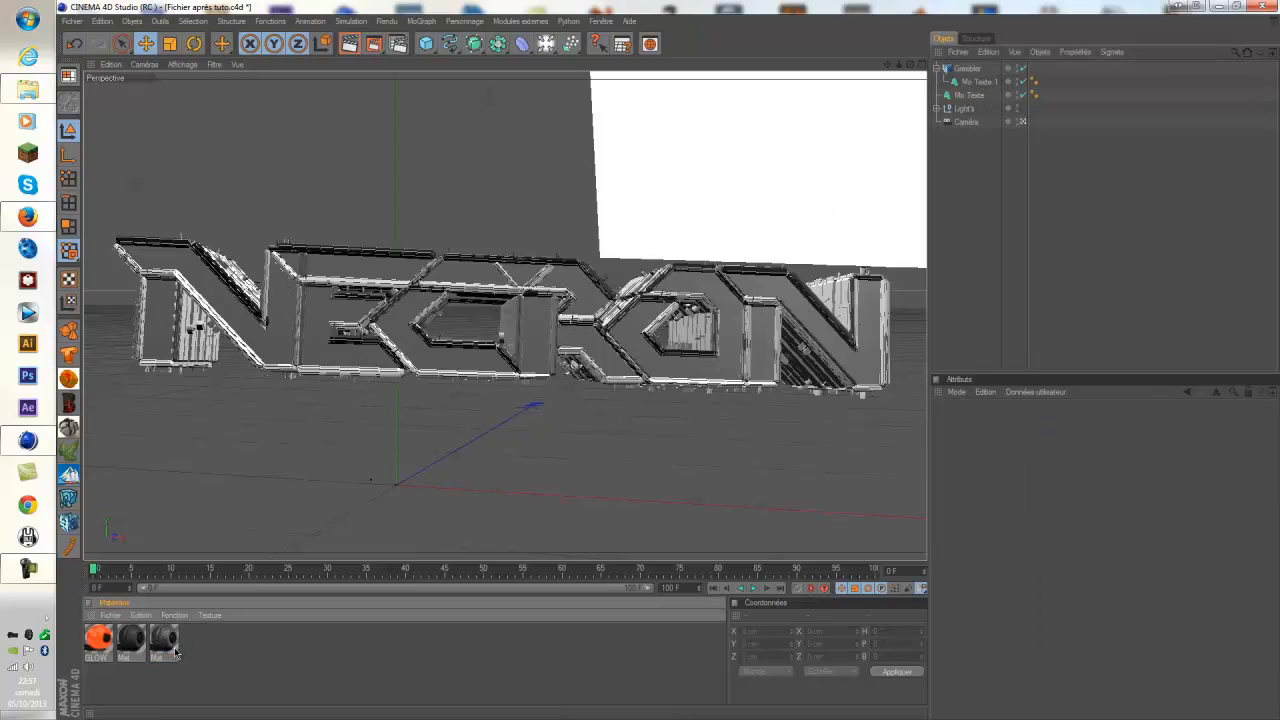
Apply the third material to the main NECRON text and the second material to the text copy inside the Greebler.
{"action": "left_click_drag", "start_coordinate": [164, 643], "coordinate": [979, 98]}
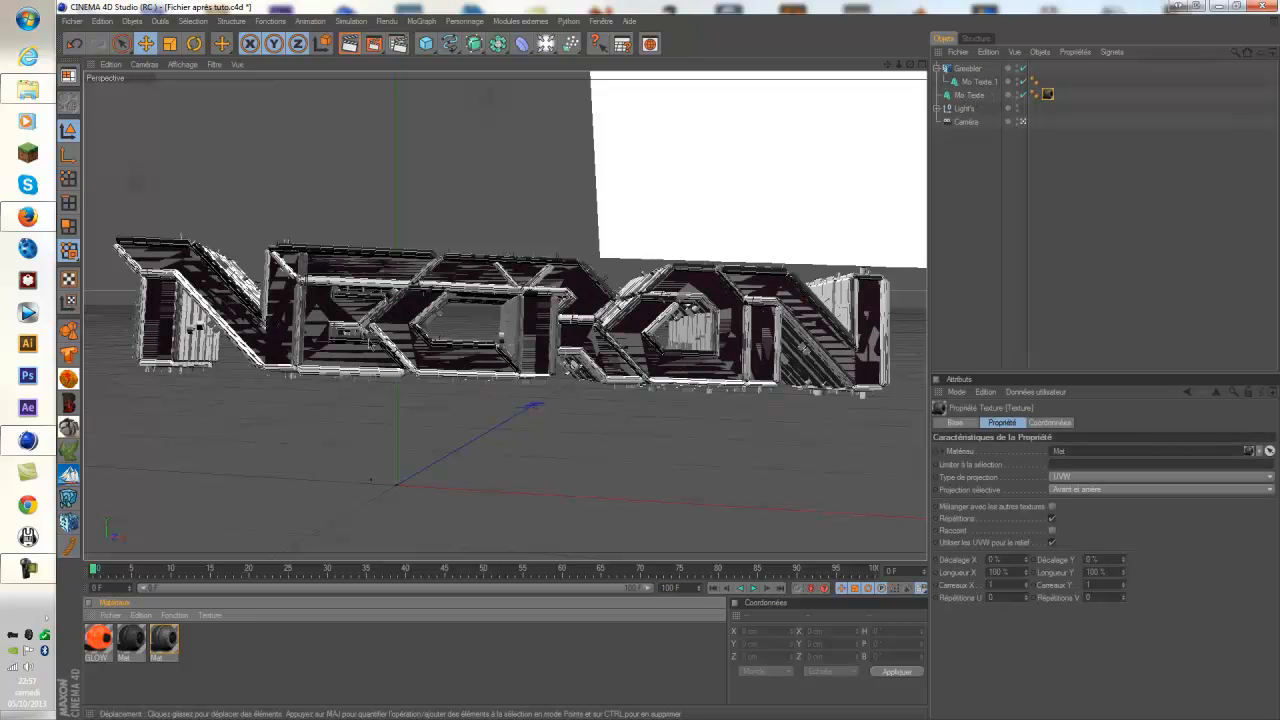
{"action": "left_click", "coordinate": [1029, 235]}
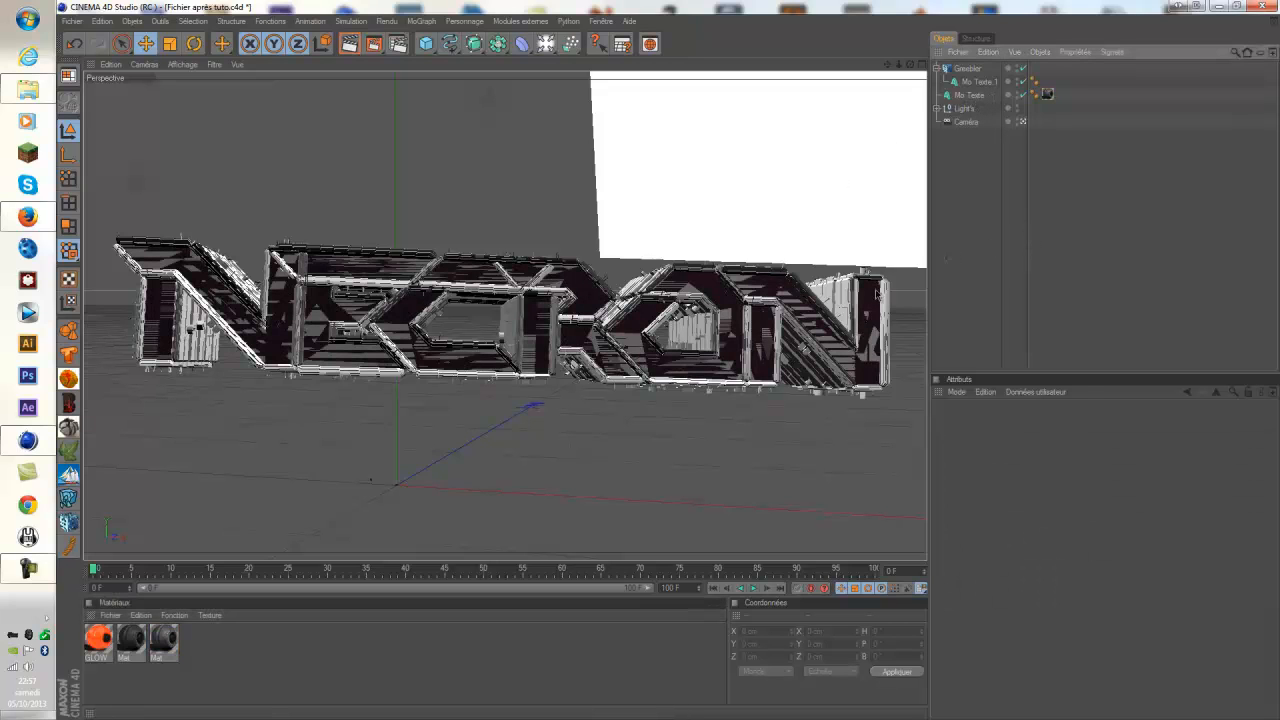
{"action": "left_click", "coordinate": [979, 81]}
{"action": "left_click", "coordinate": [146, 665]}
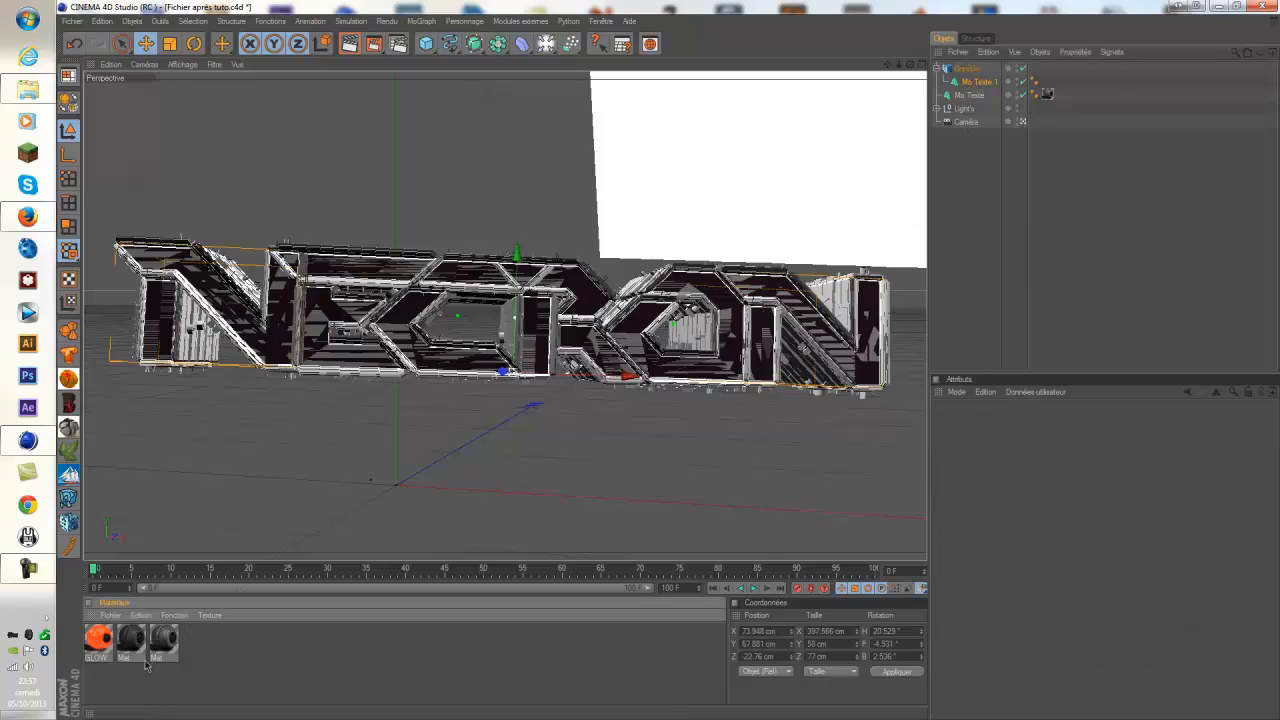
{"action": "left_click_drag", "start_coordinate": [137, 645], "coordinate": [979, 87]}
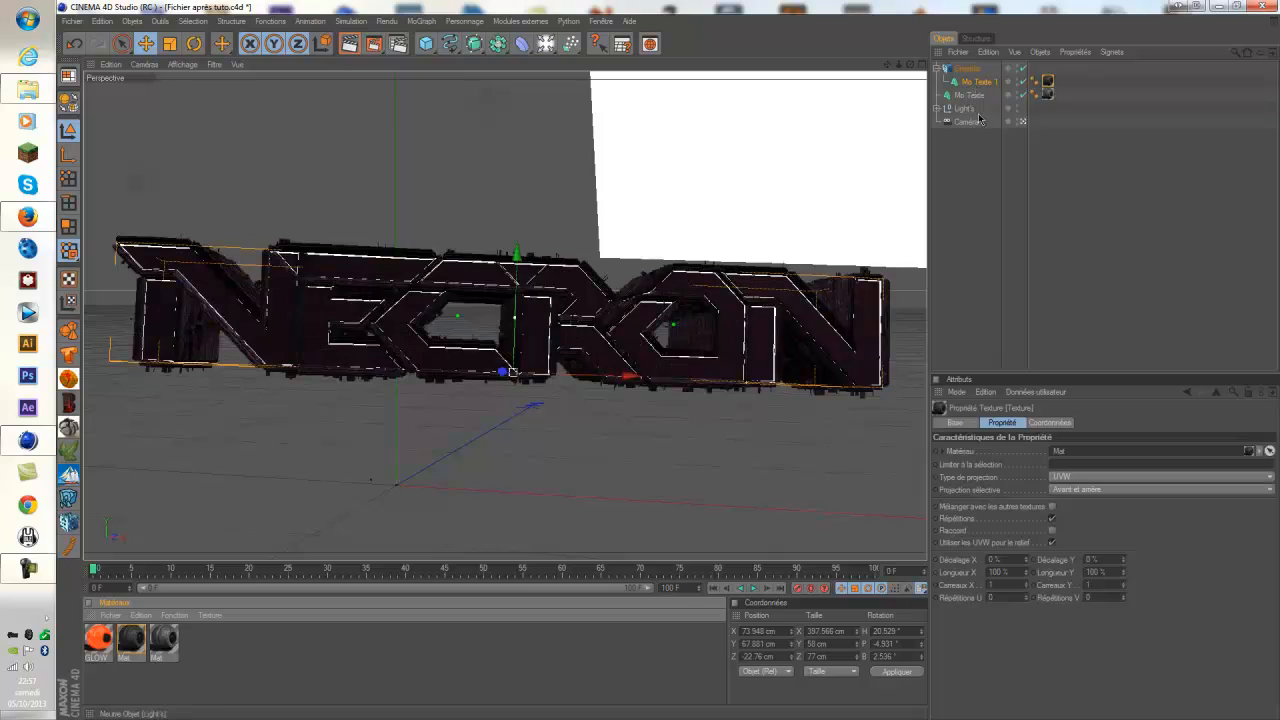
{"action": "left_click", "coordinate": [981, 166]}
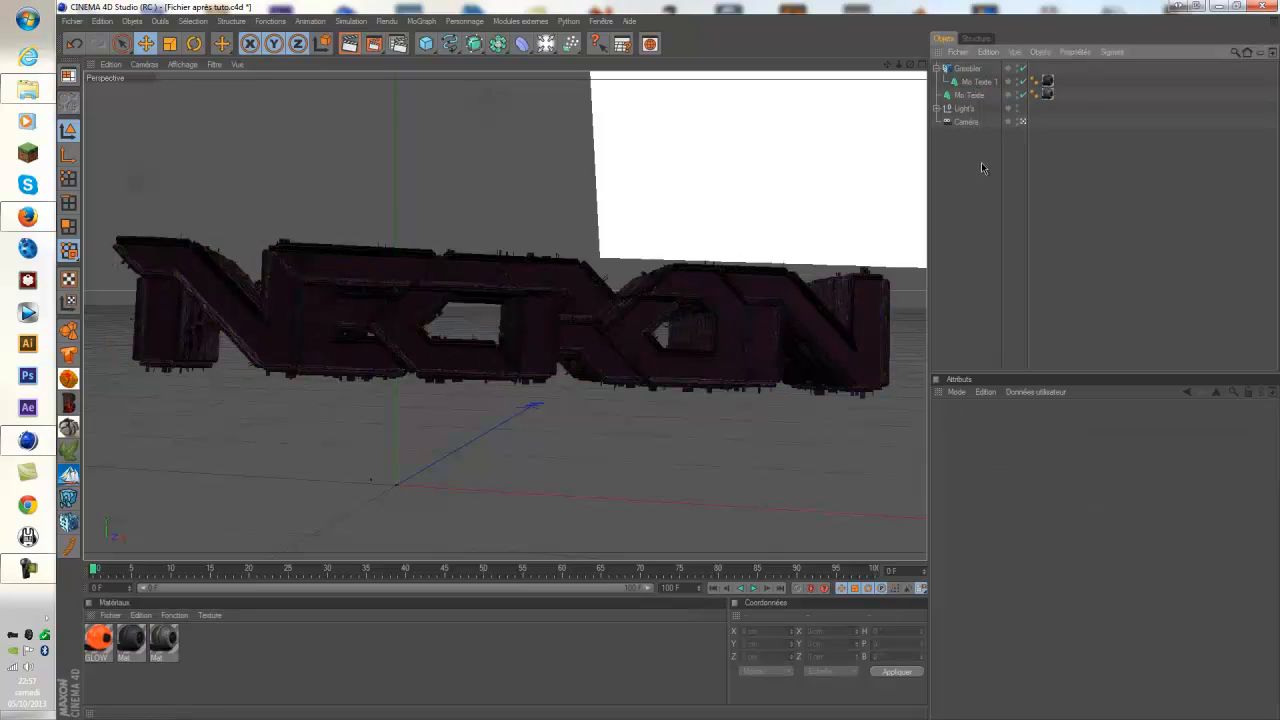
Set the start and end cap bevel radii of the main NECRON text to 1.1 cm.
{"action": "left_click", "coordinate": [977, 96]}
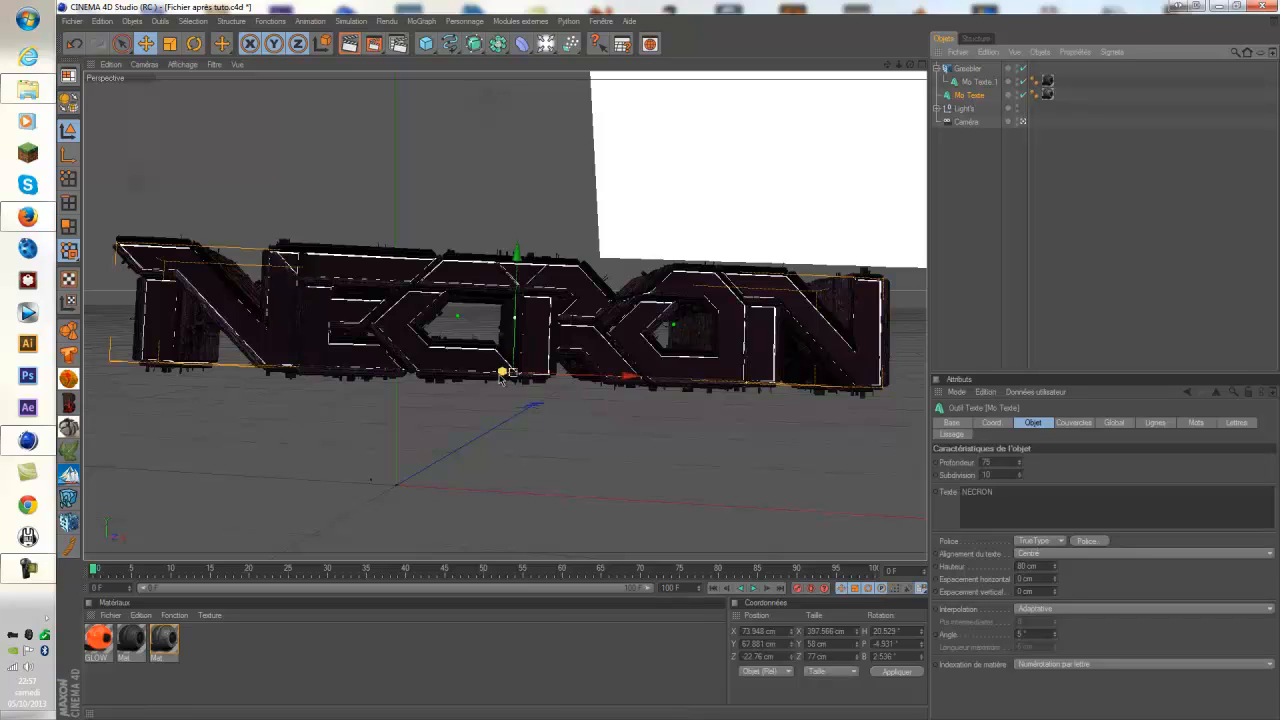
{"action": "left_click", "coordinate": [1066, 422]}
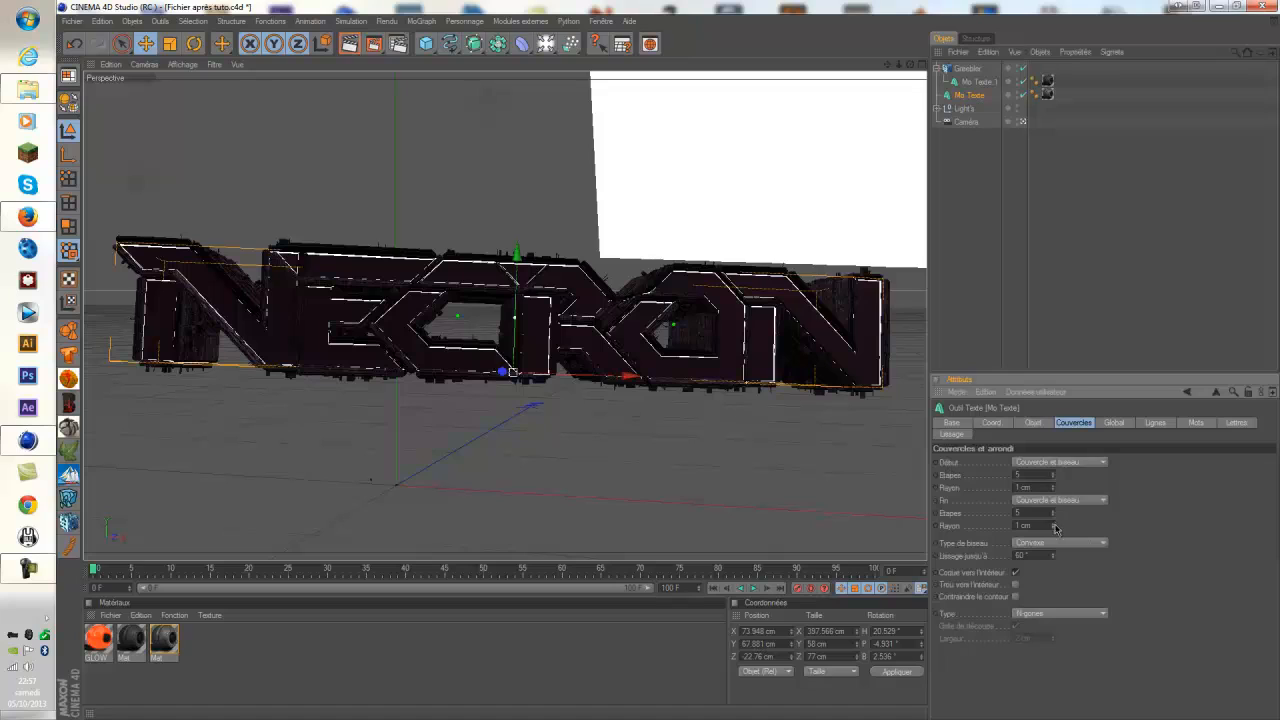
{"action": "type", "text": "1.1"}
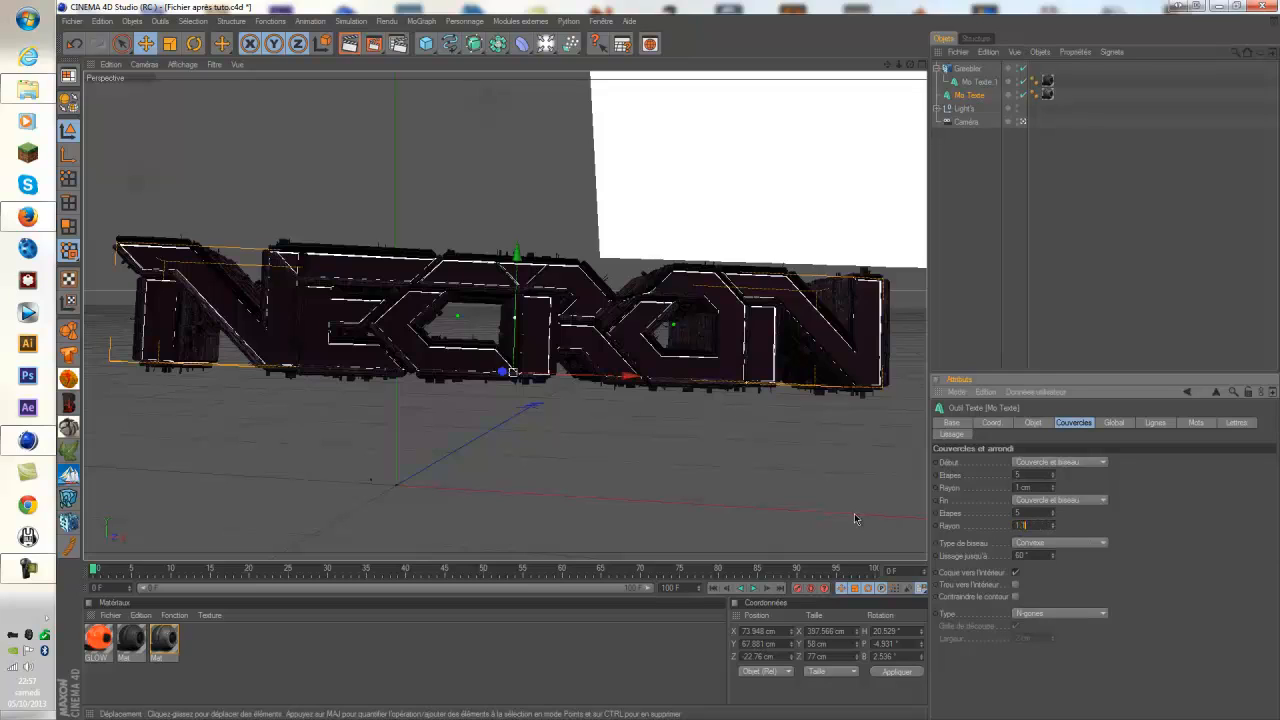
{"action": "key", "text": "Return"}
{"action": "left_click_drag", "start_coordinate": [1039, 488], "coordinate": [867, 490]}
{"action": "type", "text": "1.1"}
{"action": "key", "text": "Return"}
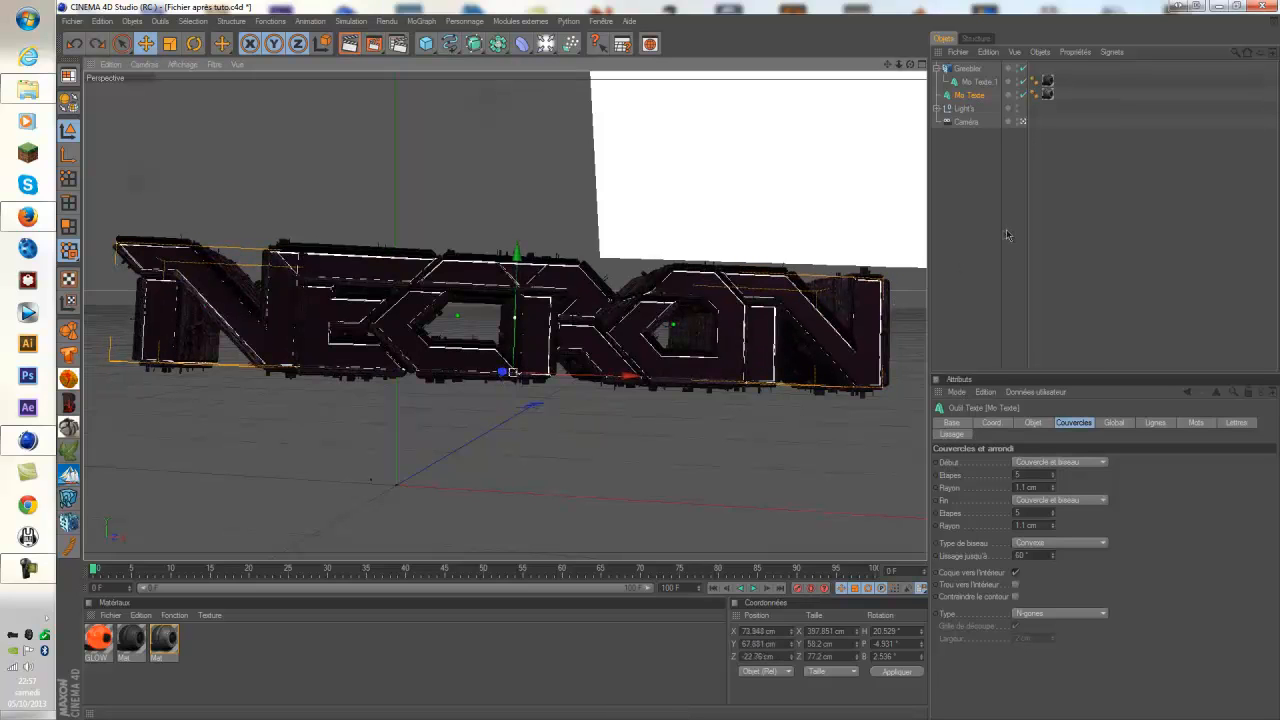
{"action": "left_click", "coordinate": [980, 257]}
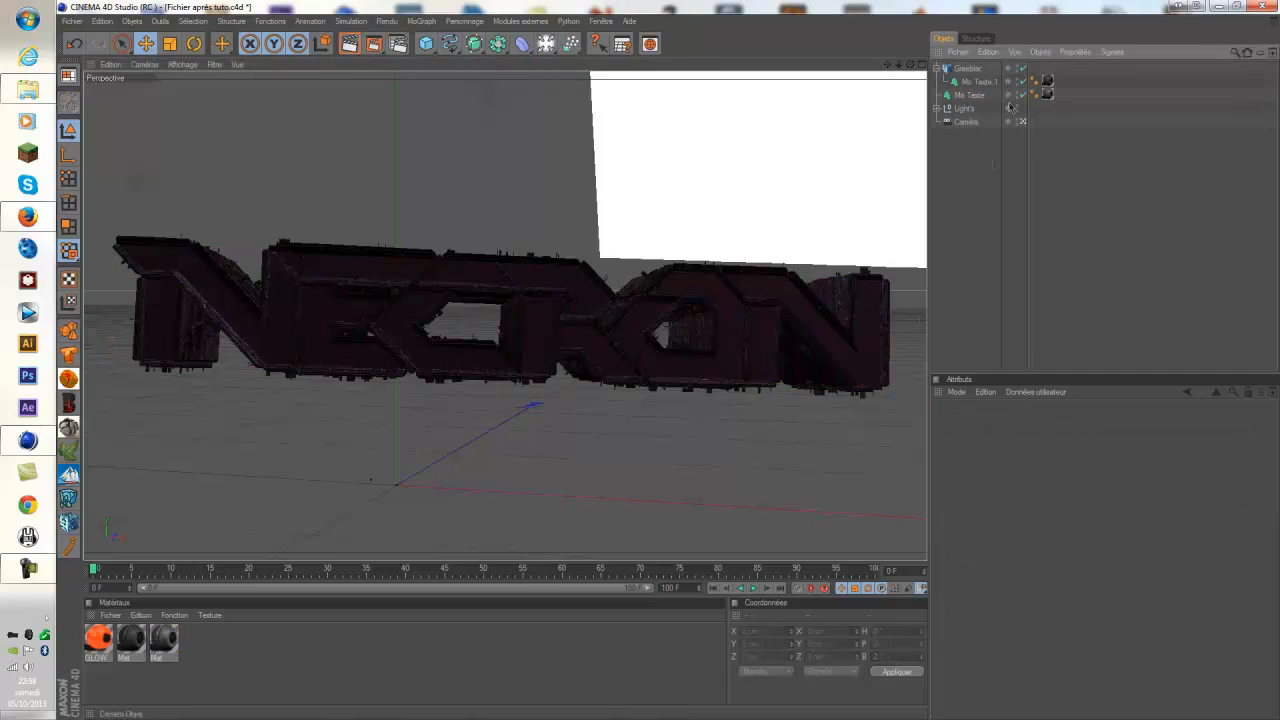
Nudge the text copy inside the Greebler slightly along its depth axis and deselect it.
{"action": "left_click", "coordinate": [976, 82]}
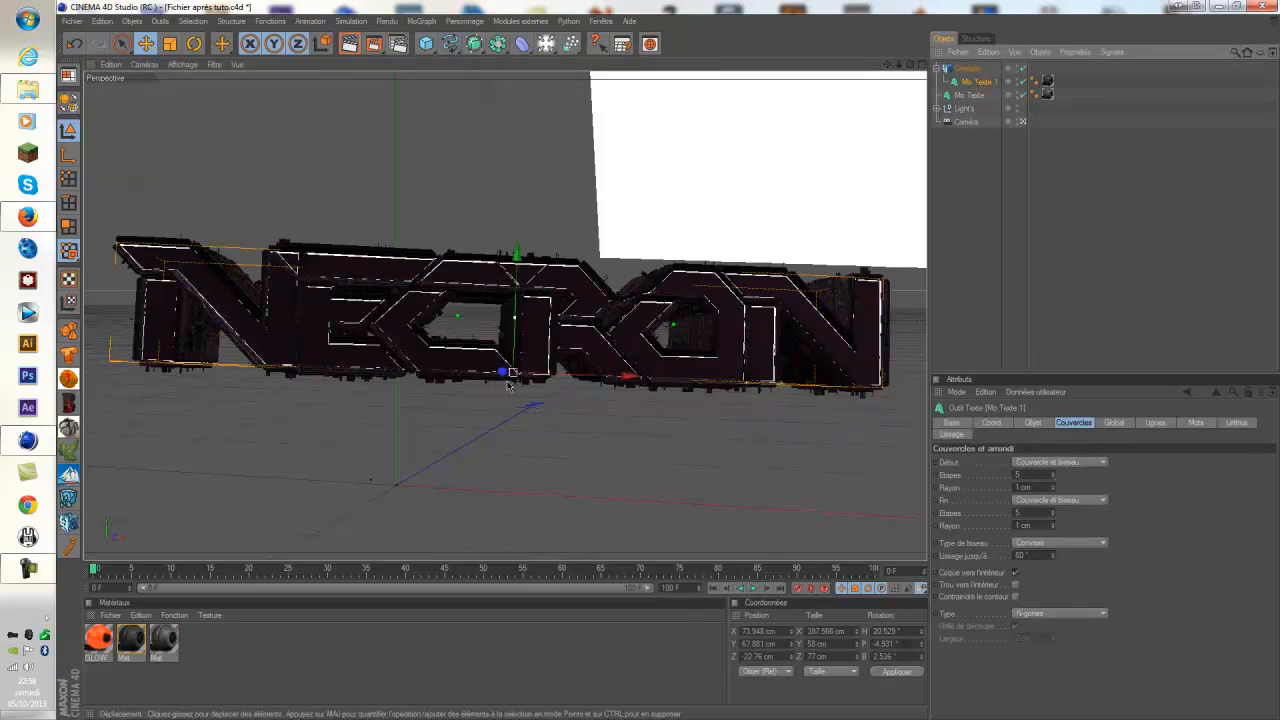
{"action": "left_click_drag", "start_coordinate": [667, 366], "coordinate": [664, 366]}
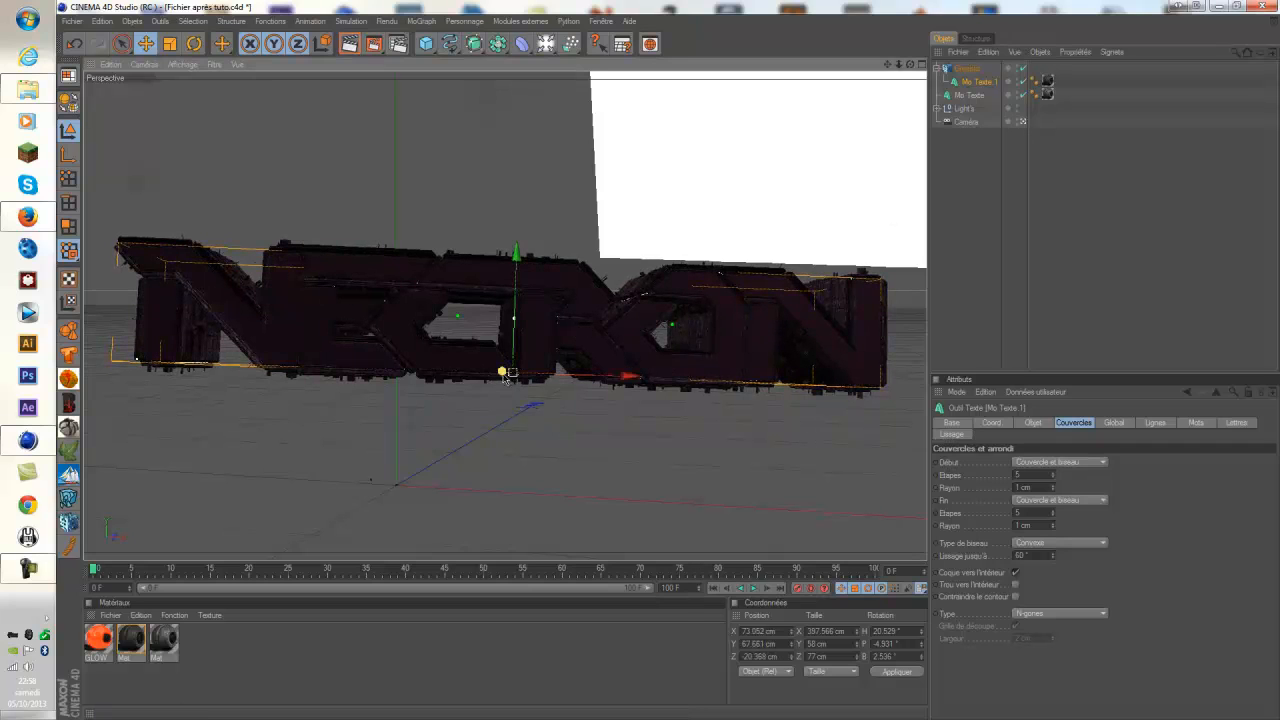
{"action": "left_click_drag", "start_coordinate": [682, 362], "coordinate": [671, 365]}
{"action": "left_click", "coordinate": [997, 248]}
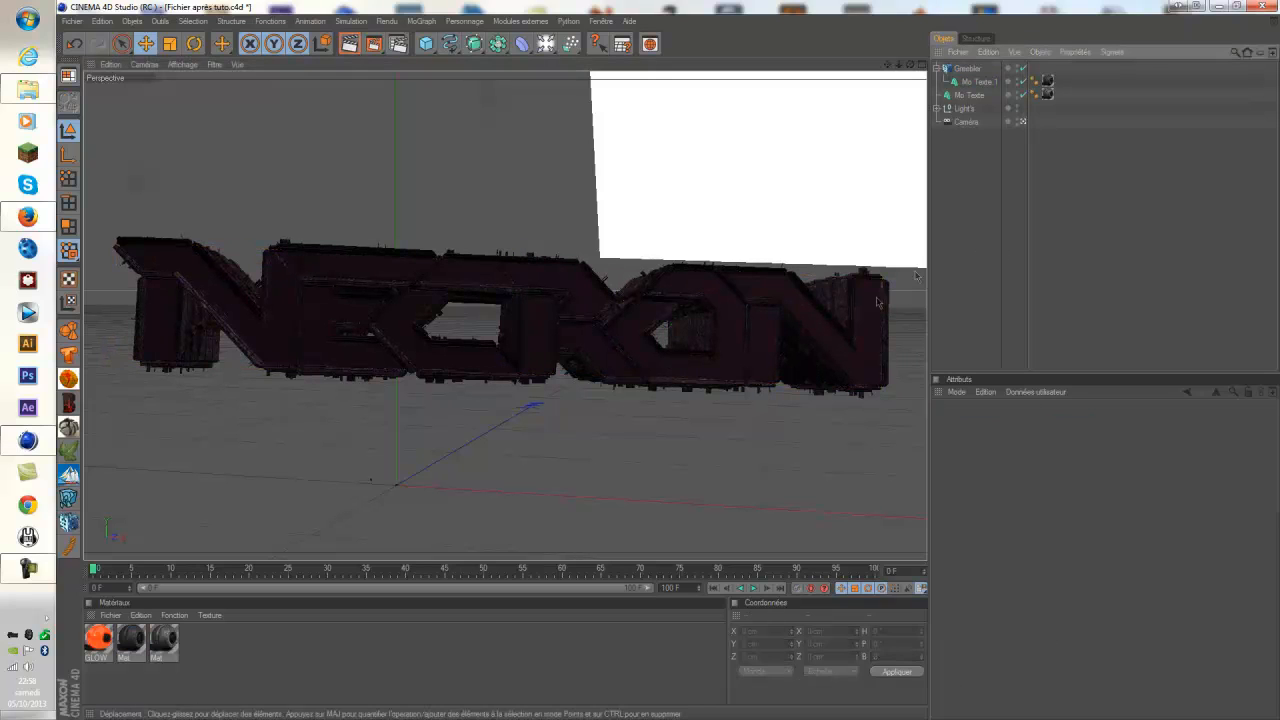
Check the anti-aliasing render settings and render a preview region over the middle of the text.
{"action": "left_click", "coordinate": [399, 45]}
{"action": "left_click", "coordinate": [195, 86]}
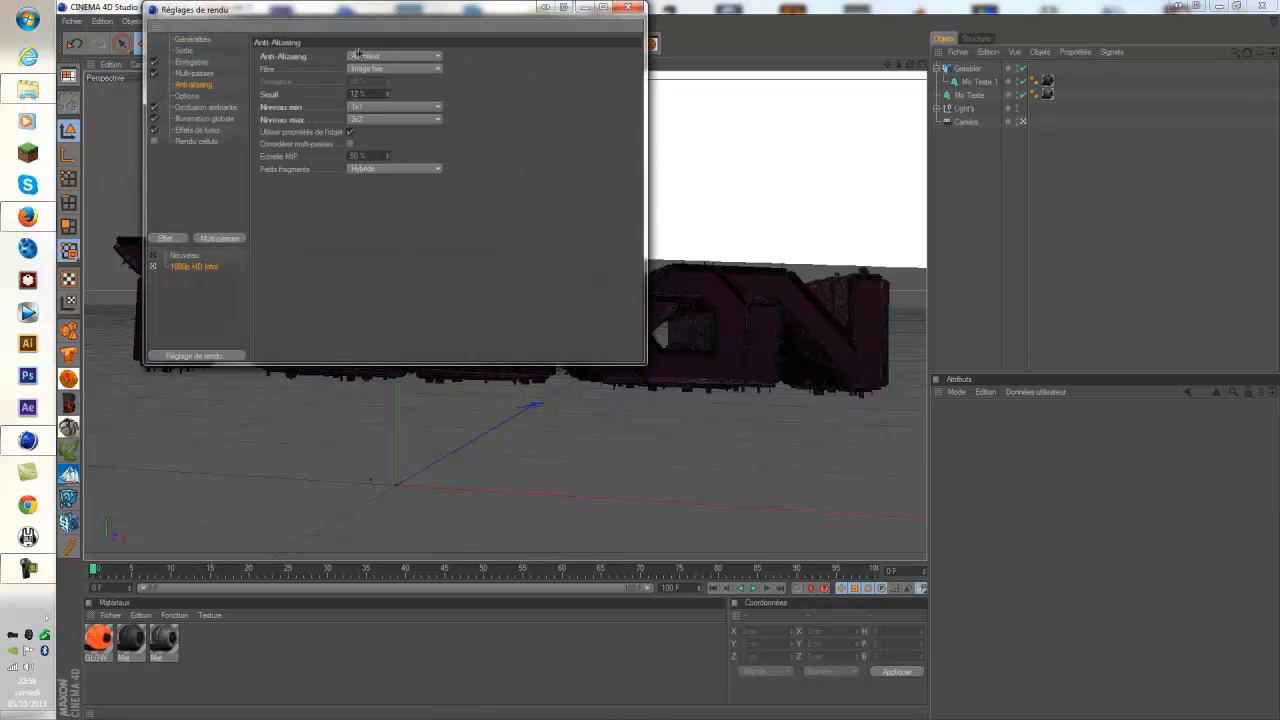
{"action": "left_click", "coordinate": [627, 8]}
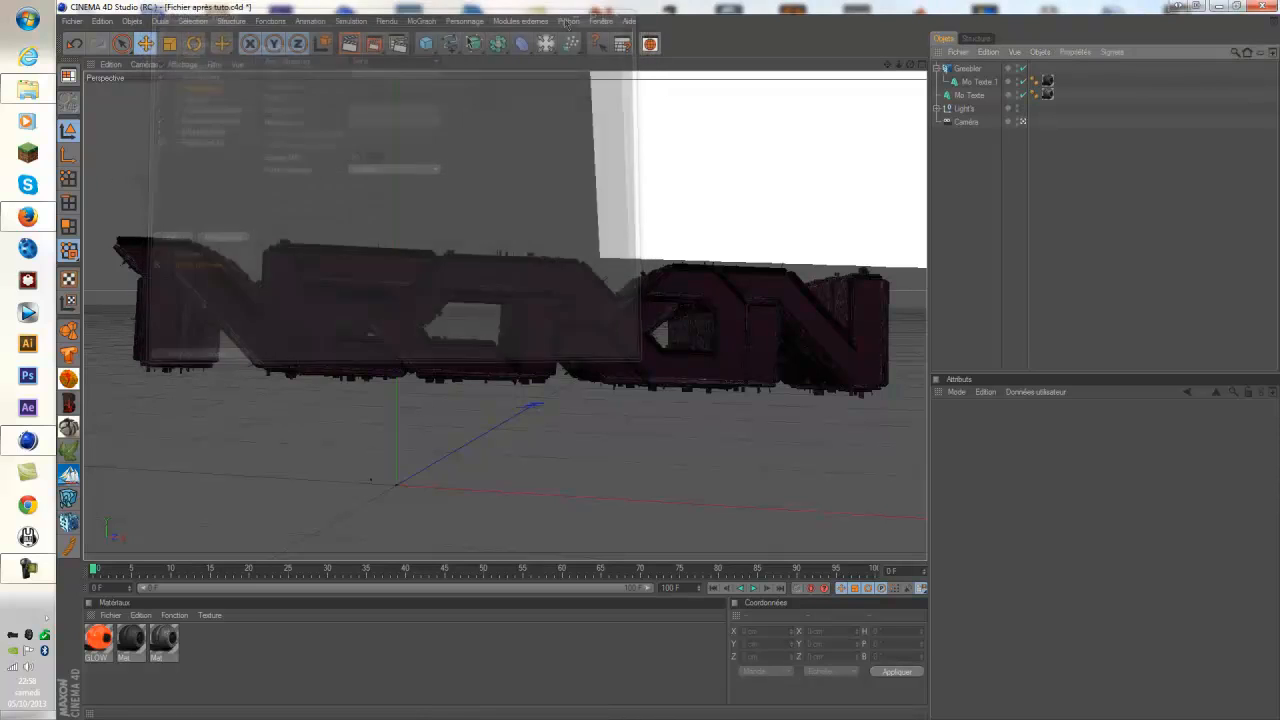
{"action": "left_click_drag", "start_coordinate": [373, 43], "coordinate": [598, 434]}
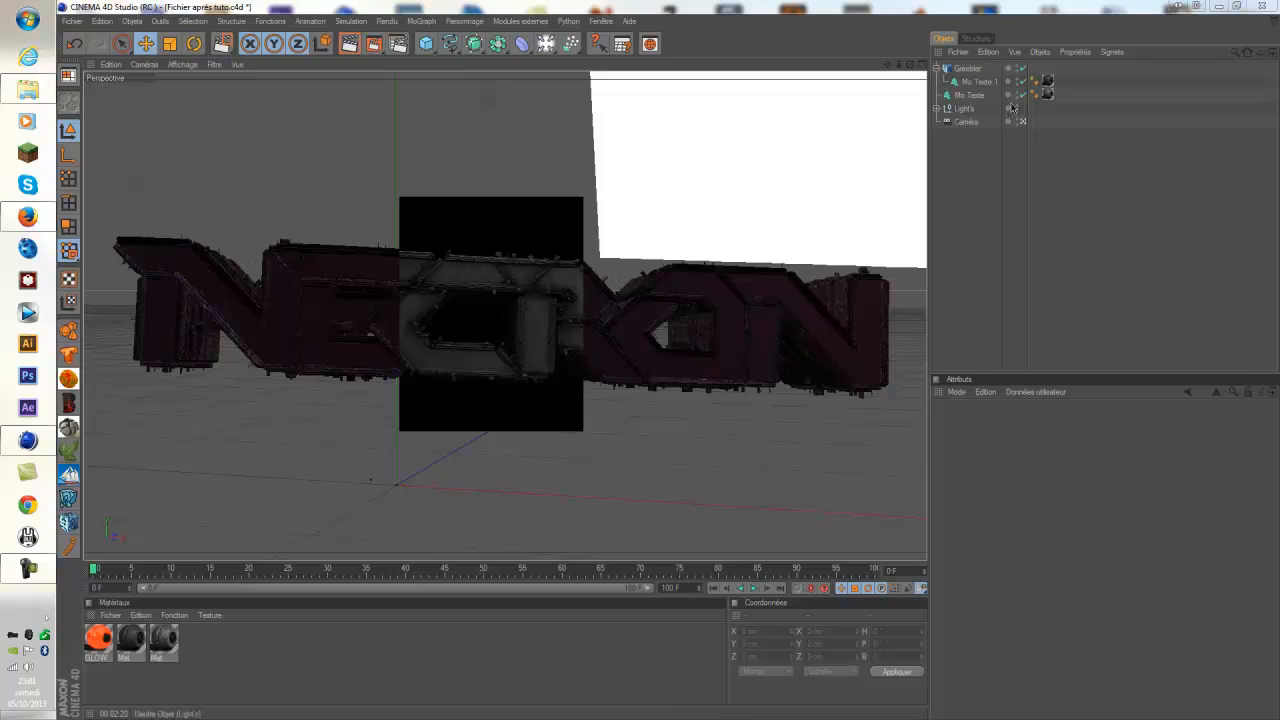
Try Cubique projection on the texture tags of both NECRON texts.
{"action": "left_click", "coordinate": [1055, 164]}
{"action": "left_click_drag", "start_coordinate": [1066, 68], "coordinate": [1040, 125]}
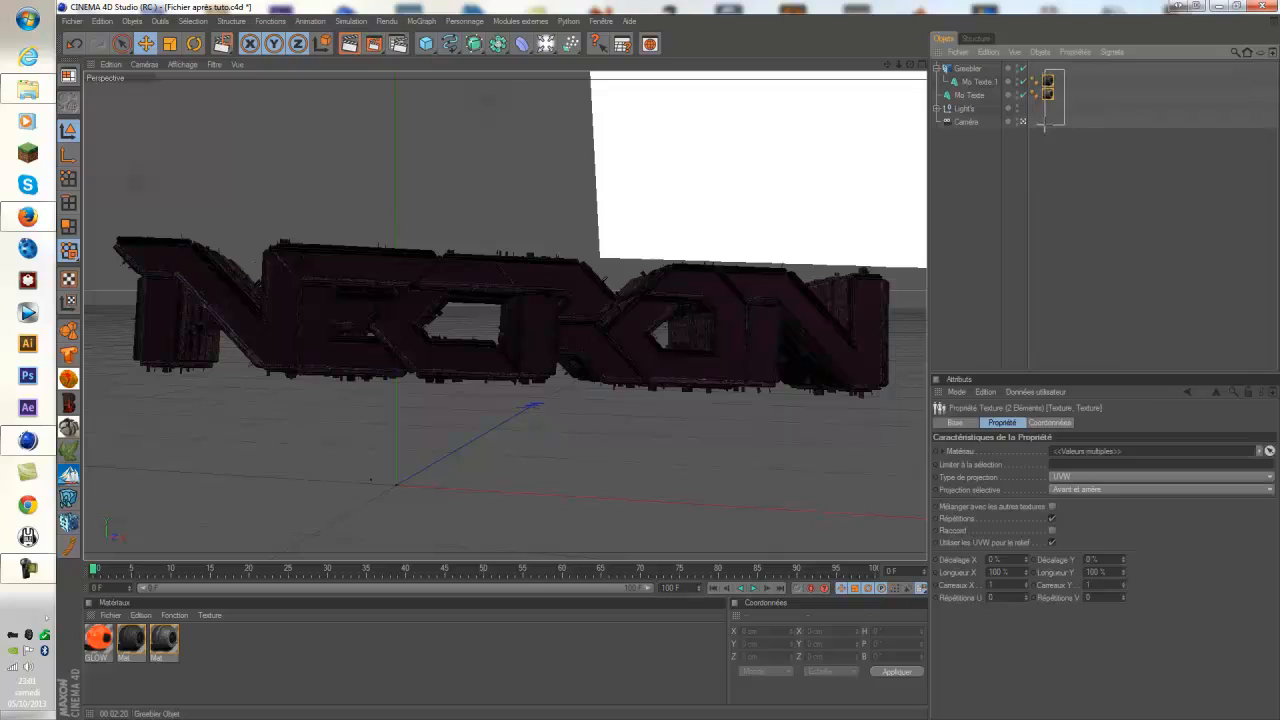
{"action": "left_click", "coordinate": [1080, 477]}
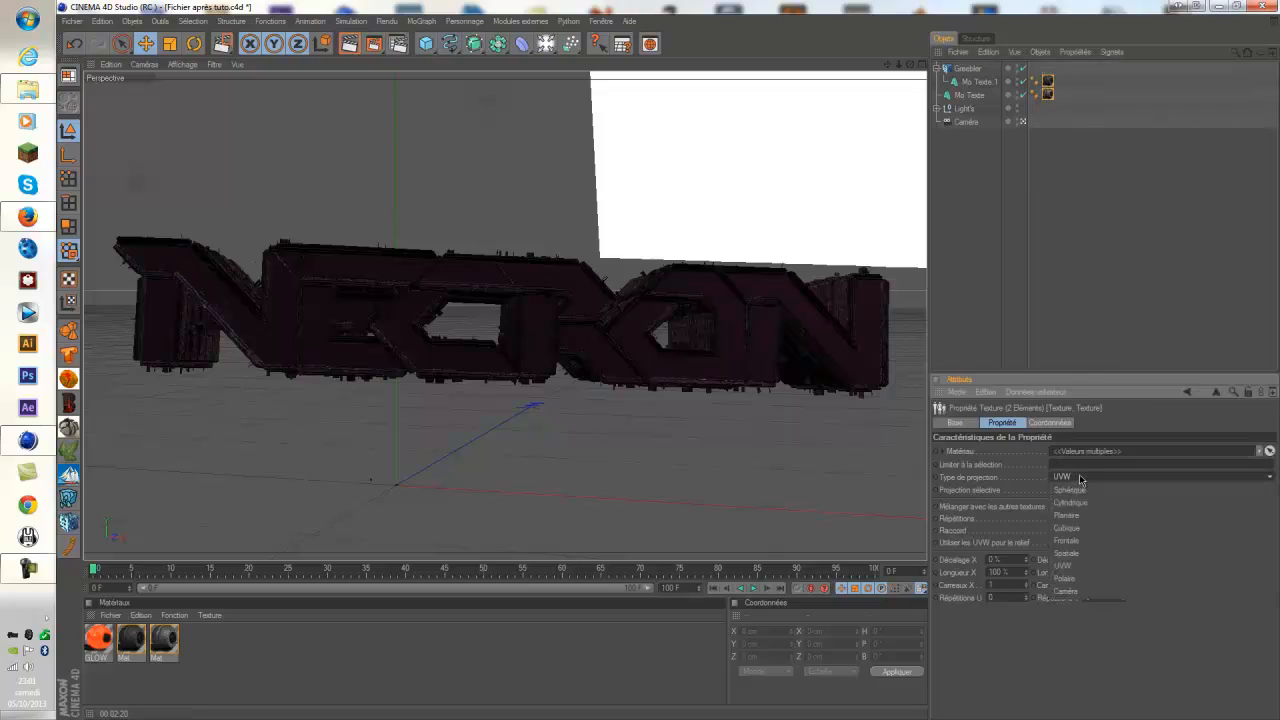
{"action": "left_click", "coordinate": [1088, 528]}
{"action": "left_click", "coordinate": [1012, 290]}
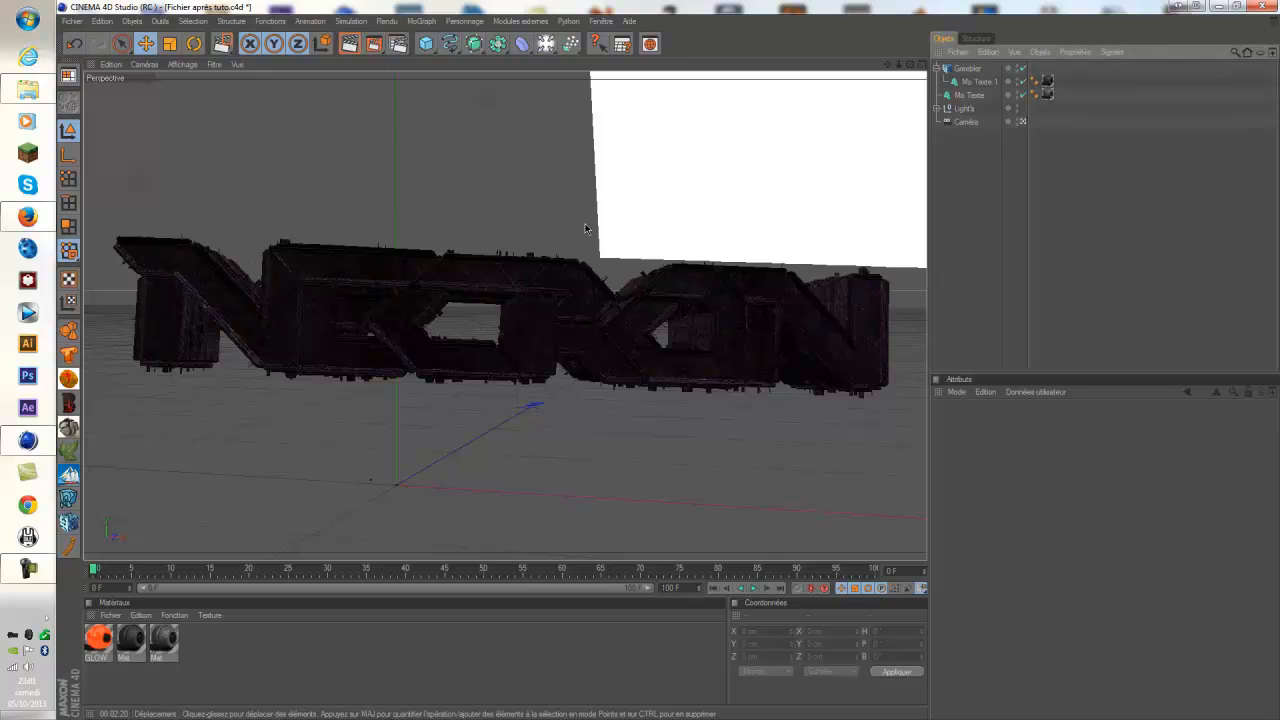
Restore UVW projection on the texture tags of both NECRON texts.
{"action": "left_click_drag", "start_coordinate": [1037, 108], "coordinate": [1045, 110]}
{"action": "left_click", "coordinate": [1089, 478]}
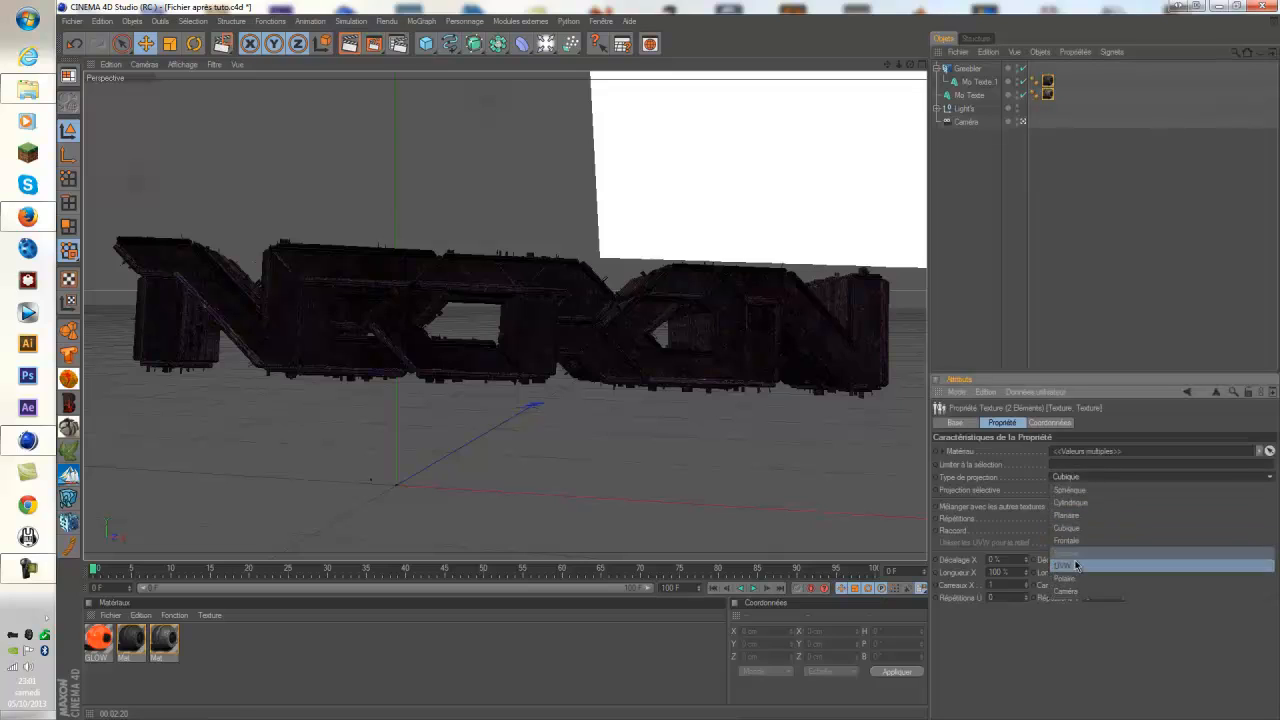
{"action": "left_click", "coordinate": [1063, 565]}
{"action": "left_click", "coordinate": [975, 261]}
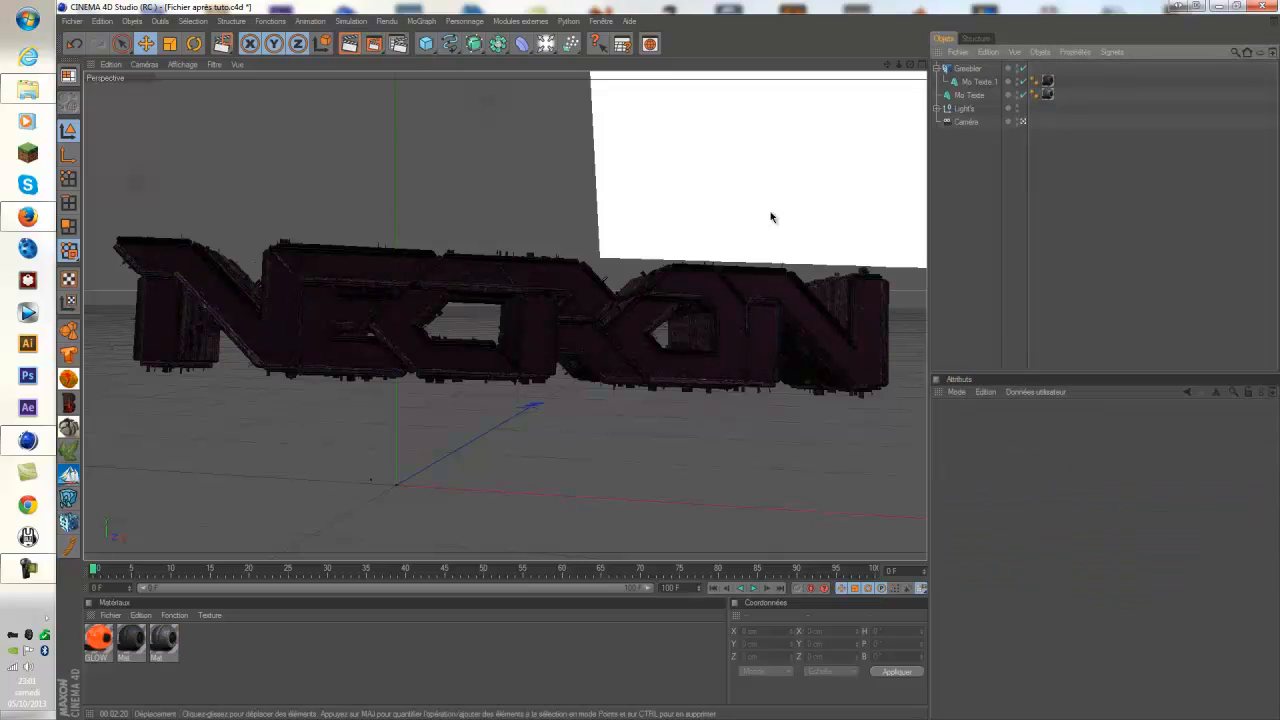
Set only the Greebler text copy's texture to Cubique projection and compare it with the main text's texture settings.
{"action": "left_click", "coordinate": [1047, 81]}
{"action": "left_click", "coordinate": [1086, 478]}
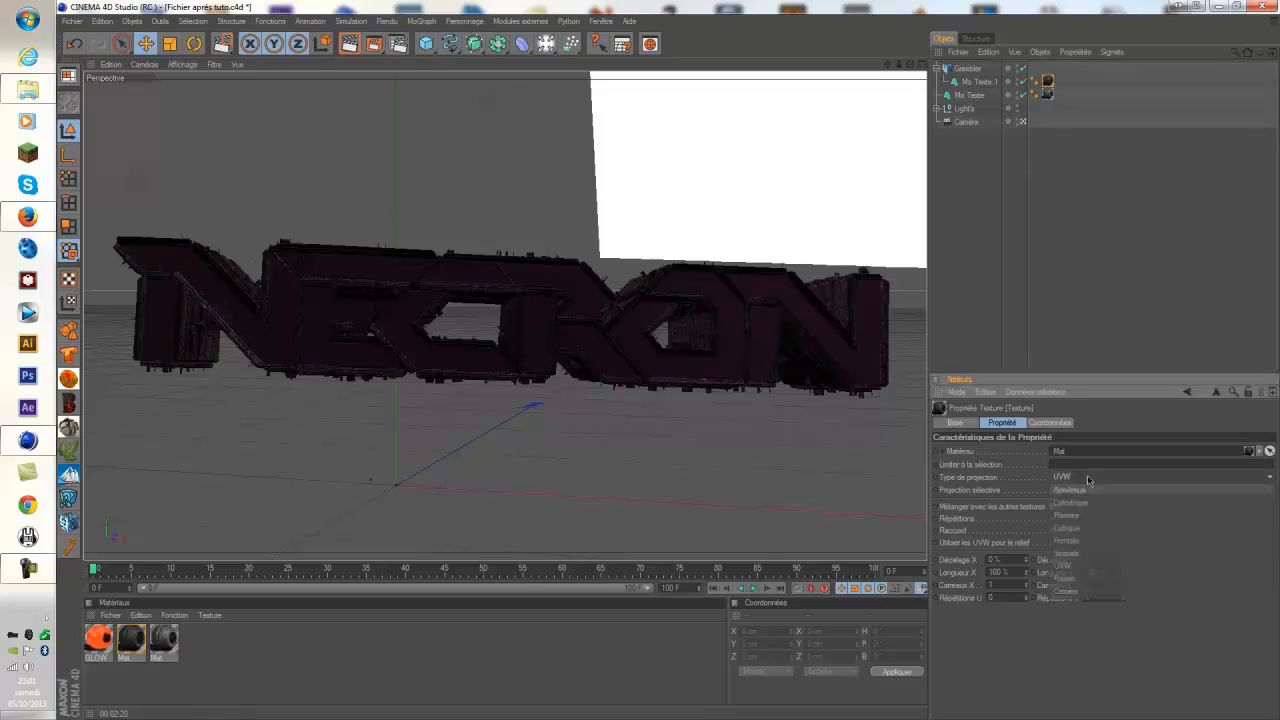
{"action": "left_click", "coordinate": [1080, 528]}
{"action": "left_click", "coordinate": [997, 240]}
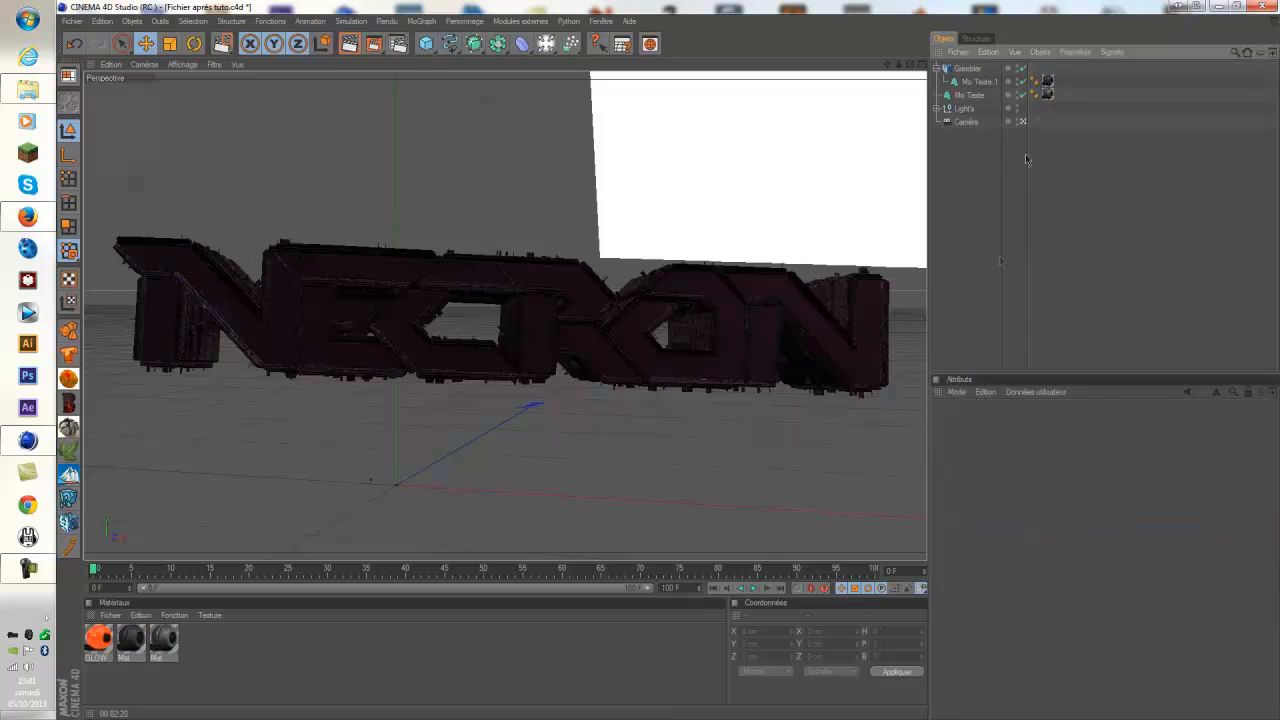
{"action": "left_click", "coordinate": [1050, 81]}
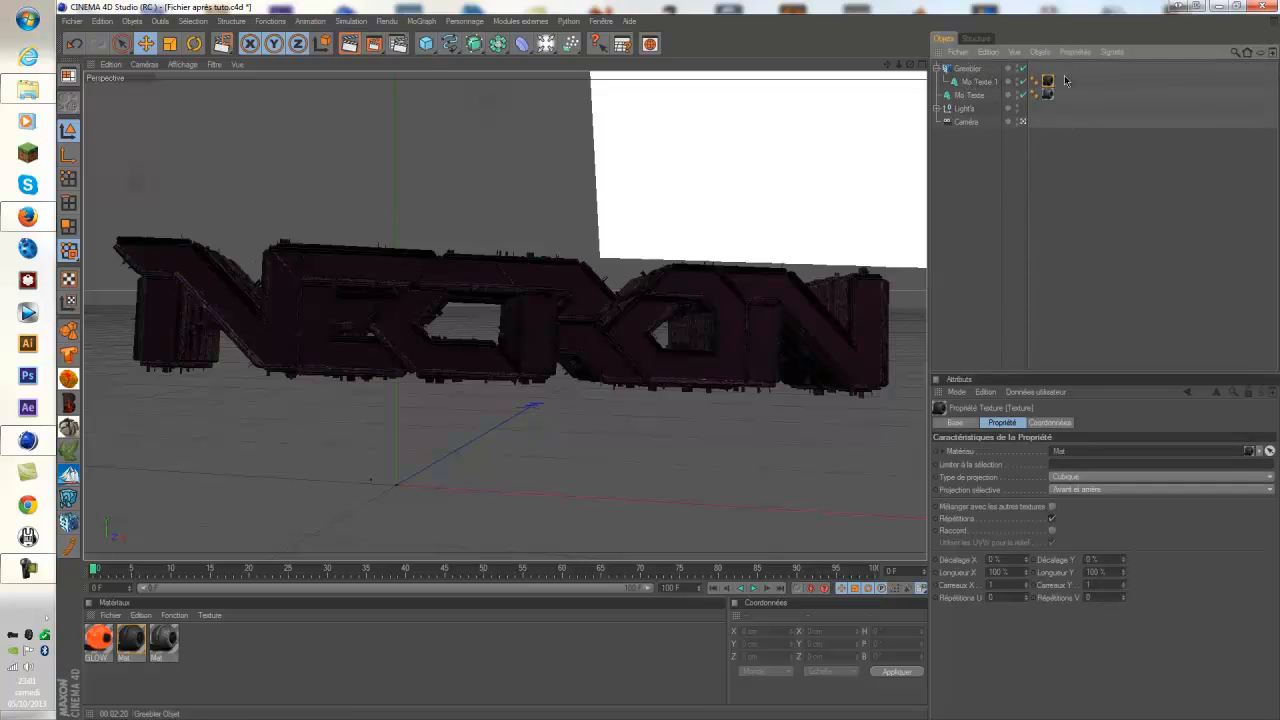
{"action": "left_click", "coordinate": [1047, 94]}
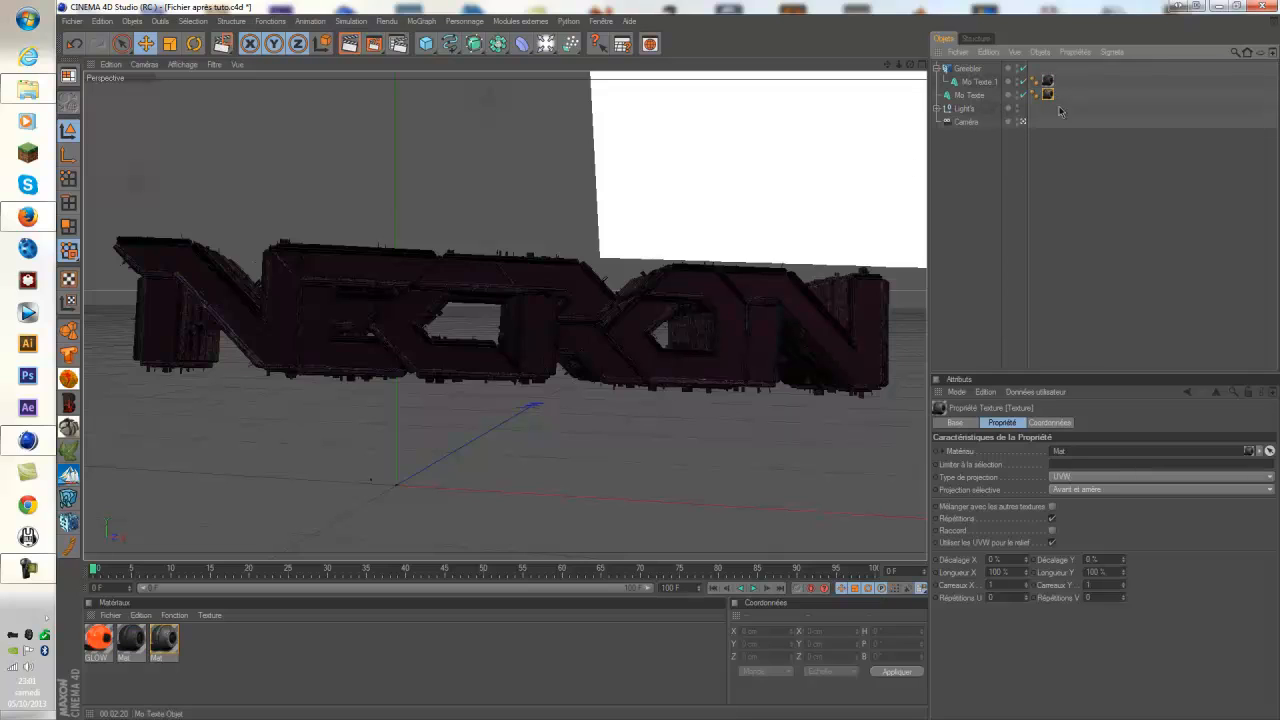
{"action": "left_click", "coordinate": [968, 284]}
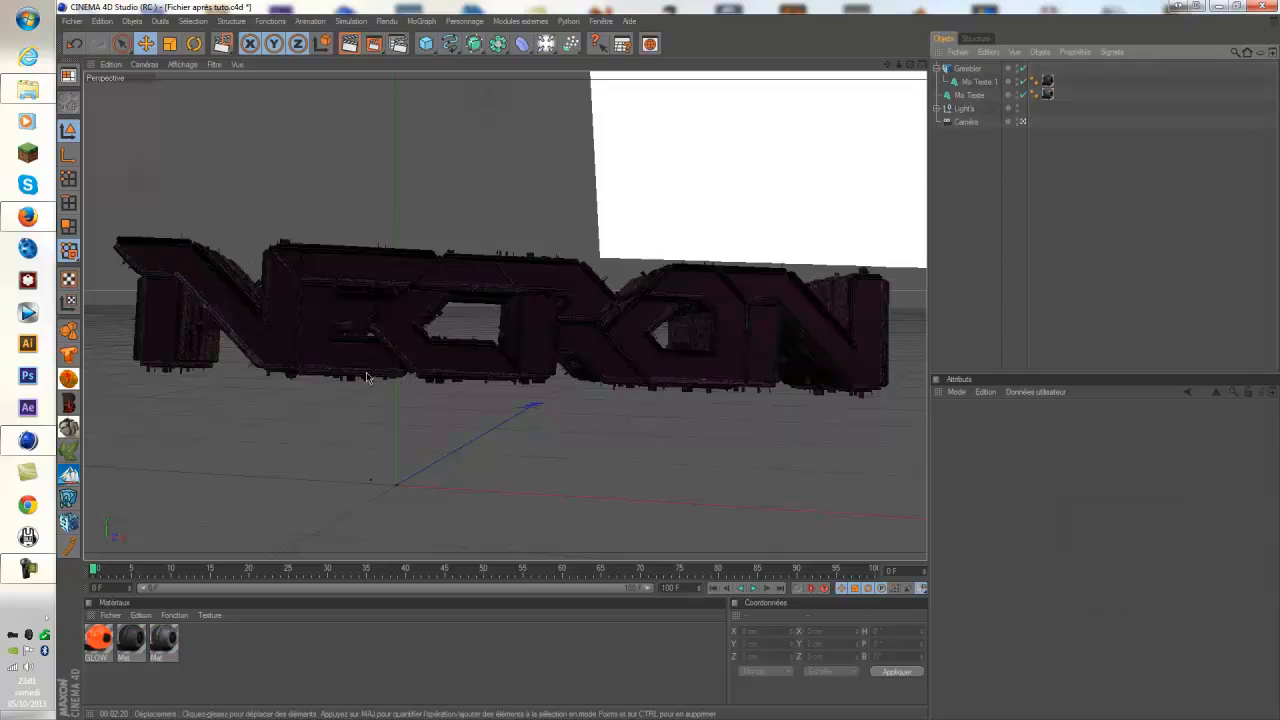
Duplicate the main NECRON text and remove the material from the new copy.
{"action": "left_click", "coordinate": [967, 96]}
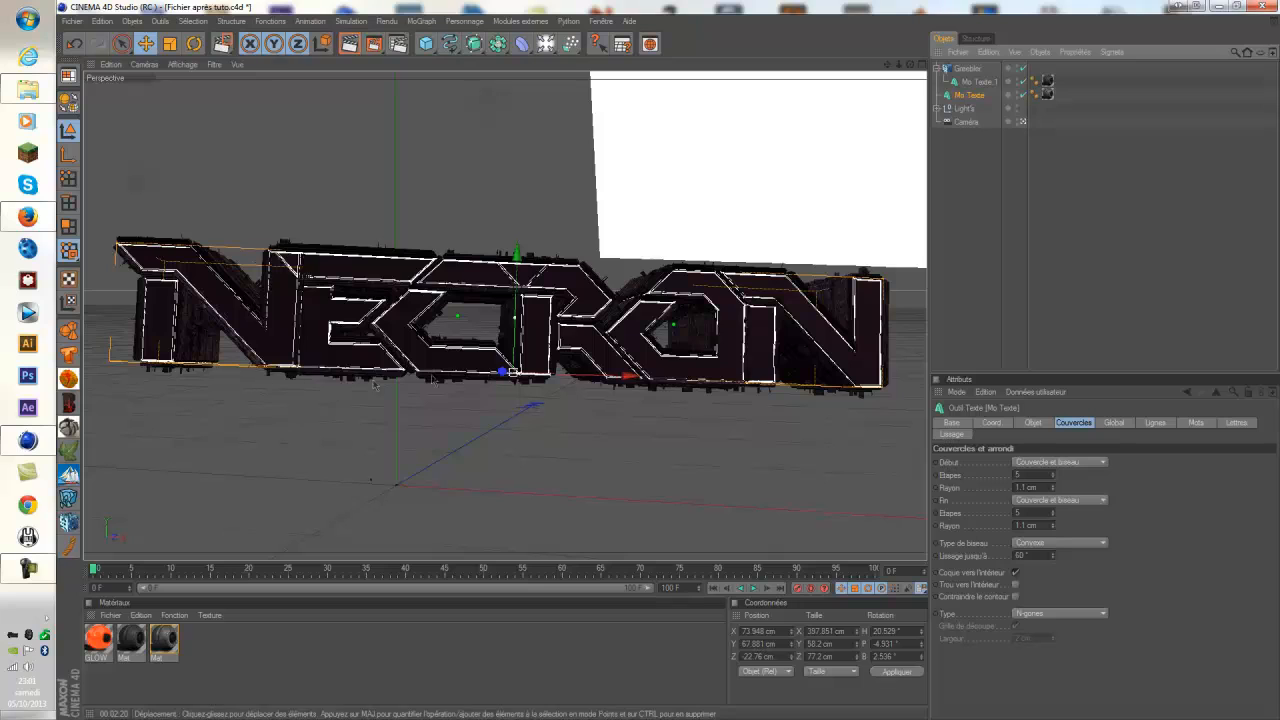
{"action": "key", "text": "ctrl+c"}
{"action": "key", "text": "ctrl+v"}
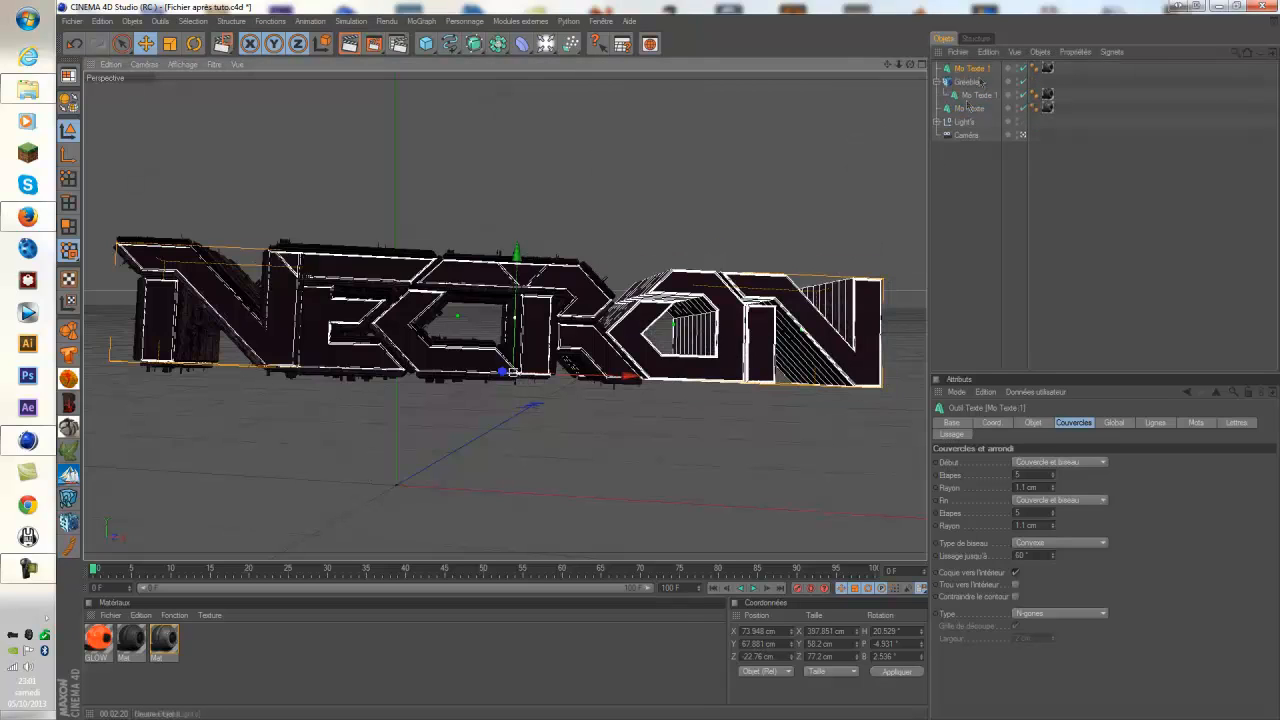
{"action": "left_click", "coordinate": [1050, 68]}
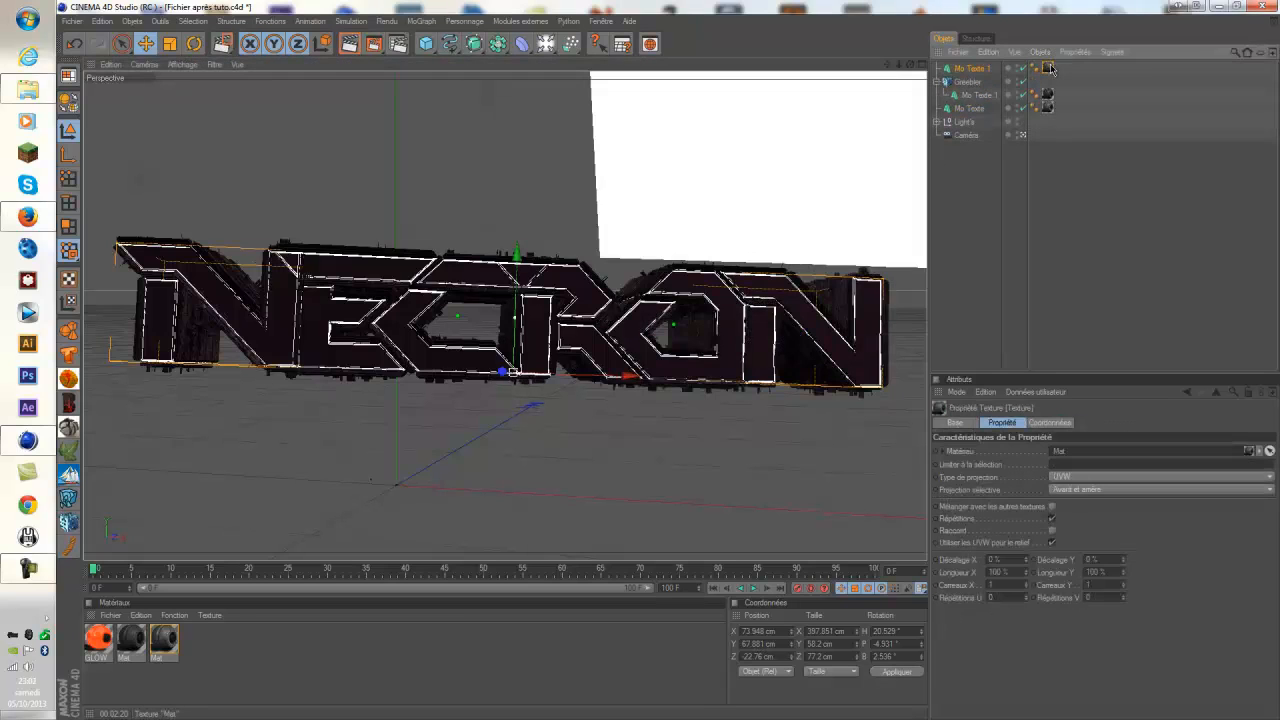
{"action": "key", "text": "Delete"}
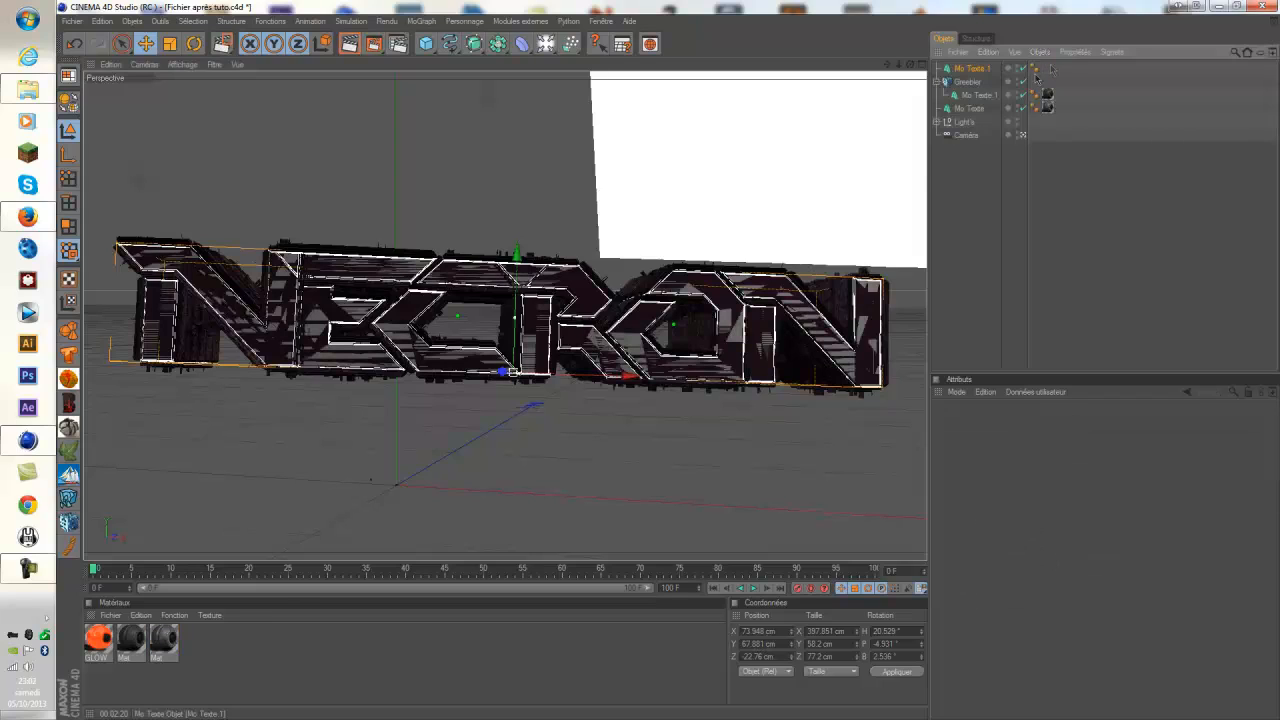
Add an Atom Array (Réseau d'atomes), nest the untextured text copy under it, and select the array.
{"action": "left_click", "coordinate": [497, 44]}
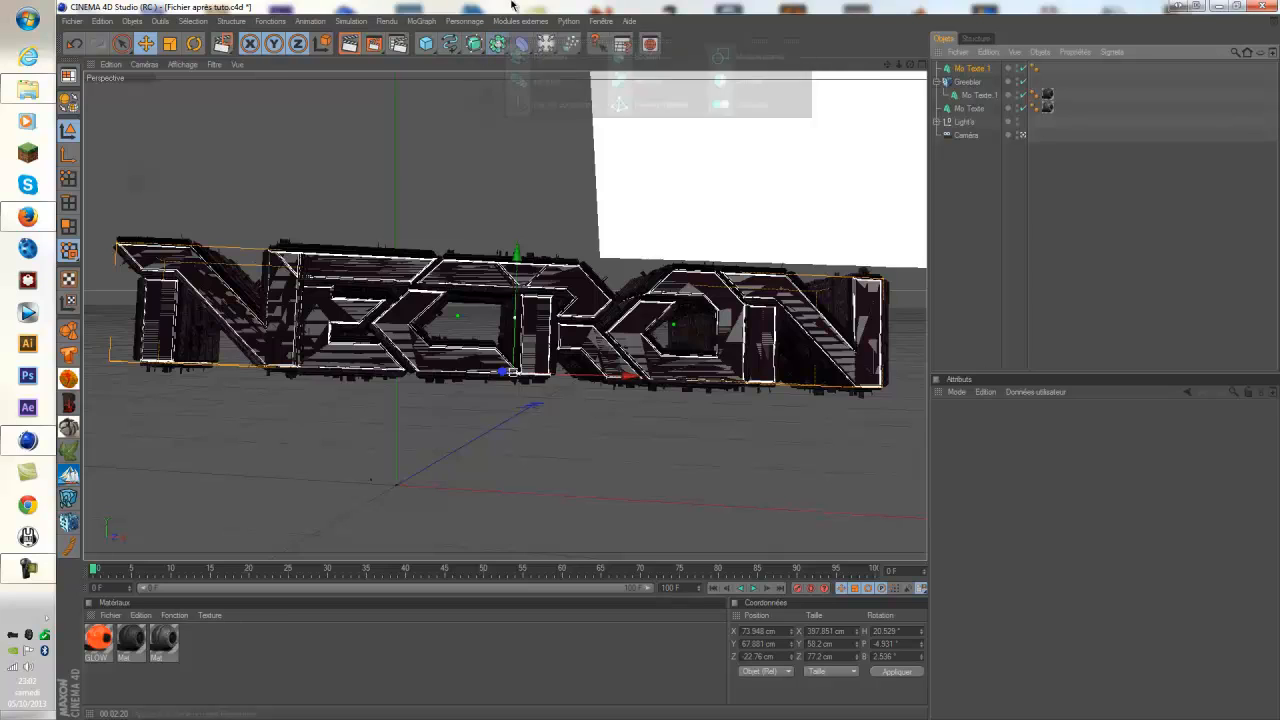
{"action": "left_click", "coordinate": [497, 44]}
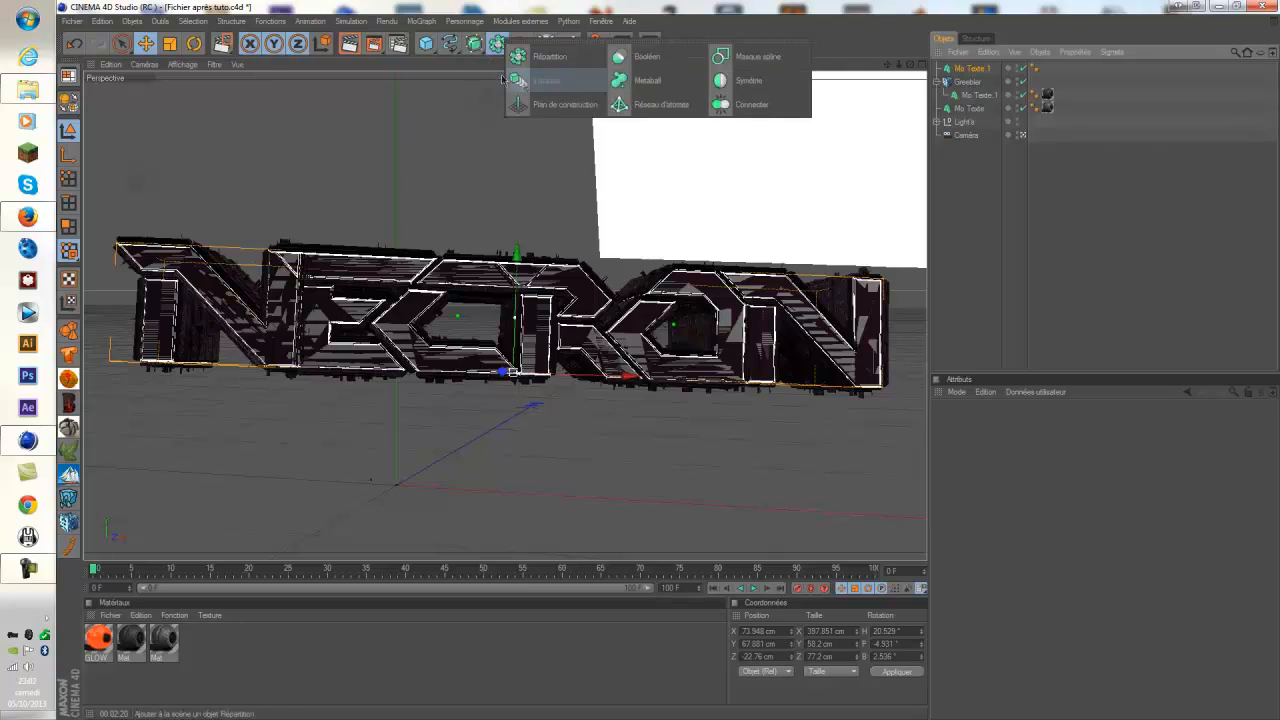
{"action": "left_click", "coordinate": [655, 106]}
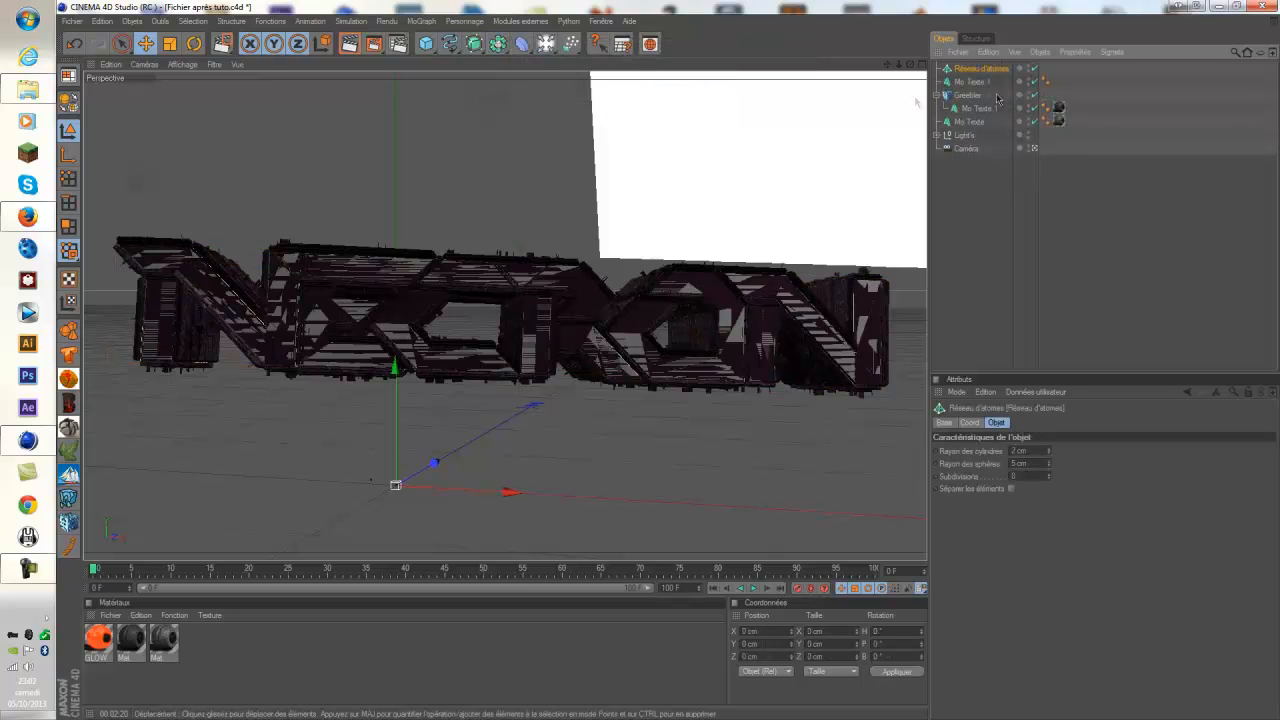
{"action": "left_click_drag", "start_coordinate": [966, 81], "coordinate": [980, 71]}
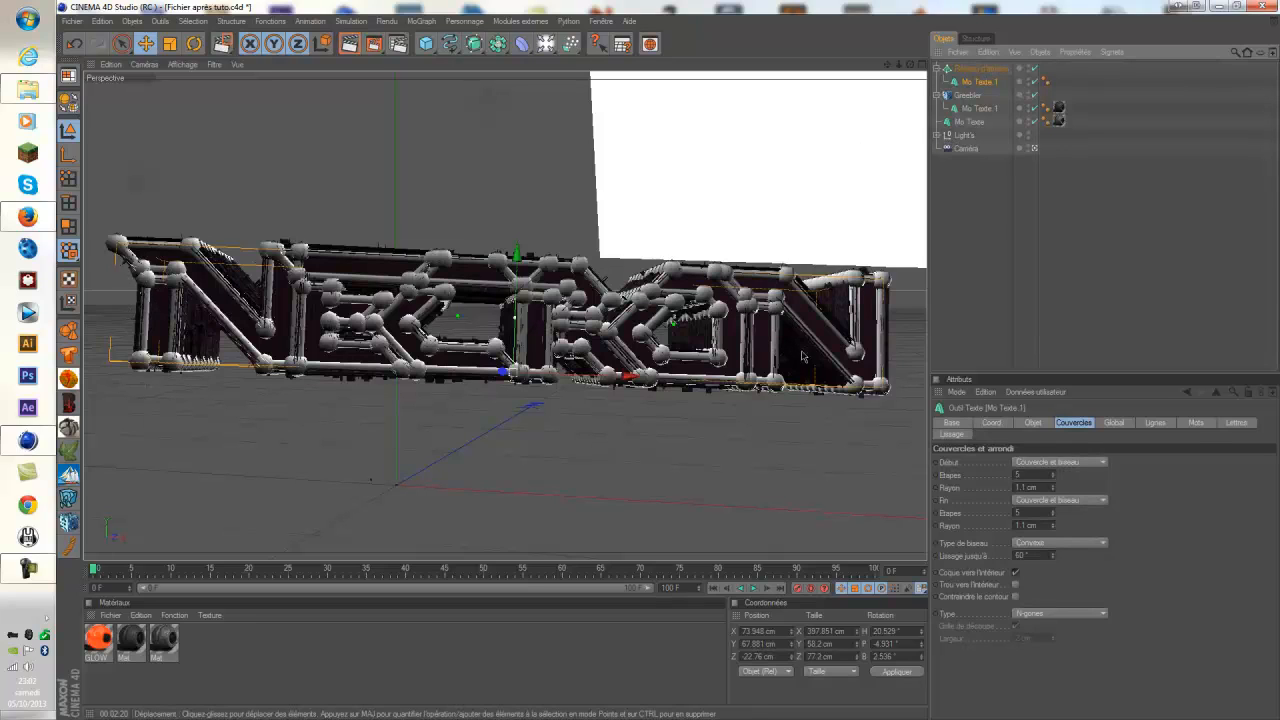
{"action": "left_click", "coordinate": [969, 70]}
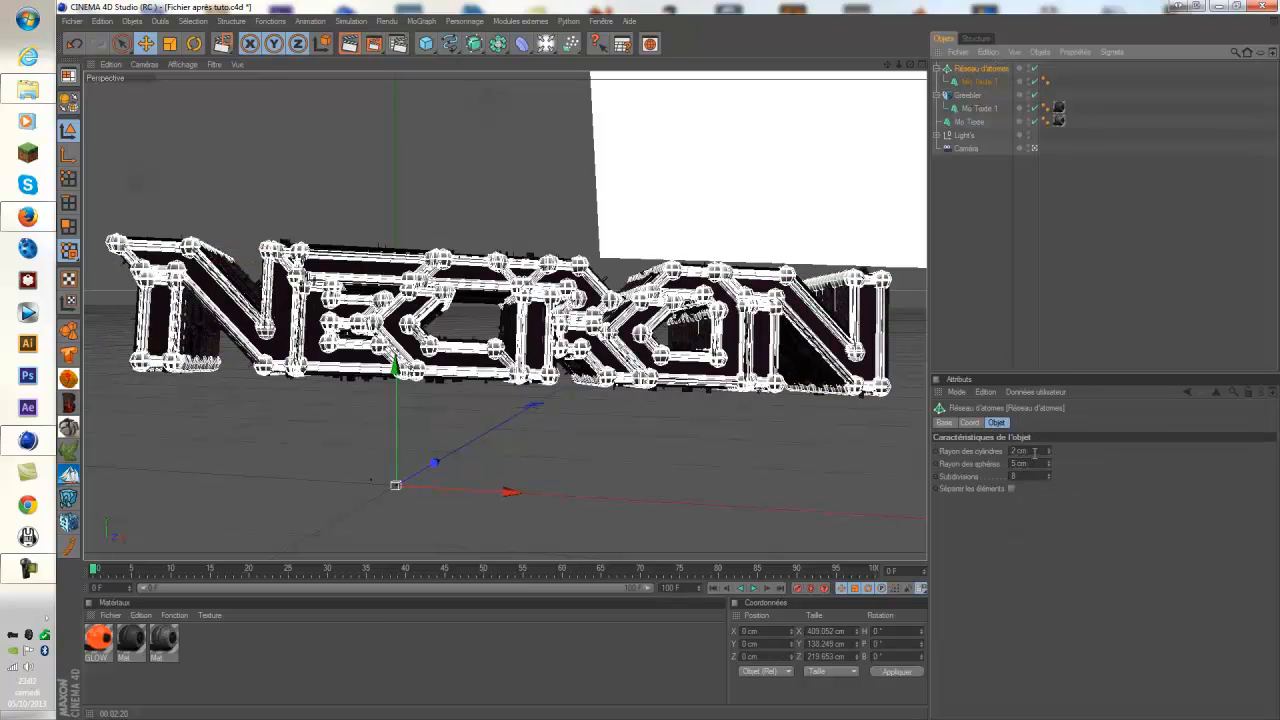
Set both the sphere radius and the cylinder radius of the Atom Array to 0.8 cm.
{"action": "left_click", "coordinate": [1037, 463]}
{"action": "type", "text": "0"}
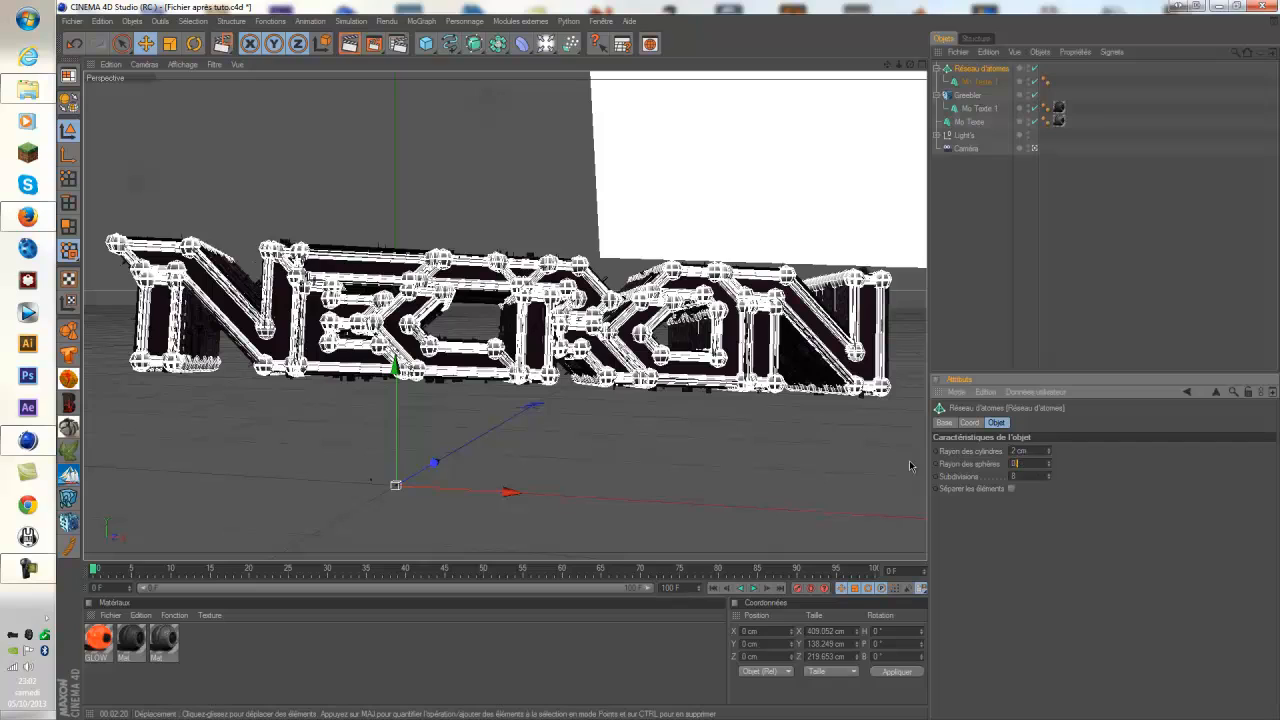
{"action": "type", "text": ".8"}
{"action": "key", "text": "Return"}
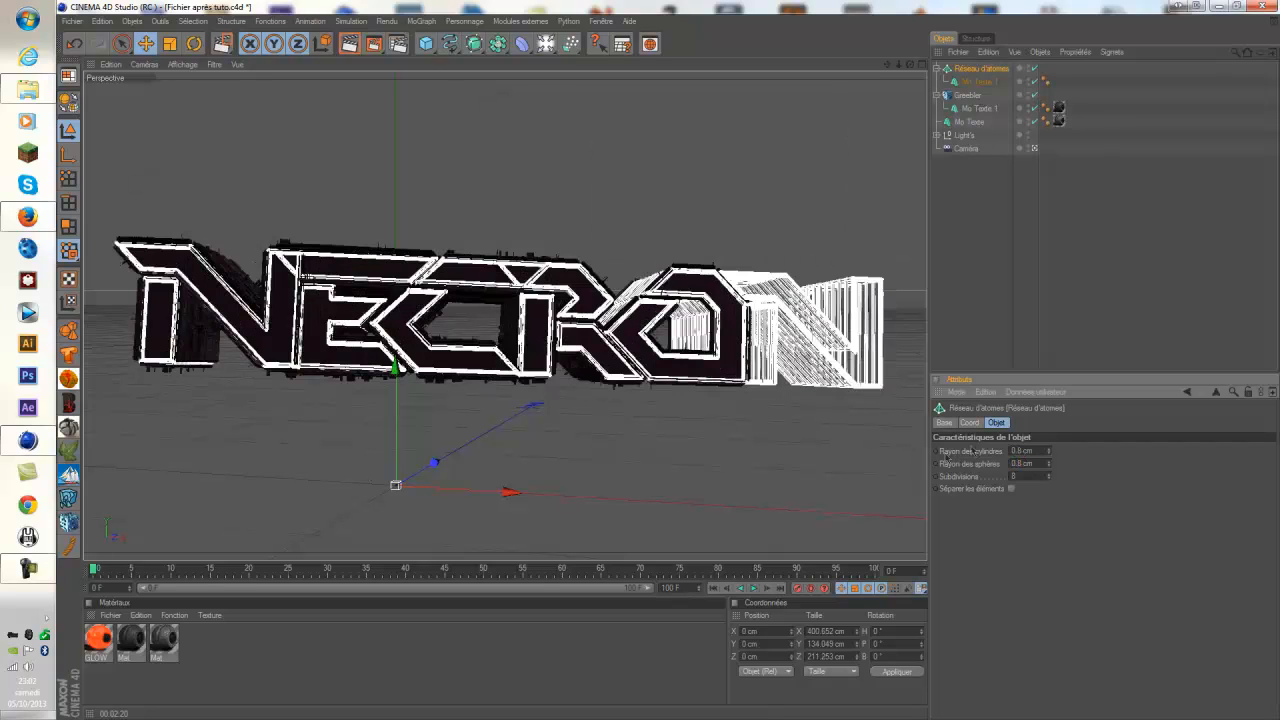
{"action": "left_click", "coordinate": [1040, 451]}
{"action": "type", "text": "0"}
{"action": "key", "text": "Return"}
Apply the GLOW material to the Atom Array (Réseau d'atomes) object.
{"action": "left_click", "coordinate": [970, 225]}
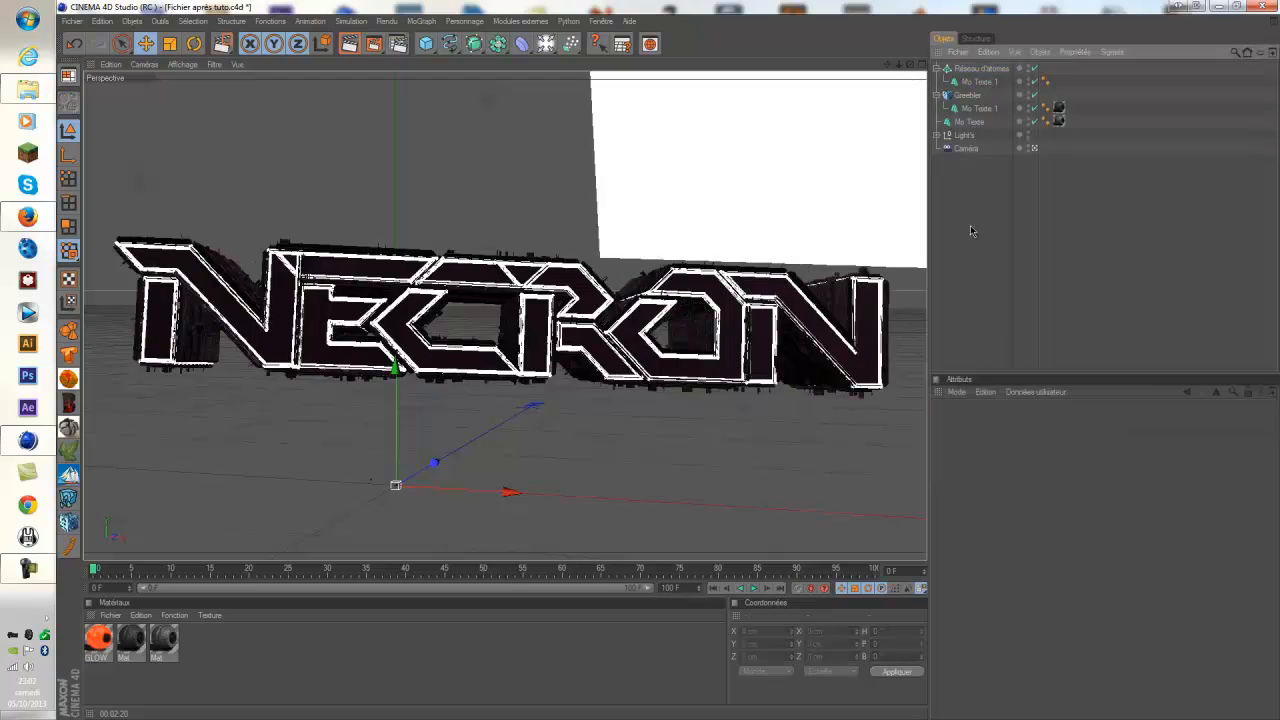
{"action": "left_click", "coordinate": [97, 645]}
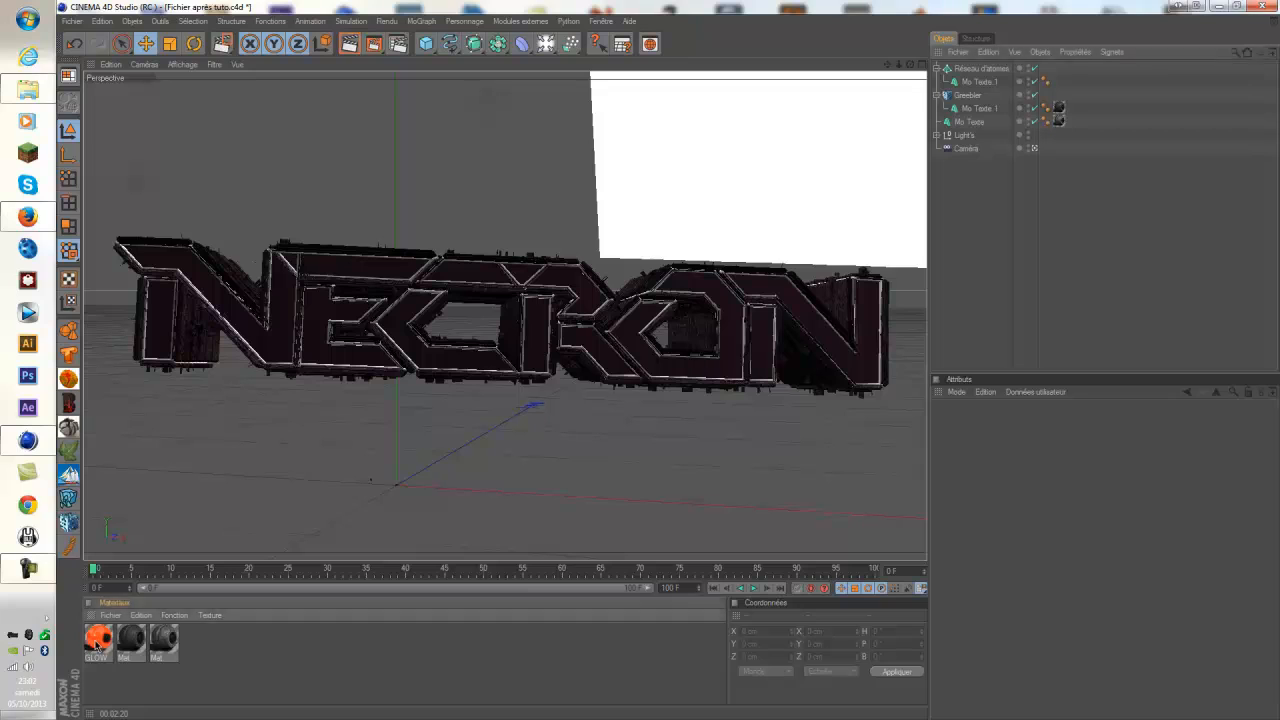
{"action": "left_click_drag", "start_coordinate": [97, 645], "coordinate": [997, 72]}
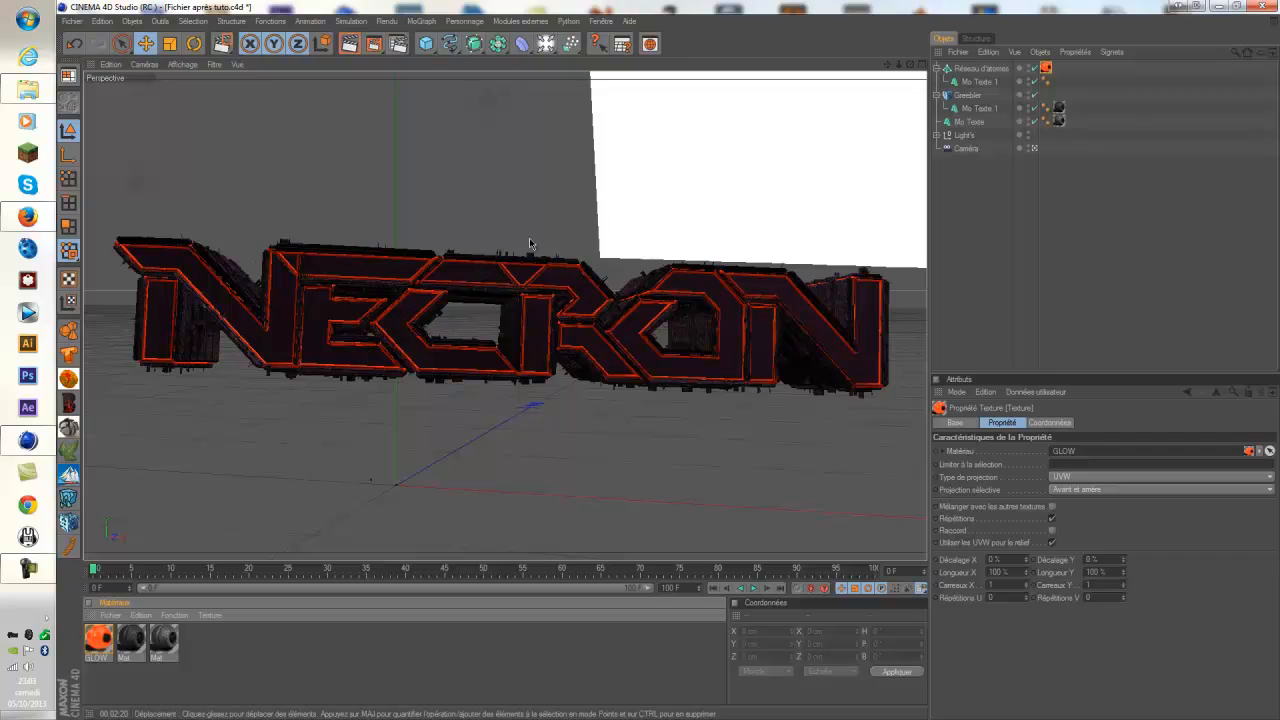
Open the render settings and review the output (Sortie) size and frame options.
{"action": "left_click", "coordinate": [396, 50]}
{"action": "left_click_drag", "start_coordinate": [284, 37], "coordinate": [464, 108]}
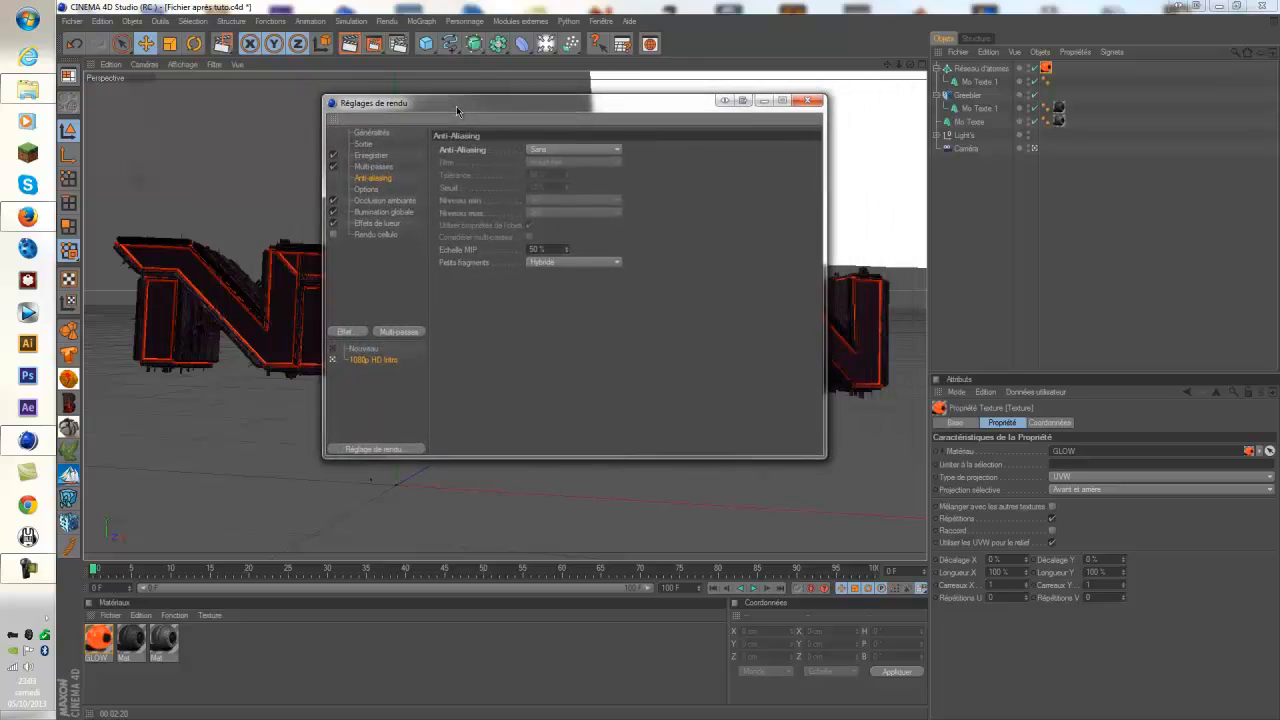
{"action": "left_click", "coordinate": [360, 134]}
{"action": "left_click", "coordinate": [363, 144]}
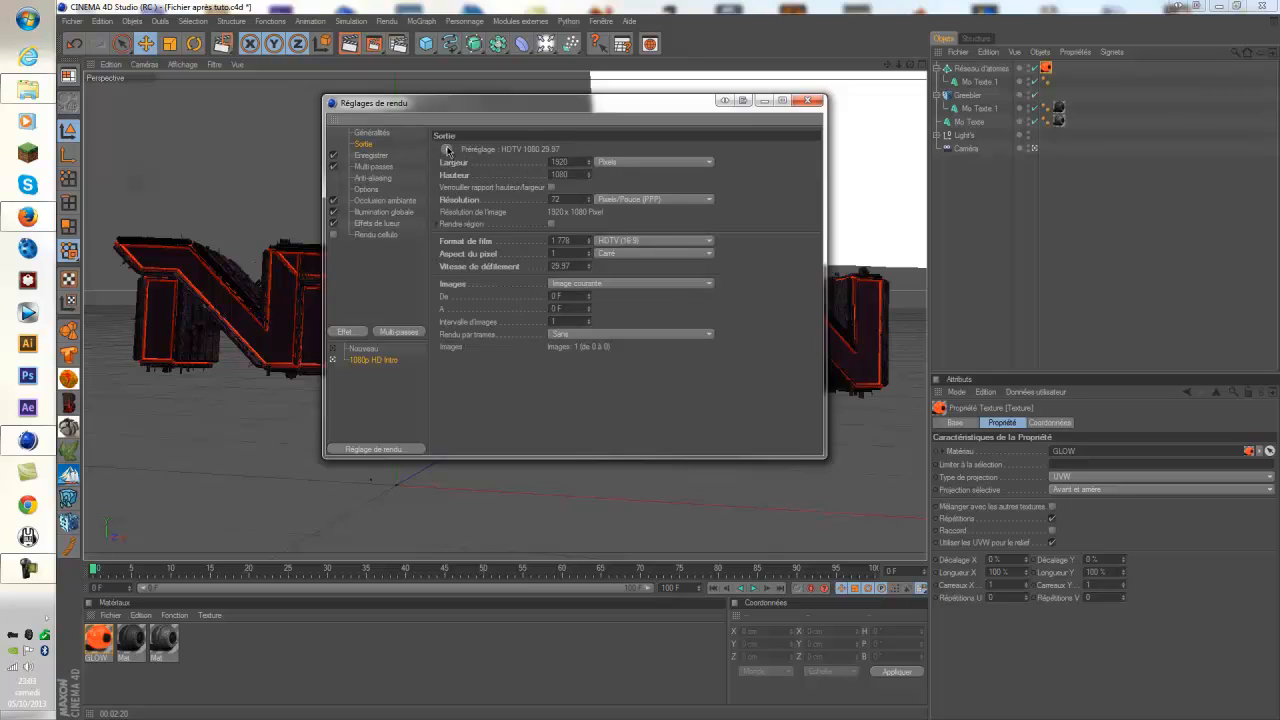
{"action": "left_click", "coordinate": [569, 162]}
Set the render's save path to the "Rendu du tuto" folder of the tutorial project, with PNG as the image format.
{"action": "left_click", "coordinate": [371, 156]}
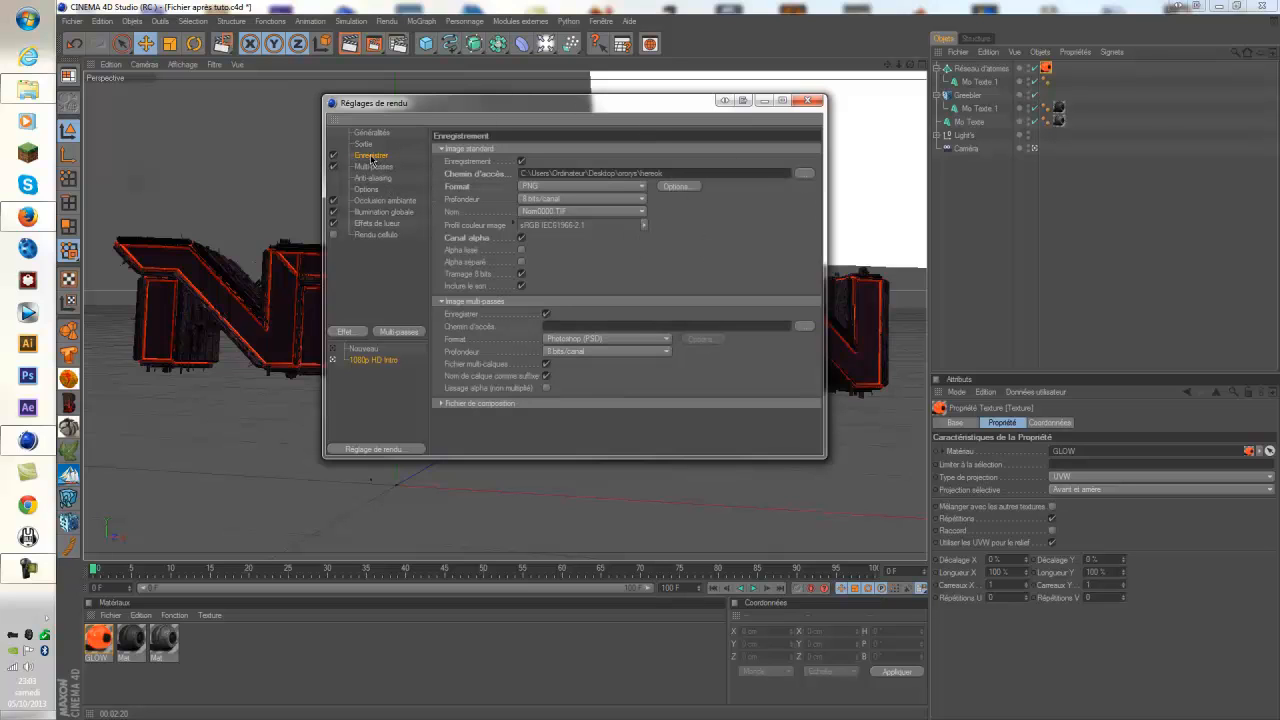
{"action": "left_click", "coordinate": [806, 175]}
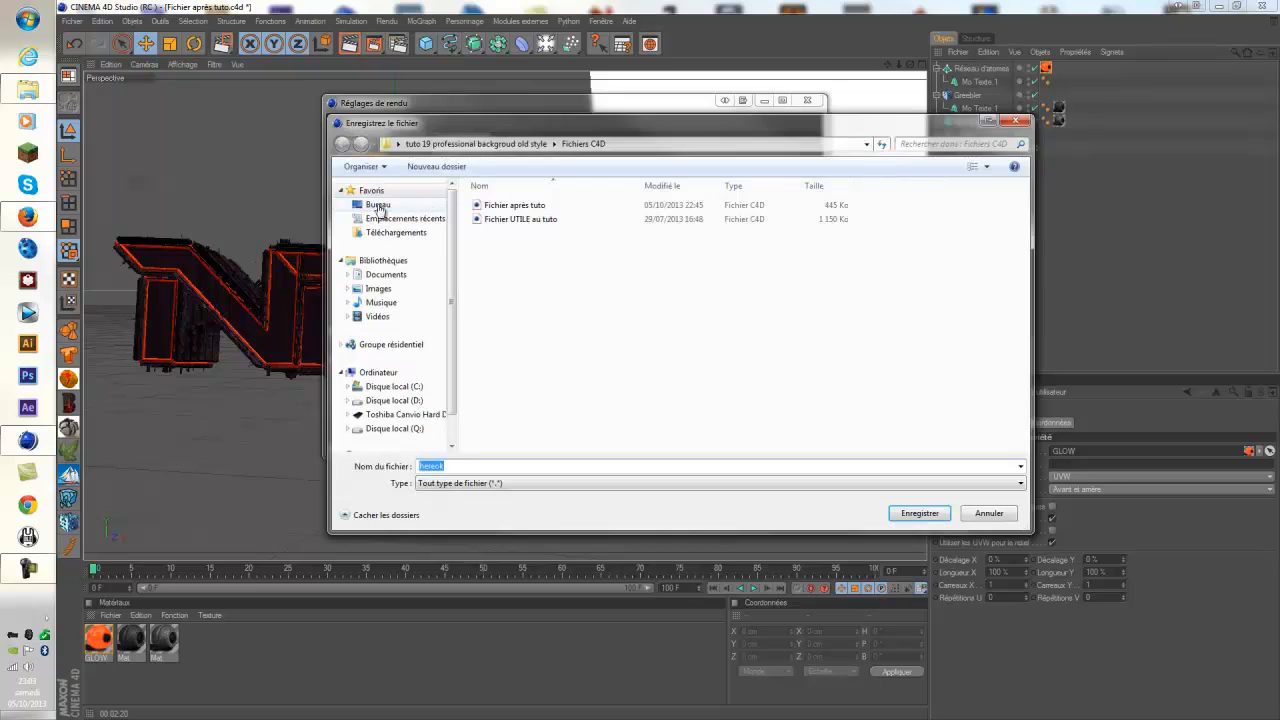
{"action": "left_click", "coordinate": [507, 148]}
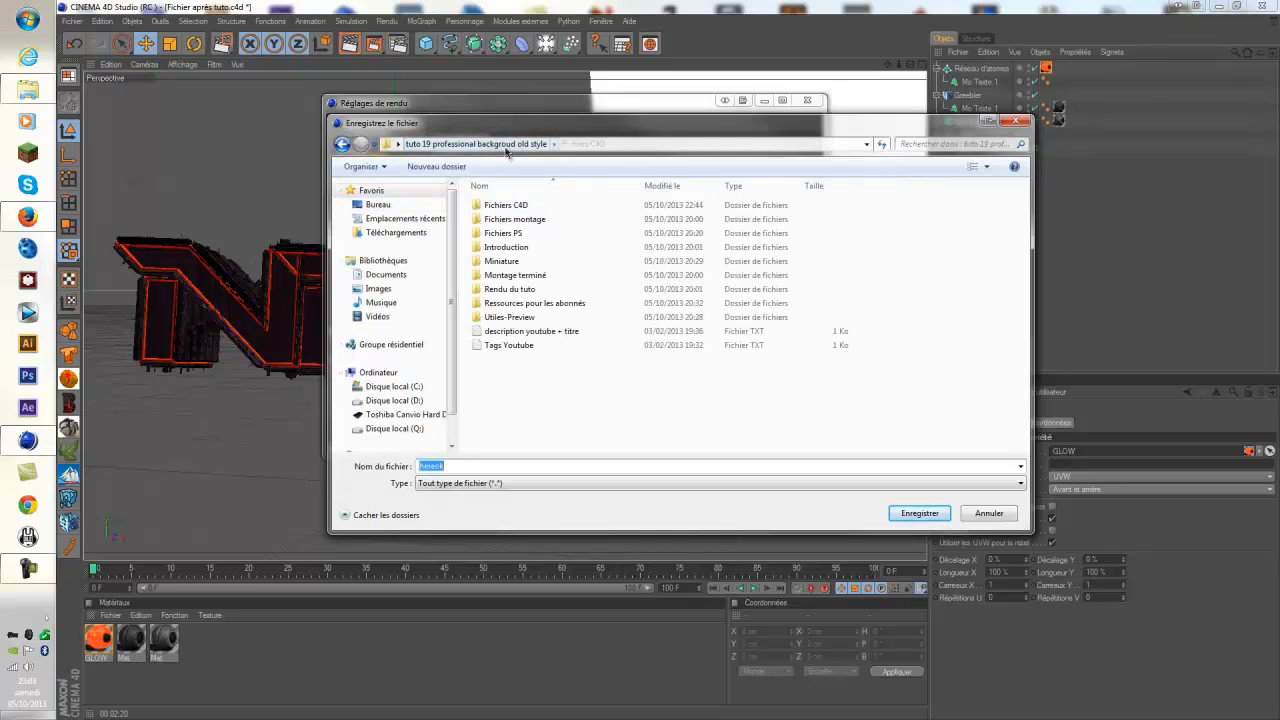
{"action": "double_click", "coordinate": [533, 289]}
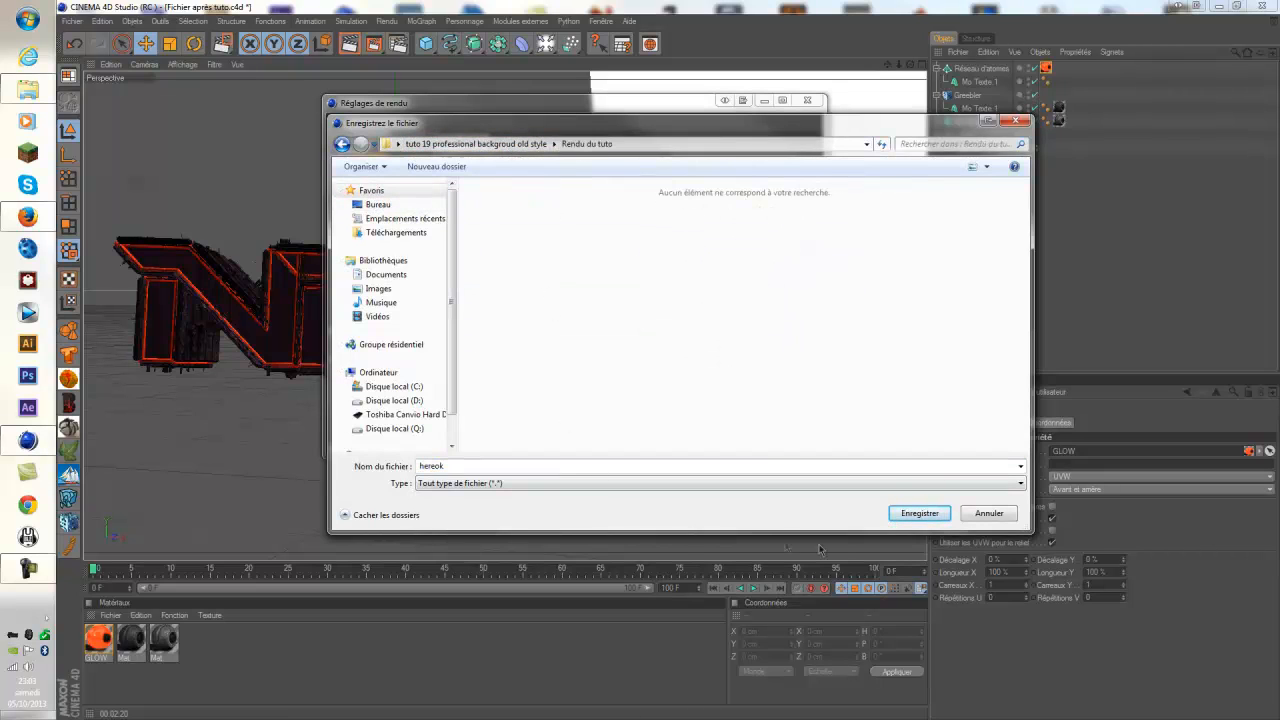
{"action": "left_click", "coordinate": [916, 515]}
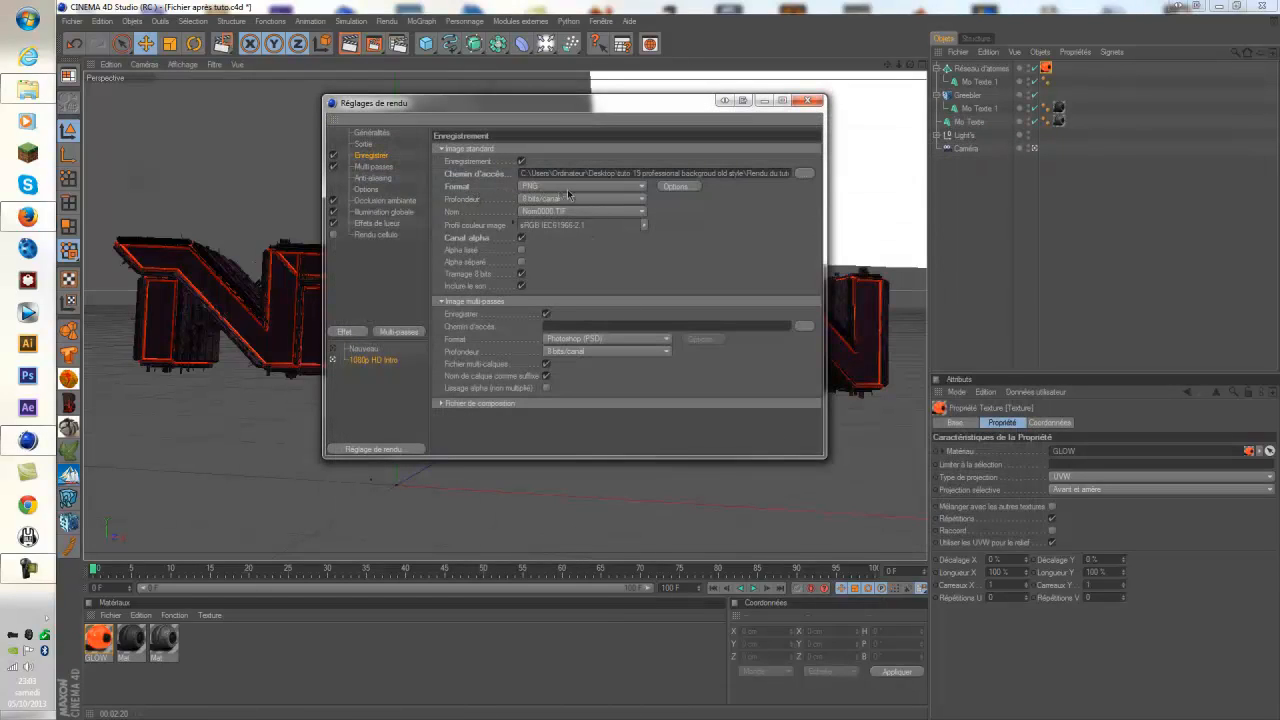
{"action": "left_click", "coordinate": [567, 187]}
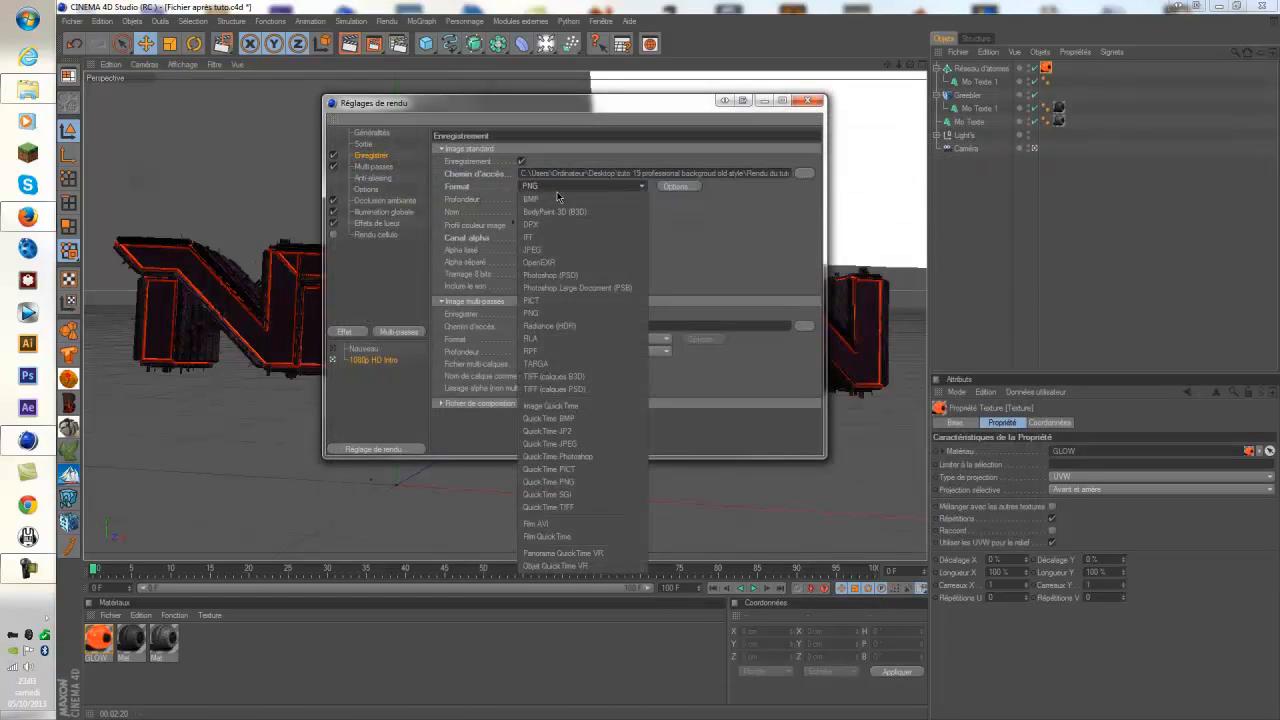
{"action": "left_click", "coordinate": [540, 313]}
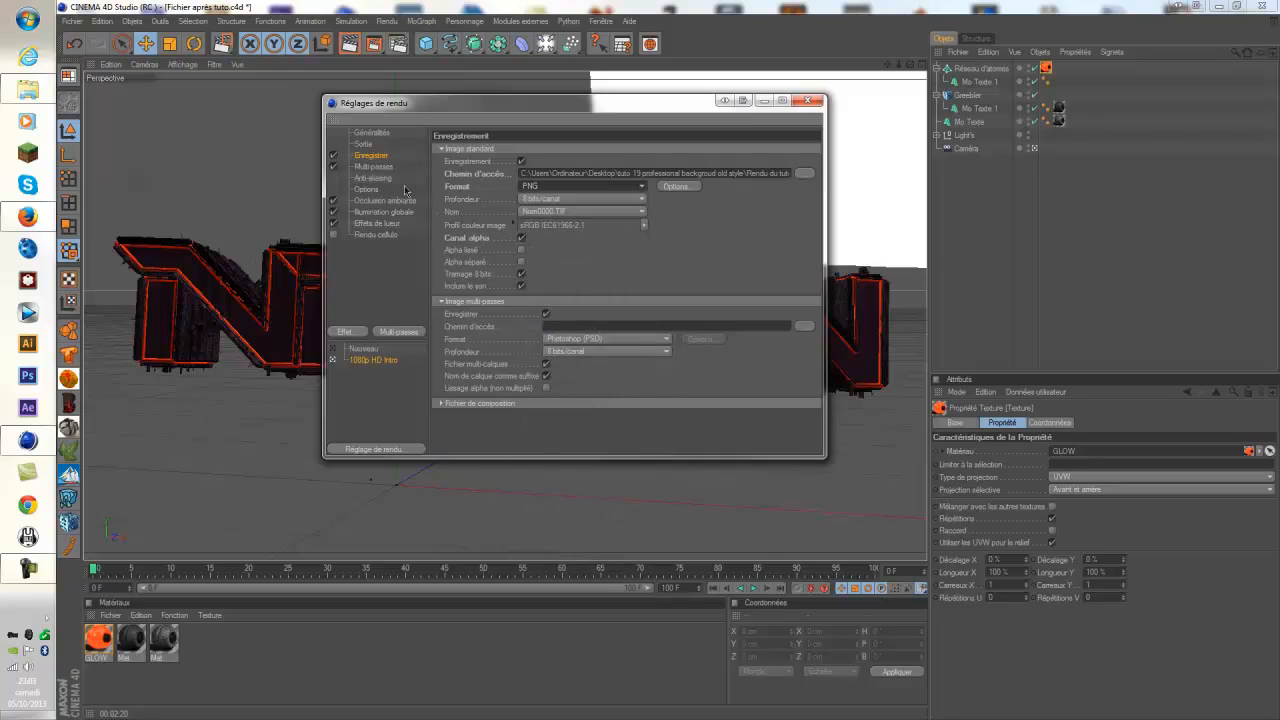
Check the multi-pass settings and set the render's anti-aliasing to Au mieux.
{"action": "left_click", "coordinate": [378, 167]}
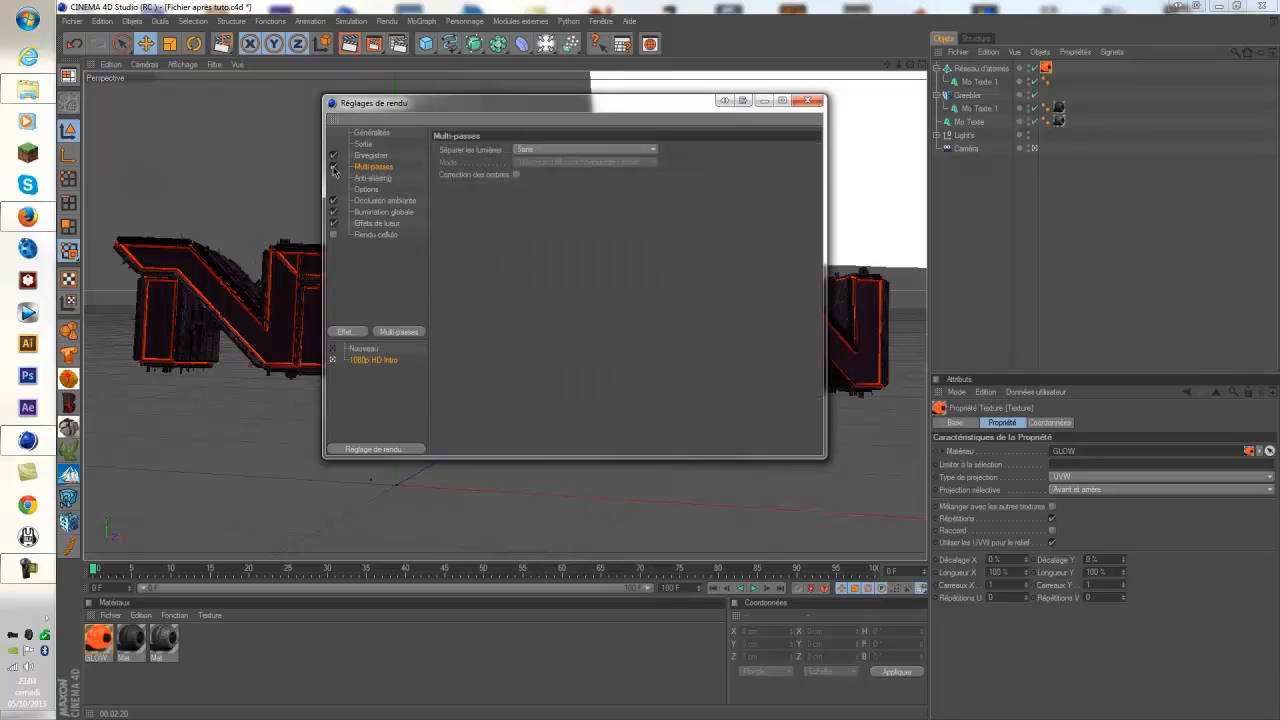
{"action": "left_click", "coordinate": [378, 179]}
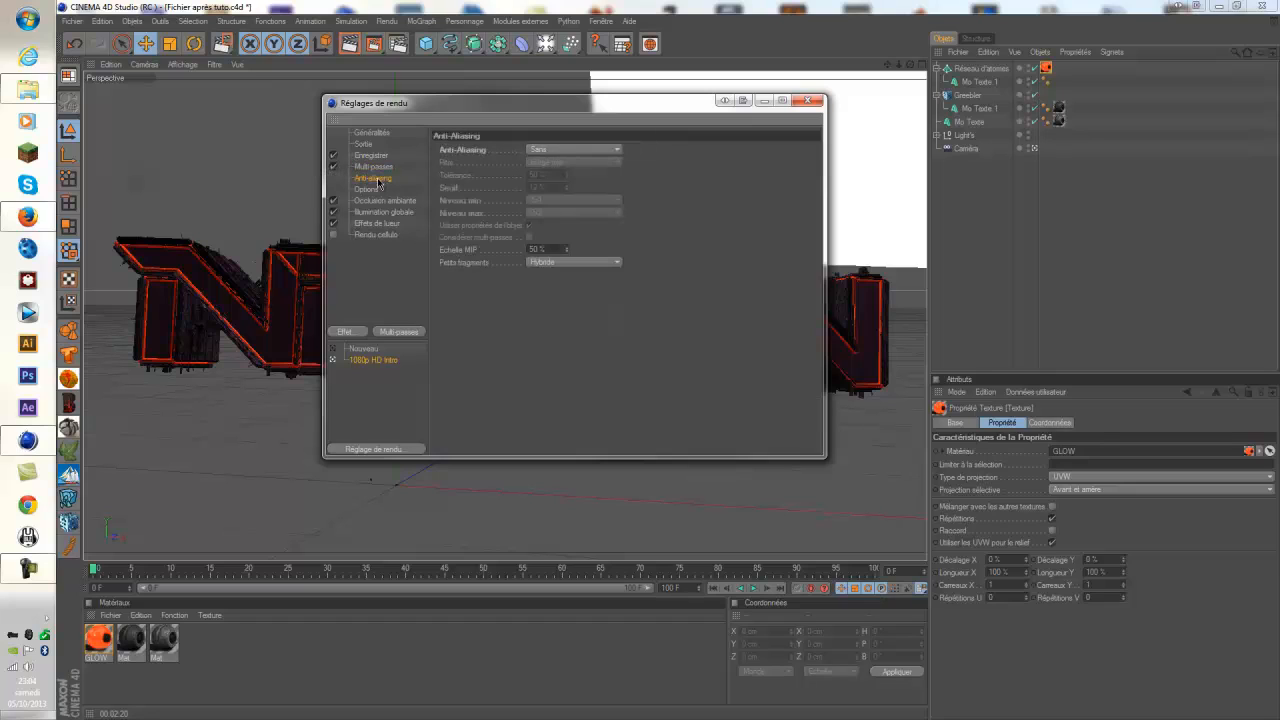
{"action": "left_click", "coordinate": [586, 150]}
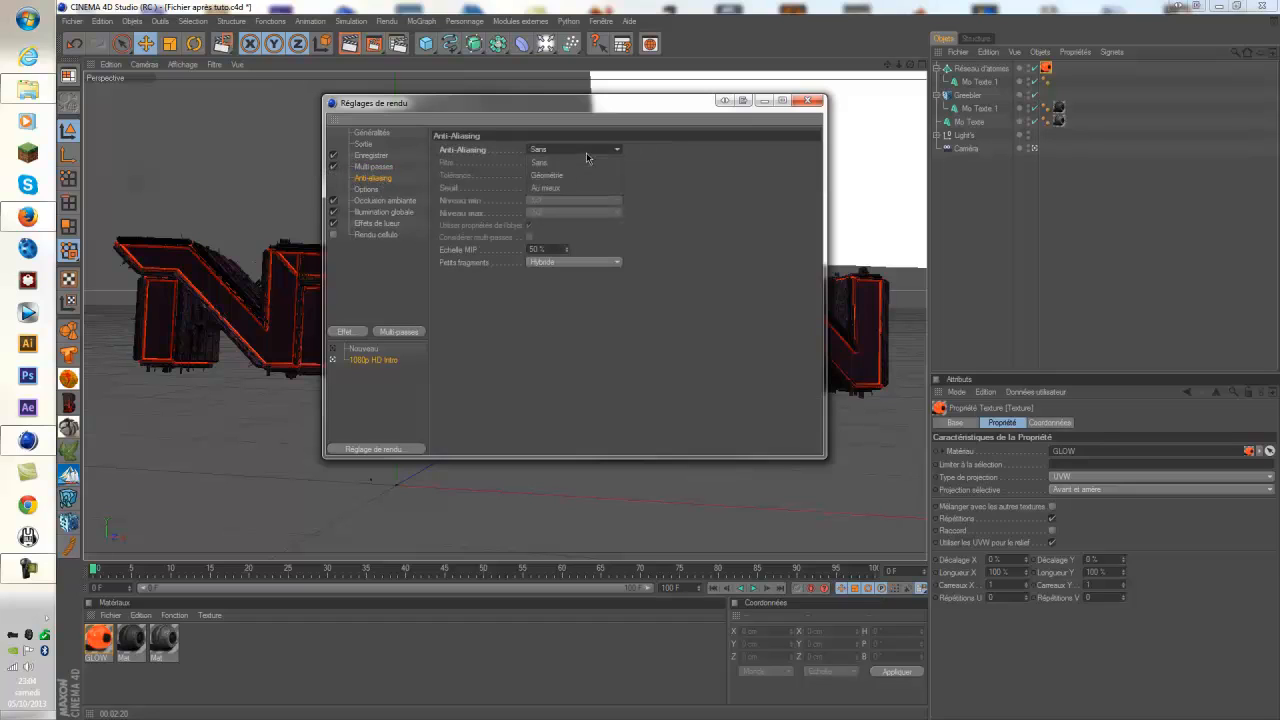
{"action": "left_click", "coordinate": [561, 189]}
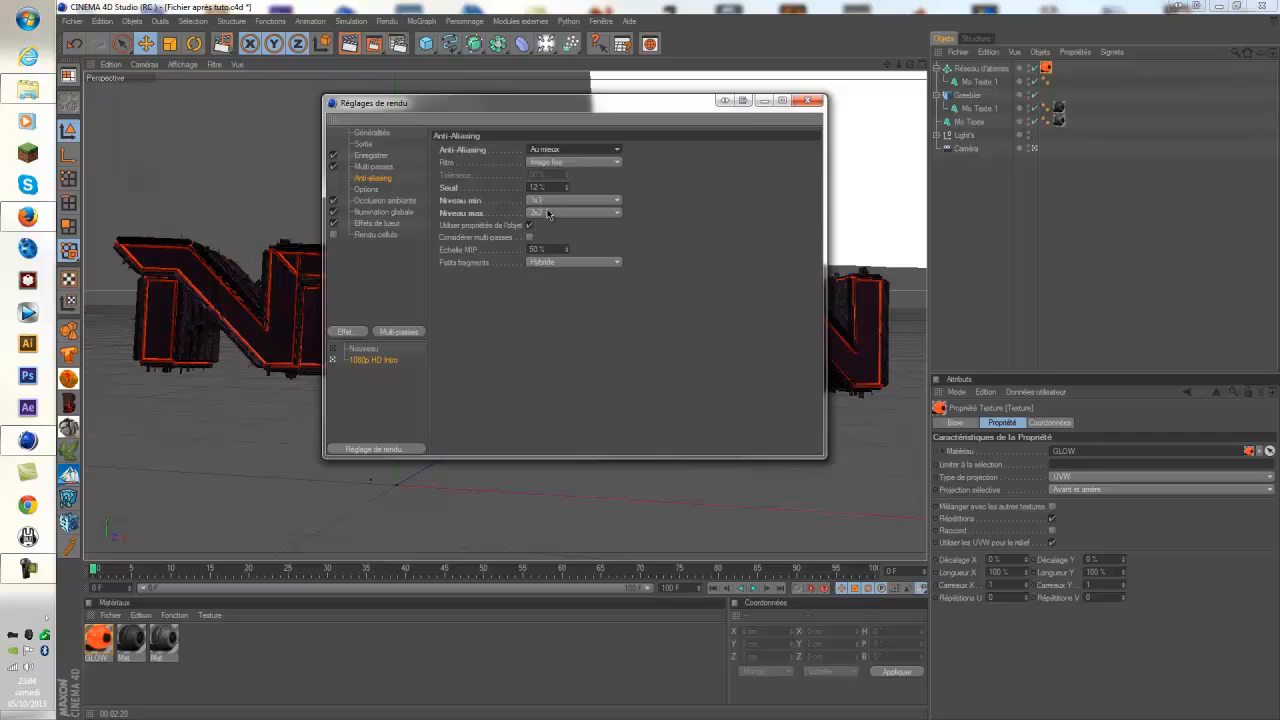
Examine the ambient occlusion and global illumination settings and the list of render effects that can be added.
{"action": "left_click", "coordinate": [380, 201]}
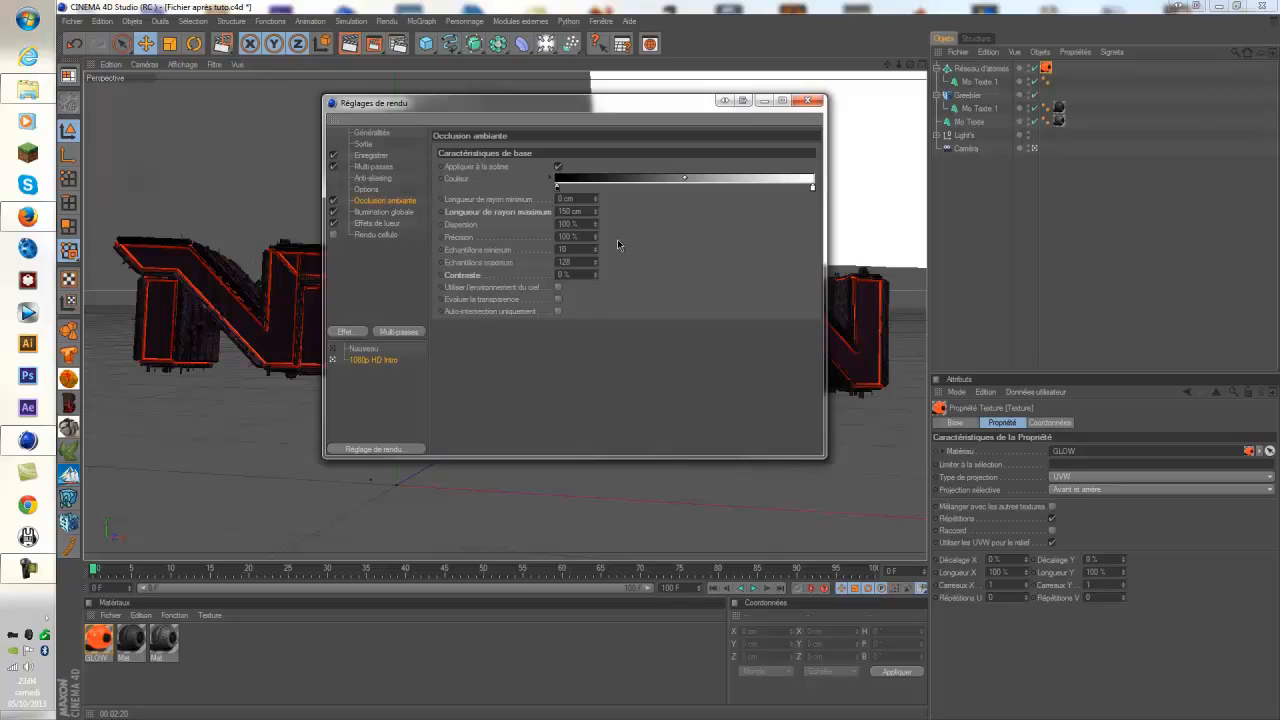
{"action": "left_click", "coordinate": [364, 213]}
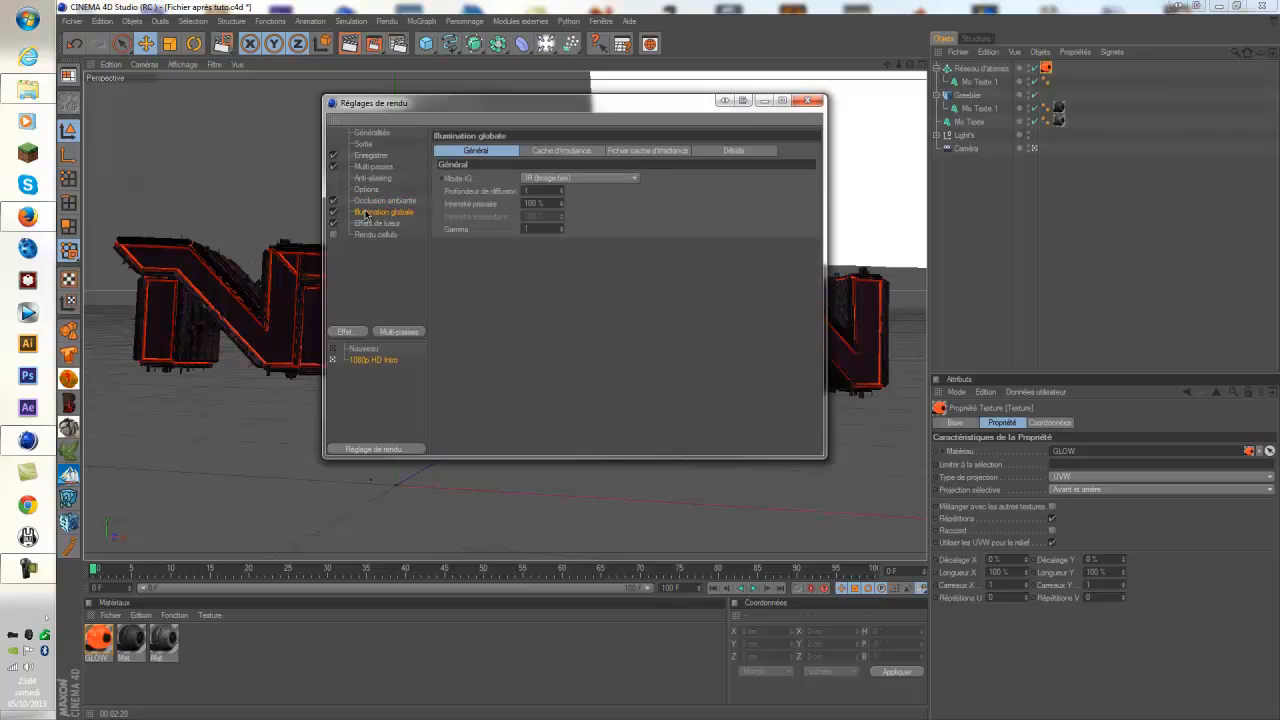
{"action": "left_click", "coordinate": [374, 203]}
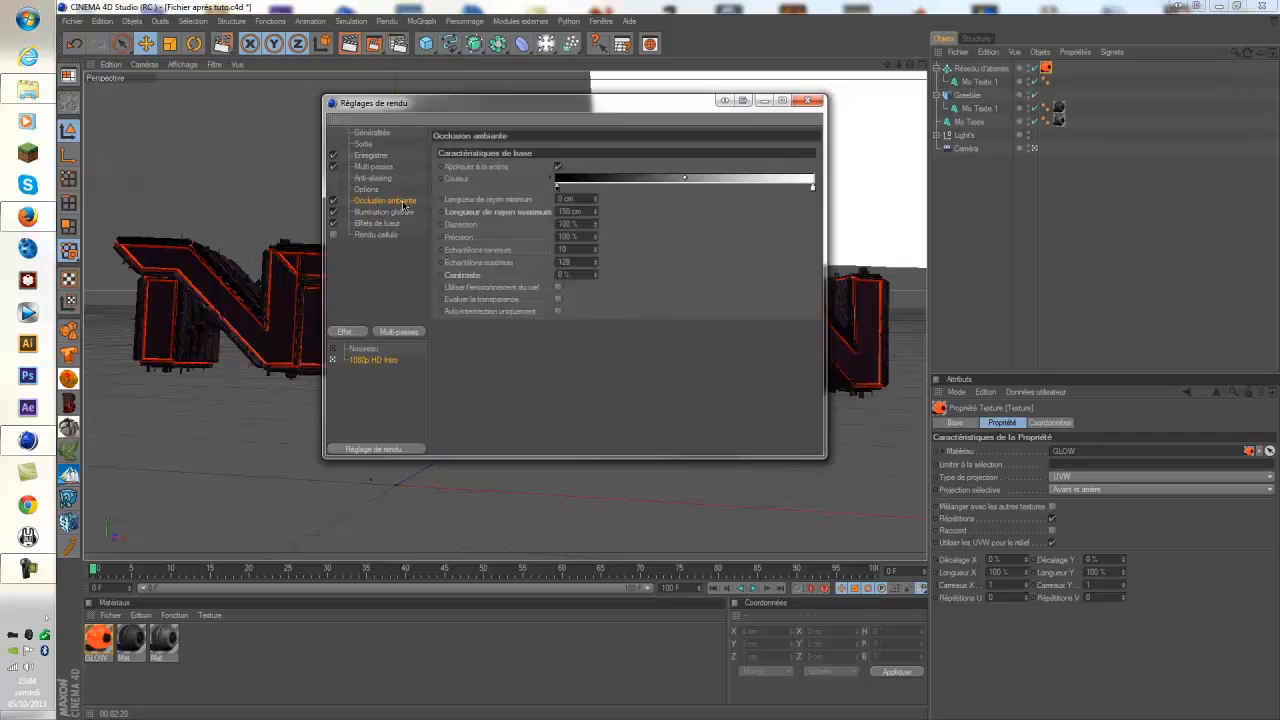
{"action": "left_click", "coordinate": [348, 333]}
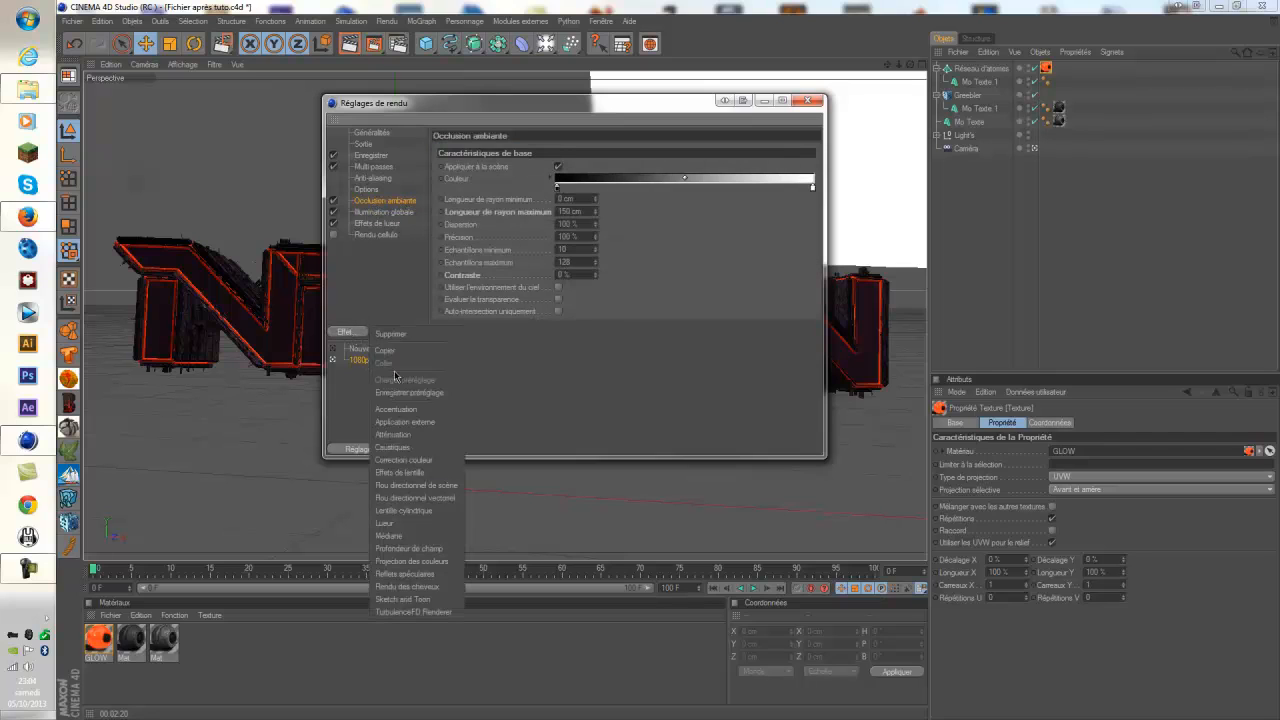
{"action": "left_click", "coordinate": [356, 297]}
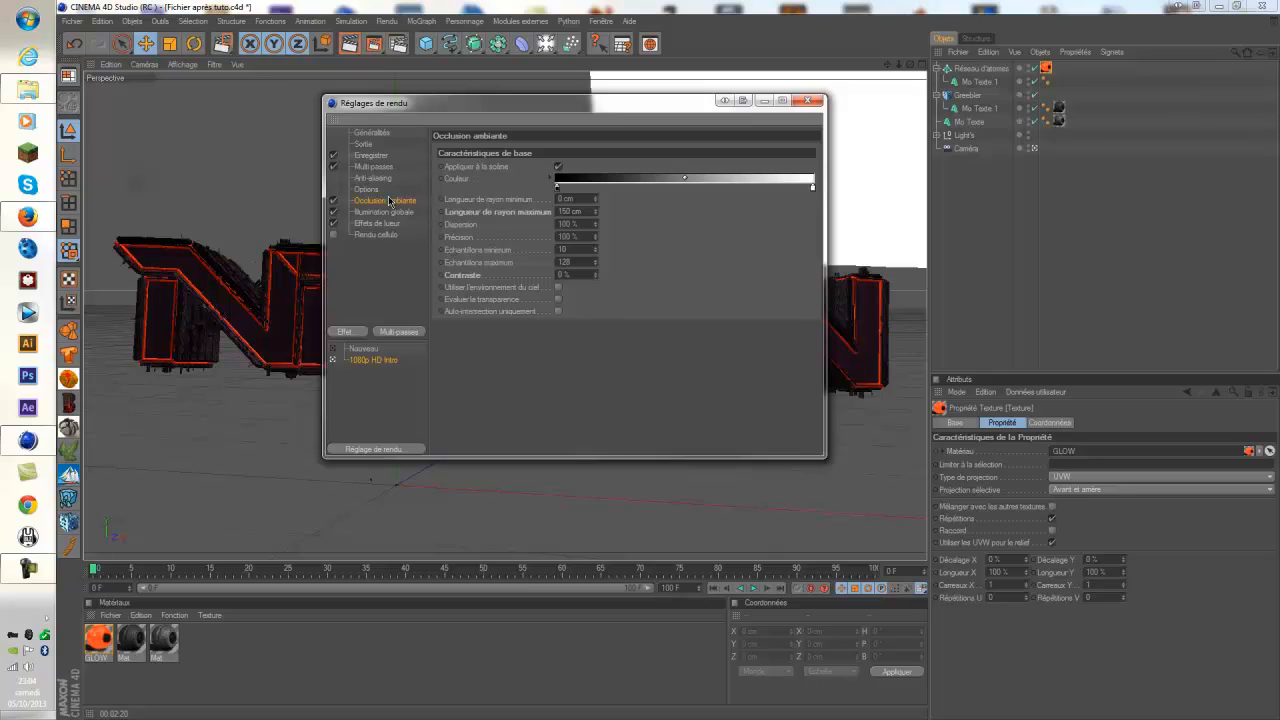
{"action": "left_click", "coordinate": [385, 212]}
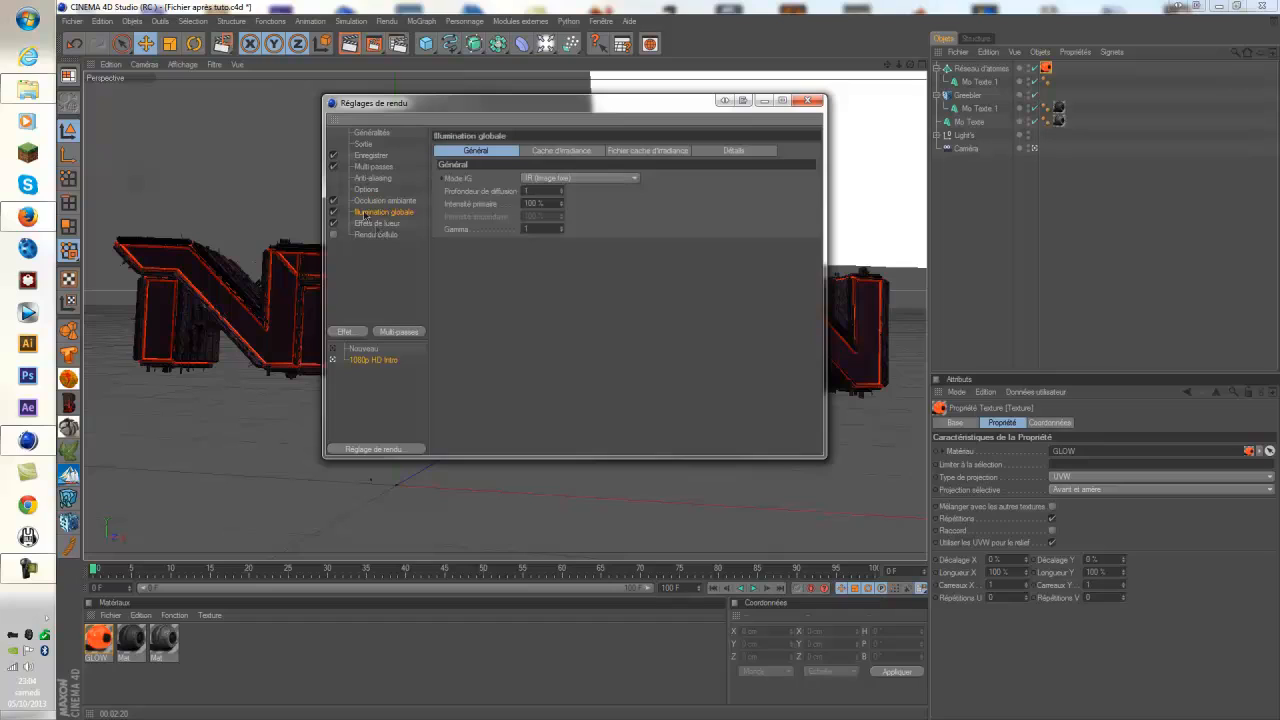
{"action": "left_click", "coordinate": [345, 332]}
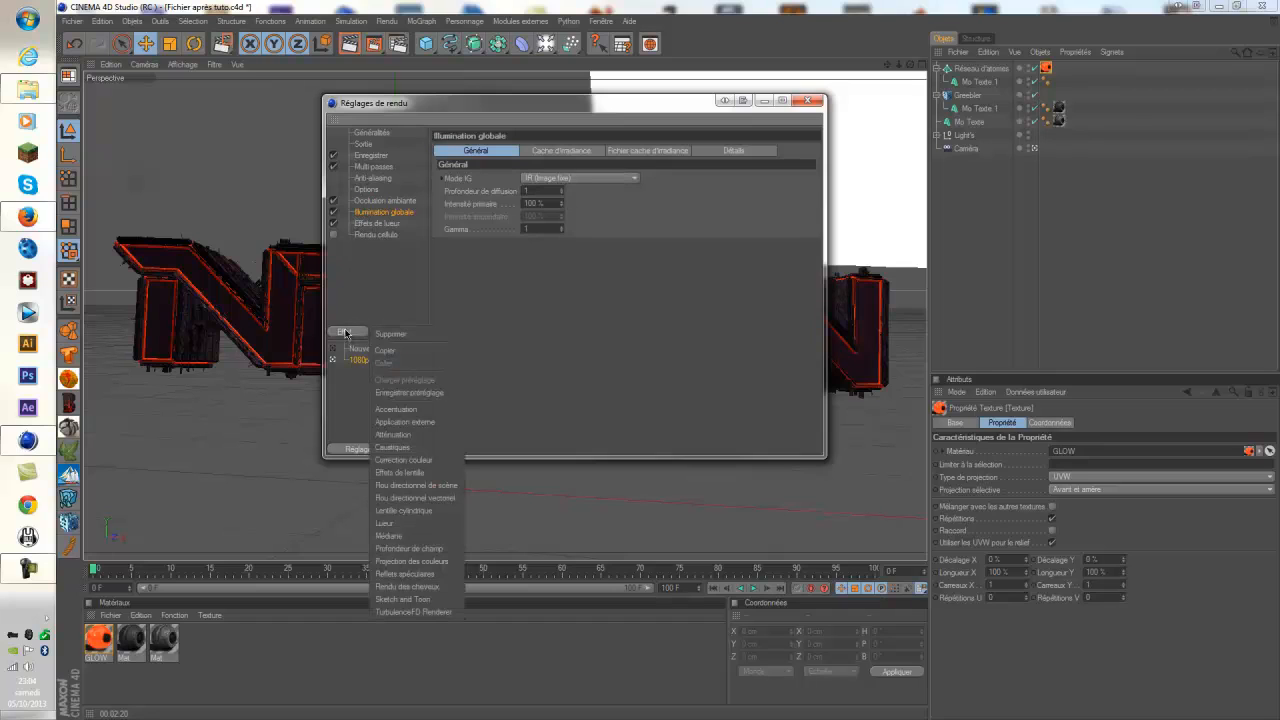
{"action": "left_click", "coordinate": [364, 272]}
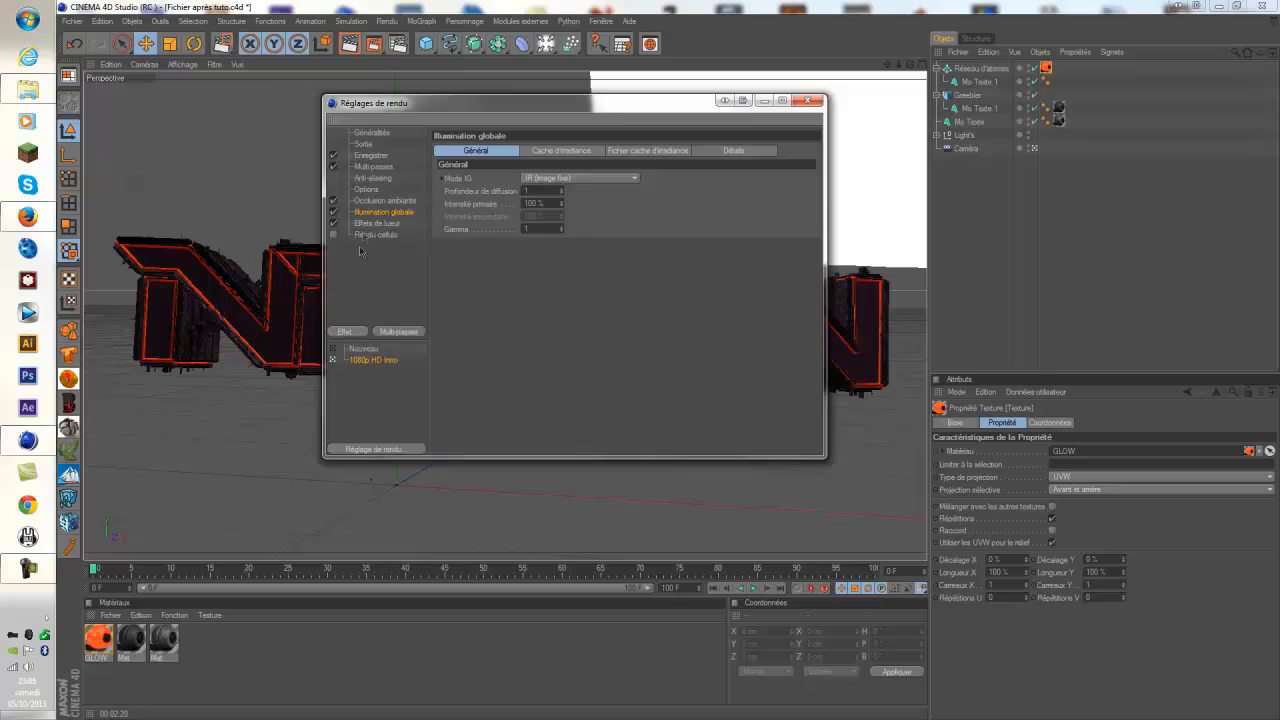
In global illumination's irradiance cache, set both the stochastic samples and the record density to Basse.
{"action": "left_click", "coordinate": [560, 151]}
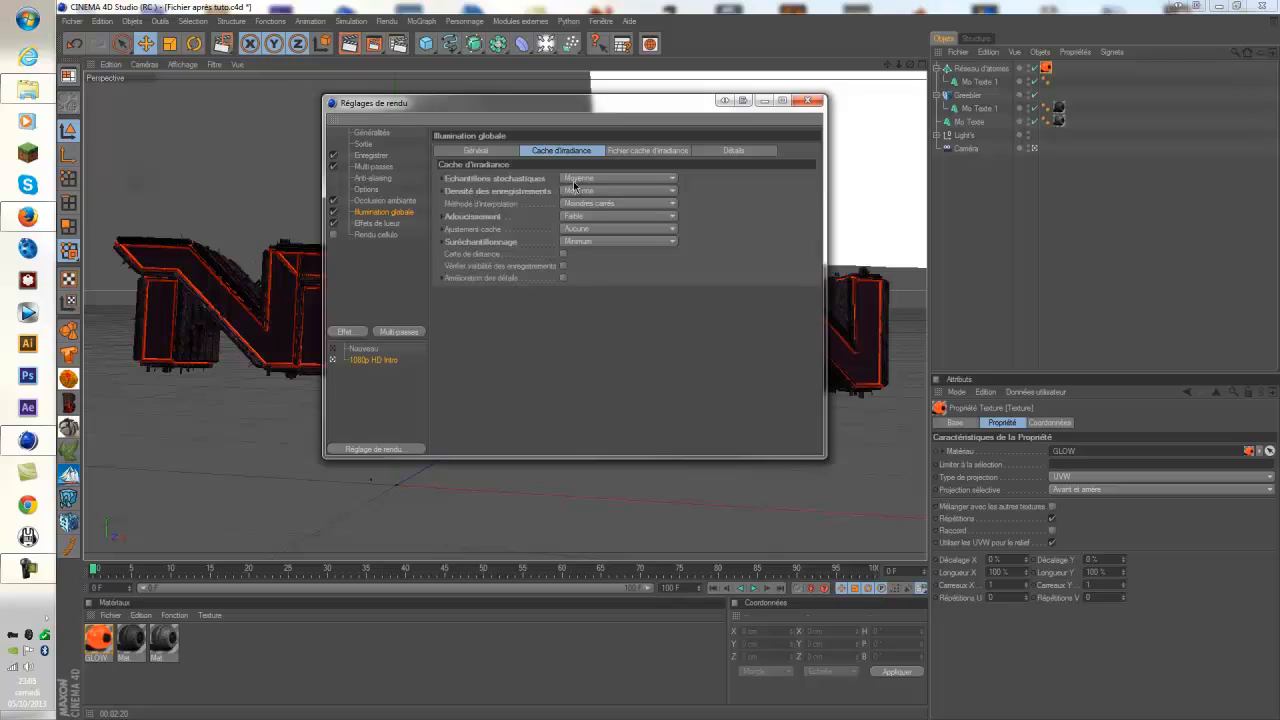
{"action": "left_click", "coordinate": [604, 180]}
{"action": "left_click", "coordinate": [580, 216]}
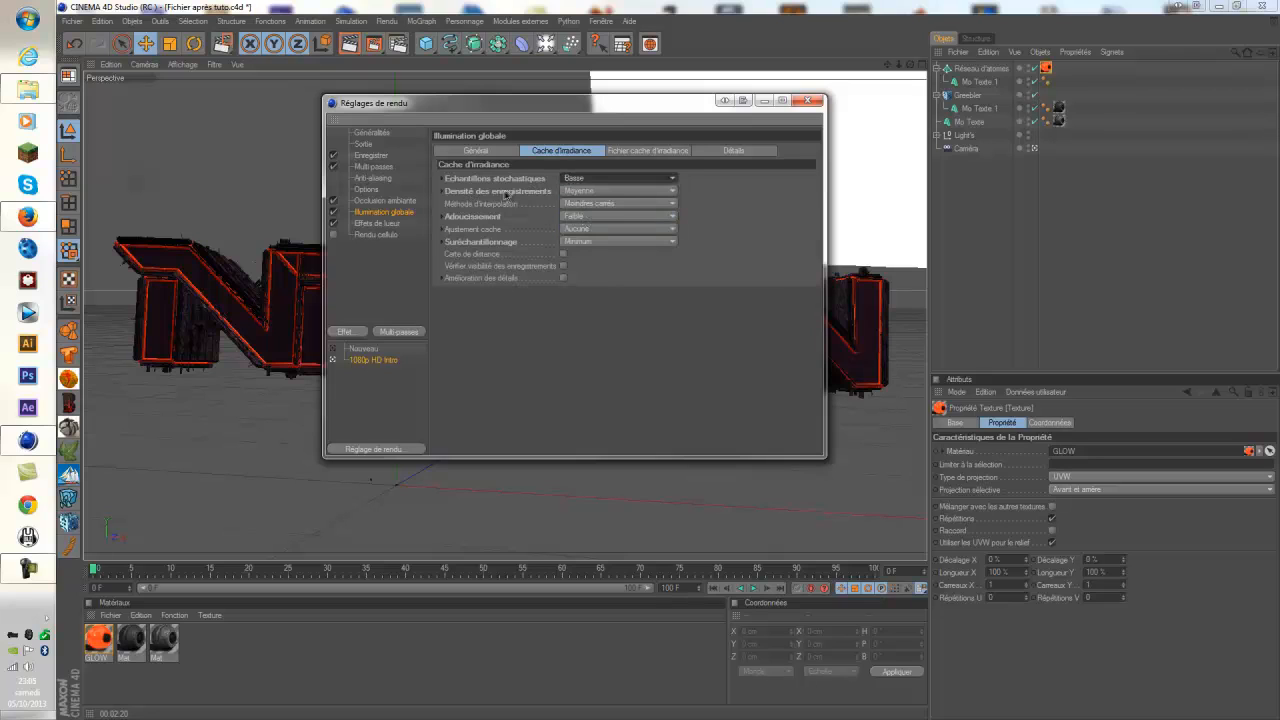
{"action": "left_click", "coordinate": [593, 193]}
{"action": "left_click", "coordinate": [578, 230]}
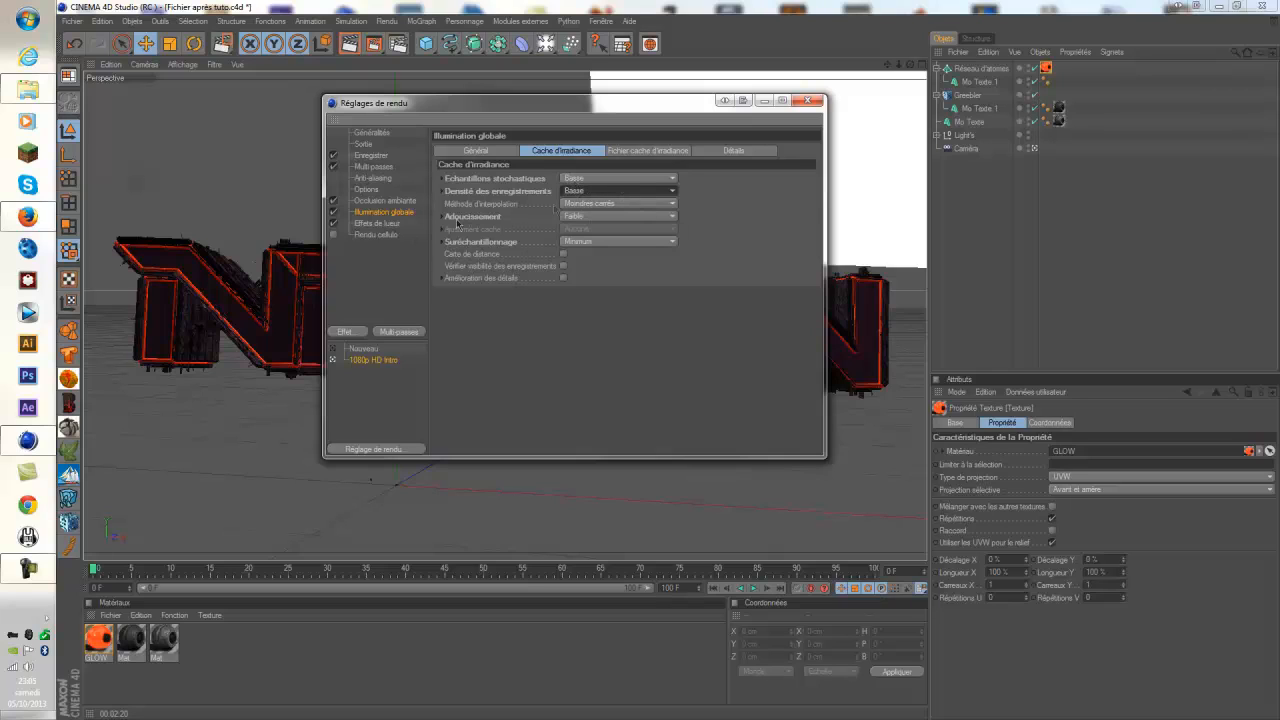
Remove the Rendu cellulo effect from the render settings and check the global illumination and general settings.
{"action": "left_click", "coordinate": [375, 224]}
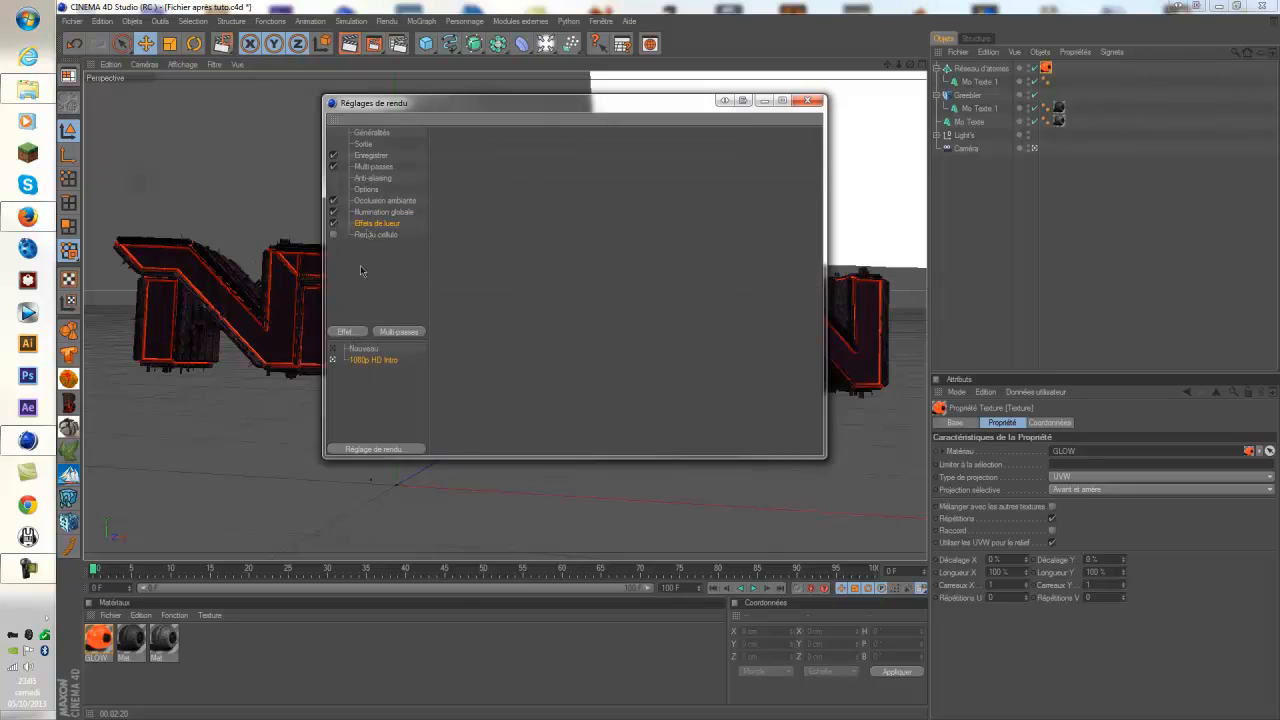
{"action": "left_click", "coordinate": [345, 331]}
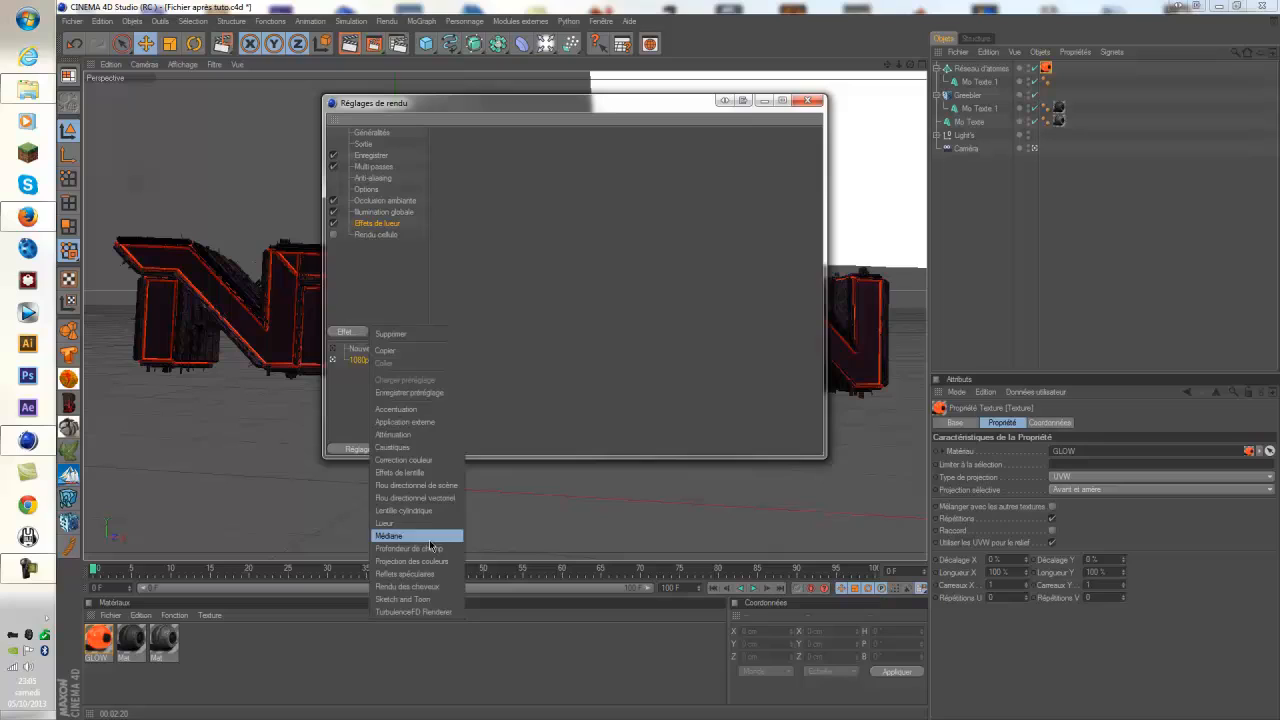
{"action": "left_click", "coordinate": [356, 287]}
{"action": "left_click", "coordinate": [378, 235]}
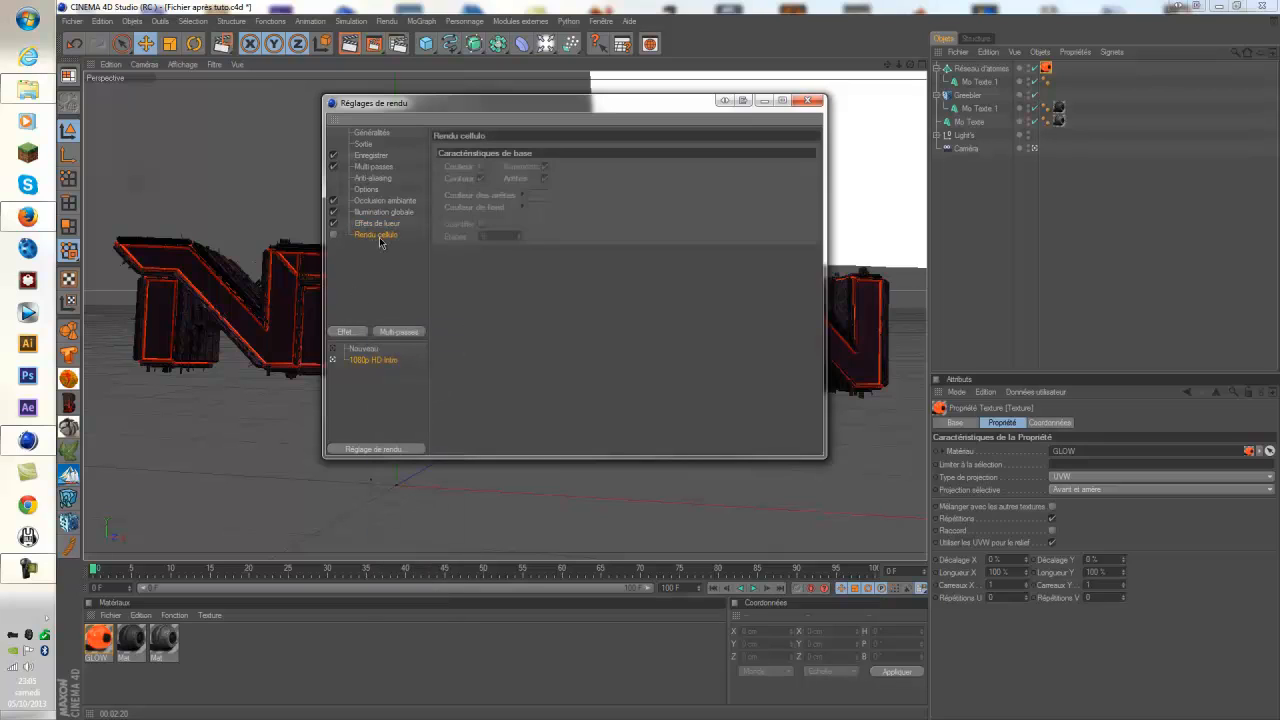
{"action": "key", "text": "Delete"}
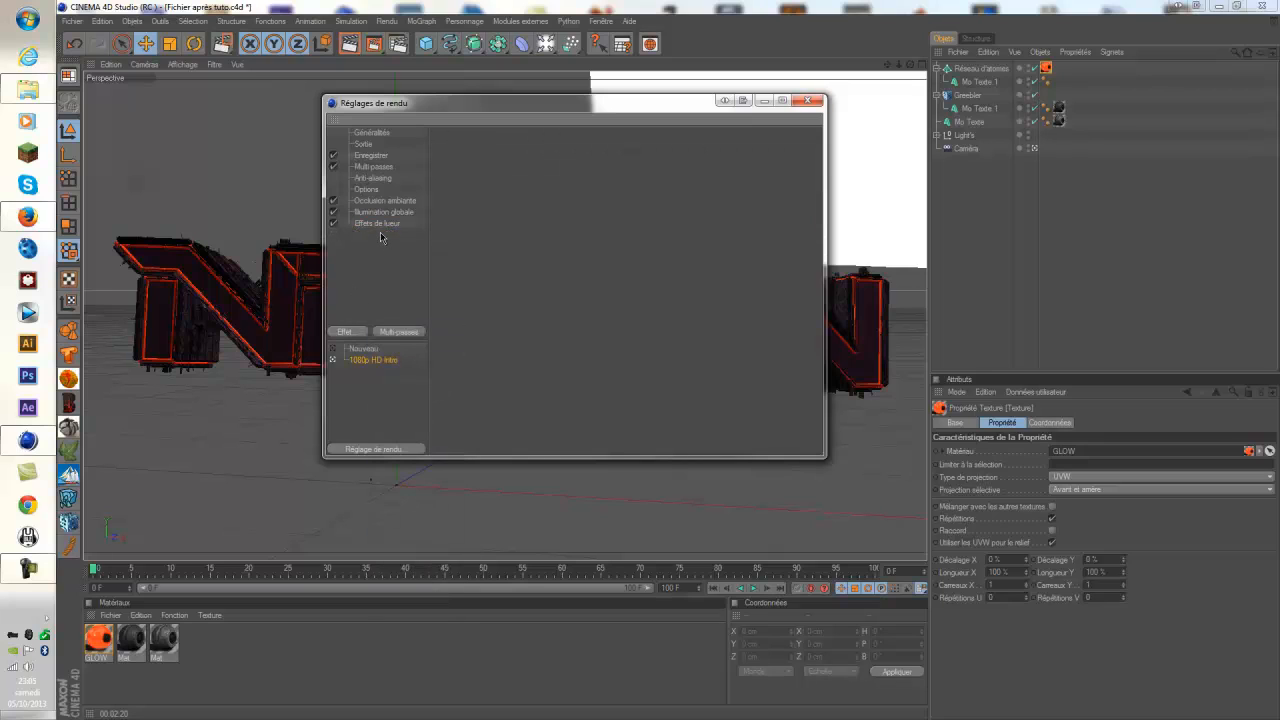
{"action": "left_click", "coordinate": [380, 213]}
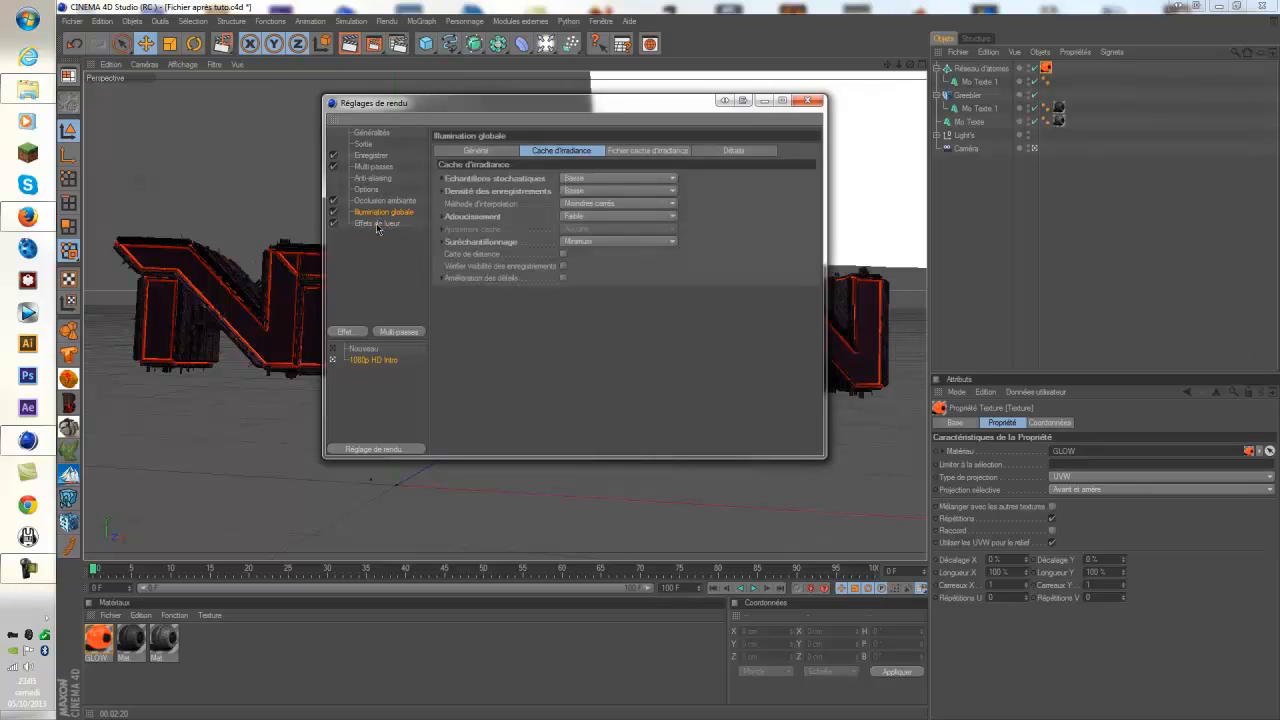
{"action": "left_click", "coordinate": [370, 133]}
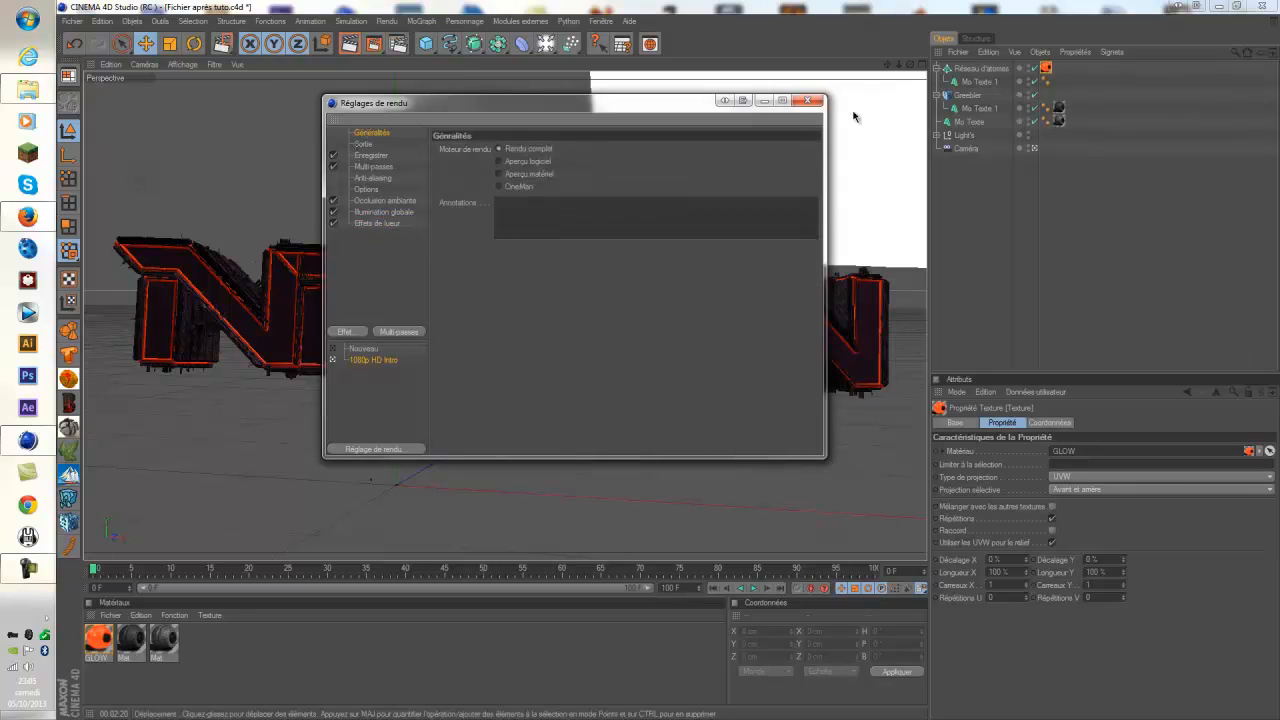
Check the Effets de lueur render settings, then save the project over the existing file Fichier après tuto.
{"action": "left_click", "coordinate": [398, 223]}
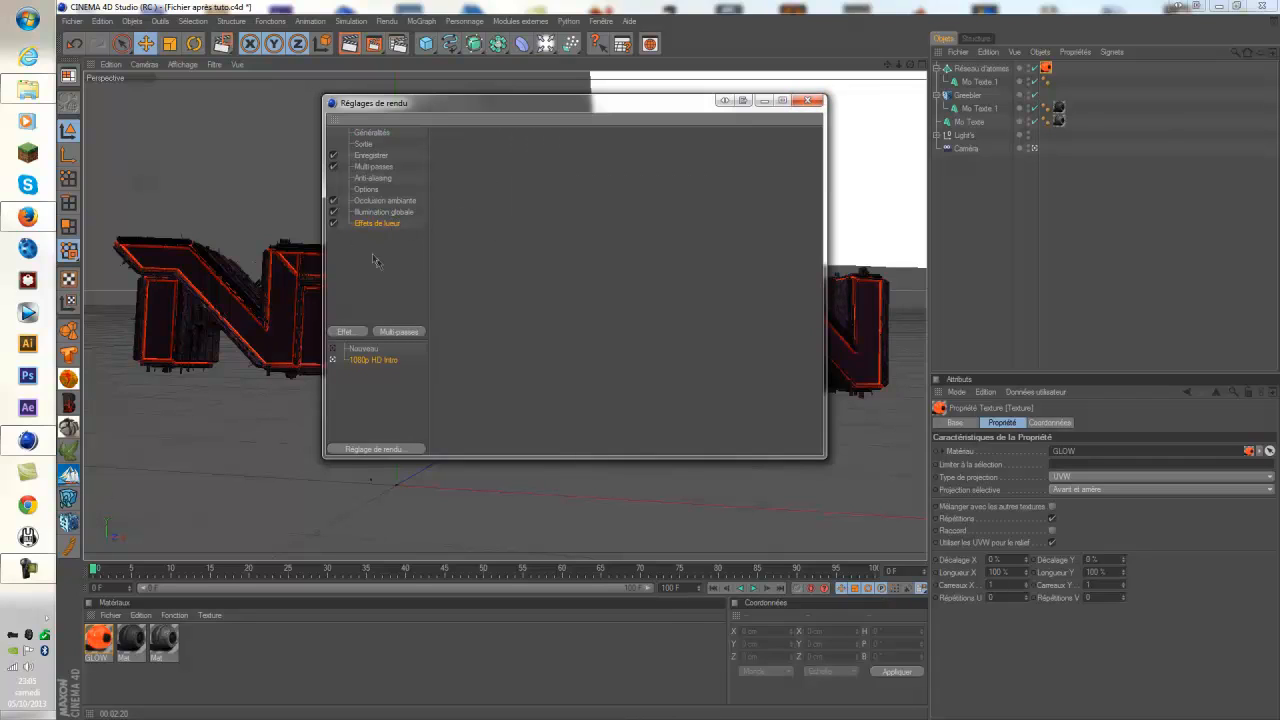
{"action": "left_click", "coordinate": [808, 102]}
{"action": "left_click", "coordinate": [74, 21]}
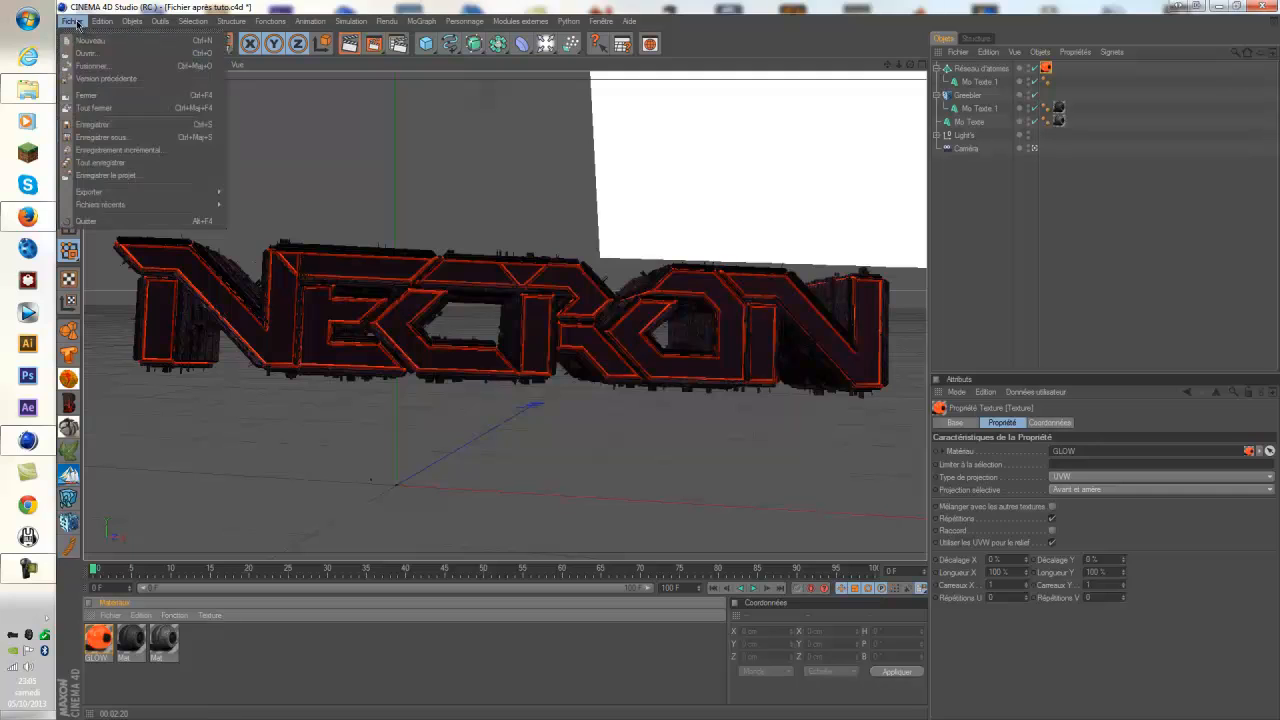
{"action": "left_click", "coordinate": [120, 131]}
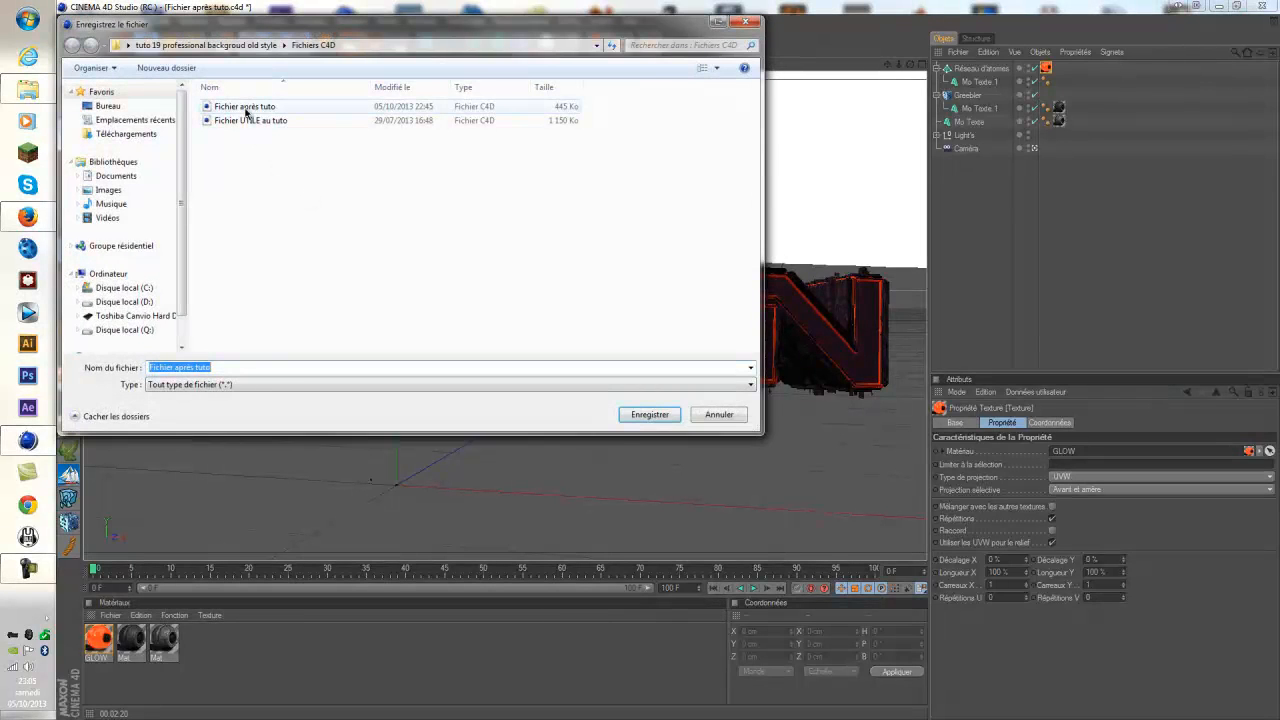
{"action": "left_click", "coordinate": [244, 110]}
{"action": "left_click", "coordinate": [645, 418]}
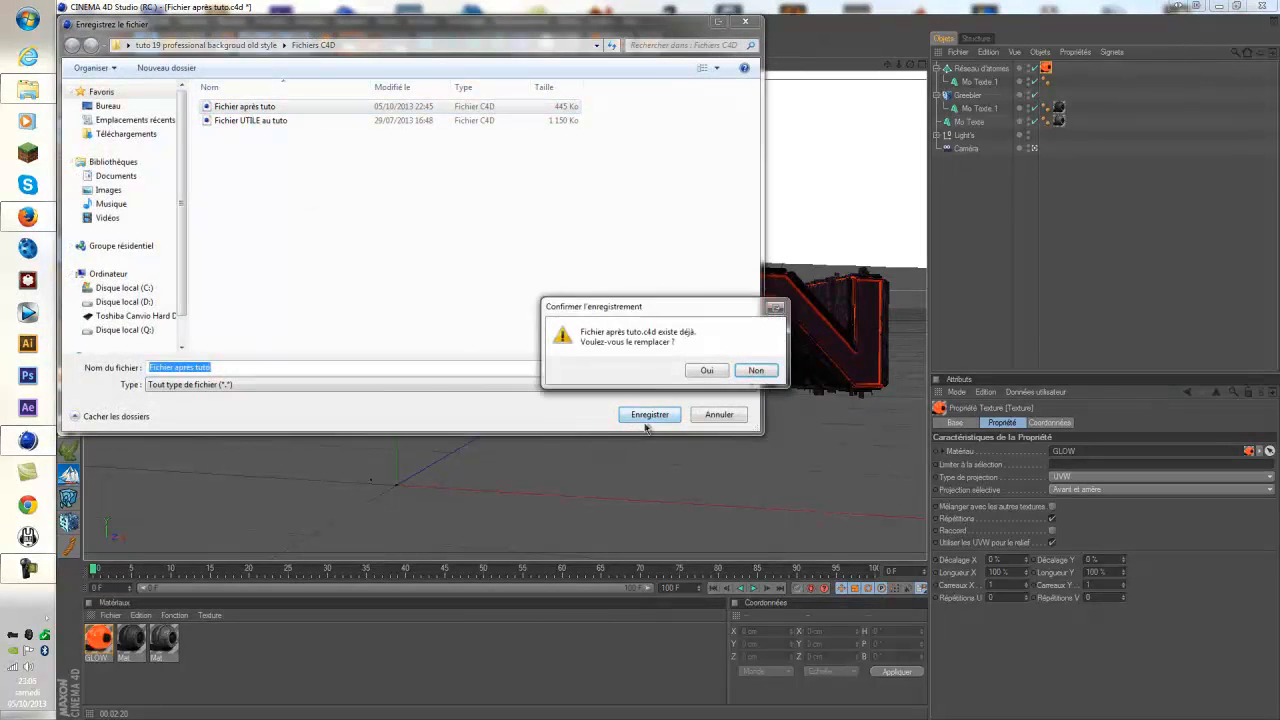
{"action": "left_click", "coordinate": [704, 374]}
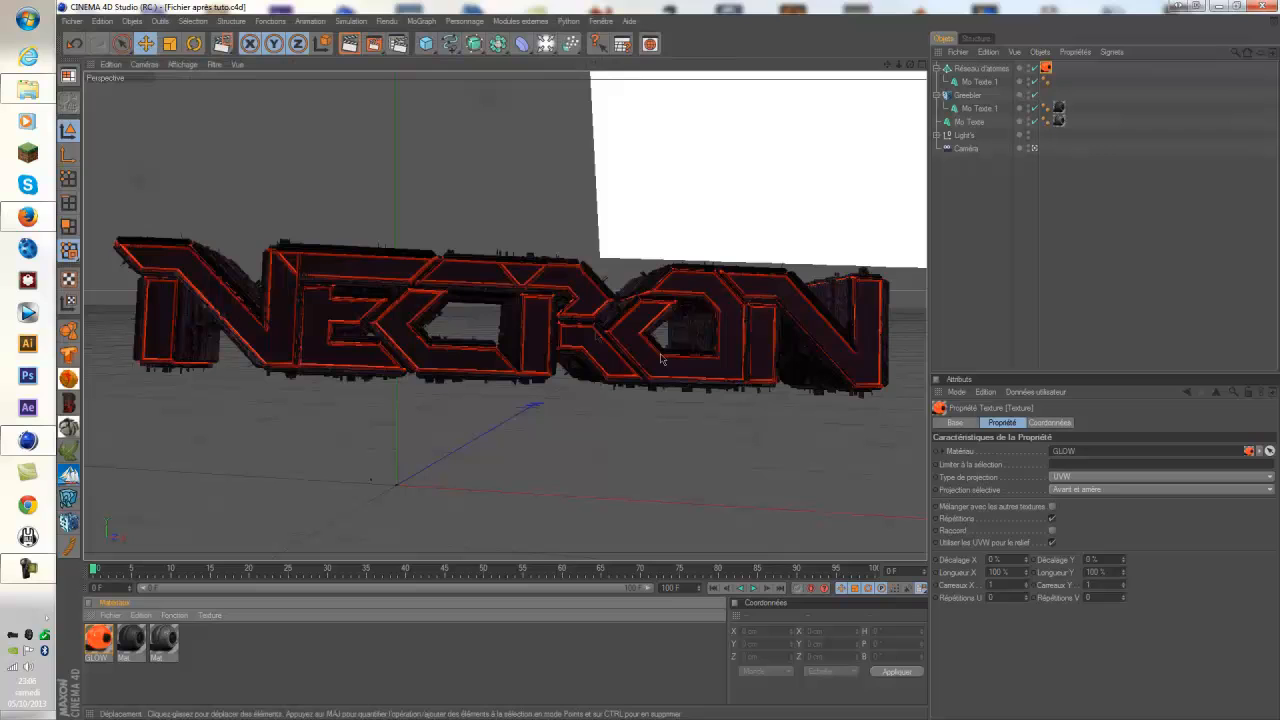
Render the scene to the Visualiseur, maximize its window and inspect the rendering text at 100% zoom.
{"action": "left_click", "coordinate": [373, 43]}
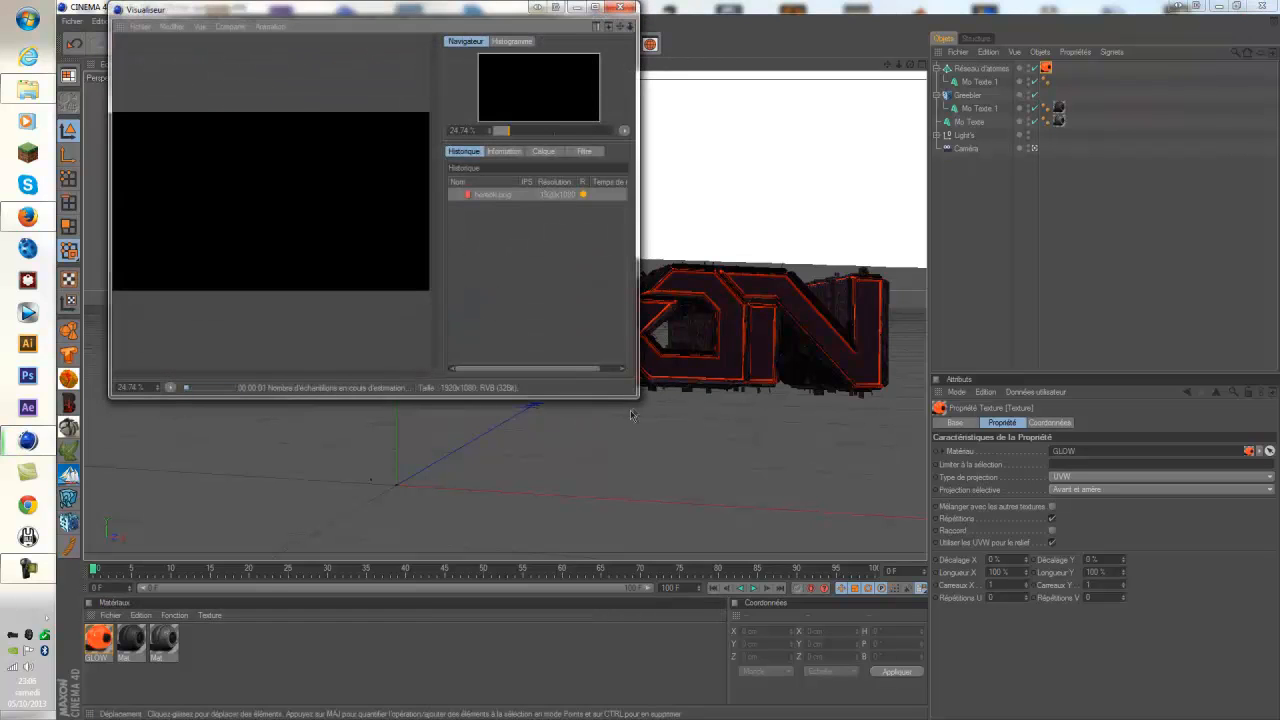
{"action": "left_click_drag", "start_coordinate": [637, 397], "coordinate": [937, 522]}
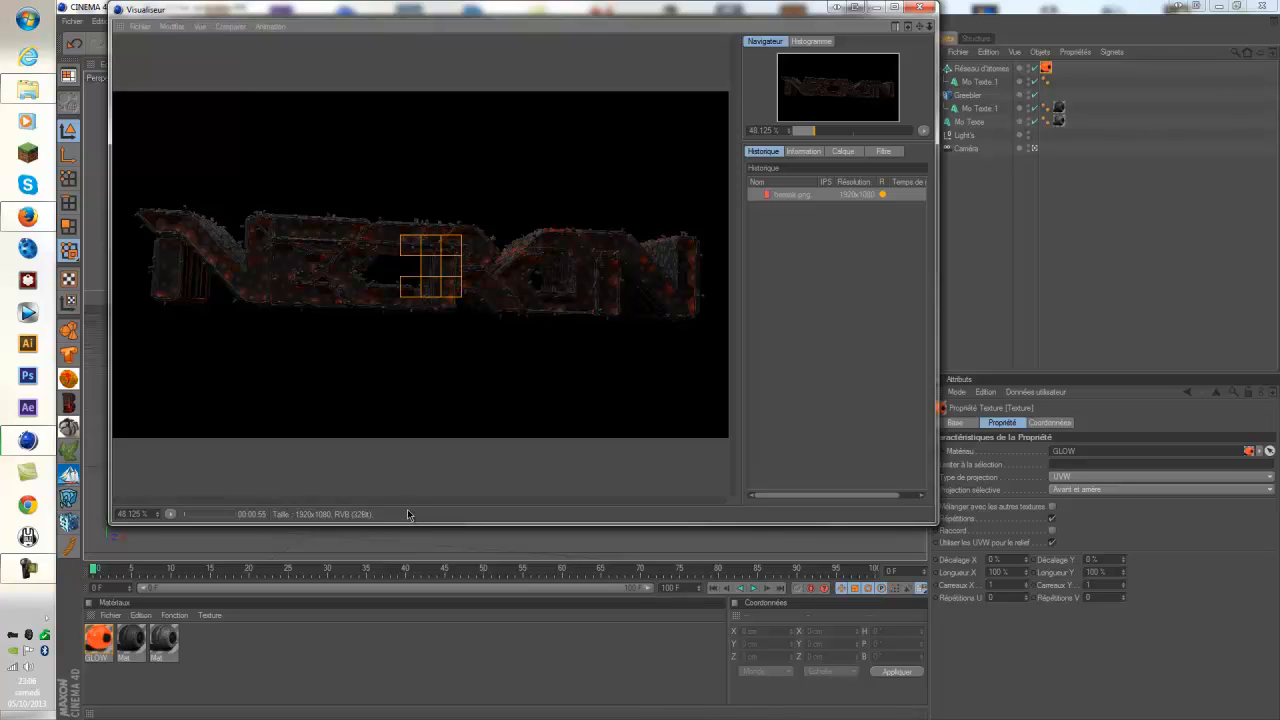
{"action": "left_click", "coordinate": [895, 8]}
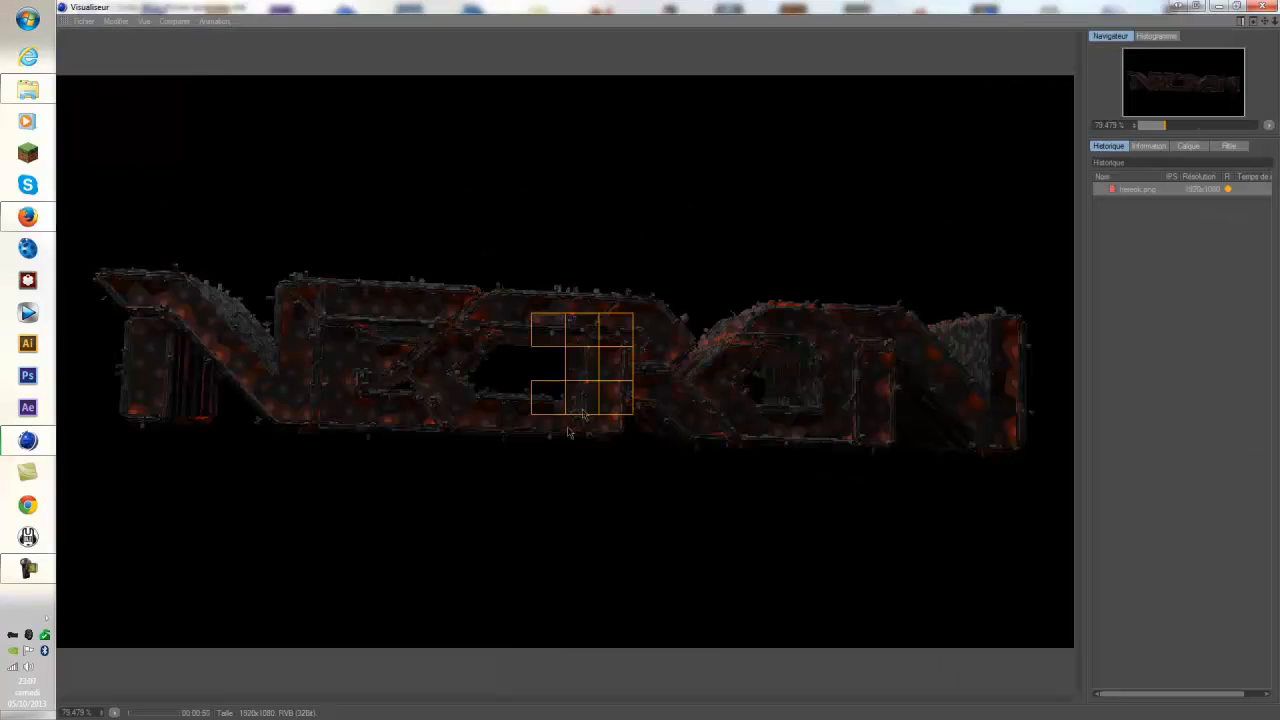
{"action": "left_click", "coordinate": [1268, 125]}
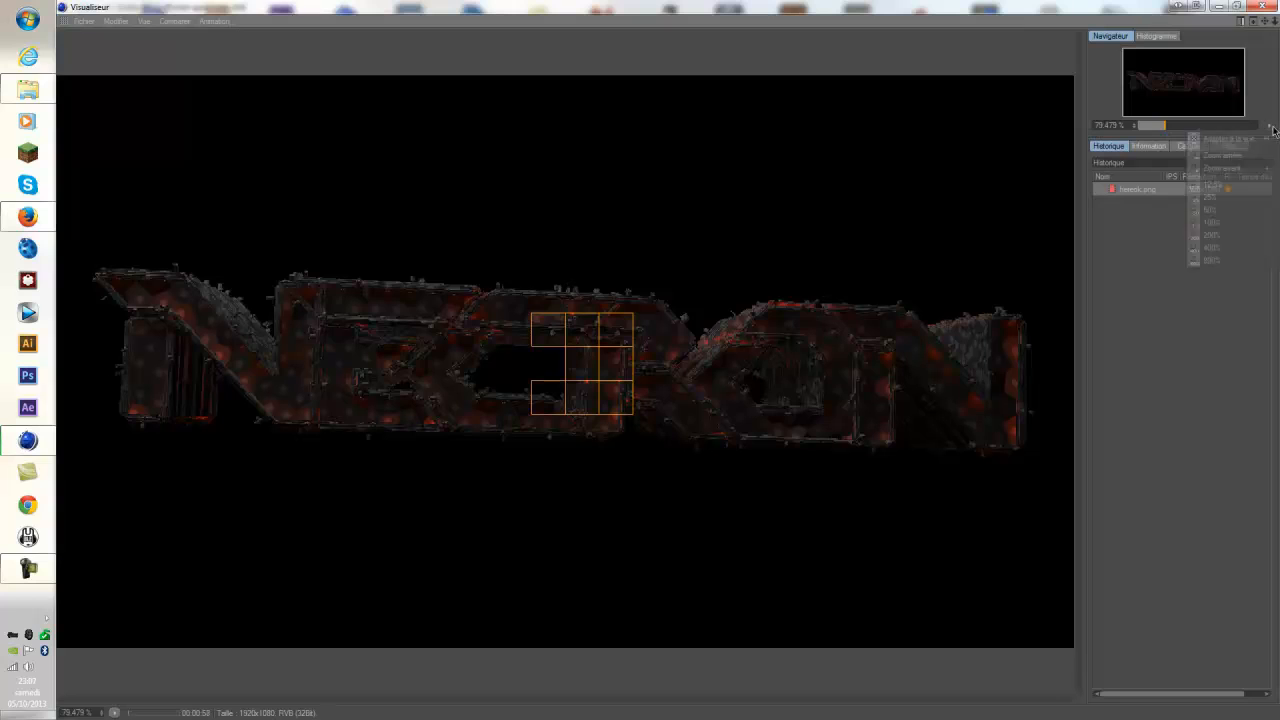
{"action": "left_click", "coordinate": [1226, 223]}
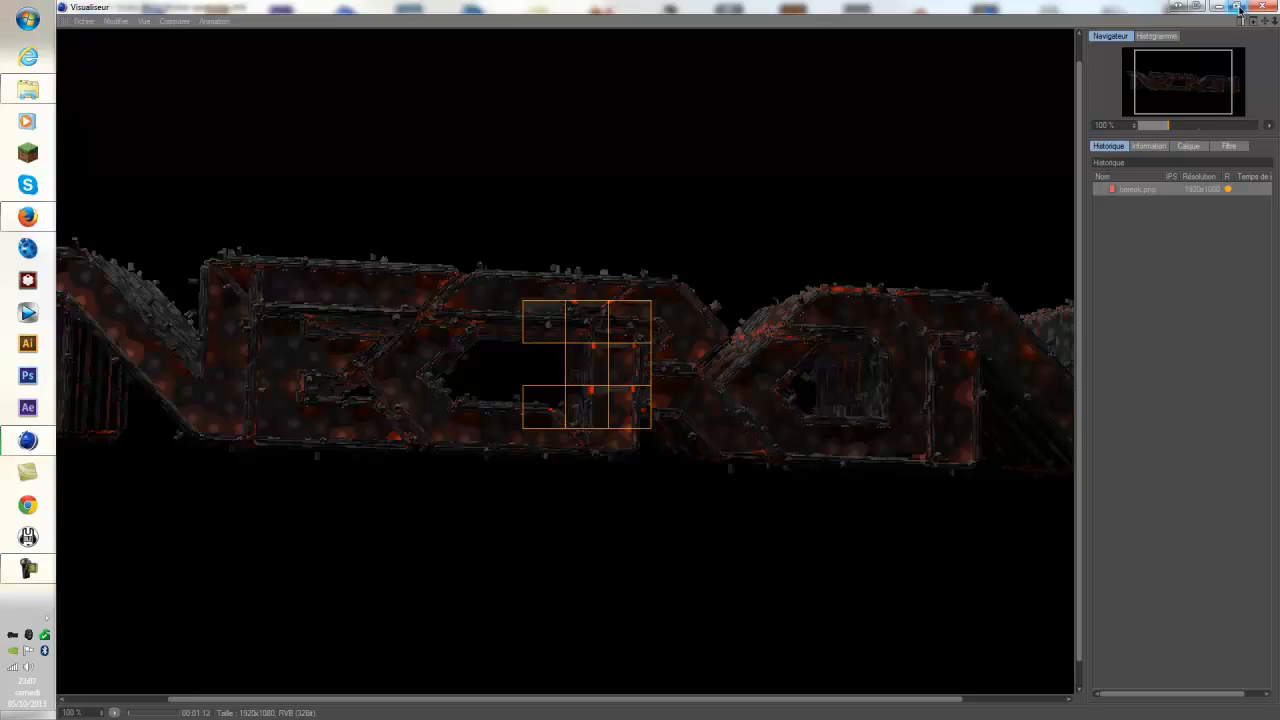
{"action": "left_click_drag", "start_coordinate": [509, 363], "coordinate": [611, 393]}
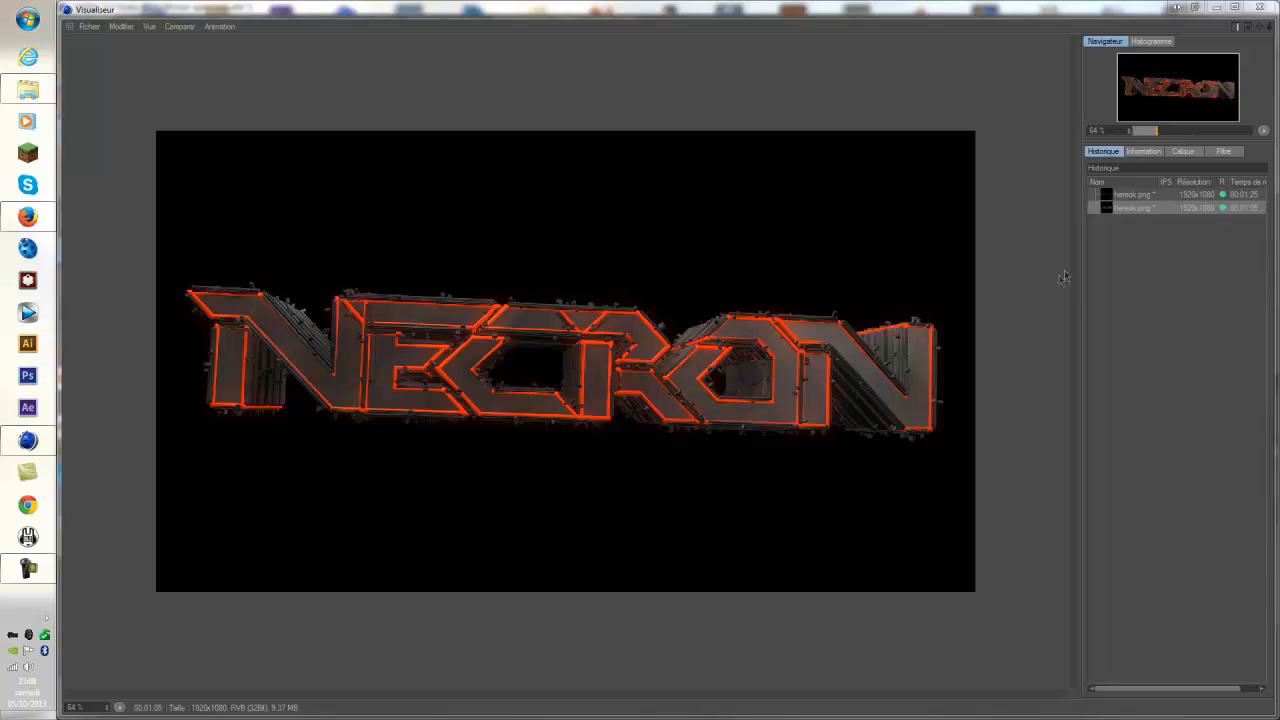
Compare the finished NECRON renders in the Visualiseur history by switching between their images.
{"action": "left_click", "coordinate": [1144, 196]}
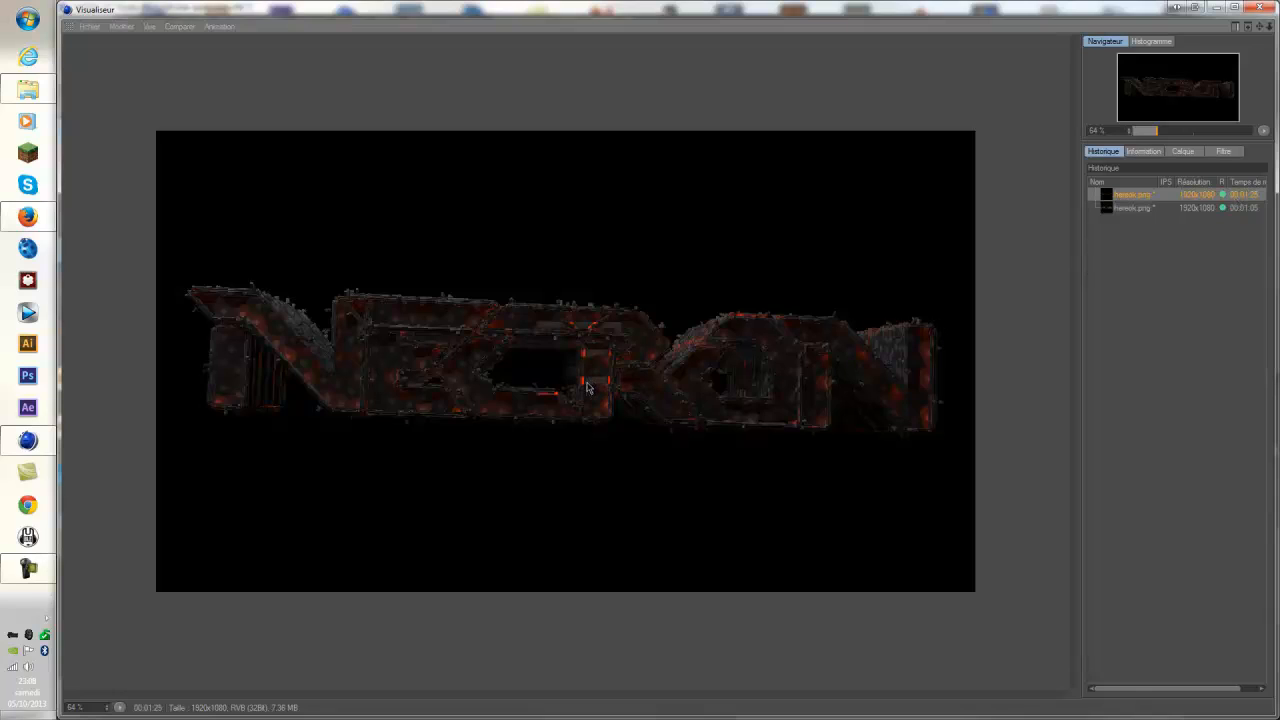
{"action": "left_click", "coordinate": [1158, 209]}
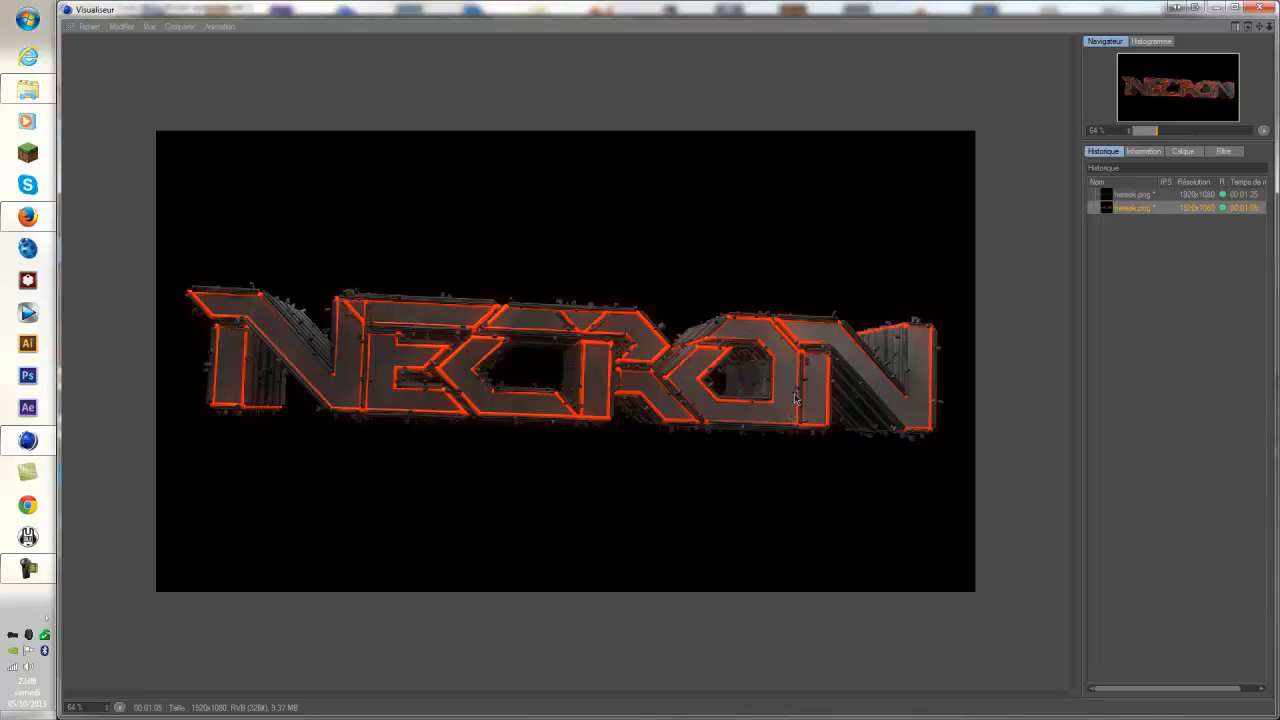
{"action": "left_click", "coordinate": [1120, 194]}
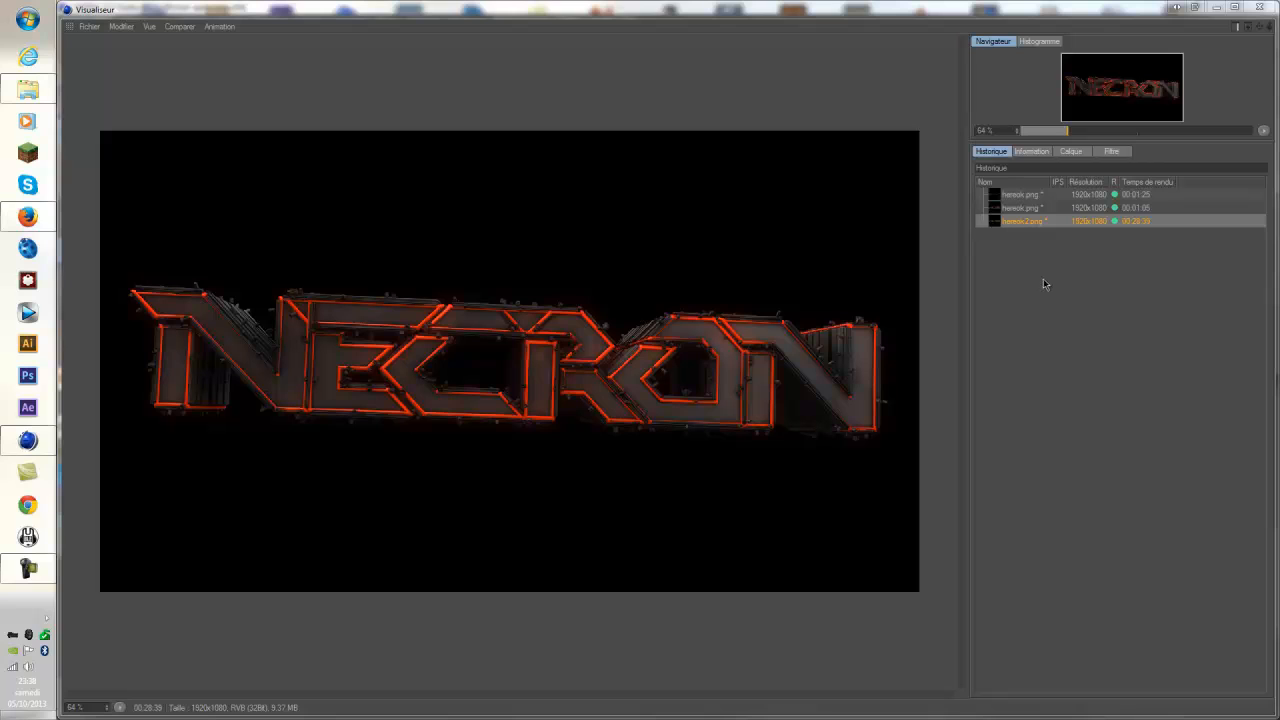
{"action": "left_click", "coordinate": [1018, 210]}
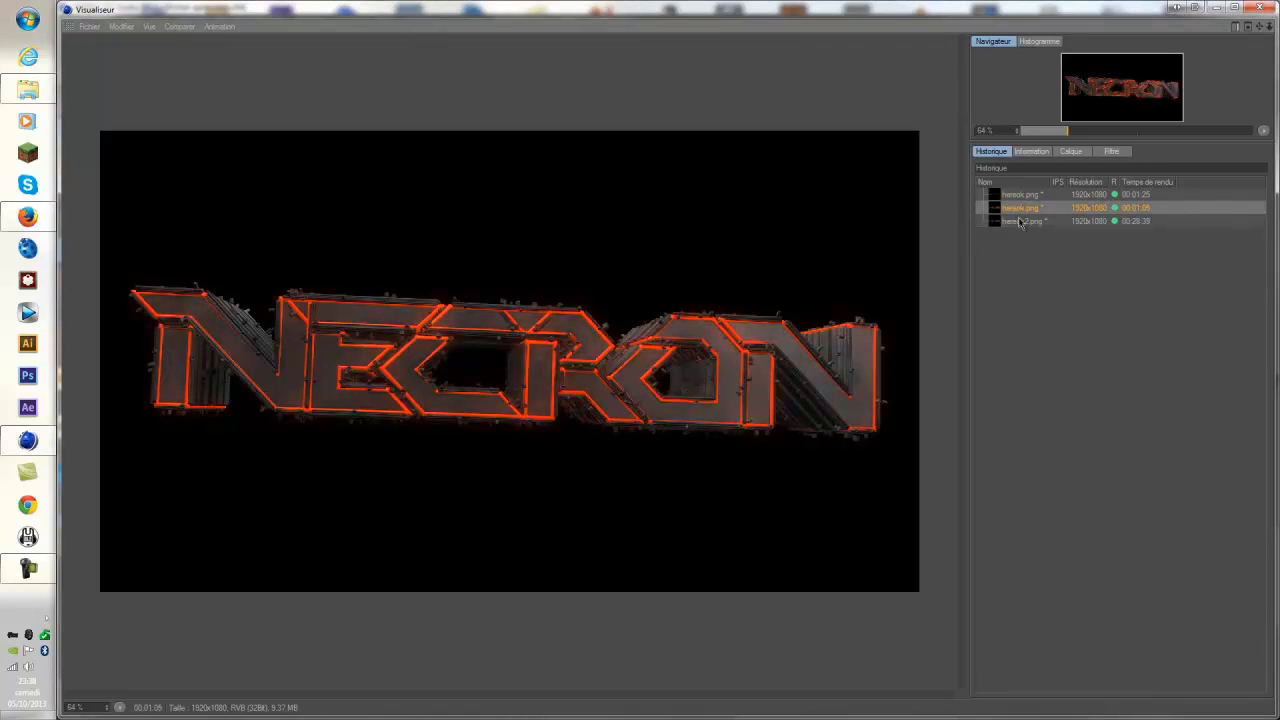
{"action": "left_click", "coordinate": [1021, 221]}
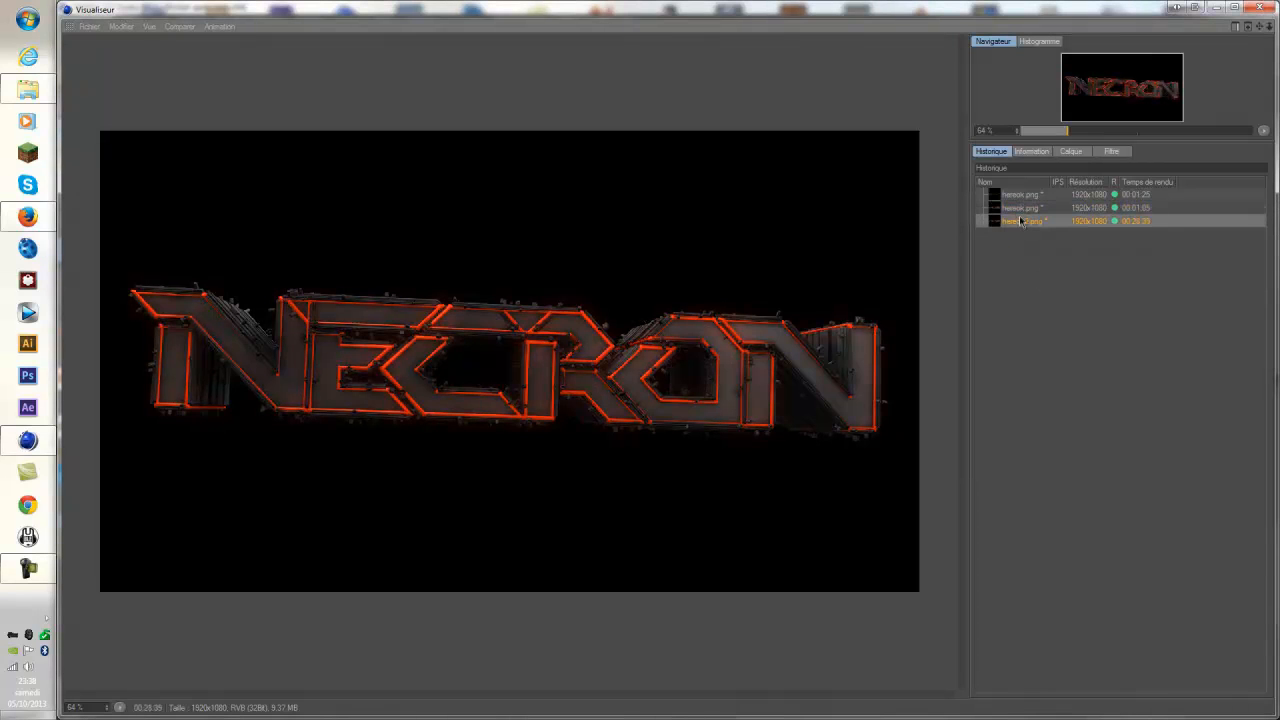
{"action": "left_click", "coordinate": [1020, 208]}
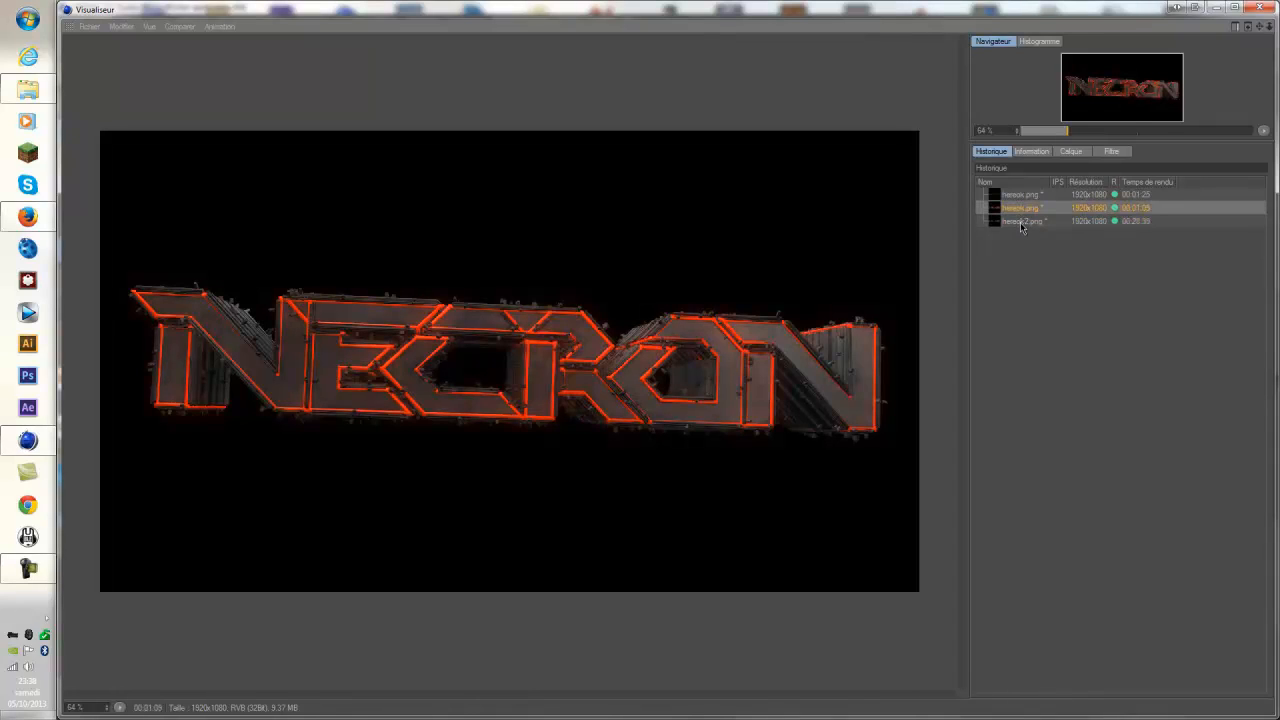
{"action": "left_click", "coordinate": [1023, 222]}
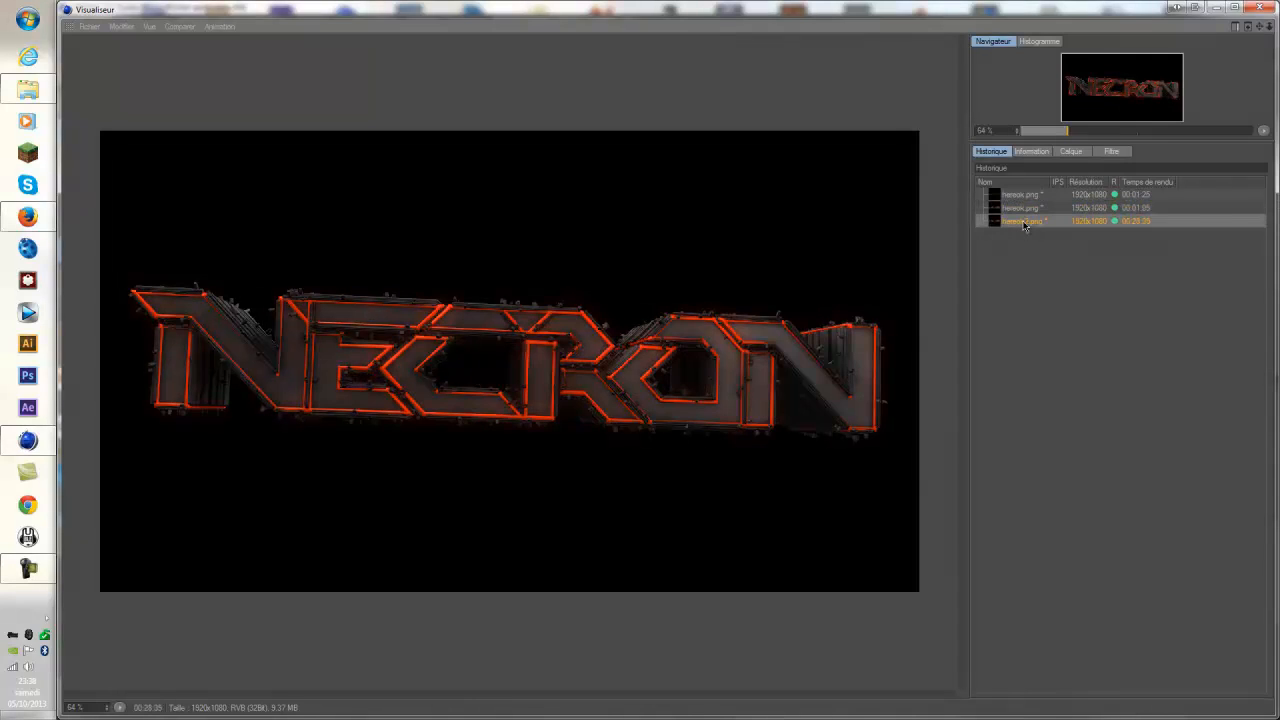
{"action": "left_click", "coordinate": [1021, 208]}
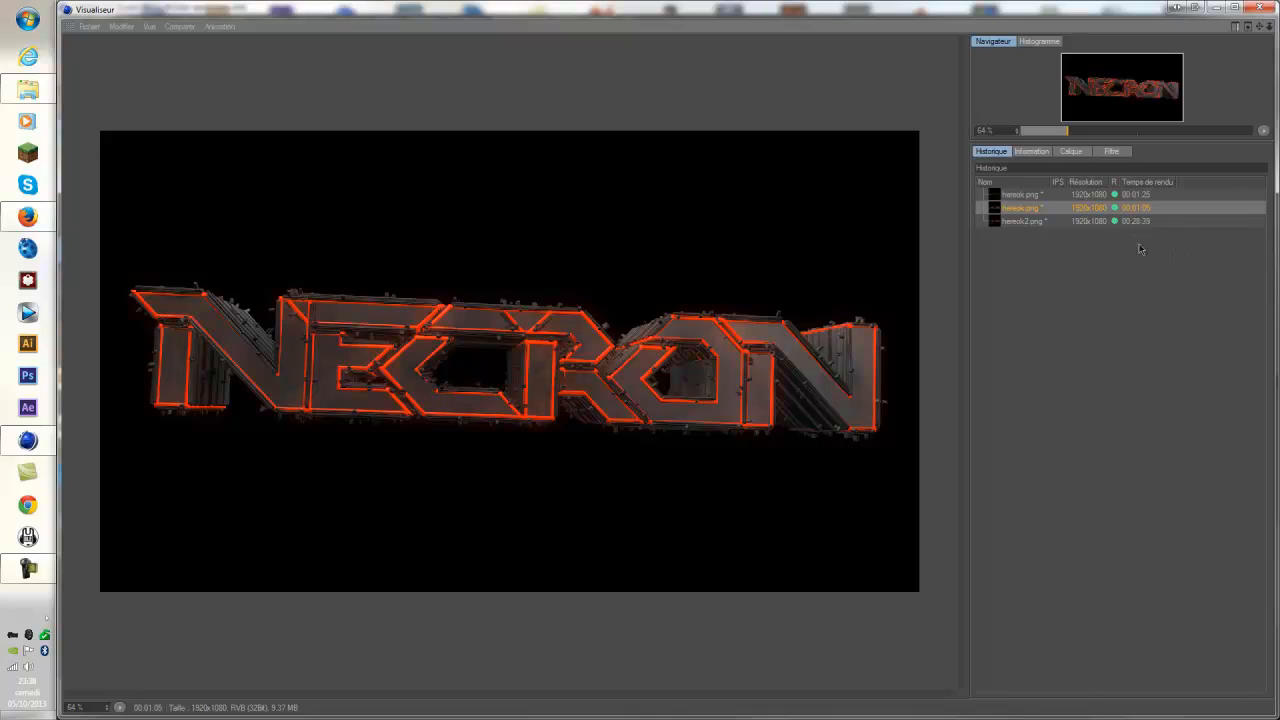
{"action": "left_click", "coordinate": [1104, 224]}
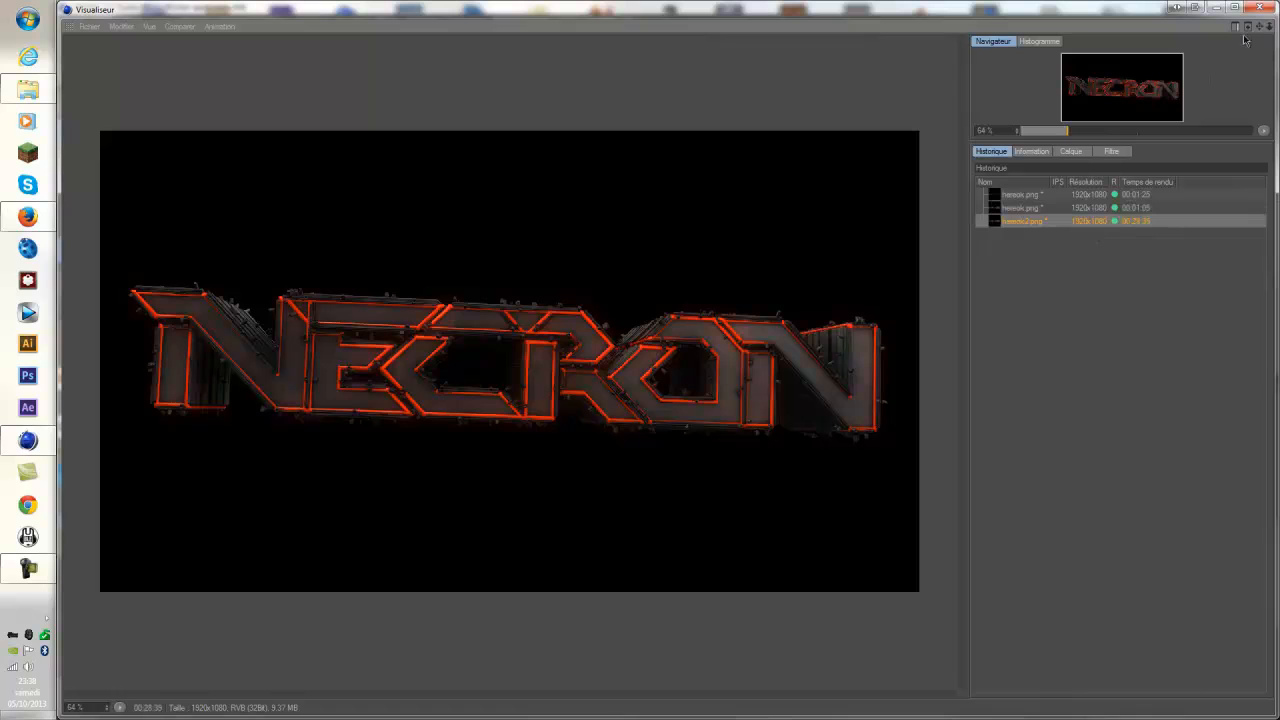
Close the render viewer and quit Cinema 4D without saving the changes to Fichier UTILE au tuto.c4d.
{"action": "left_click", "coordinate": [1259, 9]}
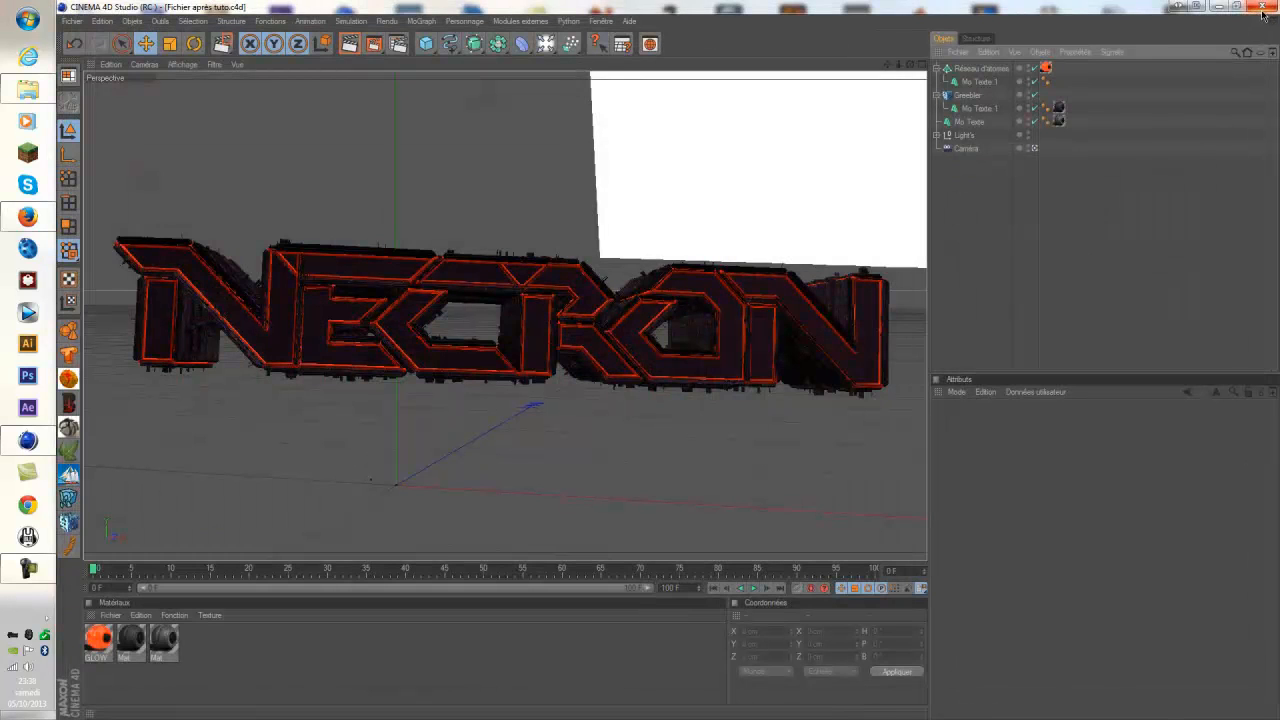
{"action": "left_click", "coordinate": [1263, 9]}
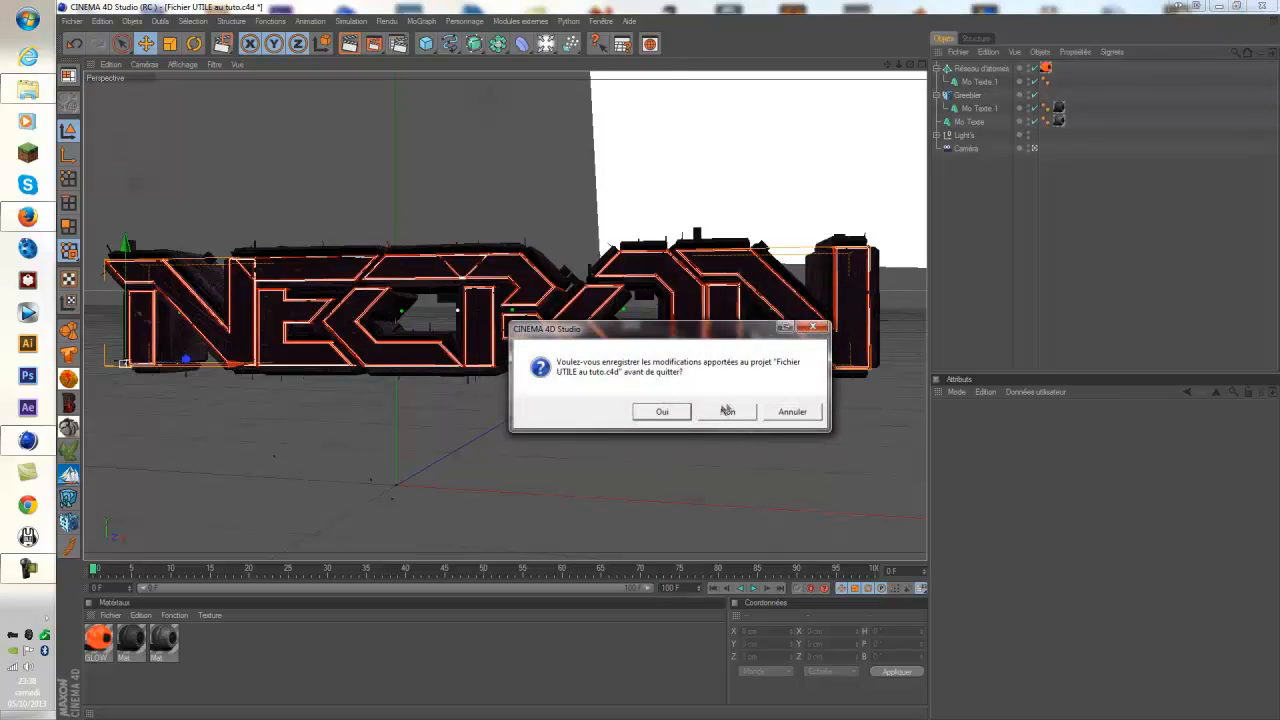
{"action": "left_click", "coordinate": [727, 411]}
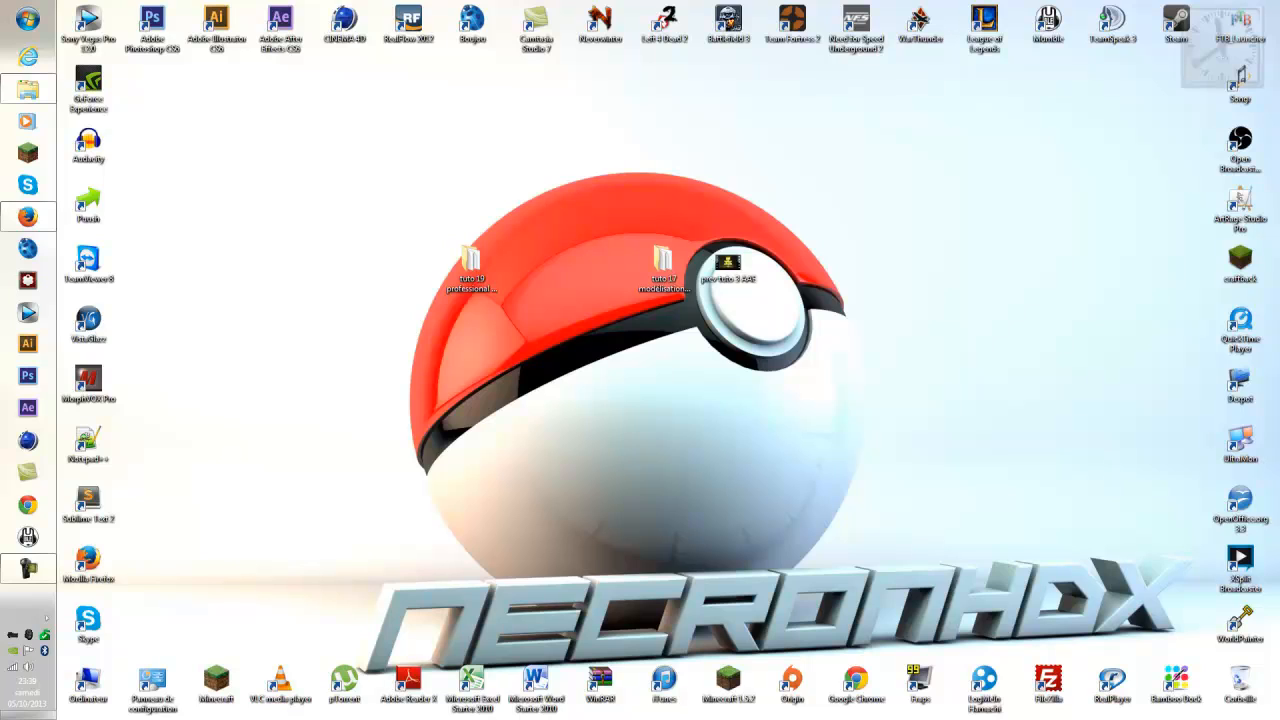
Open Fichier UTILE au tuto.psd in Photoshop and collapse its Background and NeCronHDx Exclusive GFX Pack layer groups.
{"action": "left_click_drag", "start_coordinate": [1202, 281], "coordinate": [1279, 300]}
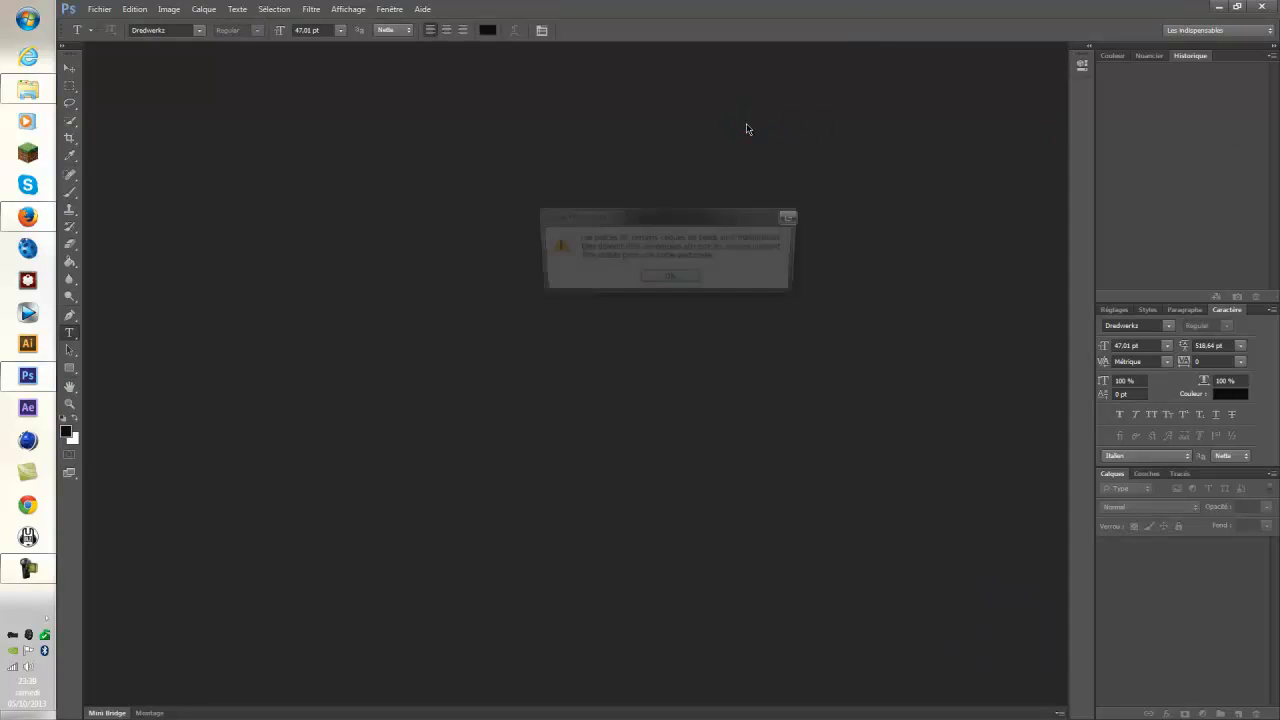
{"action": "left_click", "coordinate": [670, 283]}
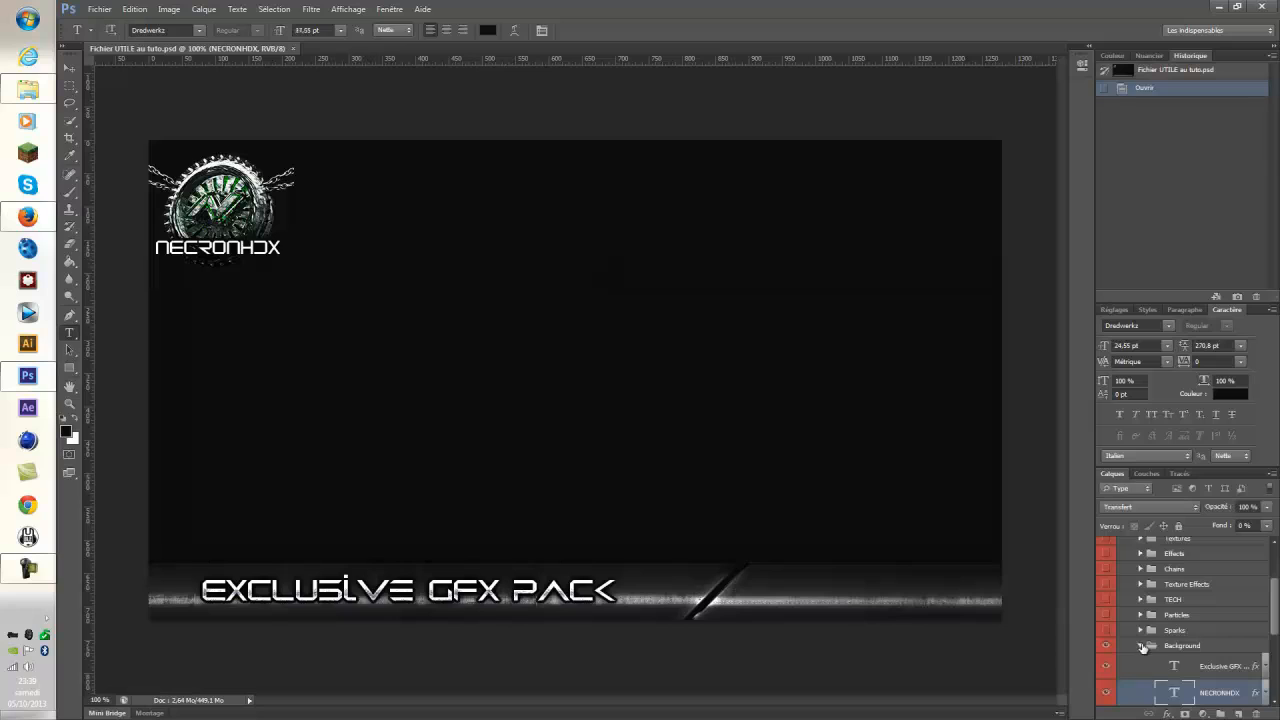
{"action": "left_click", "coordinate": [1143, 647]}
{"action": "scroll", "coordinate": [1152, 625], "scroll_direction": "up", "scroll_amount": 3}
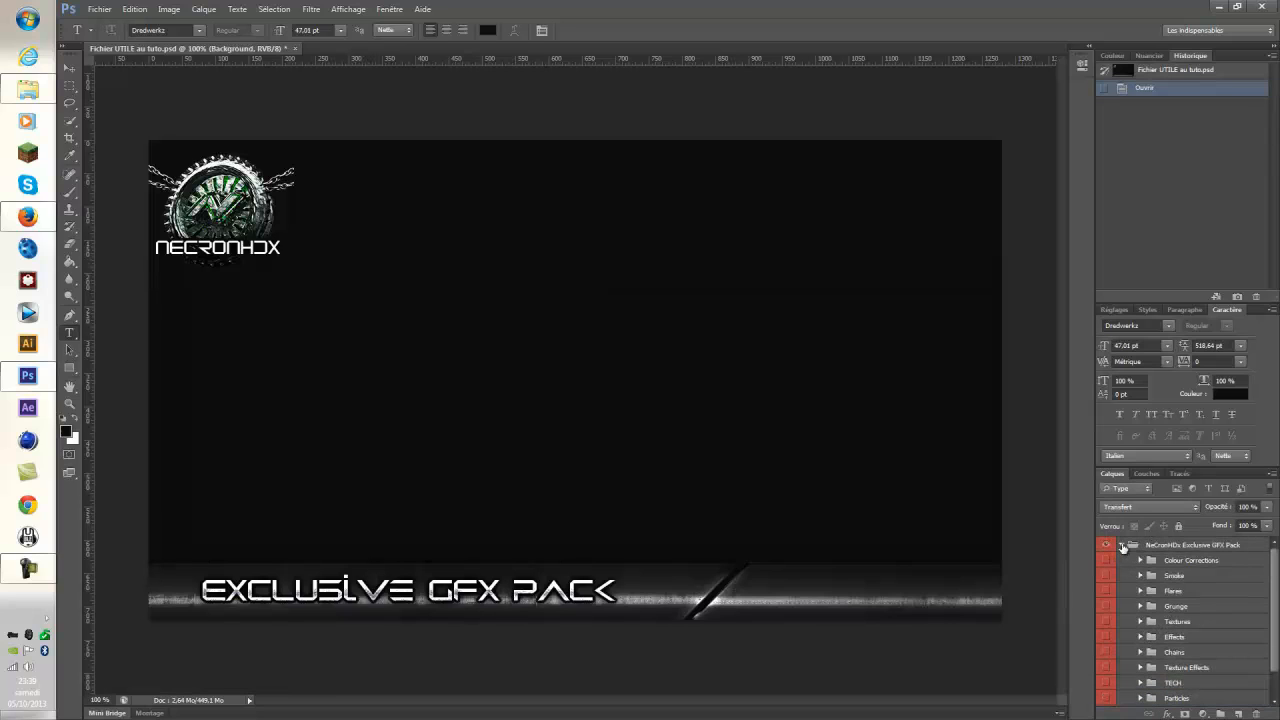
{"action": "left_click", "coordinate": [1122, 545]}
{"action": "left_click", "coordinate": [1153, 579]}
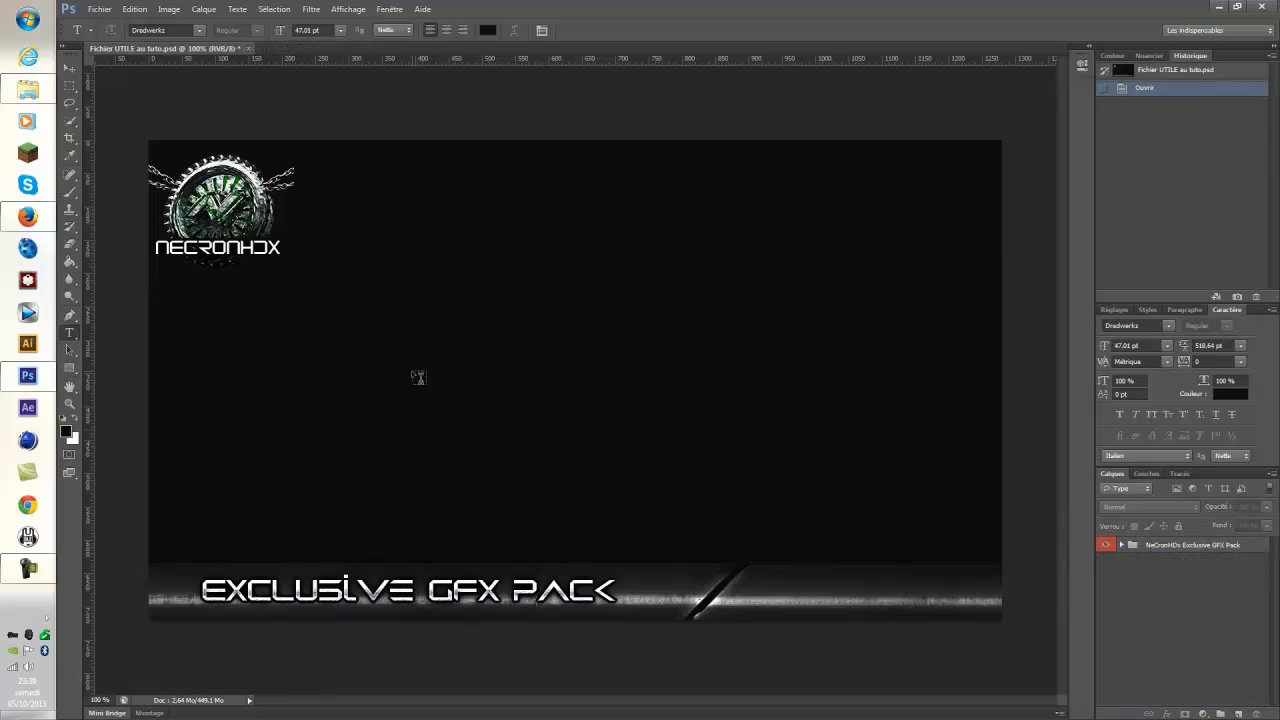
{"action": "left_click", "coordinate": [99, 10]}
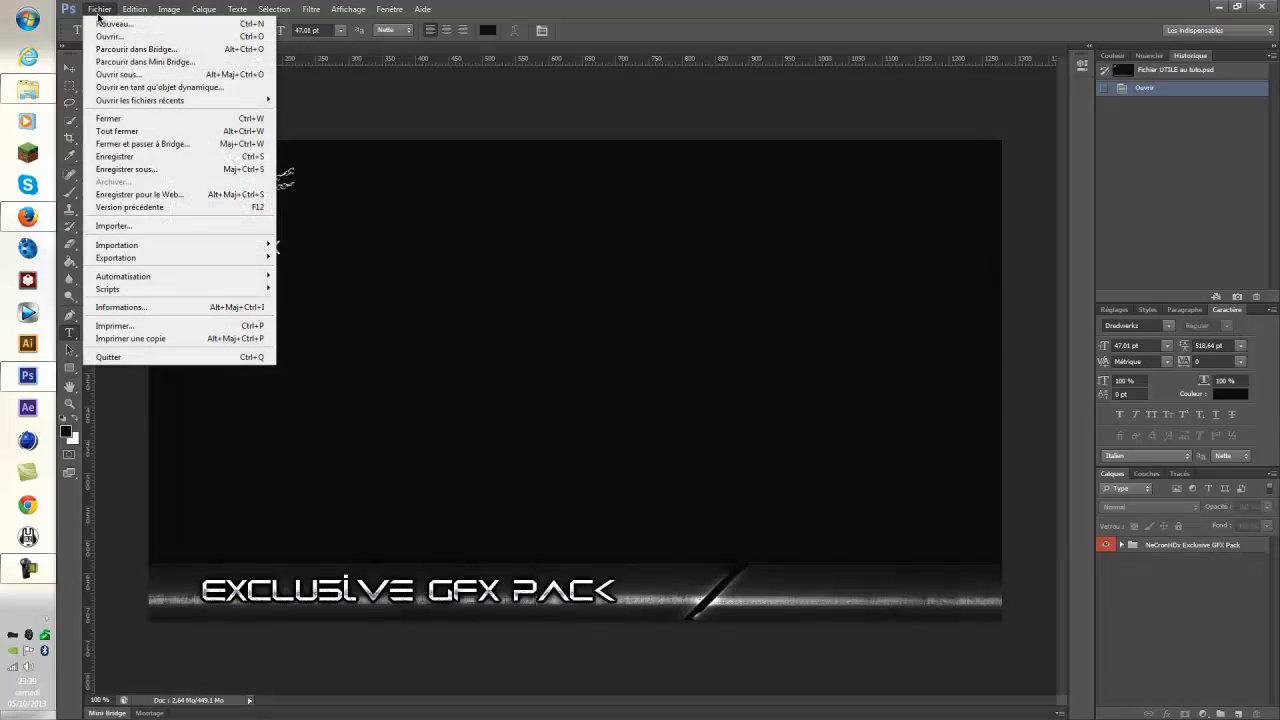
{"action": "left_click", "coordinate": [98, 12]}
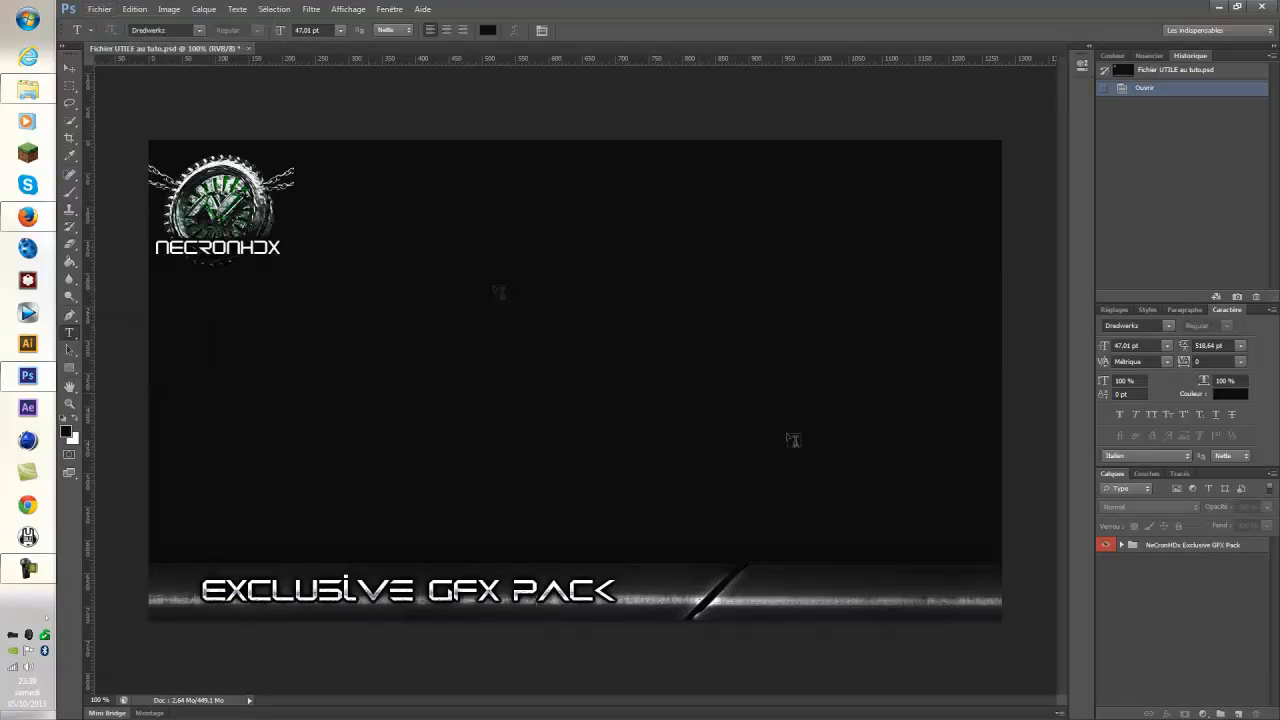
Expand the NeCronHDx Exclusive GFX Pack group and look through its subgroups, including the contents of Texture Effects.
{"action": "left_click", "coordinate": [1127, 548]}
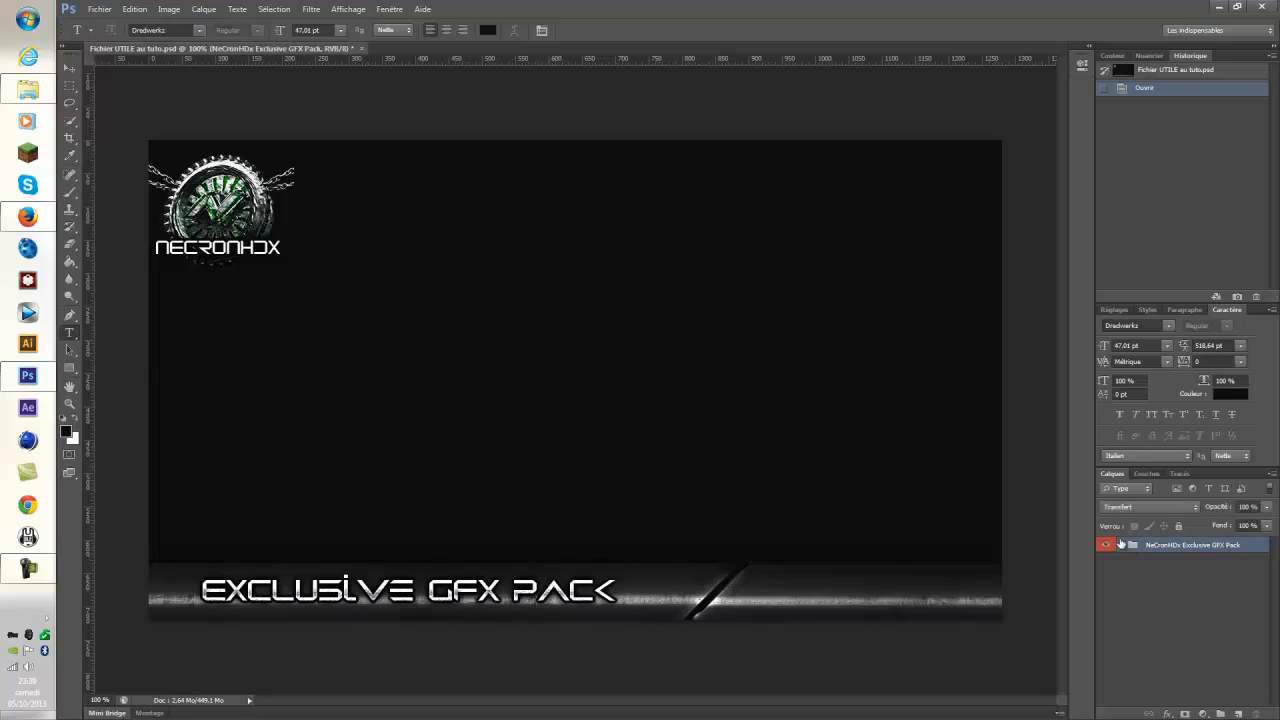
{"action": "left_click", "coordinate": [1122, 545]}
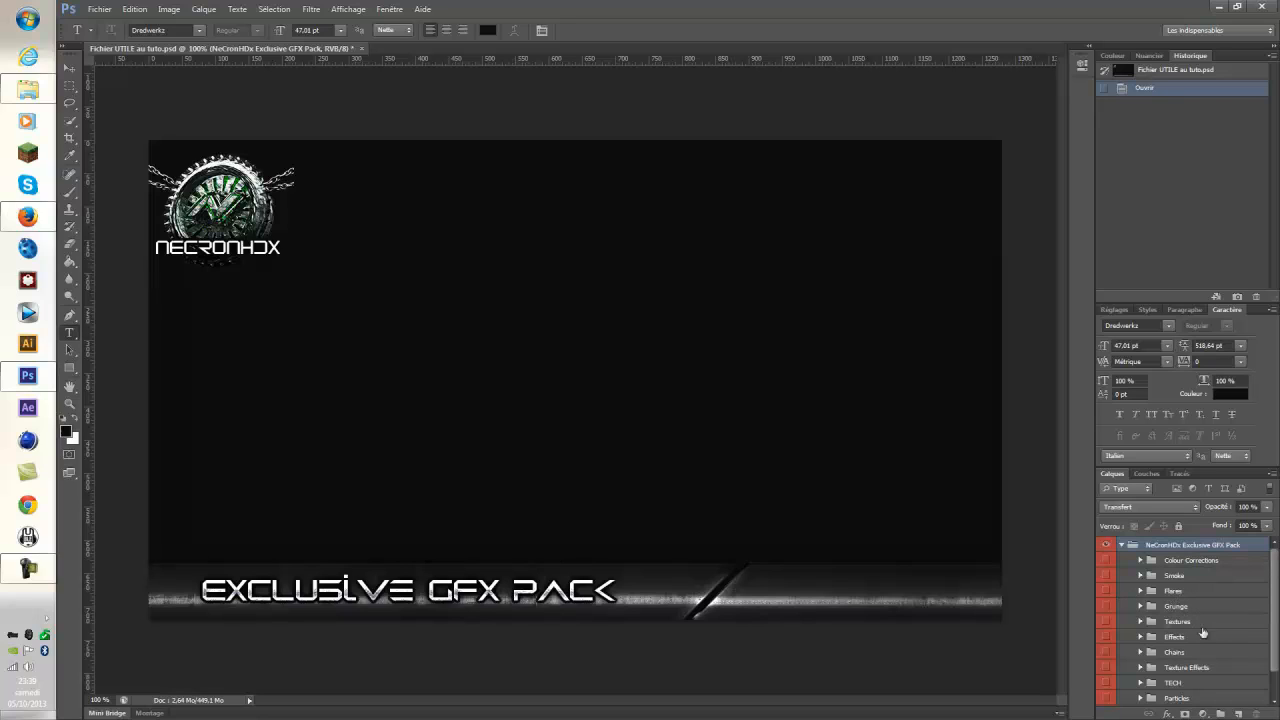
{"action": "scroll", "coordinate": [1216, 640], "scroll_direction": "down", "scroll_amount": 1}
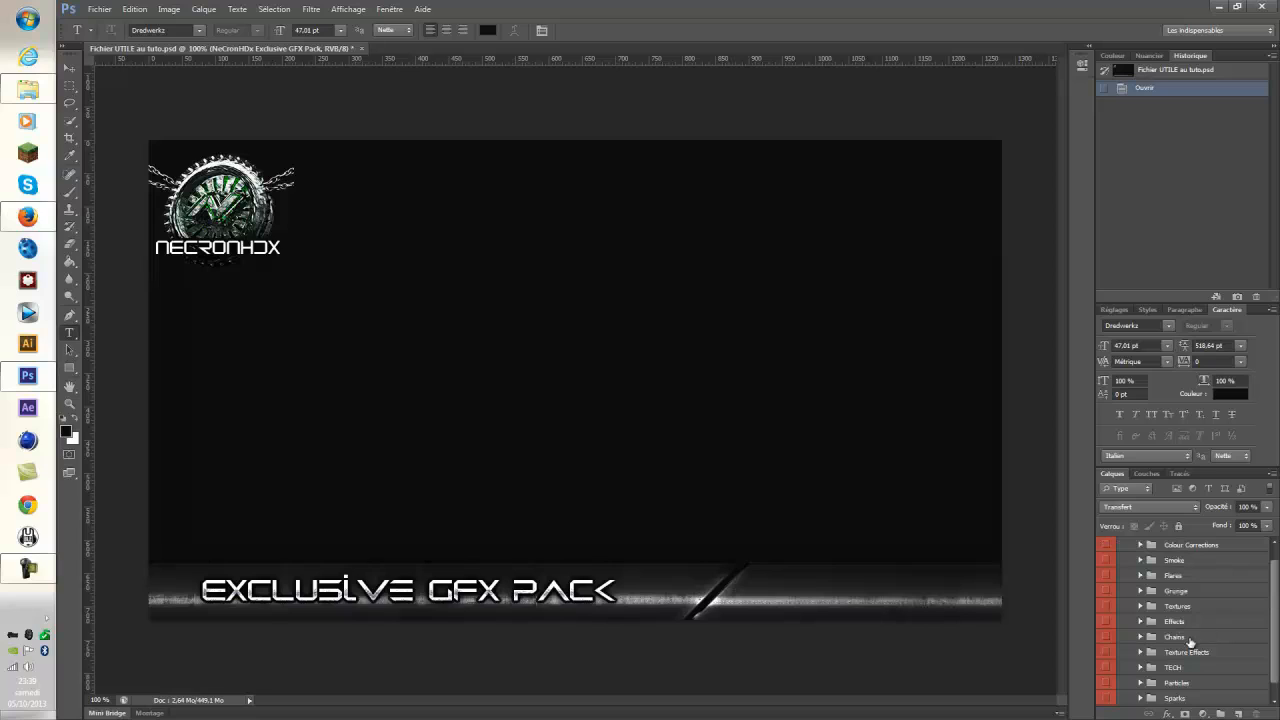
{"action": "scroll", "coordinate": [1227, 649], "scroll_direction": "down", "scroll_amount": 1}
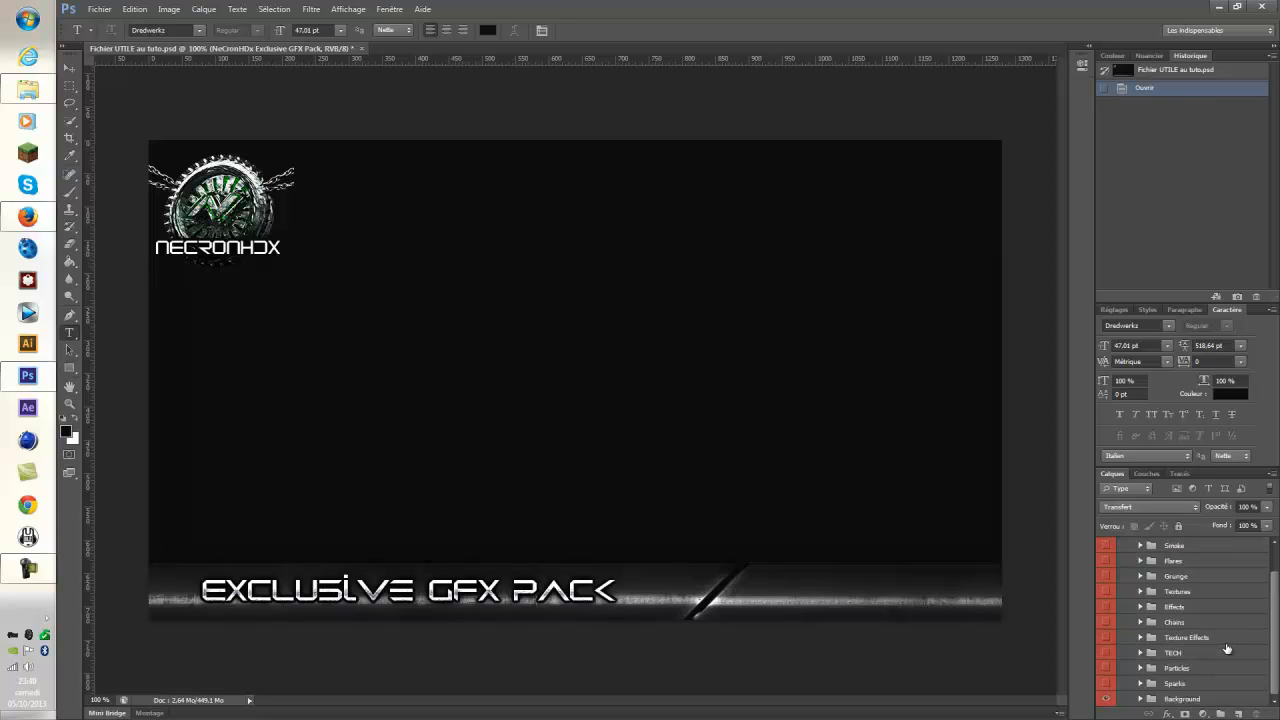
{"action": "left_click", "coordinate": [1140, 638]}
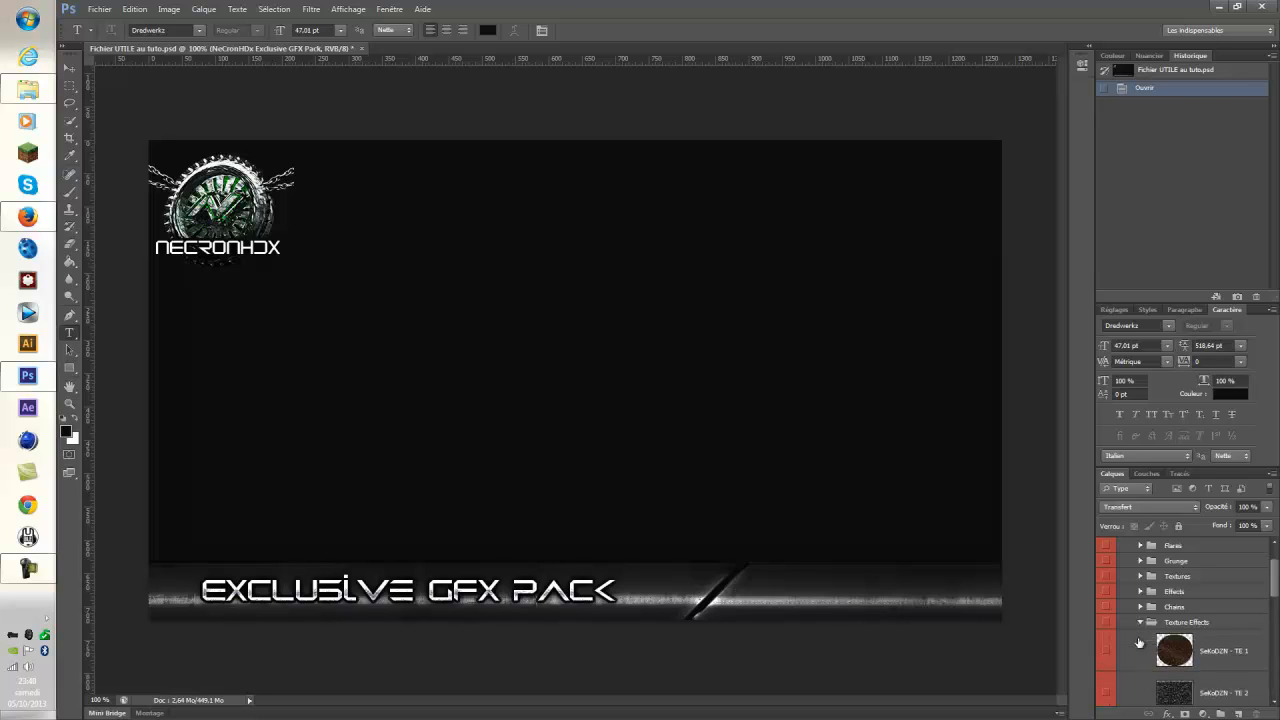
{"action": "scroll", "coordinate": [1139, 643], "scroll_direction": "down", "scroll_amount": 2}
{"action": "scroll", "coordinate": [1141, 643], "scroll_direction": "up", "scroll_amount": 4}
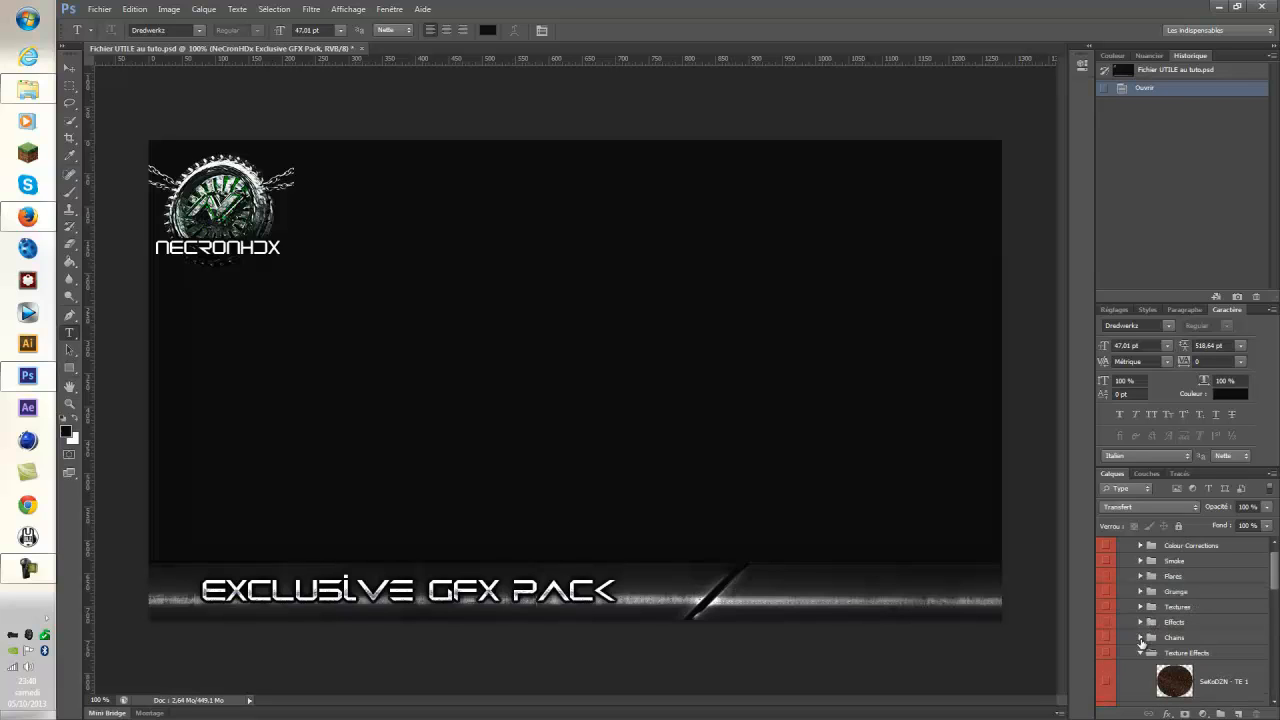
{"action": "left_click", "coordinate": [1140, 652]}
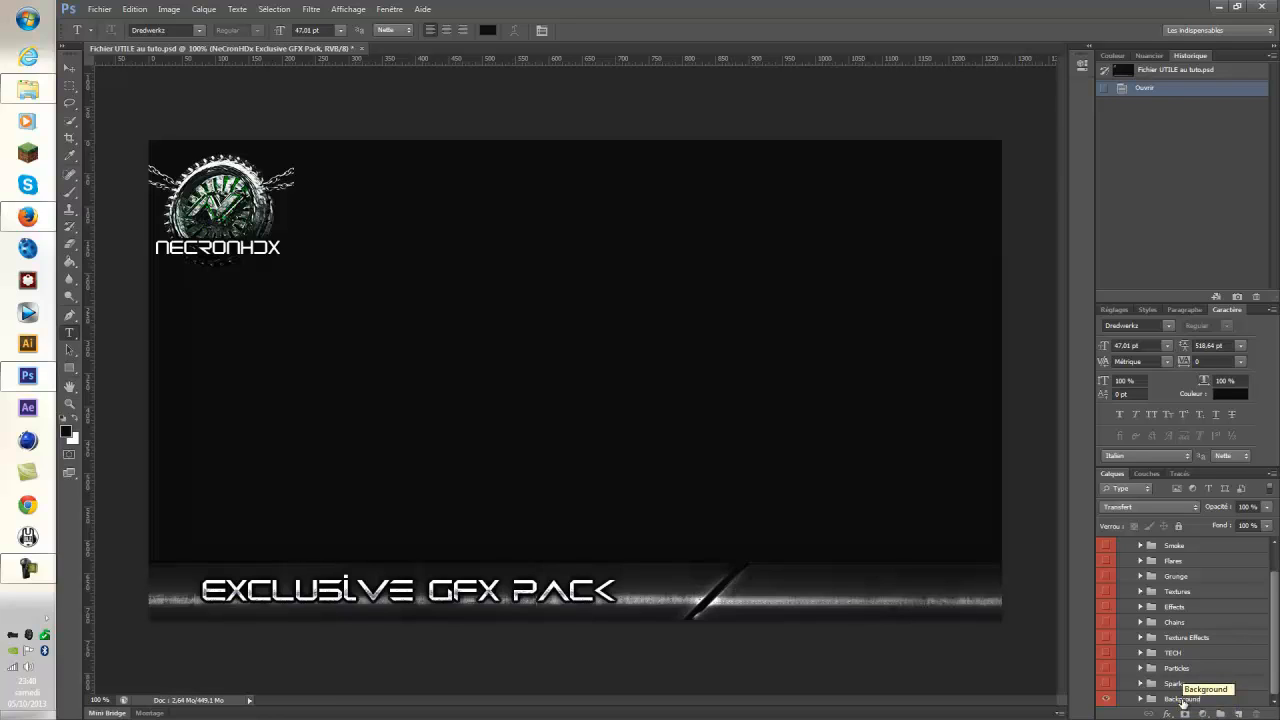
Create a new document 1920 pixels wide and 1080 pixels high with a transparent background.
{"action": "left_click", "coordinate": [101, 10]}
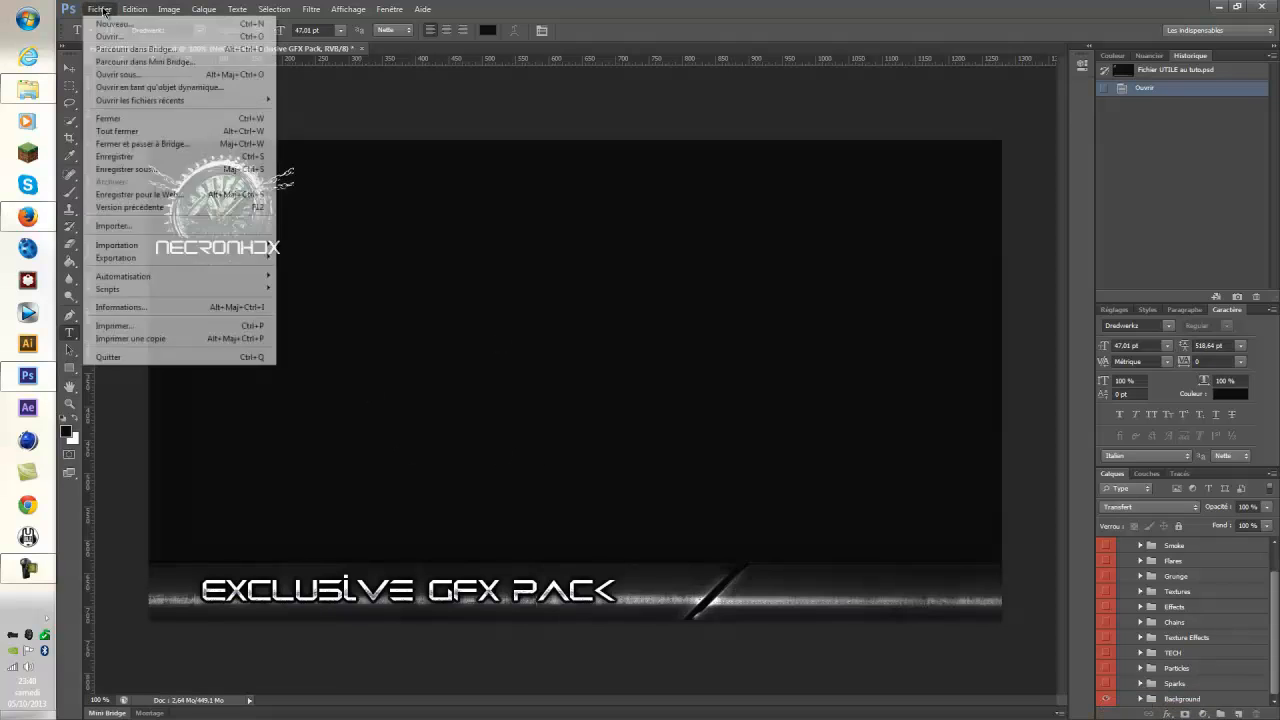
{"action": "left_click", "coordinate": [113, 24]}
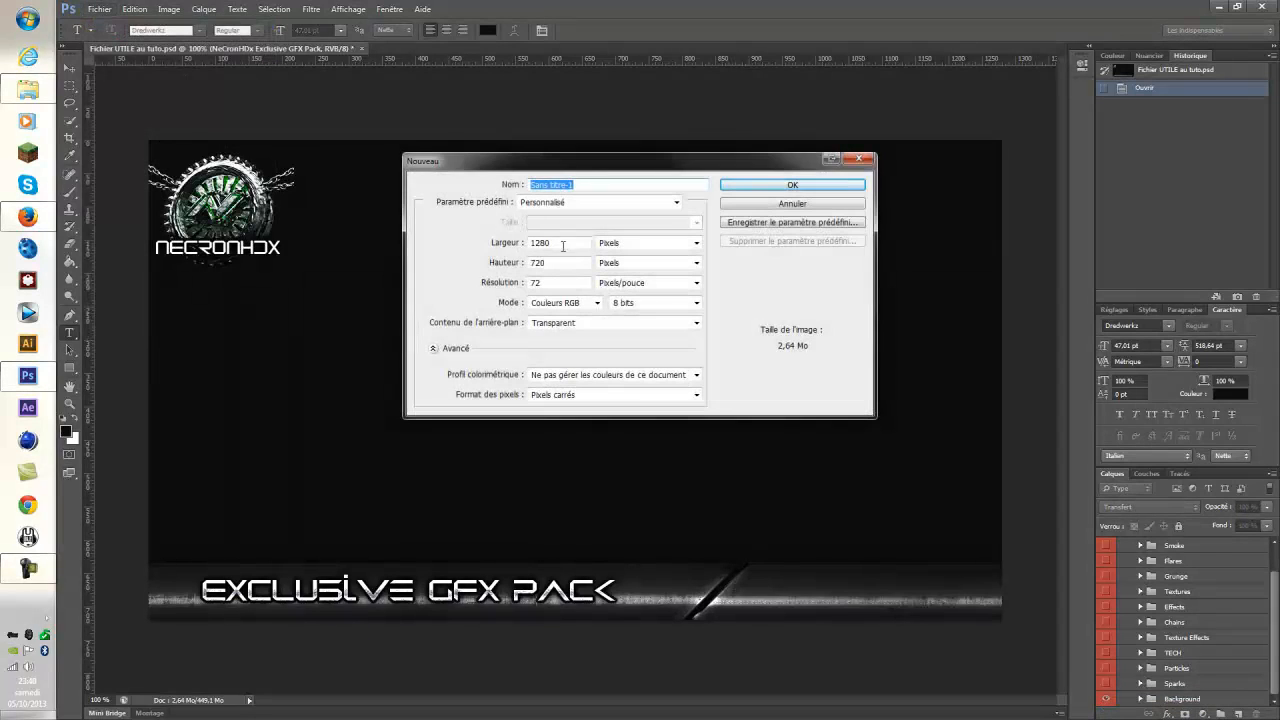
{"action": "double_click", "coordinate": [563, 246]}
{"action": "type", "text": "1920"}
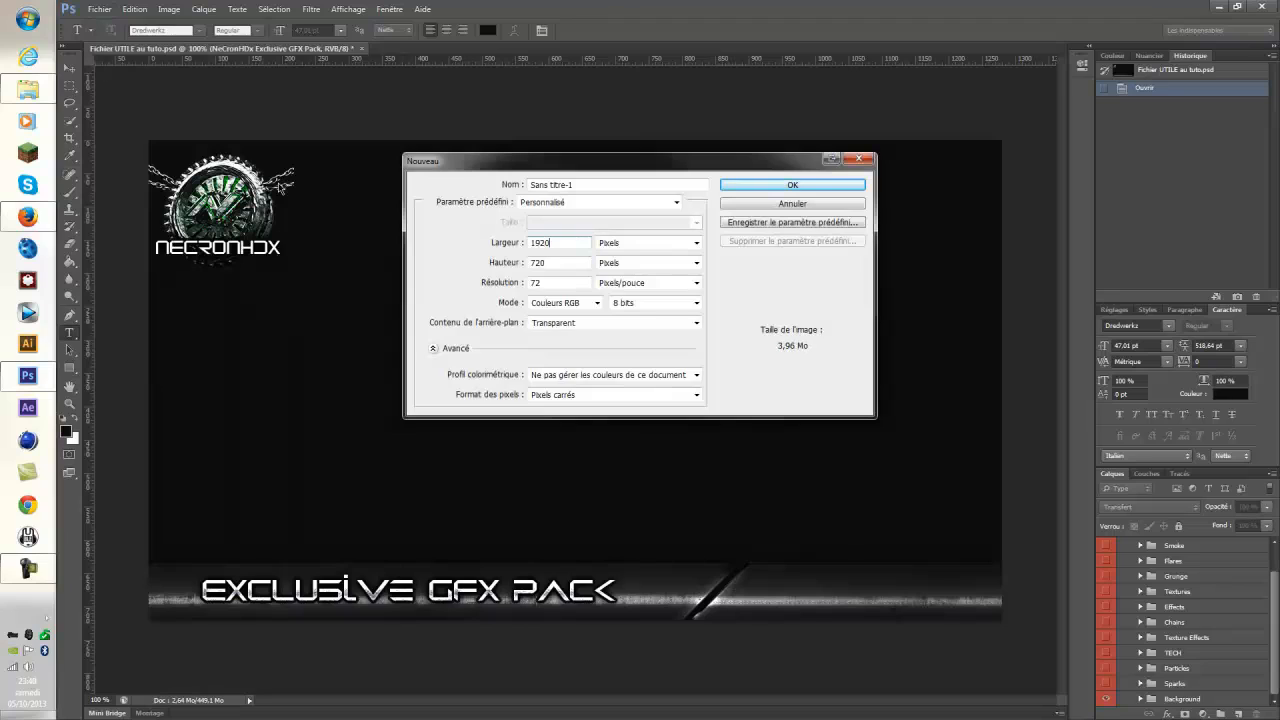
{"action": "key", "text": "Tab"}
{"action": "key", "text": "Tab"}
{"action": "type", "text": "1080"}
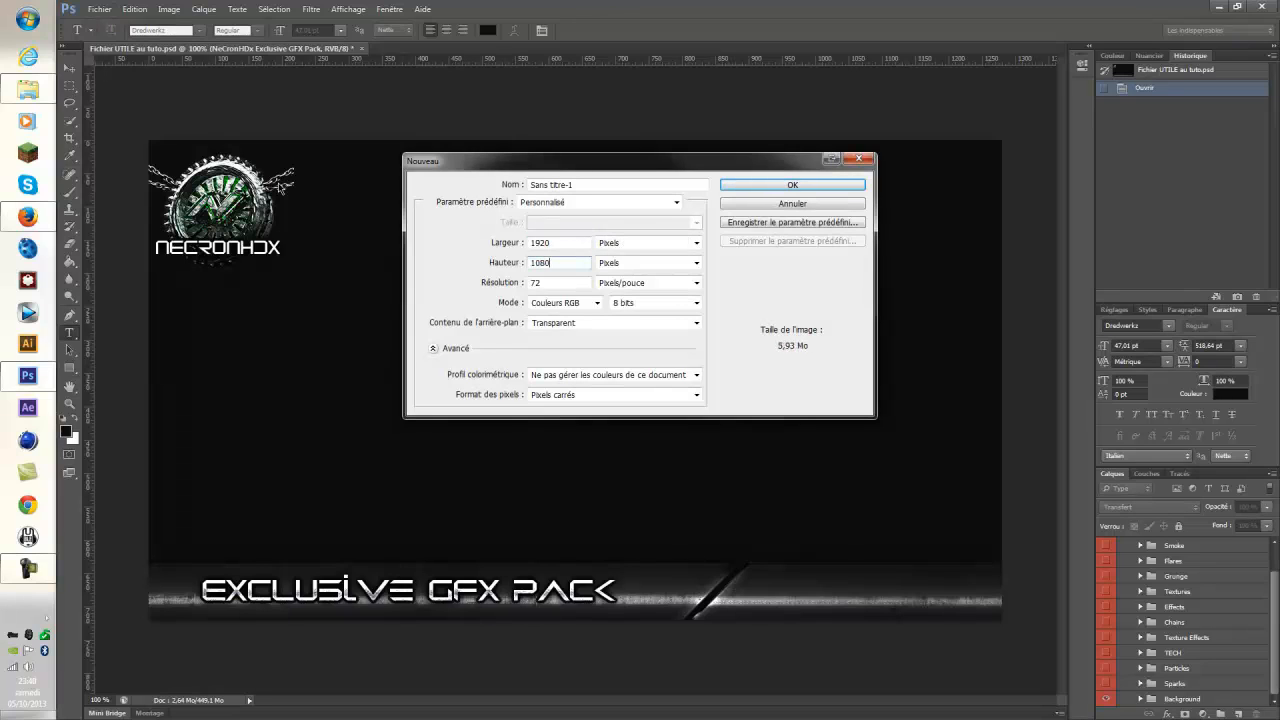
{"action": "left_click", "coordinate": [818, 187]}
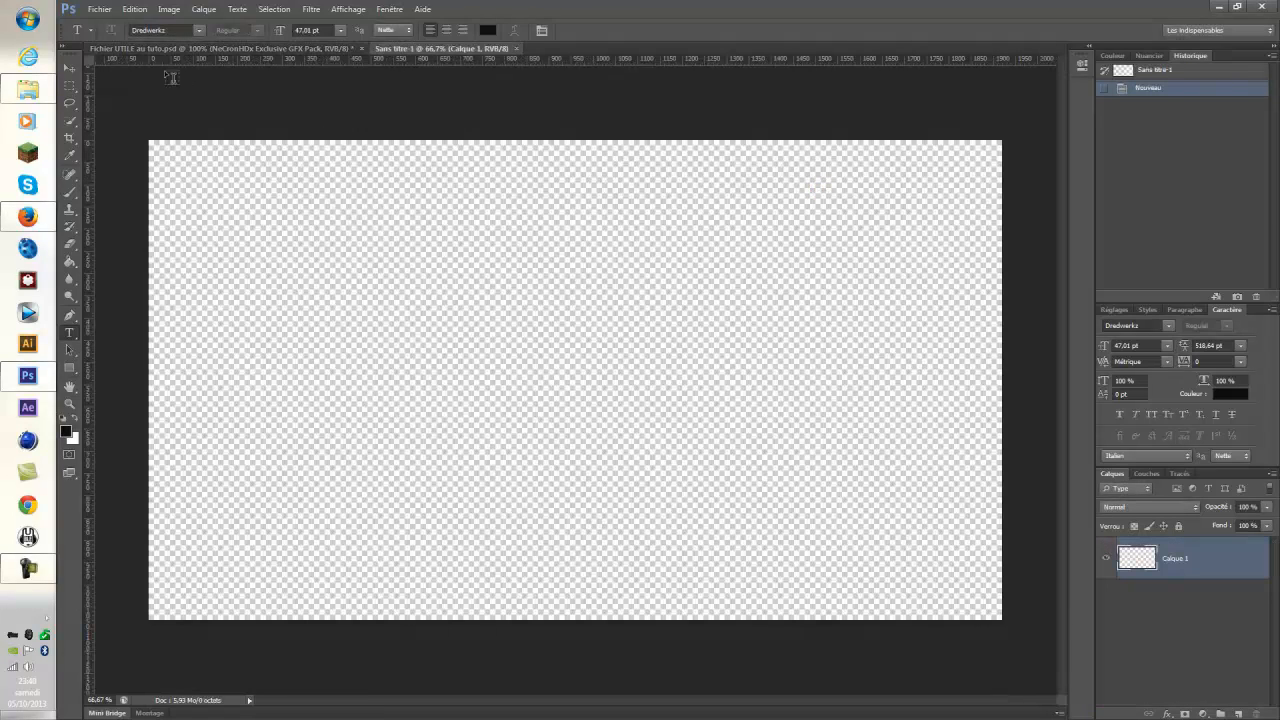
Detach the GFX pack document and copy its Colour Corrections, Flares, Chains, TECH and Sparks groups into the new document.
{"action": "left_click_drag", "start_coordinate": [315, 50], "coordinate": [1279, 262]}
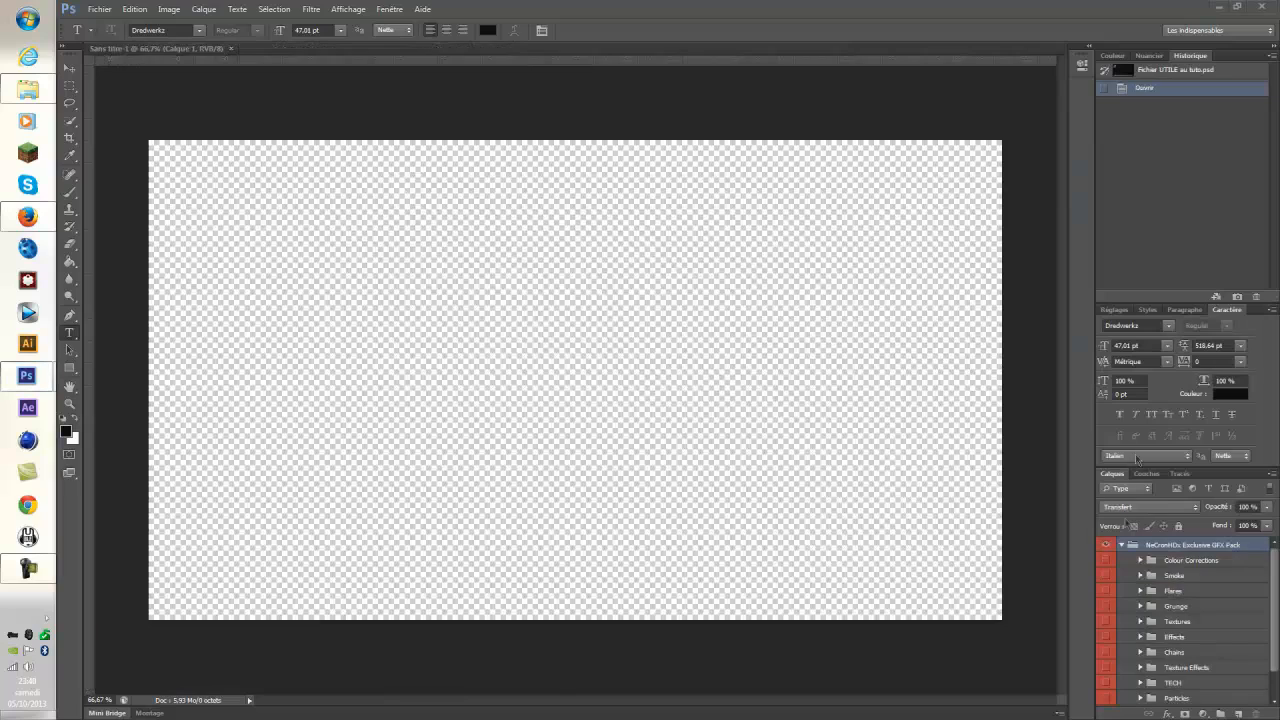
{"action": "left_click", "coordinate": [1185, 566]}
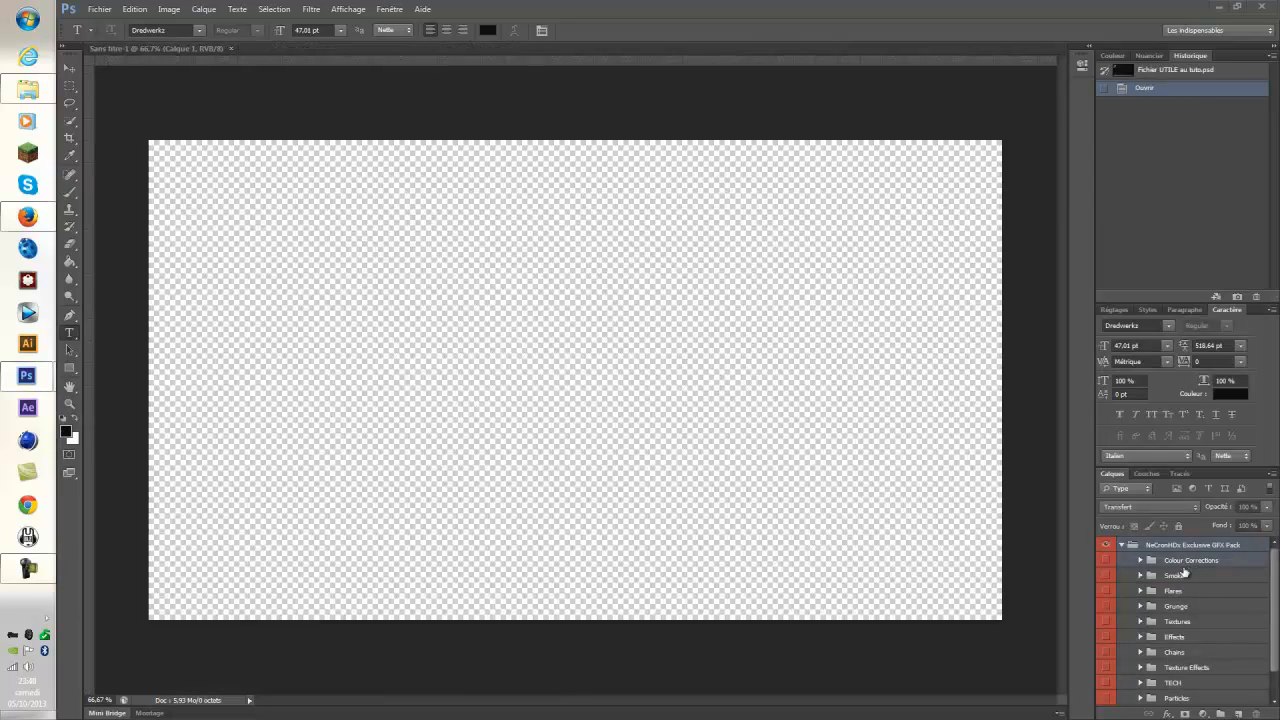
{"action": "scroll", "coordinate": [1180, 568], "scroll_direction": "down", "scroll_amount": 2}
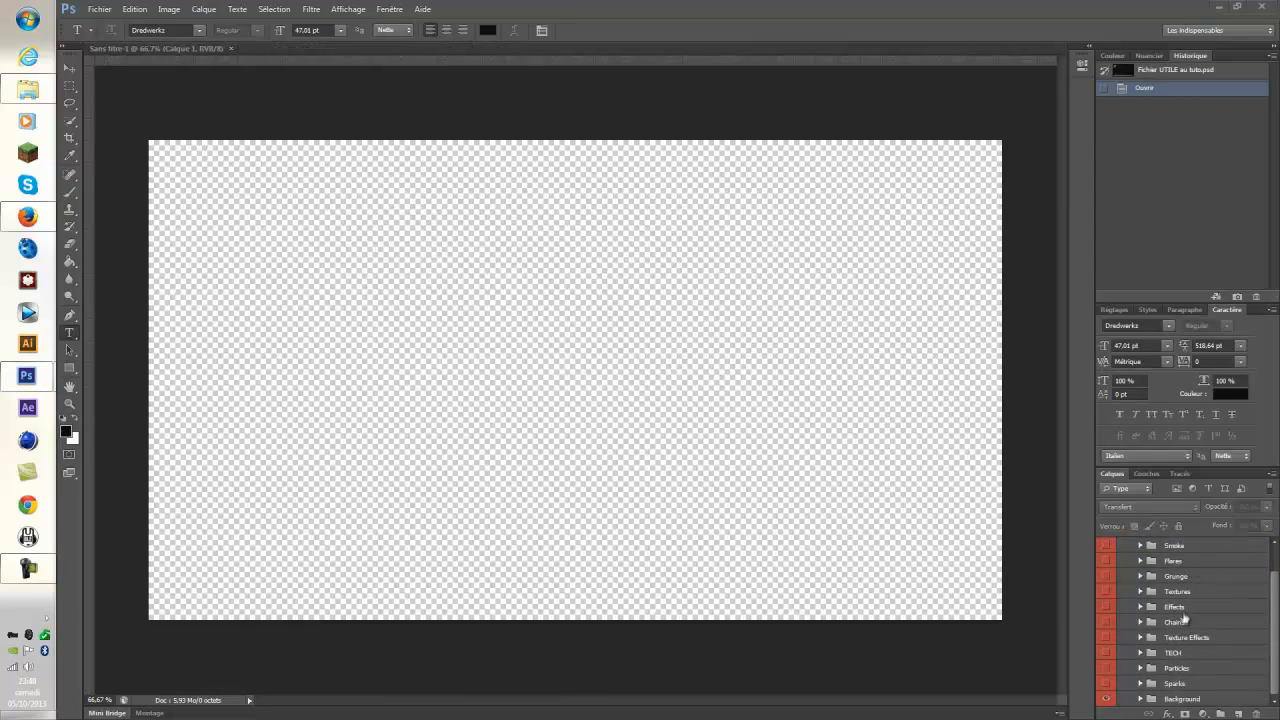
{"action": "scroll", "coordinate": [1188, 618], "scroll_direction": "up", "scroll_amount": 1}
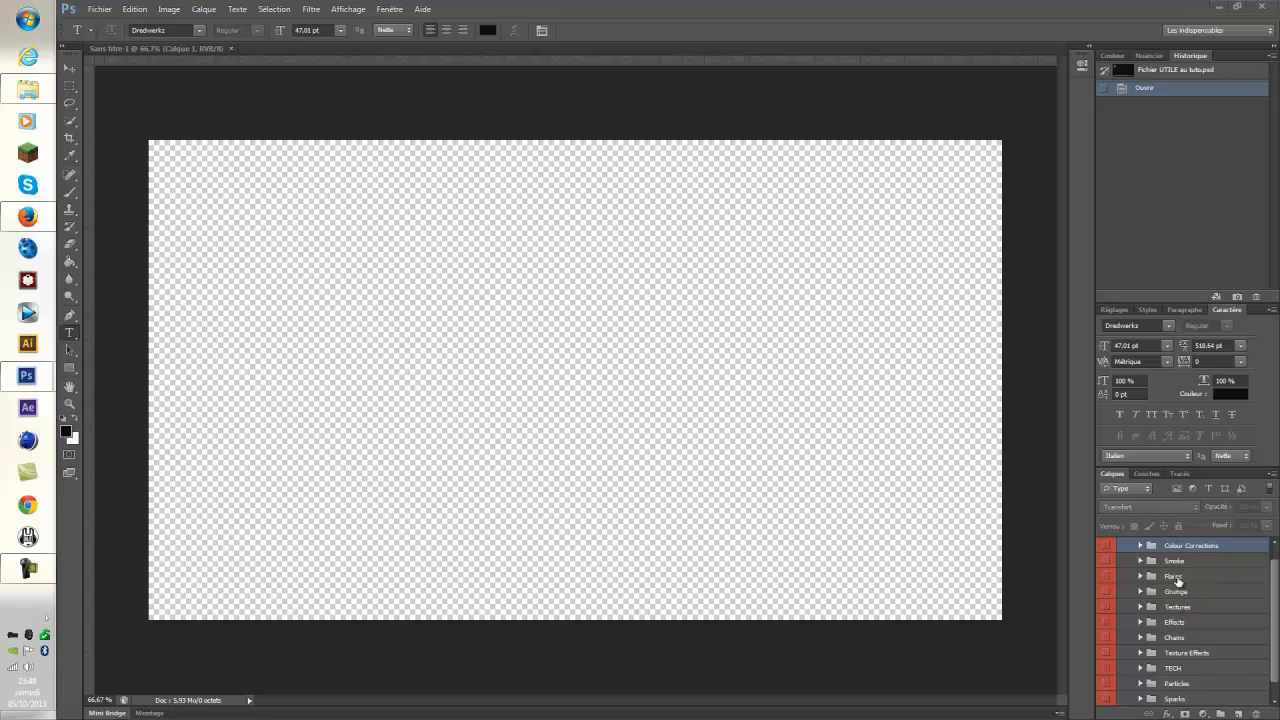
{"action": "left_click", "coordinate": [1176, 578], "text": "ctrl"}
{"action": "left_click", "coordinate": [1192, 639], "text": "ctrl"}
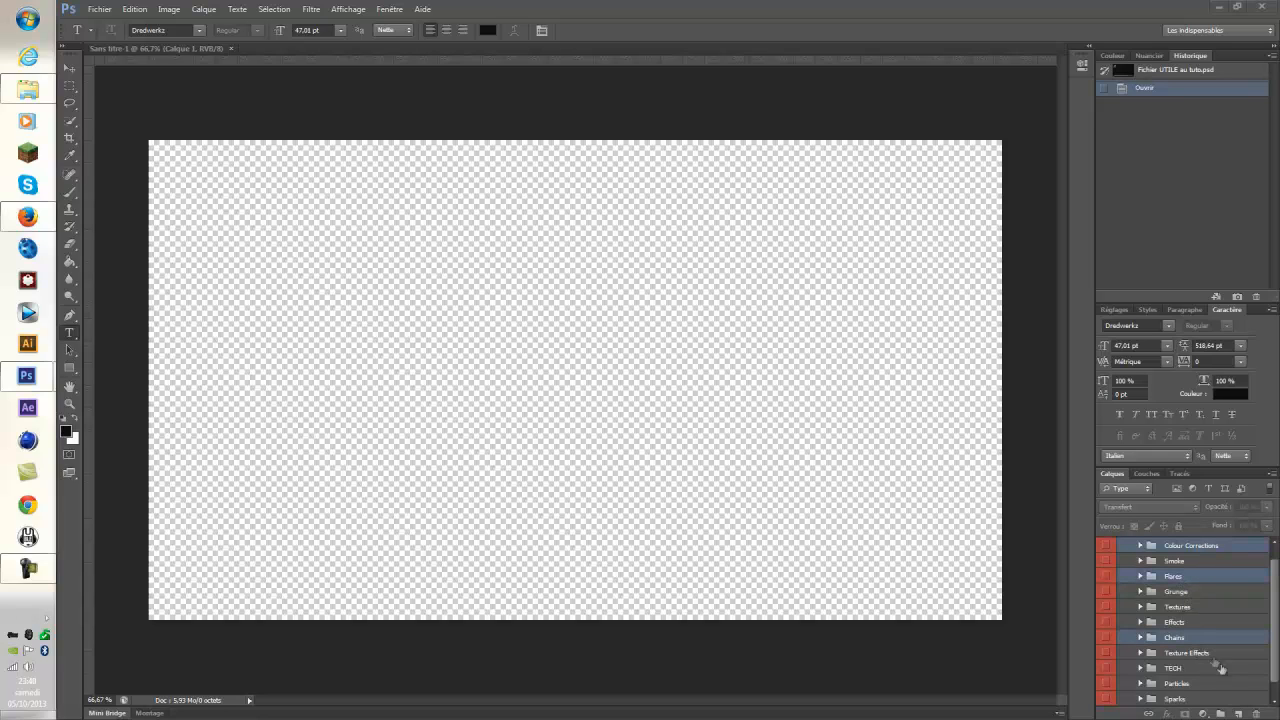
{"action": "left_click", "coordinate": [1186, 670], "text": "ctrl"}
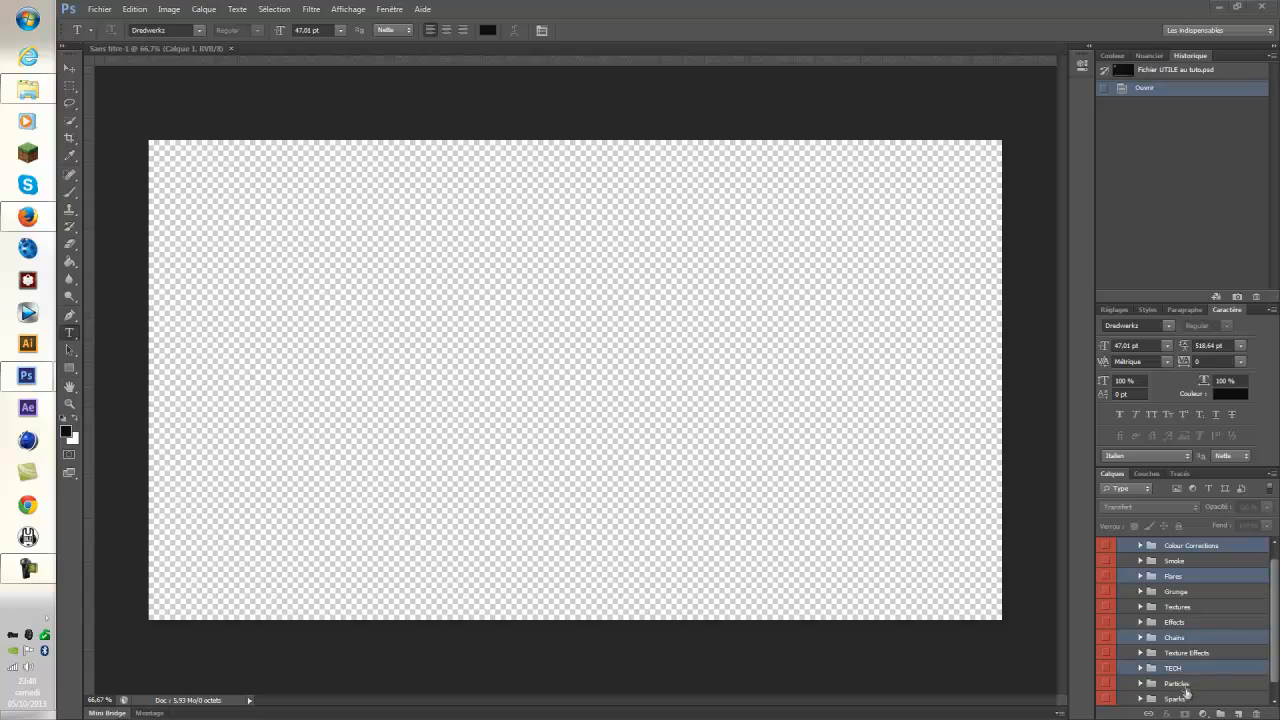
{"action": "left_click", "coordinate": [1190, 696], "text": "ctrl"}
{"action": "scroll", "coordinate": [1191, 693], "scroll_direction": "down", "scroll_amount": 1}
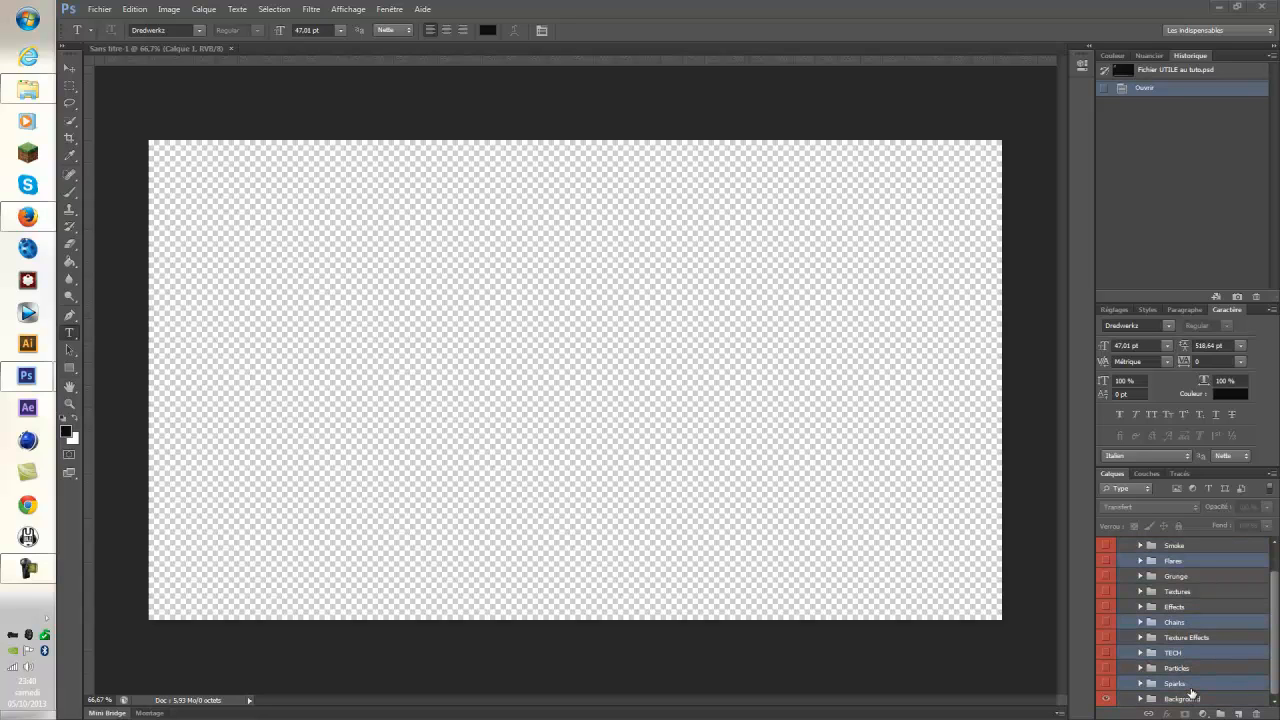
{"action": "left_click_drag", "start_coordinate": [1180, 688], "coordinate": [715, 499]}
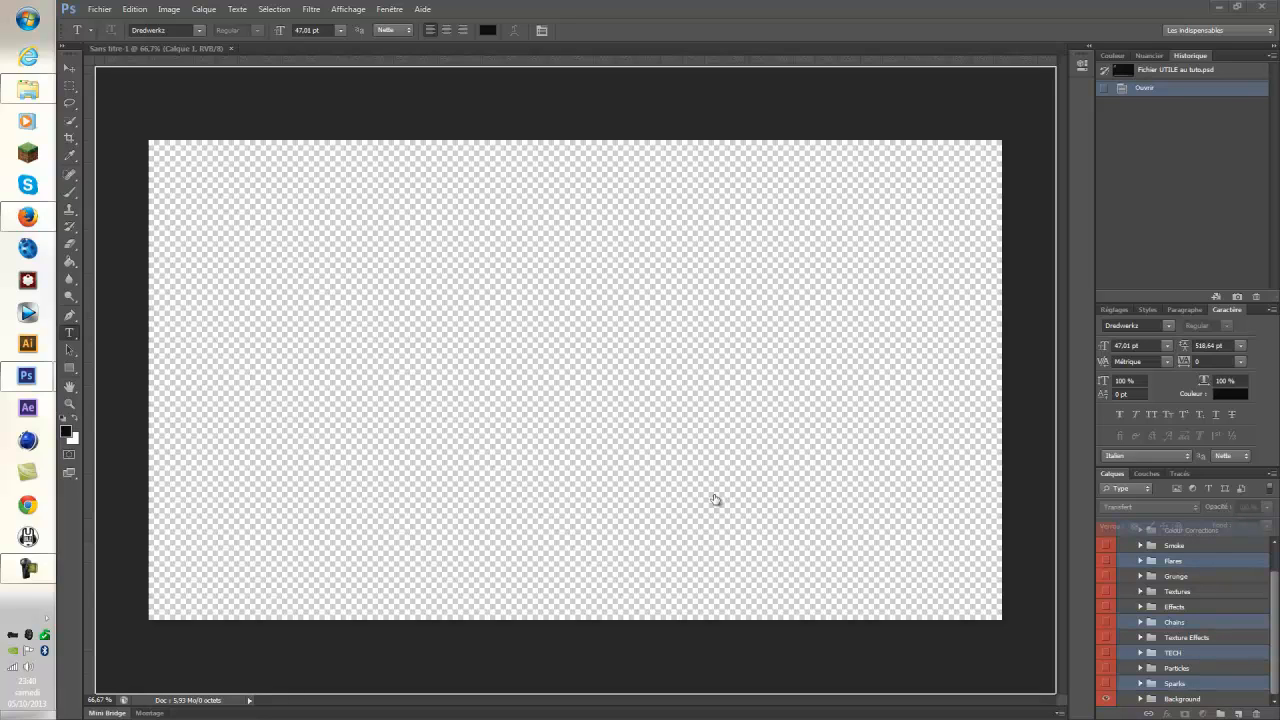
{"action": "left_click_drag", "start_coordinate": [715, 499], "coordinate": [346, 386]}
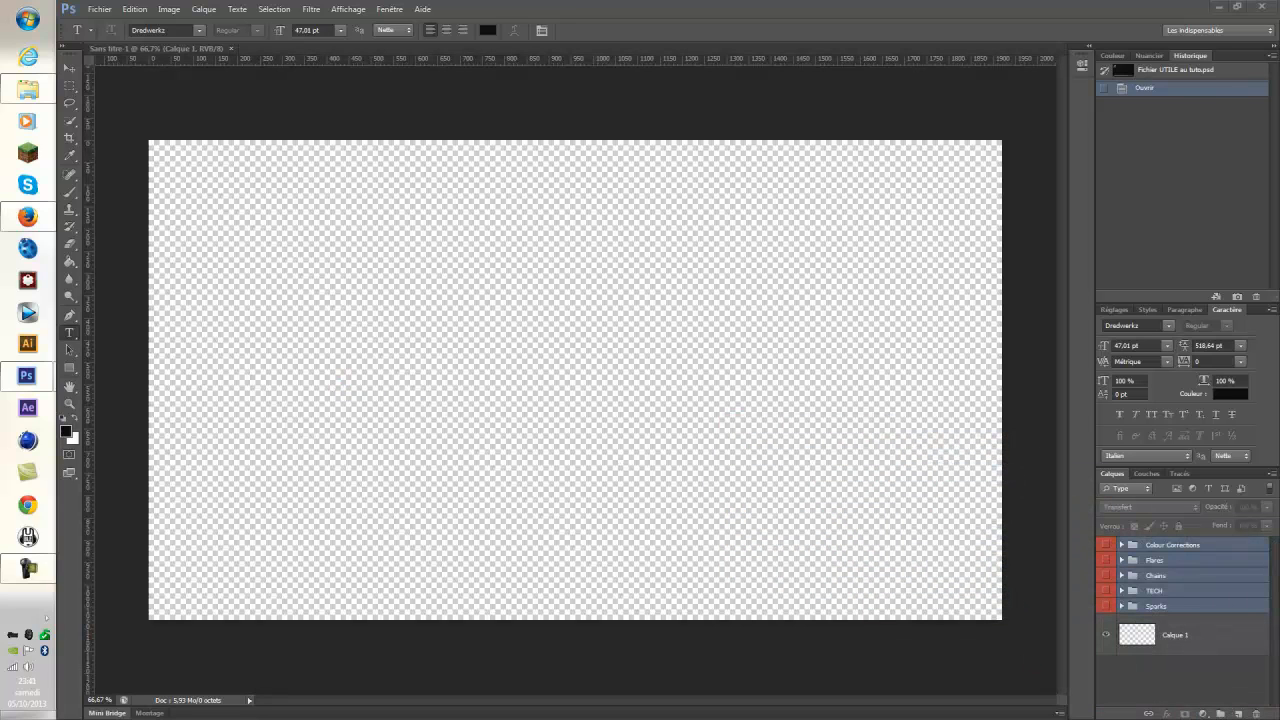
Dock the GFX pack document back into the workspace and arrange both documents as tabs in one full-size window.
{"action": "left_click_drag", "start_coordinate": [1279, 120], "coordinate": [318, 50]}
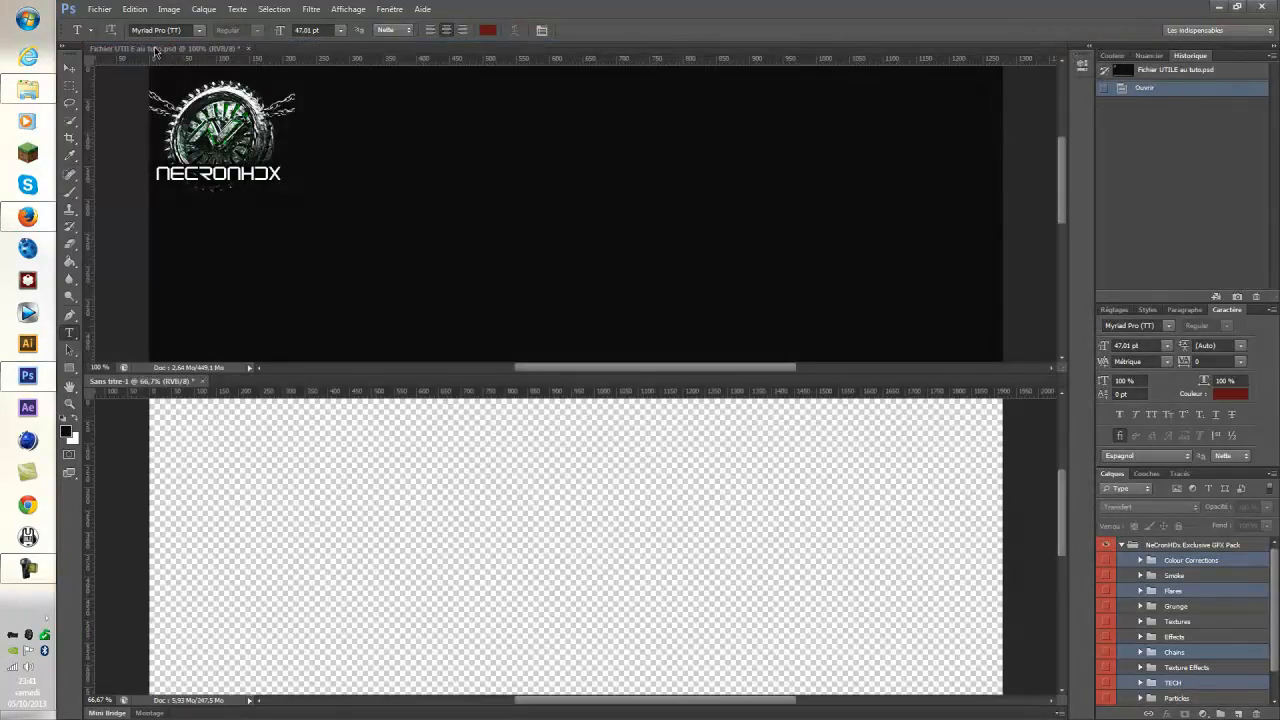
{"action": "left_click_drag", "start_coordinate": [179, 380], "coordinate": [175, 90]}
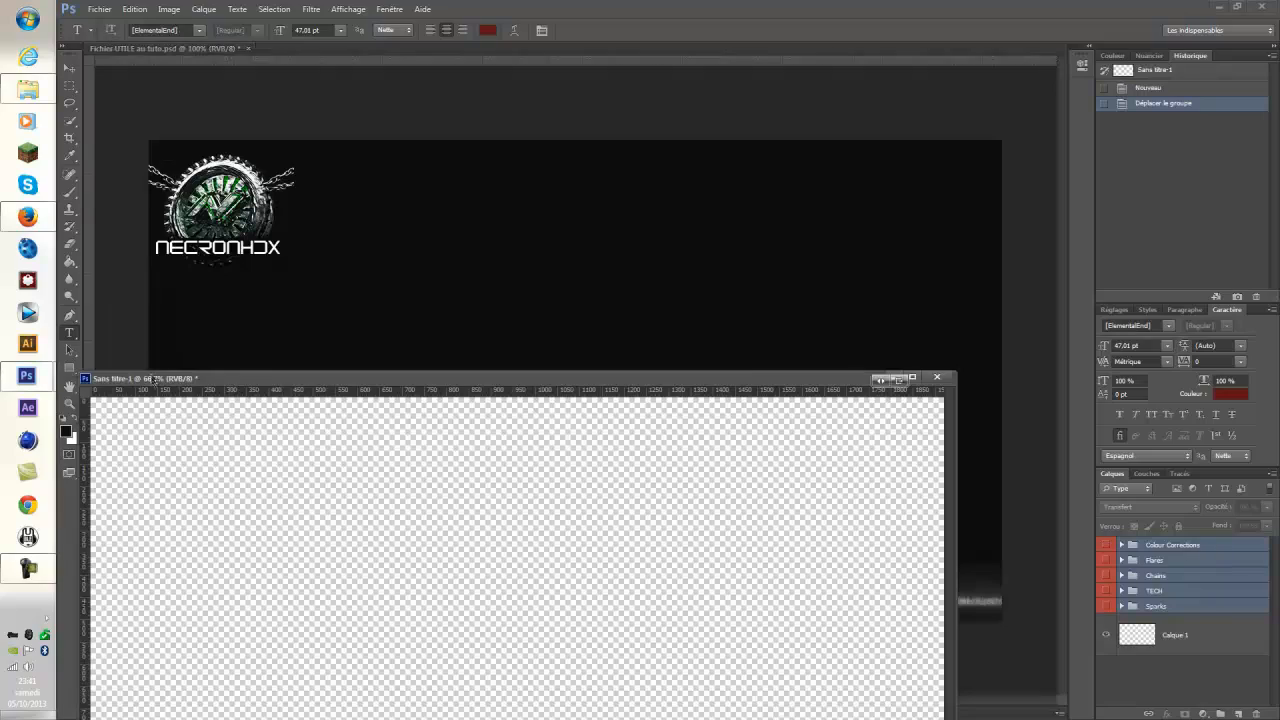
{"action": "left_click_drag", "start_coordinate": [155, 381], "coordinate": [309, 52]}
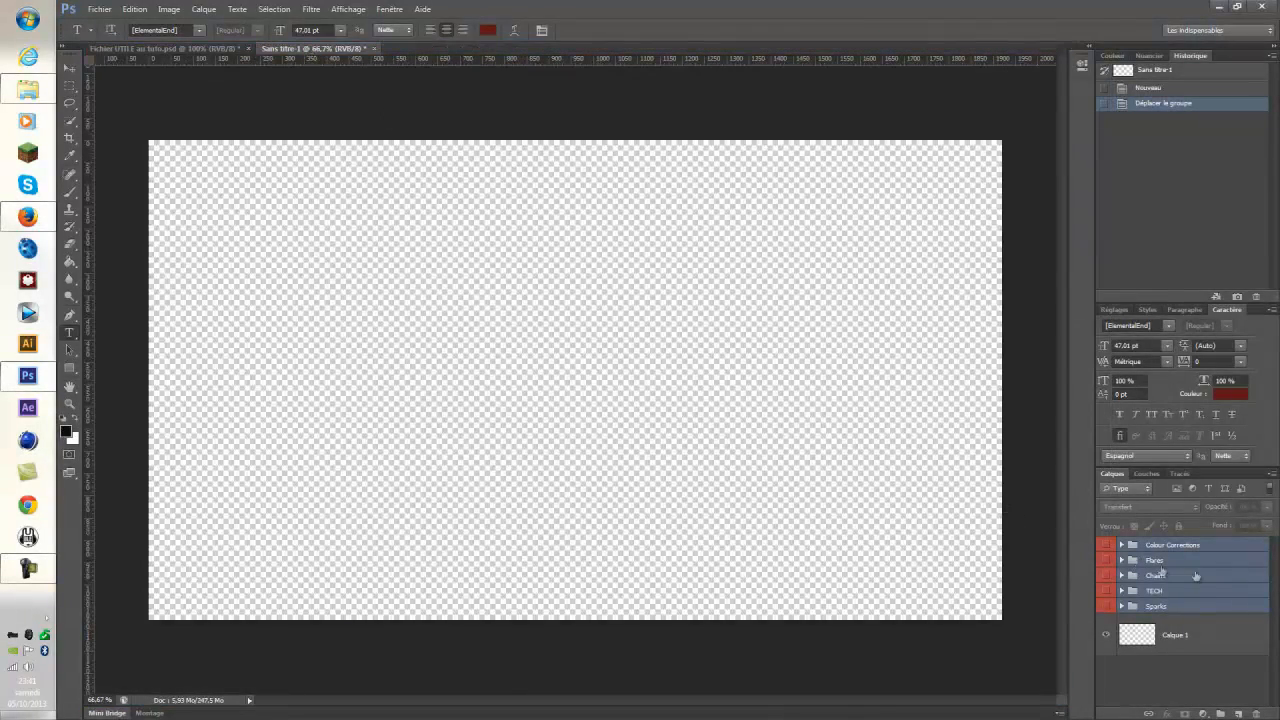
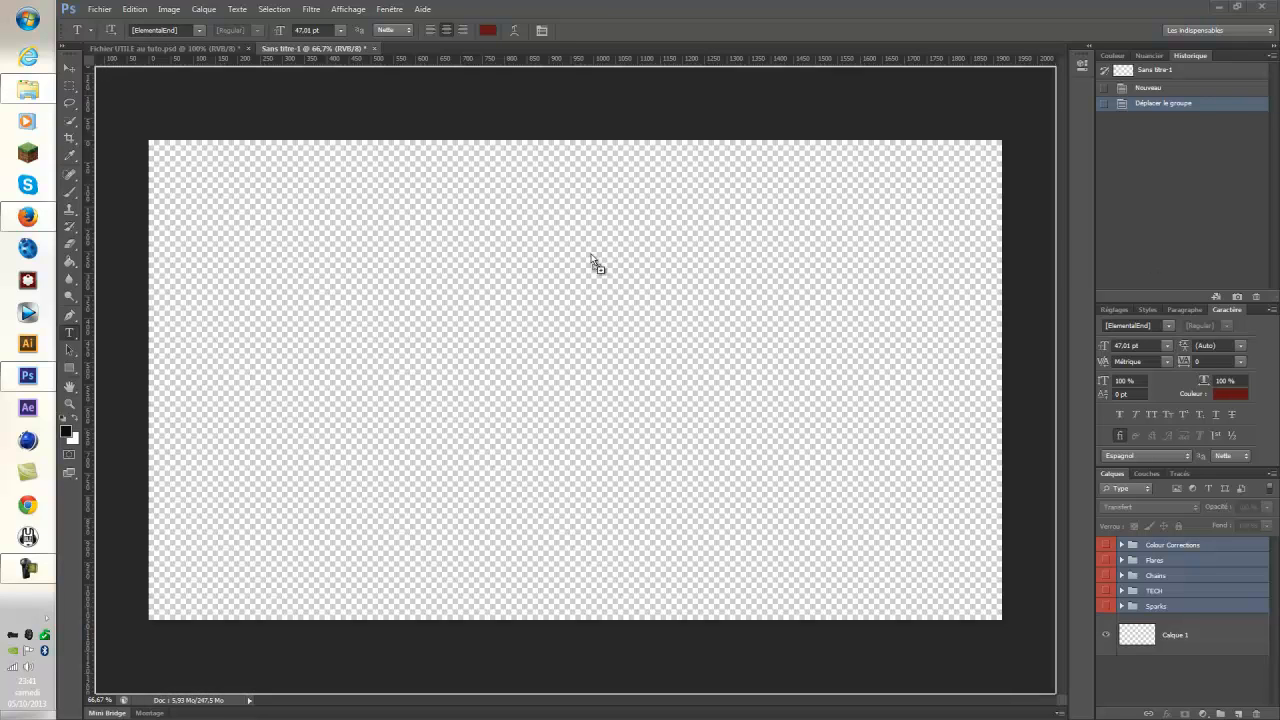
Place the hereok2 NECRON render into the new document, scale it to about 83% and position it near the canvas centre.
{"action": "key", "text": "ctrl+t"}
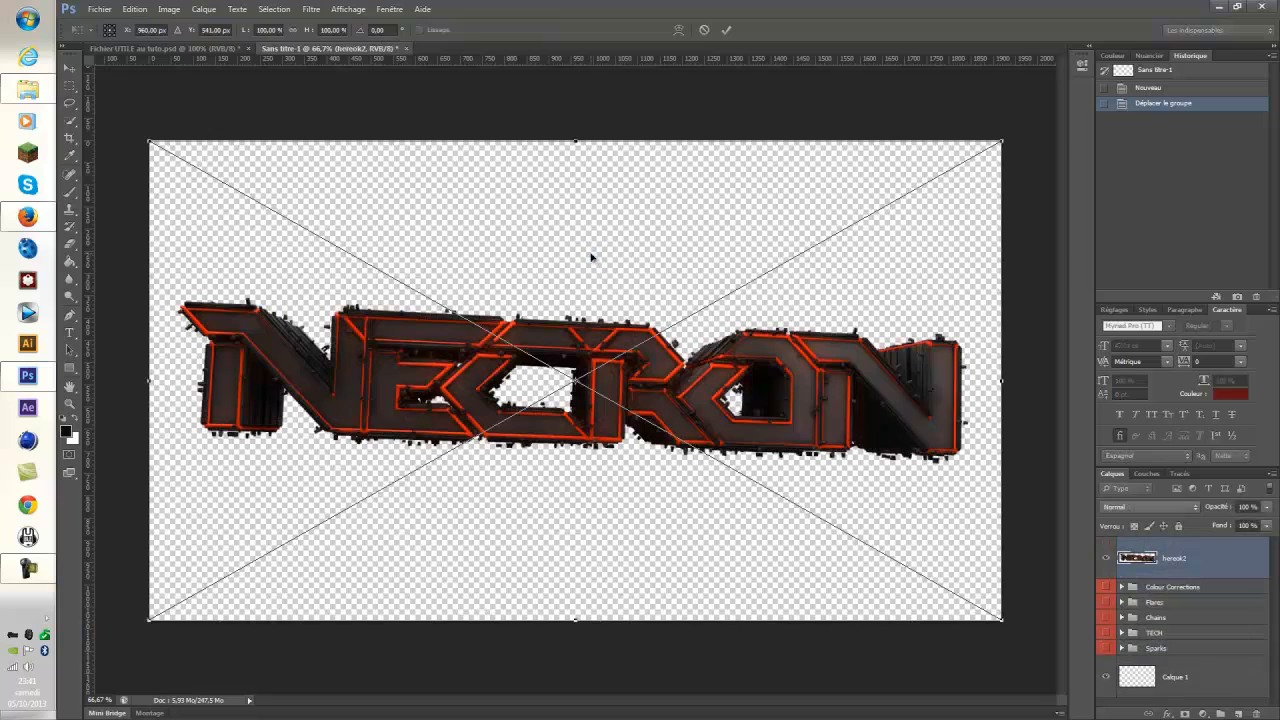
{"action": "key", "text": "Return"}
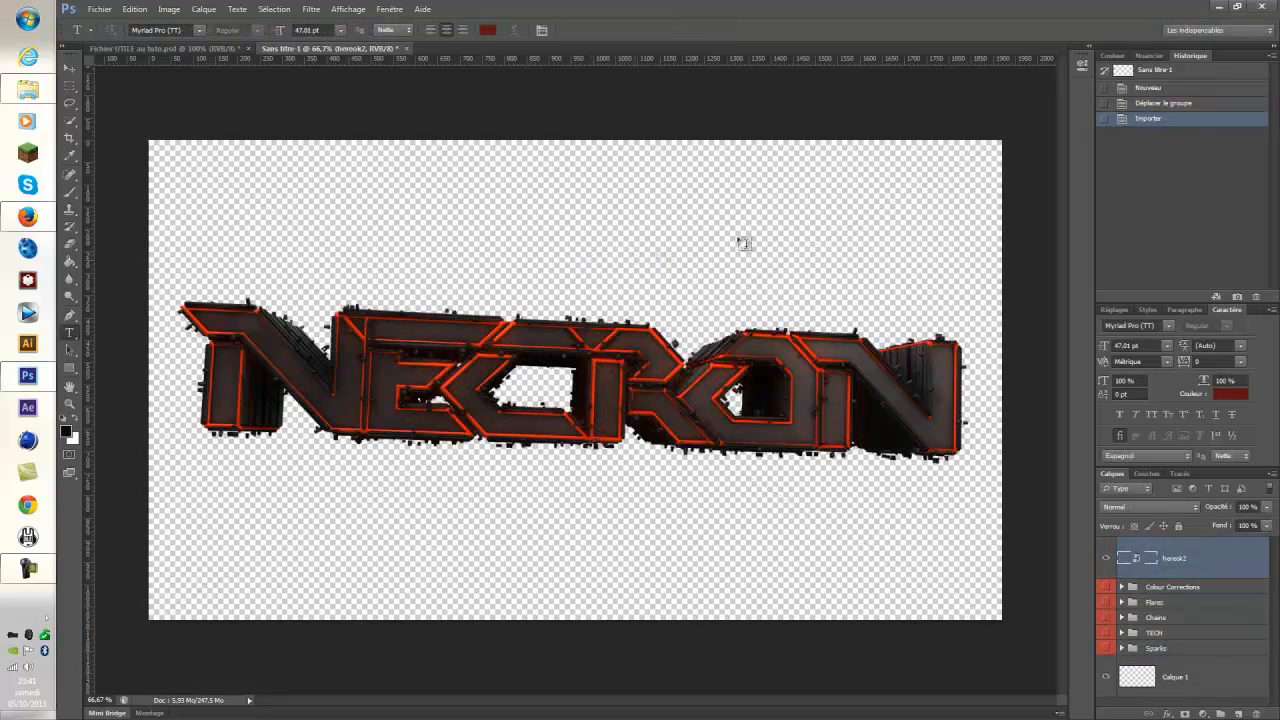
{"action": "key", "text": "ctrl+t"}
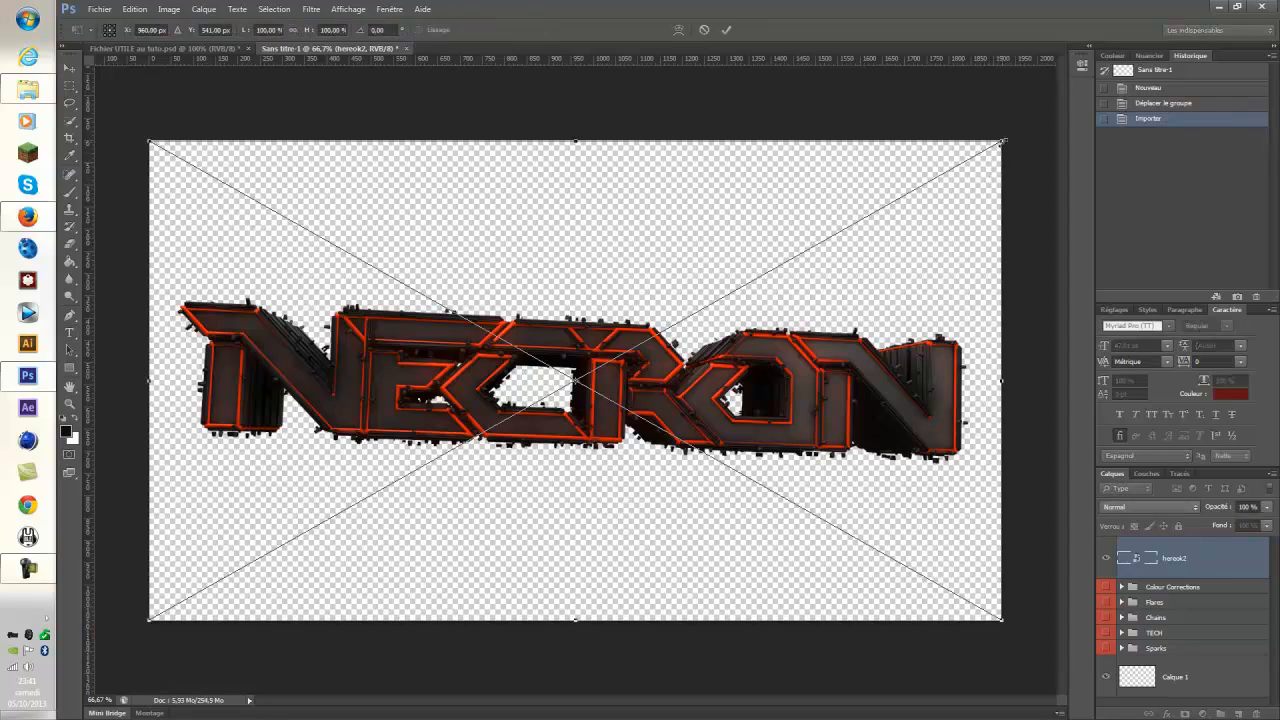
{"action": "left_click_drag", "start_coordinate": [1002, 142], "coordinate": [771, 266], "text": "shift"}
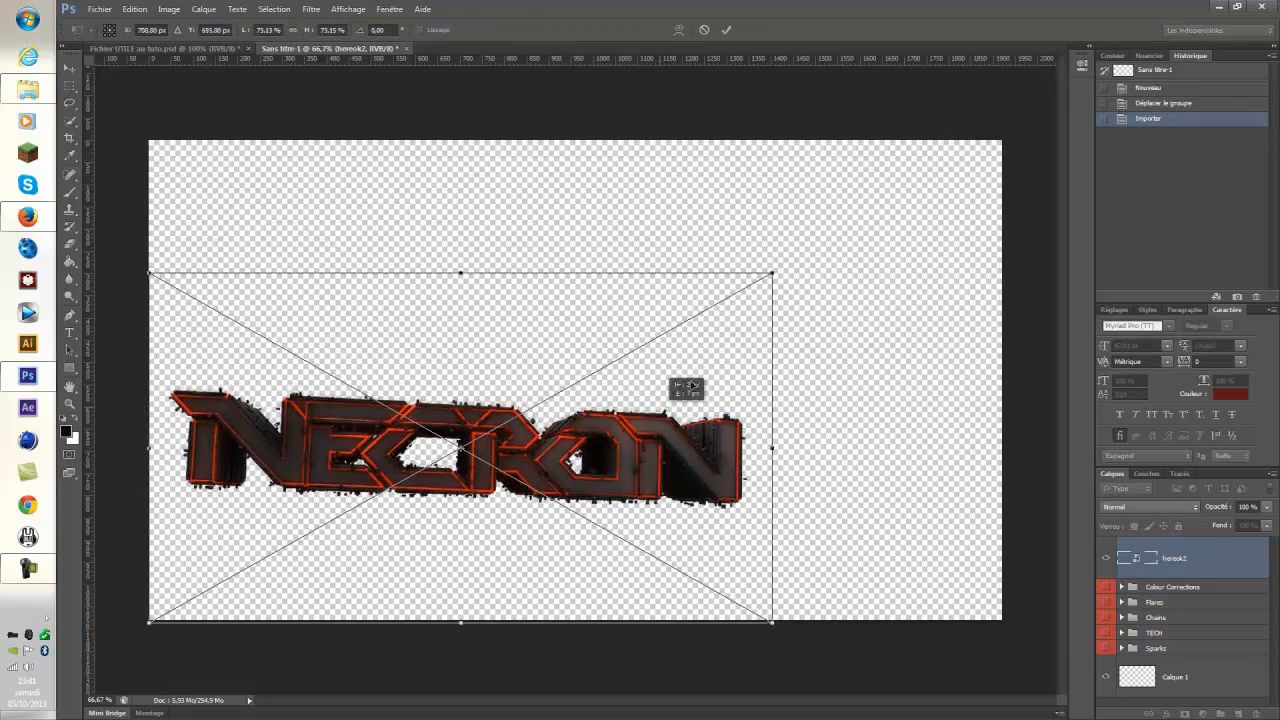
{"action": "left_click_drag", "start_coordinate": [686, 420], "coordinate": [793, 344]}
{"action": "left_click_drag", "start_coordinate": [880, 190], "coordinate": [966, 140], "text": "shift"}
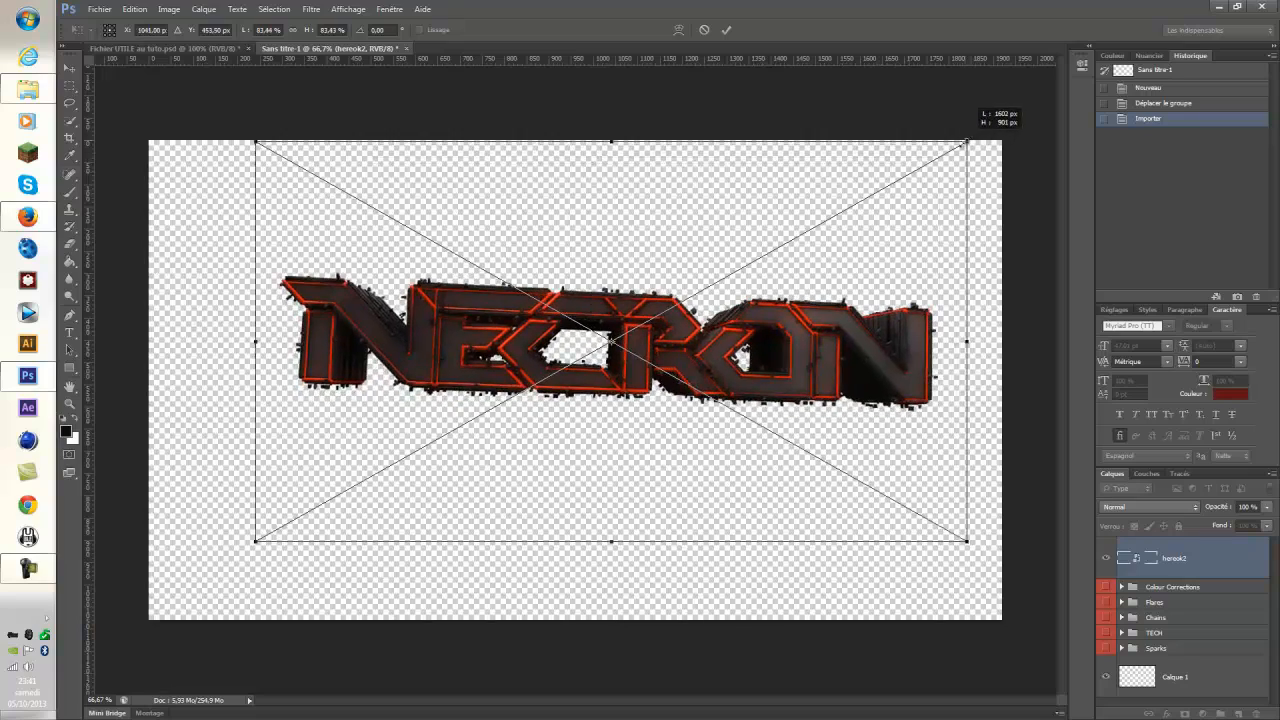
{"action": "left_click_drag", "start_coordinate": [876, 247], "coordinate": [837, 295]}
{"action": "key", "text": "t"}
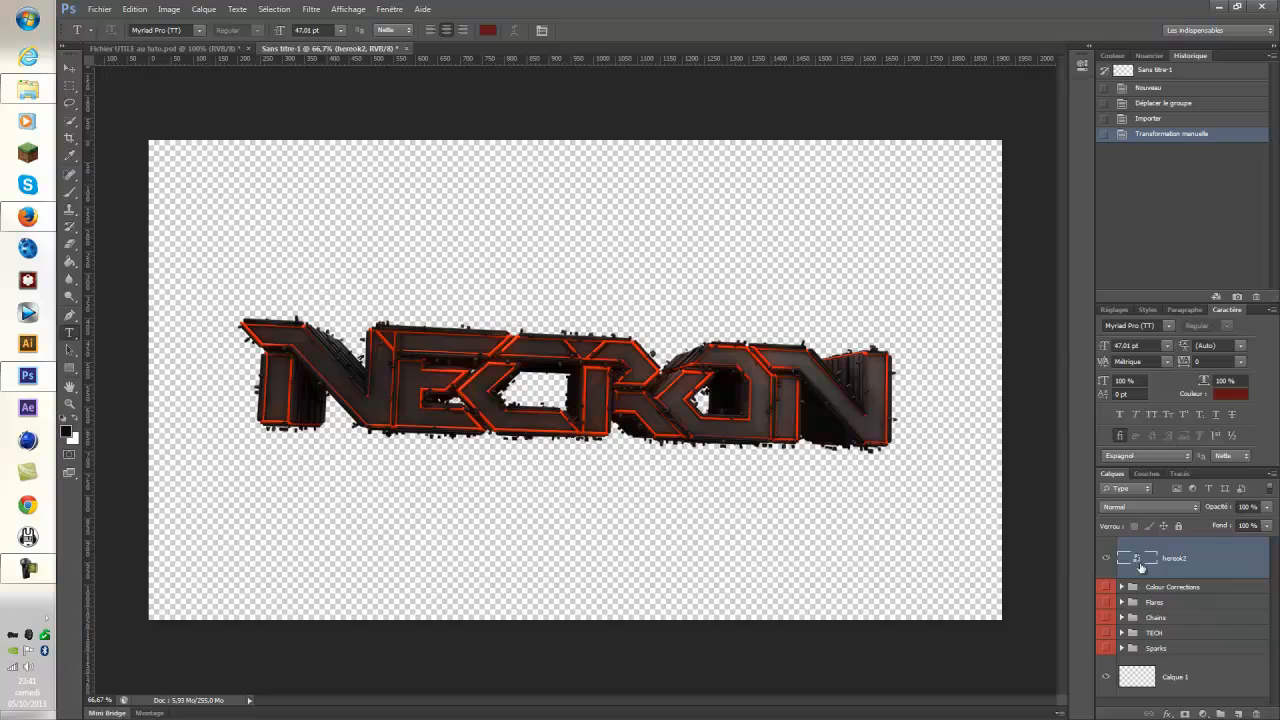
Duplicate the hereok2 layer and bring up the Contour lumineux filter for the copy in the filter gallery.
{"action": "key", "text": "ctrl+j"}
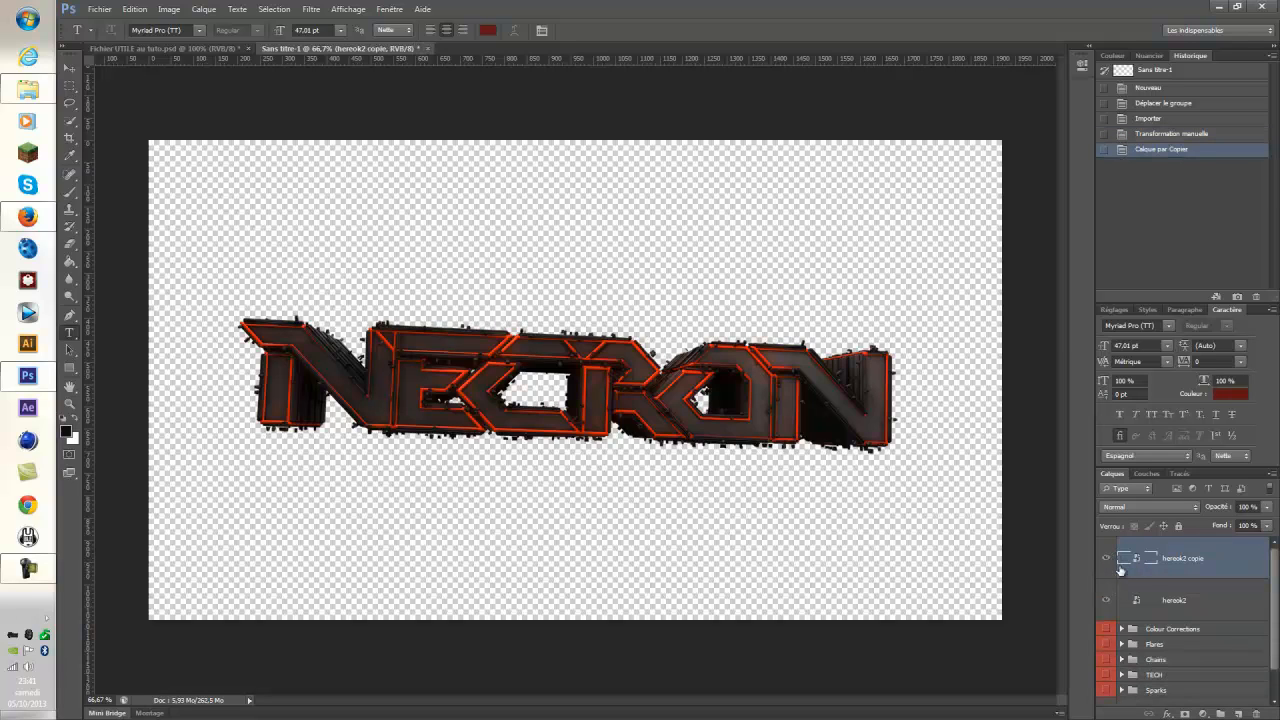
{"action": "left_click", "coordinate": [311, 9]}
{"action": "left_click", "coordinate": [354, 75]}
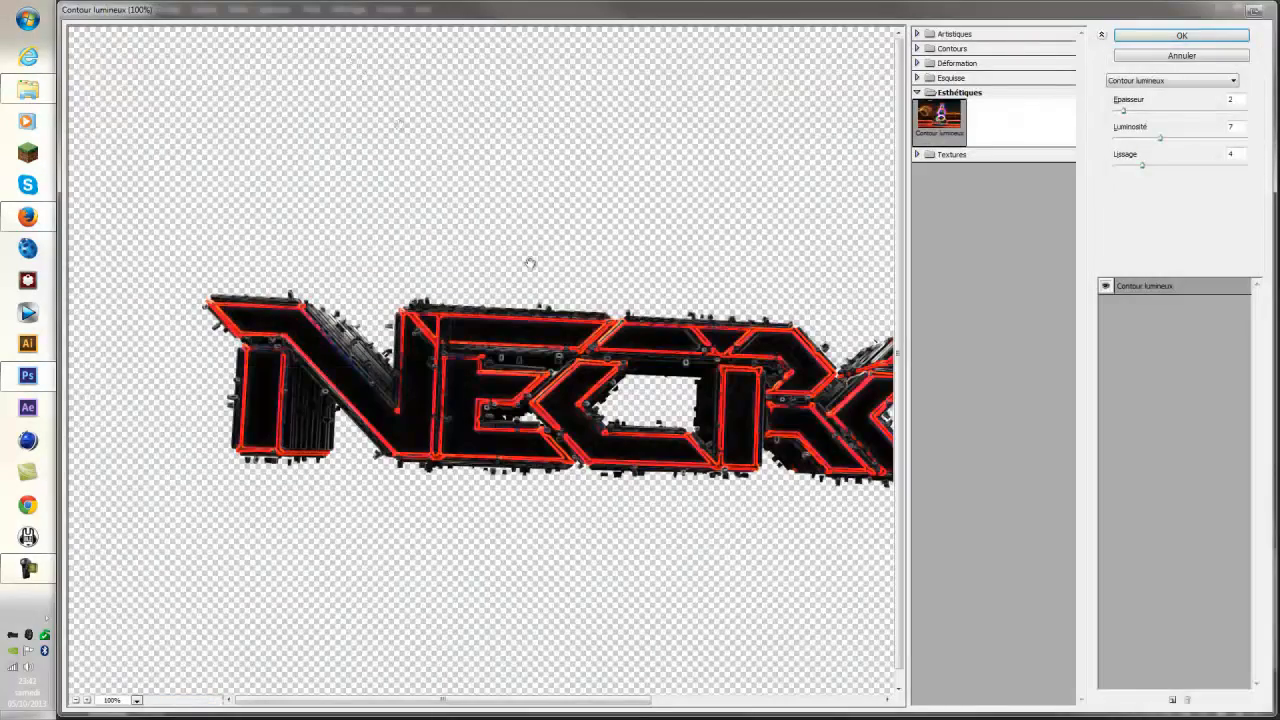
{"action": "left_click", "coordinate": [918, 92]}
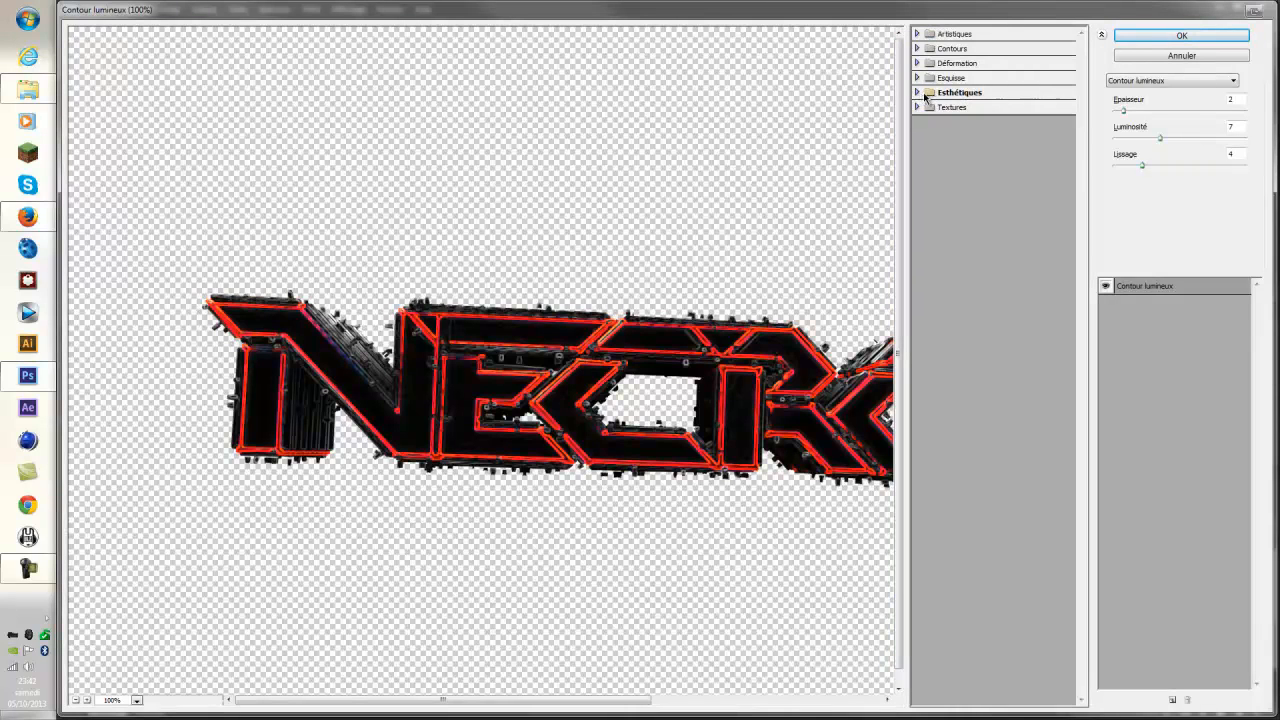
{"action": "left_click", "coordinate": [918, 92]}
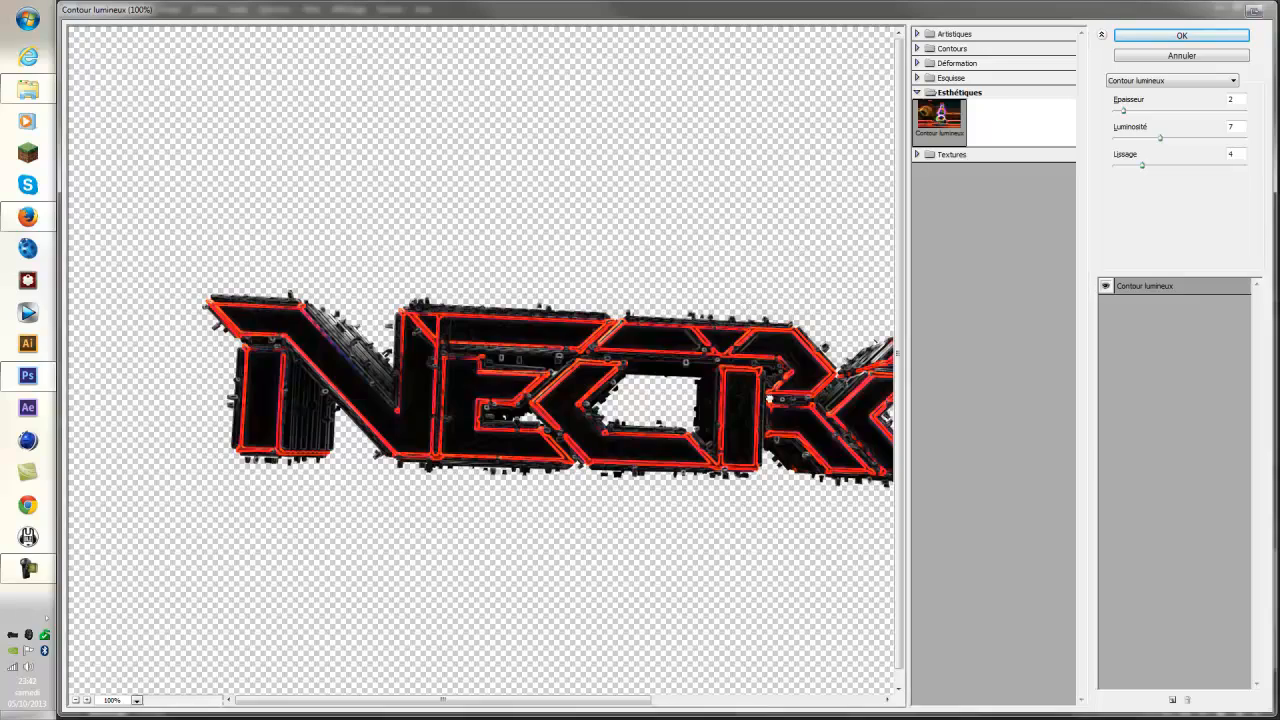
{"action": "left_click_drag", "start_coordinate": [768, 398], "coordinate": [580, 384]}
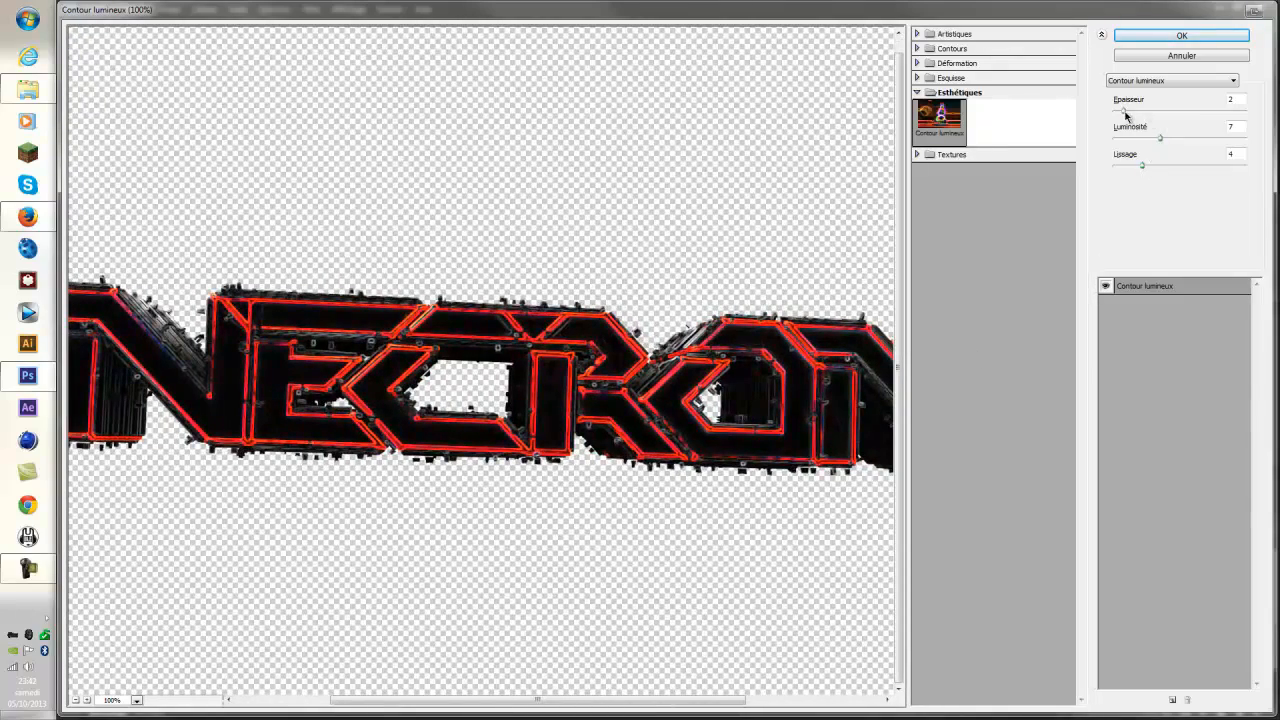
Apply the Contour lumineux filter to the copy with Epaisseur 2, Luminosité 7 and Lissage 4.
{"action": "left_click_drag", "start_coordinate": [1162, 141], "coordinate": [1140, 168]}
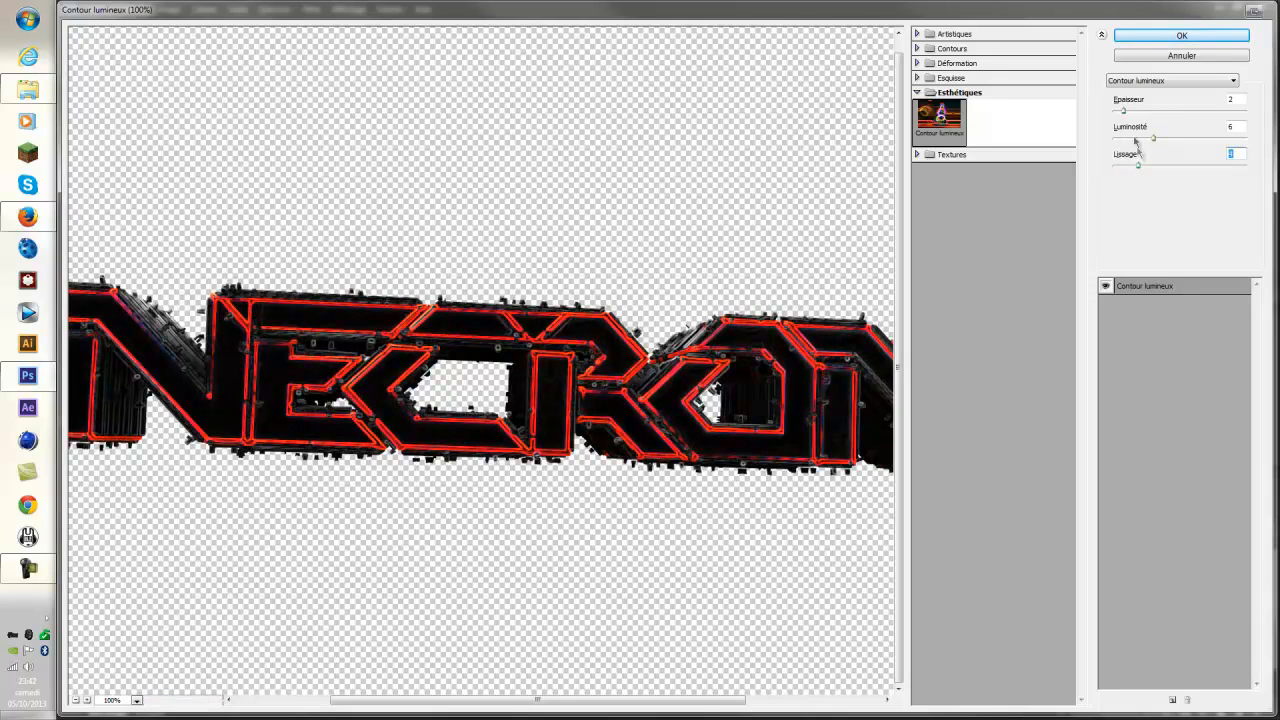
{"action": "left_click_drag", "start_coordinate": [1125, 114], "coordinate": [1160, 145]}
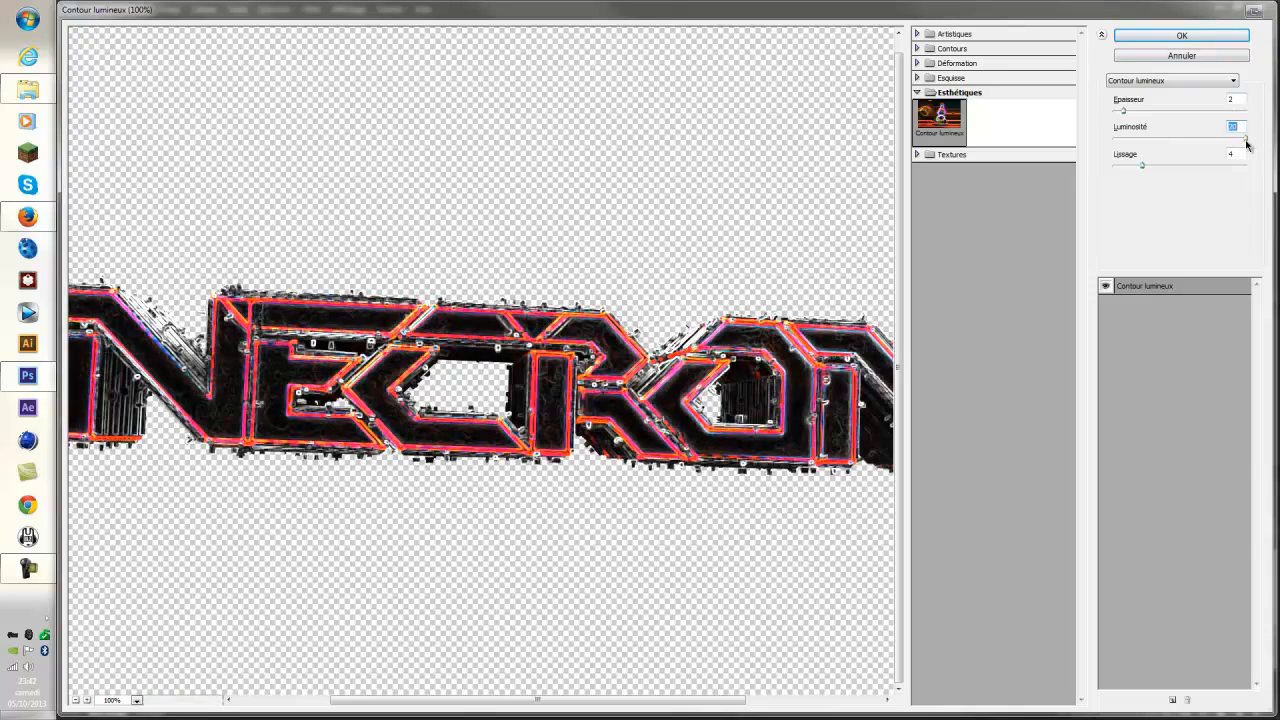
{"action": "left_click", "coordinate": [1146, 142]}
{"action": "left_click_drag", "start_coordinate": [1146, 142], "coordinate": [1161, 142]}
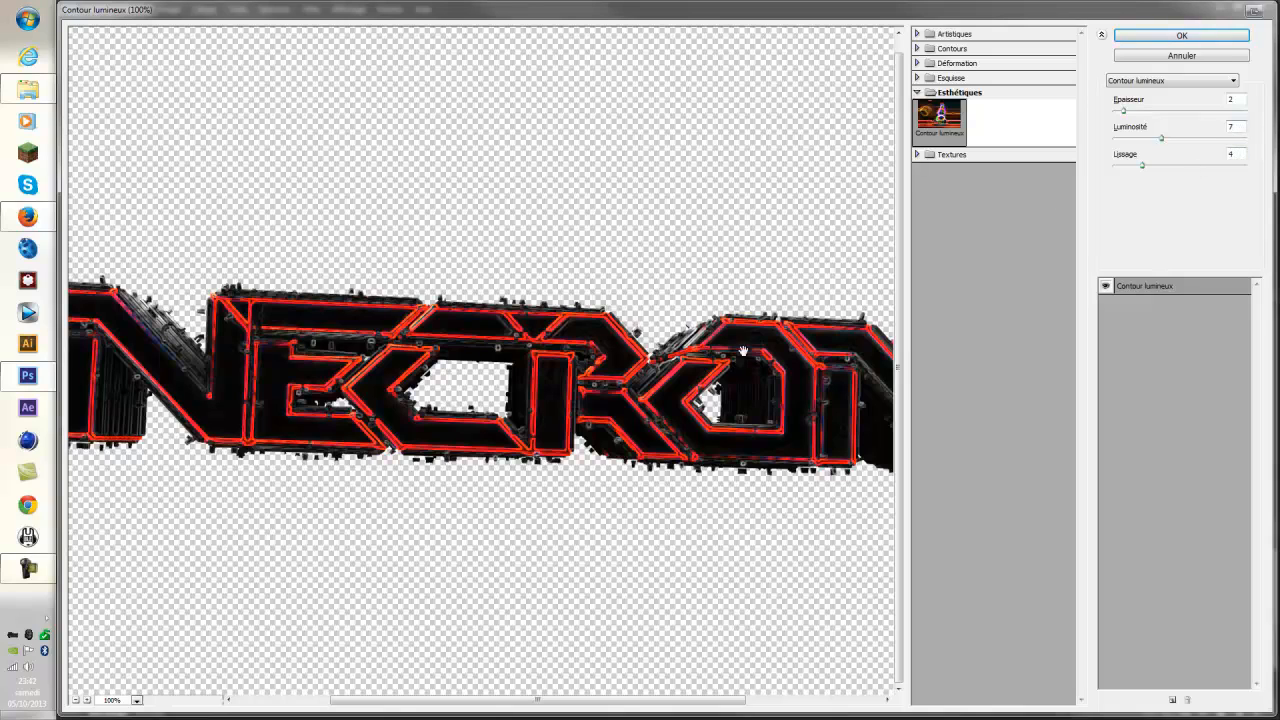
{"action": "left_click", "coordinate": [1181, 36]}
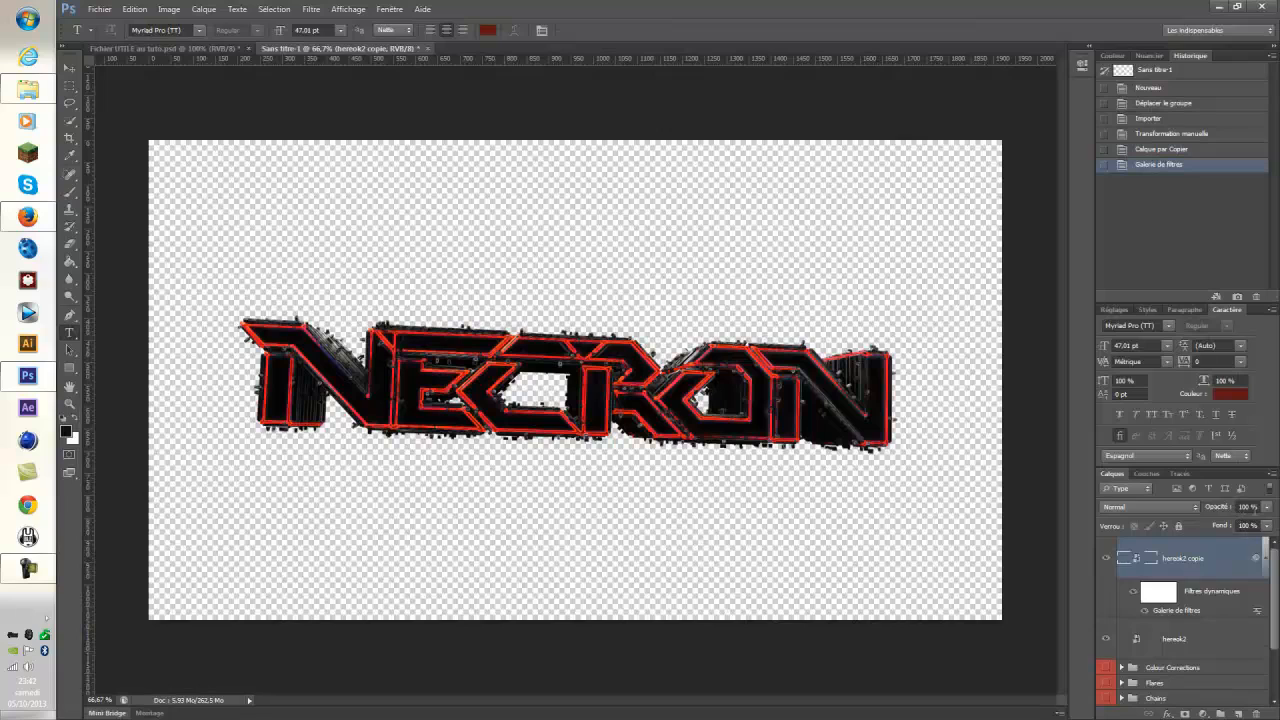
Reduce the opacity of the hereok2 copie layer to 70%.
{"action": "left_click", "coordinate": [1218, 510]}
{"action": "key", "text": "Return"}
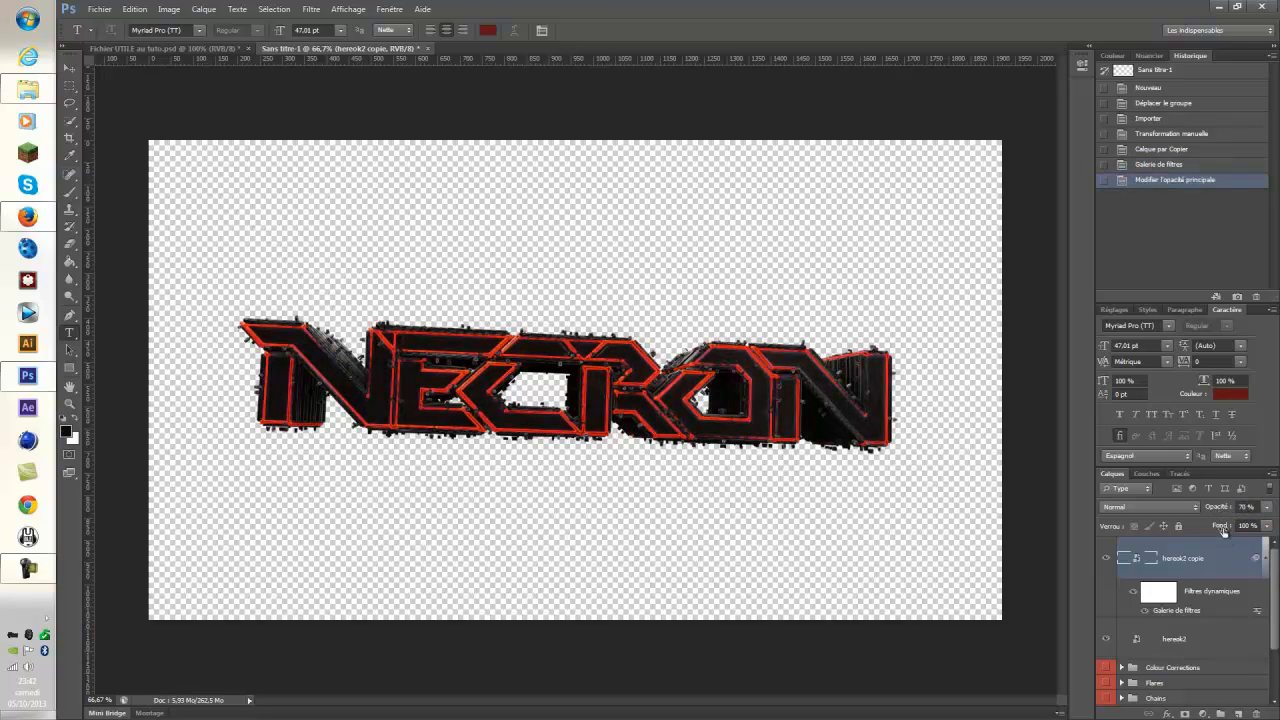
{"action": "mouse_move", "coordinate": [1226, 512]}
{"action": "left_mouse_down"}
{"action": "mouse_move", "coordinate": [1197, 511]}
{"action": "mouse_move", "coordinate": [1231, 509]}
{"action": "left_mouse_up"}
Add a gradient overlay to the original hereok2 layer and set its blend mode to Incrustation.
{"action": "left_click", "coordinate": [1204, 642]}
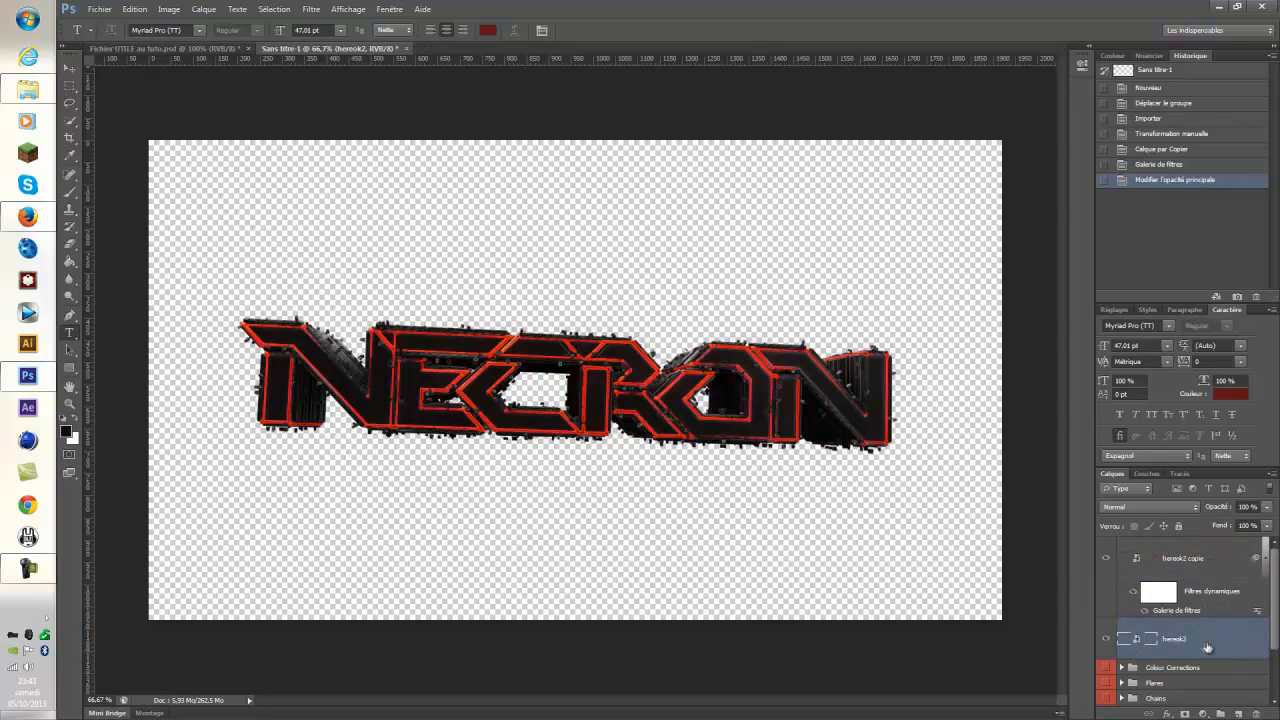
{"action": "double_click", "coordinate": [1212, 647]}
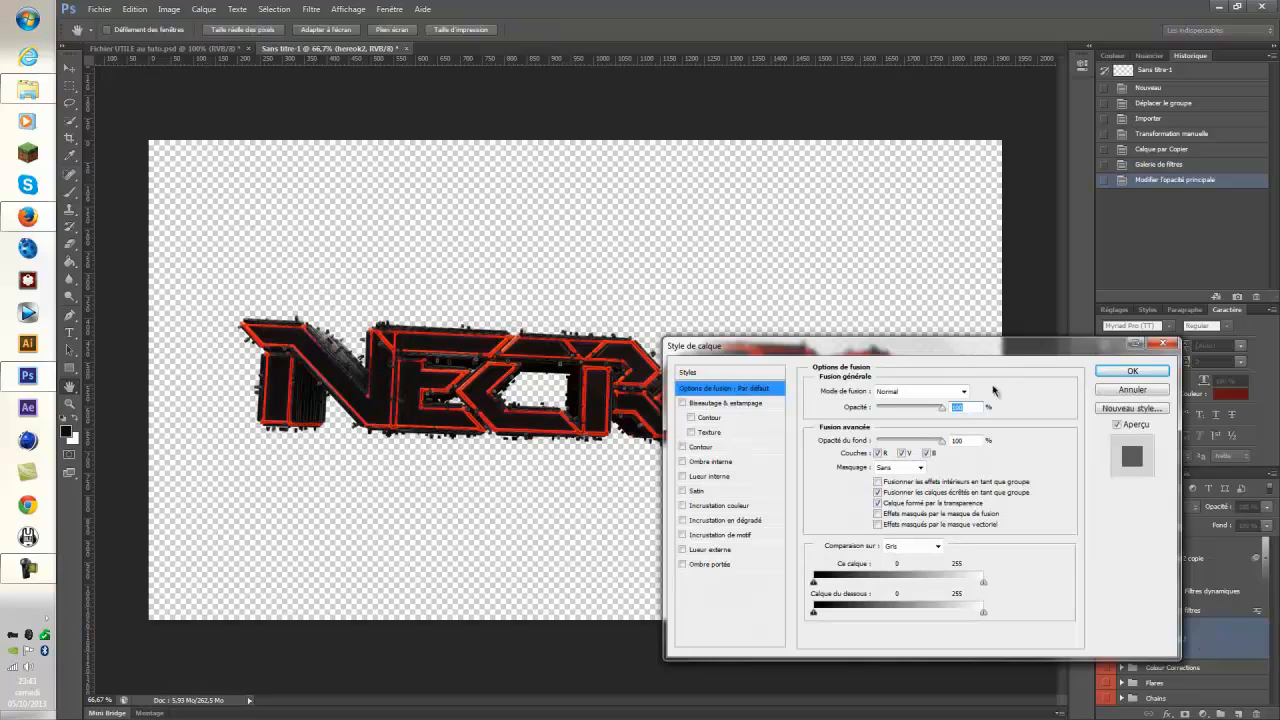
{"action": "left_click_drag", "start_coordinate": [982, 358], "coordinate": [778, 202]}
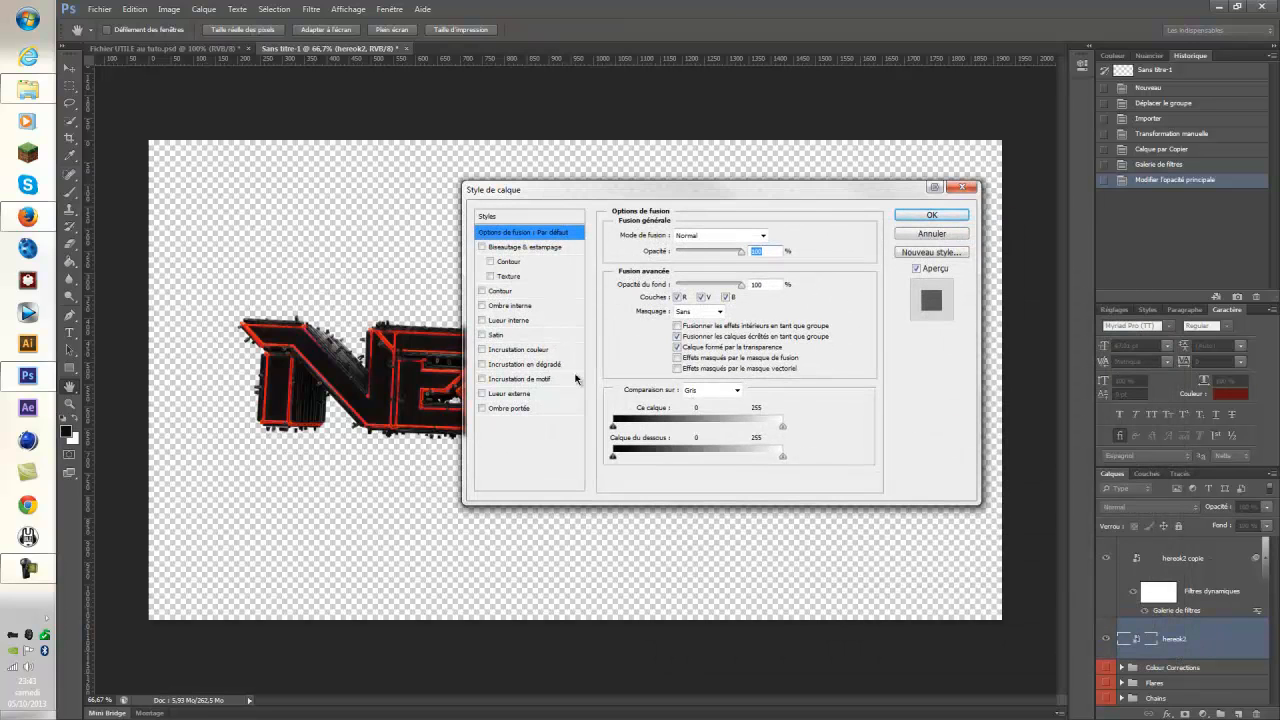
{"action": "left_click", "coordinate": [545, 367]}
{"action": "left_click_drag", "start_coordinate": [600, 195], "coordinate": [929, 257]}
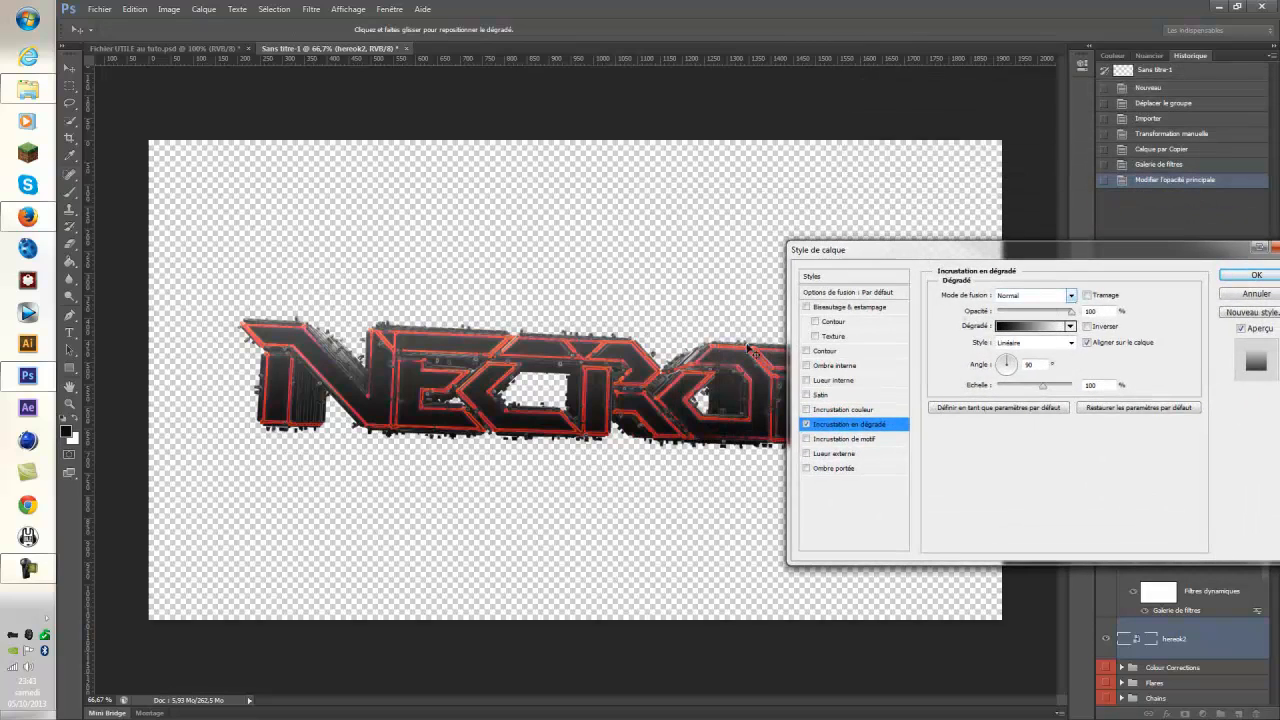
{"action": "left_click", "coordinate": [1071, 295]}
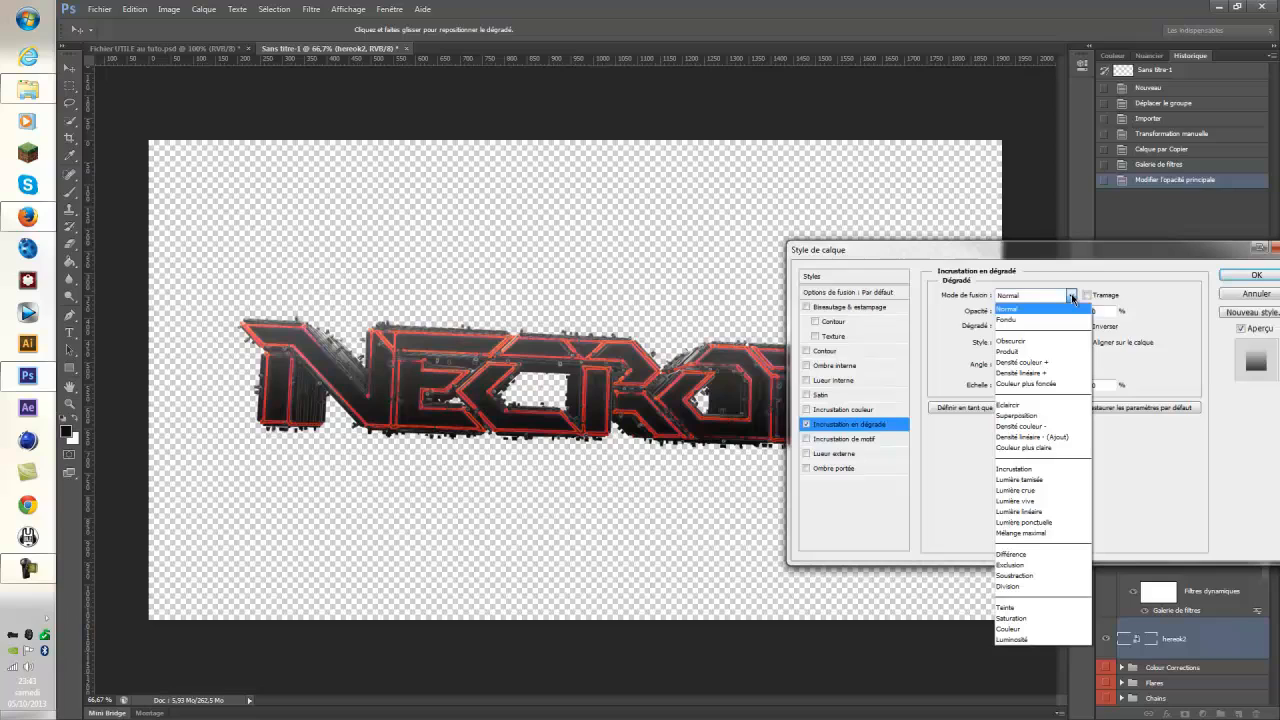
{"action": "left_click", "coordinate": [1022, 469]}
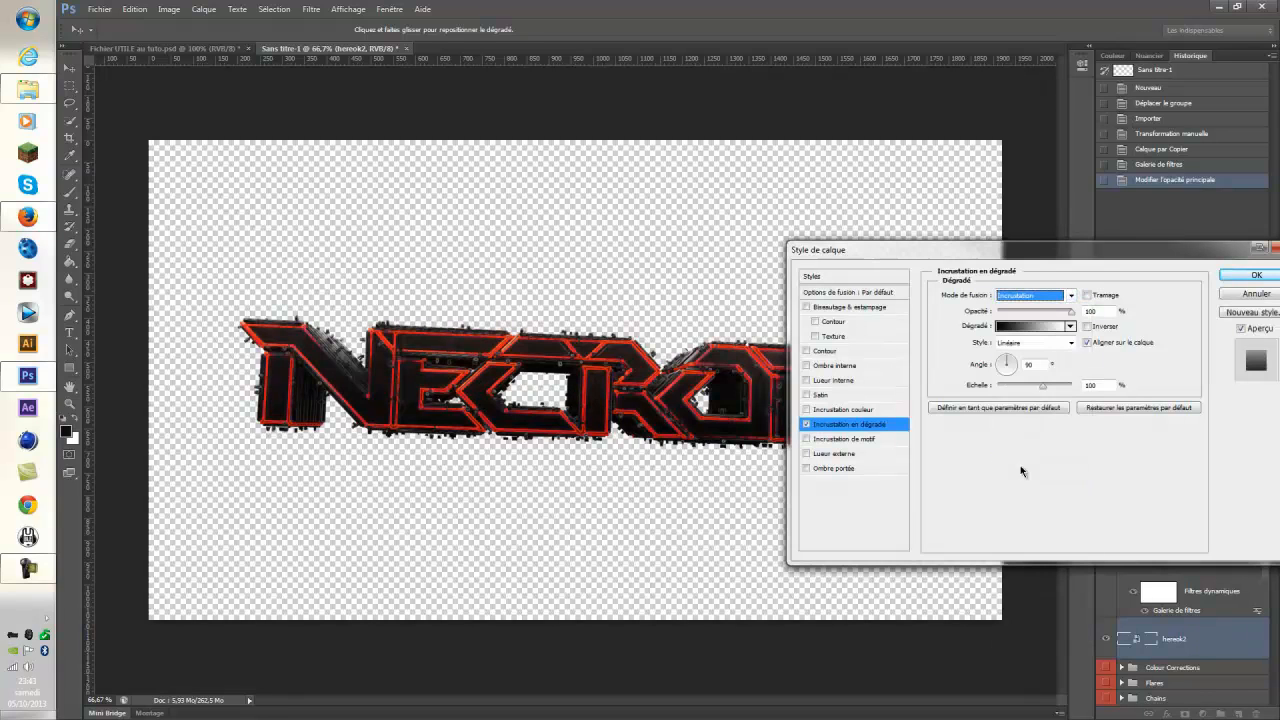
Change the black stop of the overlay gradient to dark grey (RGB 54, 54, 54) and apply the style to hereok2.
{"action": "left_click", "coordinate": [1020, 327]}
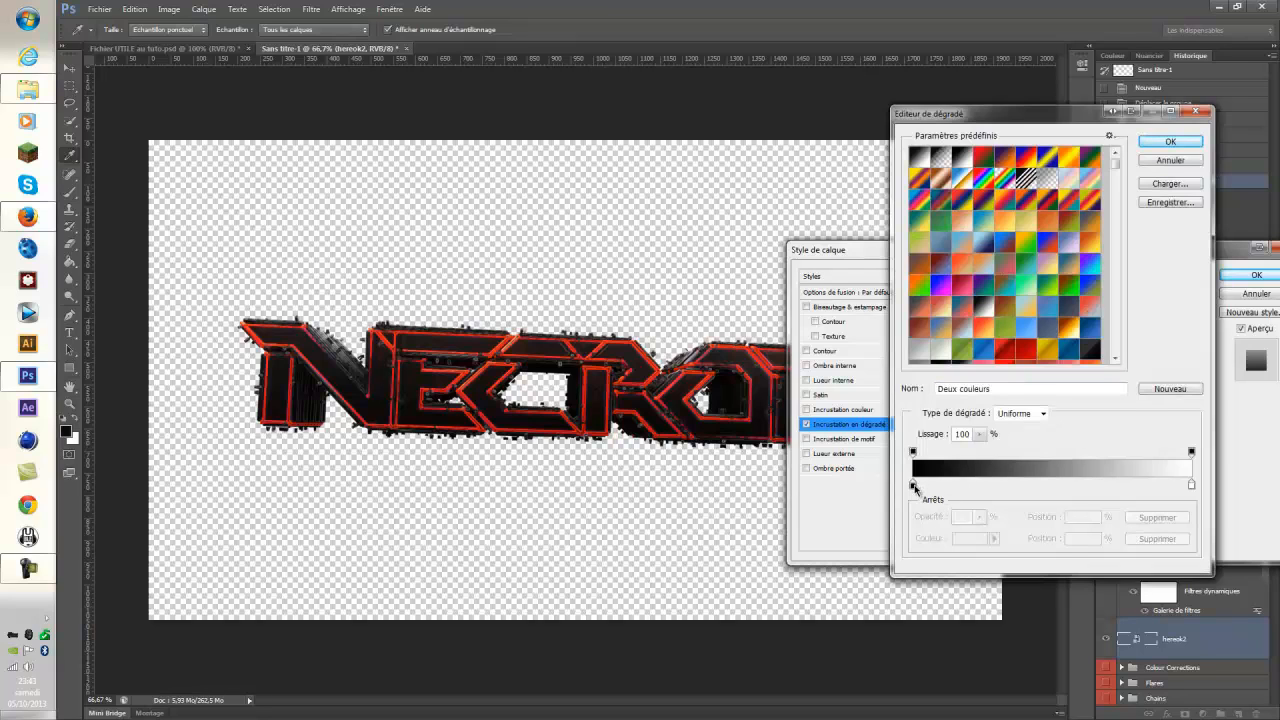
{"action": "left_click", "coordinate": [912, 485]}
{"action": "double_click", "coordinate": [912, 485]}
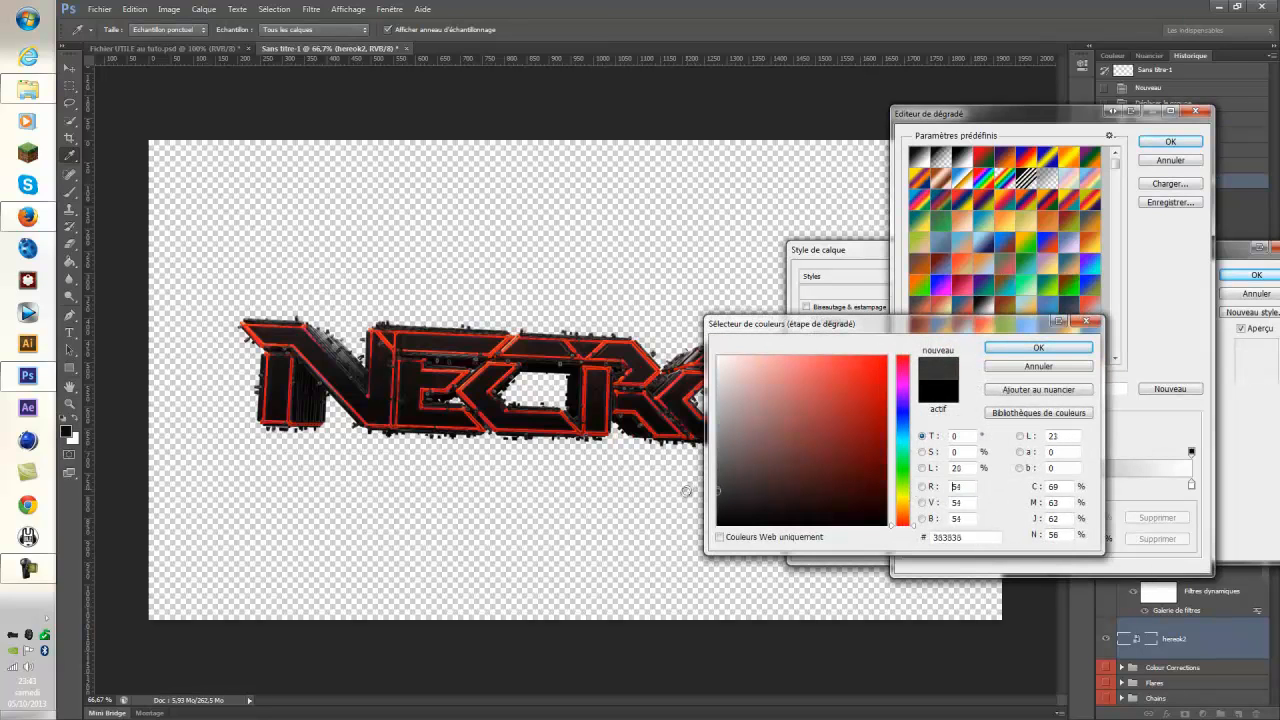
{"action": "left_click", "coordinate": [1016, 350]}
{"action": "left_click", "coordinate": [1163, 137]}
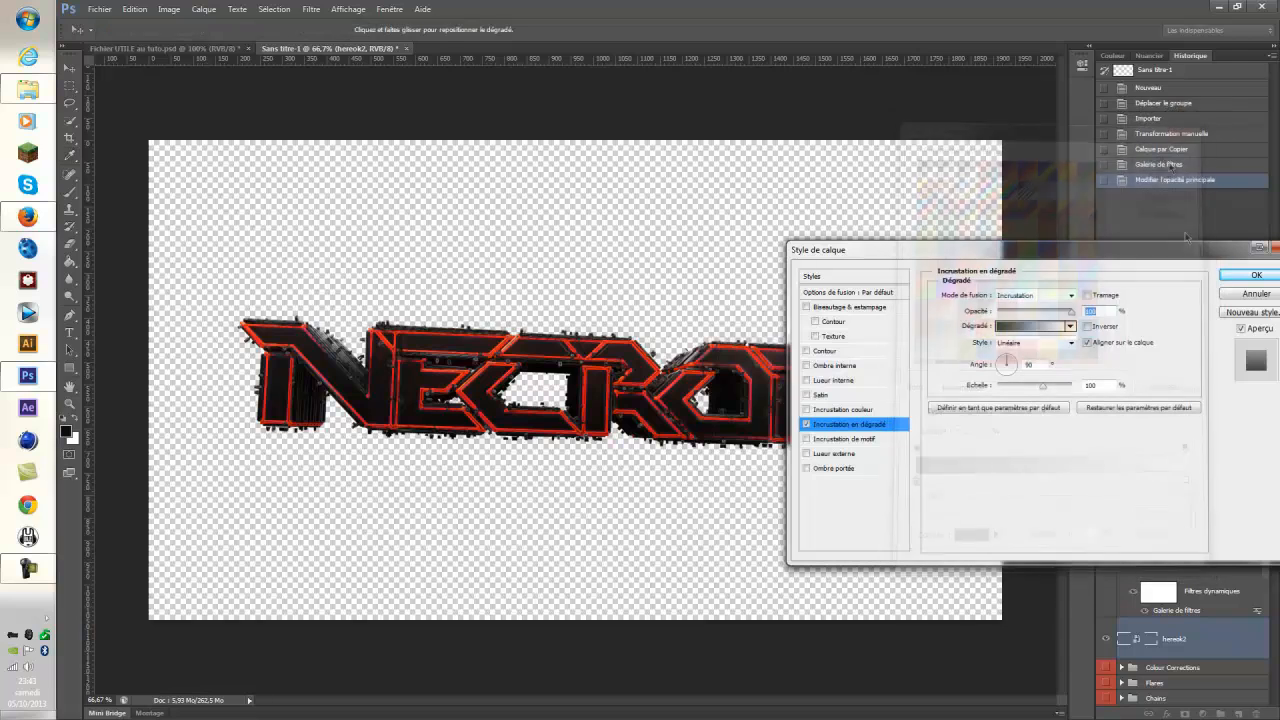
{"action": "left_click", "coordinate": [1256, 275]}
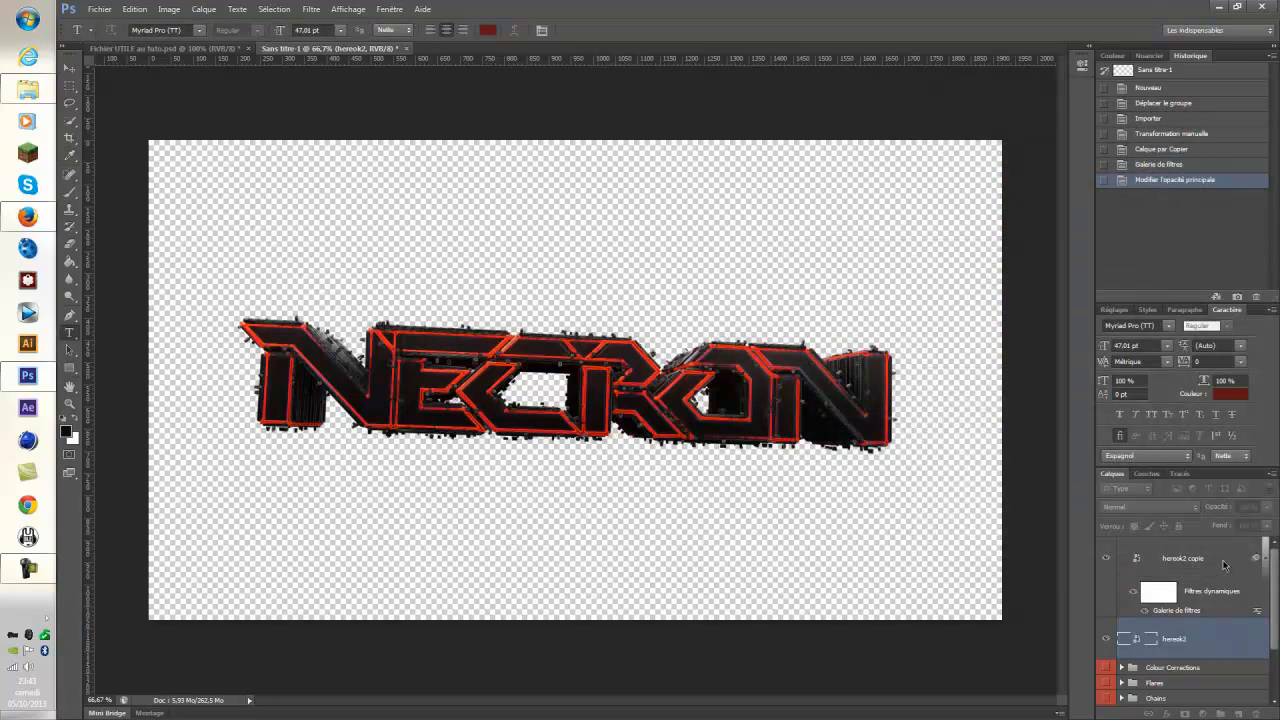
Apply a gradient overlay in Incrustation mode to the hereok2 copie layer, with the gradient's black stop at position 1%.
{"action": "double_click", "coordinate": [1222, 560]}
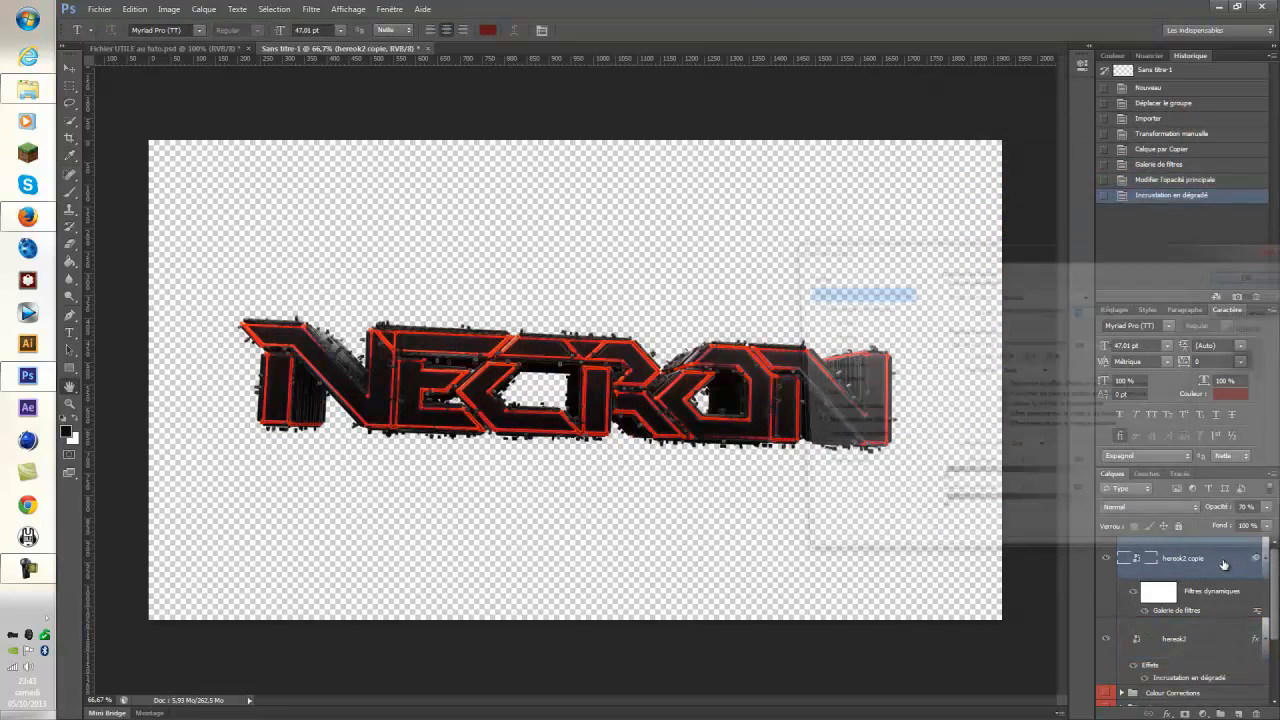
{"action": "left_click", "coordinate": [858, 428]}
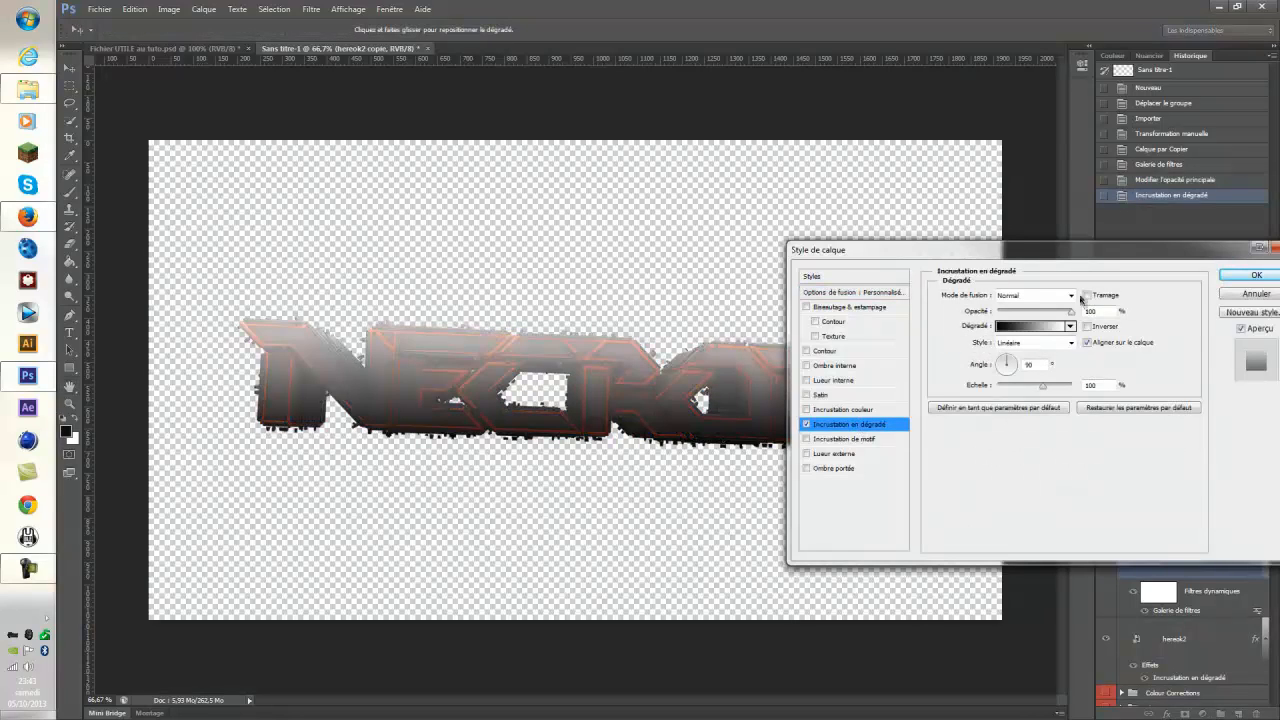
{"action": "left_click", "coordinate": [1068, 295]}
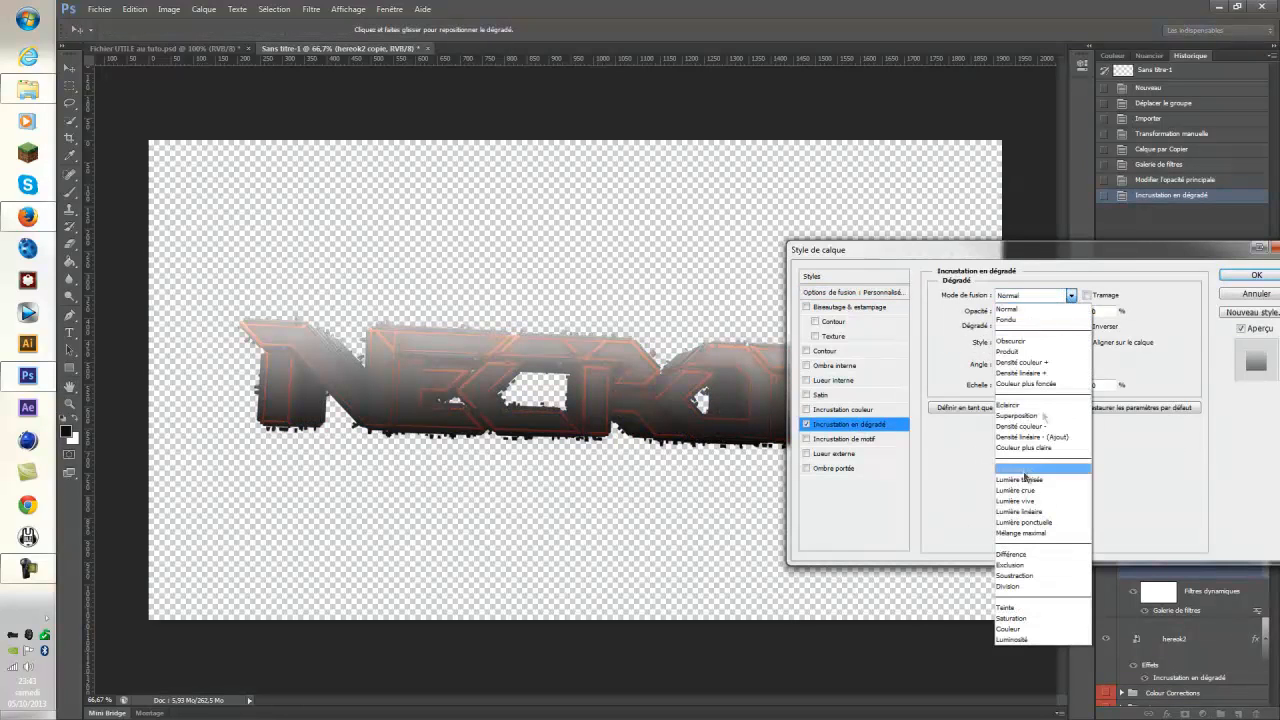
{"action": "left_click", "coordinate": [1025, 472]}
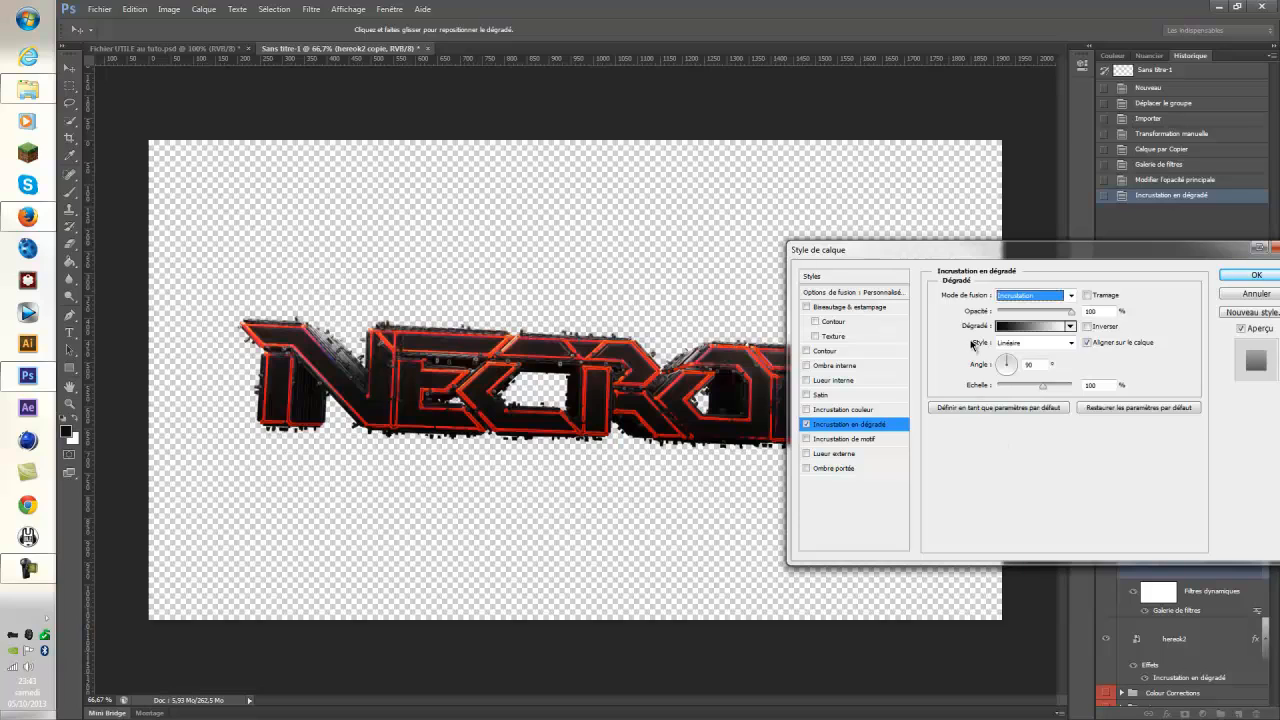
{"action": "left_click", "coordinate": [1002, 326]}
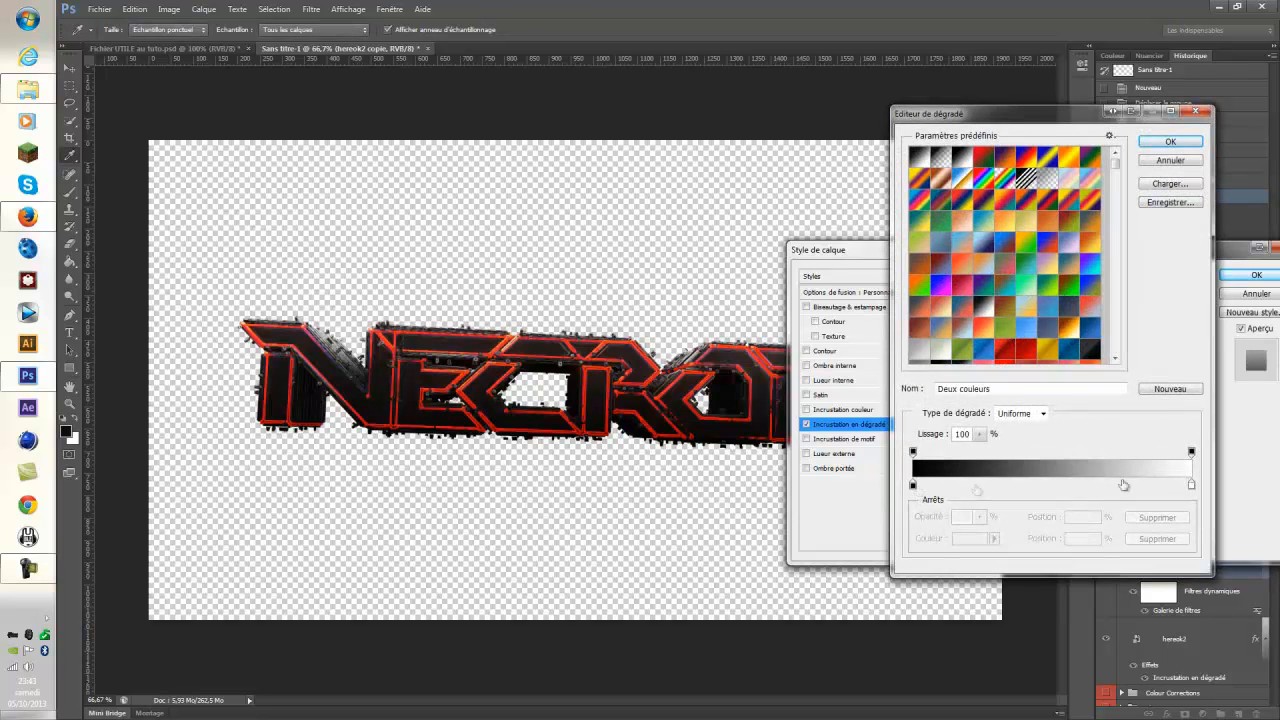
{"action": "left_click_drag", "start_coordinate": [913, 486], "coordinate": [1007, 487]}
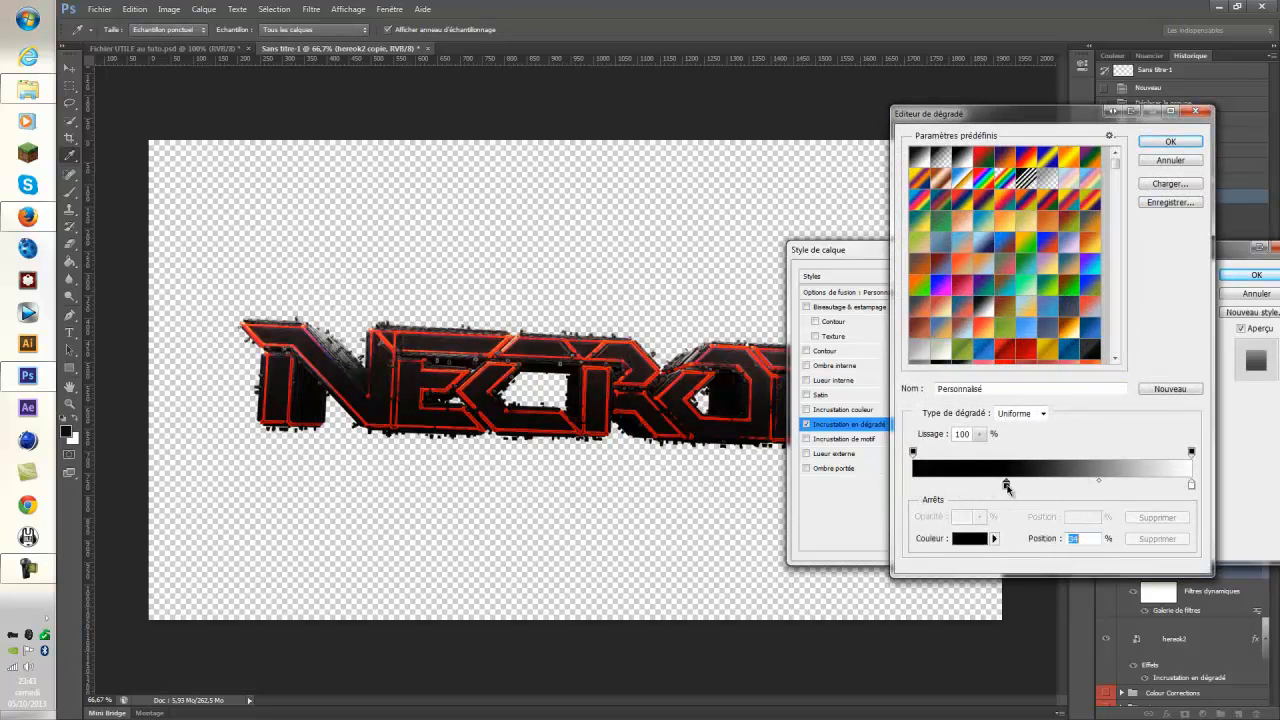
{"action": "type", "text": "0"}
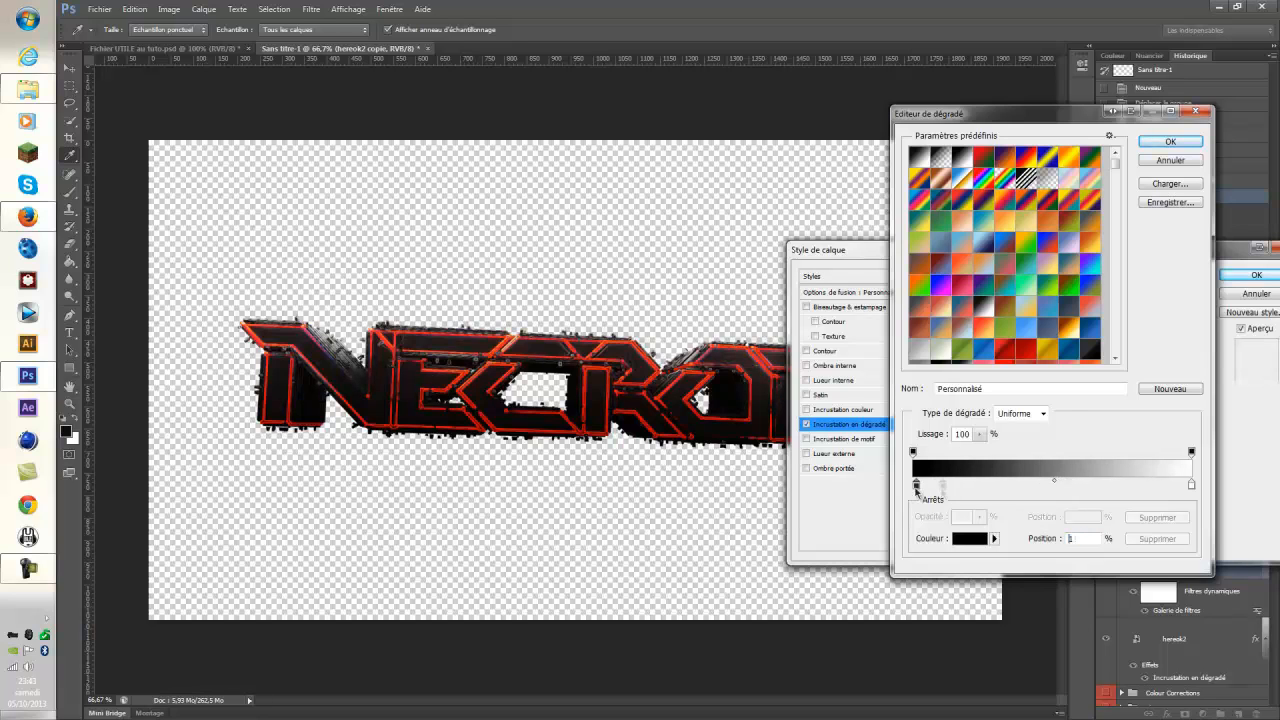
{"action": "left_click", "coordinate": [1170, 141]}
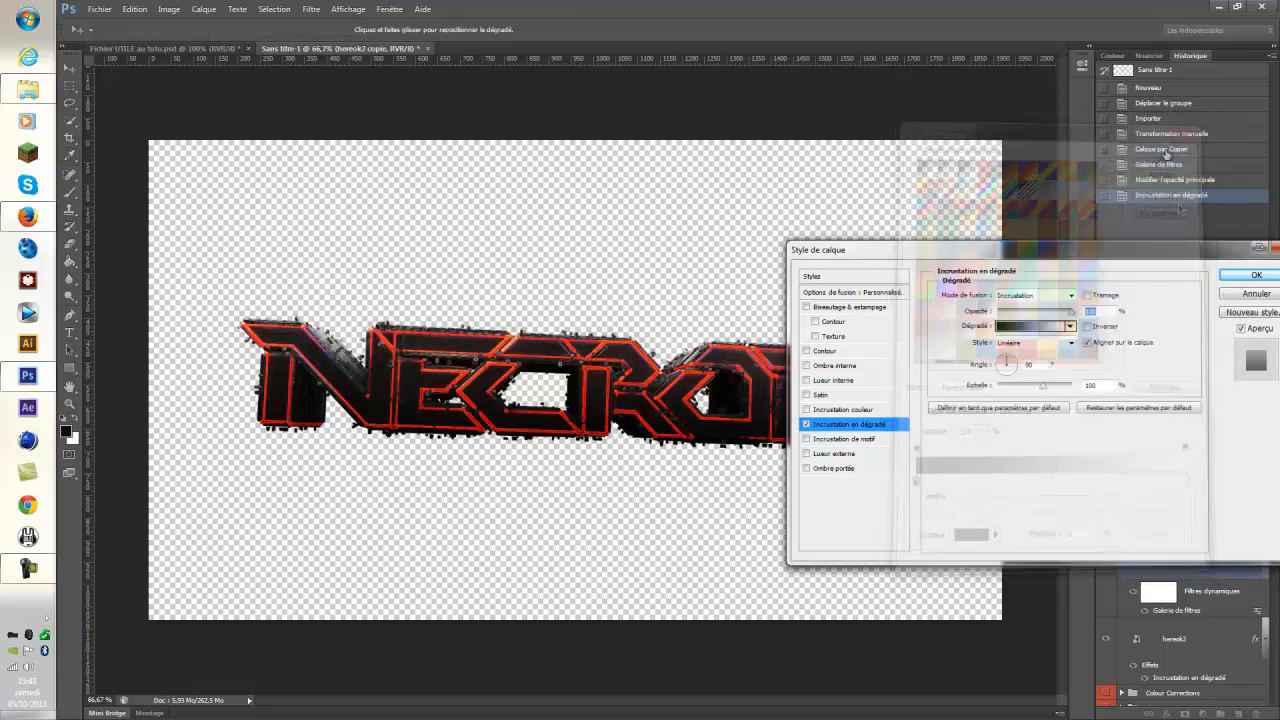
{"action": "left_click", "coordinate": [1252, 277]}
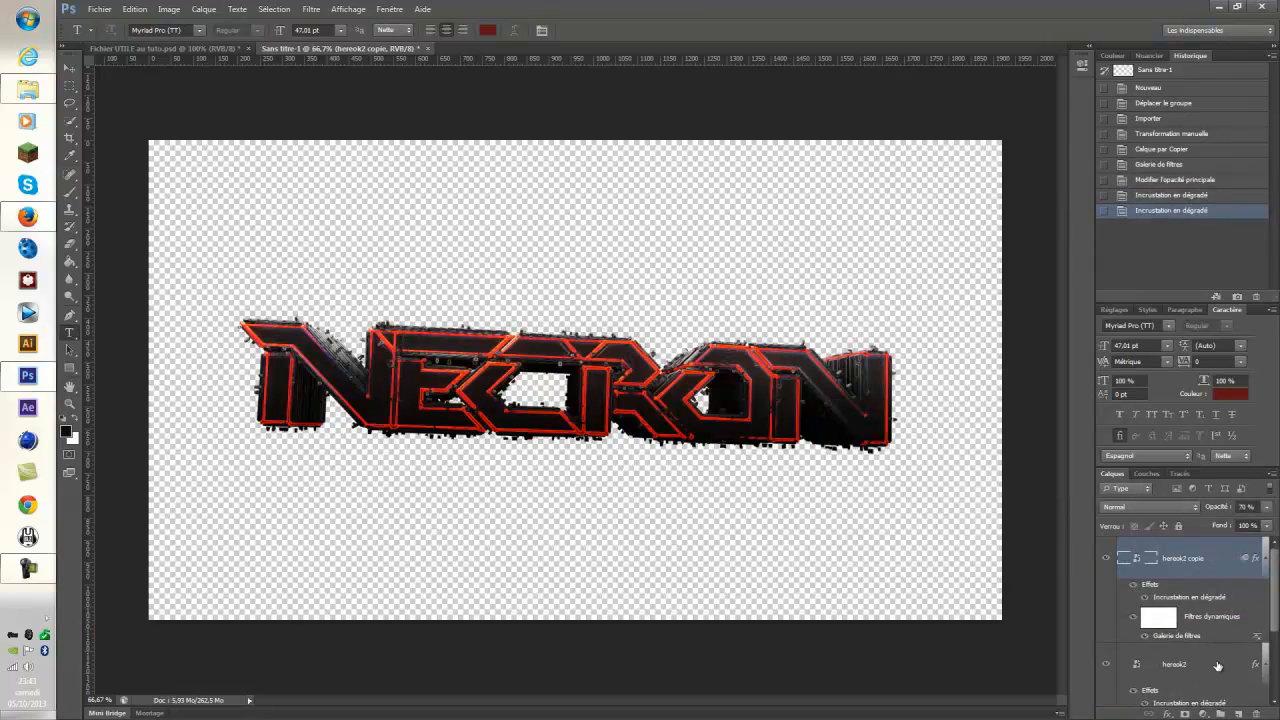
Merge the hereok2 and hereok2 copie layers into a single layer.
{"action": "left_click", "coordinate": [1216, 665]}
{"action": "right_click", "coordinate": [1210, 663]}
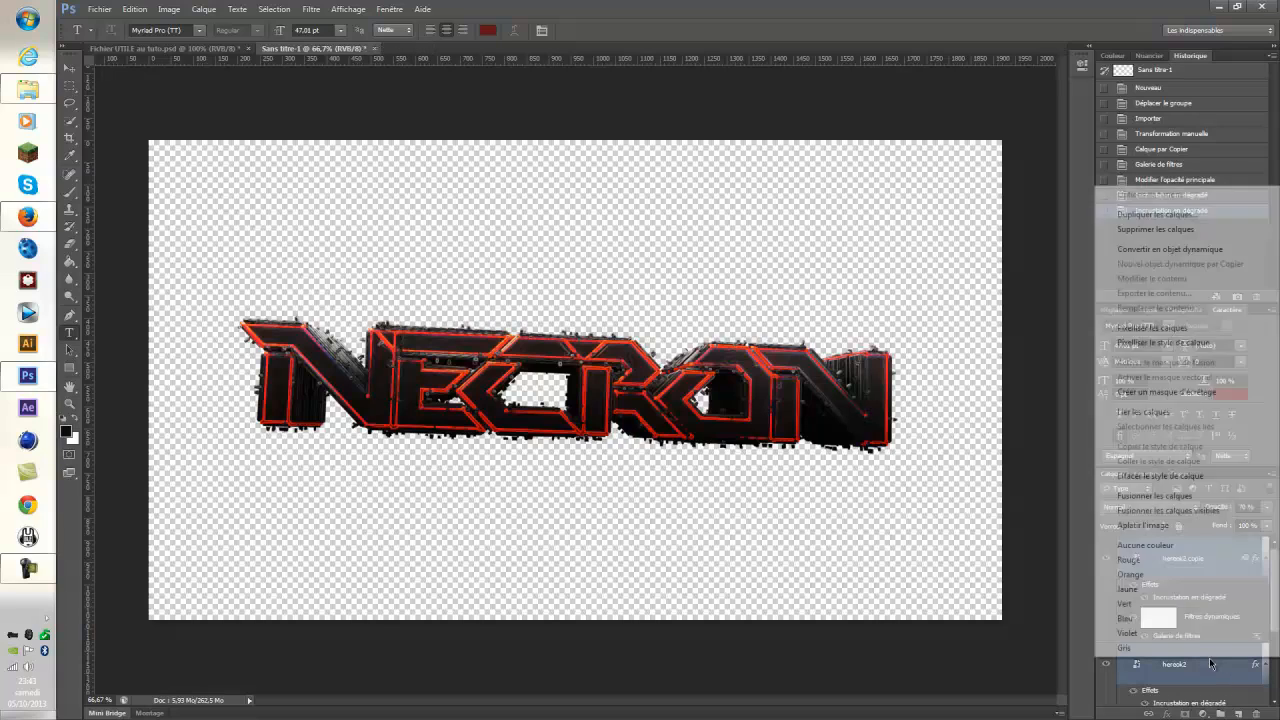
{"action": "left_click", "coordinate": [1160, 497]}
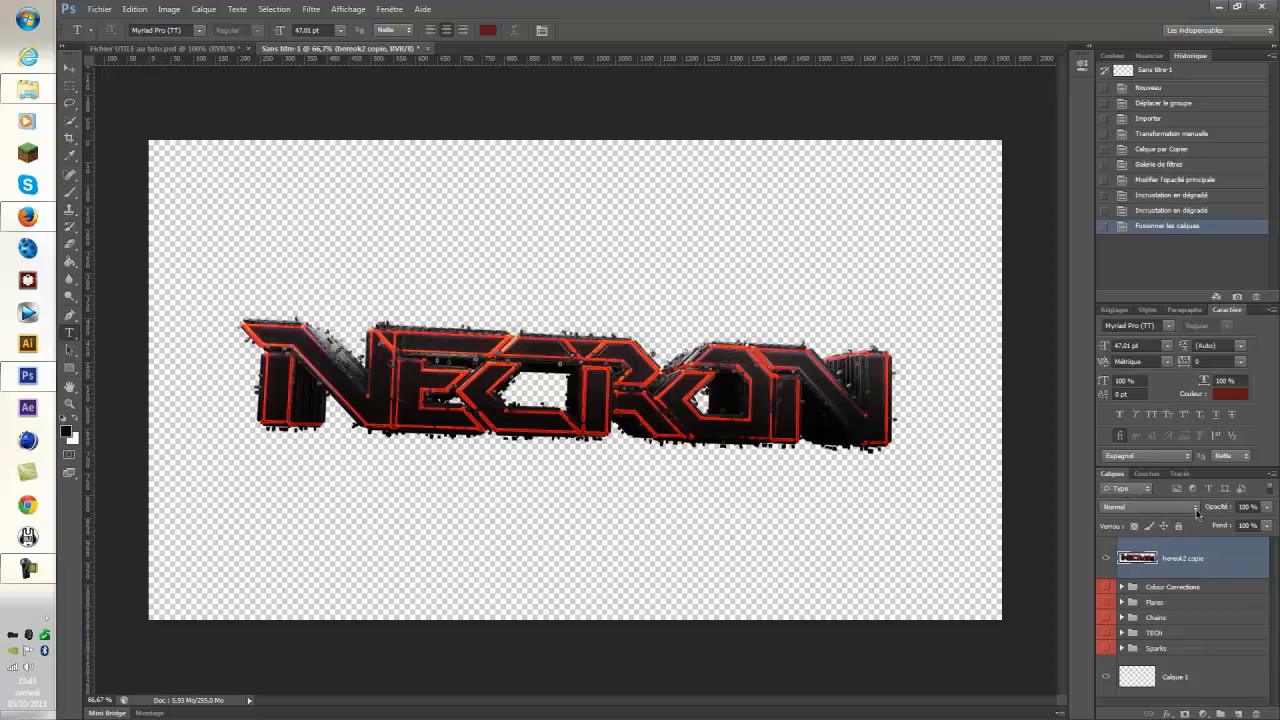
Duplicate the merged text layer and start an Oil Paint filter on the copy with Stylization 2 and Cleanliness 1.
{"action": "key", "text": "ctrl+j"}
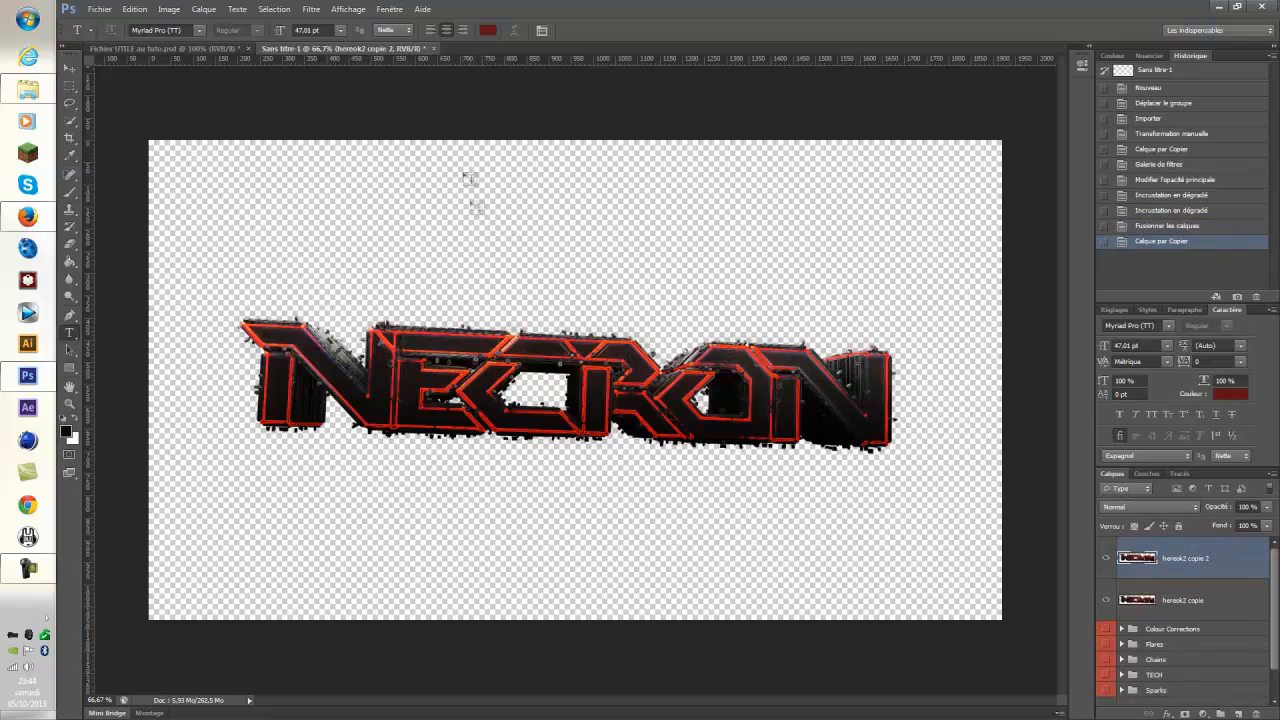
{"action": "left_click", "coordinate": [310, 10]}
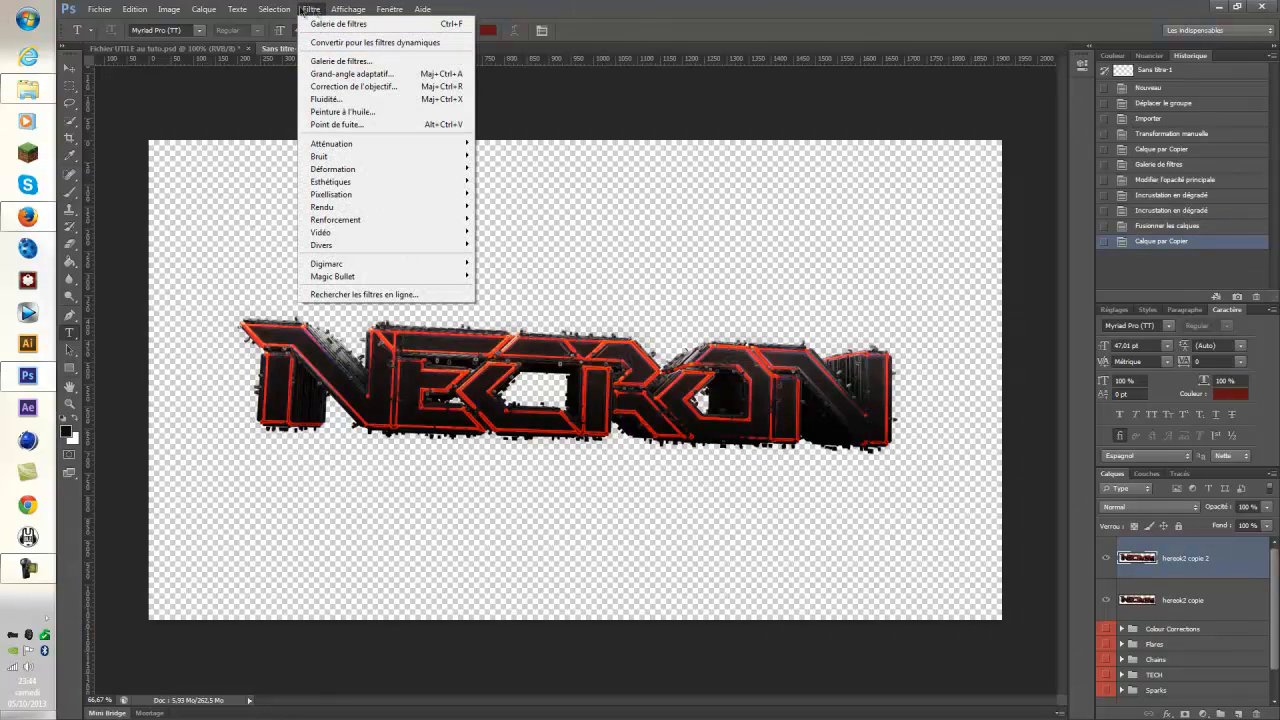
{"action": "left_click", "coordinate": [342, 113]}
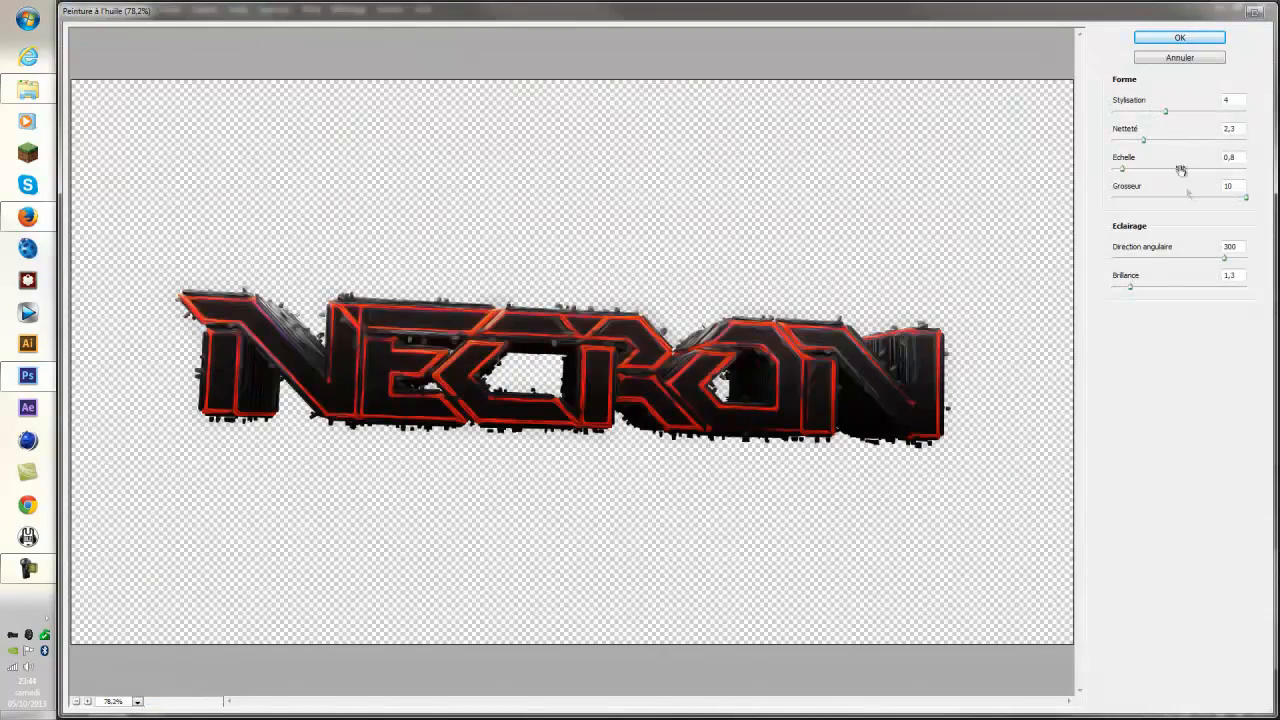
{"action": "left_click_drag", "start_coordinate": [1166, 112], "coordinate": [1136, 121]}
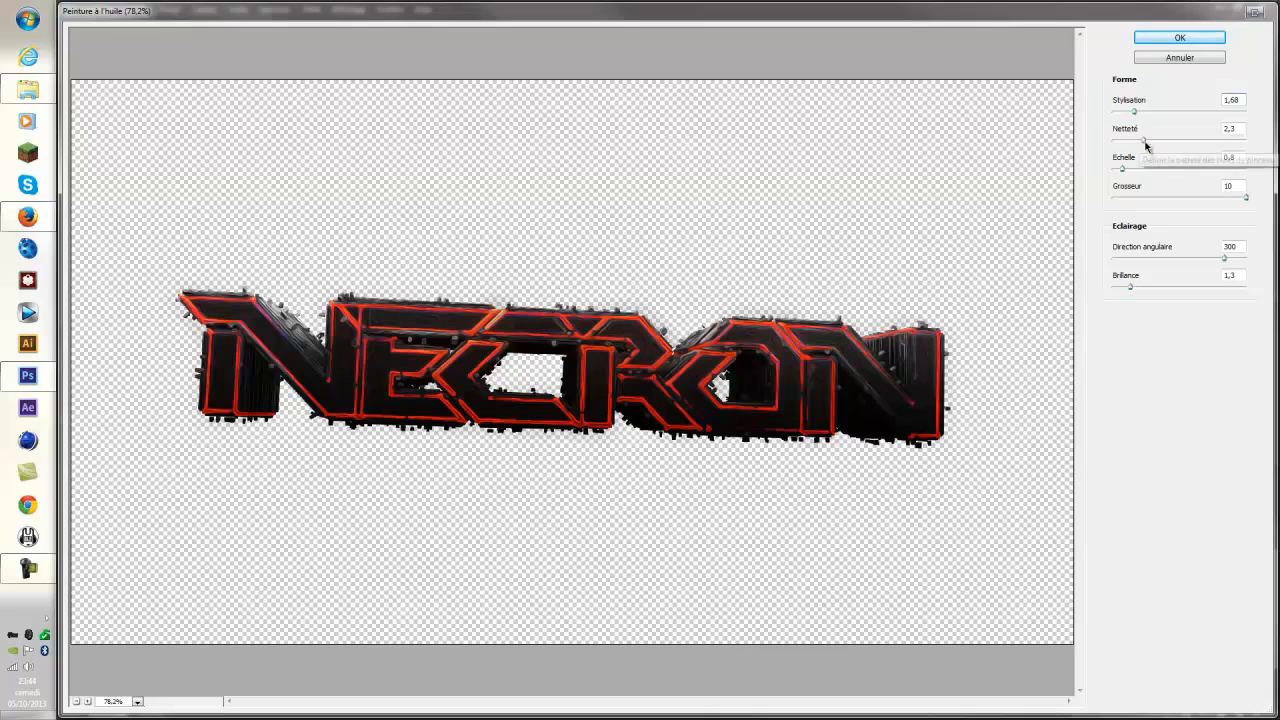
{"action": "left_click_drag", "start_coordinate": [1146, 141], "coordinate": [1126, 157]}
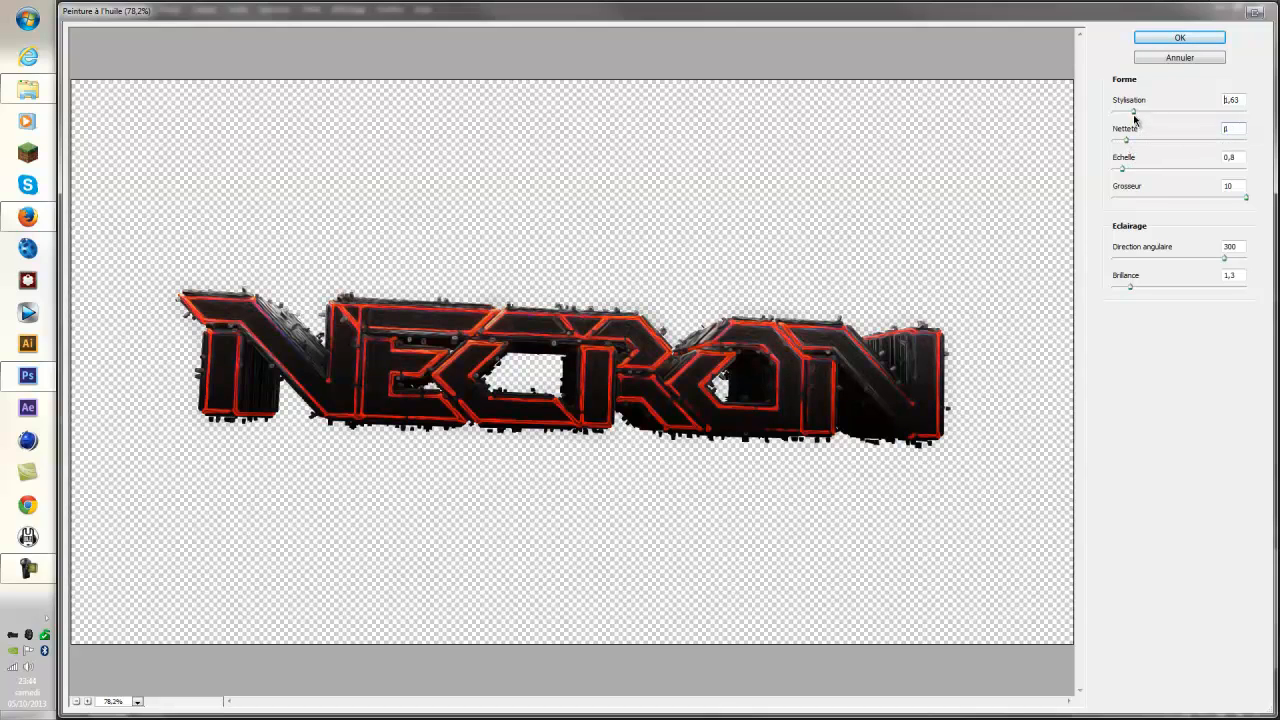
{"action": "left_click_drag", "start_coordinate": [1134, 116], "coordinate": [1137, 117]}
{"action": "left_click_drag", "start_coordinate": [1243, 101], "coordinate": [1034, 80]}
Set the Oil Paint scale to 4 and angular direction to 360, increase the shine, and apply the filter.
{"action": "left_click_drag", "start_coordinate": [1122, 169], "coordinate": [1168, 172]}
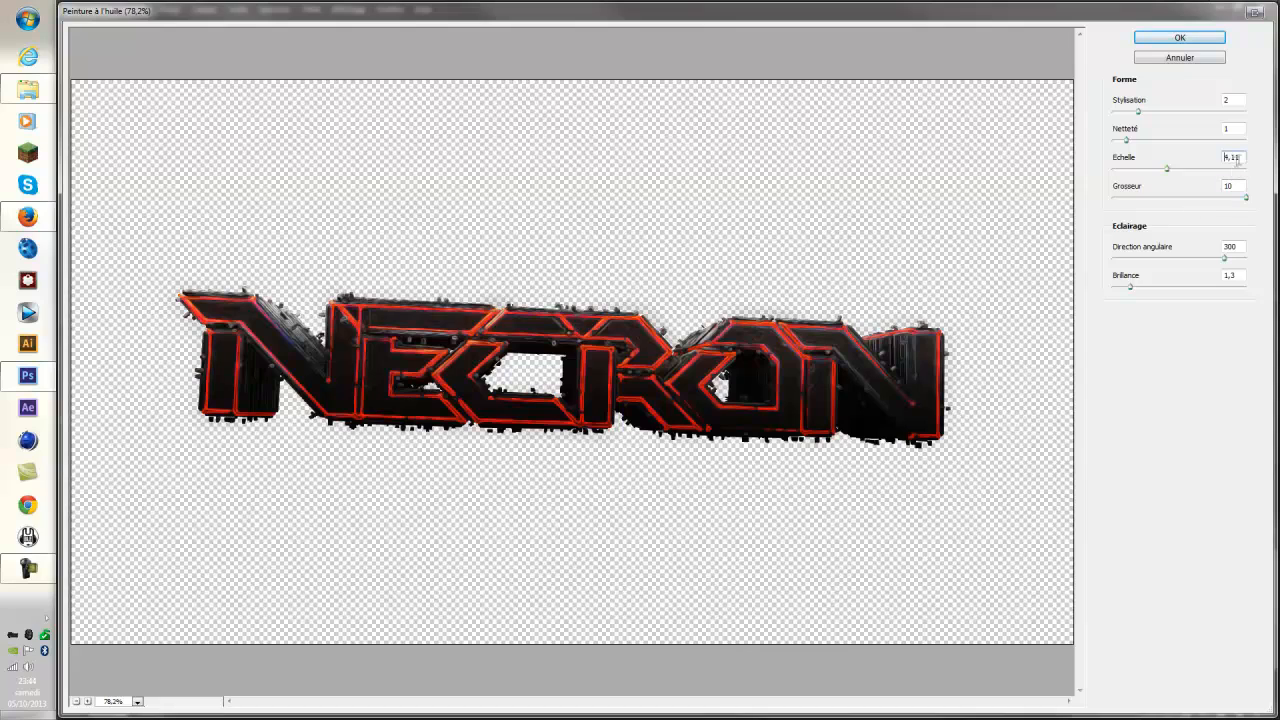
{"action": "left_click_drag", "start_coordinate": [1240, 158], "coordinate": [1157, 161]}
{"action": "type", "text": "4"}
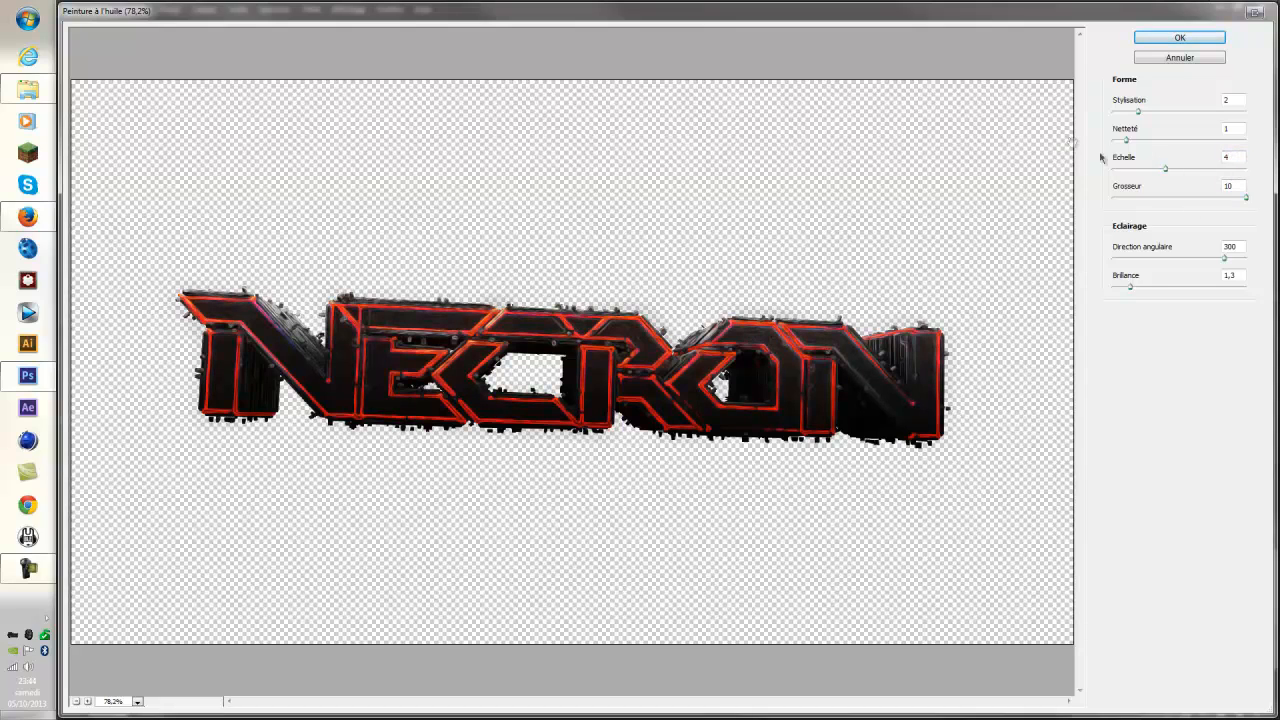
{"action": "mouse_move", "coordinate": [1245, 198]}
{"action": "left_mouse_down"}
{"action": "mouse_move", "coordinate": [1180, 201]}
{"action": "mouse_move", "coordinate": [1222, 204]}
{"action": "left_mouse_up"}
{"action": "left_click_drag", "start_coordinate": [1224, 261], "coordinate": [1263, 281]}
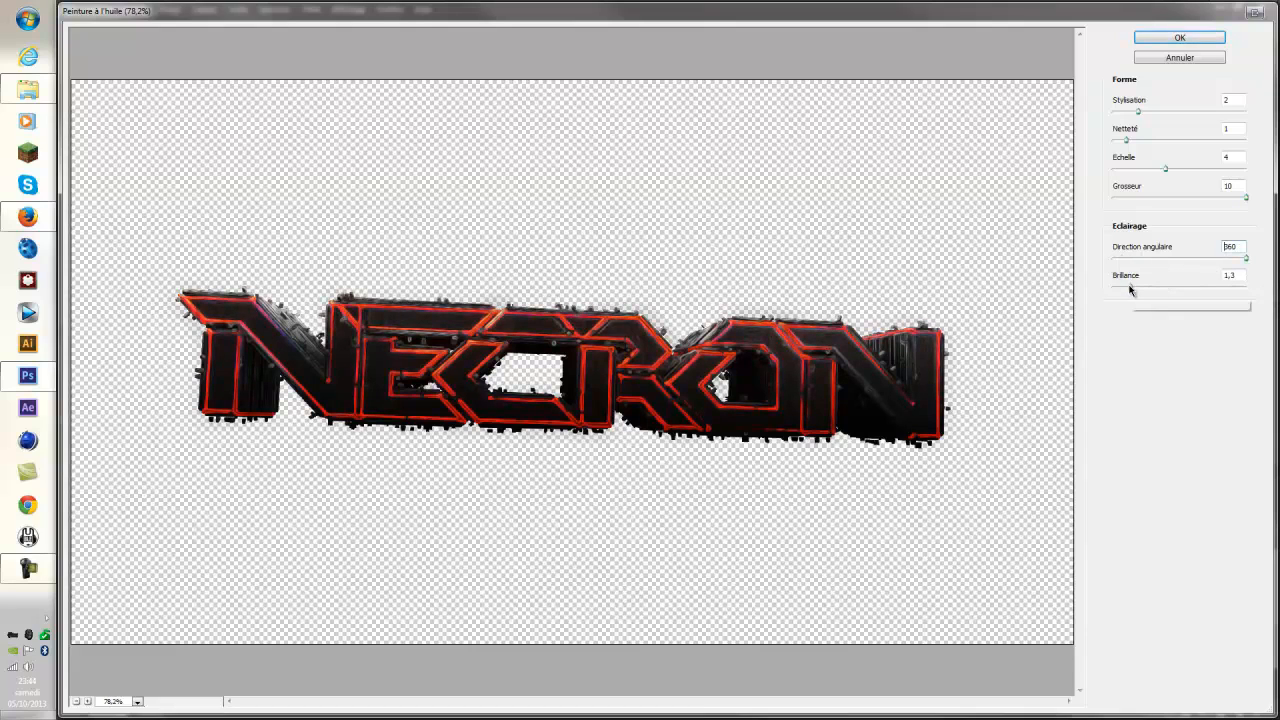
{"action": "mouse_move", "coordinate": [1130, 287]}
{"action": "left_mouse_down"}
{"action": "mouse_move", "coordinate": [1208, 293]}
{"action": "mouse_move", "coordinate": [1154, 290]}
{"action": "left_mouse_up"}
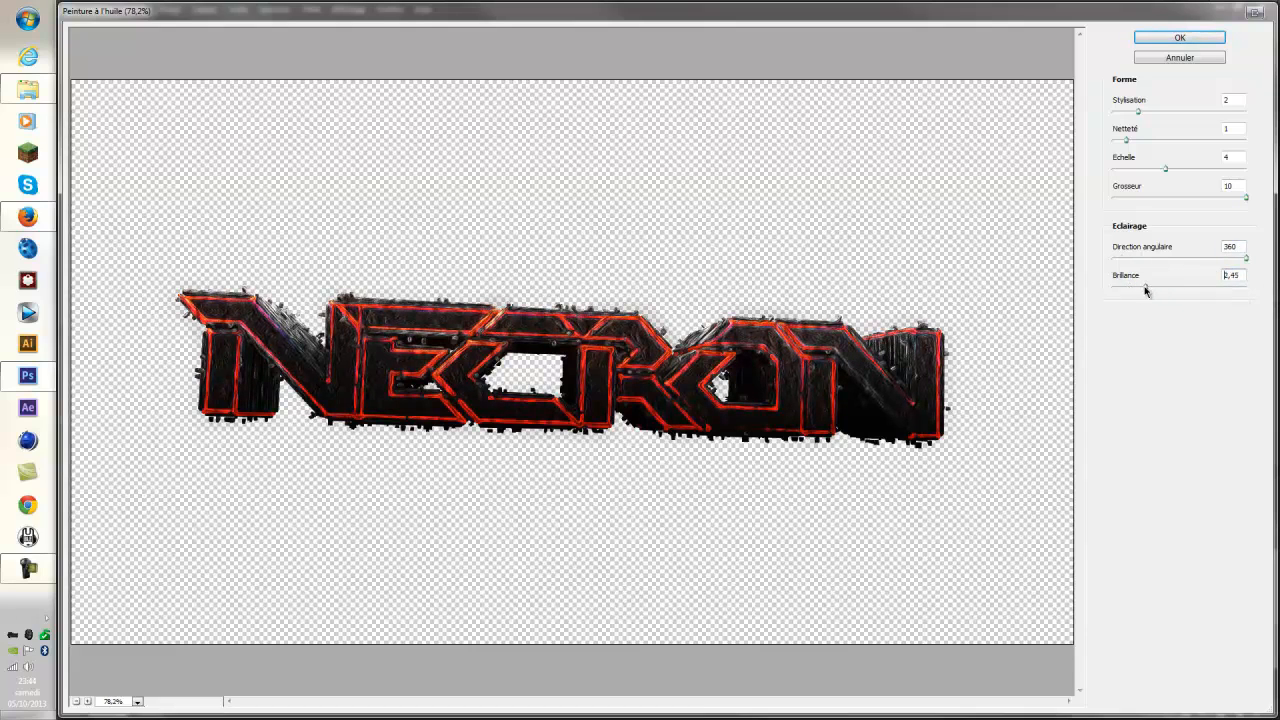
{"action": "left_click_drag", "start_coordinate": [1239, 277], "coordinate": [1103, 261]}
{"action": "left_click", "coordinate": [1182, 40]}
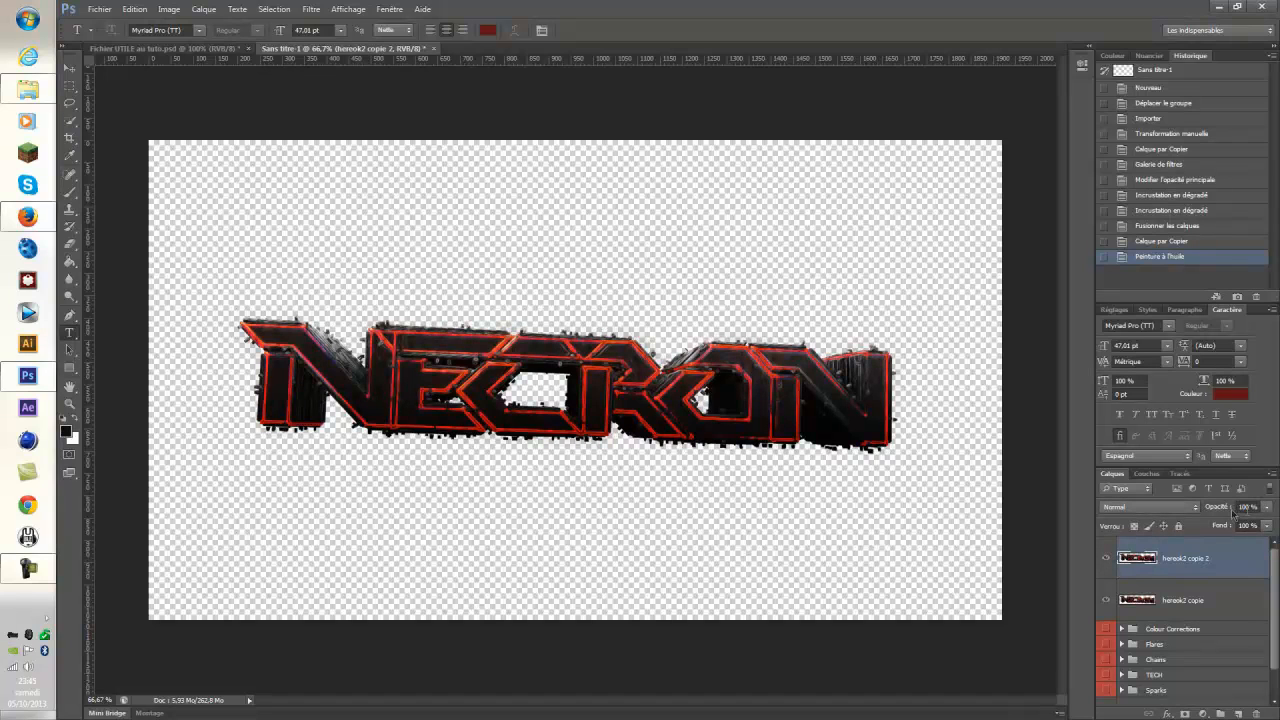
Lower the opacity of the hereok2 copie 2 layer to 30%.
{"action": "left_click", "coordinate": [1218, 511]}
{"action": "type", "text": "40"}
{"action": "key", "text": "Return"}
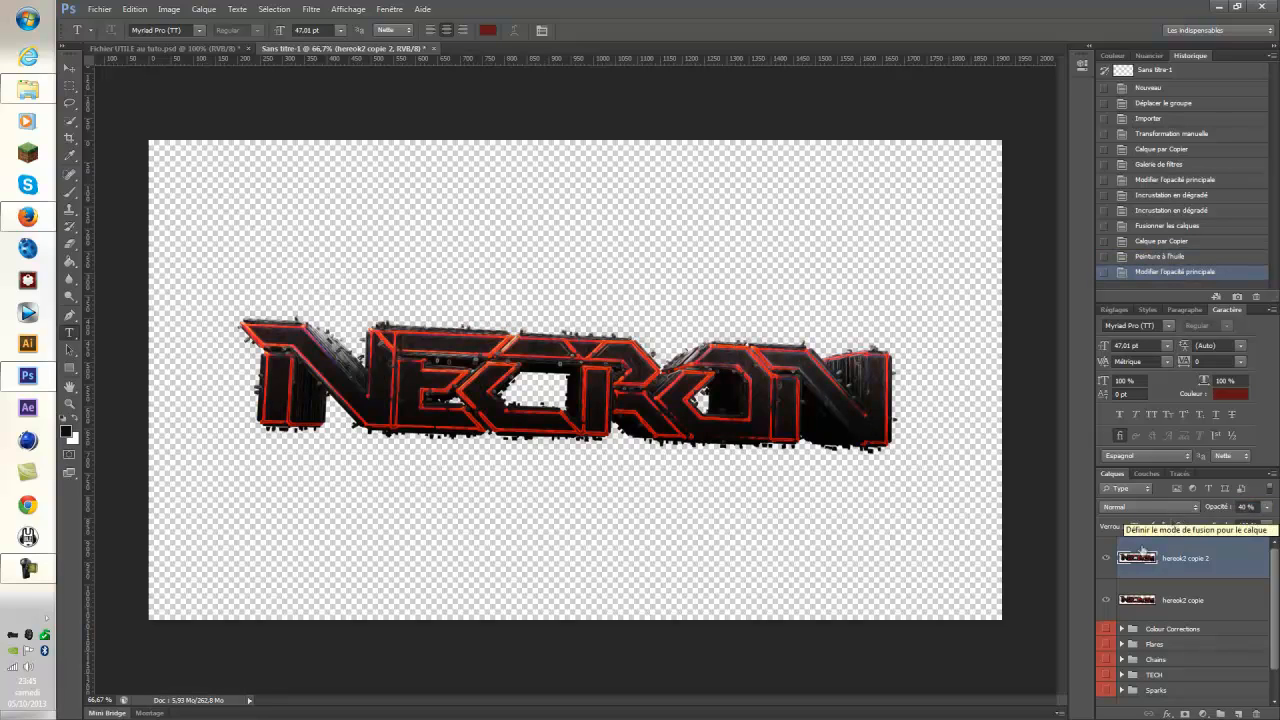
{"action": "left_click", "coordinate": [1218, 511]}
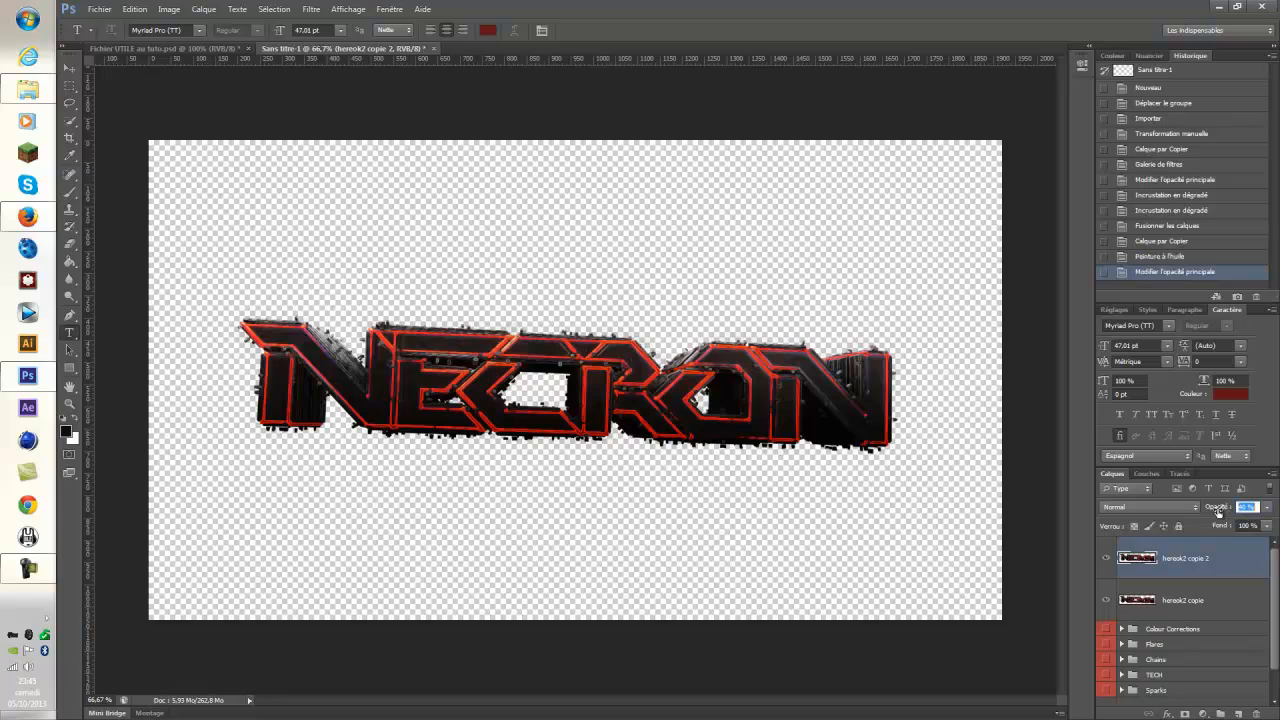
{"action": "key", "text": "Return"}
Add a gradient overlay in Incrustation blend mode to the hereok2 copie 2 layer.
{"action": "key", "text": "space"}
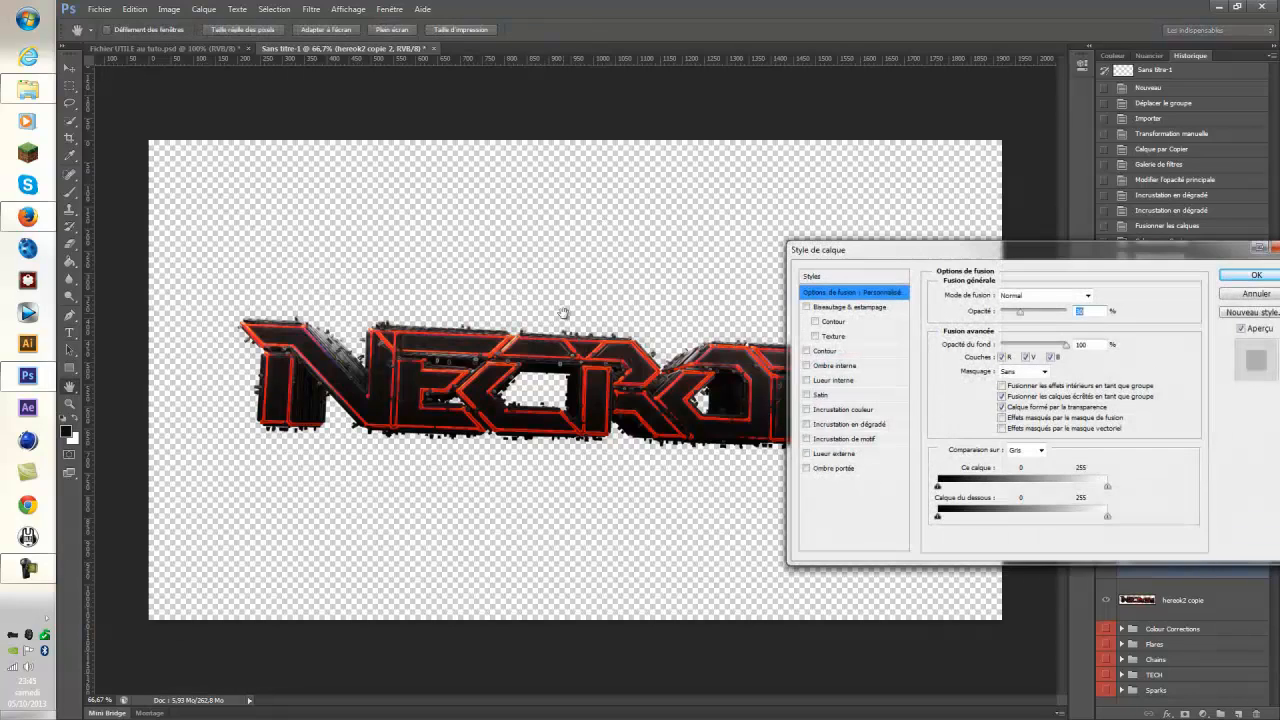
{"action": "left_click", "coordinate": [858, 424]}
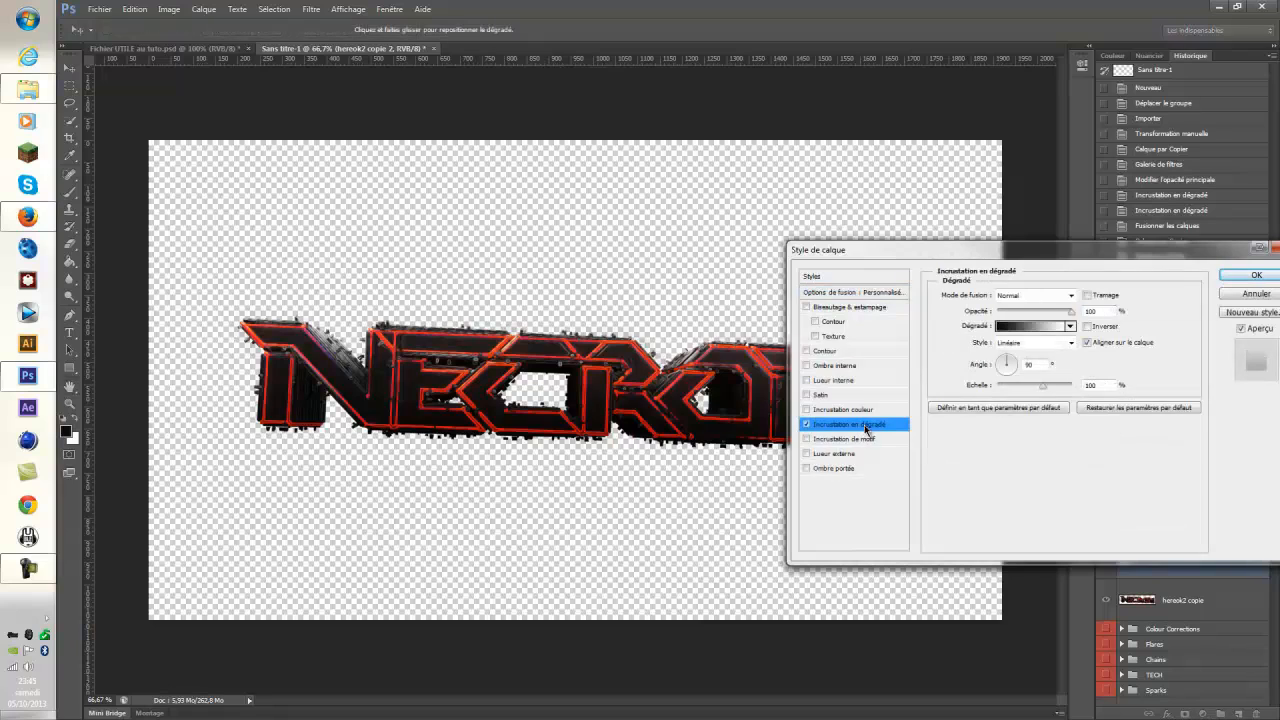
{"action": "left_click", "coordinate": [1071, 295]}
{"action": "left_click", "coordinate": [1035, 467]}
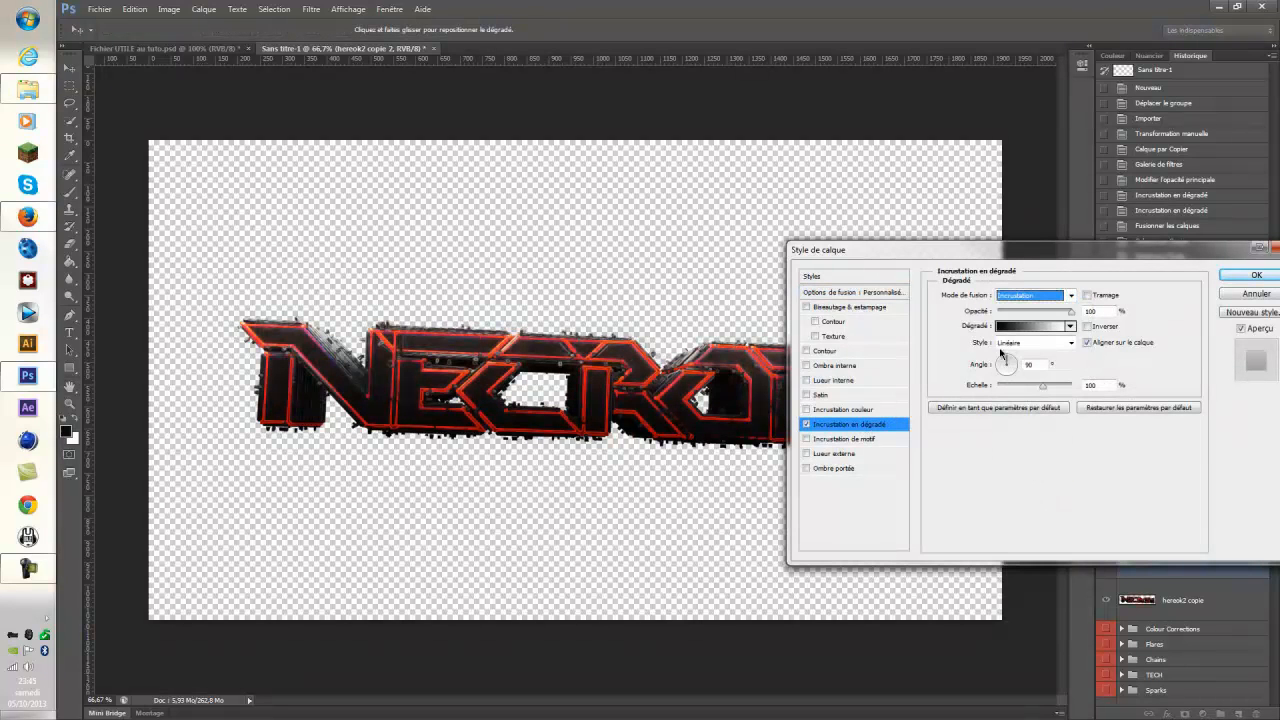
{"action": "left_click", "coordinate": [1256, 275]}
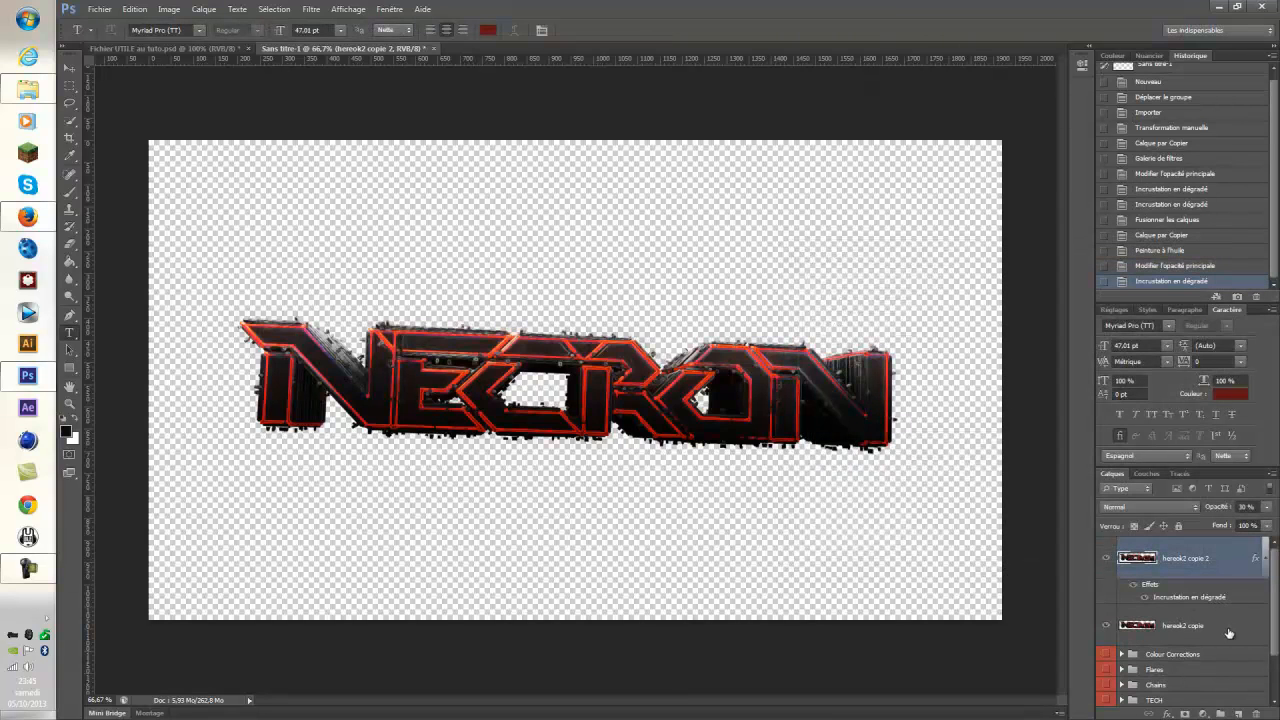
Merge the hereok2 copie 2 and hereok2 copie layers into a single layer.
{"action": "left_click", "coordinate": [1229, 633], "text": "shift"}
{"action": "right_click", "coordinate": [1229, 633]}
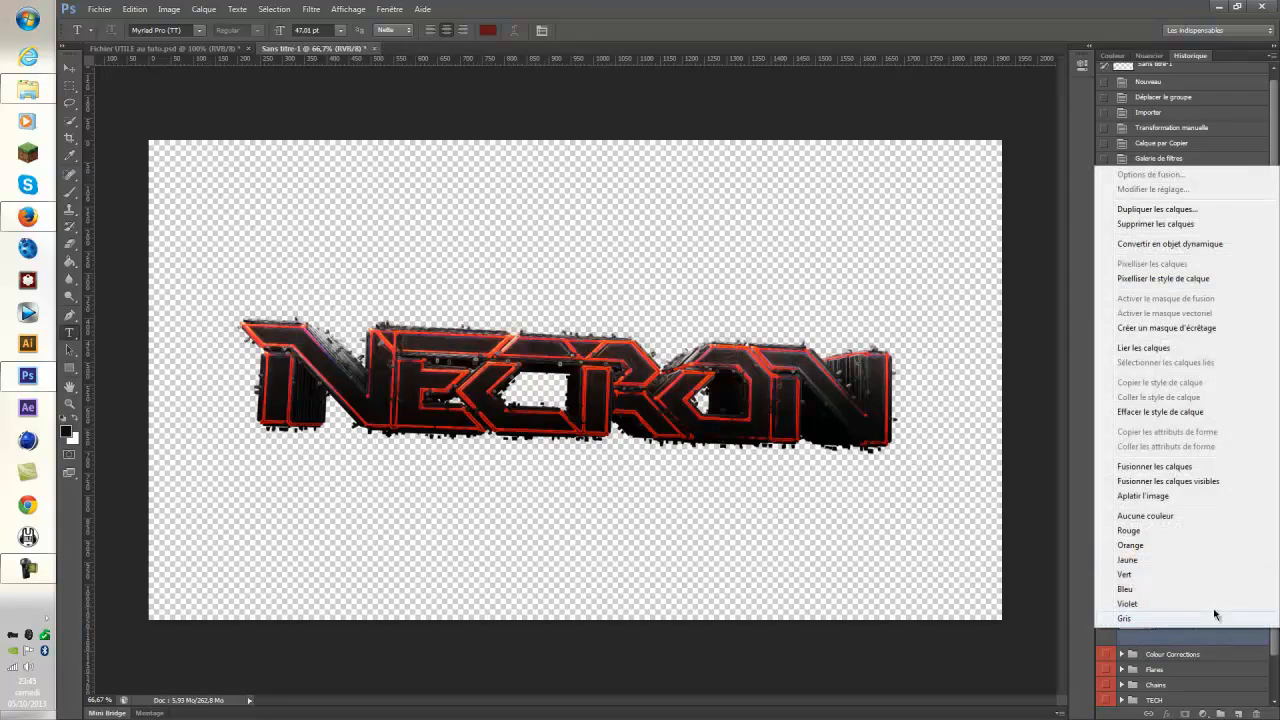
{"action": "left_click", "coordinate": [1172, 470]}
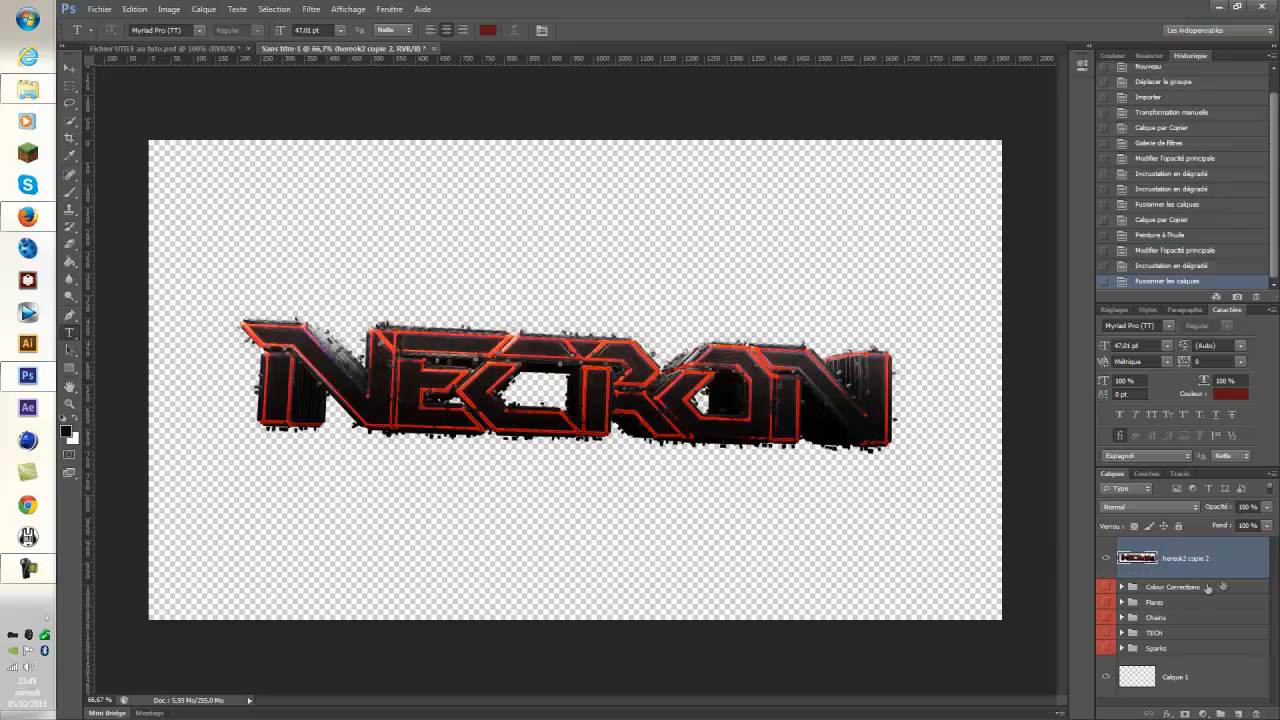
Preview the SaKoDZN Tech 3, Tech 2 and Tech 4 layers of the TECH group one by one as possible backgrounds.
{"action": "left_click", "coordinate": [1124, 634]}
{"action": "scroll", "coordinate": [1115, 628], "scroll_direction": "down", "scroll_amount": 5}
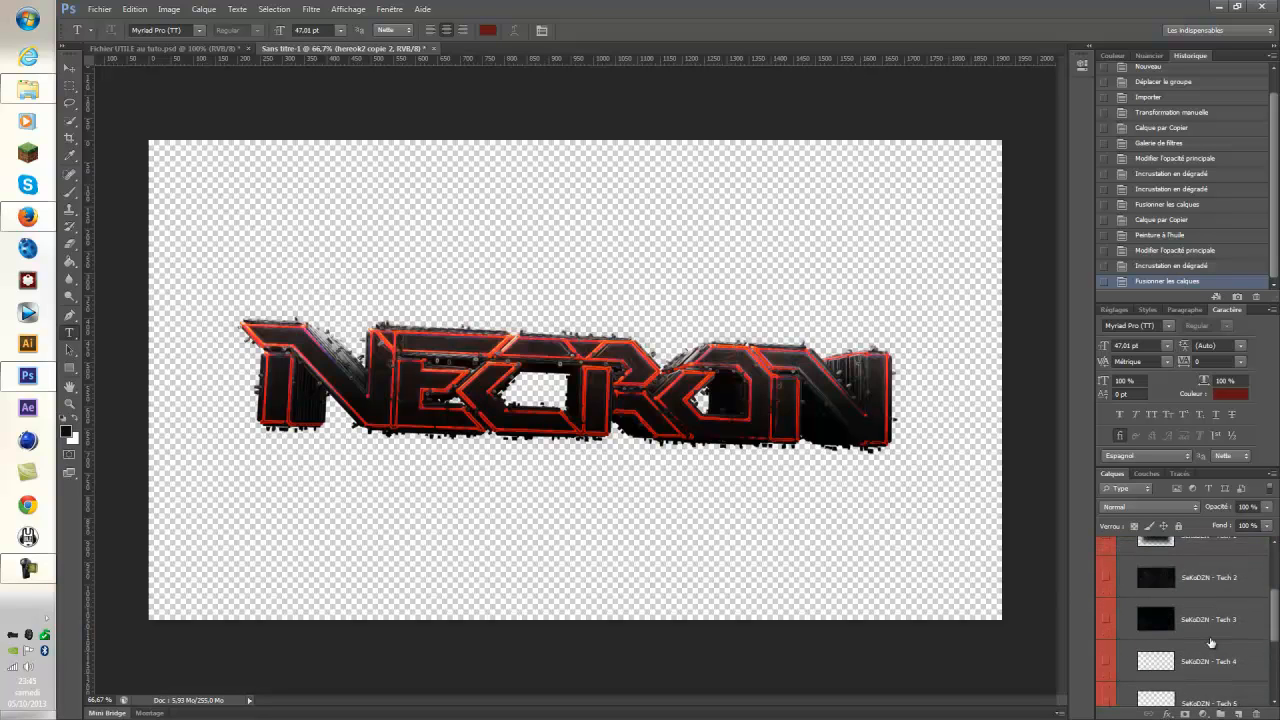
{"action": "left_click", "coordinate": [1107, 622]}
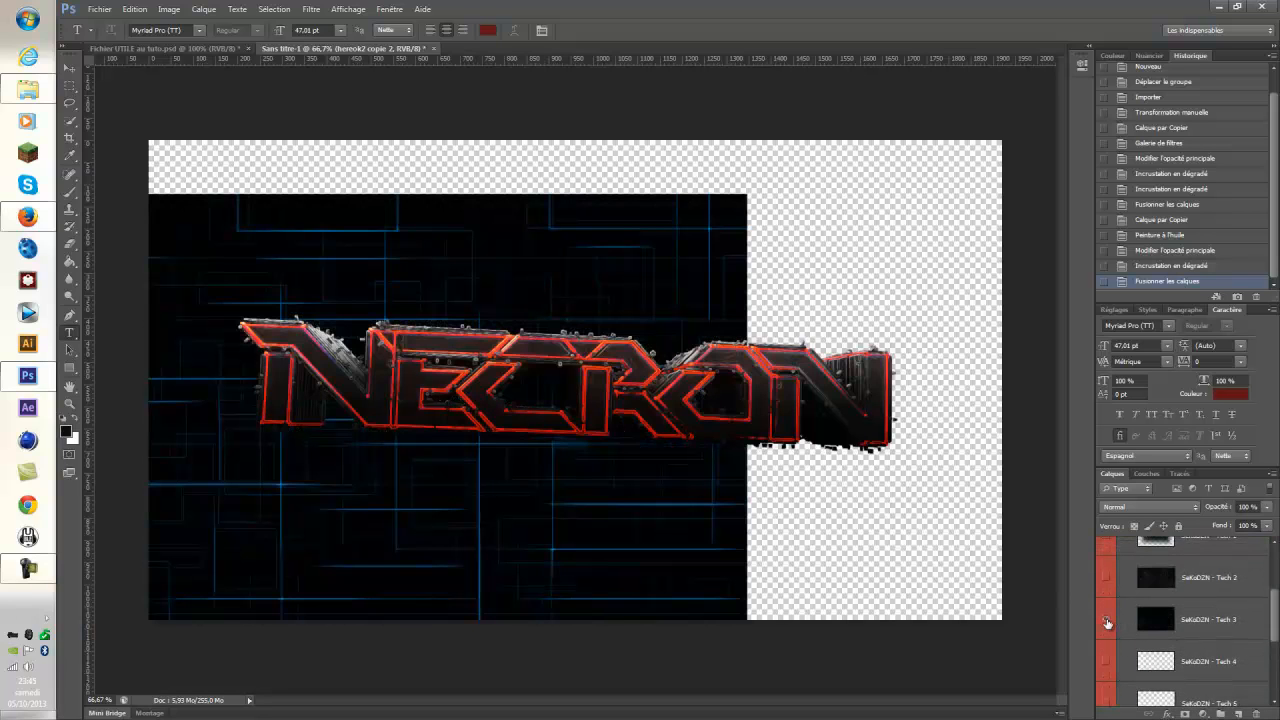
{"action": "left_click", "coordinate": [1107, 622]}
{"action": "left_click", "coordinate": [1108, 578]}
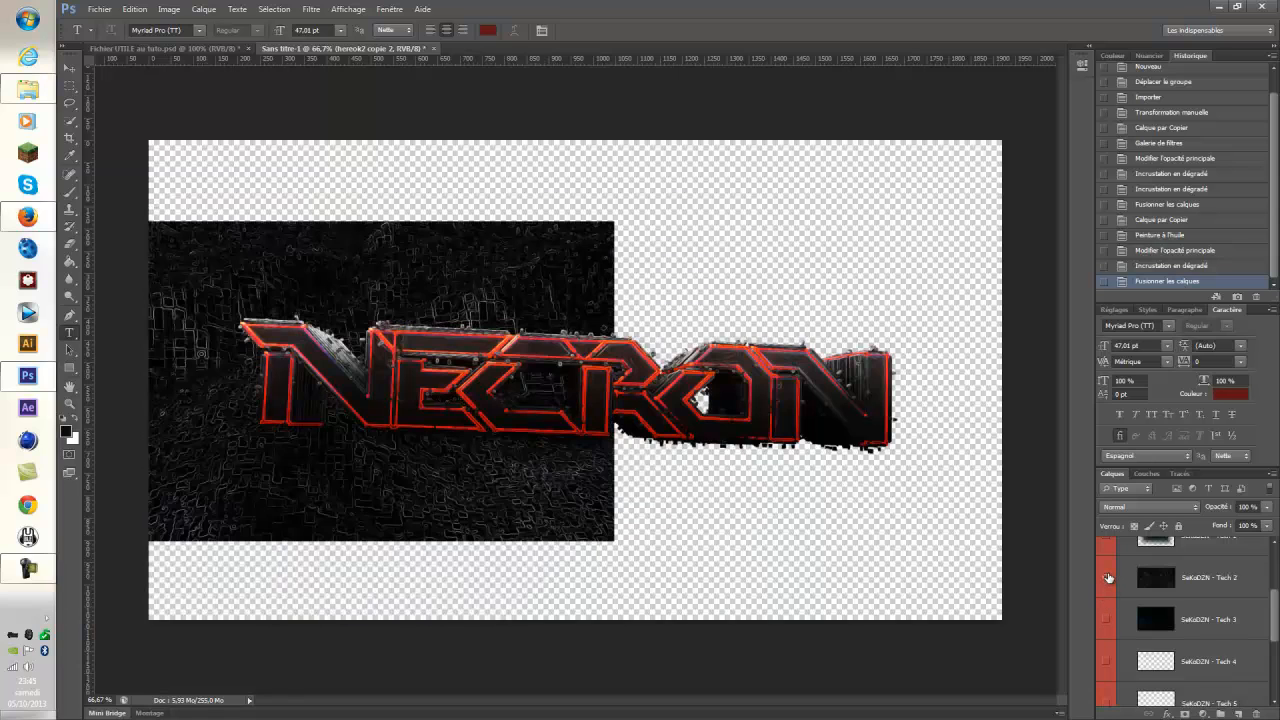
{"action": "left_click", "coordinate": [1108, 578]}
{"action": "left_click", "coordinate": [1106, 661]}
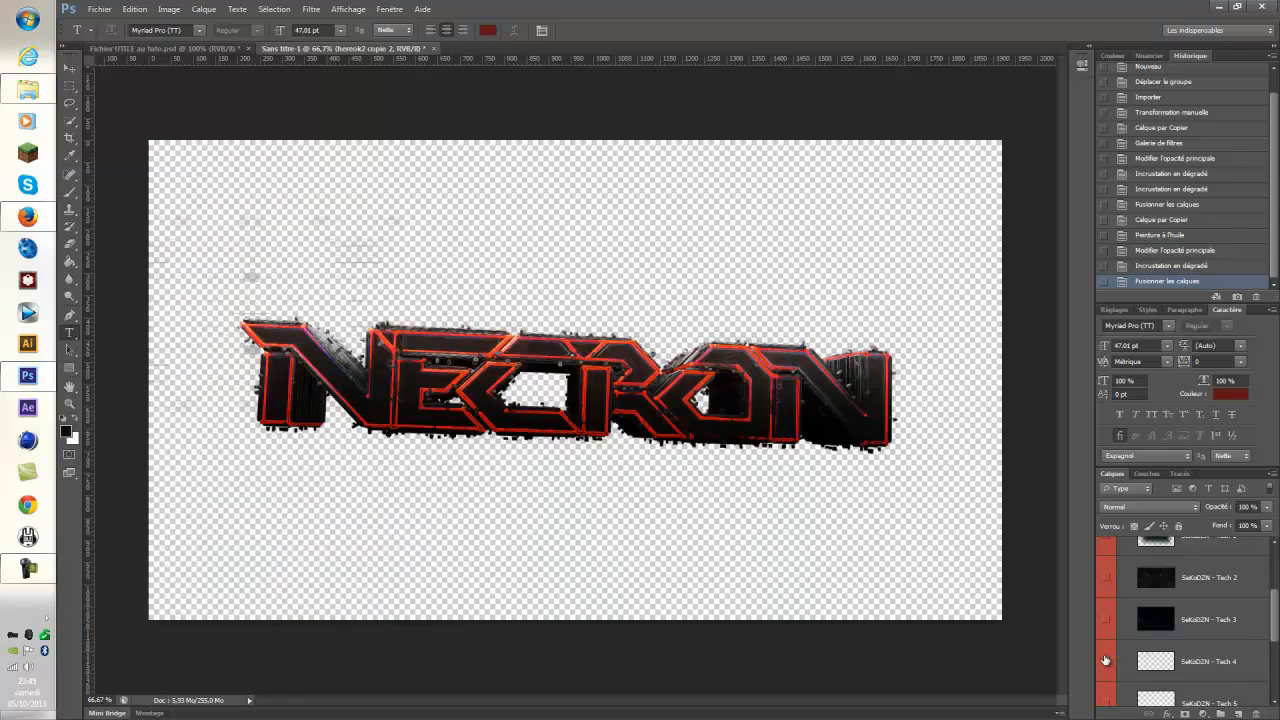
{"action": "left_click", "coordinate": [1106, 661]}
Move the SaKoDZN - Tech 3 layer out of the TECH group, above it, and delete the group.
{"action": "left_click", "coordinate": [1220, 621]}
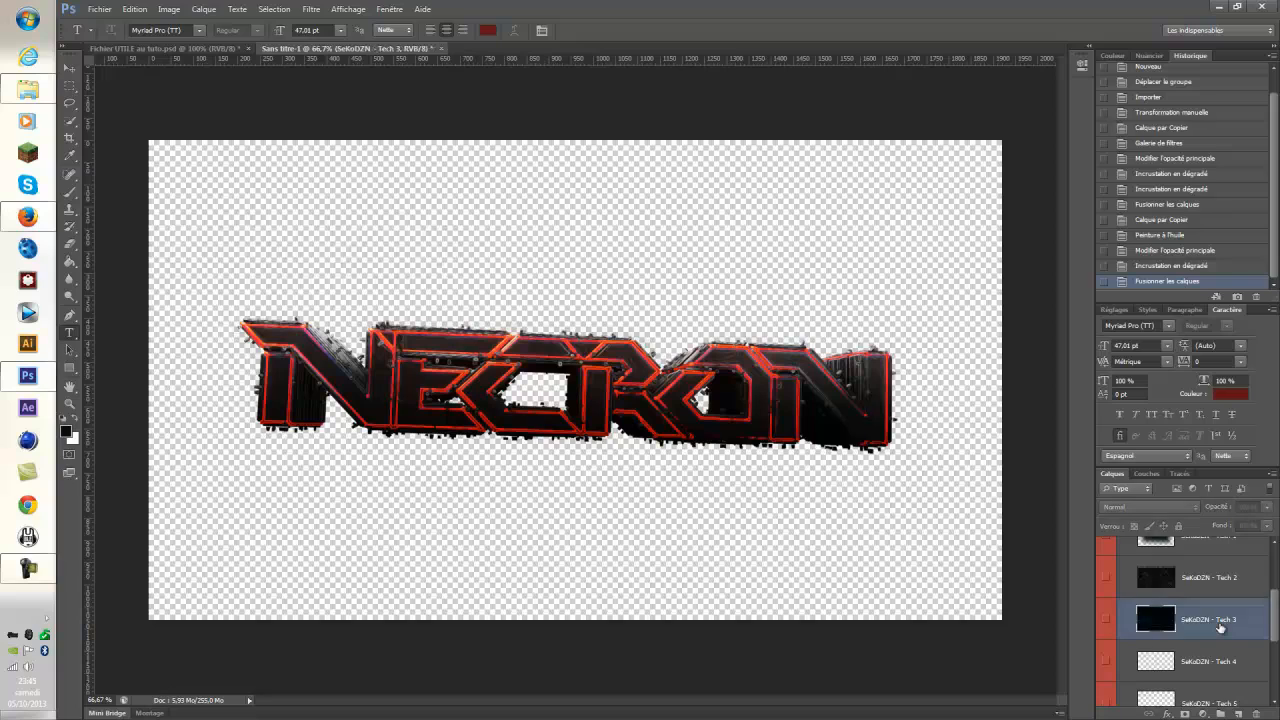
{"action": "scroll", "coordinate": [1218, 640], "scroll_direction": "up", "scroll_amount": 1}
{"action": "left_click_drag", "start_coordinate": [1215, 651], "coordinate": [1201, 540]}
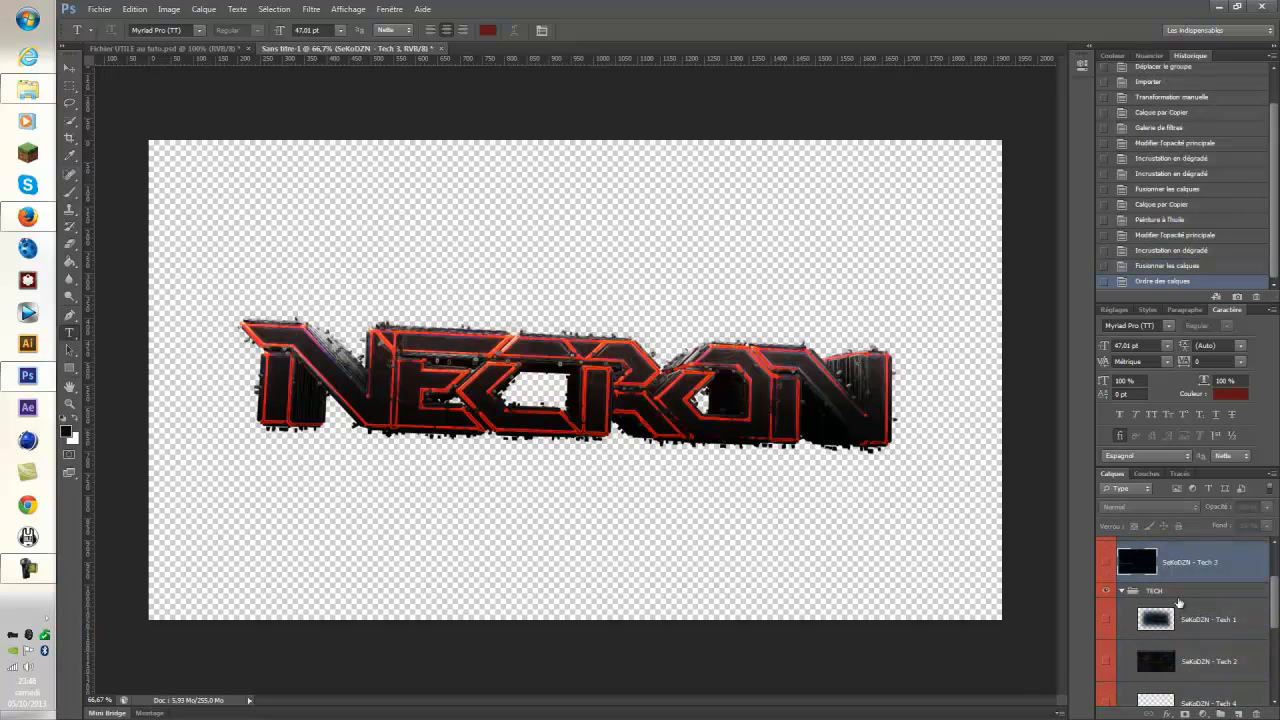
{"action": "left_click", "coordinate": [1175, 594]}
{"action": "key", "text": "Delete"}
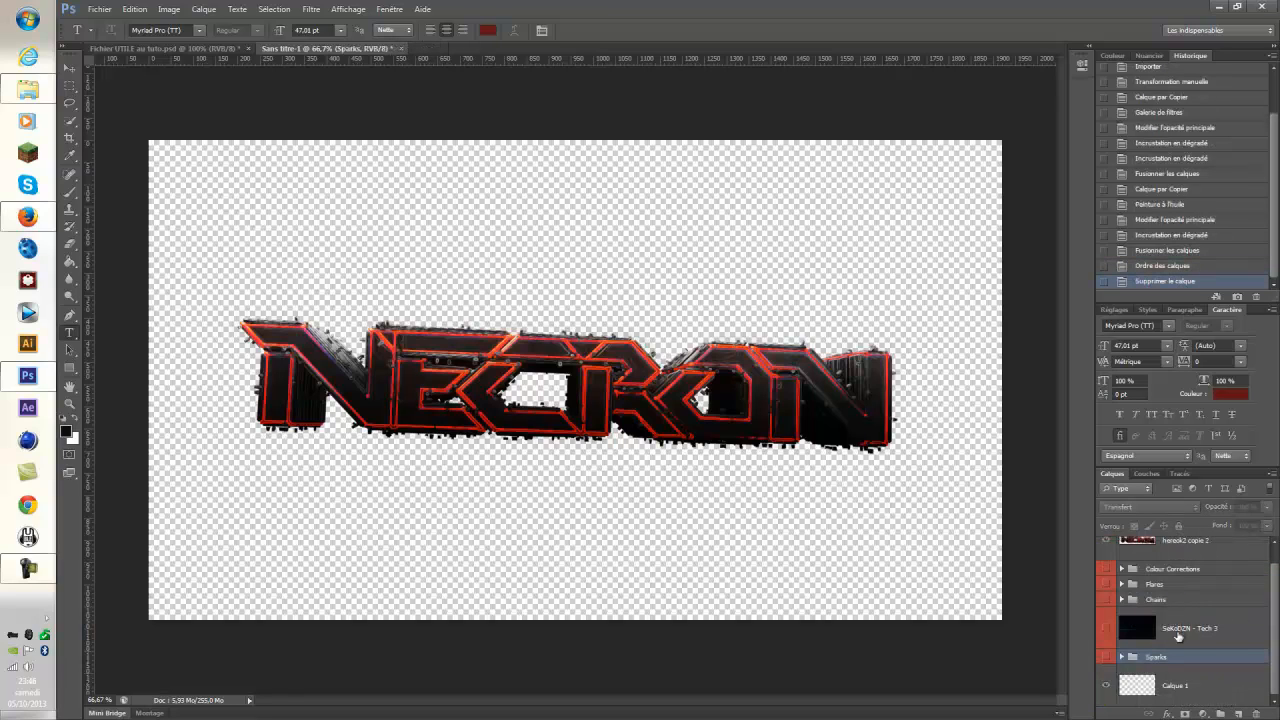
Rename the Tech 3 layer as bg and make it the bottom layer, below the Sparks group, deleting the empty Calque 1 layer.
{"action": "double_click", "coordinate": [1177, 632]}
{"action": "type", "text": "bg"}
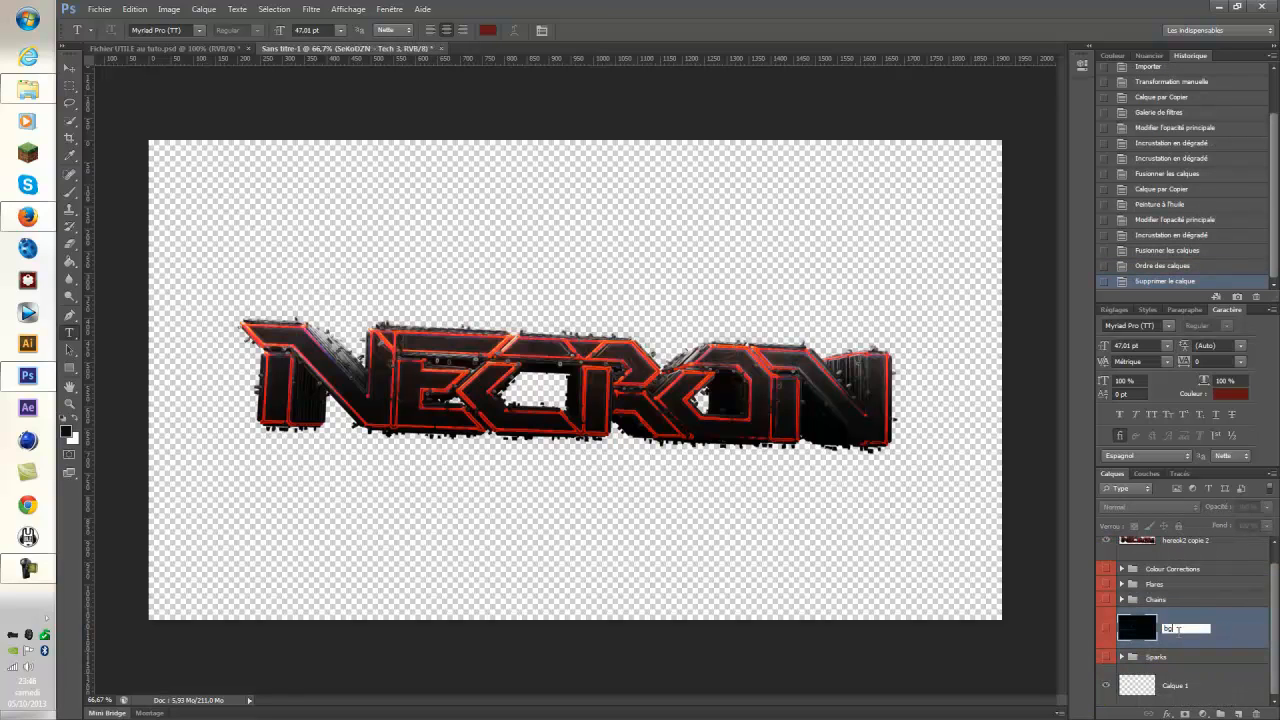
{"action": "key", "text": "Return"}
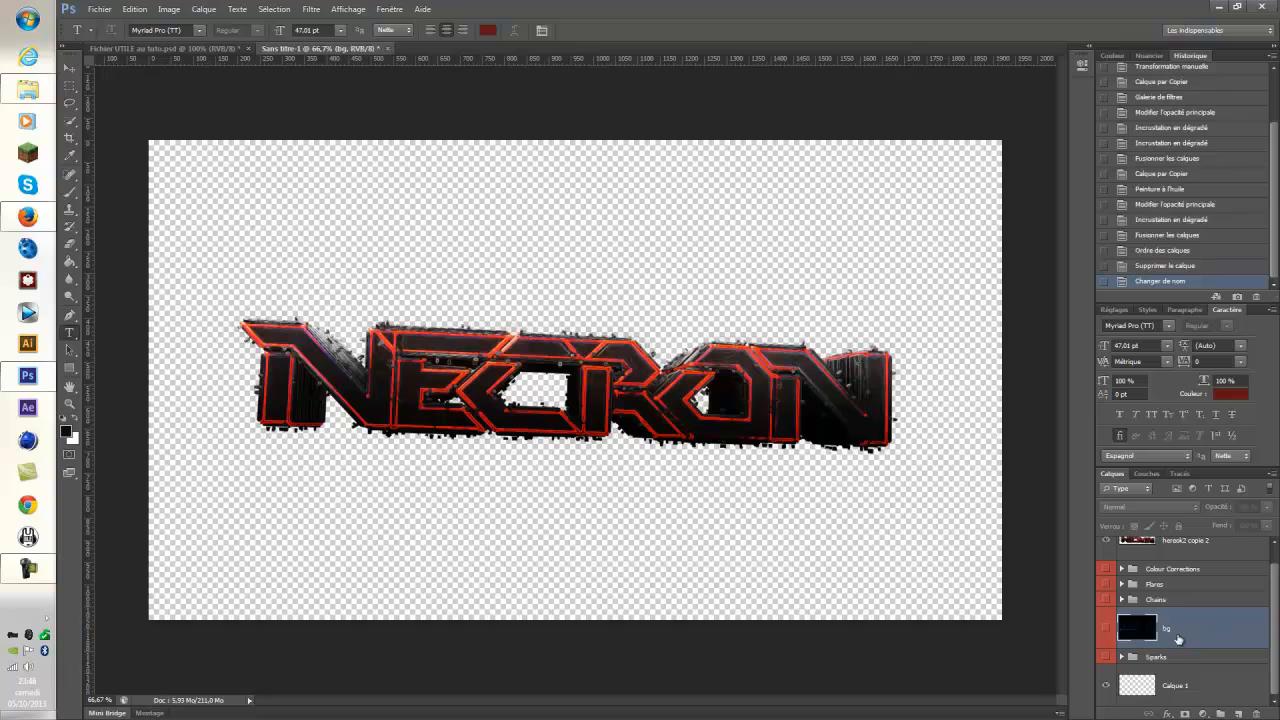
{"action": "left_click_drag", "start_coordinate": [1178, 638], "coordinate": [1179, 672]}
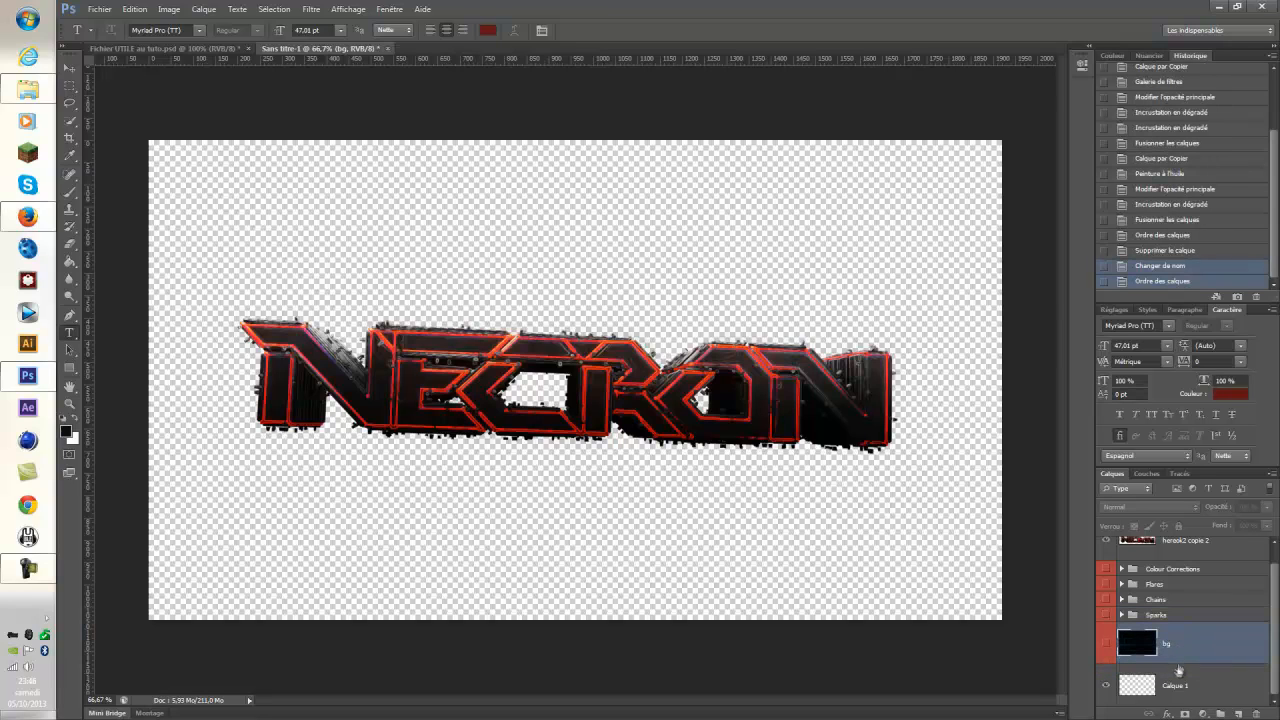
{"action": "left_click", "coordinate": [1190, 688]}
{"action": "key", "text": "Delete"}
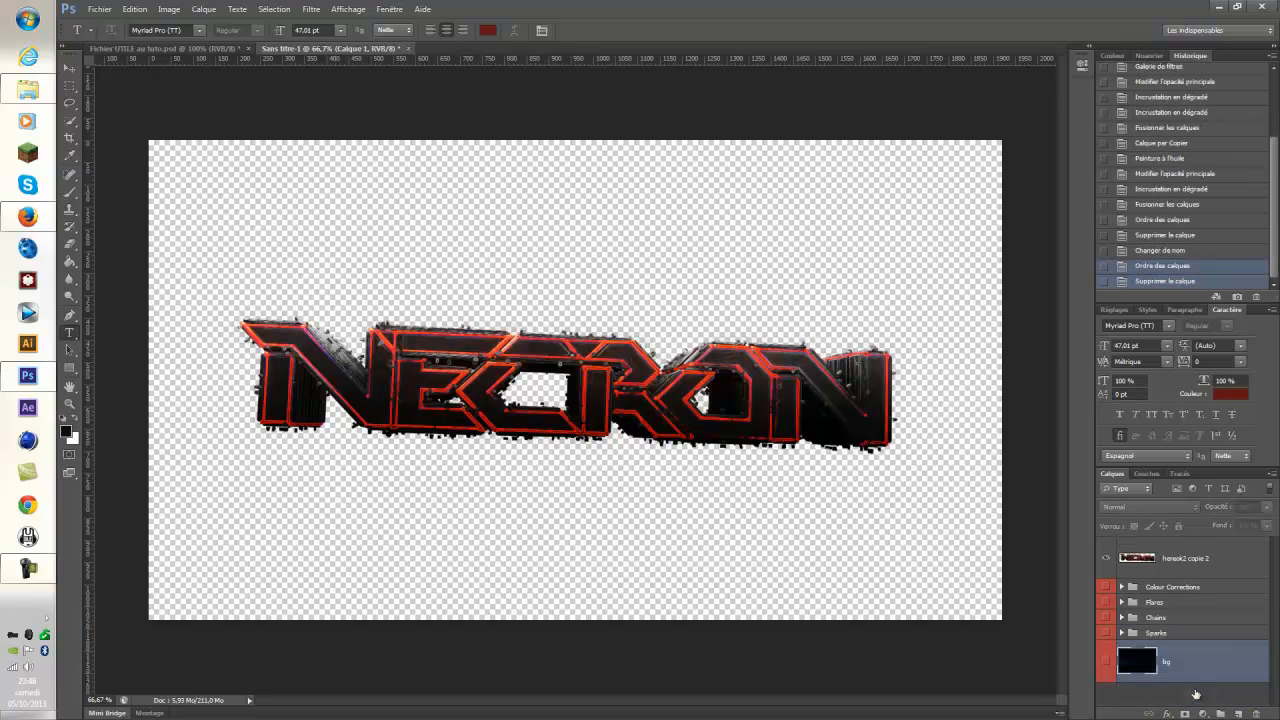
Show the bg layer and free-transform it to fill the whole canvas, 1920 px wide.
{"action": "left_click", "coordinate": [1108, 664]}
{"action": "key", "text": "ctrl+t"}
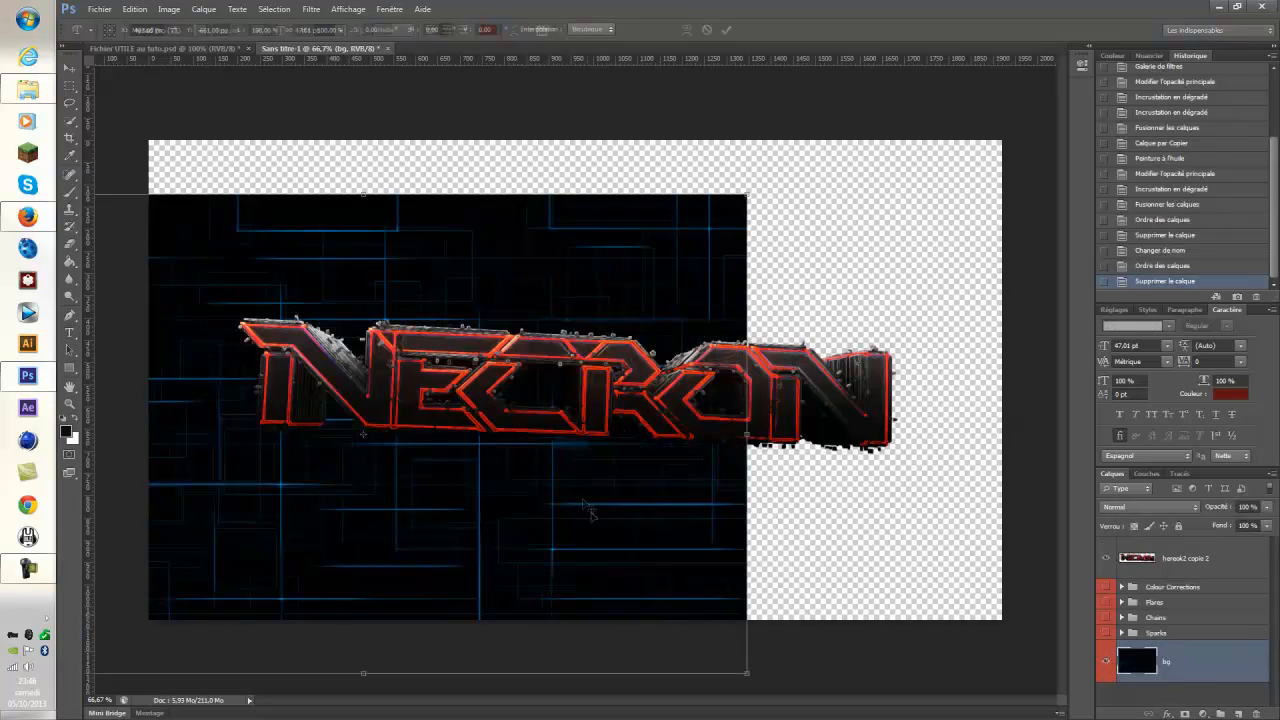
{"action": "left_click_drag", "start_coordinate": [596, 533], "coordinate": [850, 479]}
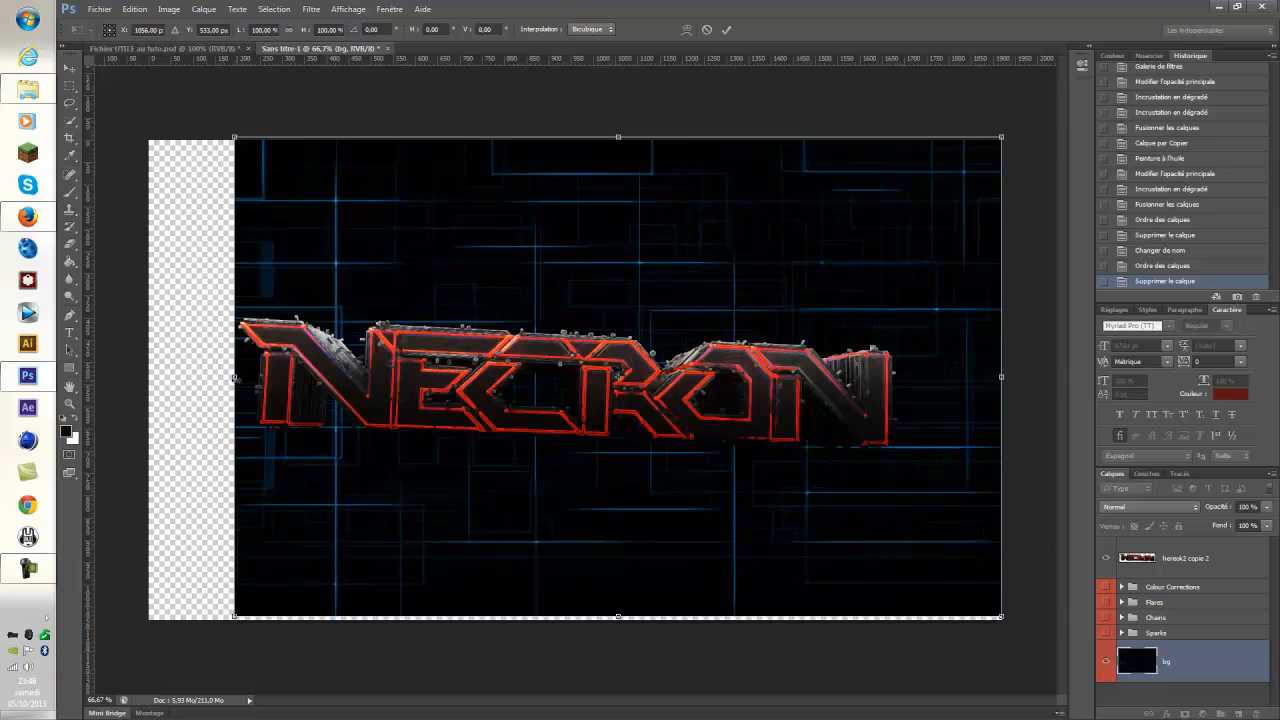
{"action": "left_click_drag", "start_coordinate": [234, 378], "coordinate": [147, 377]}
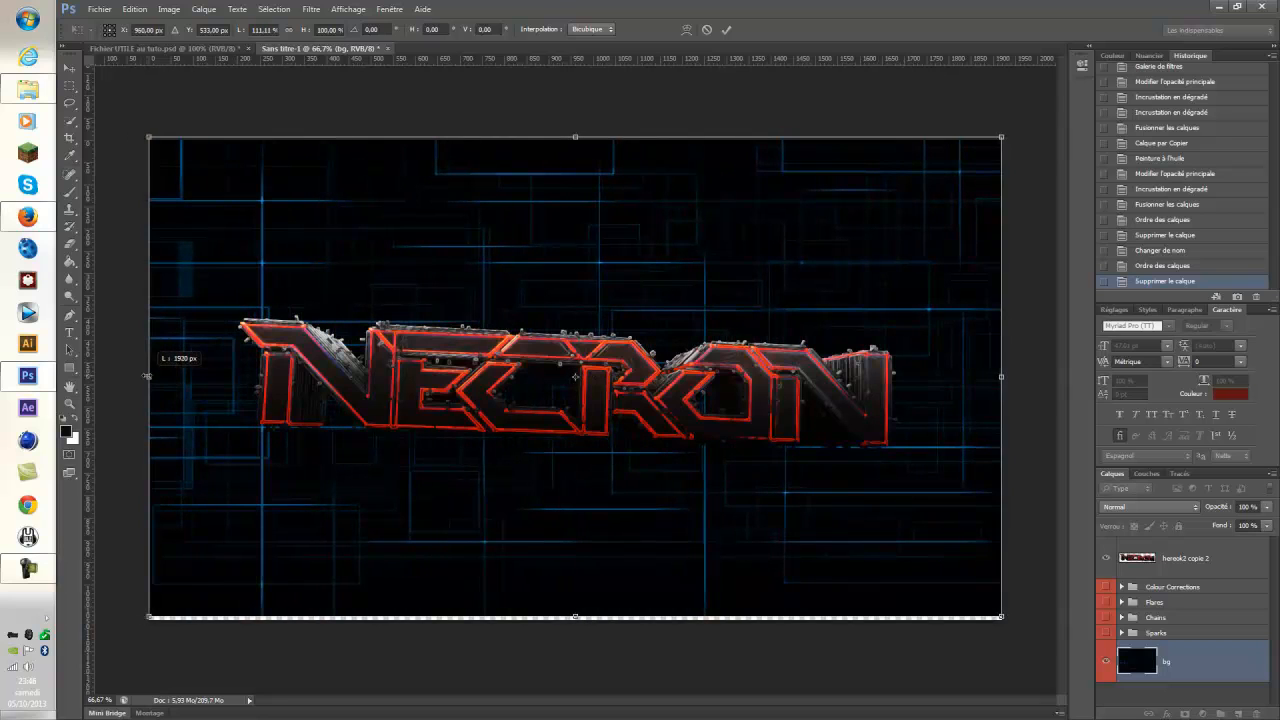
{"action": "mouse_move", "coordinate": [572, 614]}
{"action": "left_mouse_down"}
{"action": "mouse_move", "coordinate": [578, 634]}
{"action": "mouse_move", "coordinate": [576, 621]}
{"action": "left_mouse_up"}
{"action": "key", "text": "Return"}
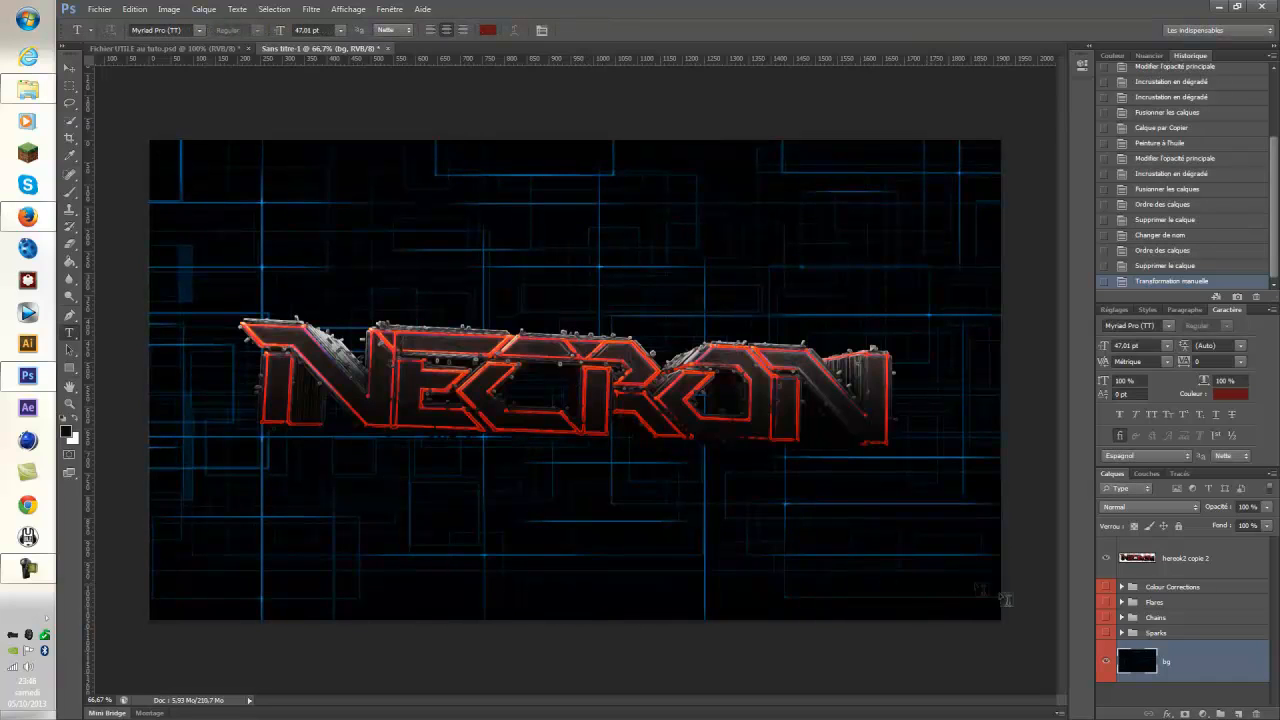
Expand the Sparks group and show its SaKoDZN - Spark 1 layer.
{"action": "left_click", "coordinate": [1122, 633]}
{"action": "scroll", "coordinate": [1122, 638], "scroll_direction": "down", "scroll_amount": 5}
{"action": "scroll", "coordinate": [1122, 638], "scroll_direction": "up", "scroll_amount": 5}
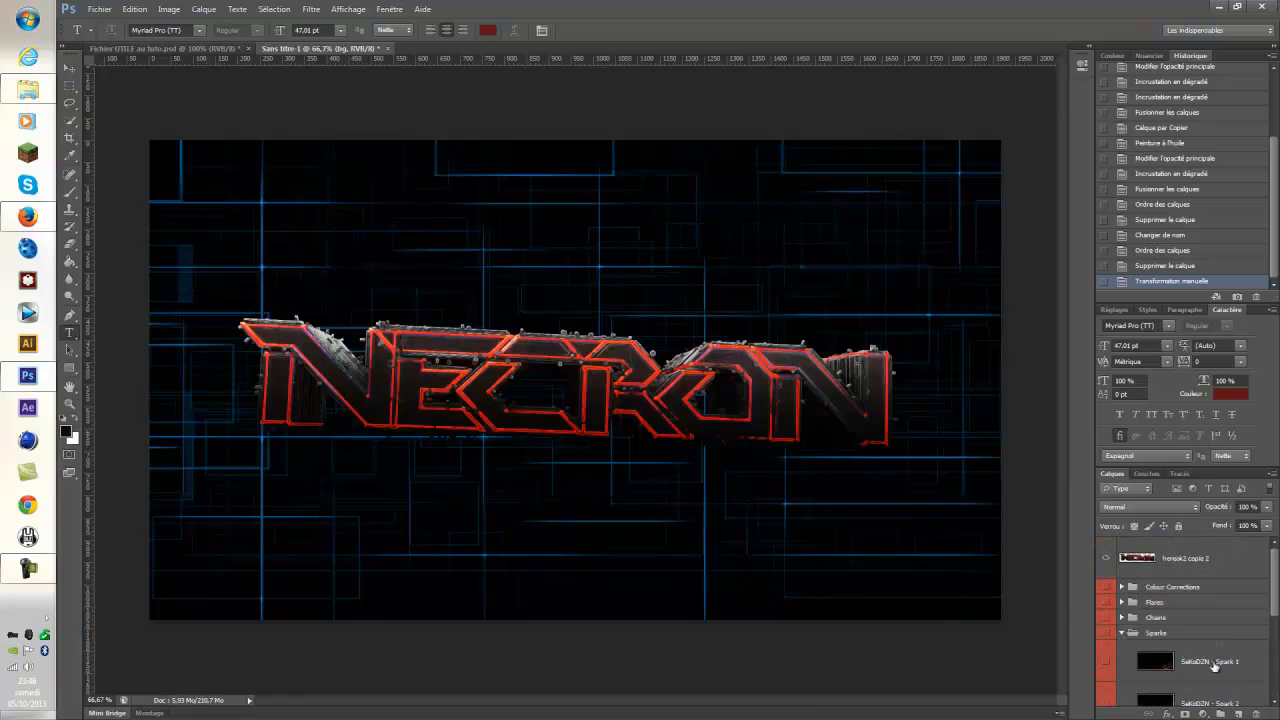
{"action": "scroll", "coordinate": [1214, 665], "scroll_direction": "down", "scroll_amount": 1}
{"action": "left_click", "coordinate": [1104, 620]}
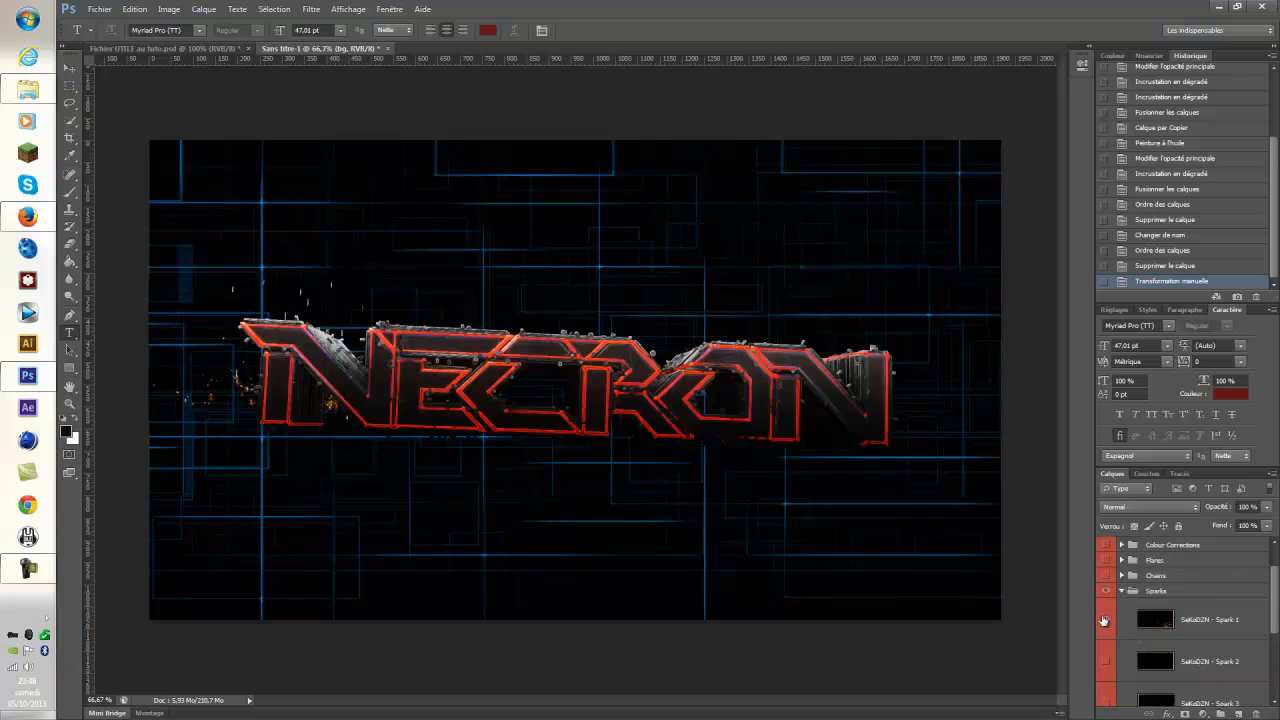
Move the SaKoDZN - Spark 1 layer out of the Sparks group, above it, and delete the Sparks group.
{"action": "left_click", "coordinate": [1104, 620]}
{"action": "left_click_drag", "start_coordinate": [1215, 630], "coordinate": [1218, 604]}
{"action": "scroll", "coordinate": [1222, 615], "scroll_direction": "down", "scroll_amount": 4}
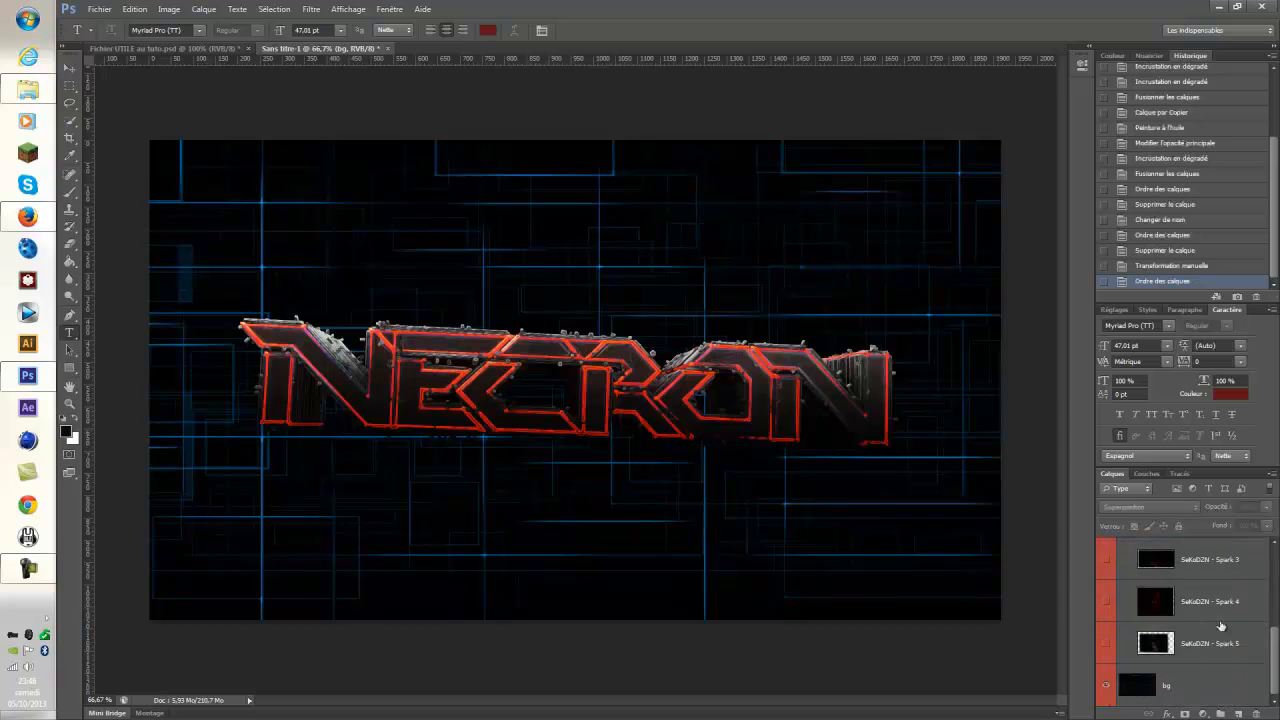
{"action": "left_click", "coordinate": [1131, 612]}
{"action": "scroll", "coordinate": [1137, 613], "scroll_direction": "up", "scroll_amount": 1}
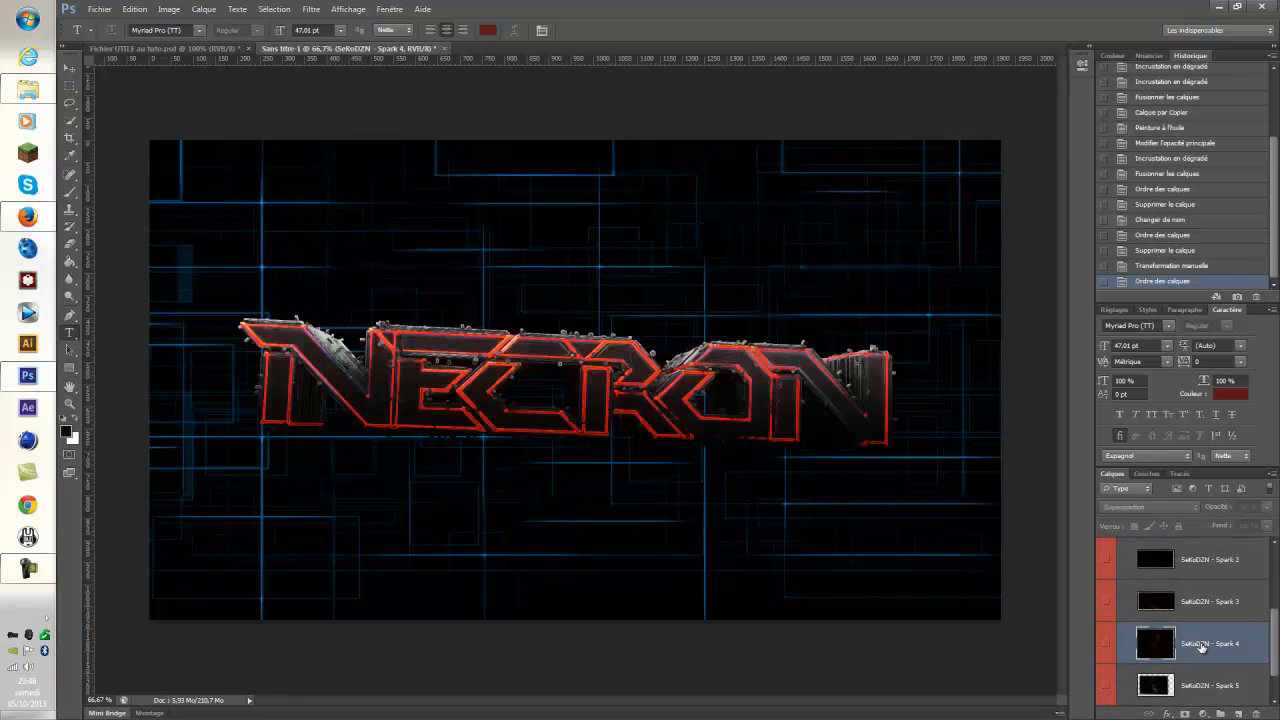
{"action": "scroll", "coordinate": [1211, 649], "scroll_direction": "down", "scroll_amount": 1}
{"action": "left_click_drag", "start_coordinate": [1214, 612], "coordinate": [1190, 654]}
{"action": "scroll", "coordinate": [1185, 640], "scroll_direction": "up", "scroll_amount": 5}
{"action": "left_click", "coordinate": [1183, 622]}
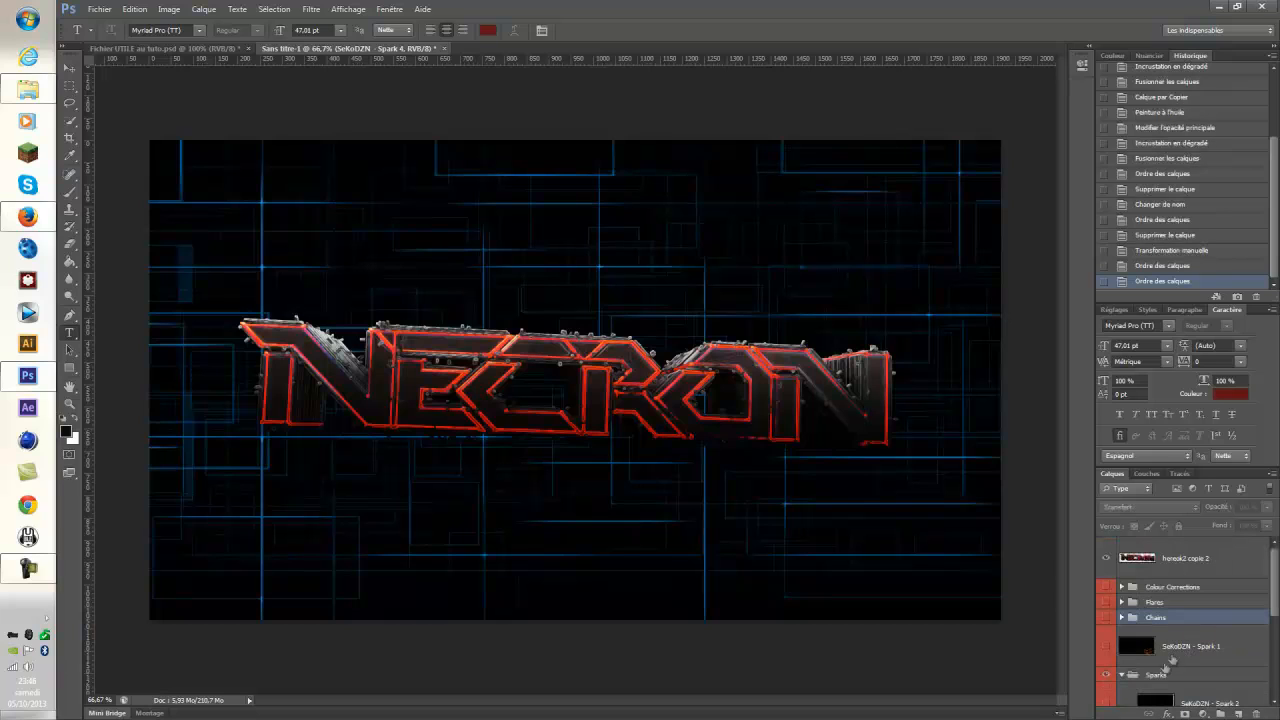
{"action": "left_click", "coordinate": [1157, 676]}
{"action": "key", "text": "Delete"}
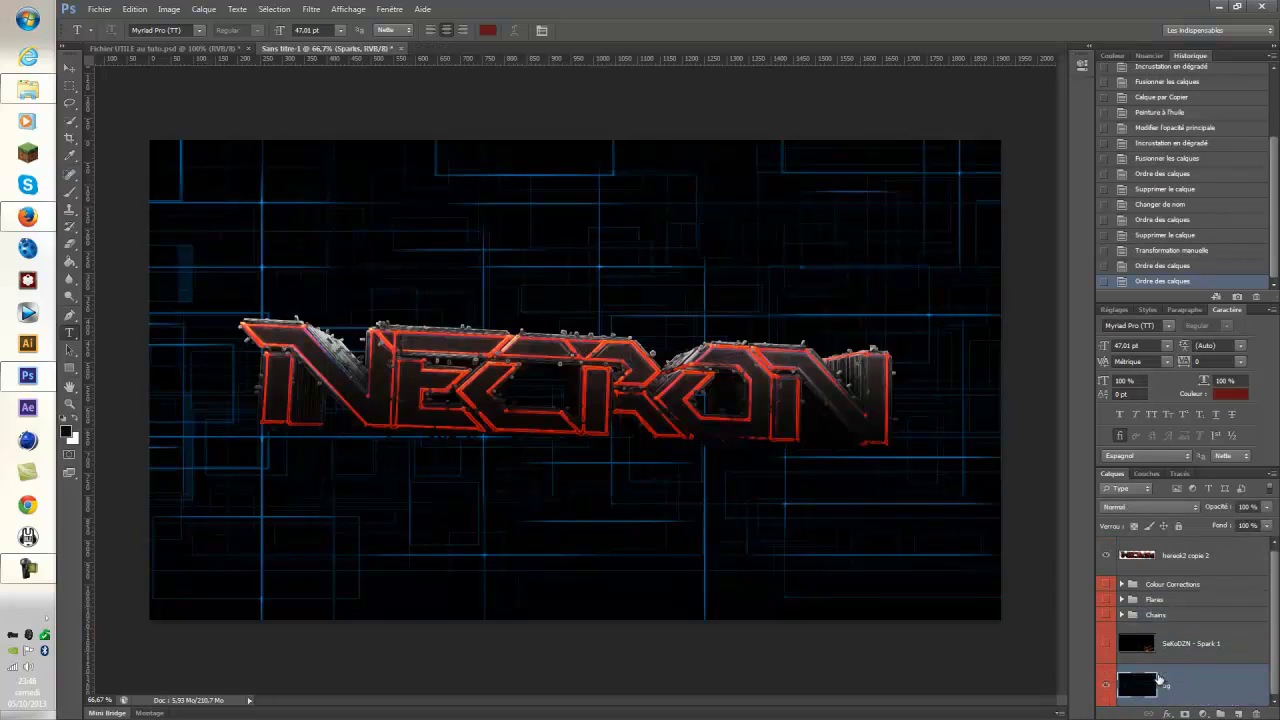
Rename the SaKoDZN - Spark 1 layer as spark bas and show it.
{"action": "double_click", "coordinate": [1207, 645]}
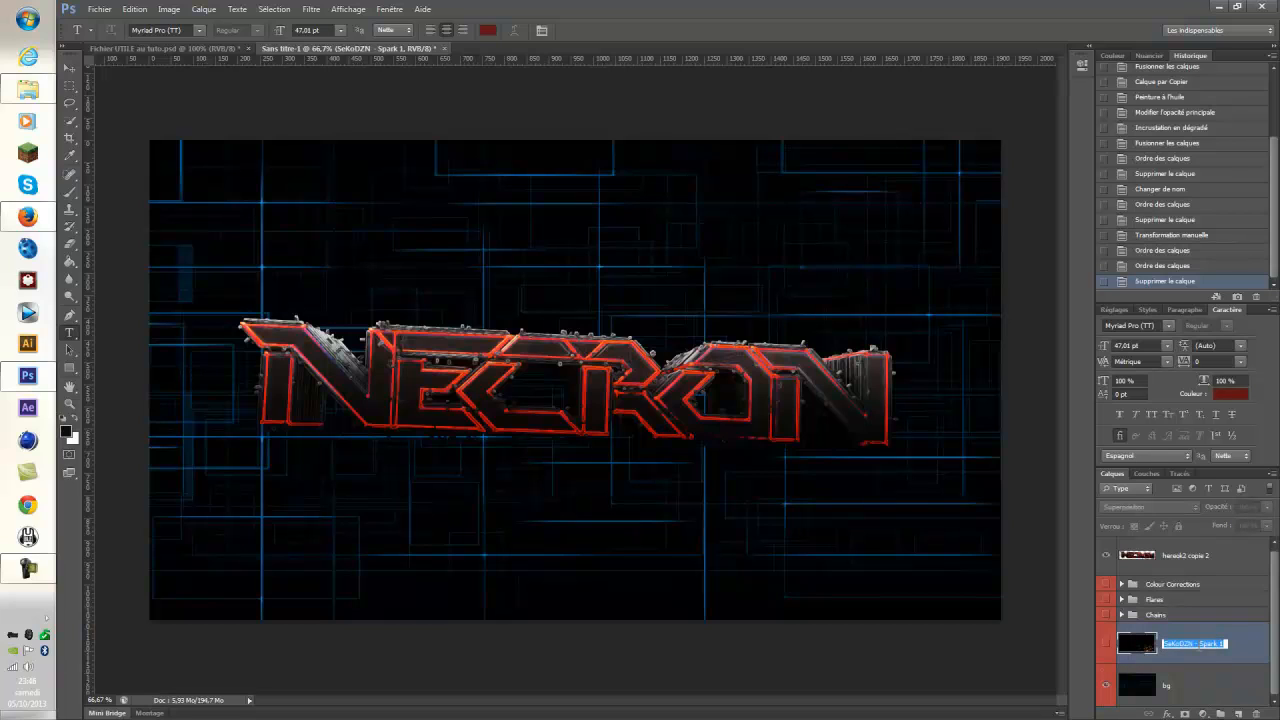
{"action": "type", "text": "spark bas"}
{"action": "key", "text": "Return"}
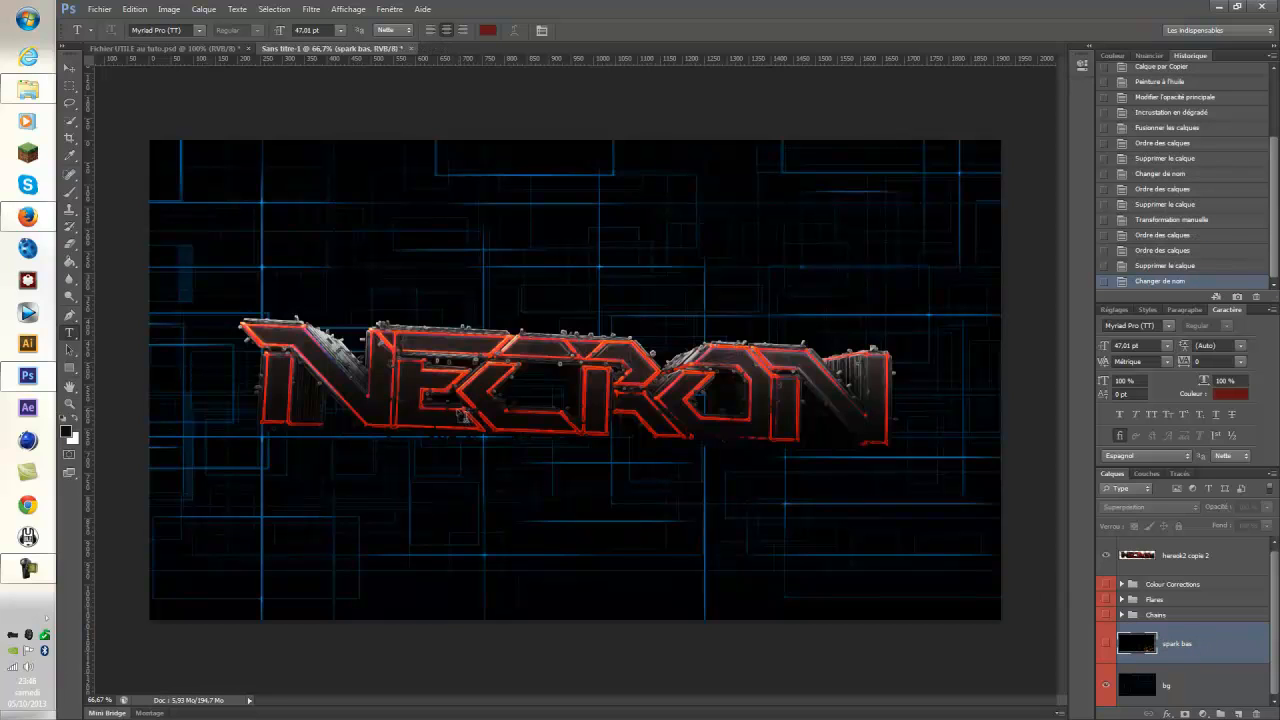
{"action": "left_click", "coordinate": [1105, 644]}
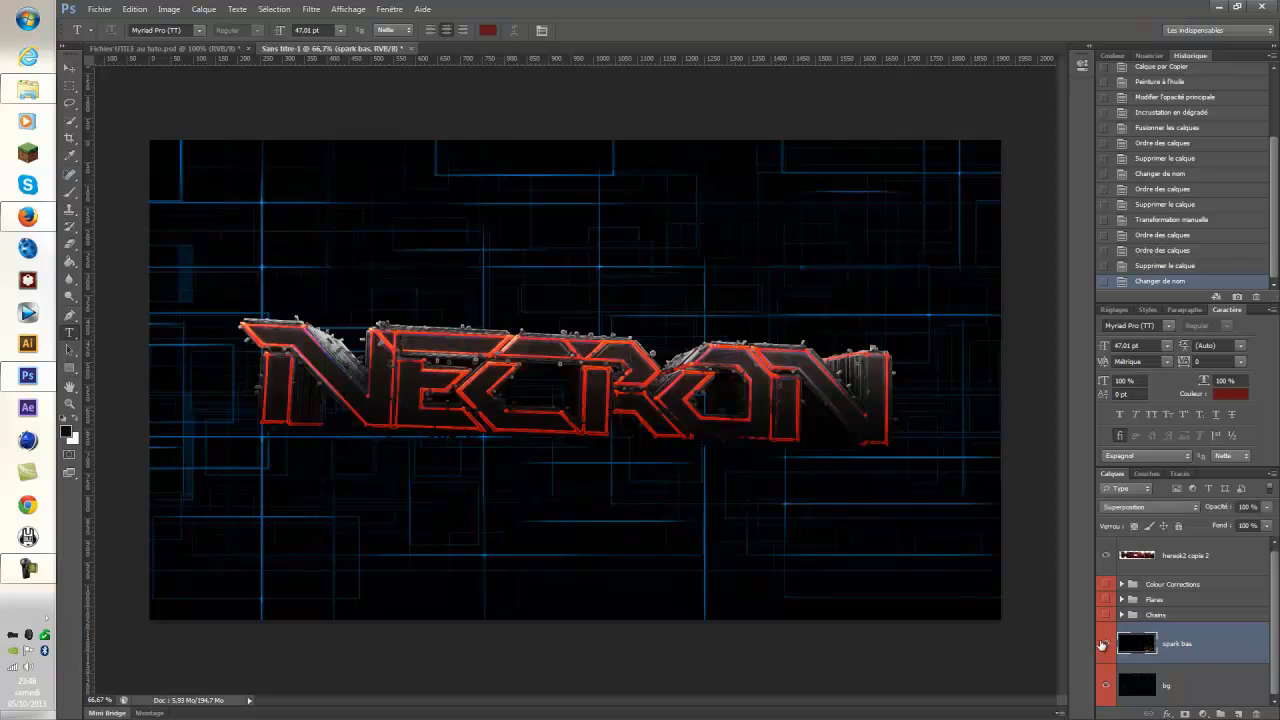
Free-transform the spark bas layer: flip it horizontally and vertically and place it beneath the first letter N.
{"action": "key", "text": "ctrl+t"}
{"action": "left_click_drag", "start_coordinate": [377, 408], "coordinate": [425, 430]}
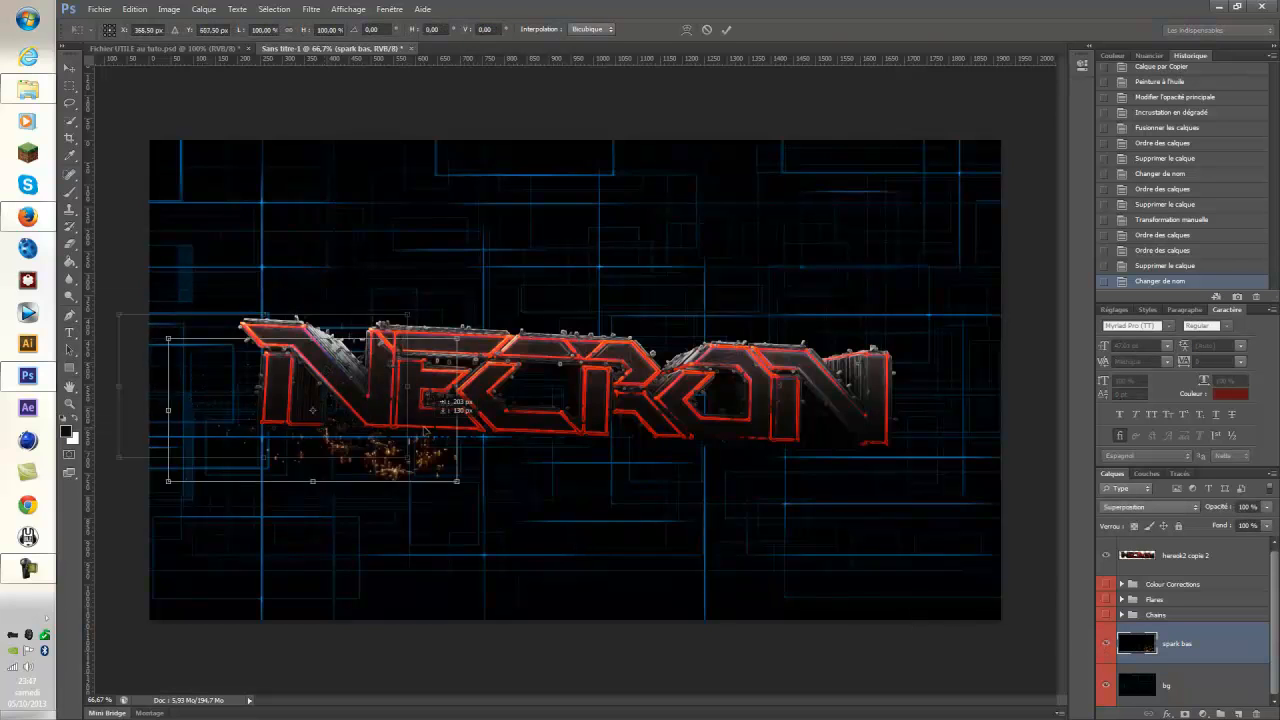
{"action": "right_click", "coordinate": [424, 428]}
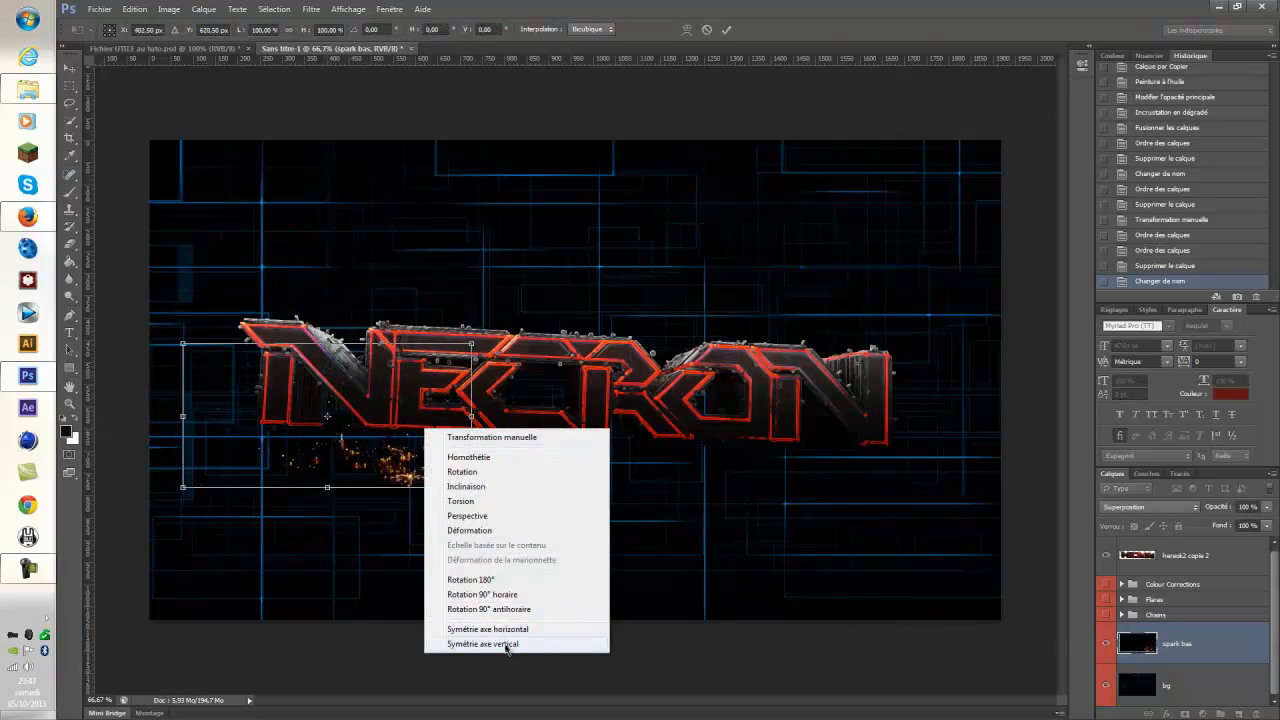
{"action": "left_click", "coordinate": [527, 645]}
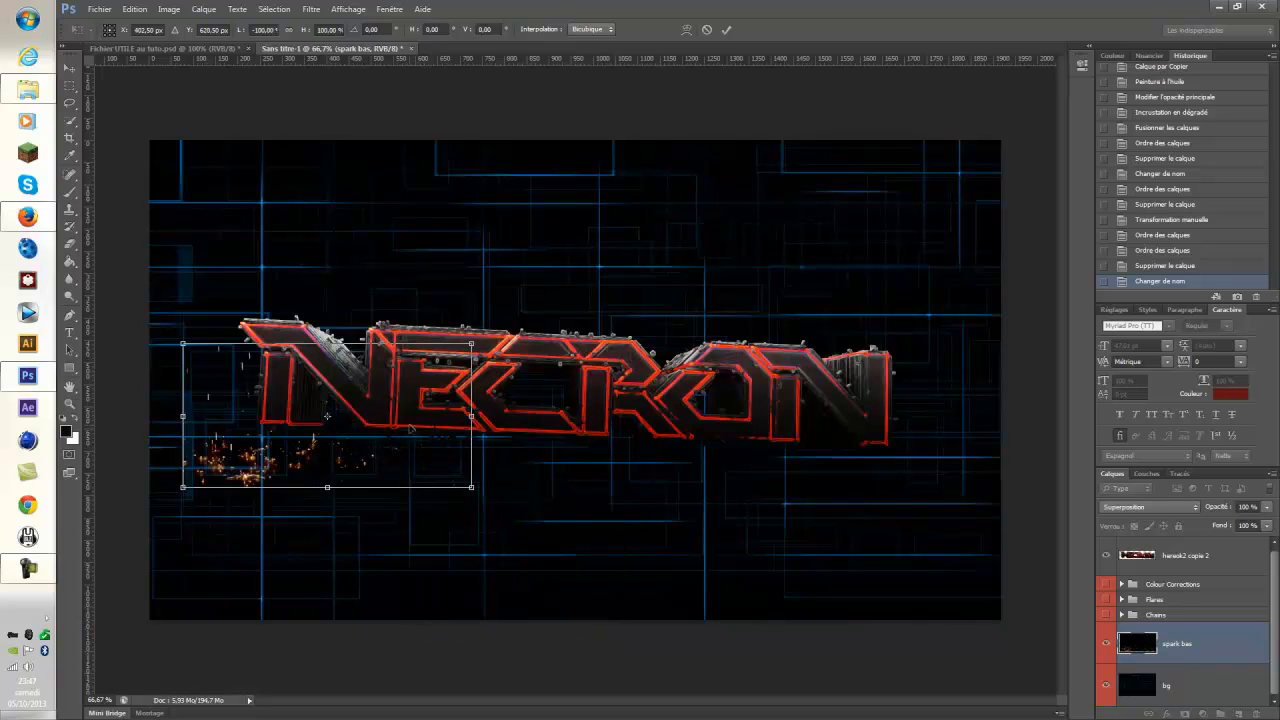
{"action": "left_click_drag", "start_coordinate": [380, 432], "coordinate": [455, 450]}
{"action": "right_click", "coordinate": [466, 434]}
{"action": "left_click", "coordinate": [530, 650]}
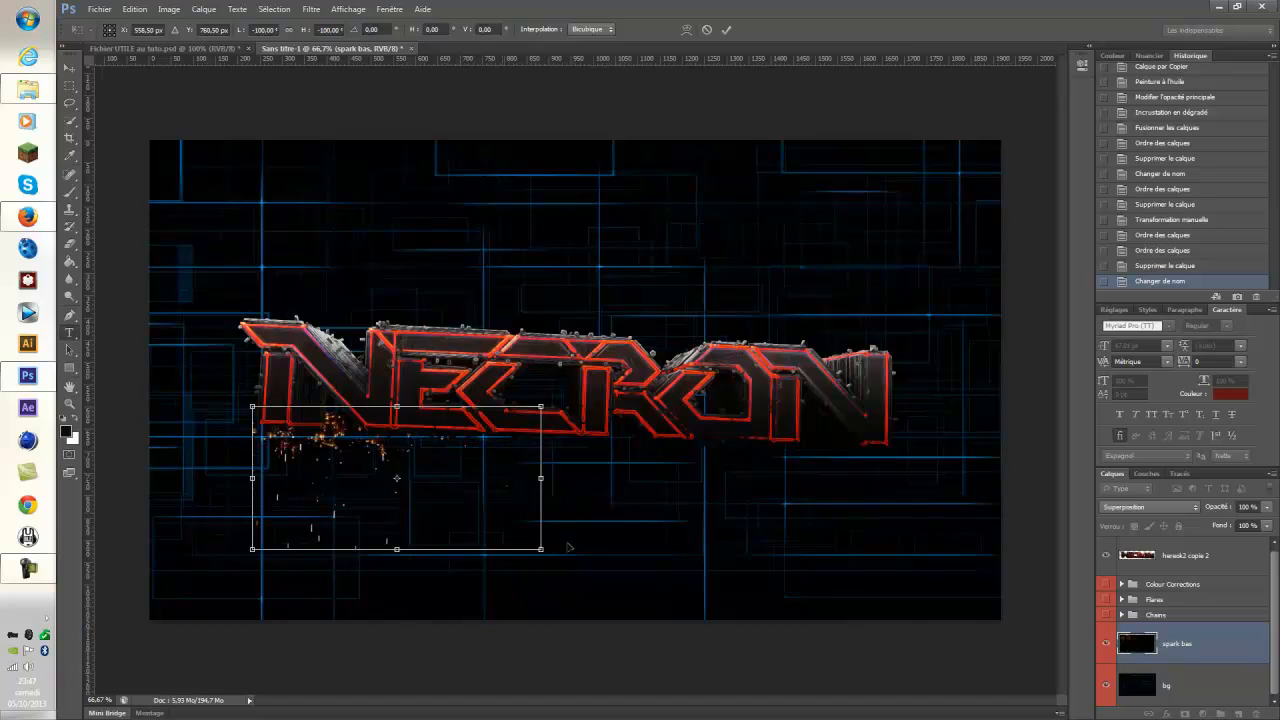
{"action": "key", "text": "Return"}
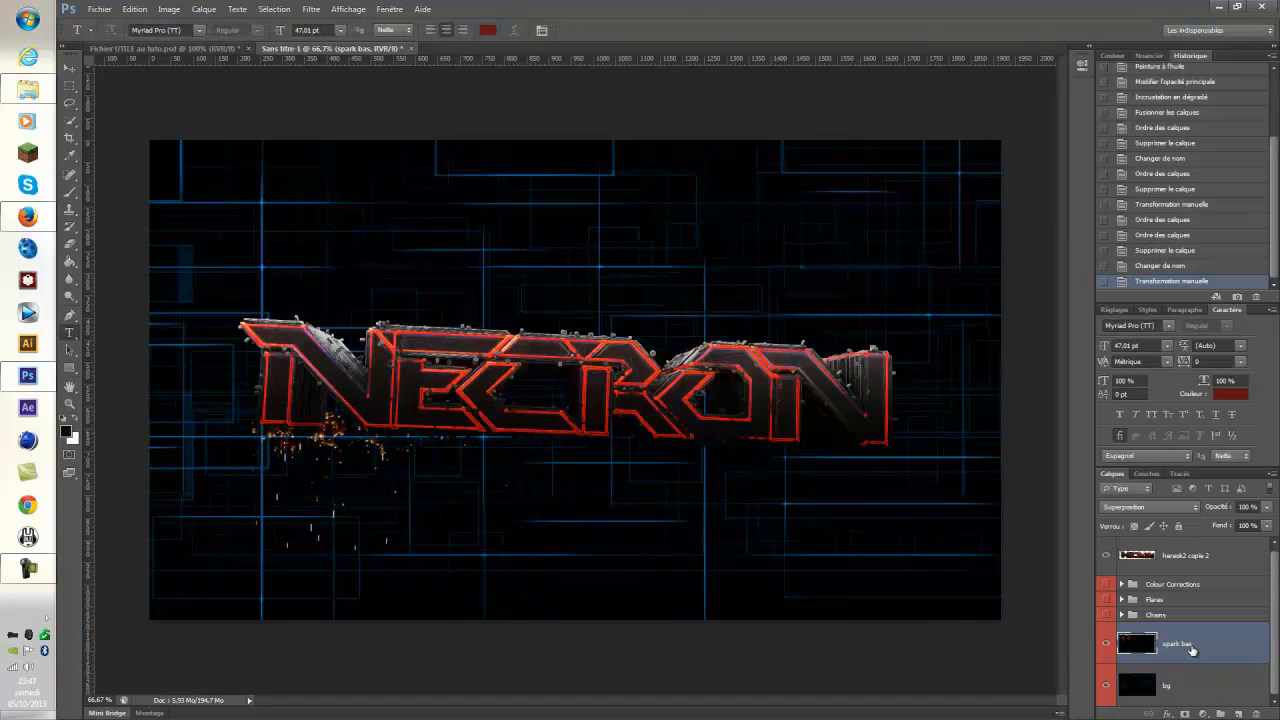
Bring spark bas above the NECRON text layer and transform it under the E, with height about 90 % and rotation about 6°.
{"action": "left_click_drag", "start_coordinate": [1190, 650], "coordinate": [1190, 545]}
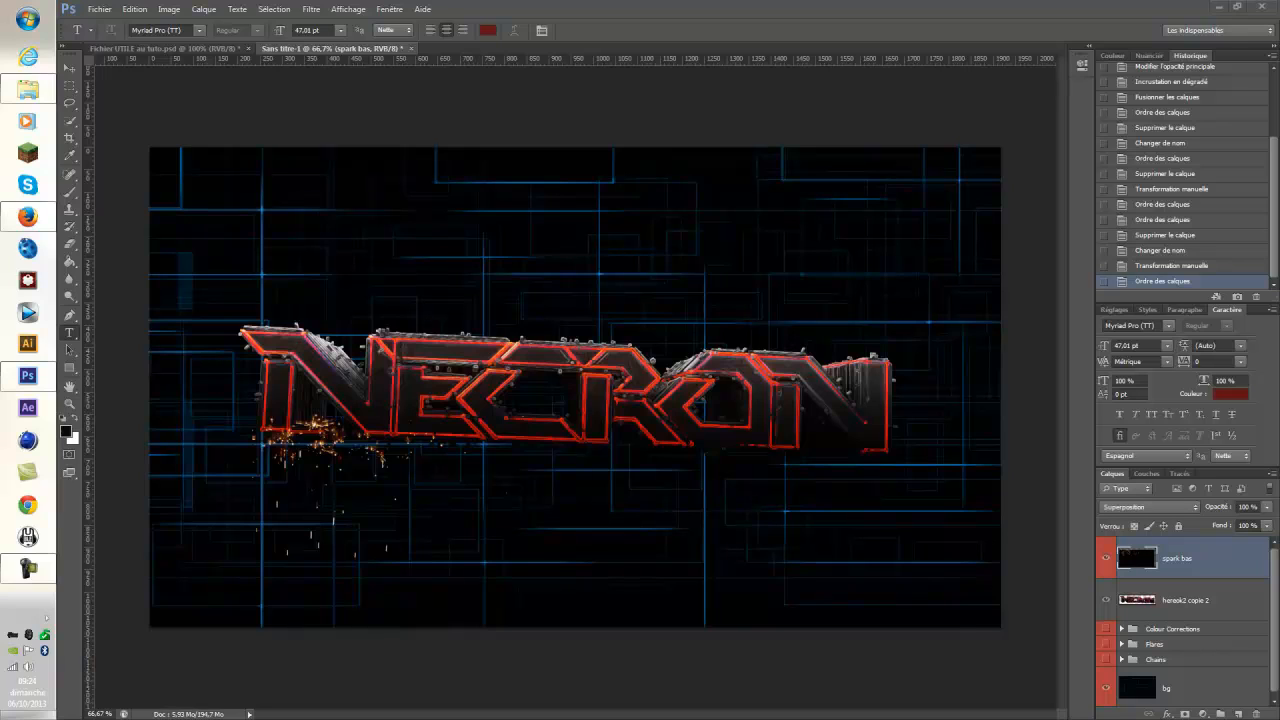
{"action": "key", "text": "ctrl+t"}
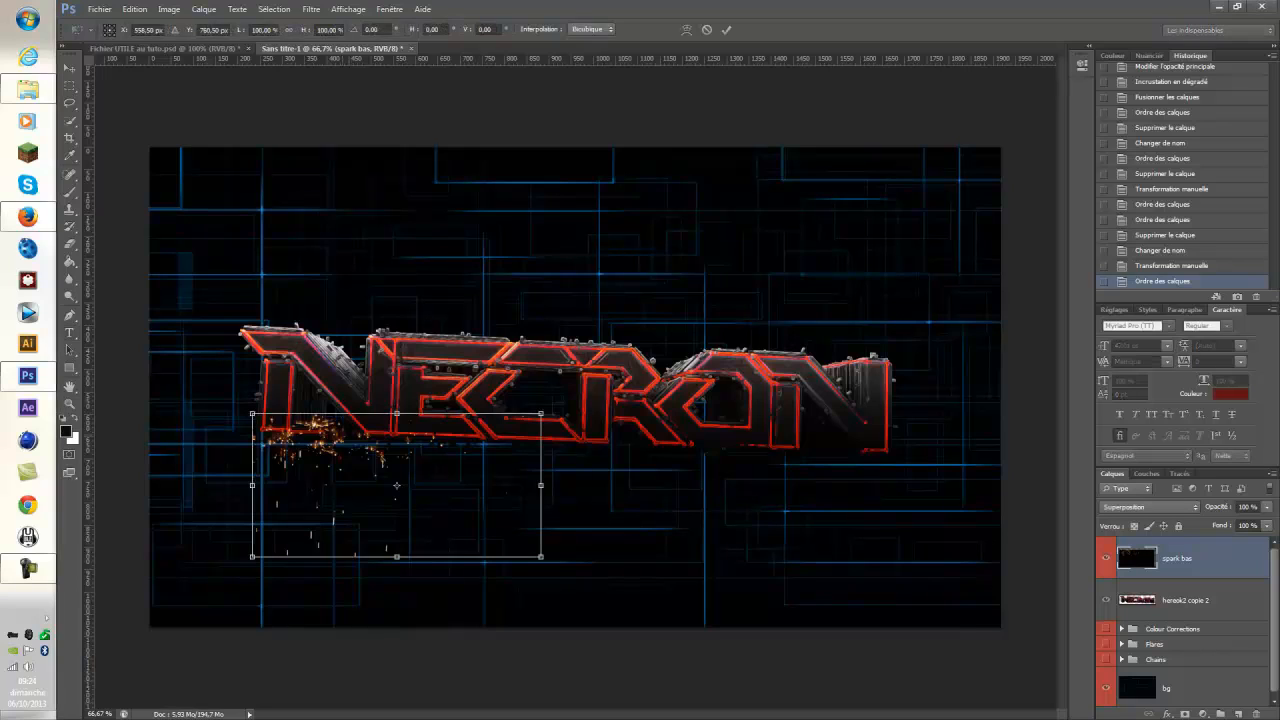
{"action": "left_click_drag", "start_coordinate": [351, 492], "coordinate": [435, 492]}
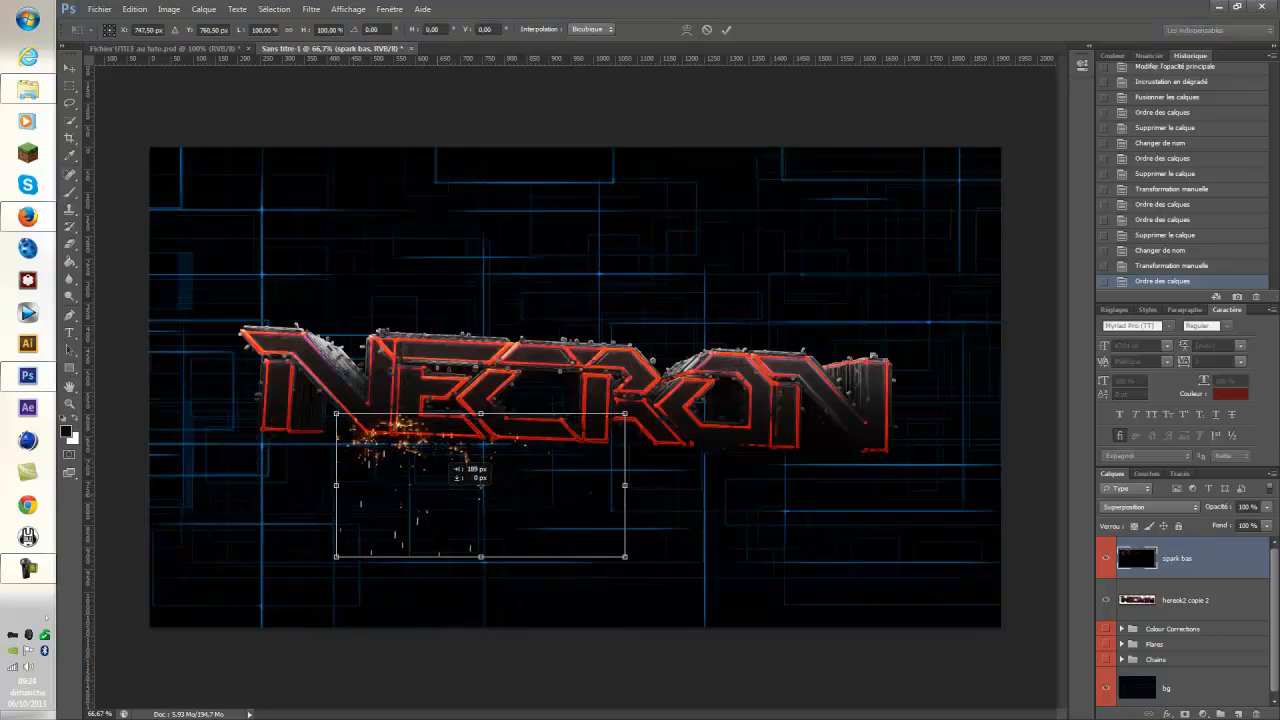
{"action": "left_click_drag", "start_coordinate": [481, 413], "coordinate": [481, 428]}
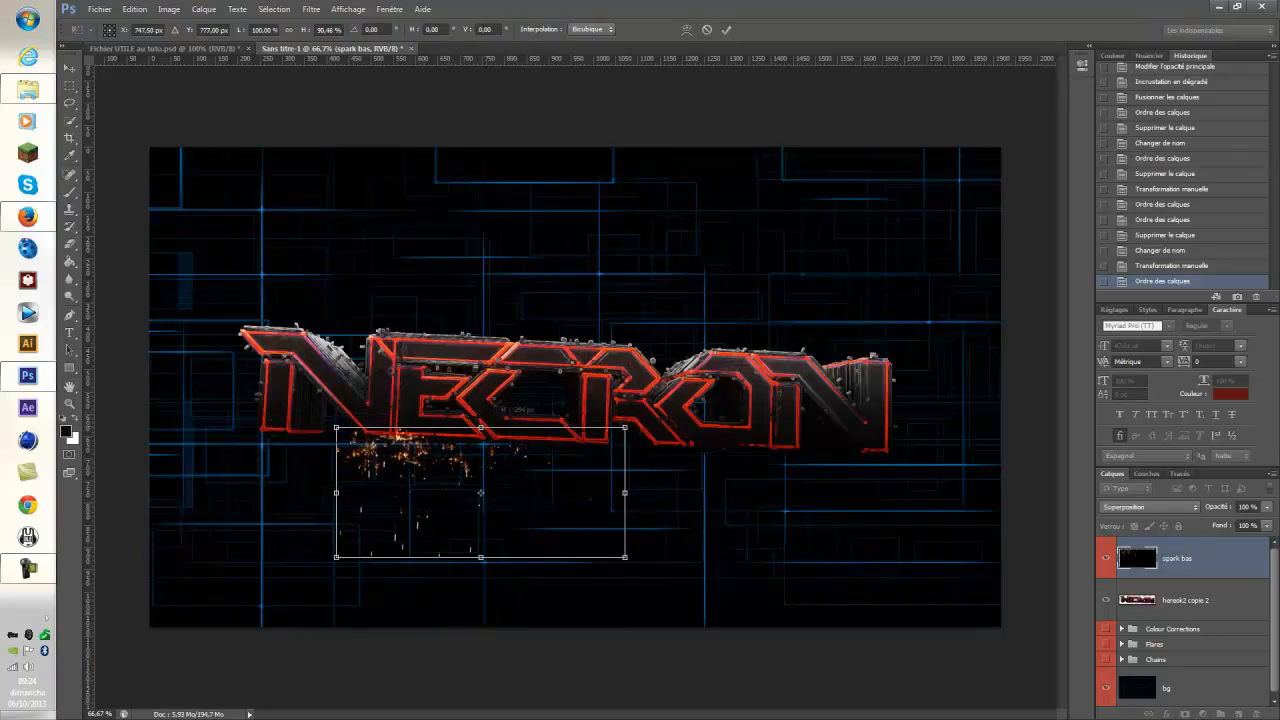
{"action": "left_click_drag", "start_coordinate": [684, 468], "coordinate": [686, 490]}
{"action": "left_click_drag", "start_coordinate": [556, 493], "coordinate": [487, 481]}
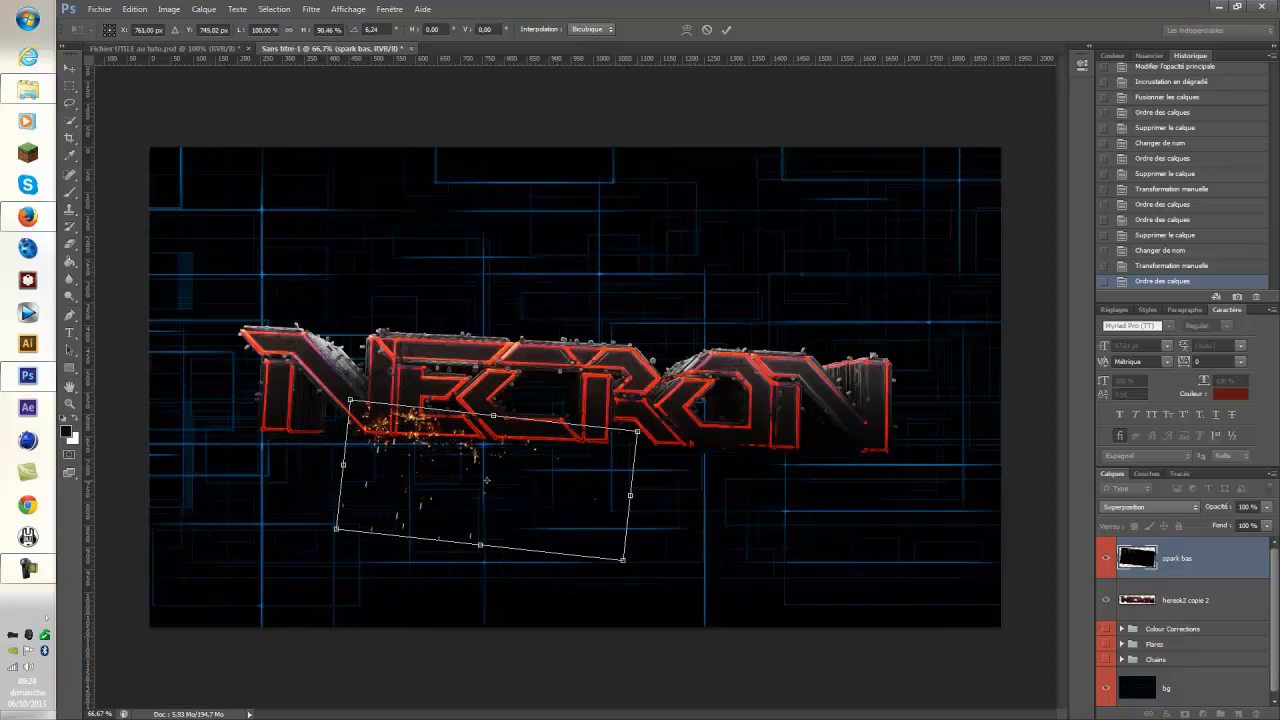
{"action": "key", "text": "Return"}
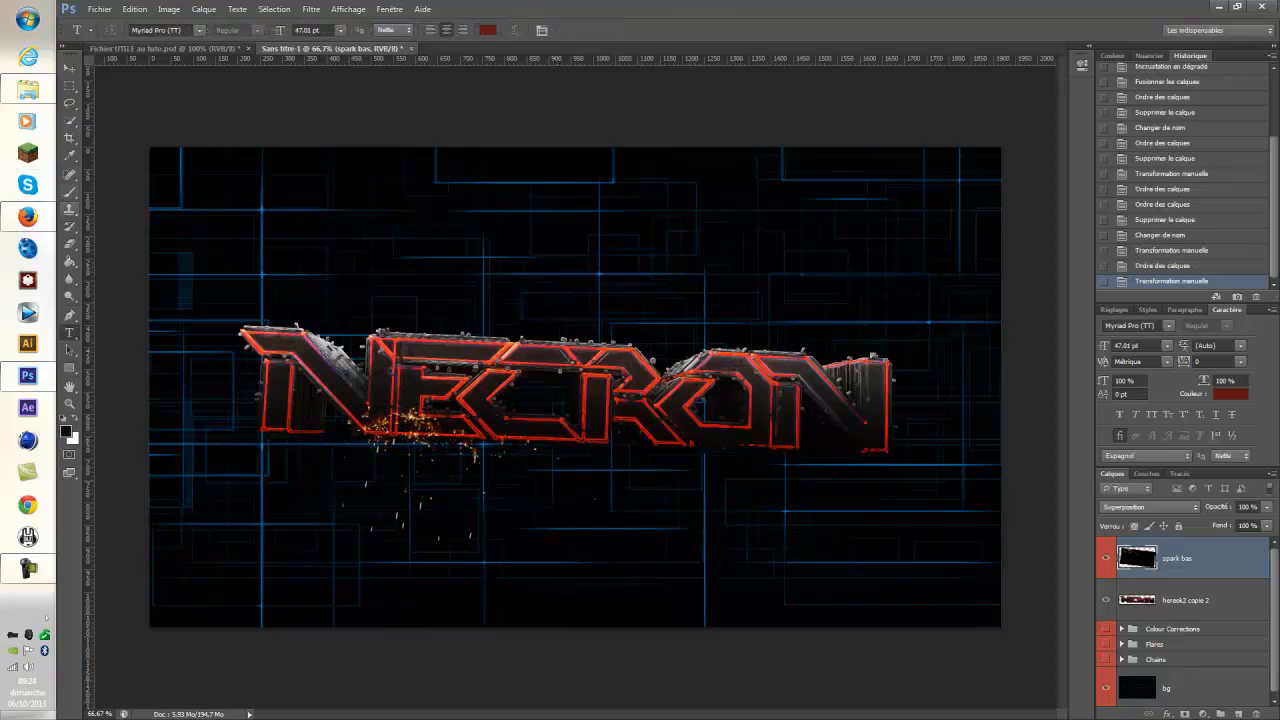
Erase the spark bas sparks that overlap the faces of the letters, using a hard 27 px eraser.
{"action": "left_click", "coordinate": [69, 243]}
{"action": "left_click", "coordinate": [120, 30]}
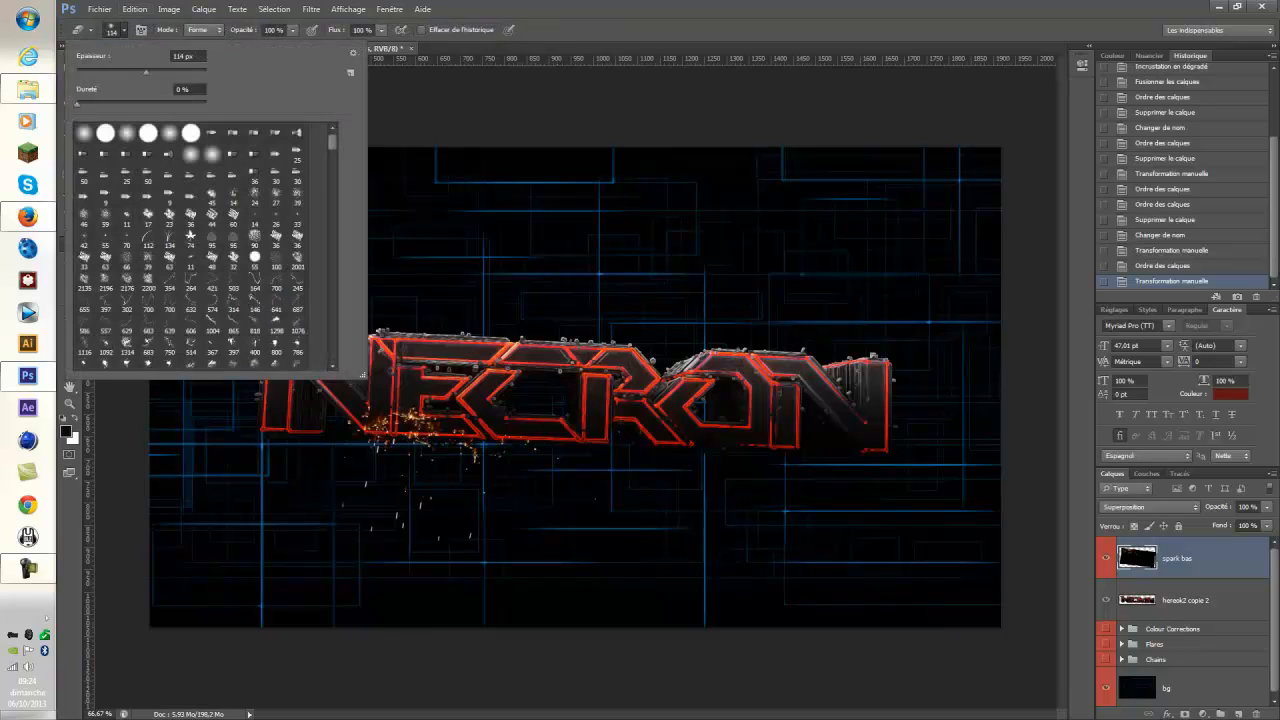
{"action": "left_click_drag", "start_coordinate": [77, 104], "coordinate": [207, 104]}
{"action": "left_click_drag", "start_coordinate": [146, 72], "coordinate": [93, 72]}
{"action": "mouse_move", "coordinate": [376, 420]}
{"action": "left_mouse_down"}
{"action": "mouse_move", "coordinate": [424, 423]}
{"action": "mouse_move", "coordinate": [394, 415]}
{"action": "left_mouse_up"}
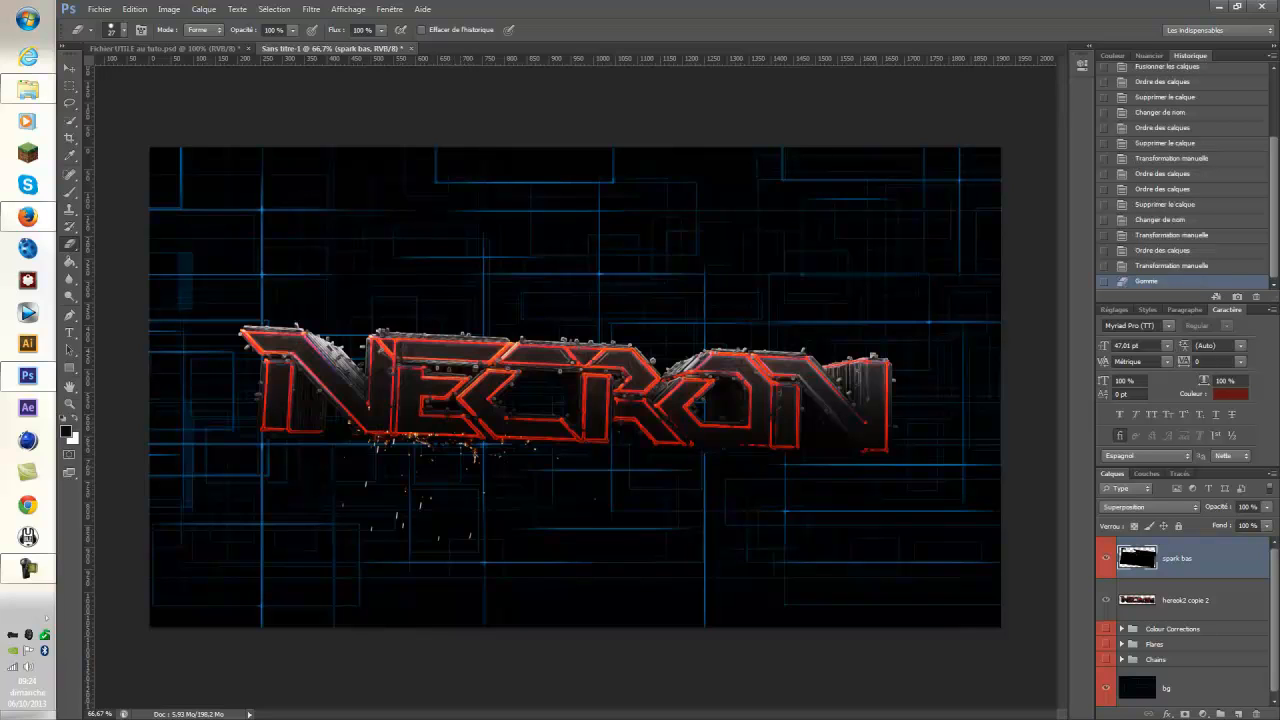
Duplicate the spark bas layer, flip the copy horizontally, rotate it about 3° and place it beneath the O and final N.
{"action": "key", "text": "ctrl+j"}
{"action": "key", "text": "ctrl+t"}
{"action": "right_click", "coordinate": [566, 484]}
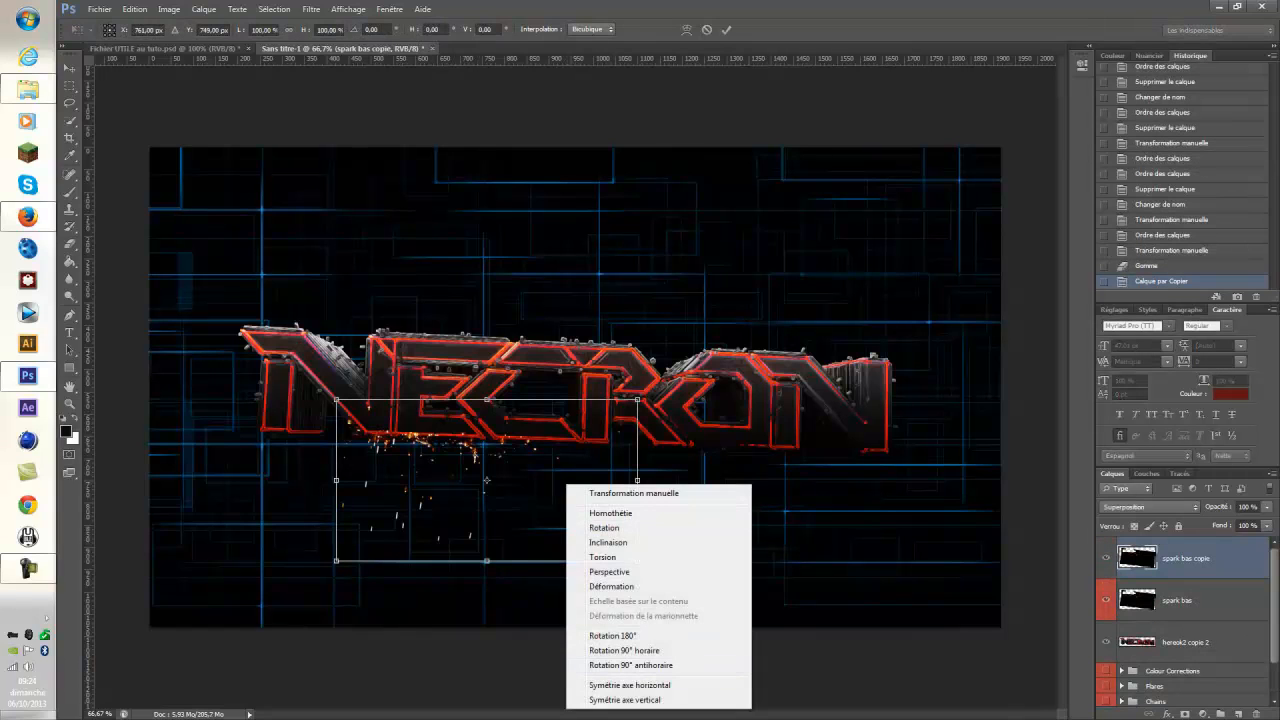
{"action": "left_click", "coordinate": [630, 685]}
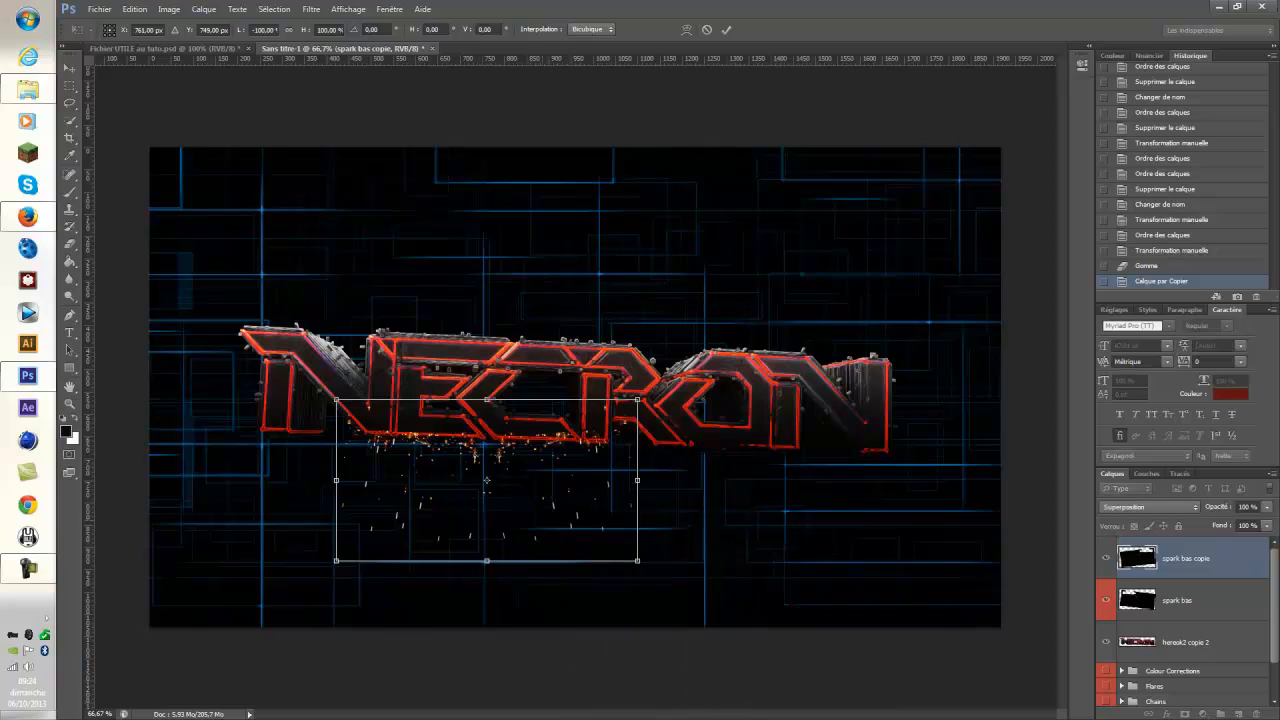
{"action": "left_click_drag", "start_coordinate": [426, 504], "coordinate": [604, 516]}
{"action": "left_click_drag", "start_coordinate": [866, 479], "coordinate": [866, 490]}
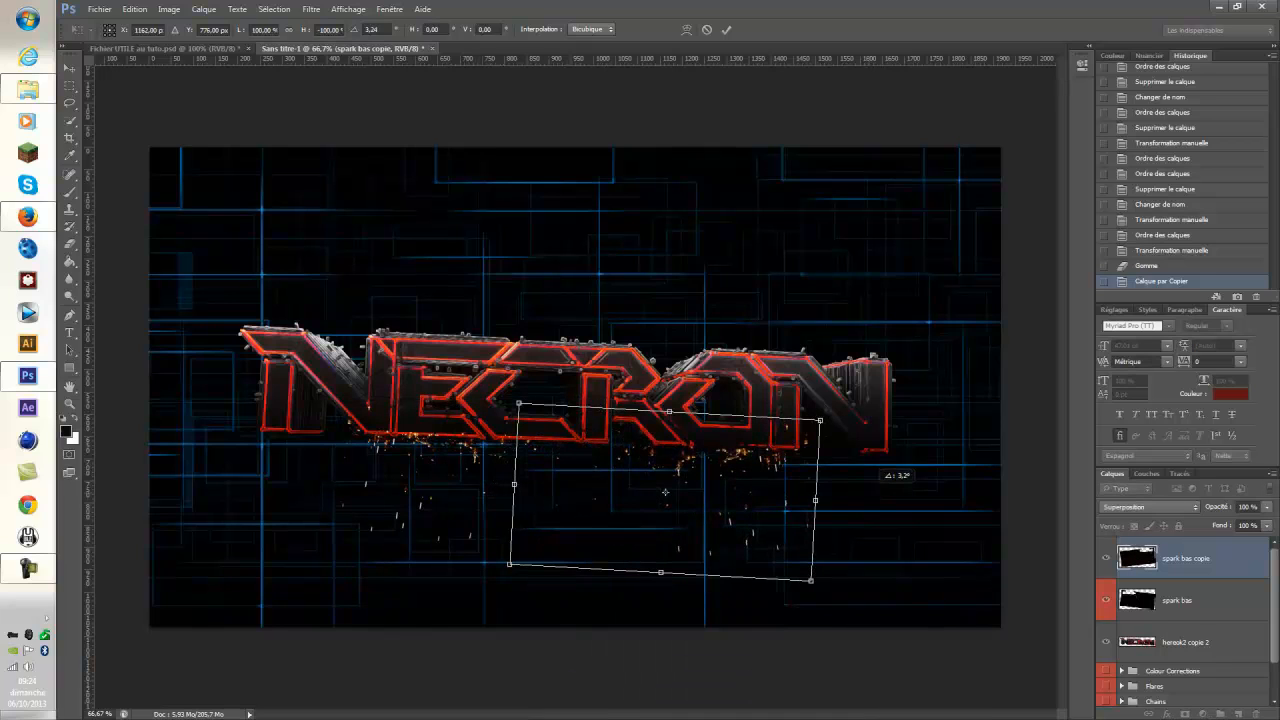
{"action": "left_click_drag", "start_coordinate": [789, 474], "coordinate": [796, 470]}
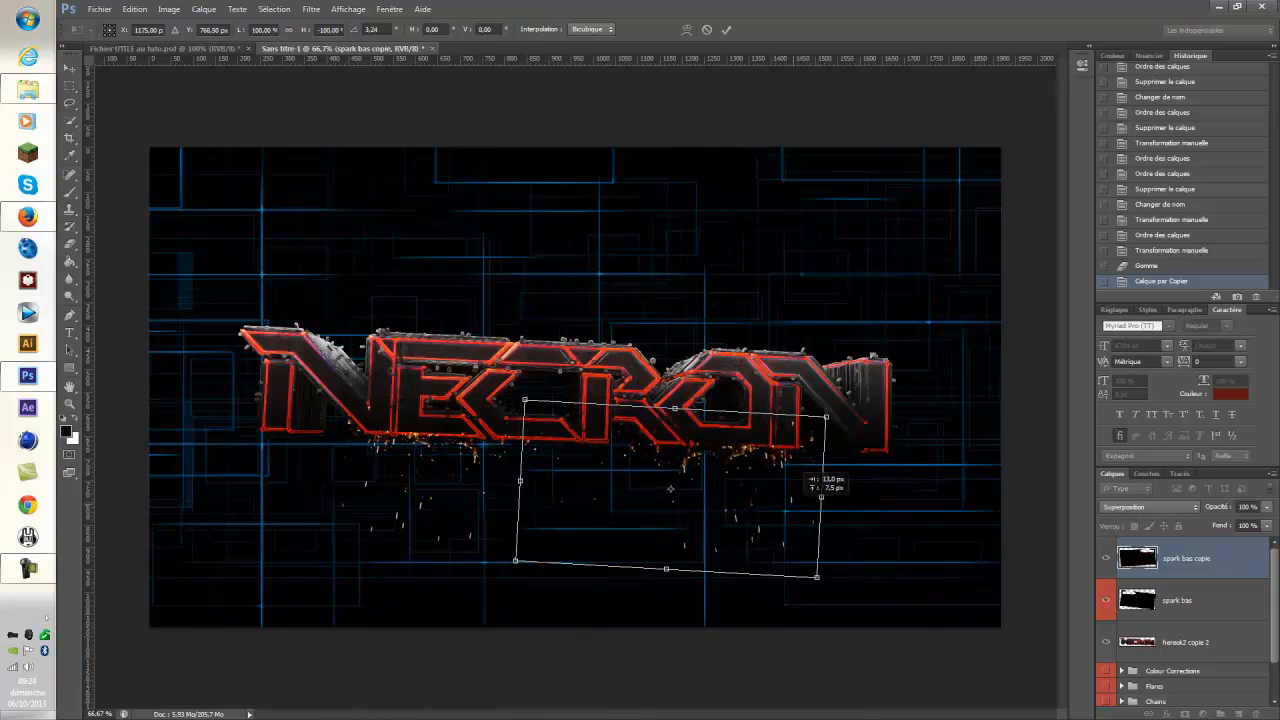
{"action": "key", "text": "Return"}
{"action": "key", "text": "e"}
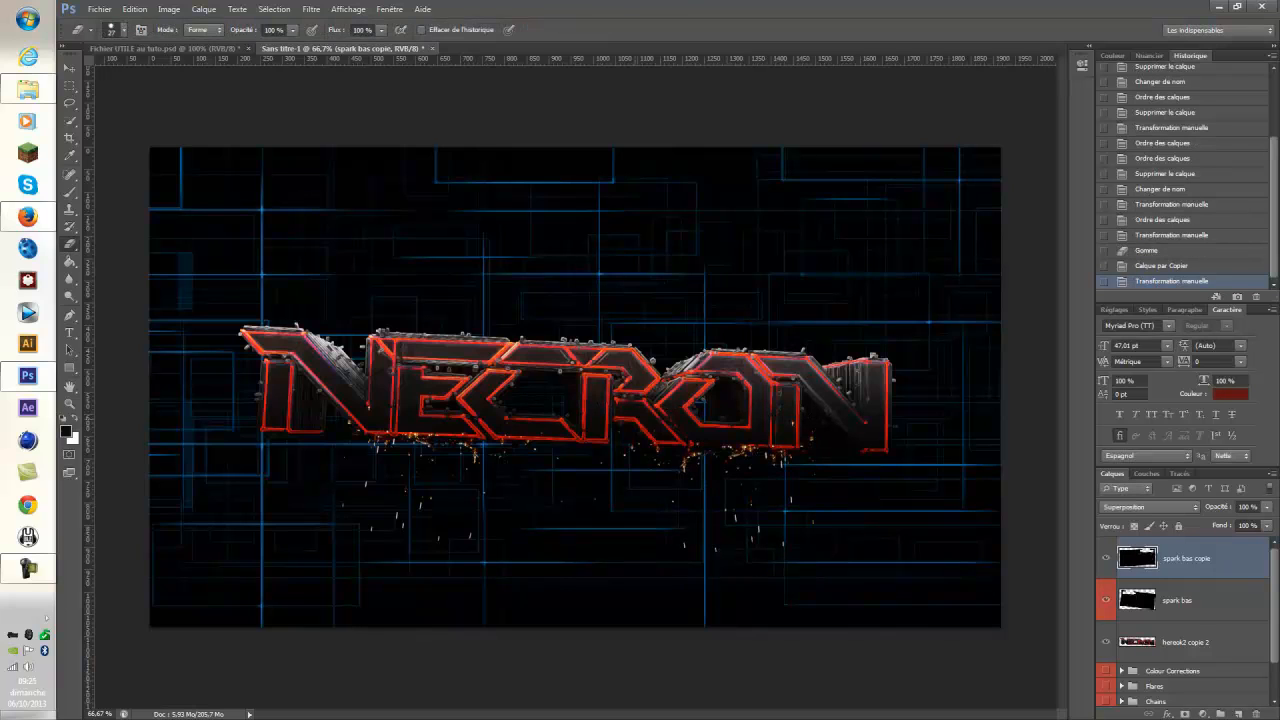
{"action": "key", "text": "ctrl+t"}
{"action": "right_click", "coordinate": [726, 480]}
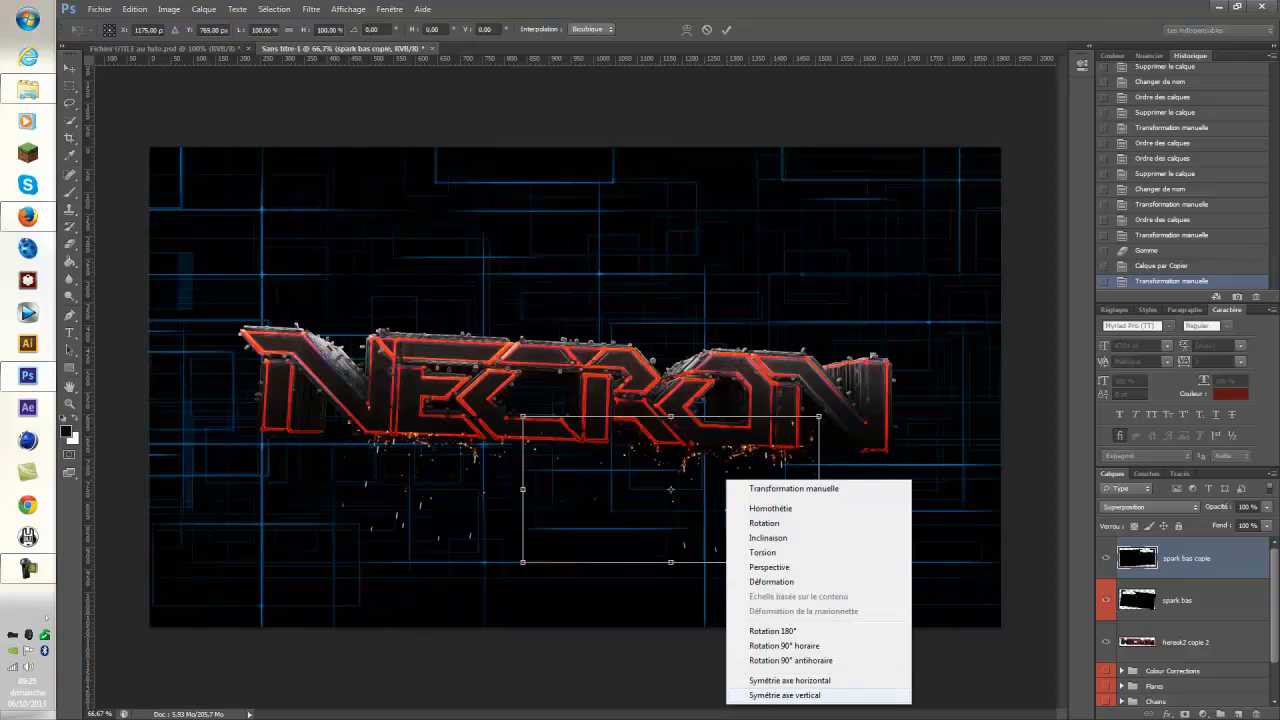
{"action": "key", "text": "Escape"}
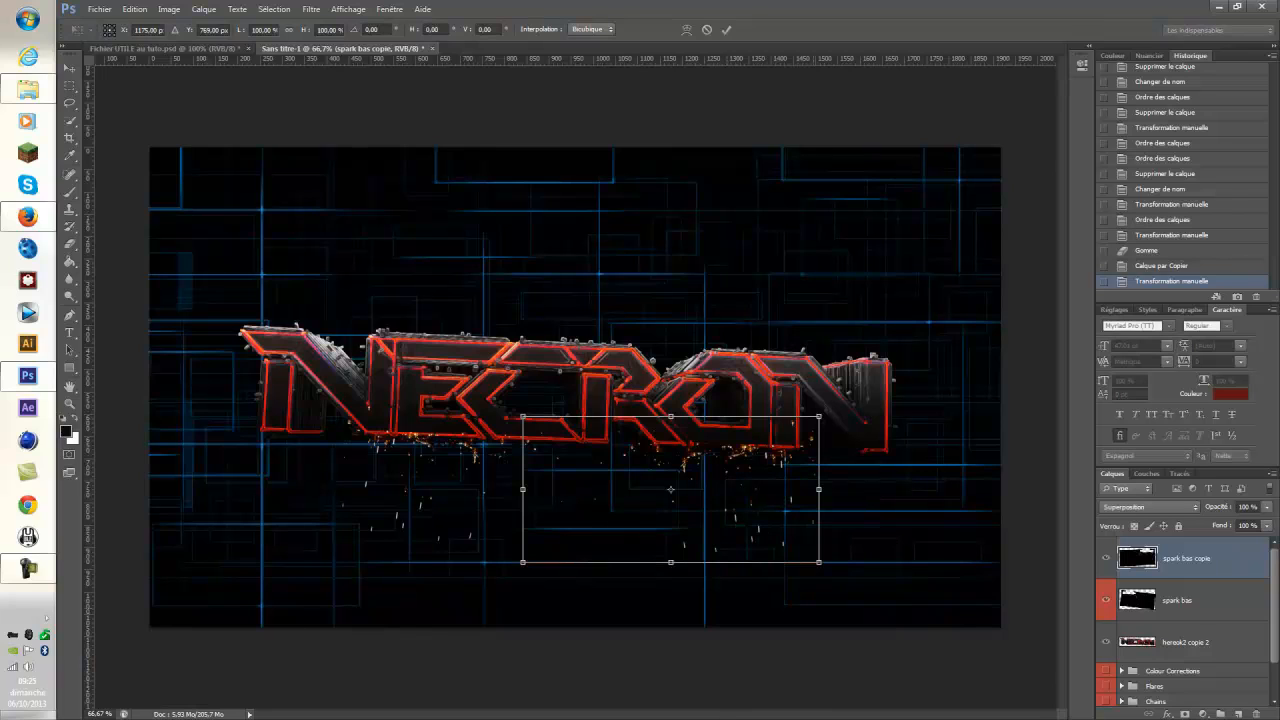
{"action": "key", "text": "Return"}
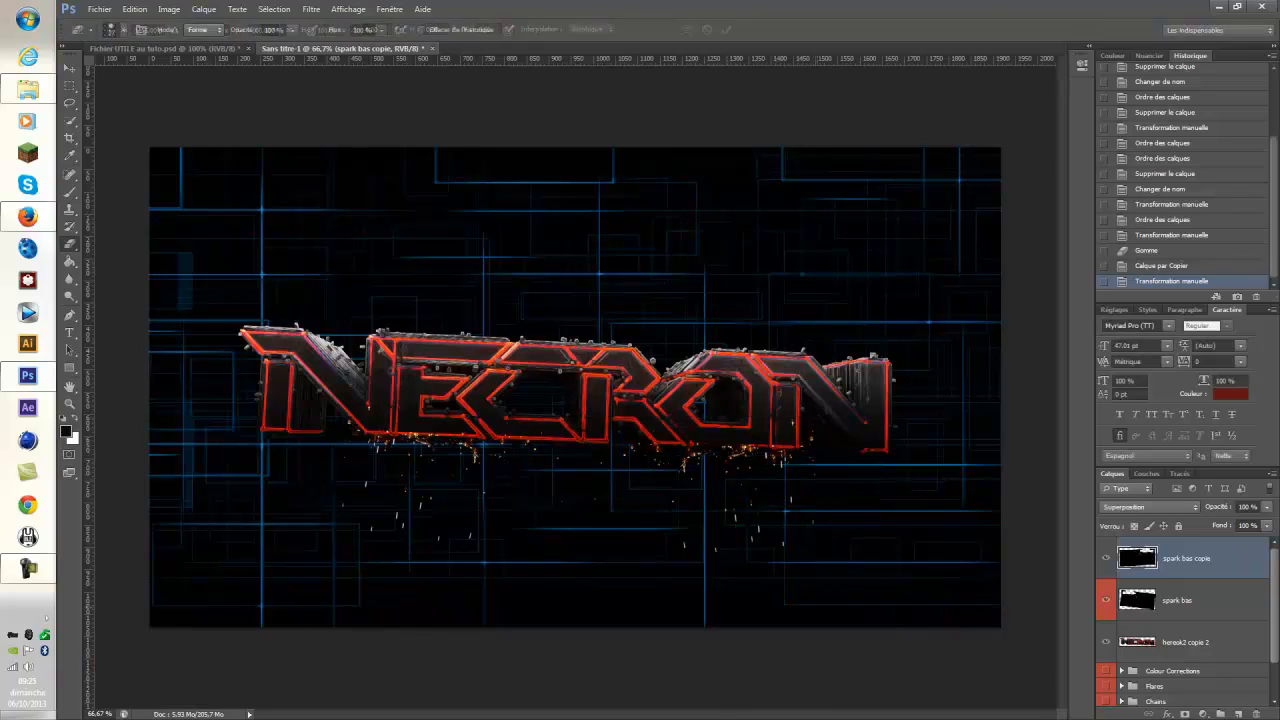
{"action": "key", "text": "e"}
Duplicate the spark bas copie layer, flip the duplicate vertically and try it along the upper edge of the text.
{"action": "key", "text": "ctrl+j"}
{"action": "key", "text": "ctrl+t"}
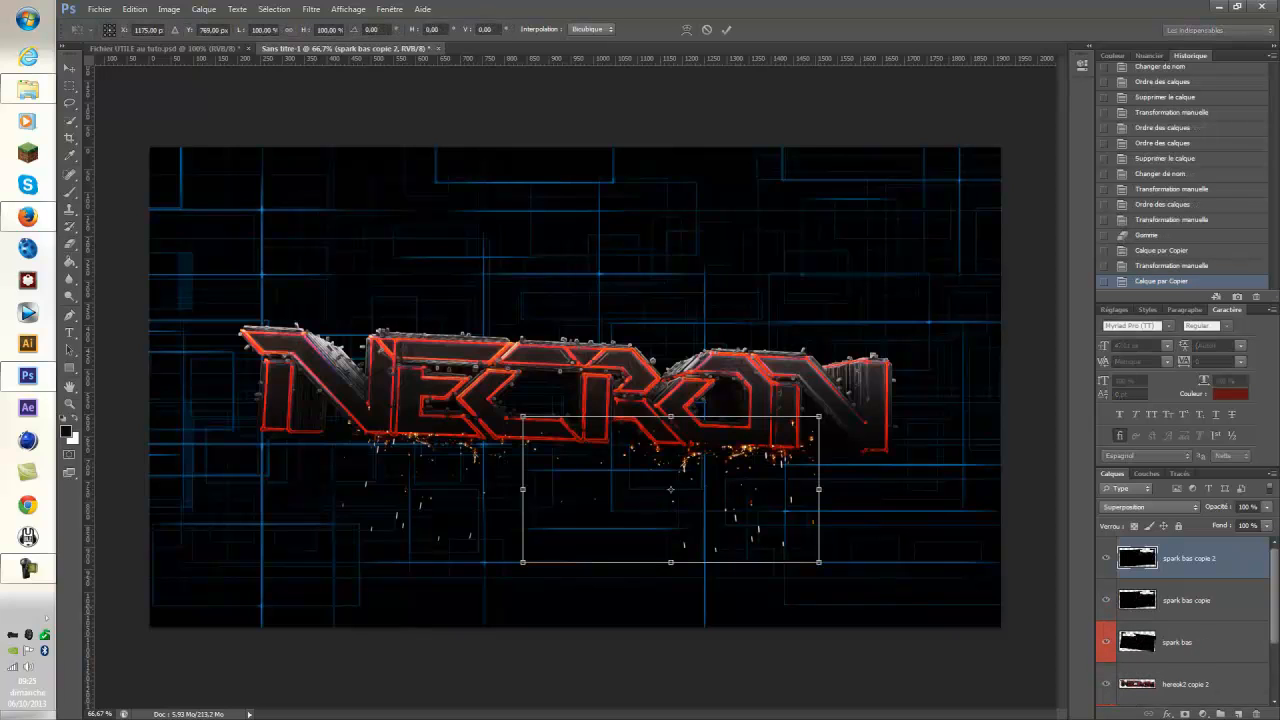
{"action": "right_click", "coordinate": [778, 284]}
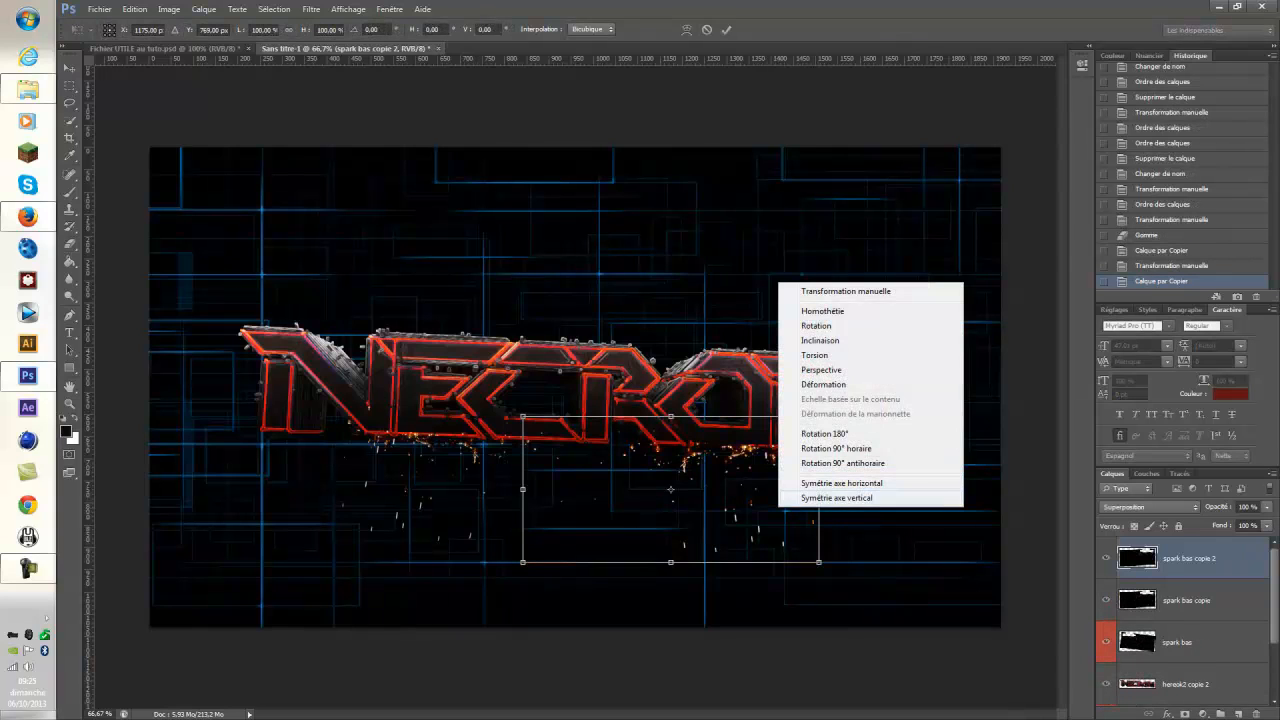
{"action": "left_click", "coordinate": [836, 497]}
{"action": "left_click_drag", "start_coordinate": [761, 497], "coordinate": [600, 331]}
Flip the spark bas copie 2 sparks vertically again and place them beneath the middle letters, between the two other spark layers.
{"action": "right_click", "coordinate": [601, 355]}
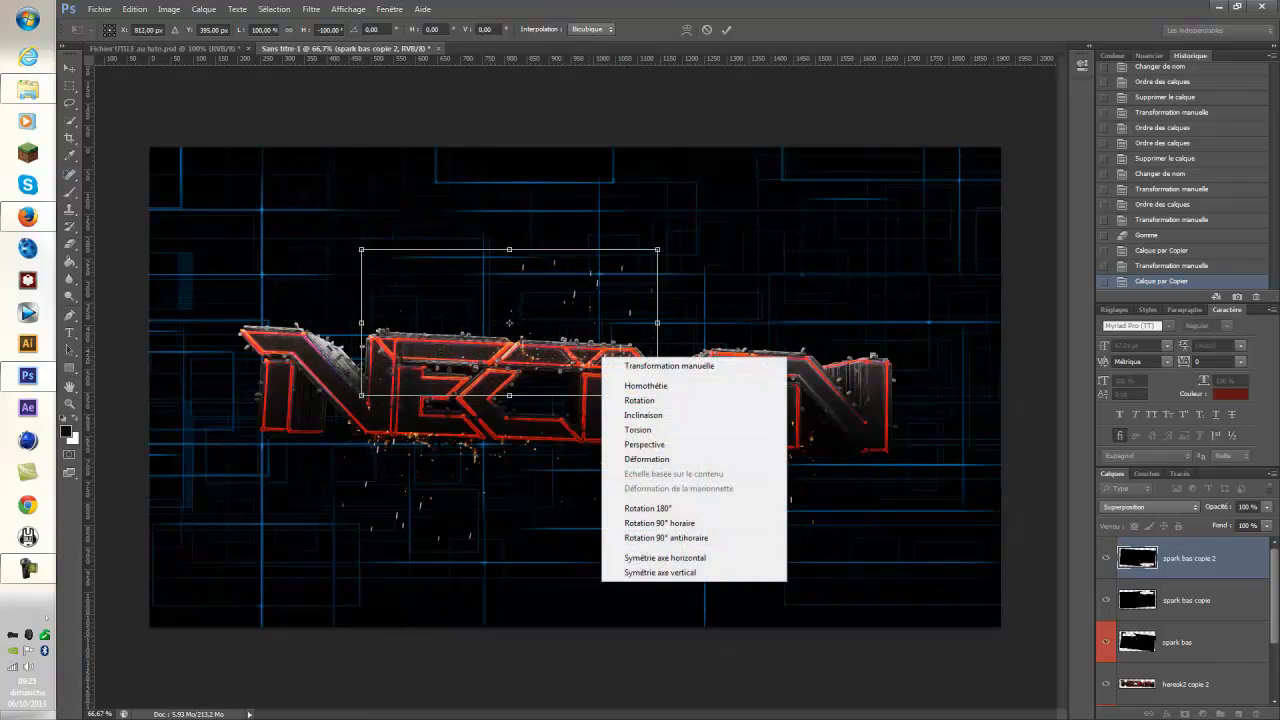
{"action": "left_click", "coordinate": [566, 280]}
{"action": "left_click_drag", "start_coordinate": [566, 280], "coordinate": [706, 457]}
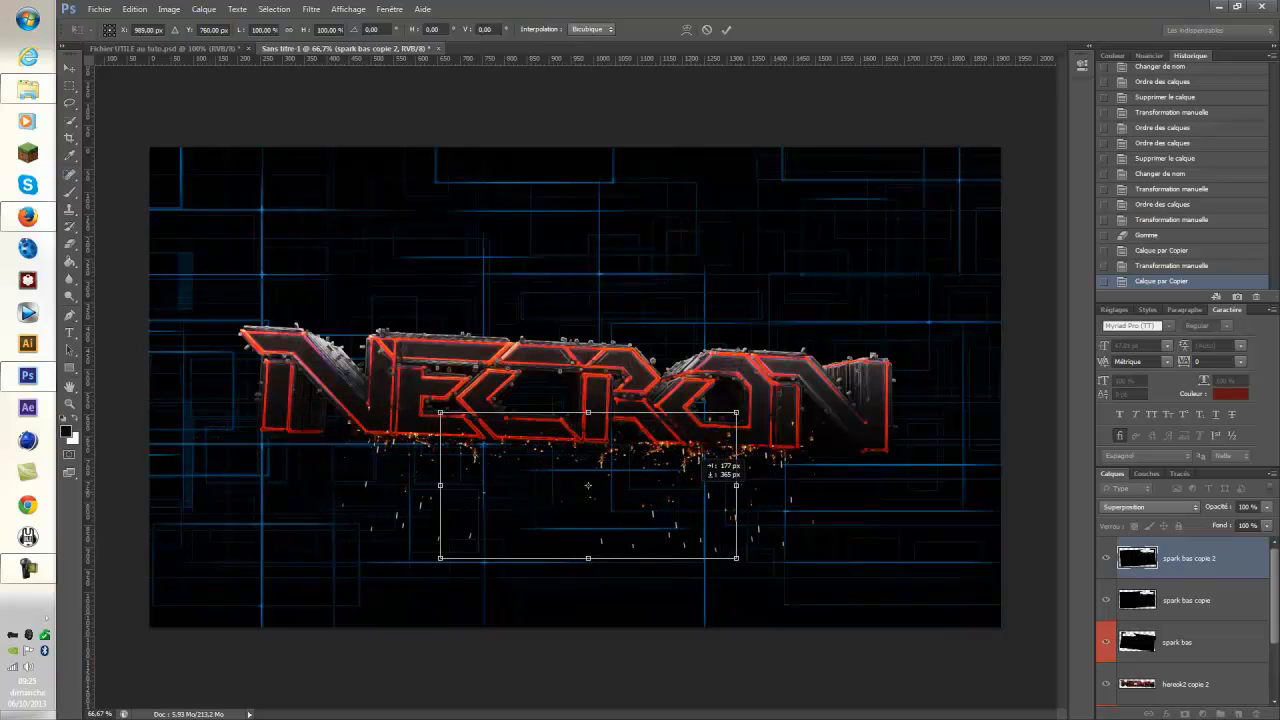
{"action": "key", "text": "Return"}
Erase the spark bas copie 2 sparks that overlap the letters.
{"action": "key", "text": "e"}
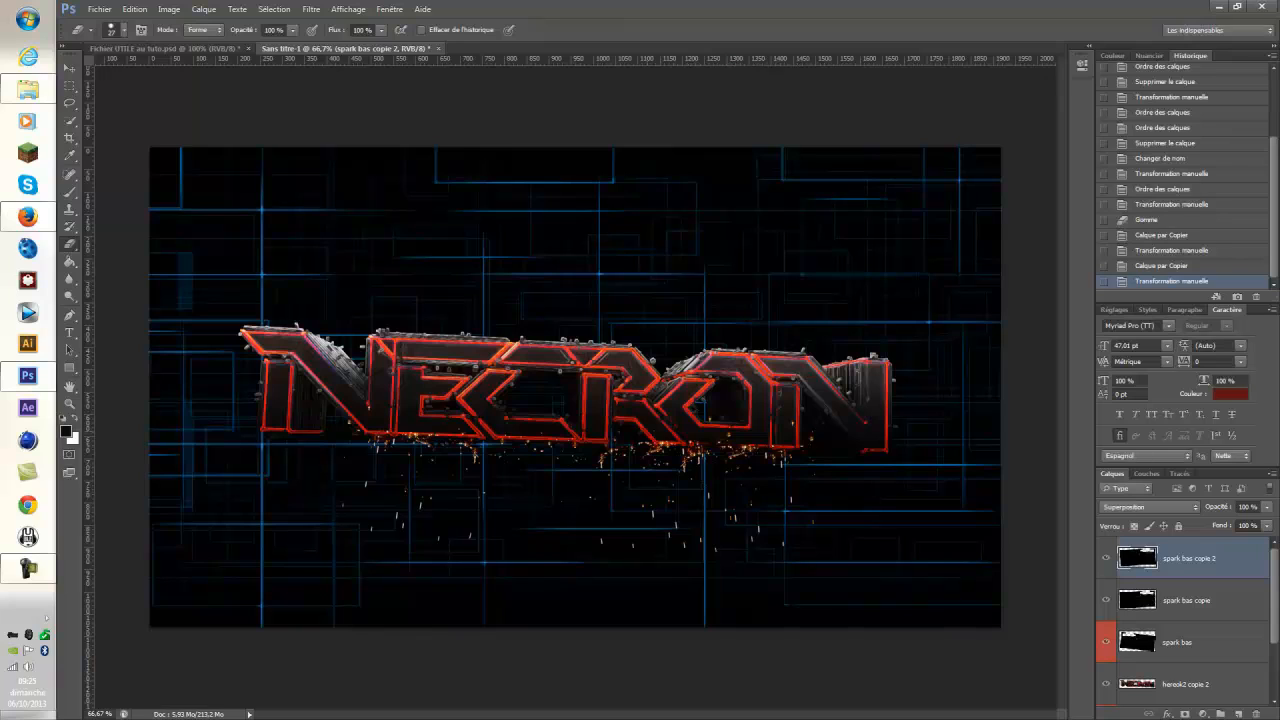
{"action": "left_click", "coordinate": [812, 436]}
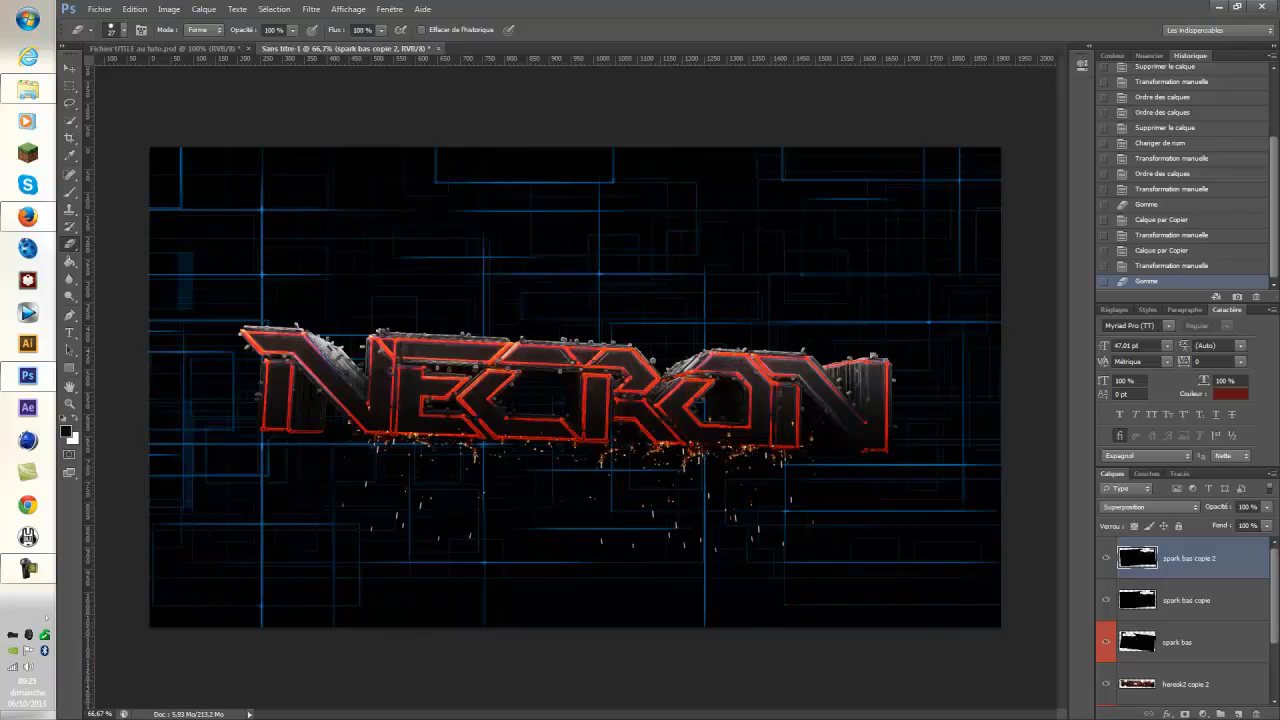
{"action": "scroll", "coordinate": [1185, 620], "scroll_direction": "down", "scroll_amount": 3}
{"action": "scroll", "coordinate": [1185, 620], "scroll_direction": "up", "scroll_amount": 3}
{"action": "right_click", "coordinate": [1190, 566]}
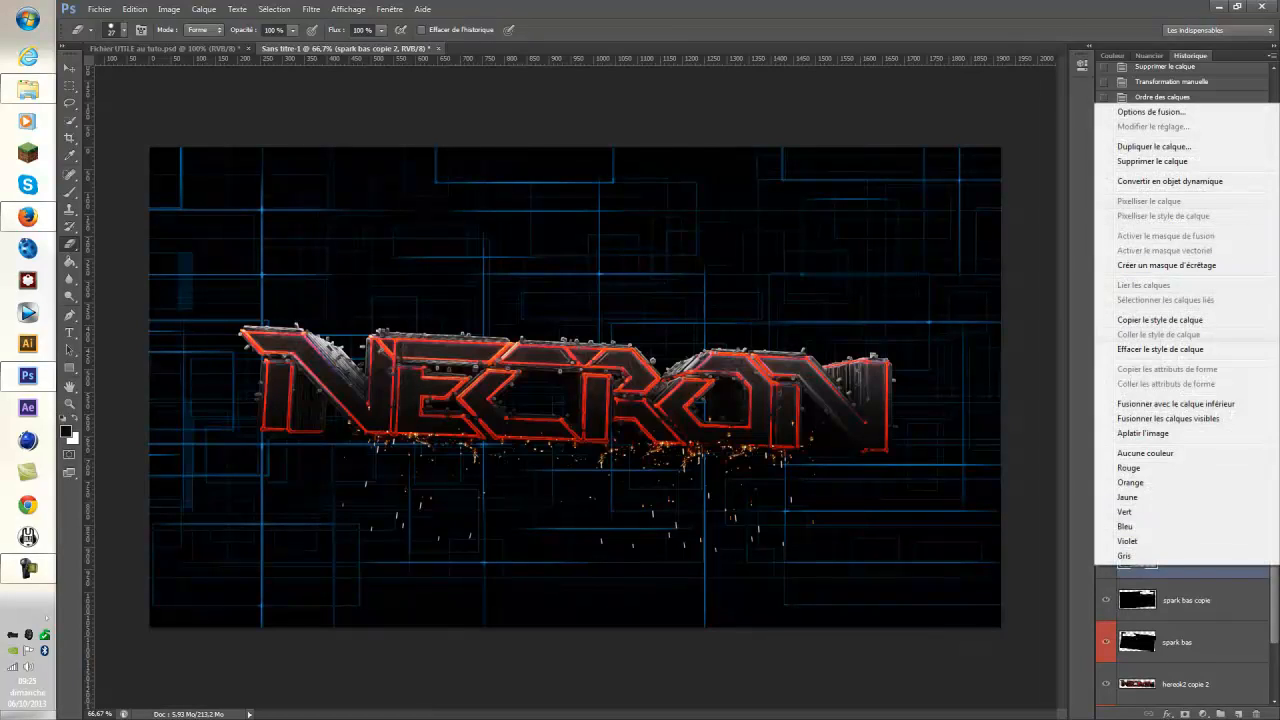
{"action": "key", "text": "Escape"}
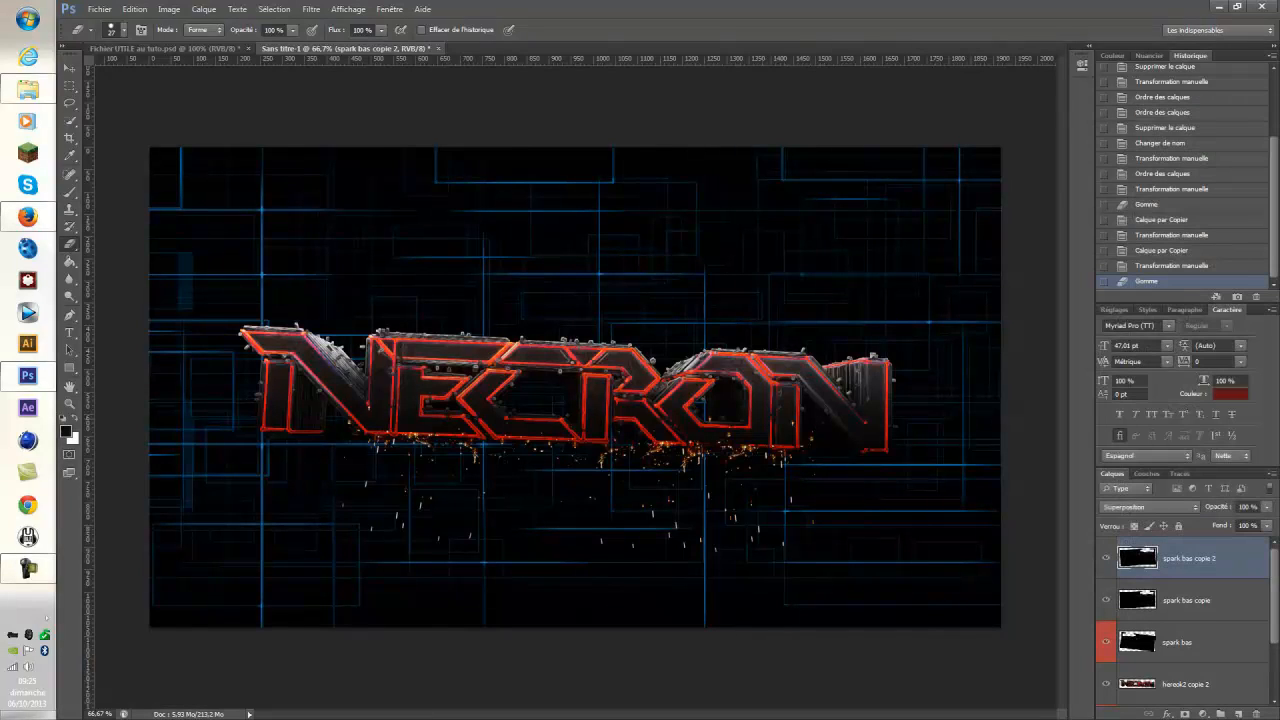
Apply a Hue/Saturation adjustment to the spark bas copie 2 layer with hue -25 and saturation +100.
{"action": "left_click", "coordinate": [169, 9]}
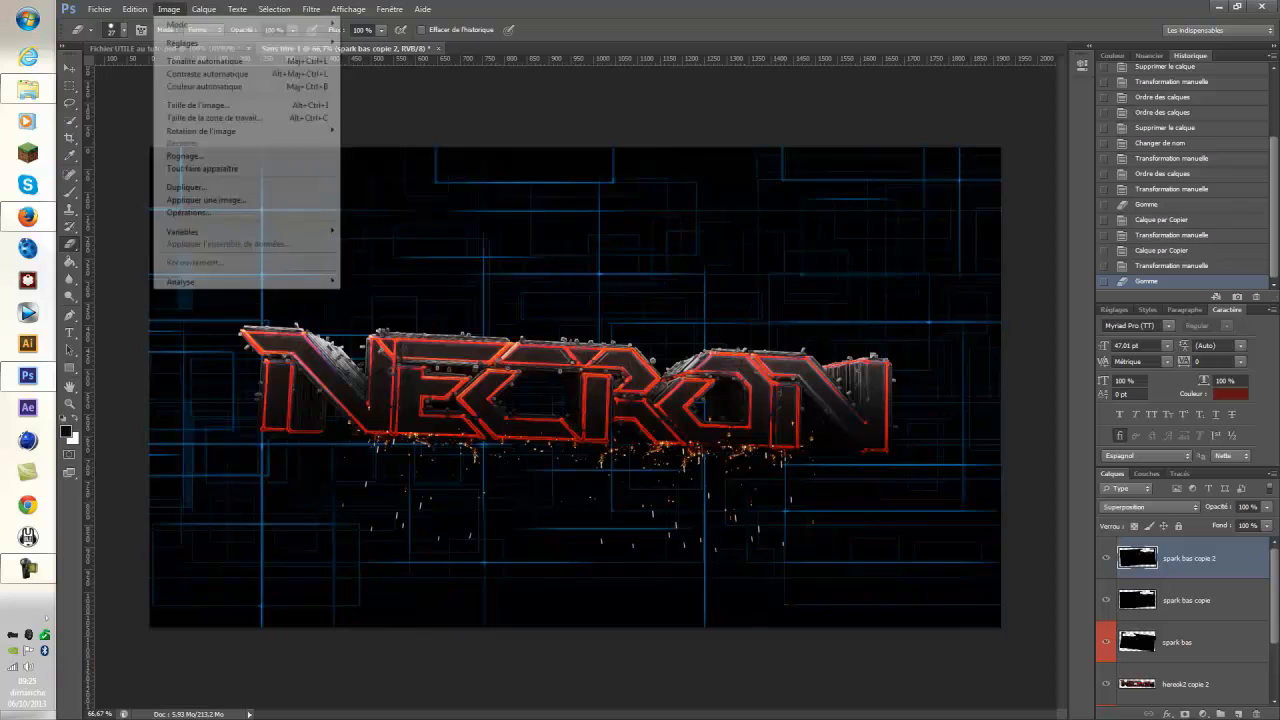
{"action": "mouse_move", "coordinate": [200, 43]}
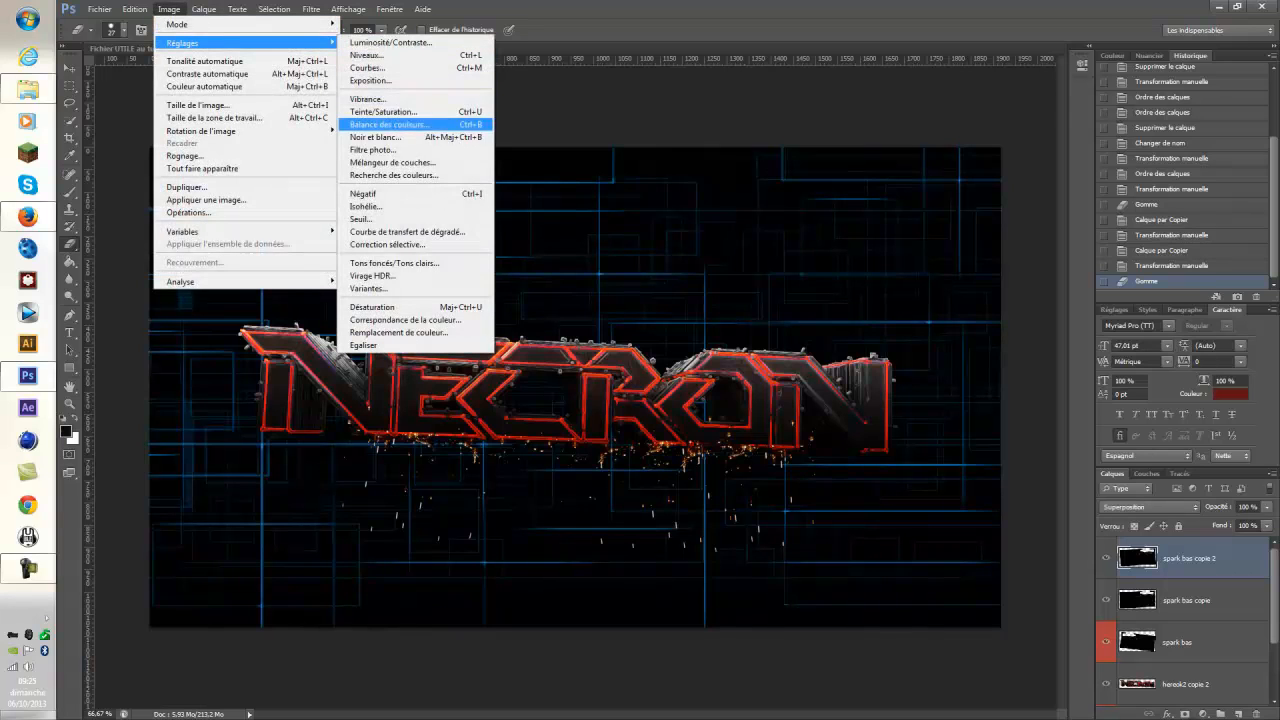
{"action": "left_click", "coordinate": [375, 112]}
{"action": "left_click_drag", "start_coordinate": [807, 501], "coordinate": [873, 533]}
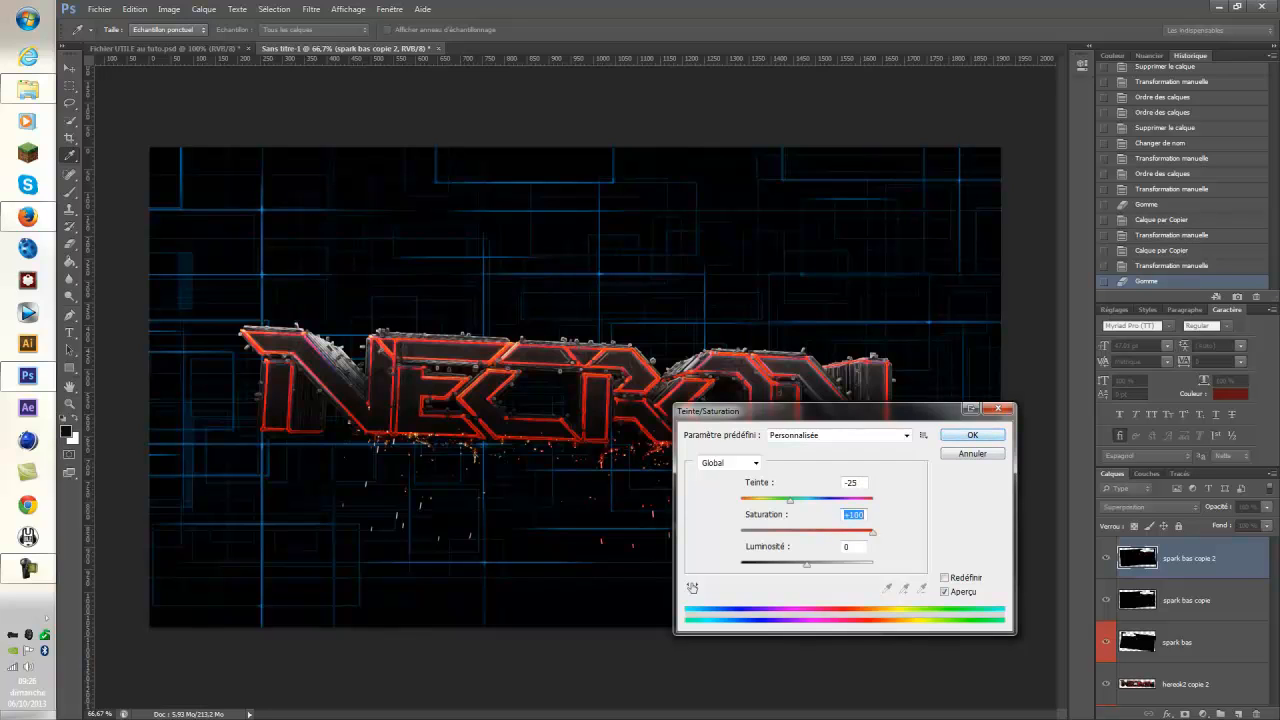
{"action": "left_click", "coordinate": [972, 435]}
Shift the hue of the spark bas copie layer to -25 with Hue/Saturation.
{"action": "left_click", "coordinate": [1186, 600]}
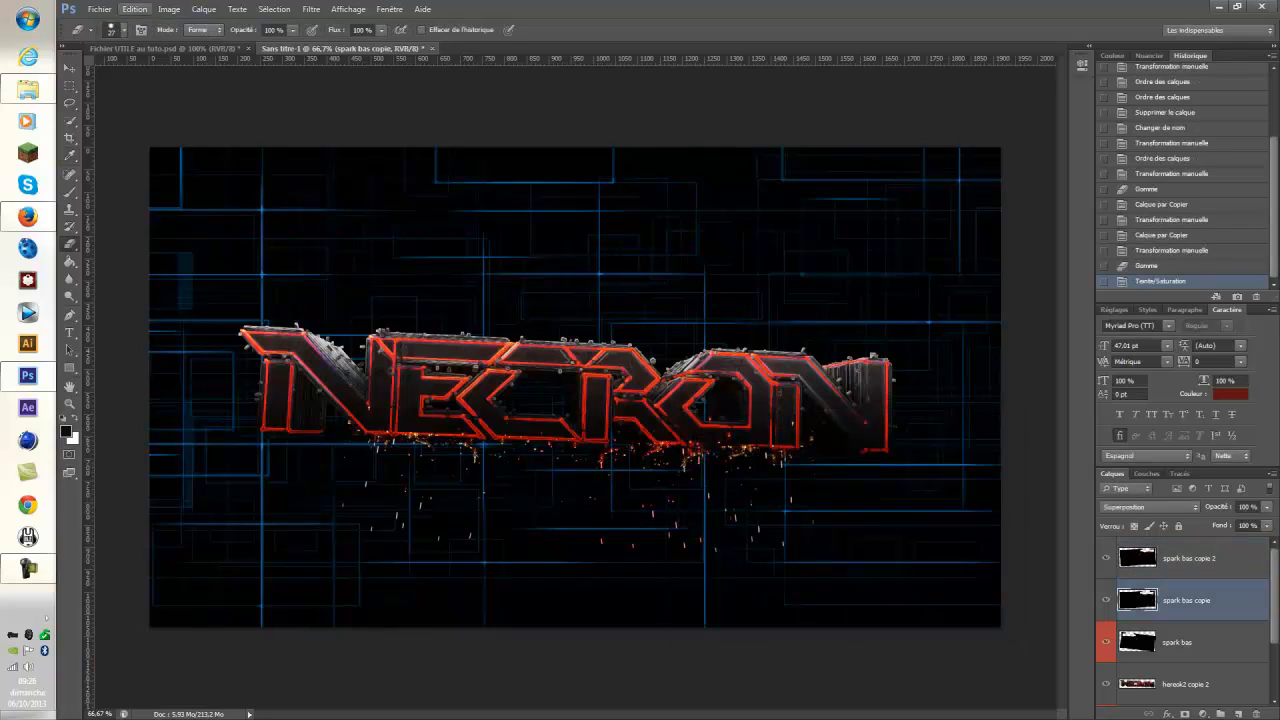
{"action": "left_click", "coordinate": [169, 9]}
{"action": "mouse_move", "coordinate": [200, 42]}
{"action": "left_click", "coordinate": [383, 111]}
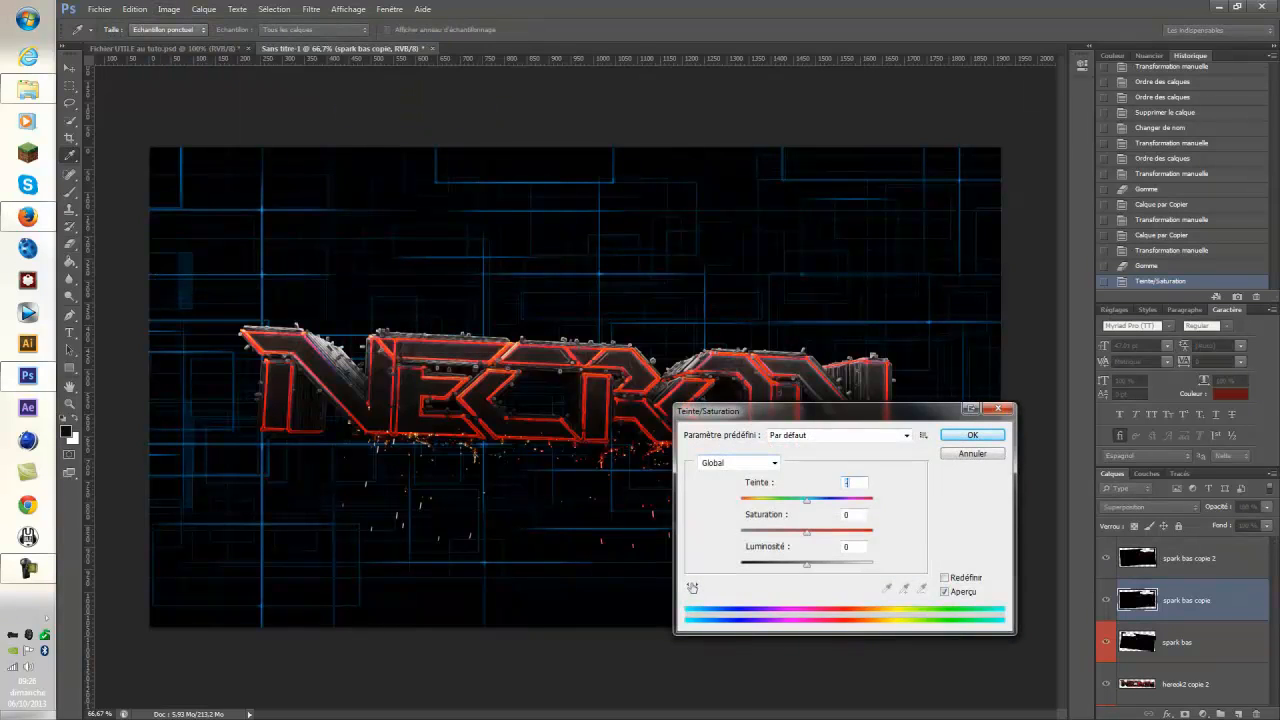
{"action": "type", "text": "-25"}
{"action": "key", "text": "Tab"}
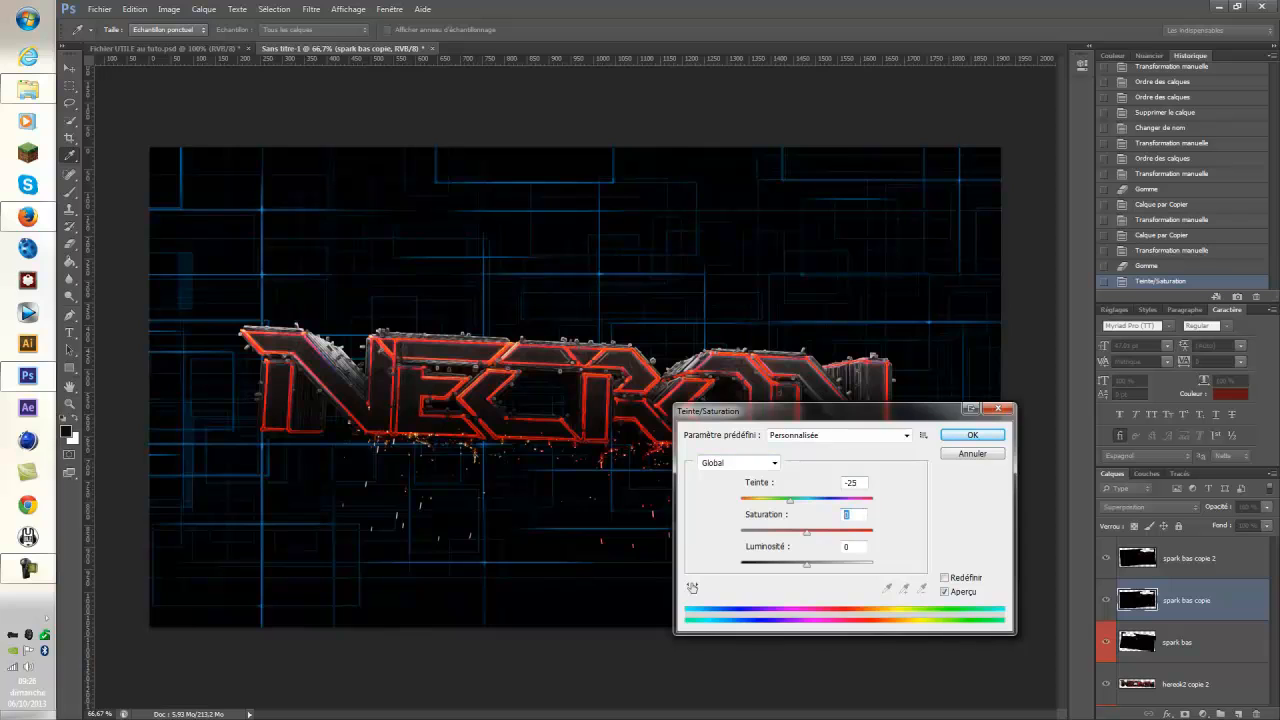
{"action": "key", "text": "Return"}
{"action": "key", "text": "e"}
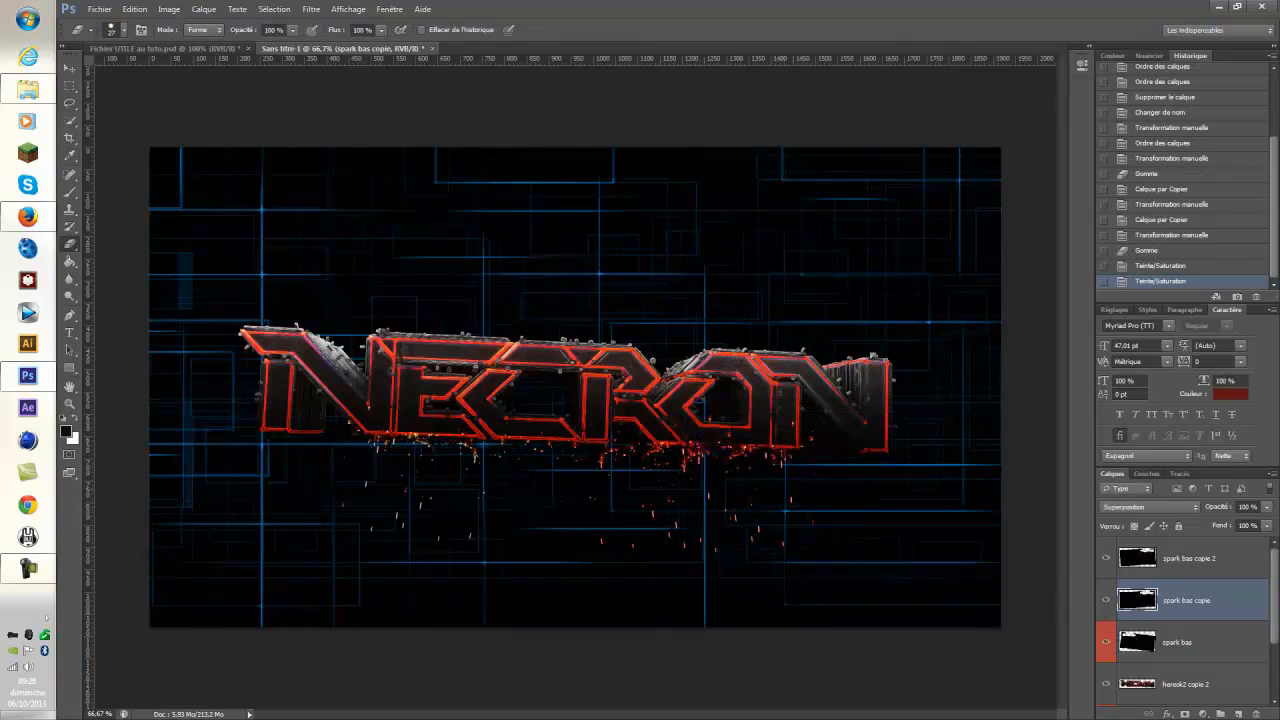
Adjust the original spark bas layer with Hue/Saturation, setting hue to -25 and saturation to 100.
{"action": "left_click", "coordinate": [1178, 642]}
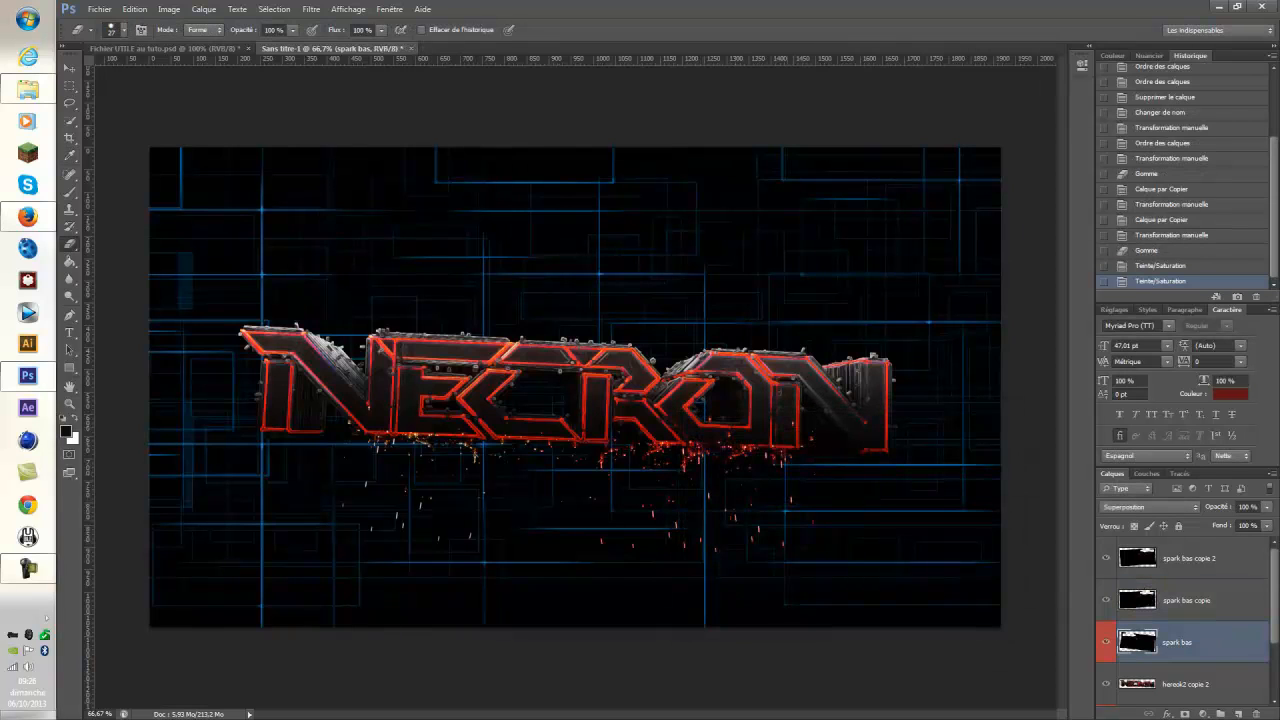
{"action": "left_click", "coordinate": [134, 9]}
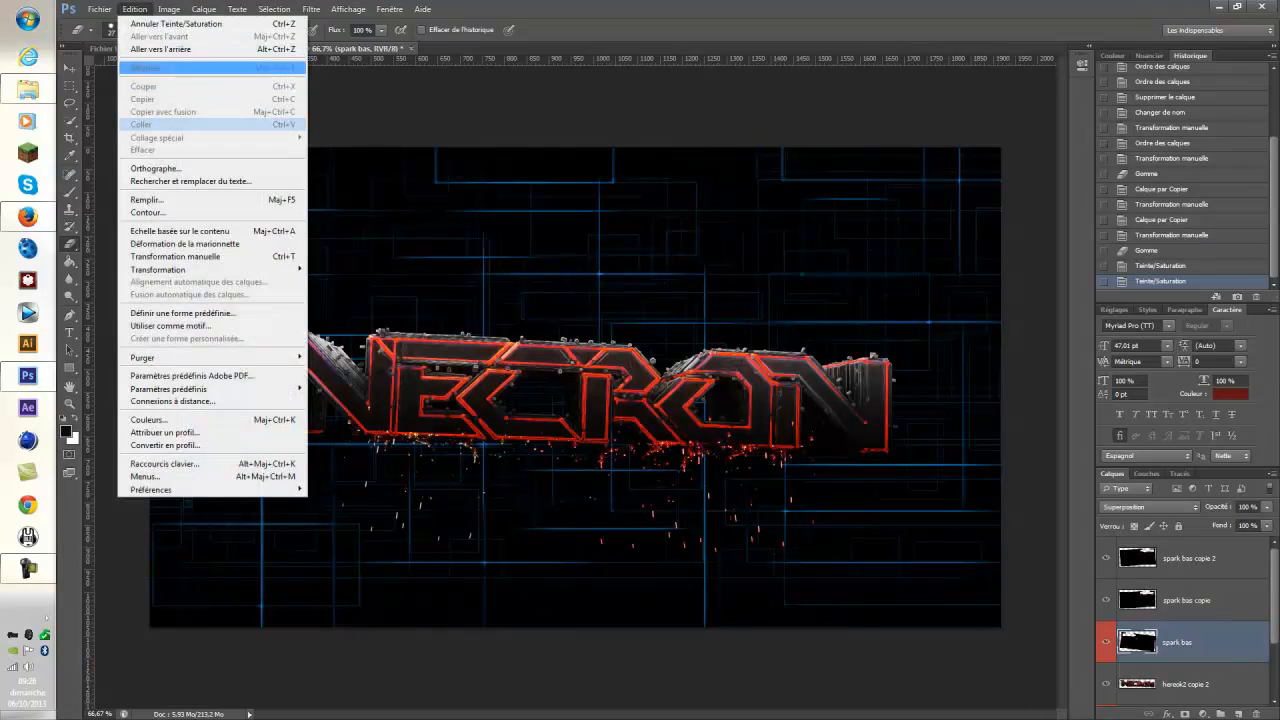
{"action": "mouse_move", "coordinate": [169, 9]}
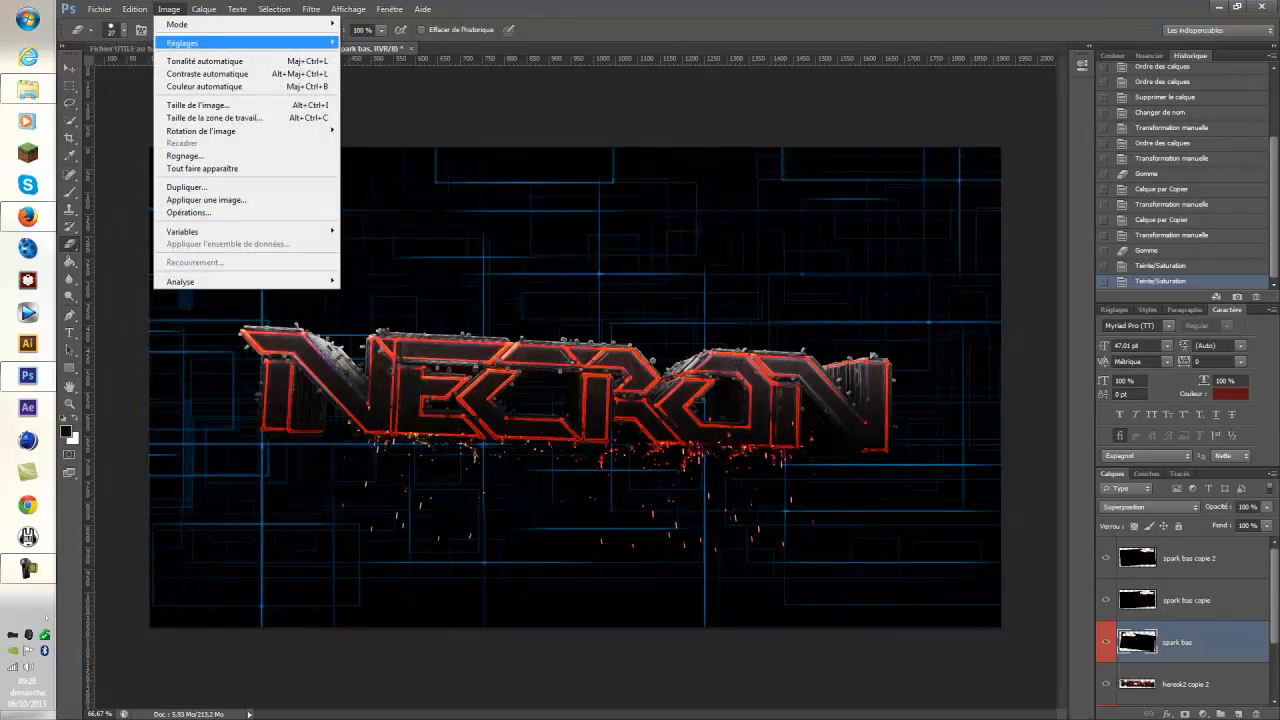
{"action": "mouse_move", "coordinate": [182, 43]}
{"action": "left_click", "coordinate": [383, 112]}
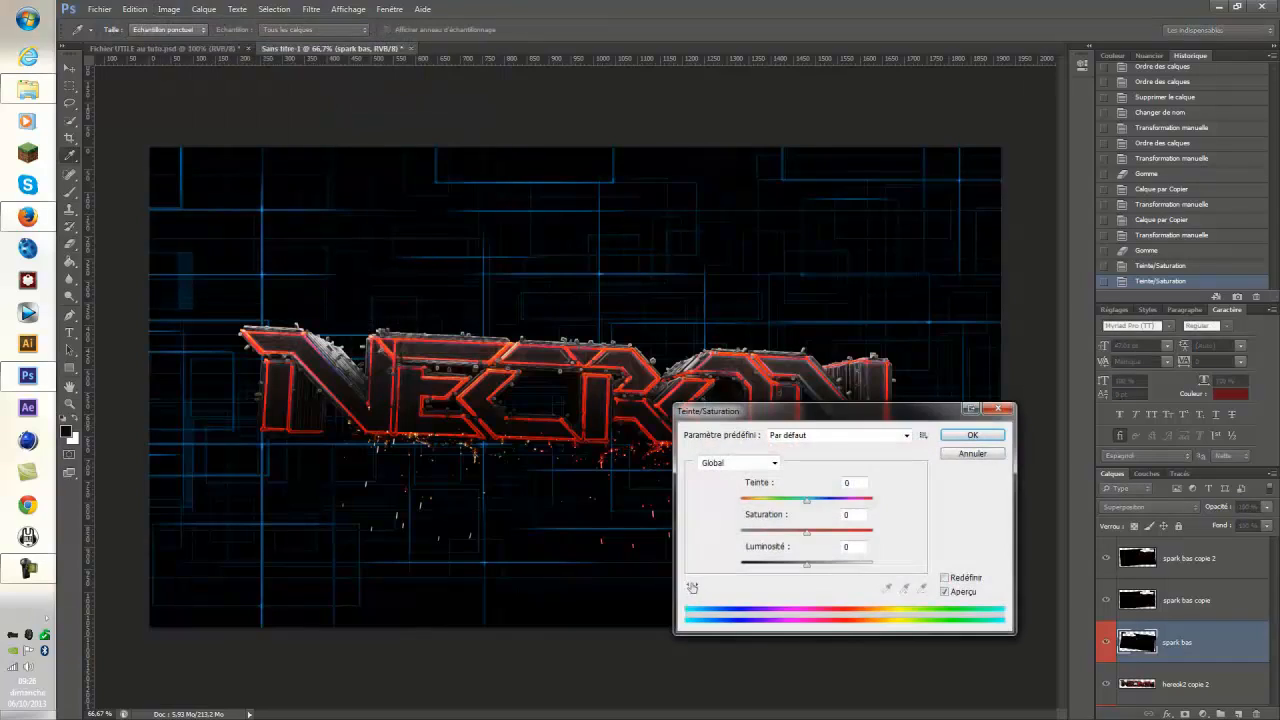
{"action": "type", "text": "-25"}
{"action": "key", "text": "Tab"}
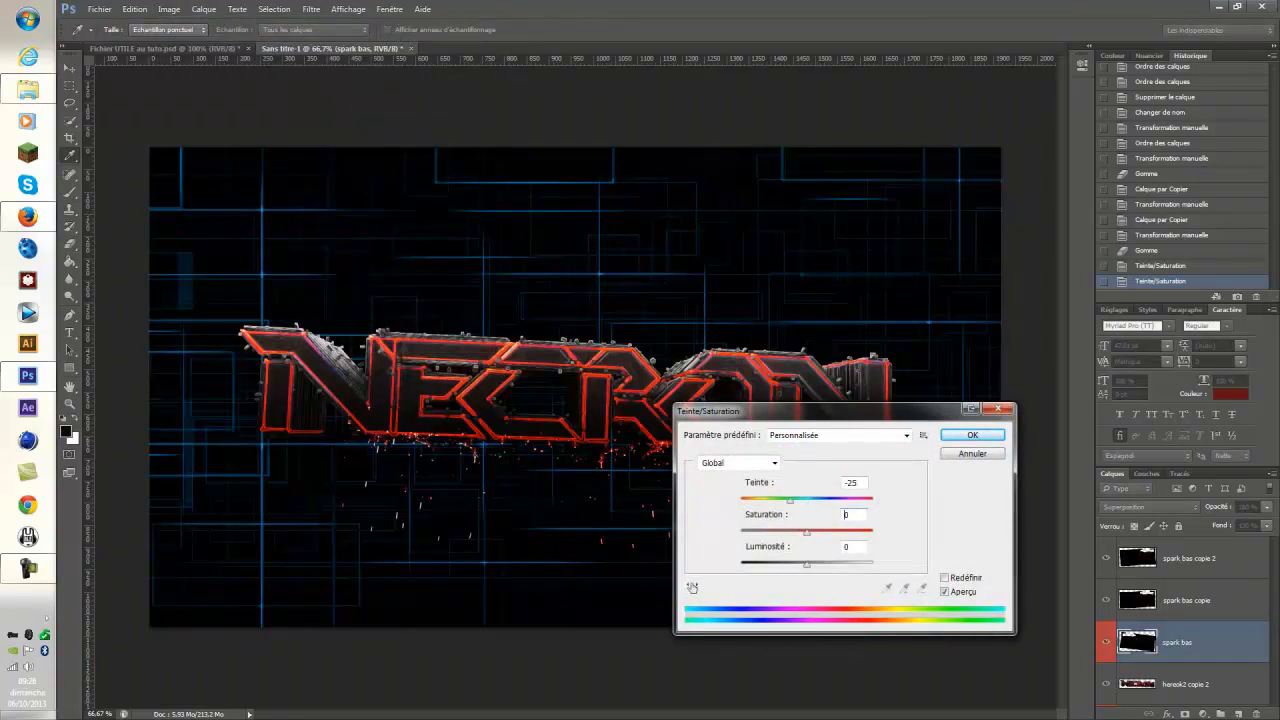
{"action": "type", "text": "100"}
{"action": "key", "text": "Return"}
Recolour the blue lines of the bg layer to red with Hue/Saturation, raising the saturation to +100.
{"action": "scroll", "coordinate": [1185, 620], "scroll_direction": "down", "scroll_amount": 3}
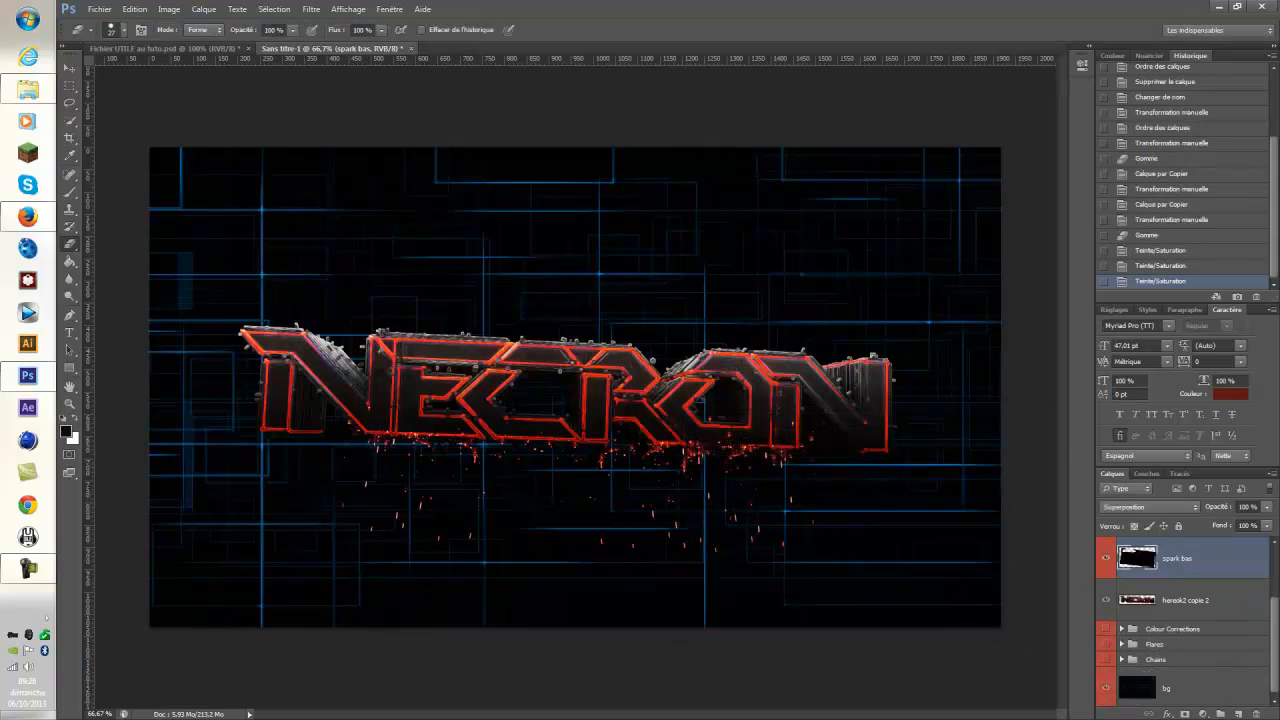
{"action": "left_click", "coordinate": [1190, 688]}
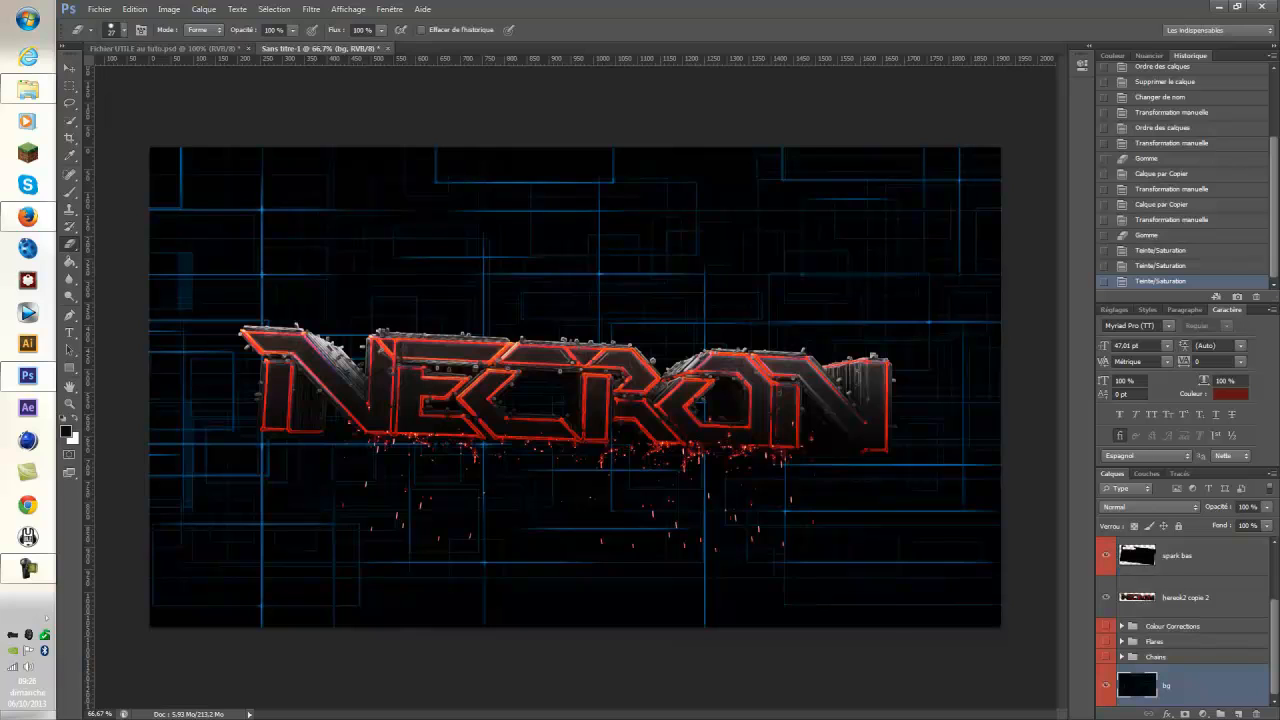
{"action": "left_click", "coordinate": [169, 9]}
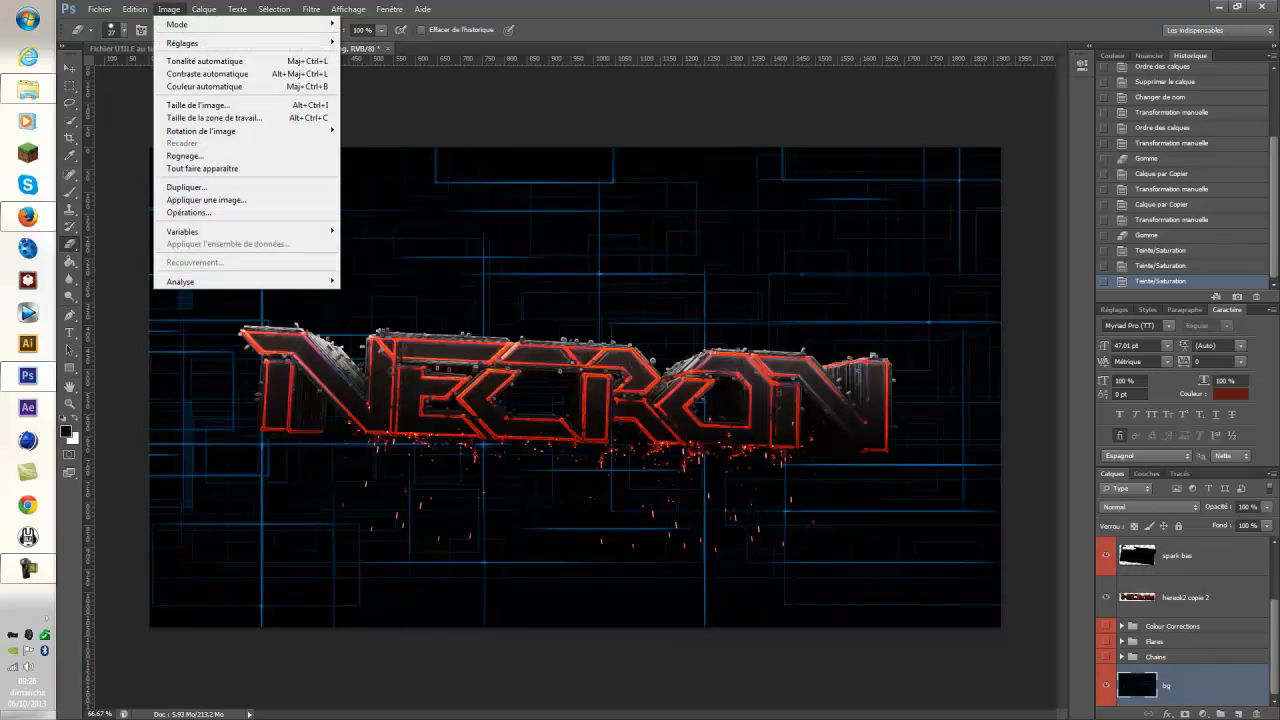
{"action": "mouse_move", "coordinate": [200, 43]}
{"action": "left_click", "coordinate": [415, 111]}
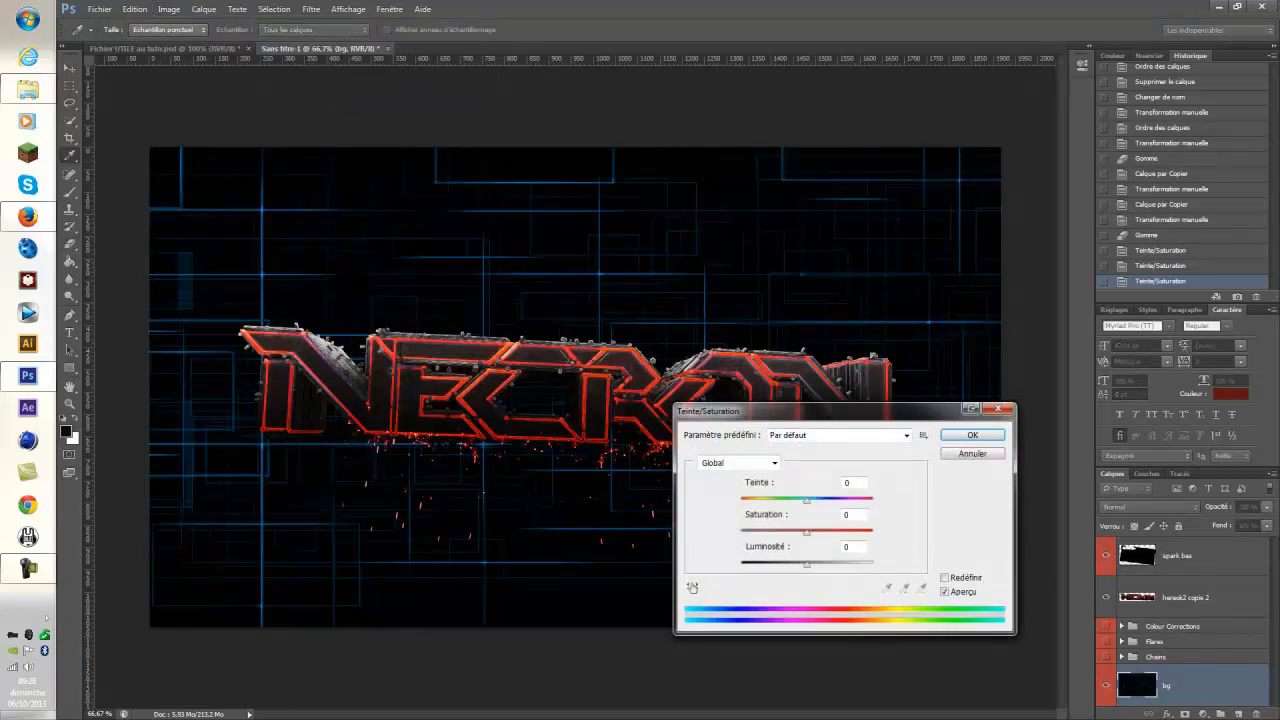
{"action": "left_click_drag", "start_coordinate": [790, 412], "coordinate": [913, 330]}
{"action": "left_click_drag", "start_coordinate": [938, 421], "coordinate": [997, 421]}
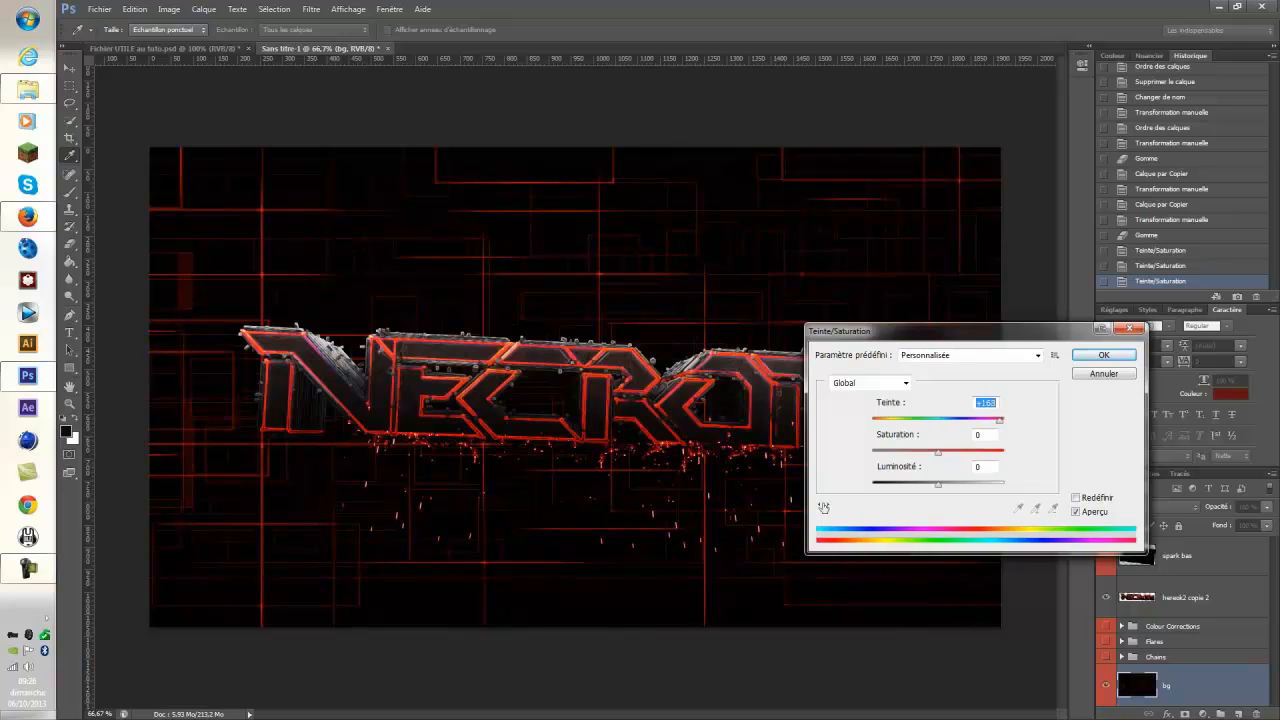
{"action": "left_click_drag", "start_coordinate": [938, 453], "coordinate": [1005, 453]}
{"action": "mouse_move", "coordinate": [938, 485]}
{"action": "left_mouse_down"}
{"action": "mouse_move", "coordinate": [954, 485]}
{"action": "mouse_move", "coordinate": [938, 485]}
{"action": "left_mouse_up"}
{"action": "left_click_drag", "start_coordinate": [999, 421], "coordinate": [997, 421]}
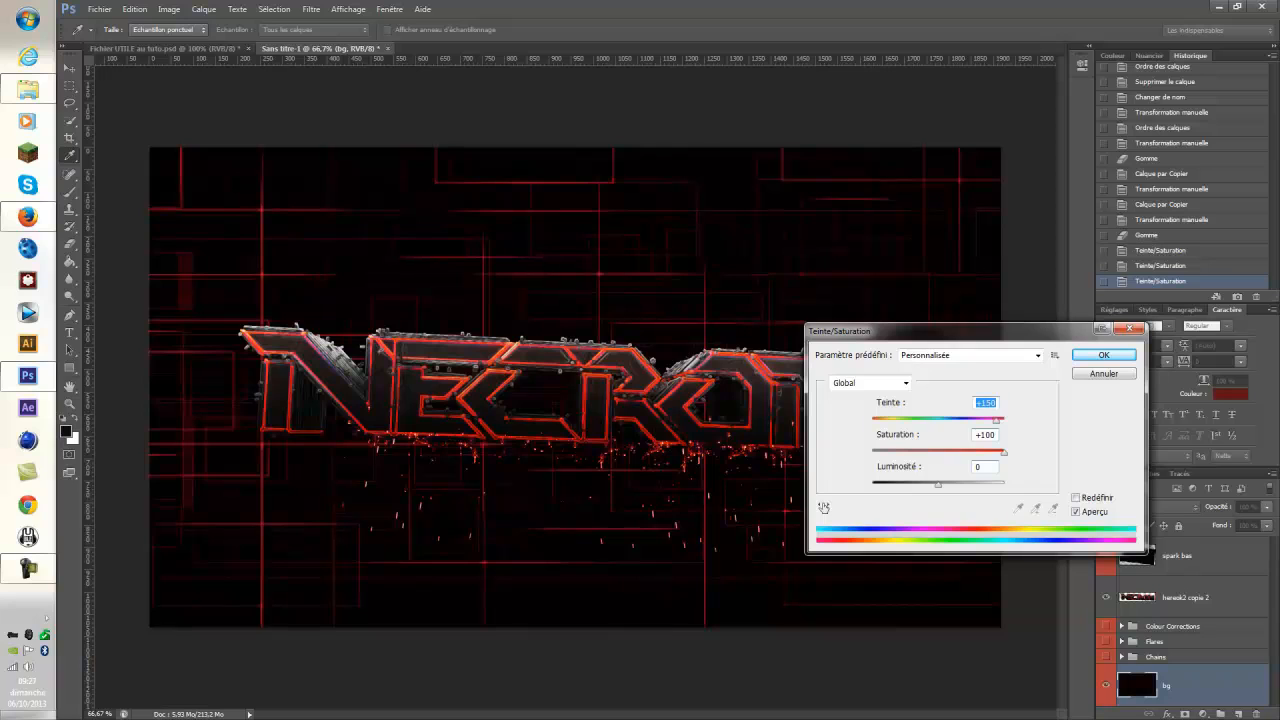
{"action": "key", "text": "Return"}
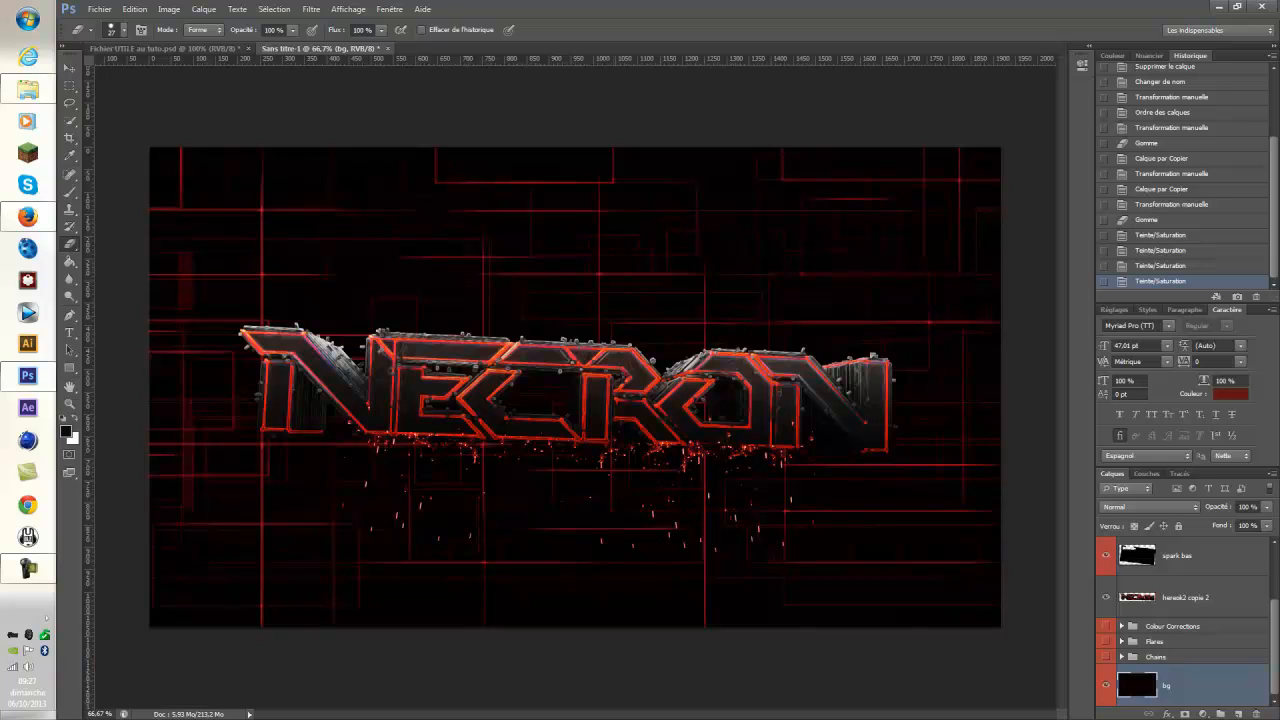
Move the Colour Corrections group to the top of the layer stack, above the spark layers.
{"action": "scroll", "coordinate": [1184, 622], "scroll_direction": "up", "scroll_amount": 2}
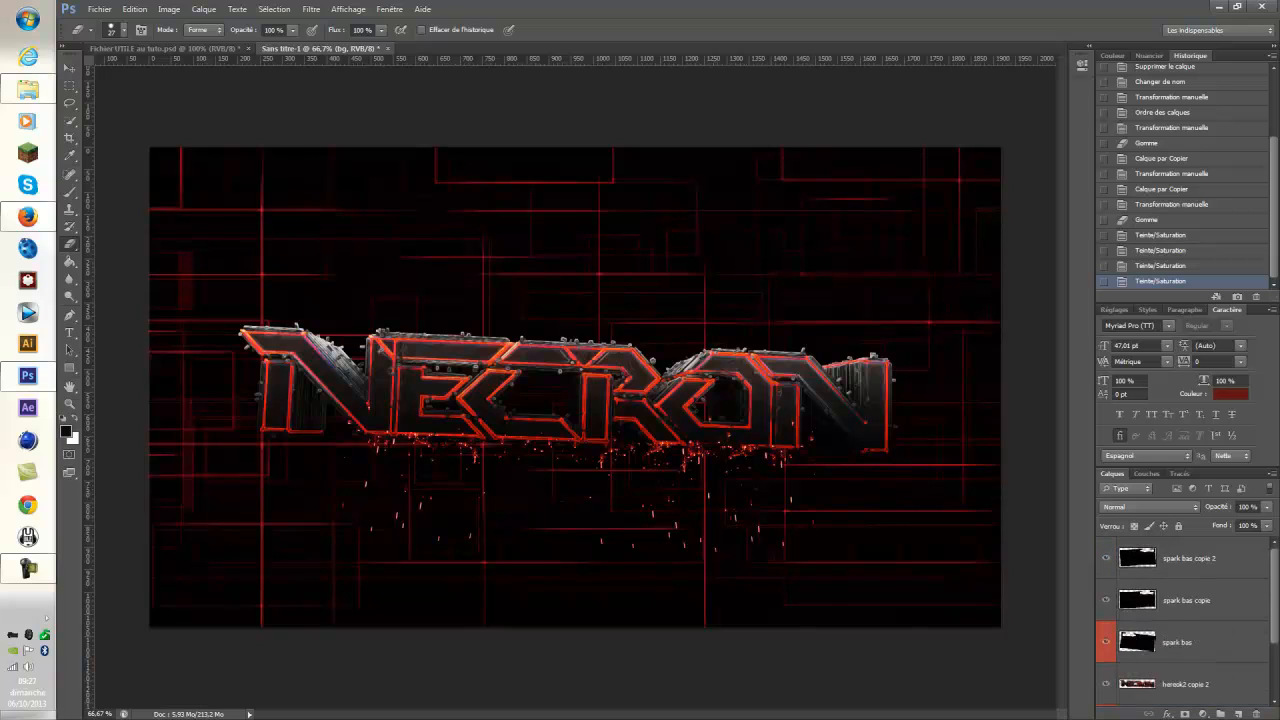
{"action": "scroll", "coordinate": [1184, 622], "scroll_direction": "down", "scroll_amount": 2}
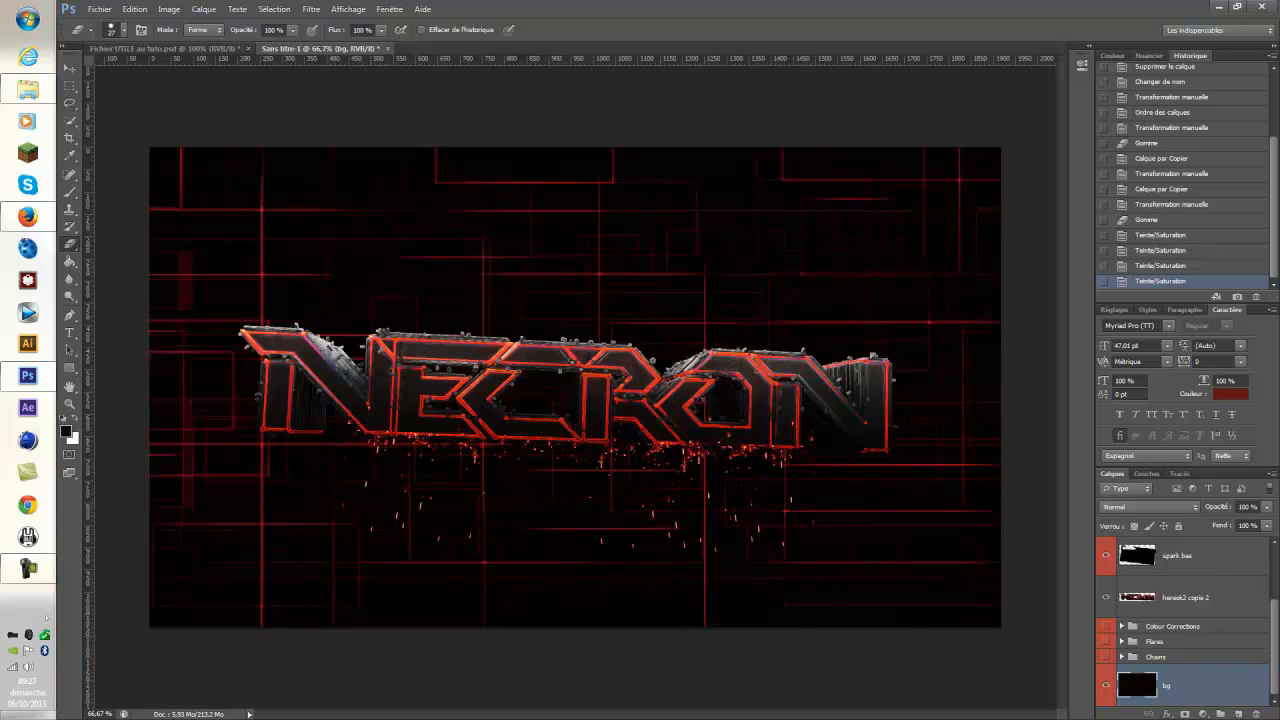
{"action": "scroll", "coordinate": [1184, 620], "scroll_direction": "up", "scroll_amount": 3}
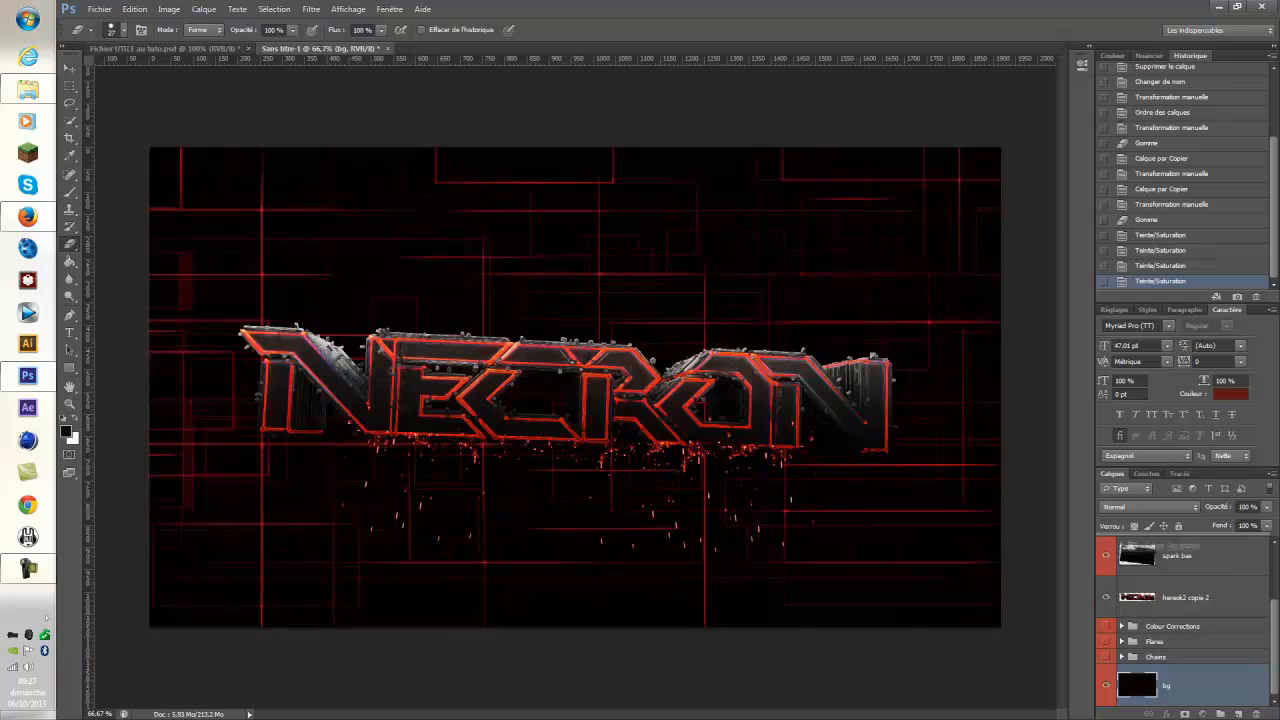
{"action": "left_click_drag", "start_coordinate": [1172, 545], "coordinate": [1172, 540]}
Group the spark bas, spark bas copie and spark bas copie 2 layers and name the group Sparks.
{"action": "scroll", "coordinate": [1184, 600], "scroll_direction": "down", "scroll_amount": 2}
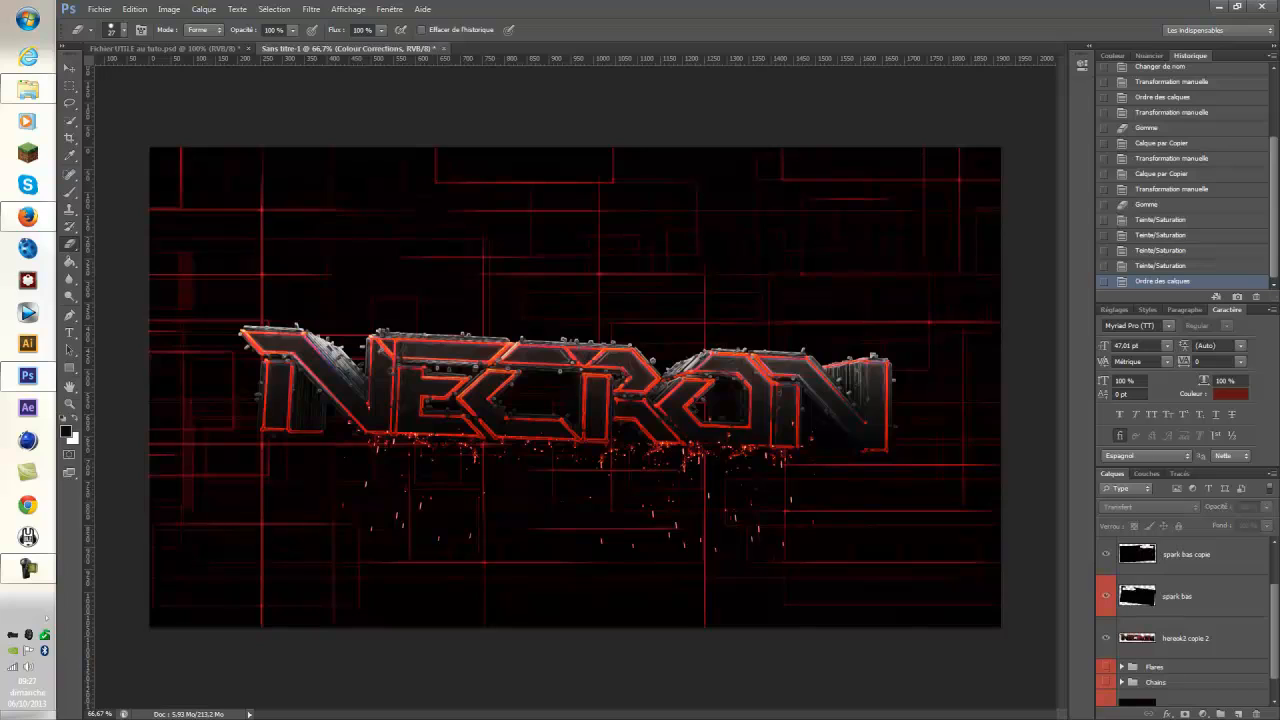
{"action": "left_click", "coordinate": [1190, 596]}
{"action": "scroll", "coordinate": [1190, 600], "scroll_direction": "up", "scroll_amount": 1}
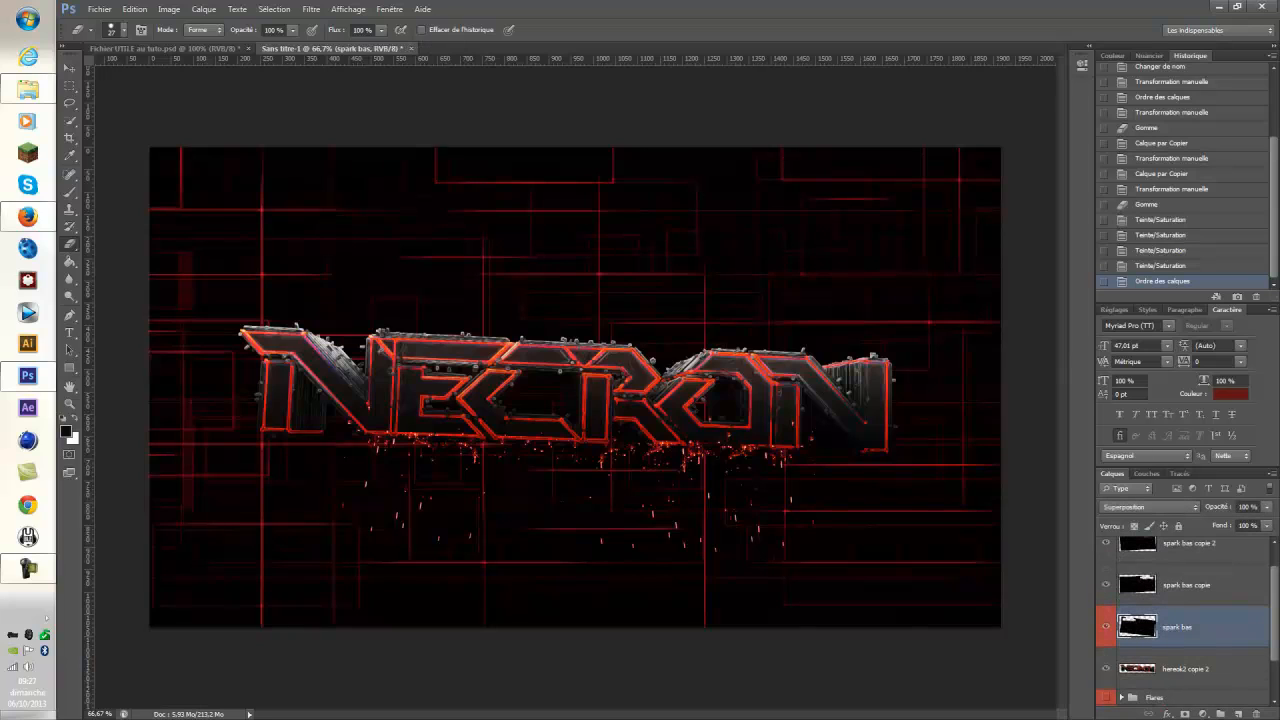
{"action": "left_click", "coordinate": [1190, 586], "text": "ctrl"}
{"action": "left_click", "coordinate": [1190, 546], "text": "ctrl"}
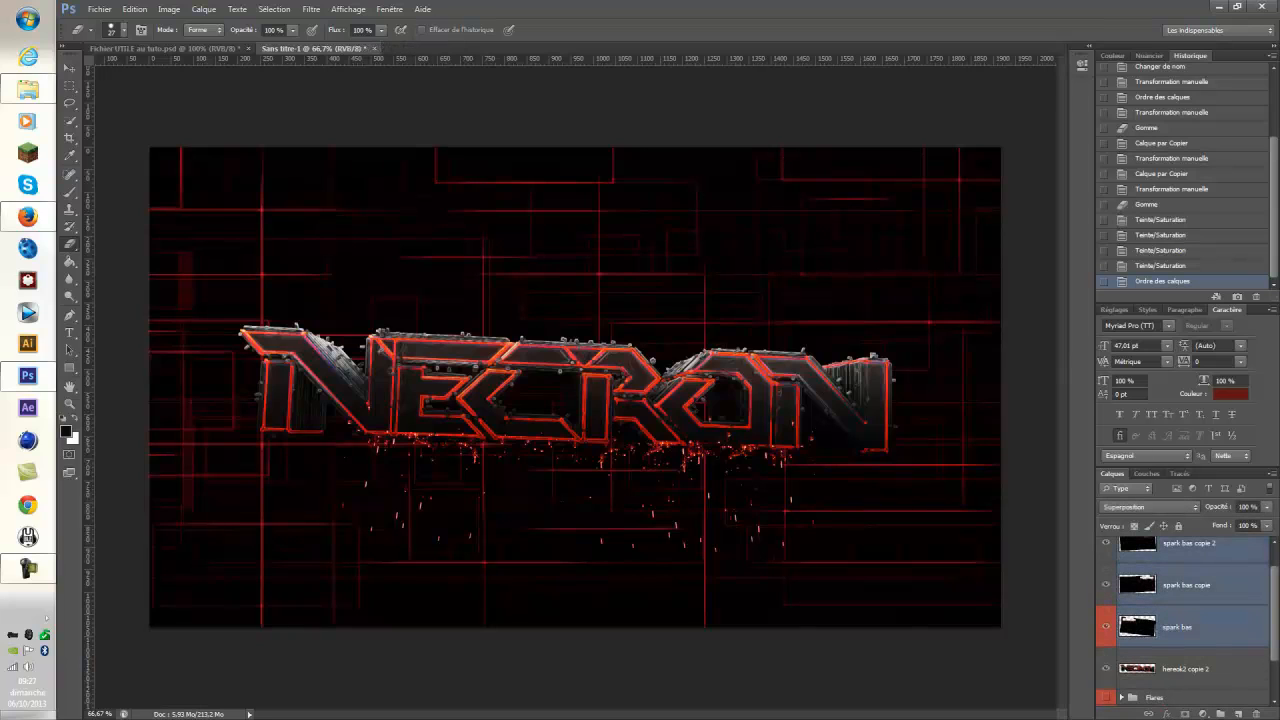
{"action": "key", "text": "ctrl+g"}
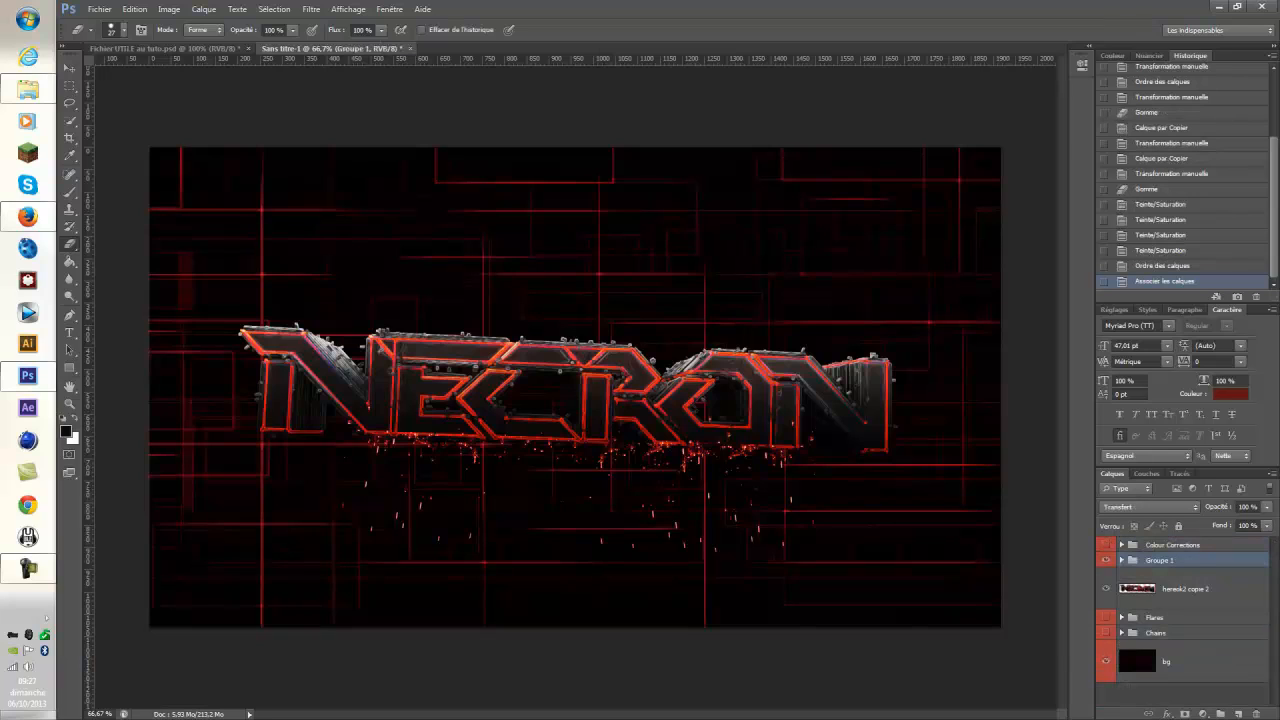
{"action": "double_click", "coordinate": [1160, 560]}
{"action": "type", "text": "Sparks"}
{"action": "key", "text": "Return"}
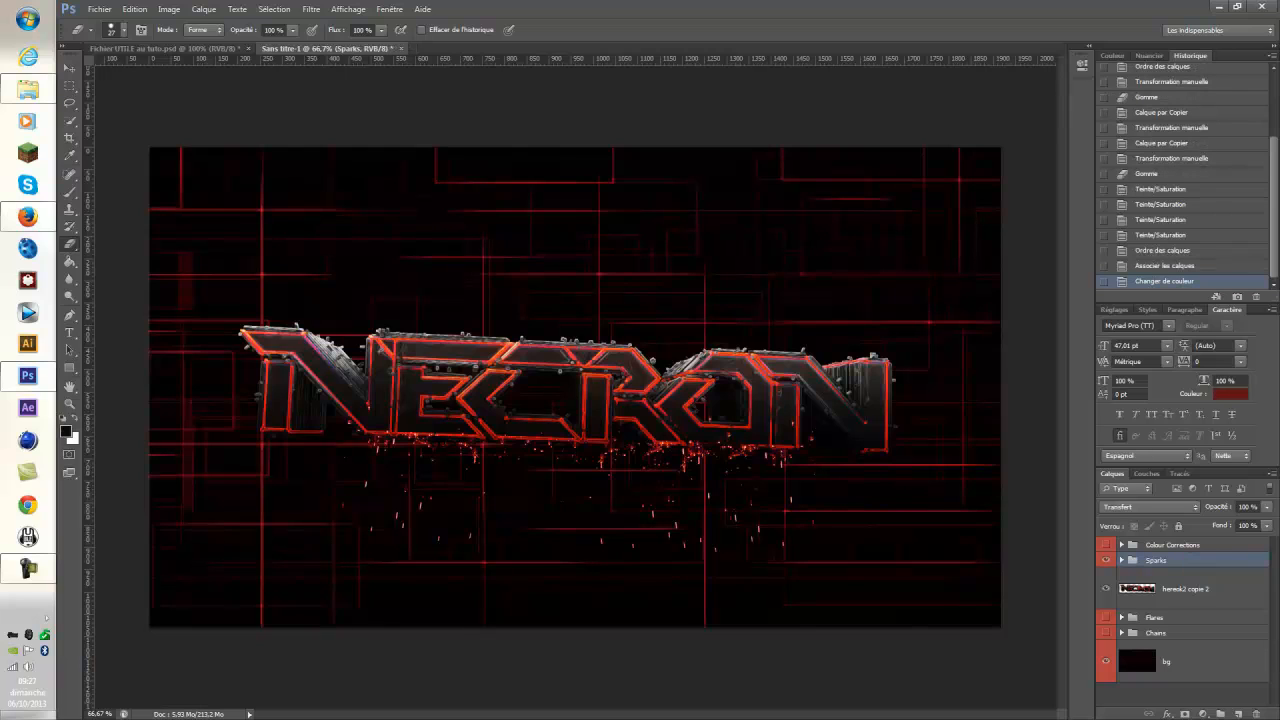
Move the Chains group above the NECRON text layer, directly below the Sparks group.
{"action": "left_click", "coordinate": [1190, 589]}
{"action": "left_click", "coordinate": [1106, 589]}
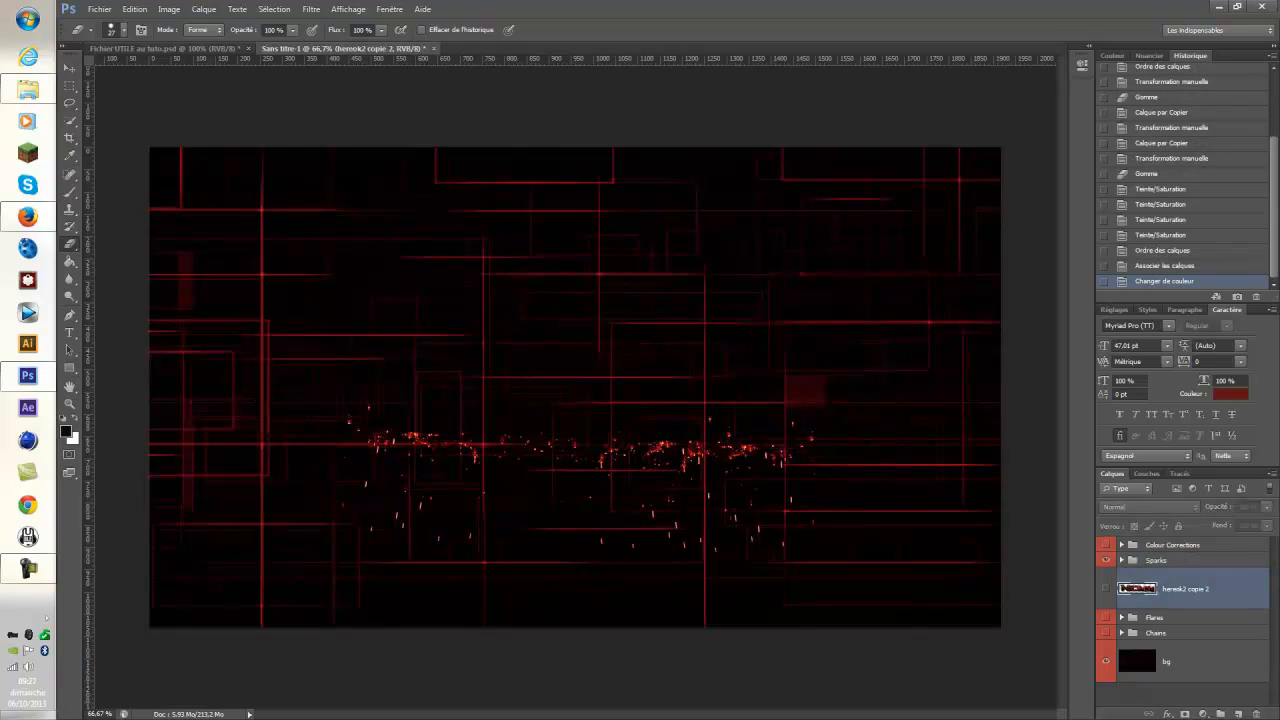
{"action": "left_click", "coordinate": [1106, 589]}
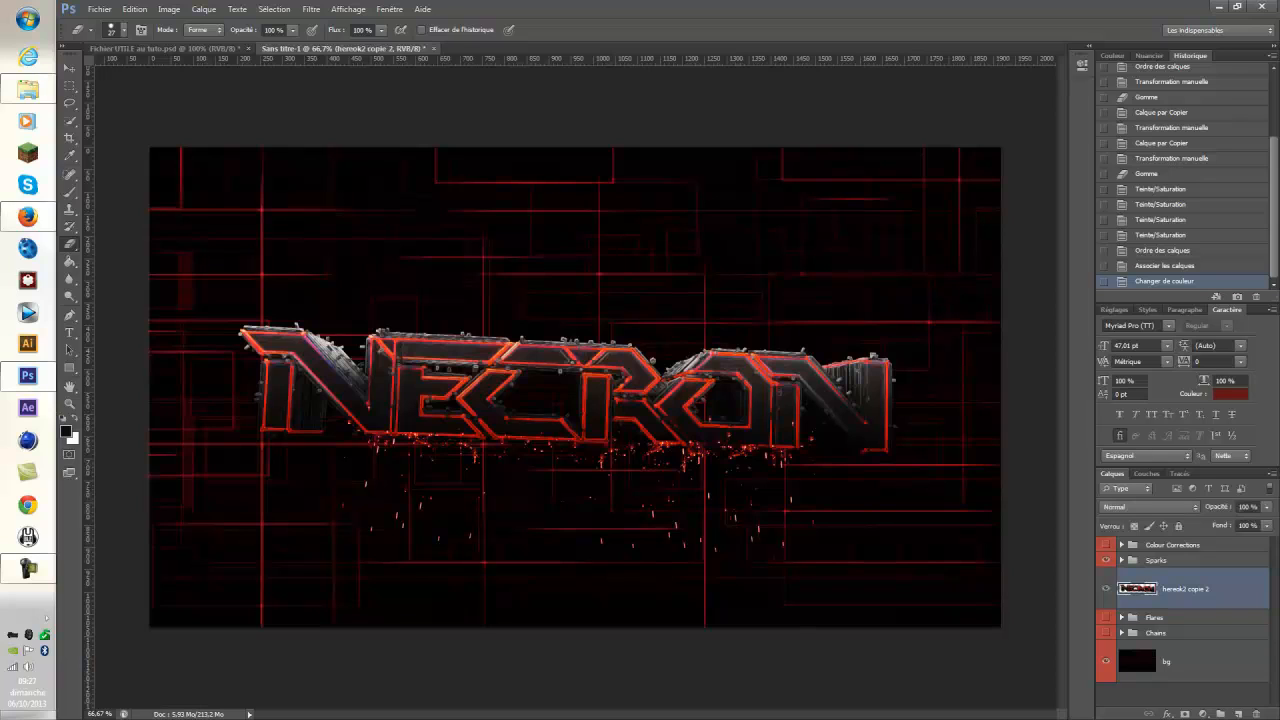
{"action": "left_click_drag", "start_coordinate": [1158, 633], "coordinate": [1158, 576]}
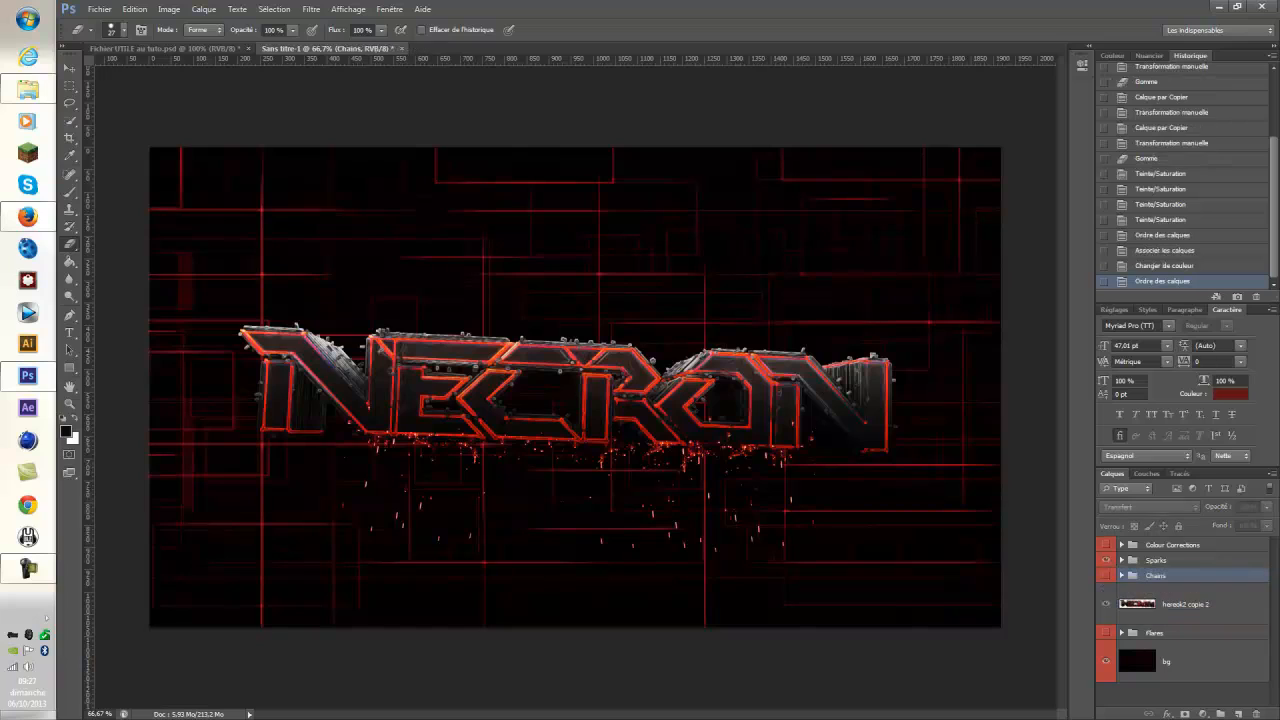
Expand the Chains group, make it visible and preview the SeKoDZN - Chain 2 layer.
{"action": "left_click", "coordinate": [1121, 575]}
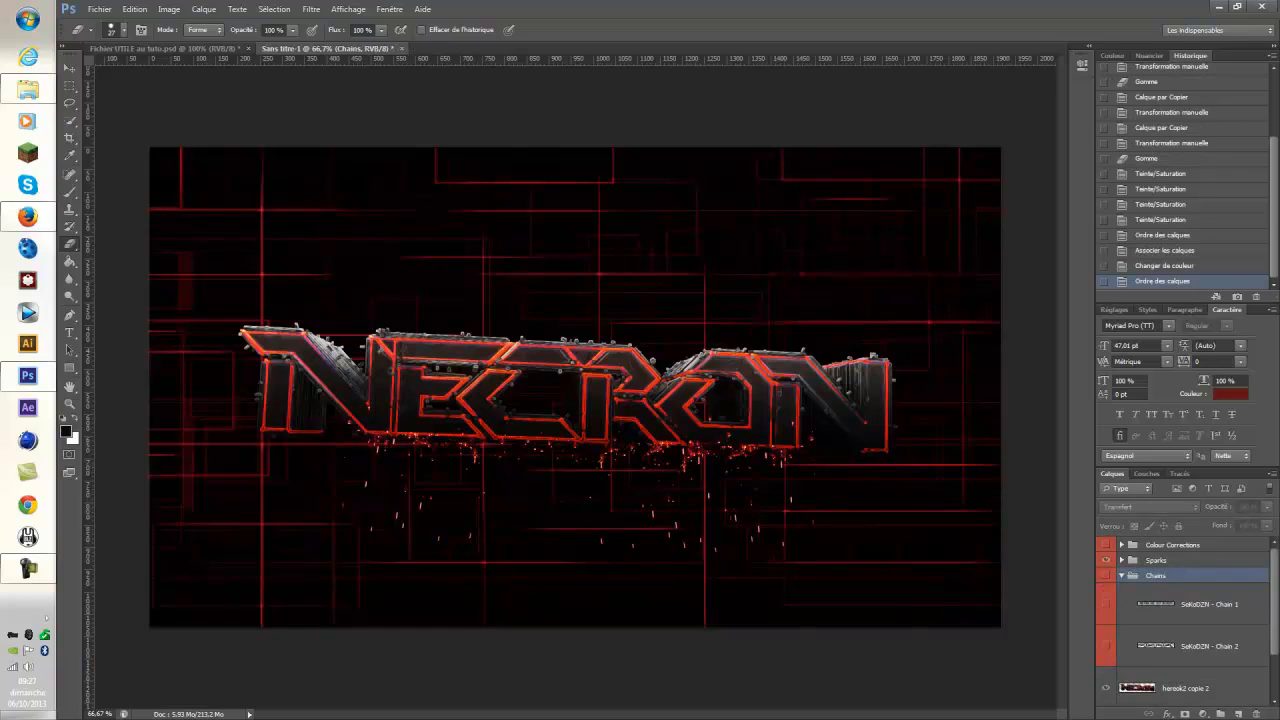
{"action": "scroll", "coordinate": [1121, 575], "scroll_direction": "down", "scroll_amount": 2}
{"action": "left_click", "coordinate": [1105, 615]}
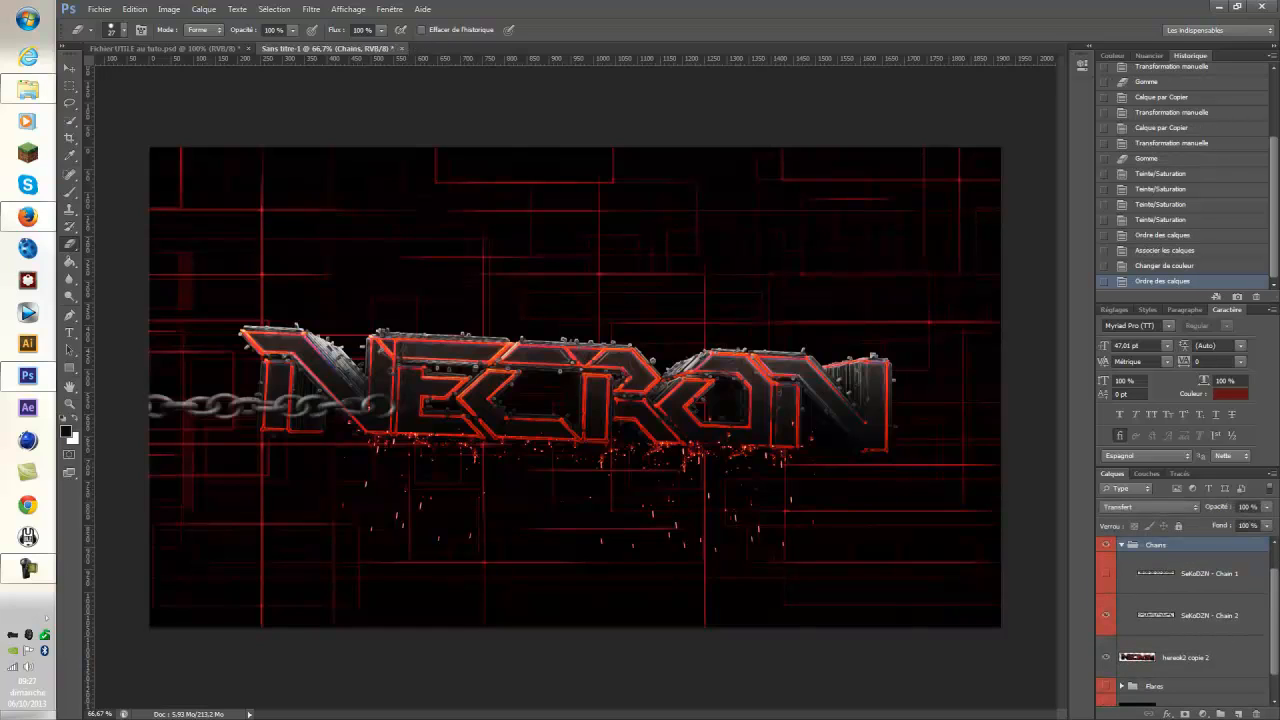
{"action": "left_click", "coordinate": [1105, 615]}
Delete the SeKoDZN - Chain 1 layer and keep SeKoDZN - Chain 2 as the only layer inside the Chains group.
{"action": "left_click_drag", "start_coordinate": [1158, 609], "coordinate": [1158, 640]}
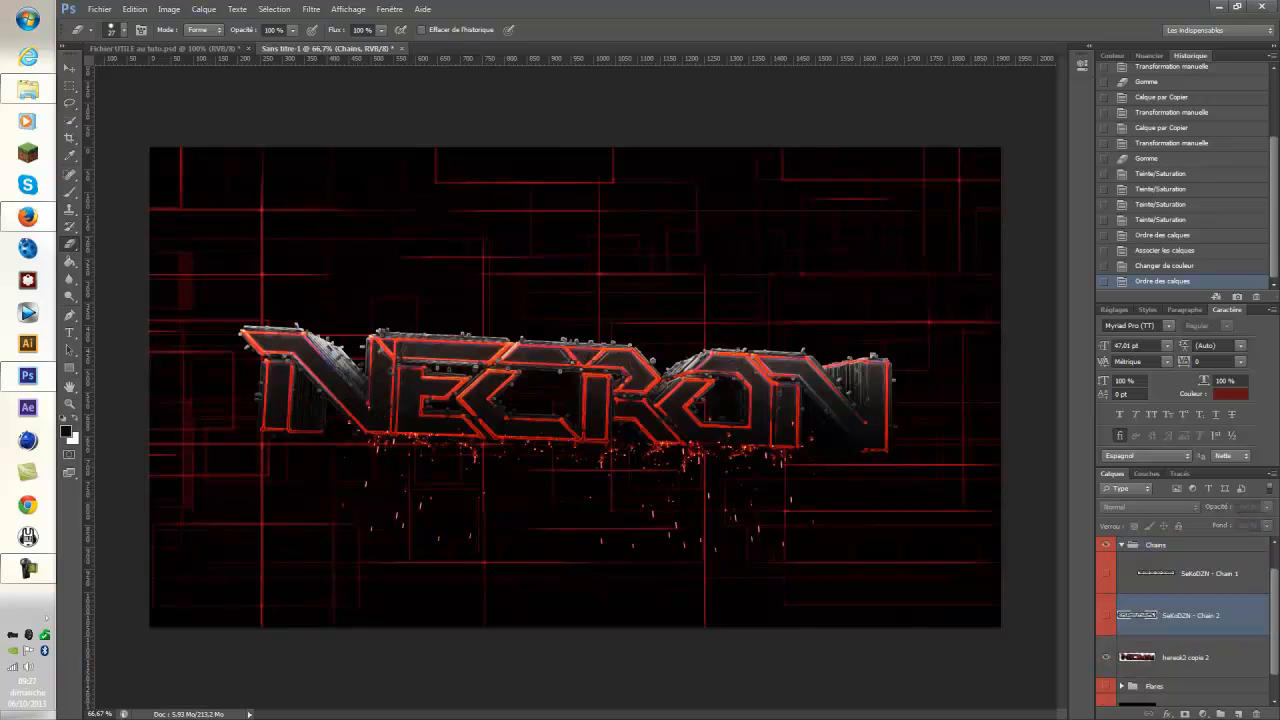
{"action": "left_click", "coordinate": [1158, 545]}
{"action": "left_click", "coordinate": [1190, 574]}
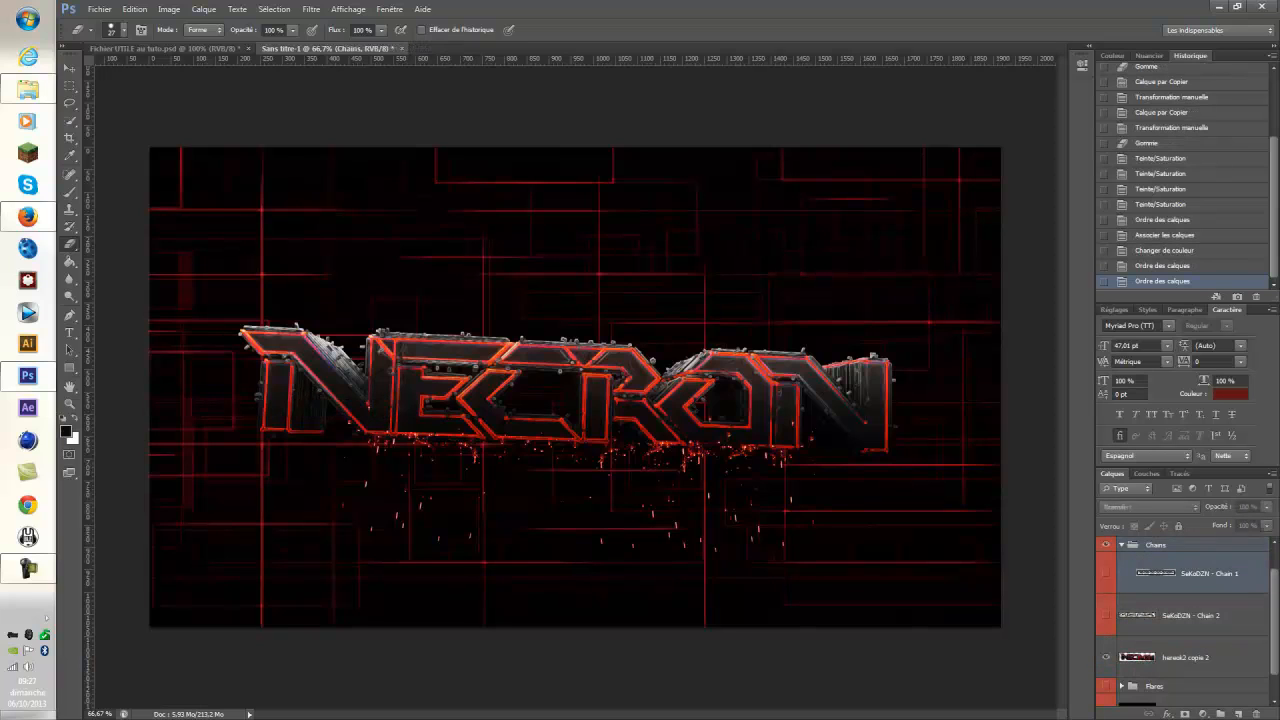
{"action": "key", "text": "Delete"}
{"action": "left_click_drag", "start_coordinate": [1180, 586], "coordinate": [1180, 560]}
Rename the SeKoDZN - Chain 2 layer as Chaines gauche.
{"action": "double_click", "coordinate": [1210, 587]}
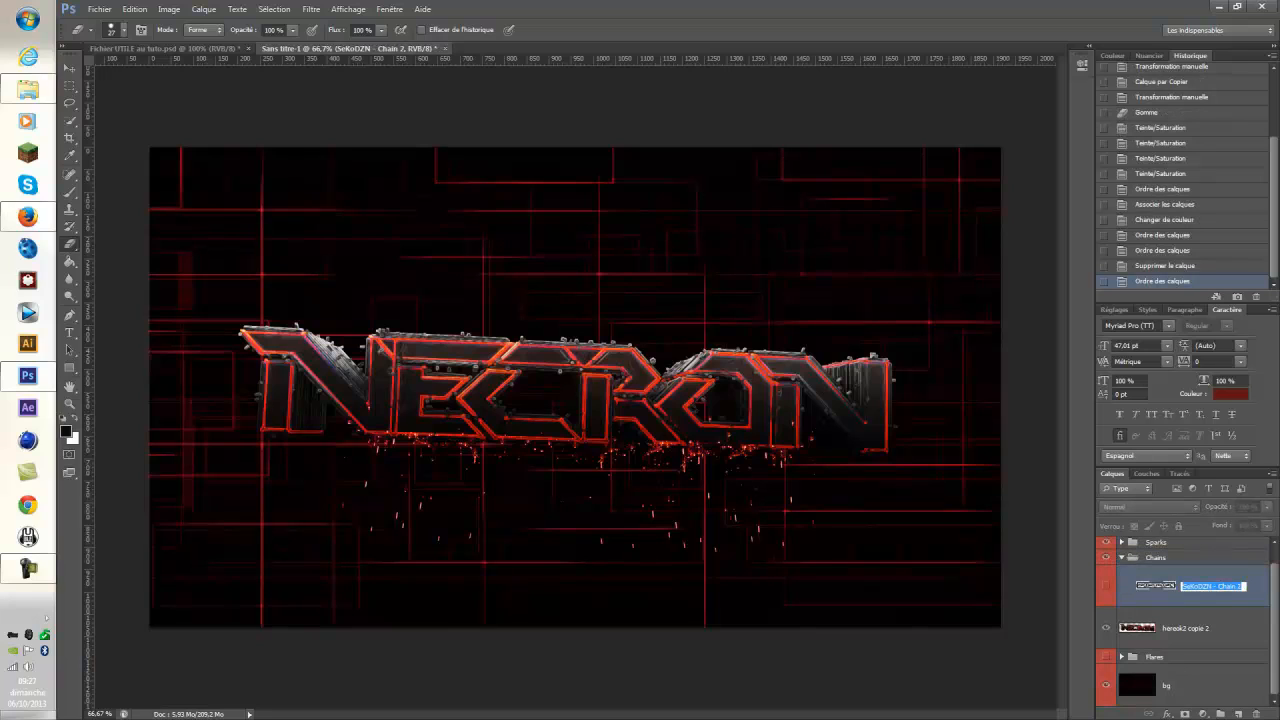
{"action": "type", "text": "Chaines gauche"}
{"action": "key", "text": "Return"}
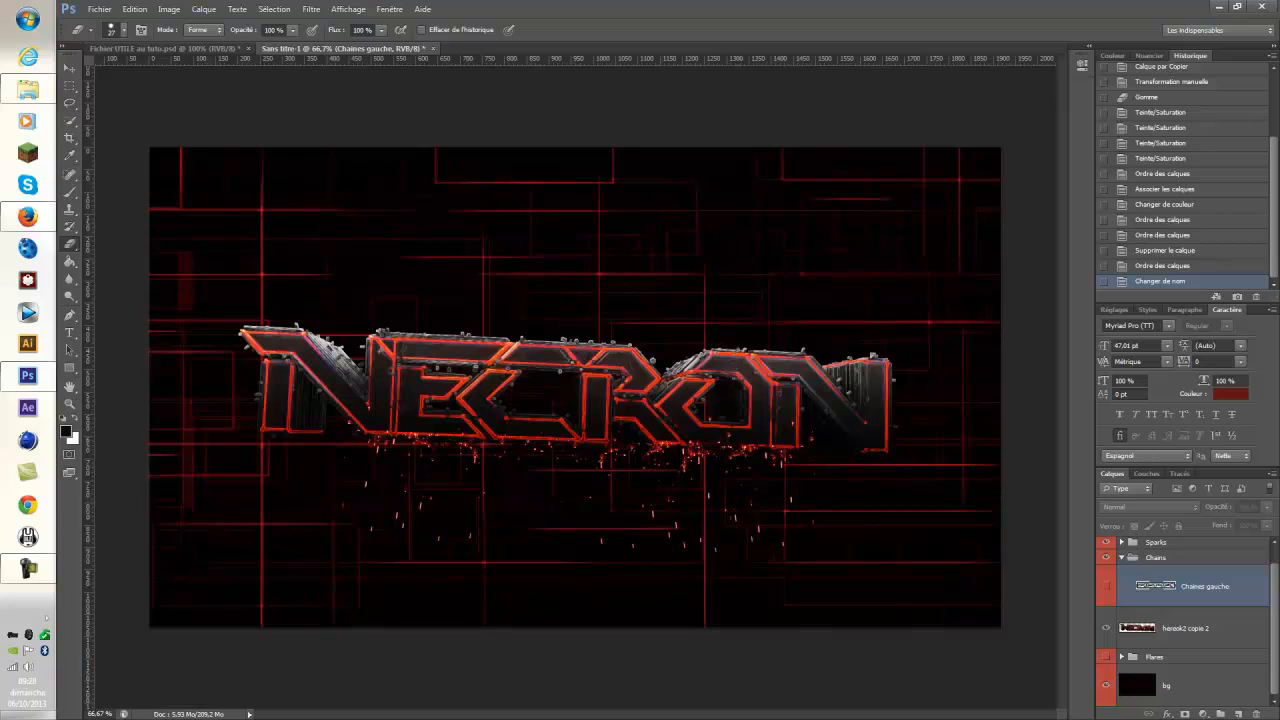
Show the Chaines gauche layer, scale it to about 58%, rotate it about -19°, and place its end at the first N's lower-left corner.
{"action": "left_click", "coordinate": [1106, 586]}
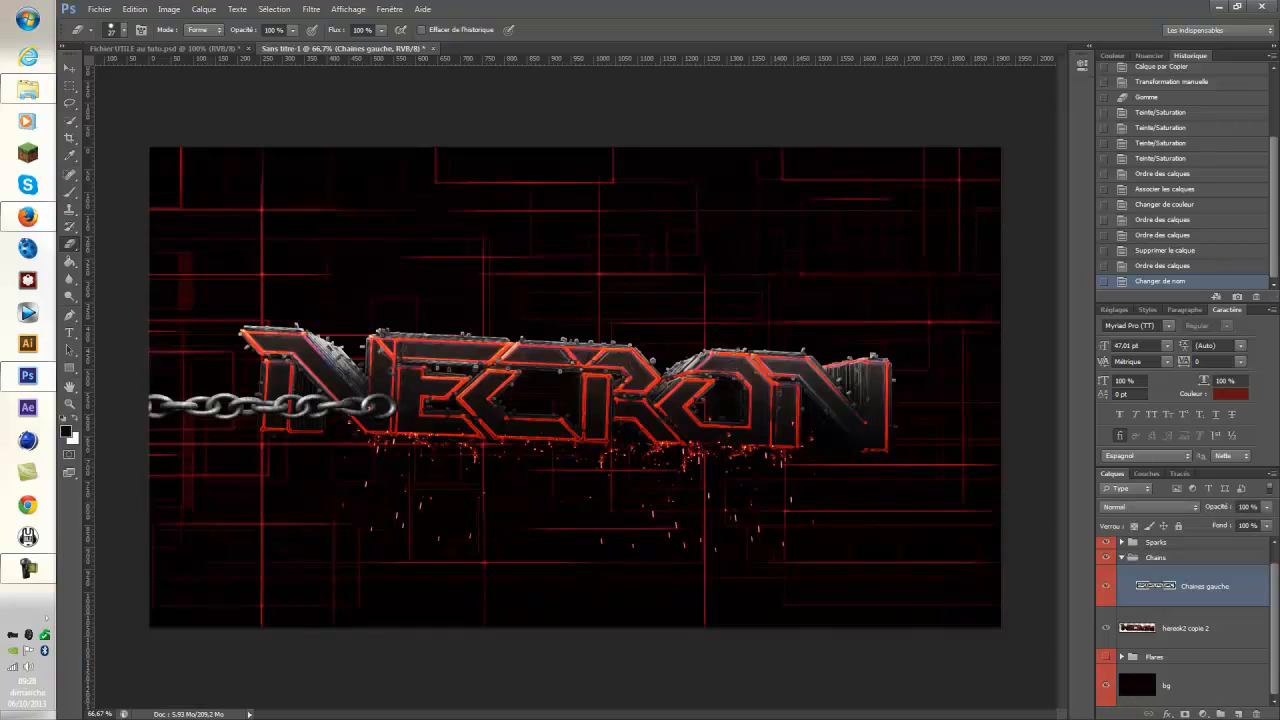
{"action": "key", "text": "ctrl+t"}
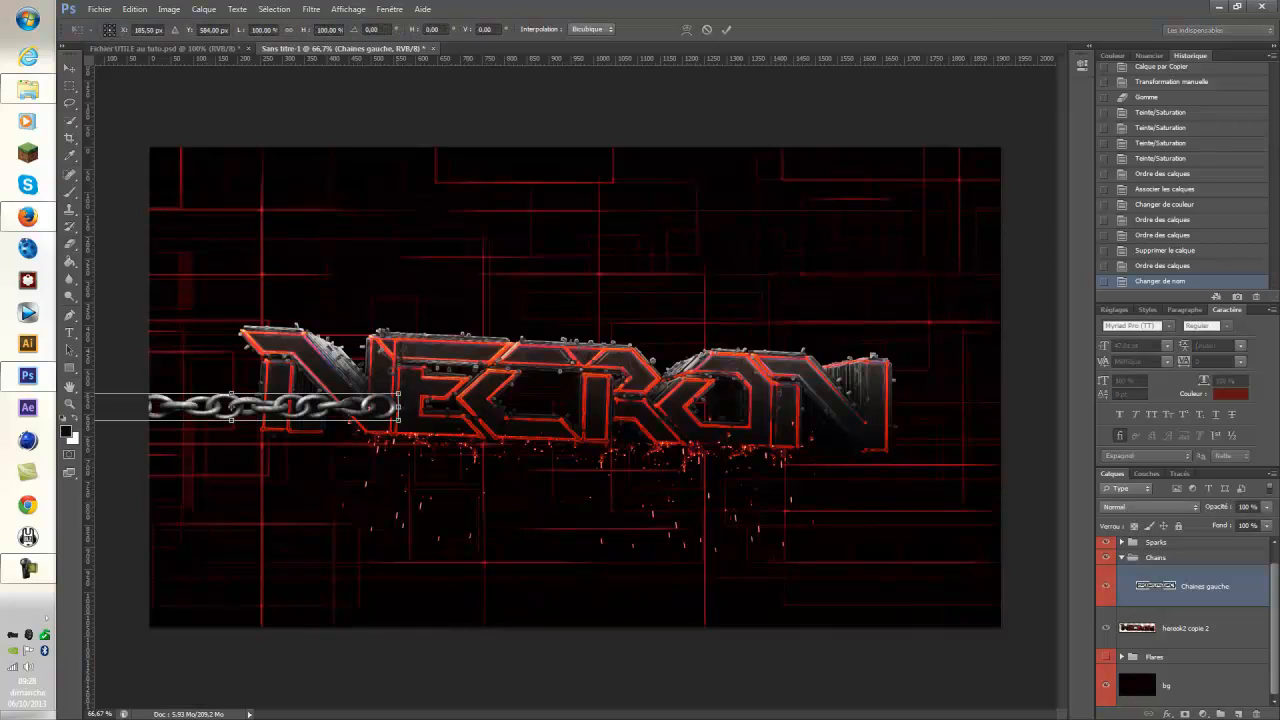
{"action": "left_click_drag", "start_coordinate": [398, 393], "coordinate": [270, 423], "text": "shift"}
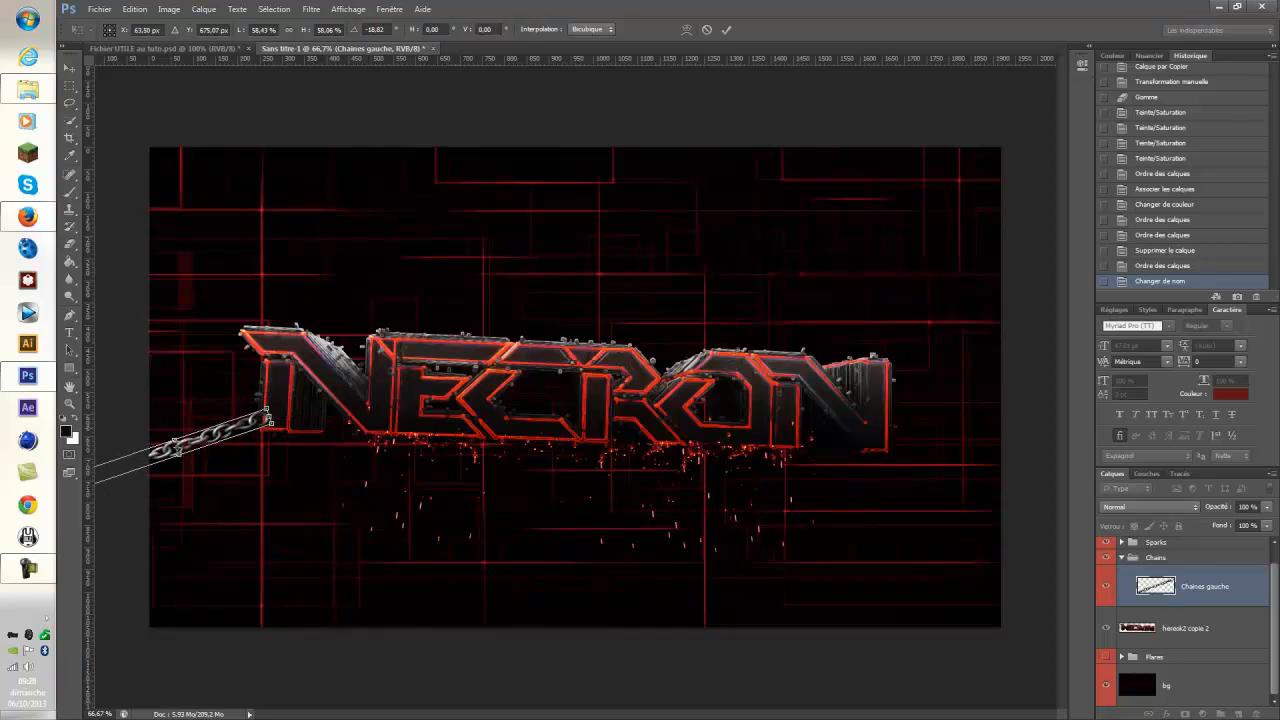
{"action": "key", "text": "Return"}
{"action": "key", "text": "e"}
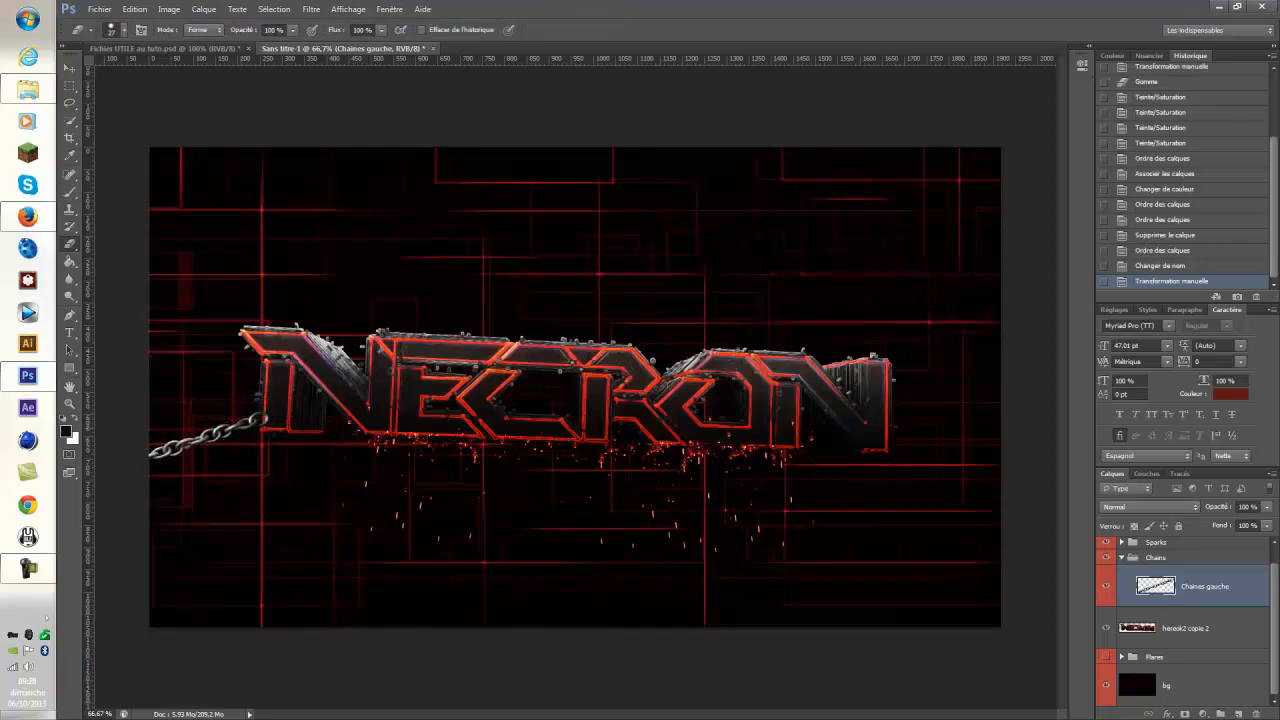
Duplicate the lower-left chain, flip the copy vertically, rotate it, and place its end at the first N's upper-left corner.
{"action": "key", "text": "ctrl+j"}
{"action": "key", "text": "ctrl+t"}
{"action": "right_click", "coordinate": [241, 429]}
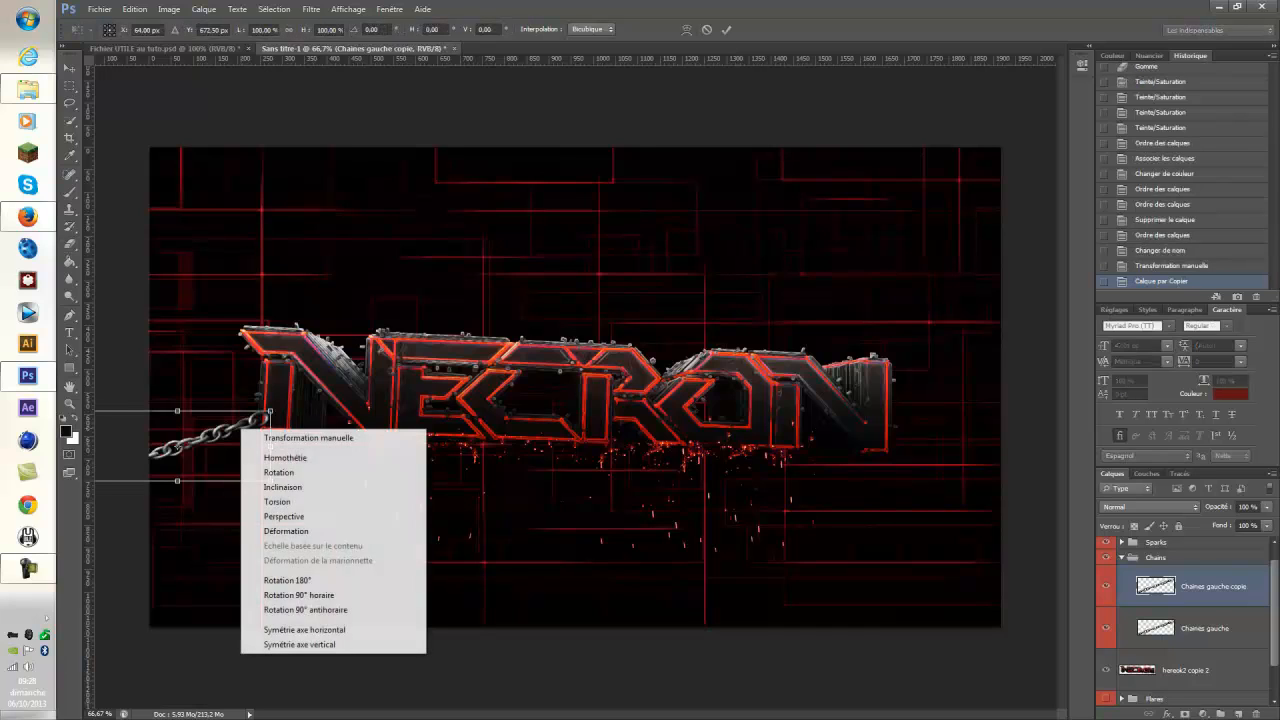
{"action": "left_click", "coordinate": [278, 472]}
{"action": "left_click_drag", "start_coordinate": [272, 410], "coordinate": [208, 362]}
{"action": "right_click", "coordinate": [208, 362]}
{"action": "left_click", "coordinate": [272, 562]}
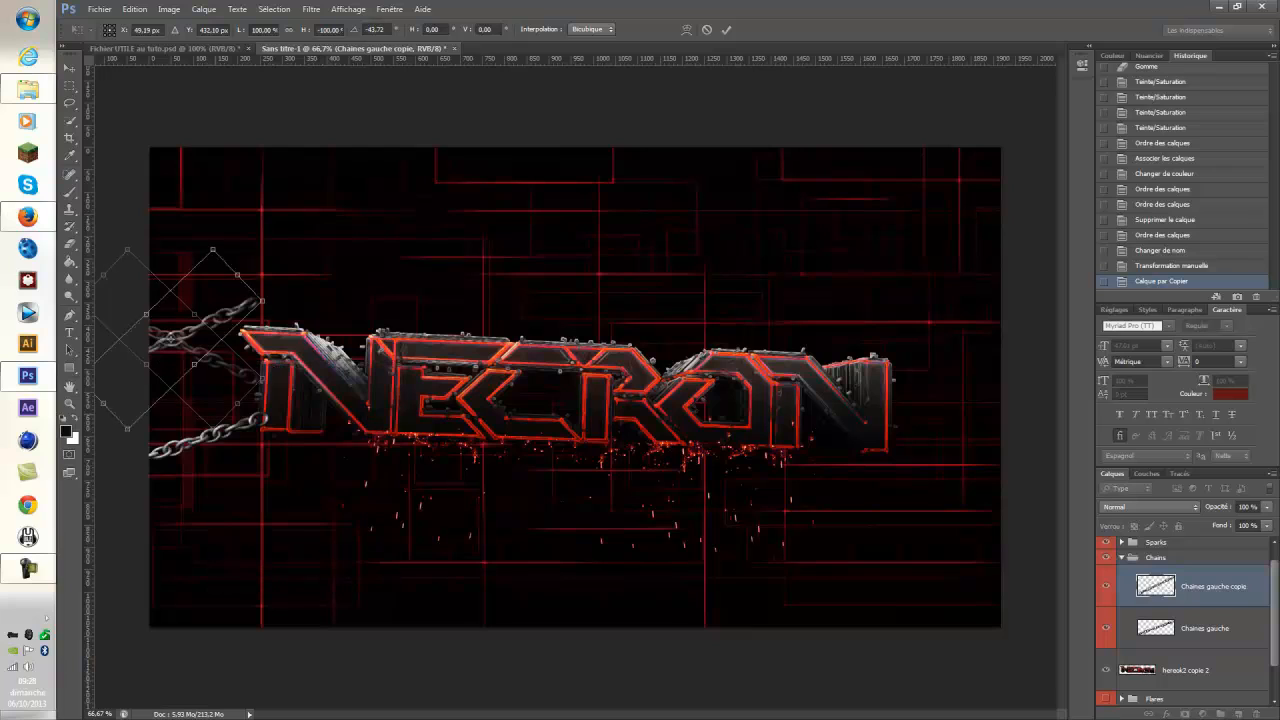
{"action": "left_click_drag", "start_coordinate": [262, 264], "coordinate": [284, 366]}
{"action": "left_click_drag", "start_coordinate": [204, 363], "coordinate": [210, 322]}
{"action": "mouse_move", "coordinate": [301, 368]}
{"action": "left_mouse_down"}
{"action": "mouse_move", "coordinate": [310, 343]}
{"action": "mouse_move", "coordinate": [302, 364]}
{"action": "left_mouse_up"}
{"action": "left_click_drag", "start_coordinate": [222, 315], "coordinate": [220, 304]}
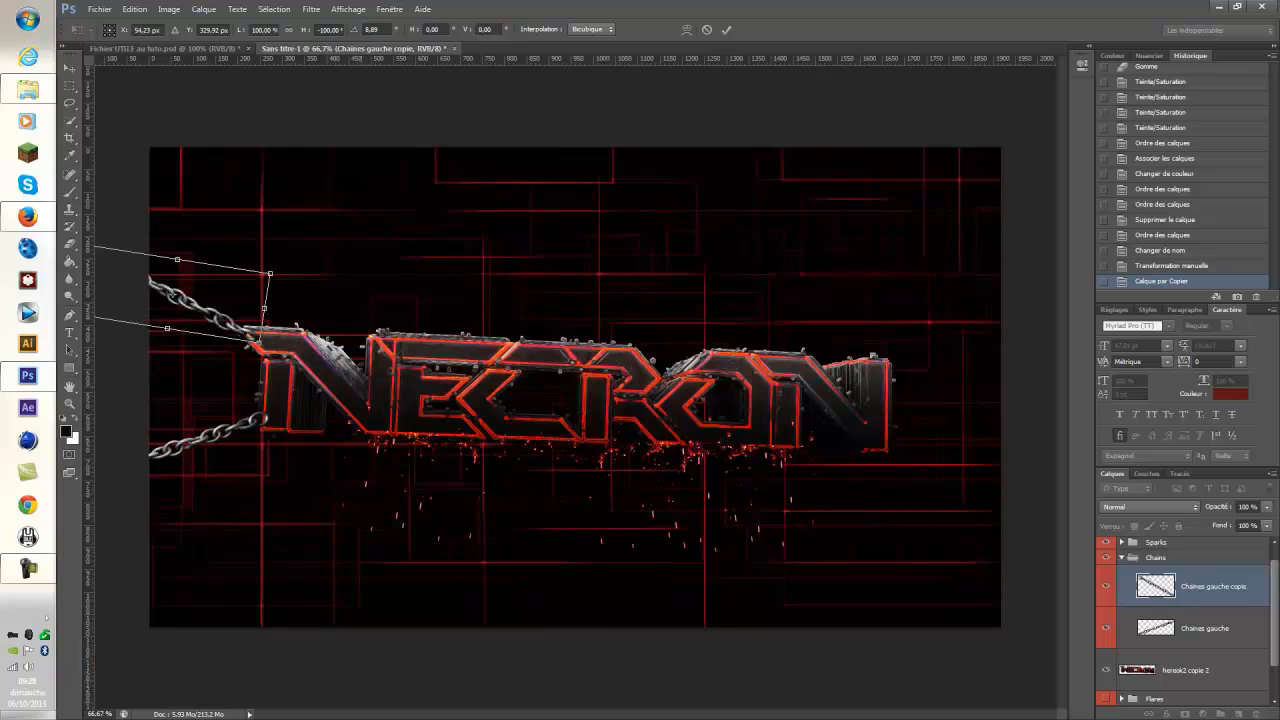
{"action": "key", "text": "Return"}
Duplicate the upper-left chain layer, Chaines gauche copie.
{"action": "key", "text": "ctrl+j"}
{"action": "key", "text": "ctrl+t"}
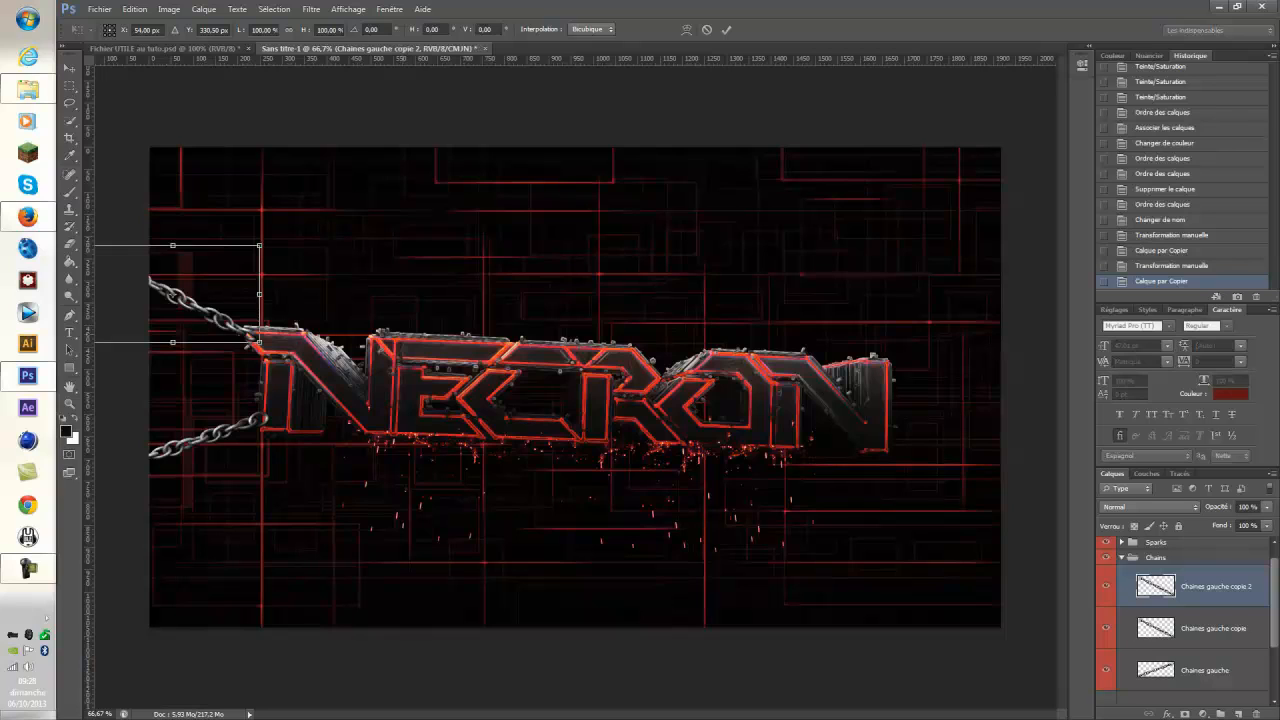
{"action": "key", "text": "Return"}
{"action": "key", "text": "e"}
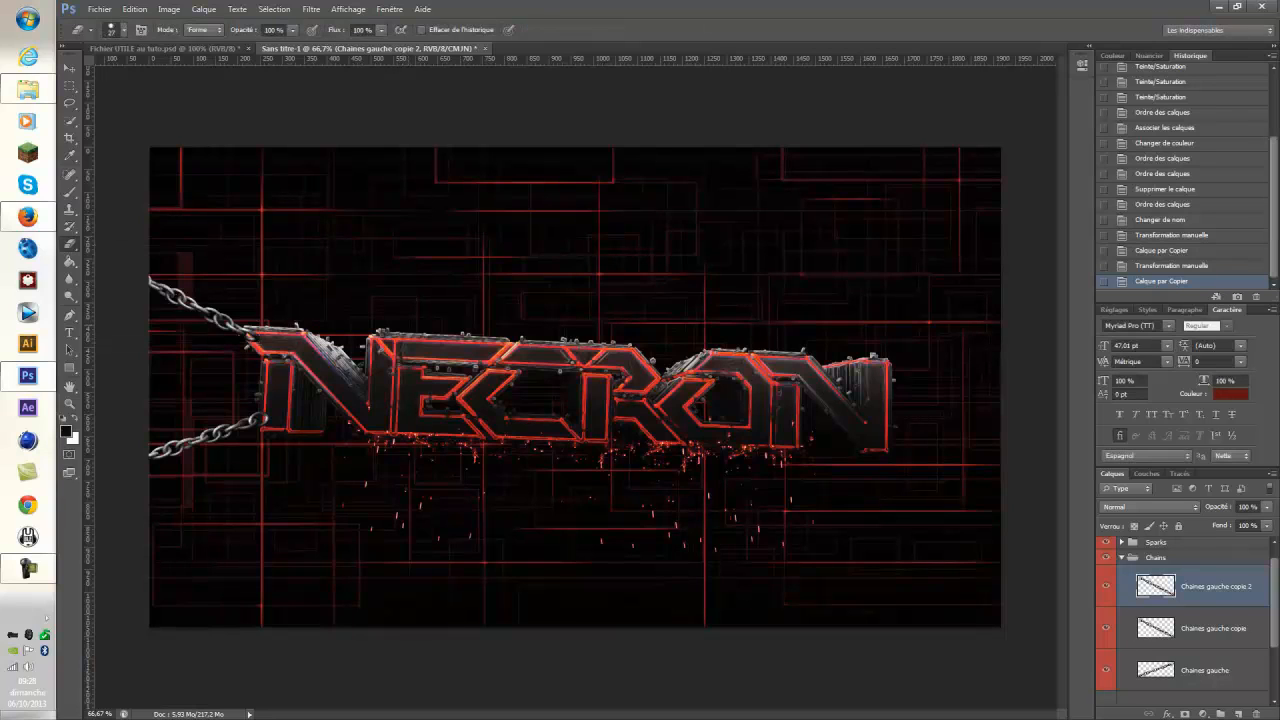
{"action": "key", "text": "ctrl+alt+z"}
{"action": "key", "text": "ctrl+alt+z"}
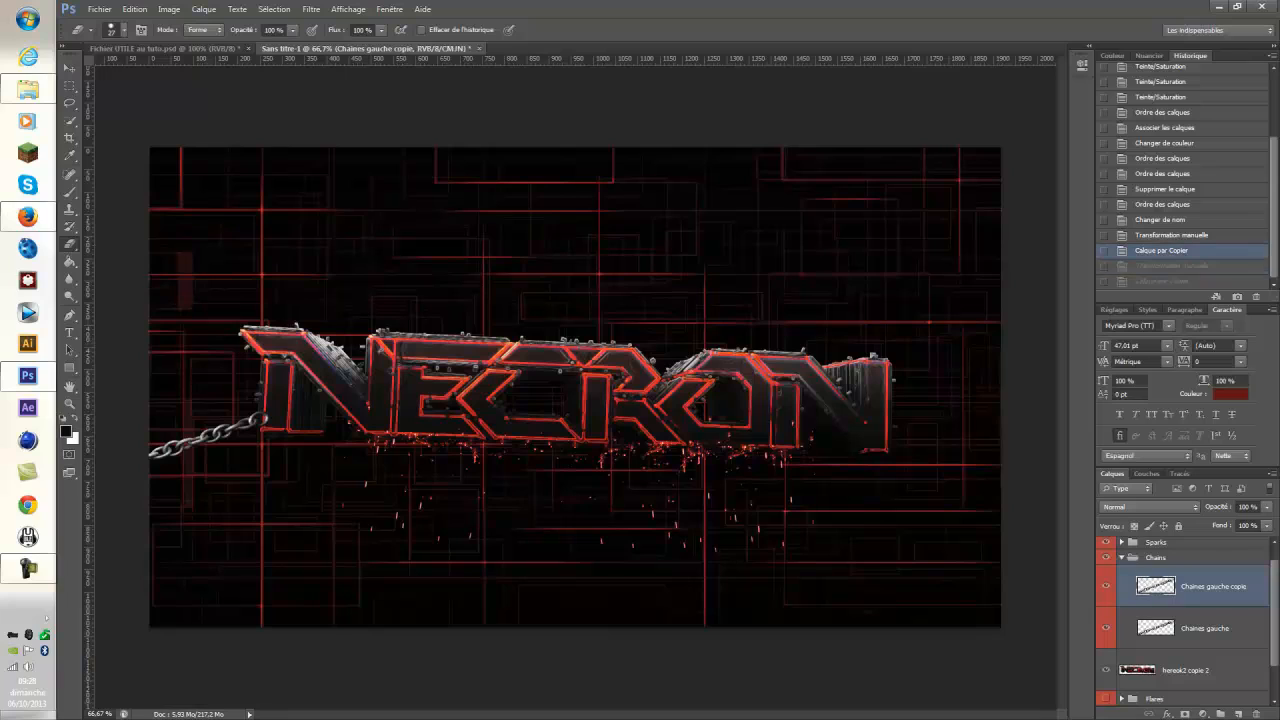
{"action": "key", "text": "ctrl+shift+z"}
{"action": "key", "text": "ctrl+shift+z"}
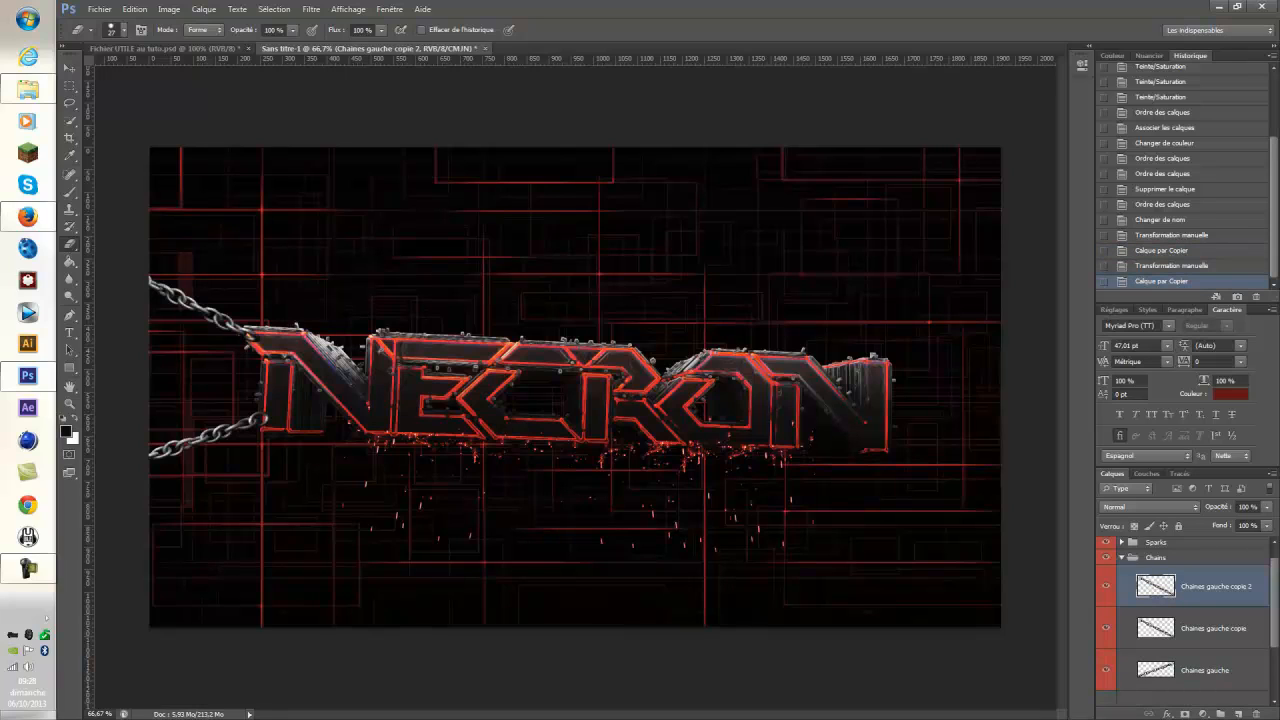
Flip the new chain copy vertically and move it so it runs from the last N's upper-right corner to the canvas edge.
{"action": "key", "text": "ctrl+t"}
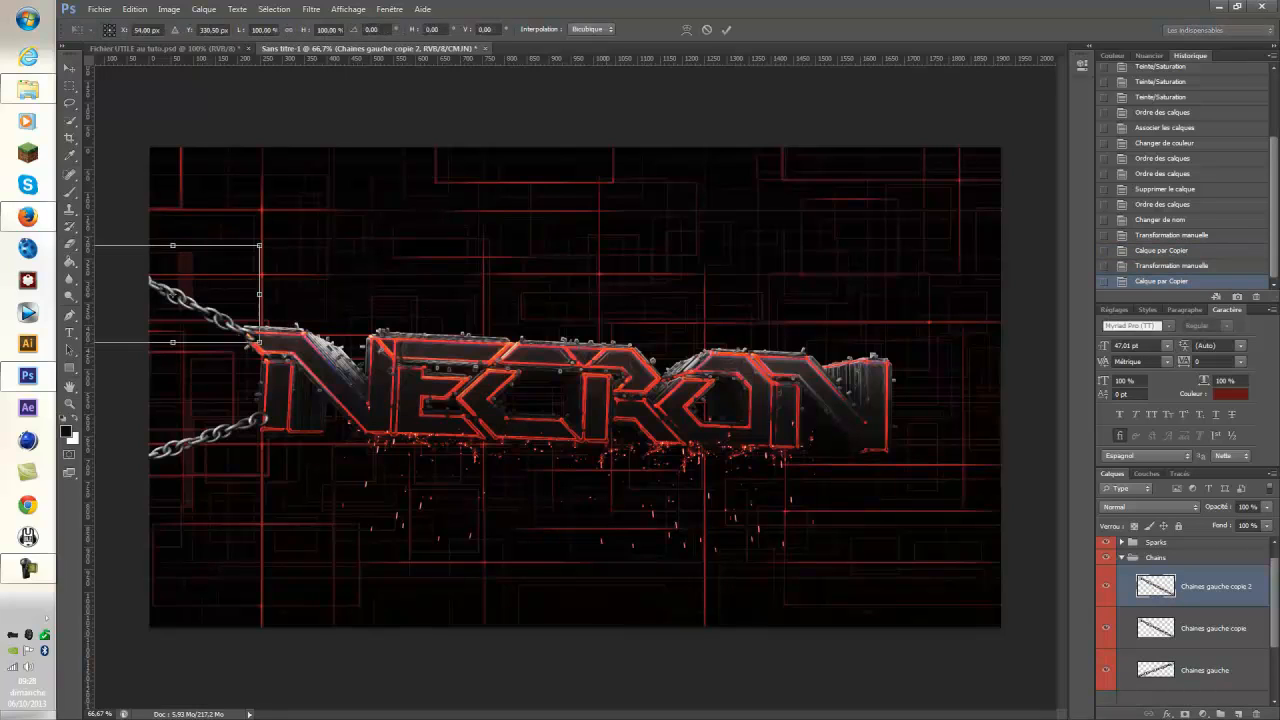
{"action": "left_click_drag", "start_coordinate": [190, 310], "coordinate": [1006, 318]}
{"action": "right_click", "coordinate": [937, 357]}
{"action": "left_click", "coordinate": [995, 571]}
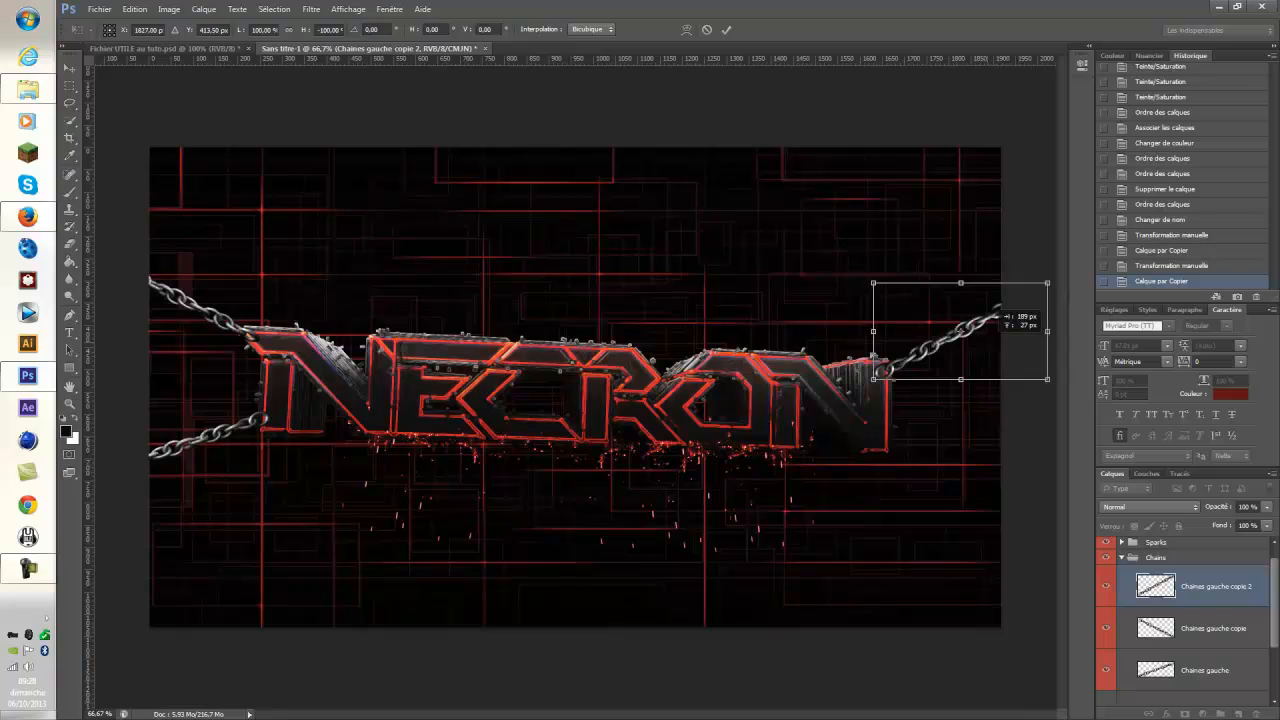
{"action": "left_click_drag", "start_coordinate": [1000, 317], "coordinate": [1000, 317]}
{"action": "key", "text": "Return"}
Duplicate the upper-right chain, flip the copy vertically, rotate it, and place its end at the last N's lower-right corner.
{"action": "key", "text": "ctrl+j"}
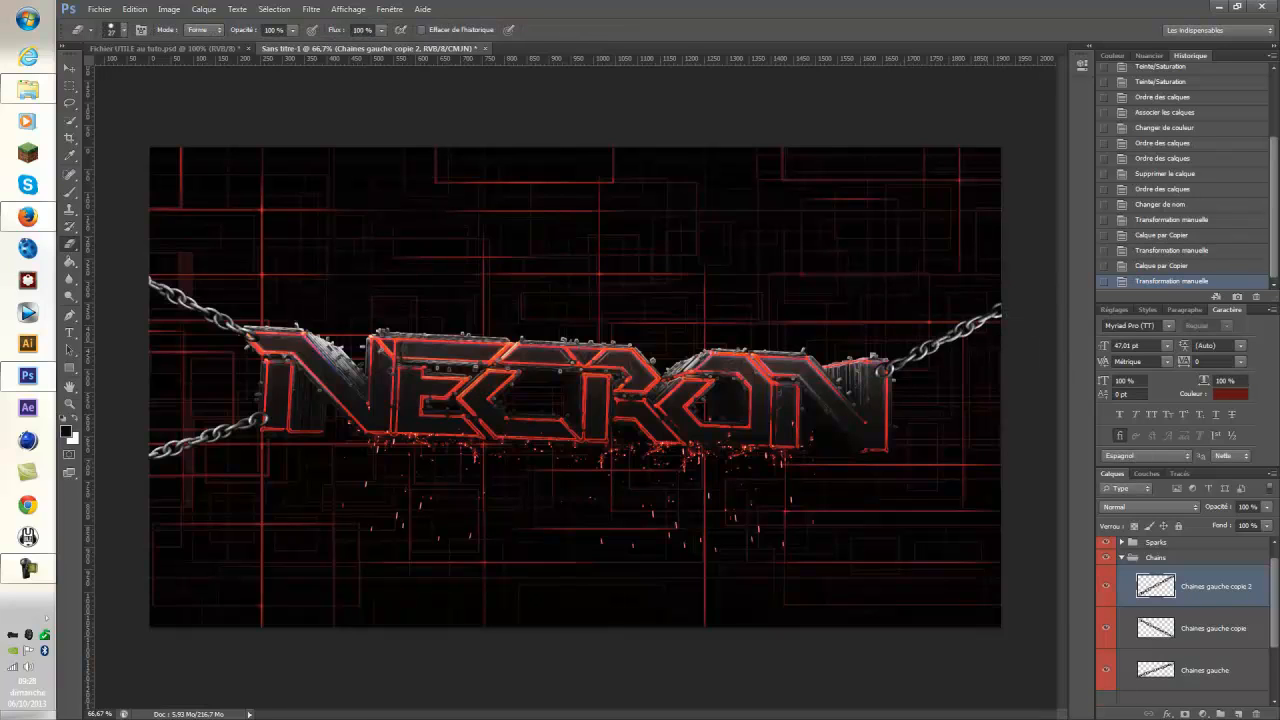
{"action": "key", "text": "ctrl+t"}
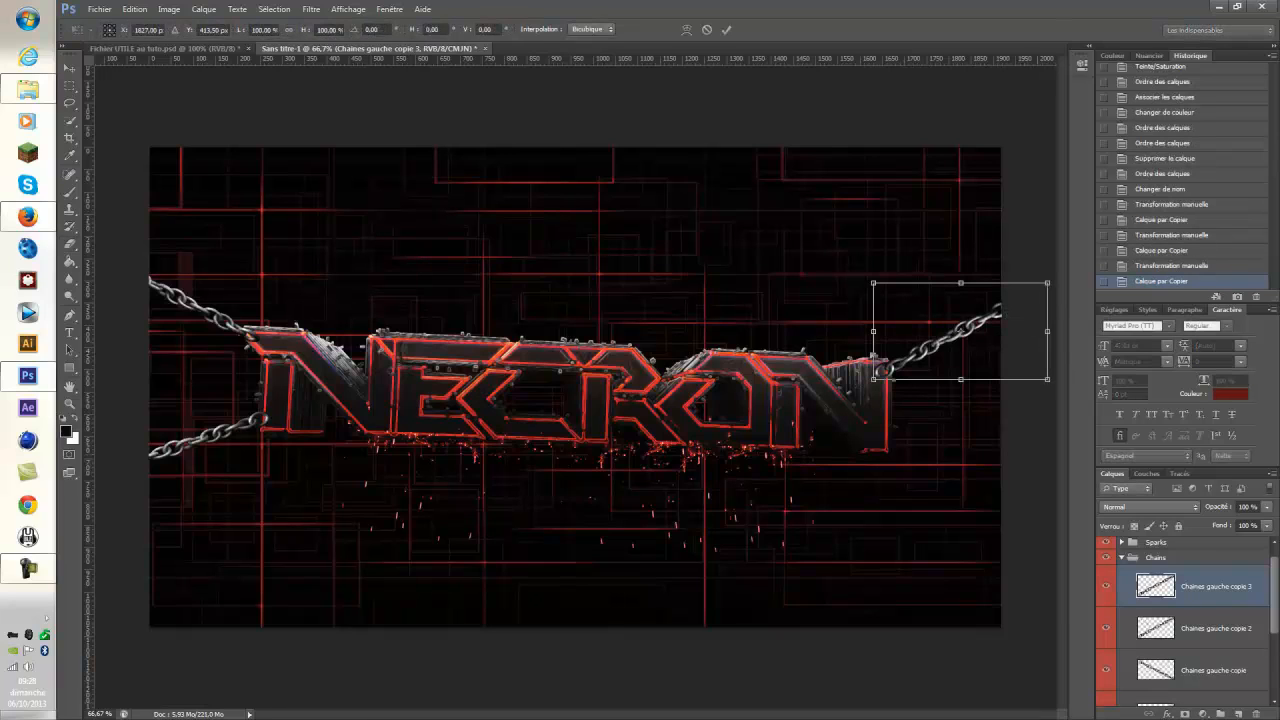
{"action": "left_click_drag", "start_coordinate": [1050, 391], "coordinate": [995, 431]}
{"action": "left_click_drag", "start_coordinate": [961, 337], "coordinate": [972, 459]}
{"action": "left_click_drag", "start_coordinate": [1041, 568], "coordinate": [1009, 583]}
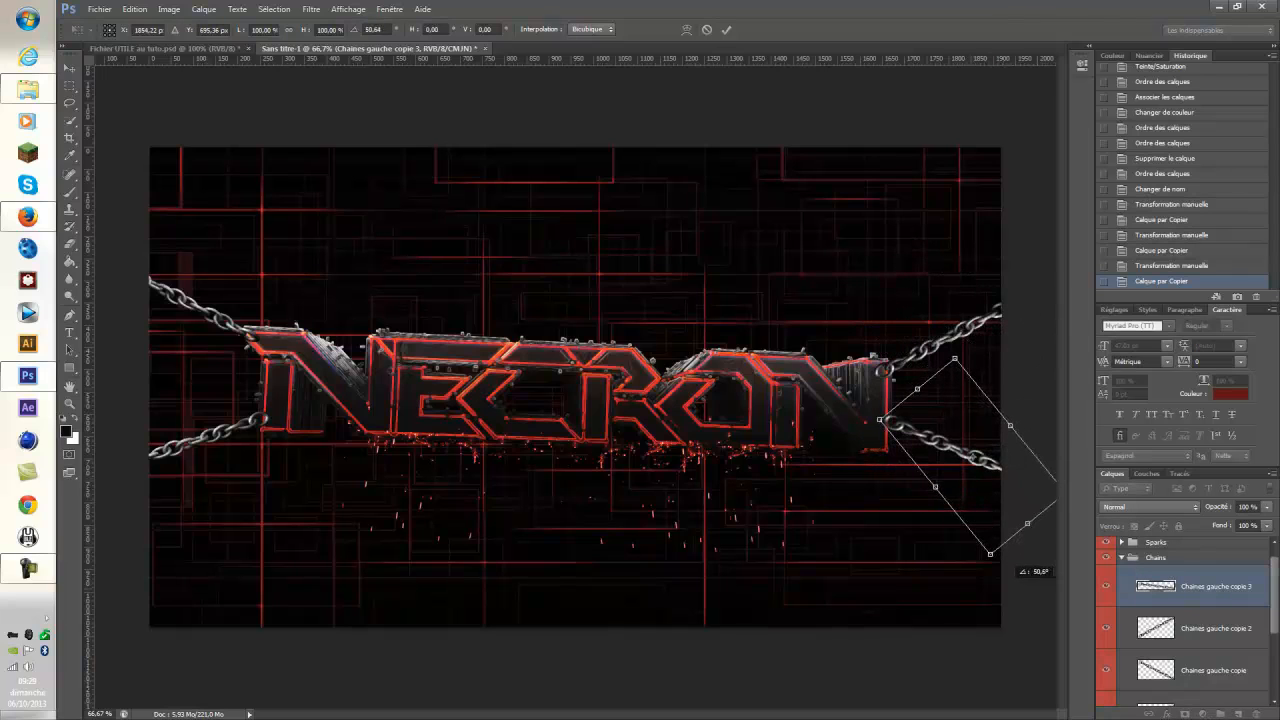
{"action": "left_click_drag", "start_coordinate": [1010, 460], "coordinate": [1005, 482]}
{"action": "right_click", "coordinate": [998, 490]}
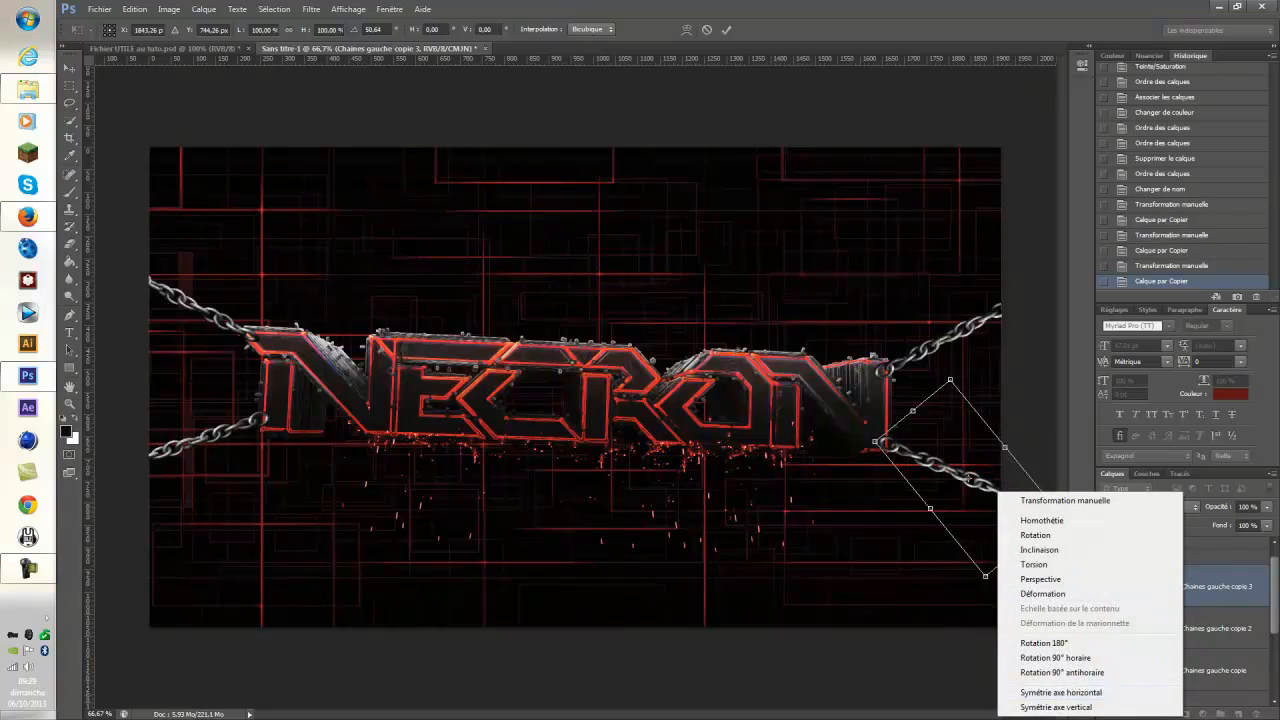
{"action": "left_click", "coordinate": [1056, 707]}
{"action": "left_click_drag", "start_coordinate": [1043, 538], "coordinate": [963, 564]}
{"action": "left_click_drag", "start_coordinate": [940, 446], "coordinate": [933, 462]}
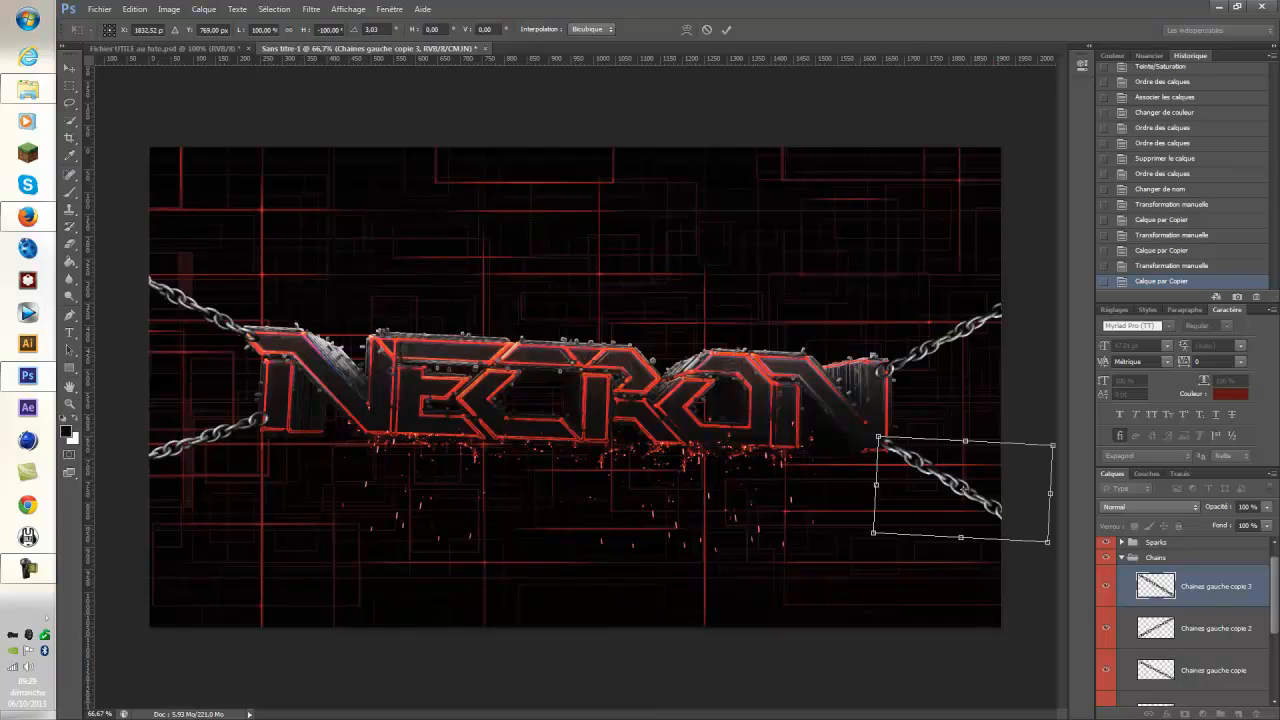
{"action": "key", "text": "Return"}
Erase the end link of the lower-left chain where it overlaps the N, using a 16 px eraser with reduced hardness.
{"action": "scroll", "coordinate": [1180, 620], "scroll_direction": "down", "scroll_amount": 1}
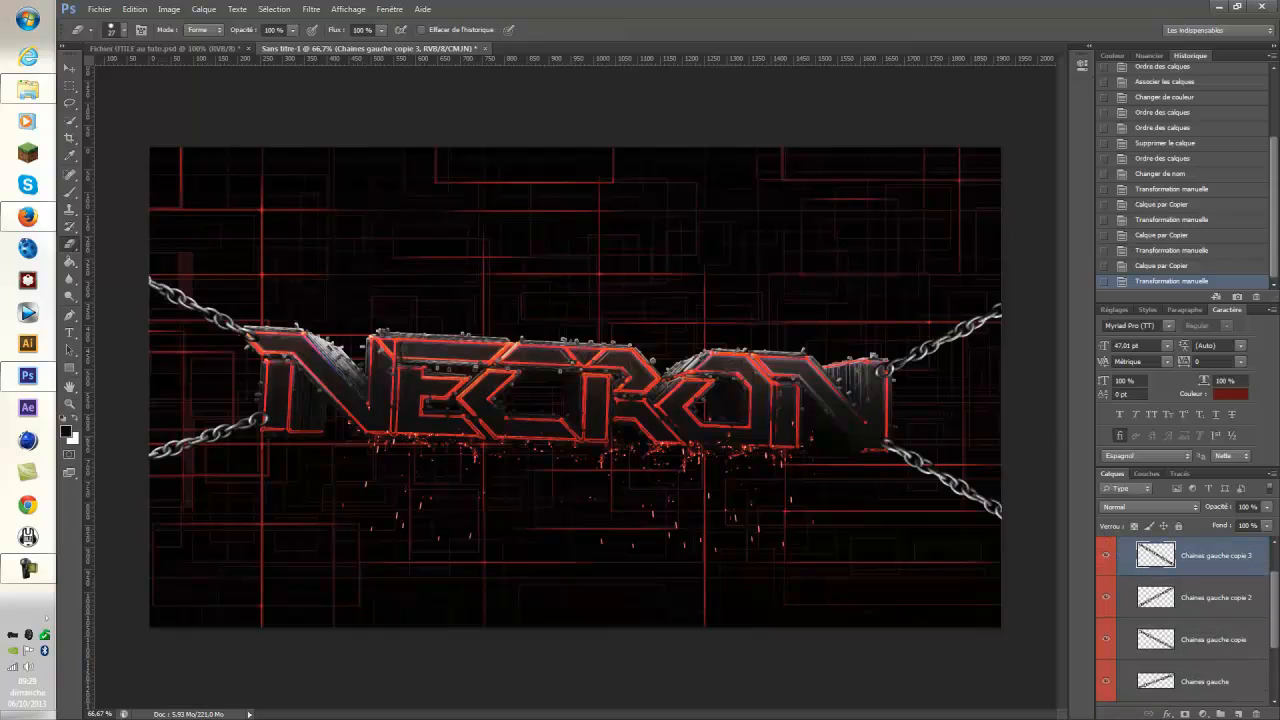
{"action": "left_click", "coordinate": [1205, 682]}
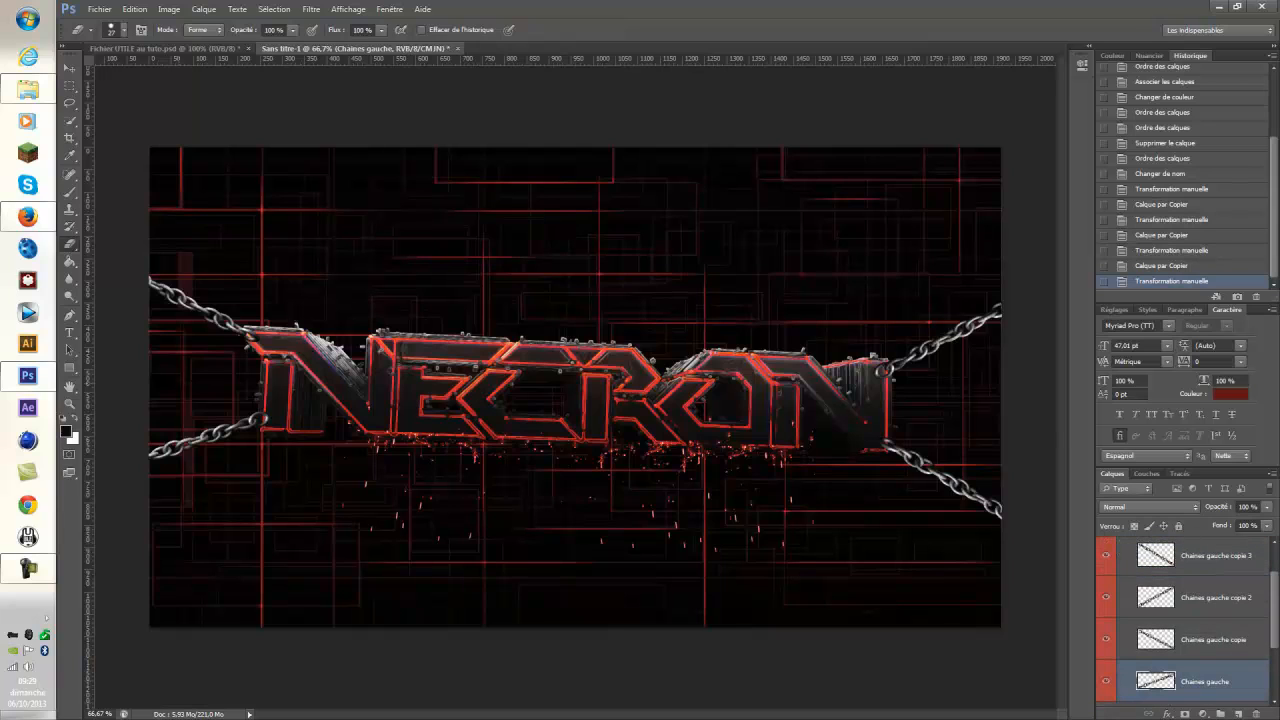
{"action": "left_click", "coordinate": [124, 30]}
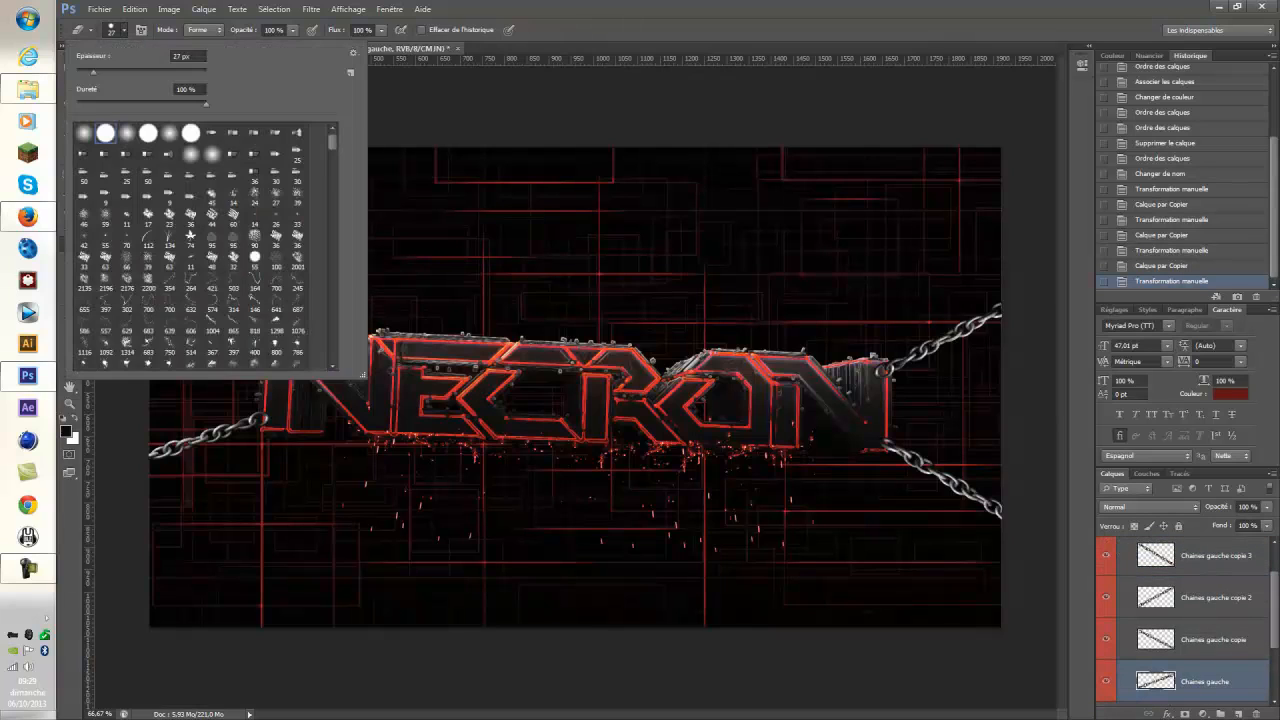
{"action": "left_click_drag", "start_coordinate": [206, 104], "coordinate": [86, 72]}
{"action": "left_click", "coordinate": [266, 417]}
{"action": "left_click", "coordinate": [266, 417]}
{"action": "left_click", "coordinate": [266, 418]}
{"action": "left_click", "coordinate": [266, 418]}
{"action": "left_click", "coordinate": [266, 418]}
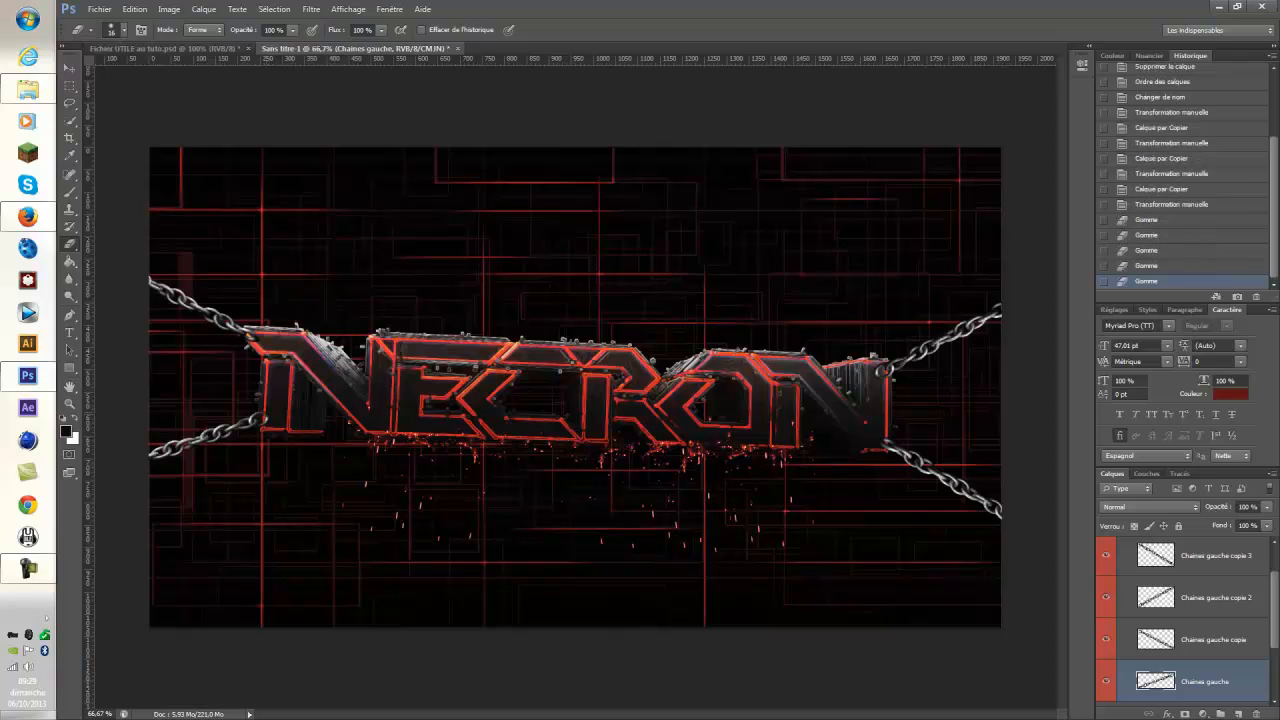
{"action": "left_click", "coordinate": [266, 418]}
{"action": "left_click", "coordinate": [265, 419]}
{"action": "left_click", "coordinate": [265, 419]}
{"action": "left_click", "coordinate": [264, 419]}
{"action": "left_click", "coordinate": [264, 420]}
{"action": "left_click", "coordinate": [263, 420]}
{"action": "left_click", "coordinate": [263, 420]}
{"action": "left_click", "coordinate": [263, 420]}
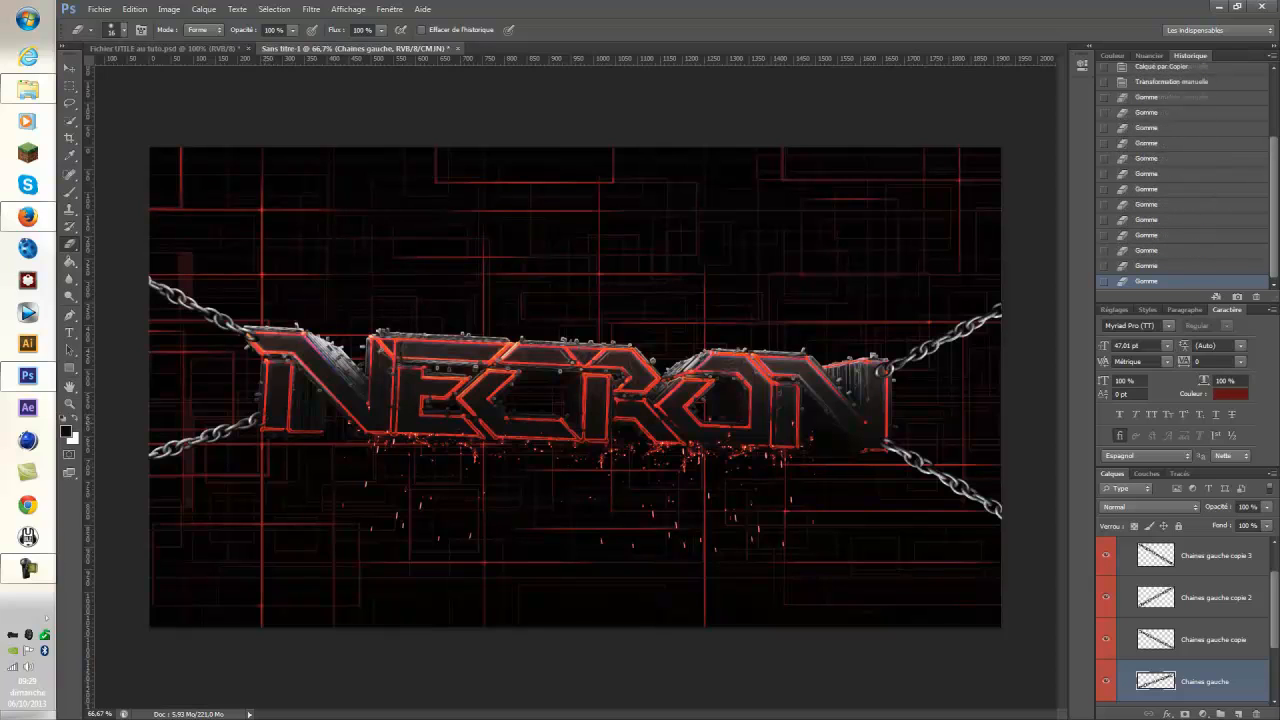
{"action": "left_click", "coordinate": [263, 420]}
{"action": "left_click", "coordinate": [263, 420]}
Set the eraser hardness to 0% and select the Chaines gauche copie layer.
{"action": "left_click", "coordinate": [117, 30]}
{"action": "left_click_drag", "start_coordinate": [89, 104], "coordinate": [77, 104]}
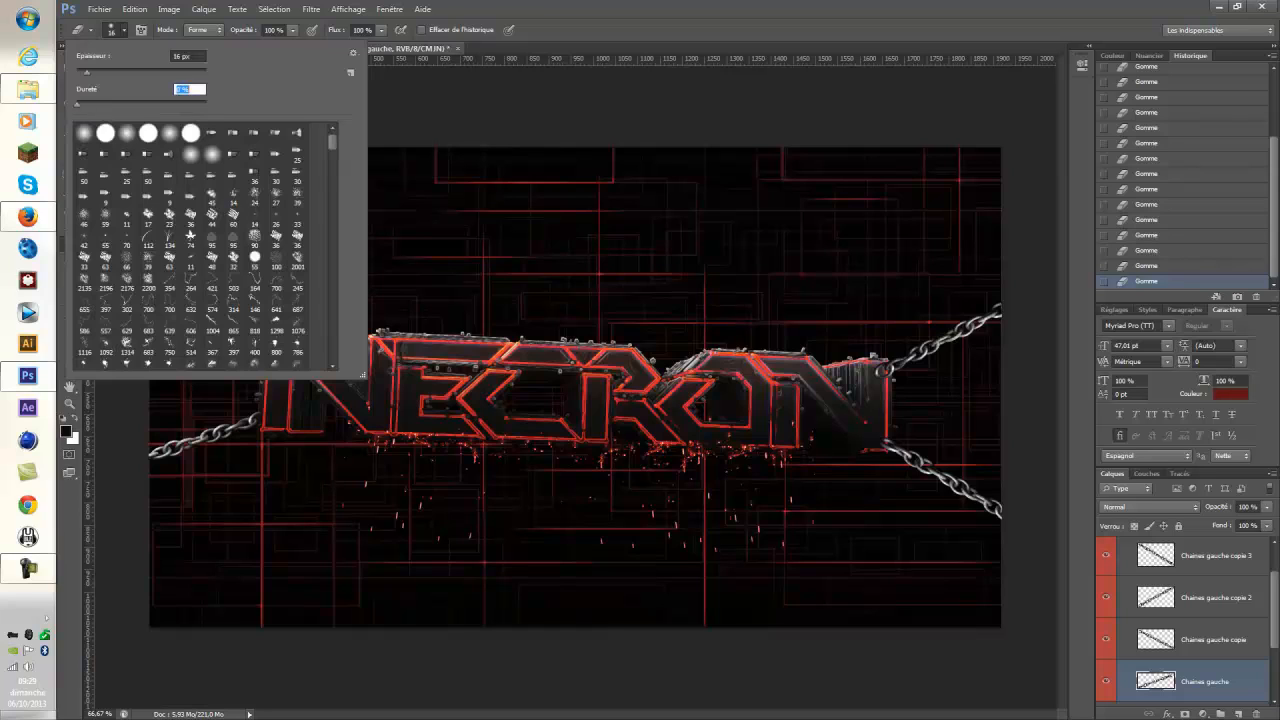
{"action": "left_click", "coordinate": [1213, 640]}
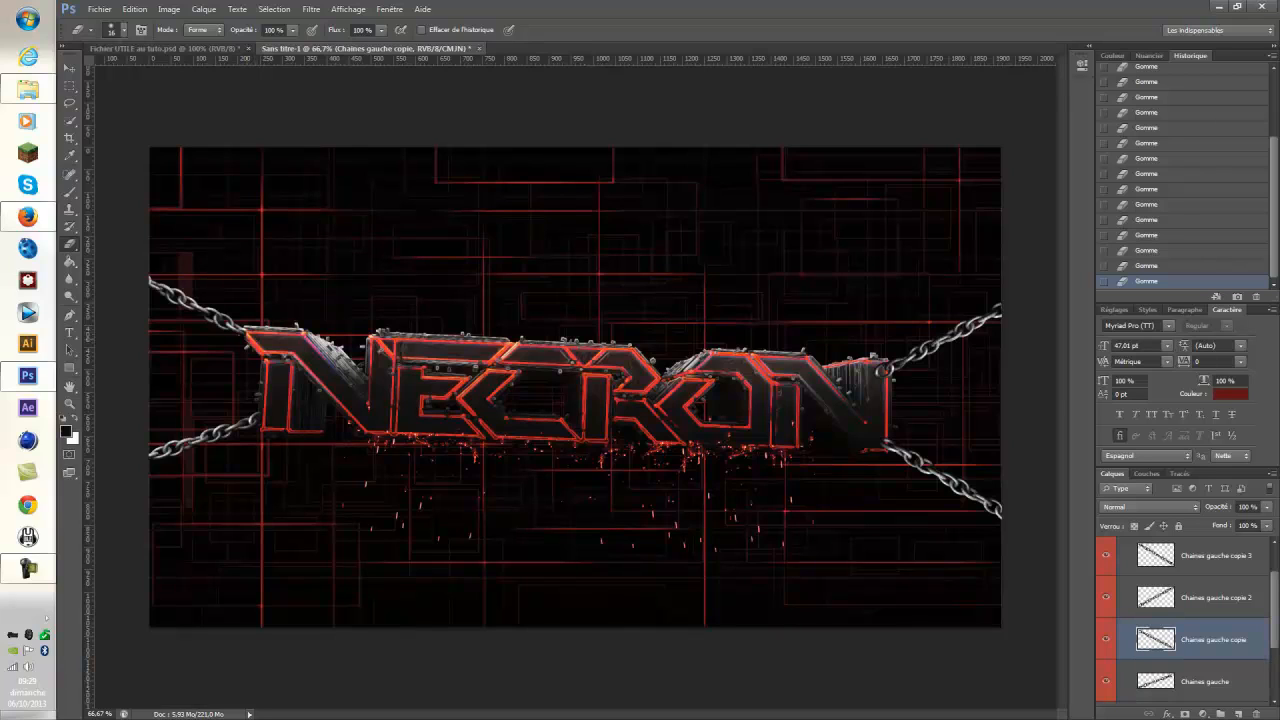
{"action": "right_click", "coordinate": [268, 356]}
{"action": "right_click", "coordinate": [278, 347]}
{"action": "right_click", "coordinate": [261, 340]}
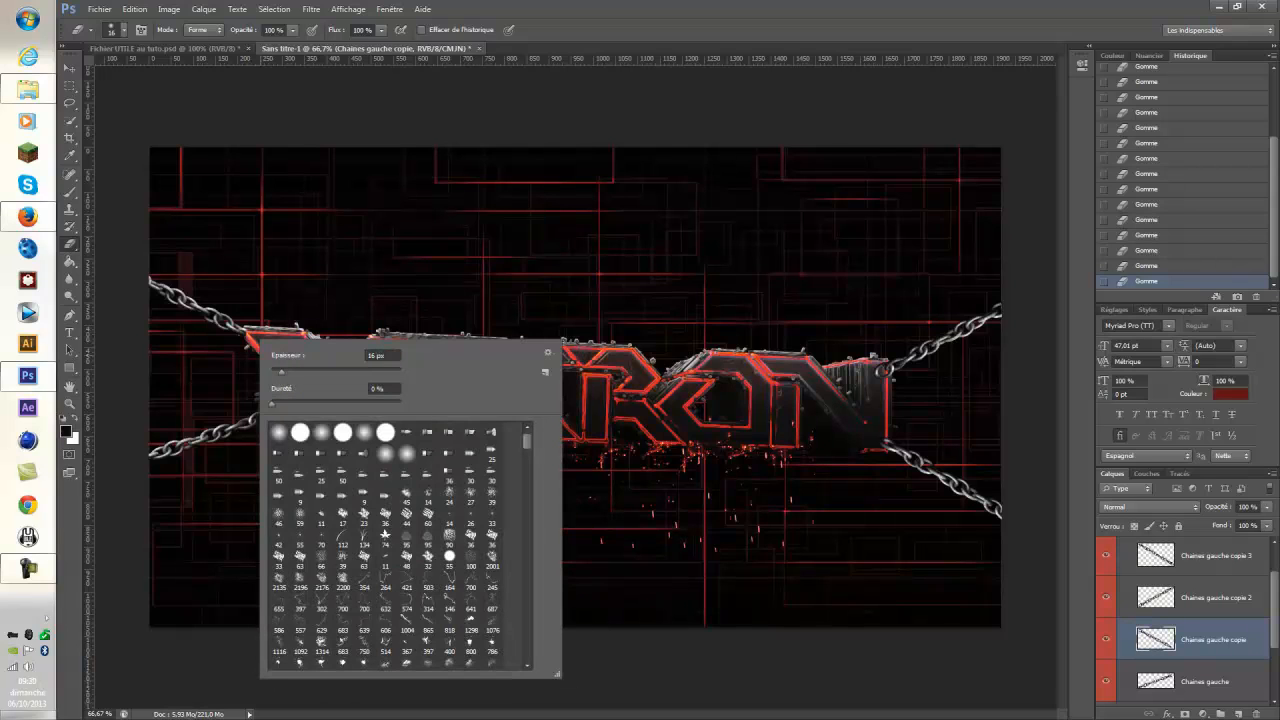
{"action": "key", "text": "Escape"}
Try moving the upper-left chain about 30 px left and 26 px up, away from the N.
{"action": "key", "text": "ctrl+t"}
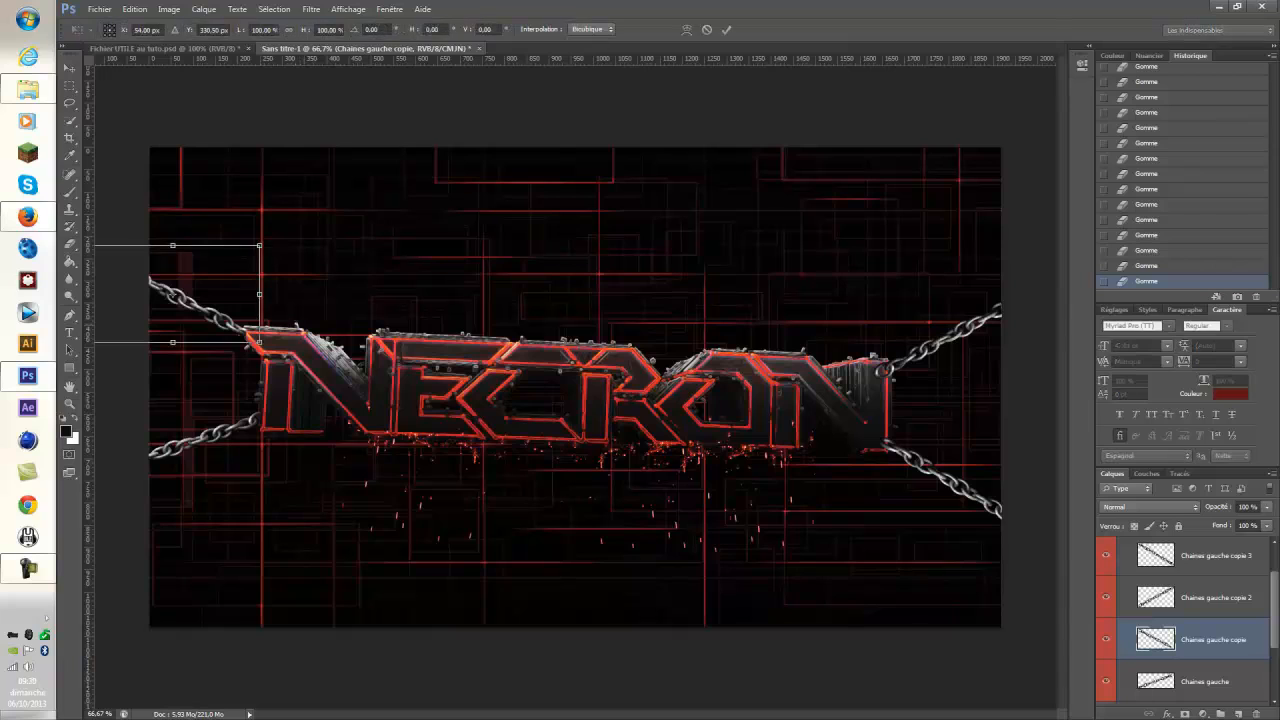
{"action": "left_click_drag", "start_coordinate": [238, 293], "coordinate": [224, 282]}
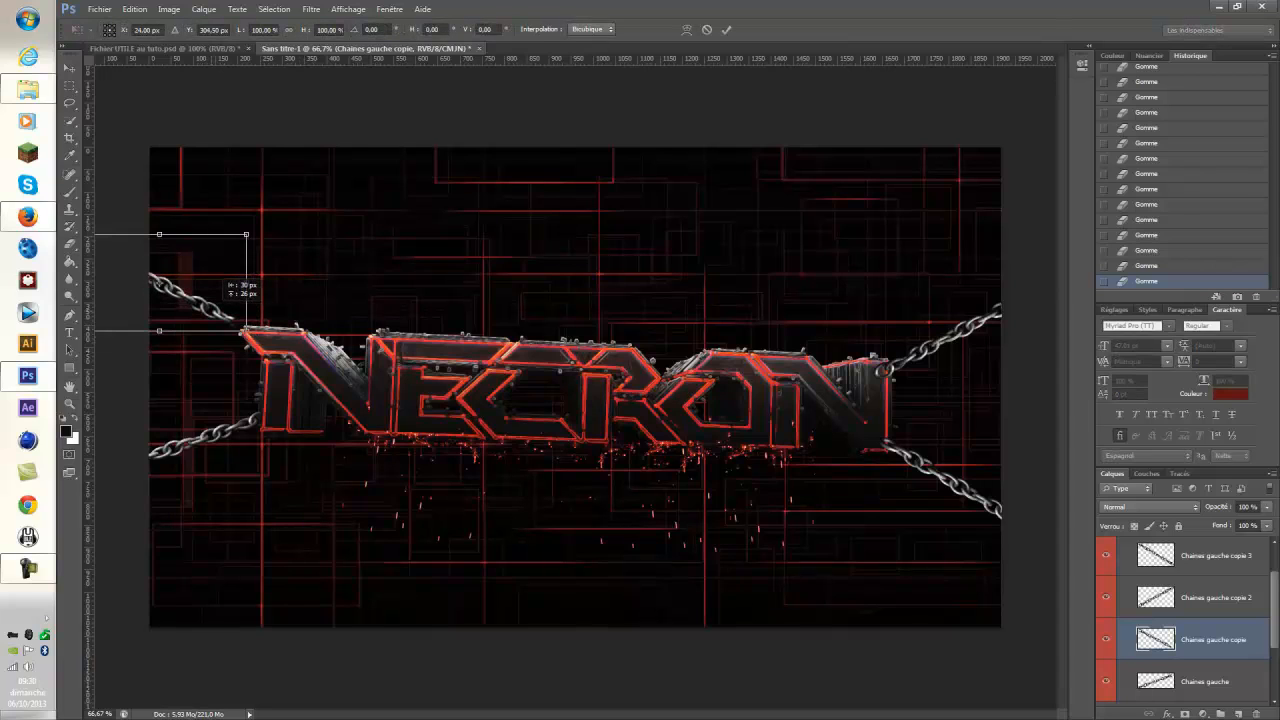
{"action": "key", "text": "Return"}
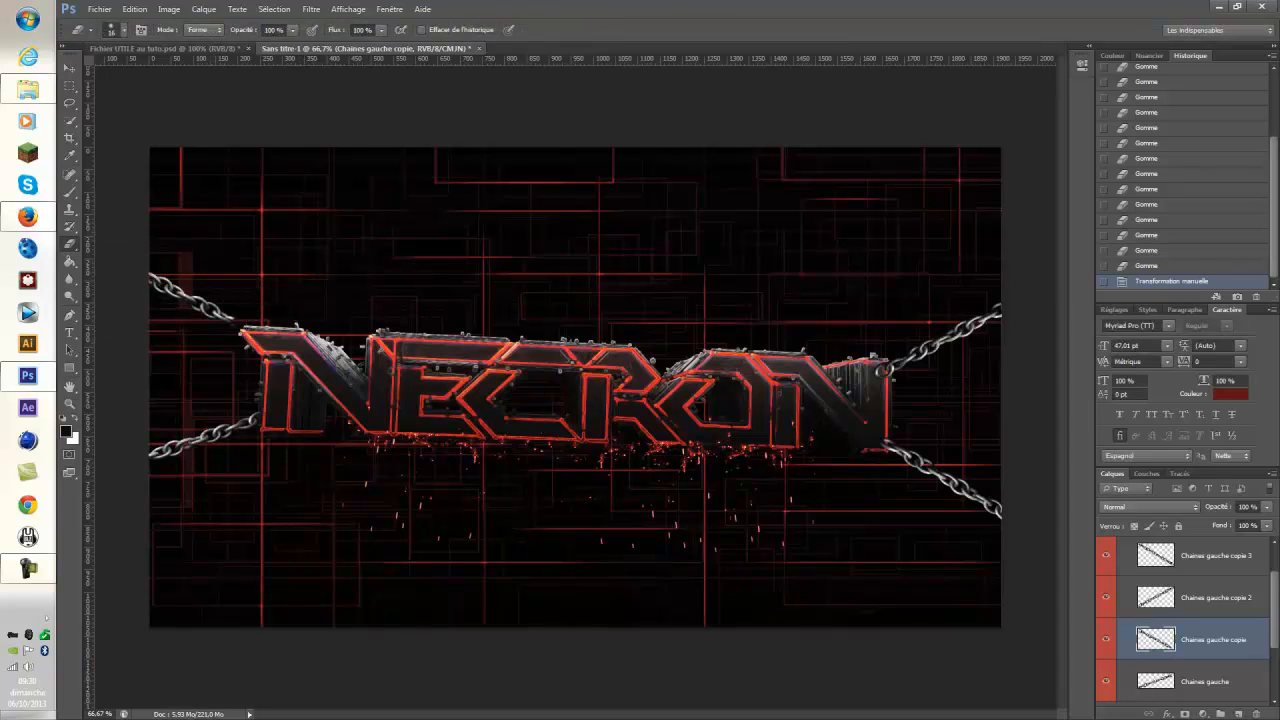
Roll the history back past the last chain move to the fifth listed eraser stroke on the lower-left chain.
{"action": "left_click", "coordinate": [1146, 128]}
{"action": "scroll", "coordinate": [1146, 128], "scroll_direction": "up", "scroll_amount": 3}
{"action": "left_click", "coordinate": [1146, 134]}
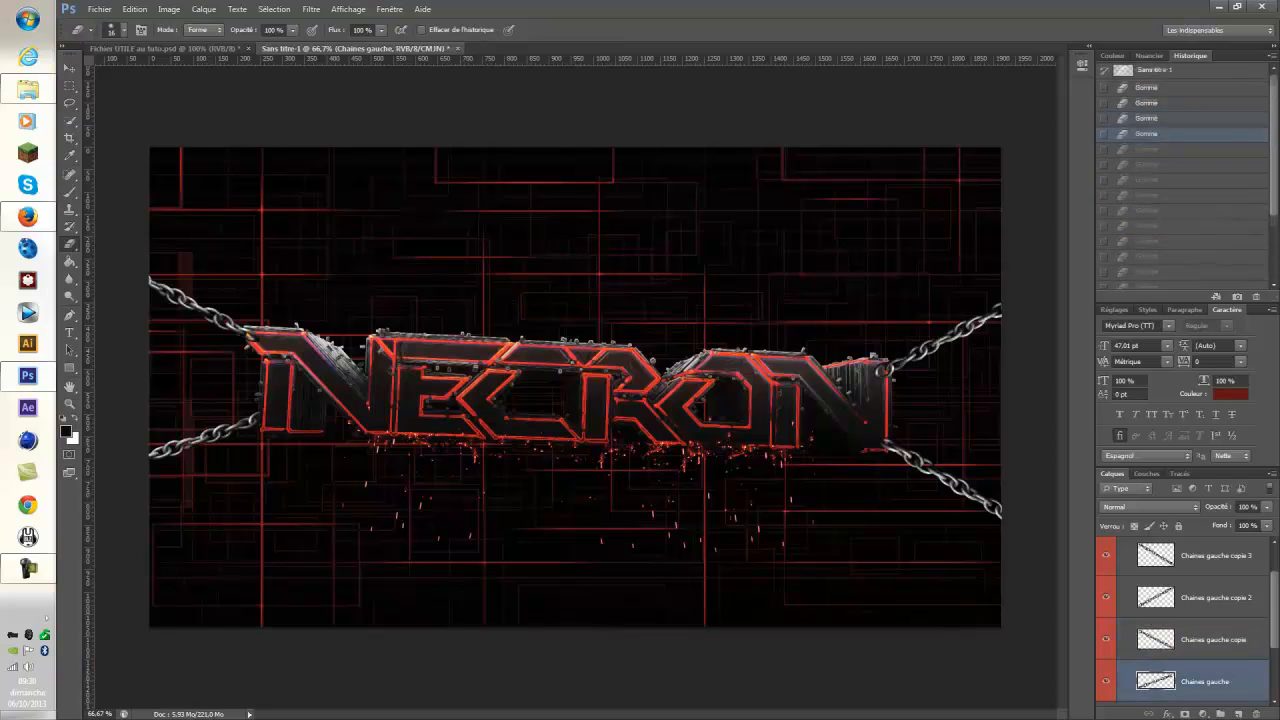
{"action": "key", "text": "ctrl+alt+z"}
{"action": "key", "text": "ctrl+alt+z"}
{"action": "key", "text": "ctrl+alt+z"}
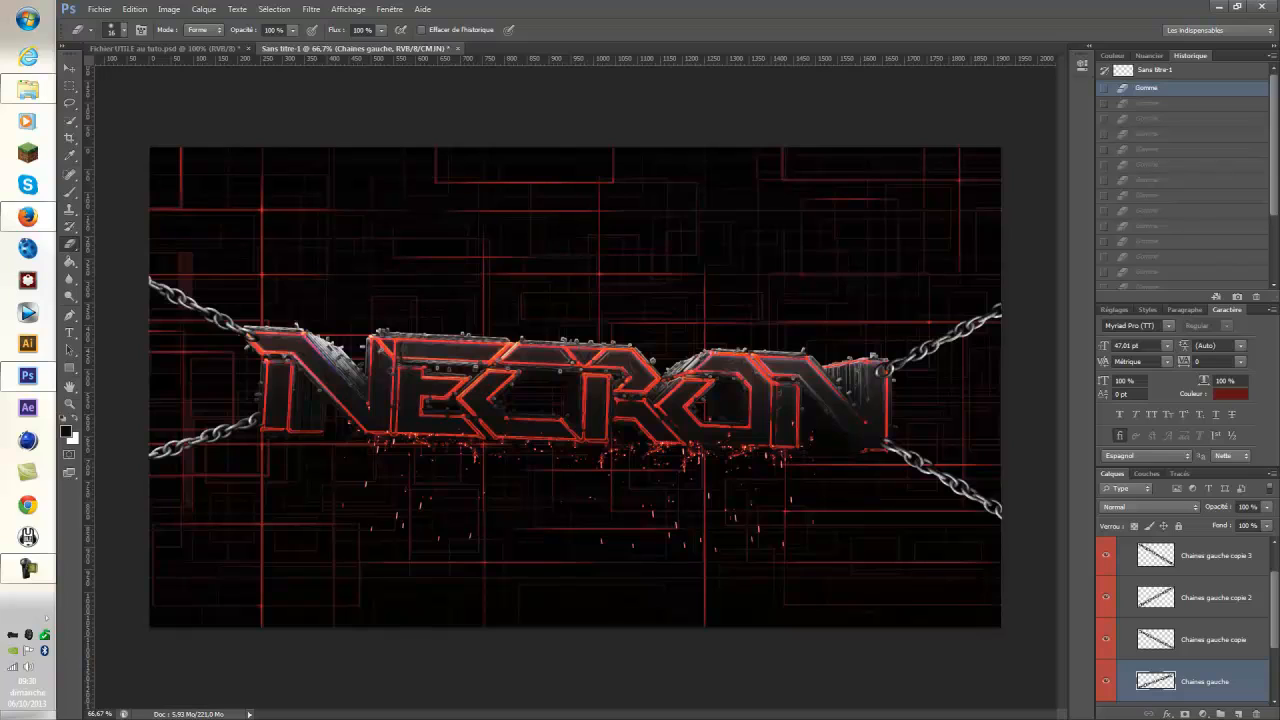
{"action": "key", "text": "ctrl+shift+z"}
{"action": "key", "text": "ctrl+shift+z"}
{"action": "key", "text": "ctrl+shift+z"}
{"action": "key", "text": "ctrl+shift+z"}
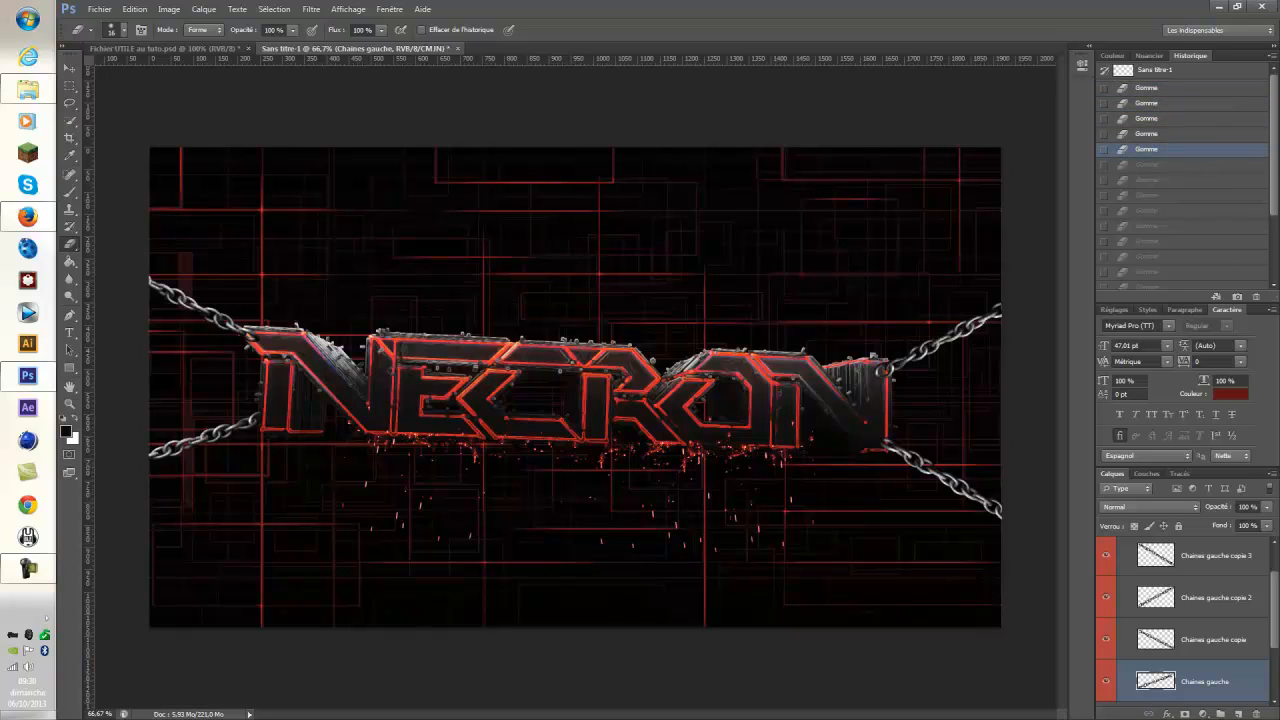
{"action": "key", "text": "ctrl+shift+z"}
{"action": "key", "text": "ctrl+alt+z"}
{"action": "key", "text": "ctrl+t"}
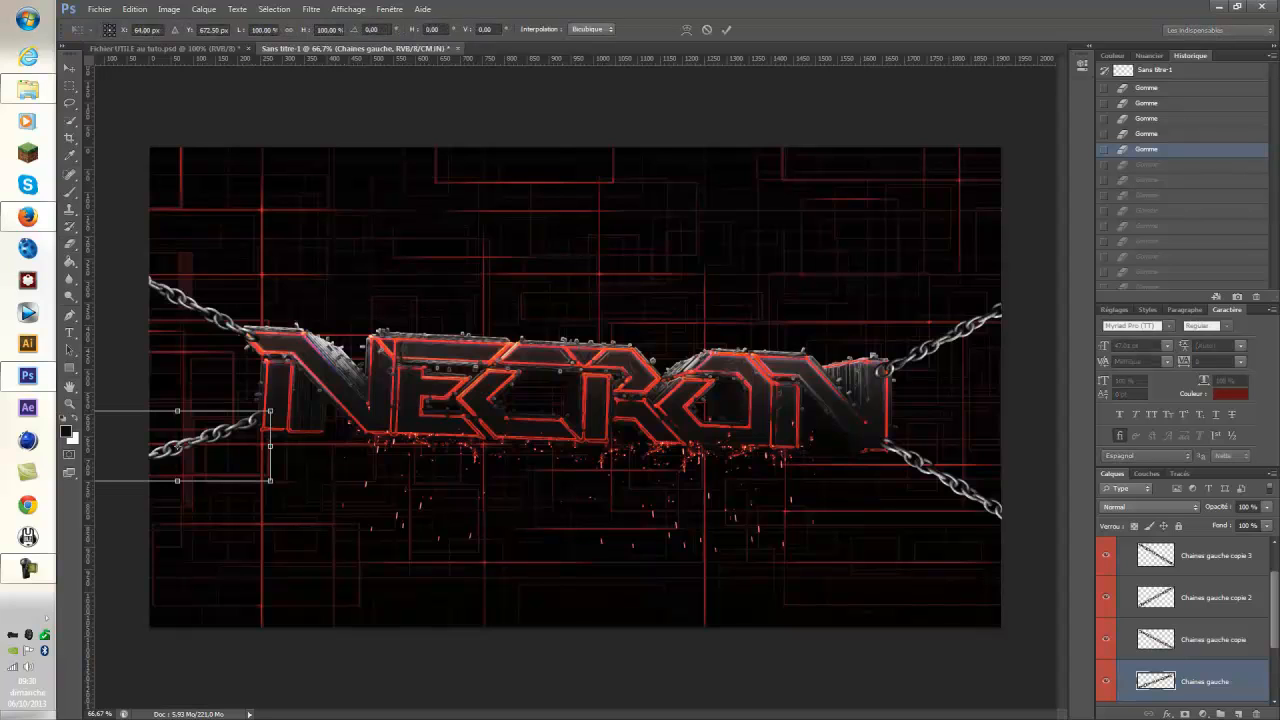
{"action": "key", "text": "Escape"}
Move the upper-left chain on the Chaines gauche copie layer about 27 px right and 15 px down, onto the N.
{"action": "left_click", "coordinate": [1213, 640]}
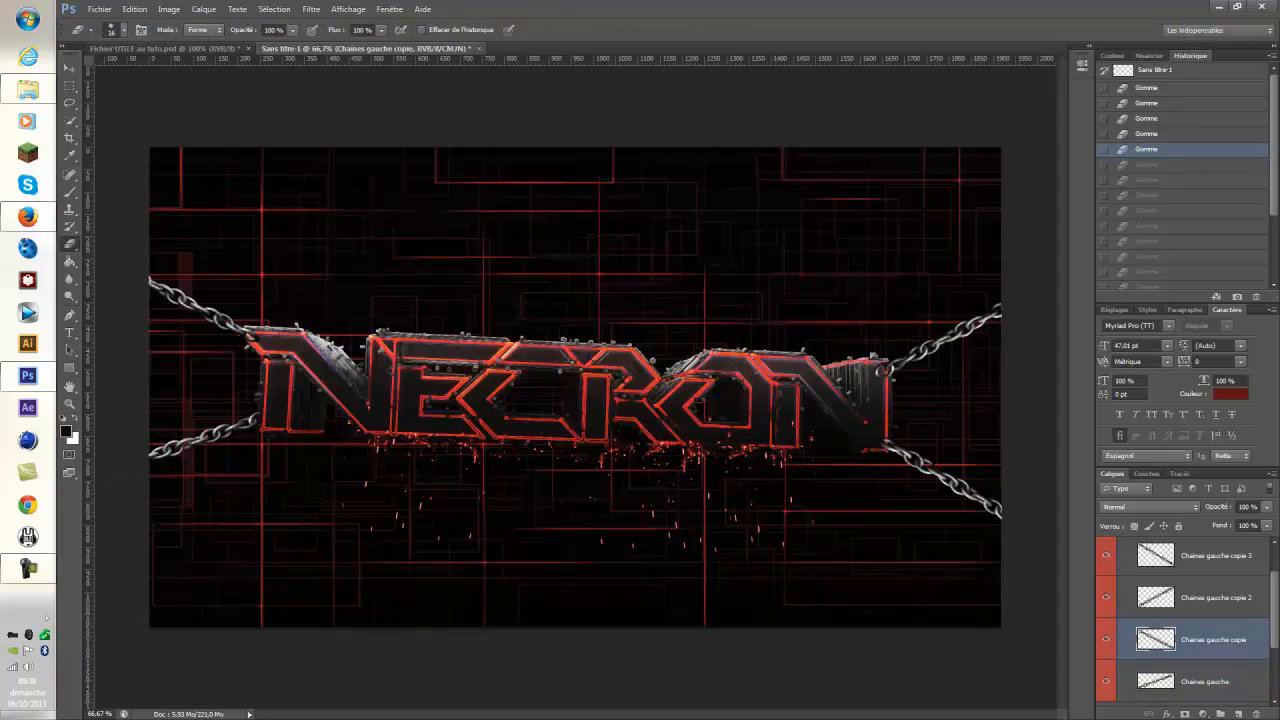
{"action": "key", "text": "ctrl+t"}
{"action": "left_click_drag", "start_coordinate": [228, 309], "coordinate": [252, 286]}
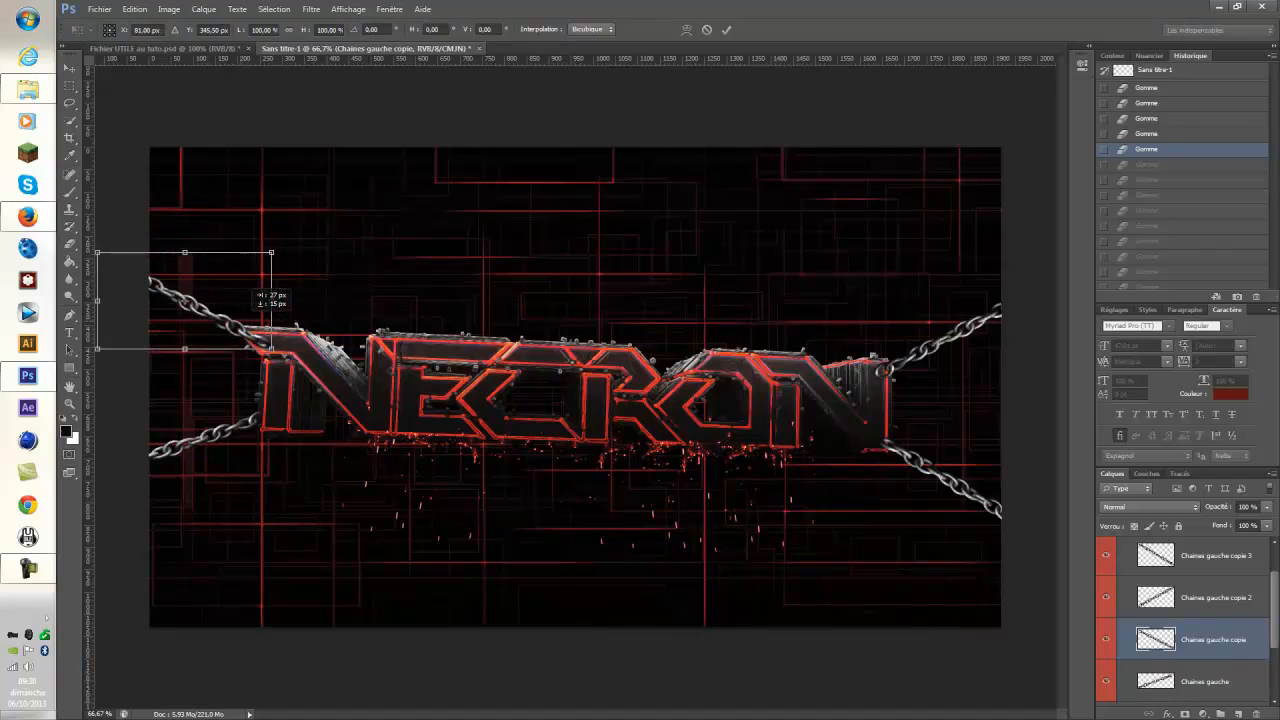
{"action": "key", "text": "Return"}
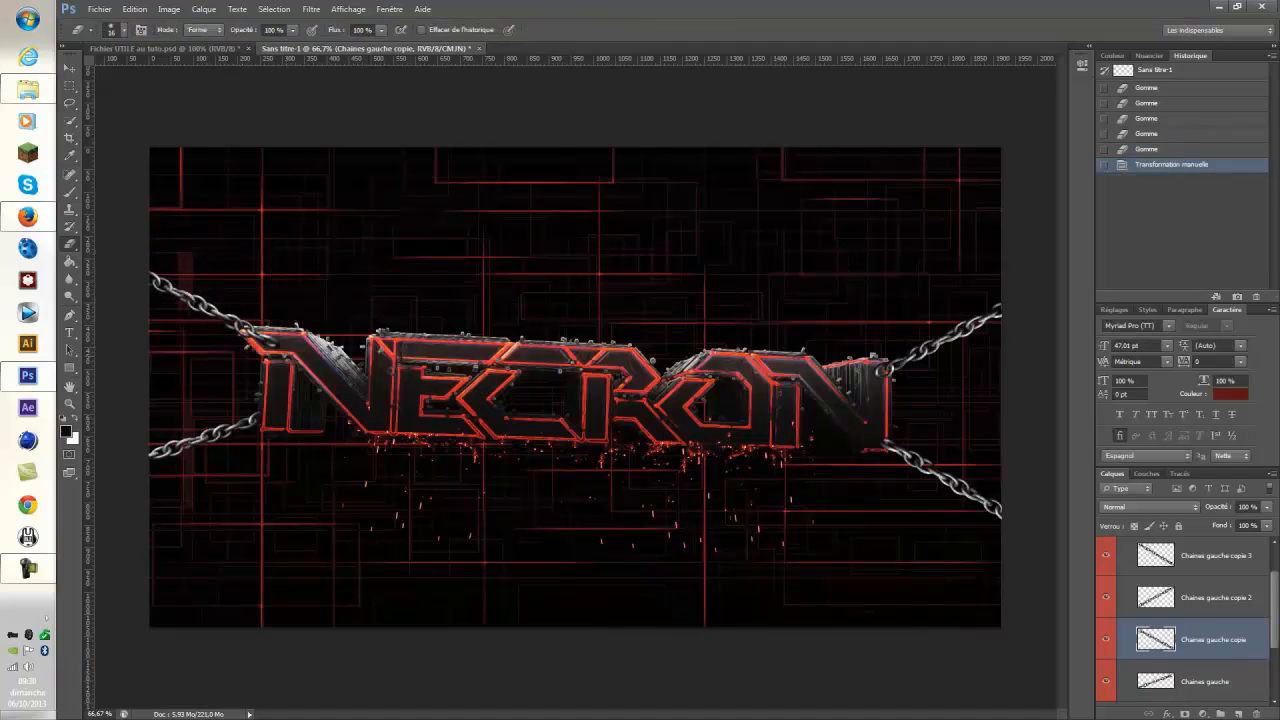
Erase the end of the upper-left chain where it overlaps the corner of the first N.
{"action": "left_click", "coordinate": [248, 331]}
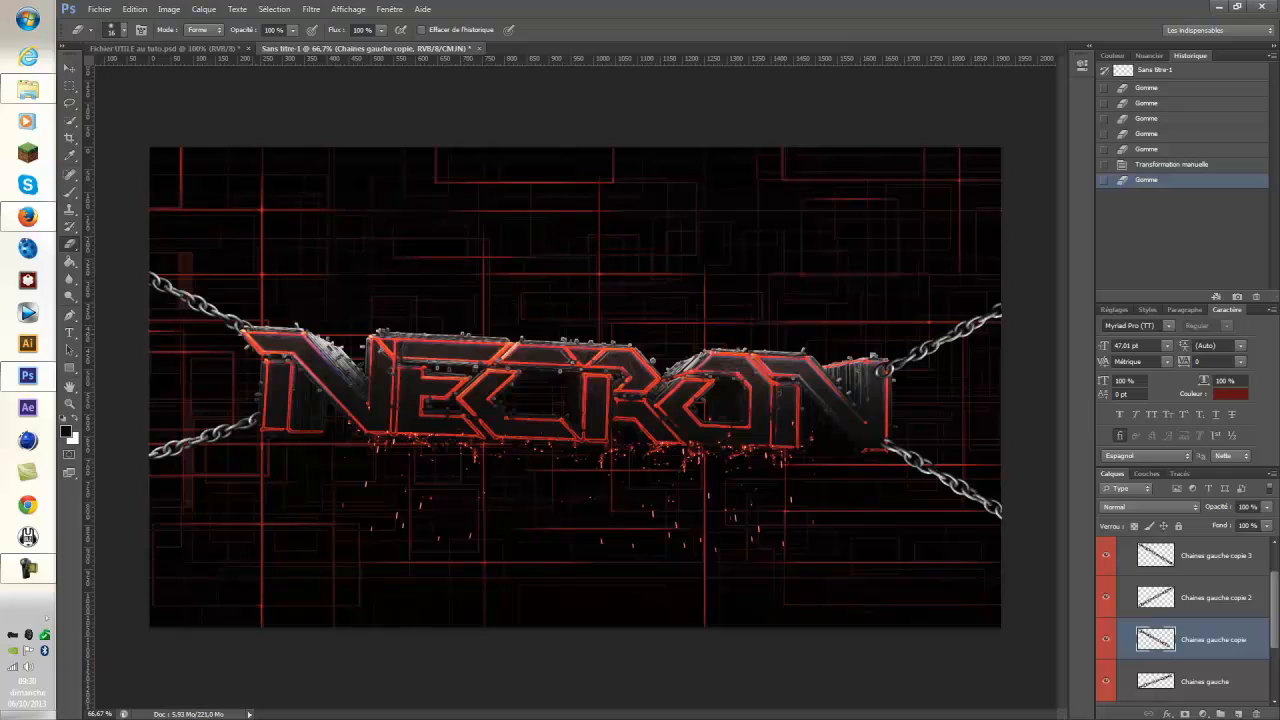
{"action": "left_click", "coordinate": [248, 330]}
{"action": "left_click", "coordinate": [248, 330]}
{"action": "left_click", "coordinate": [248, 330]}
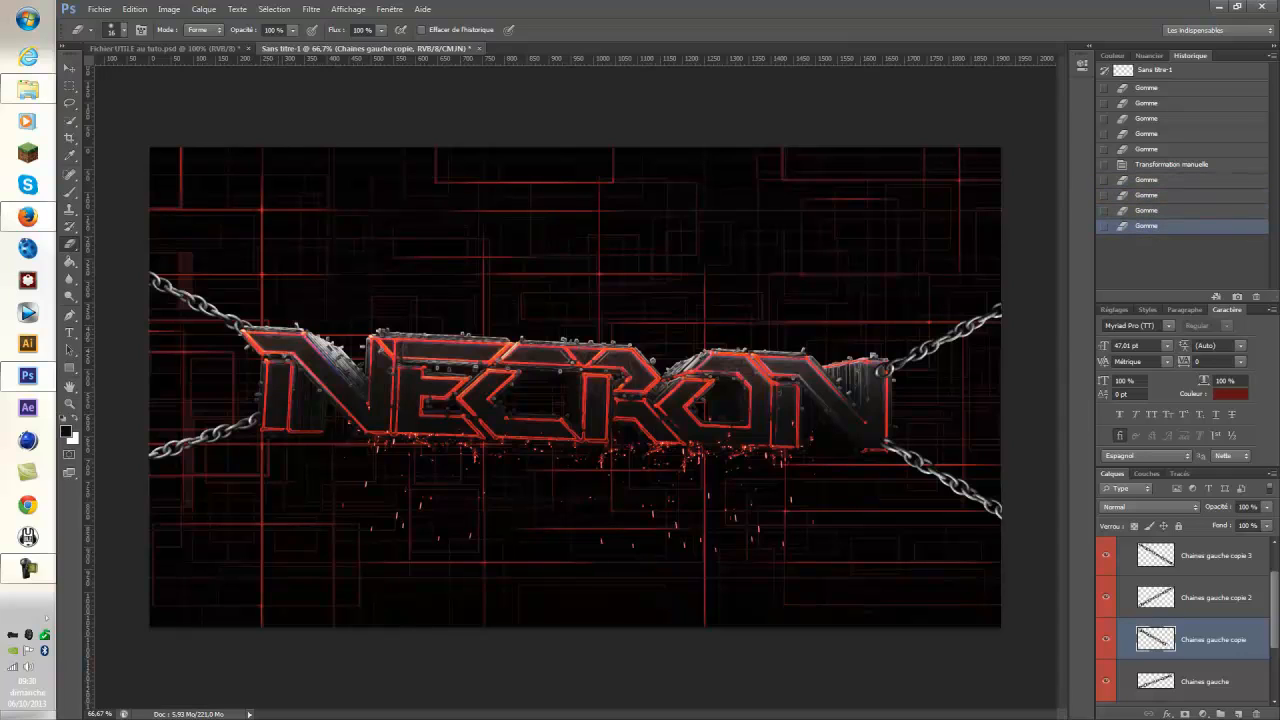
{"action": "left_click", "coordinate": [248, 330]}
{"action": "left_click", "coordinate": [248, 330]}
{"action": "left_click", "coordinate": [248, 330]}
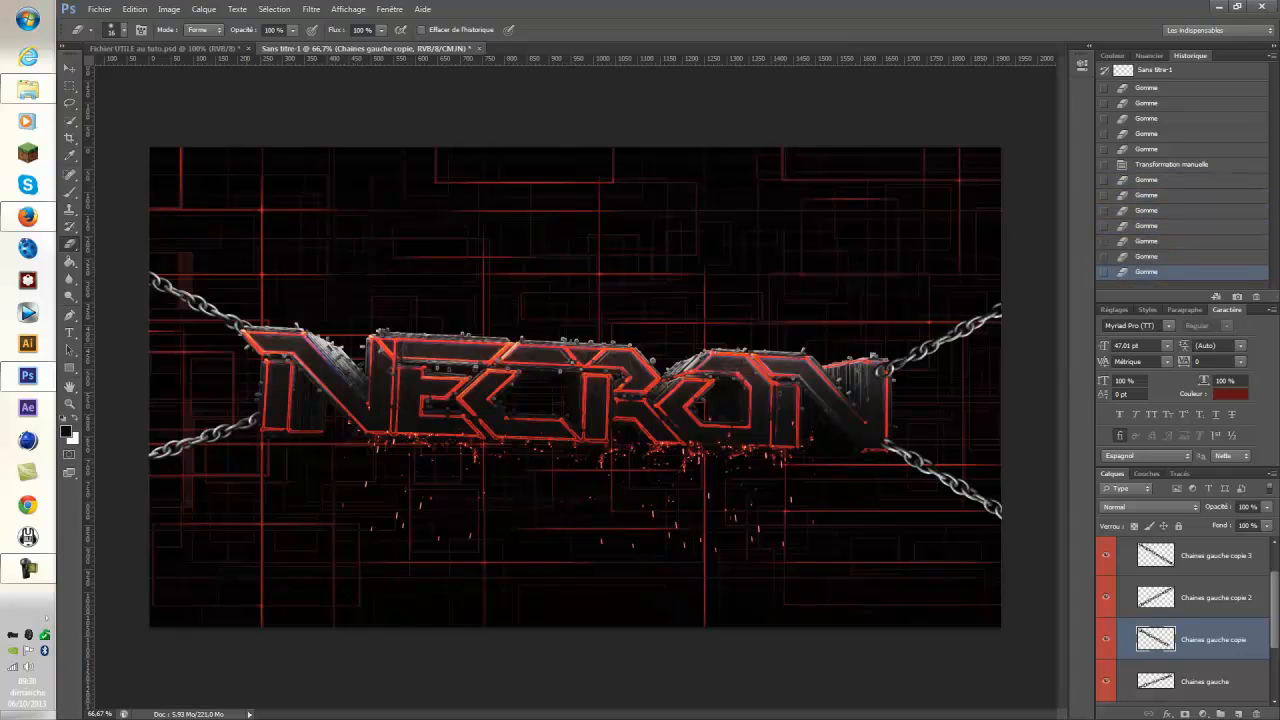
Shift the upper-right chain on Chaines gauche copie 2 slightly right and up, and erase its end at the last N's corner.
{"action": "left_click", "coordinate": [1214, 598]}
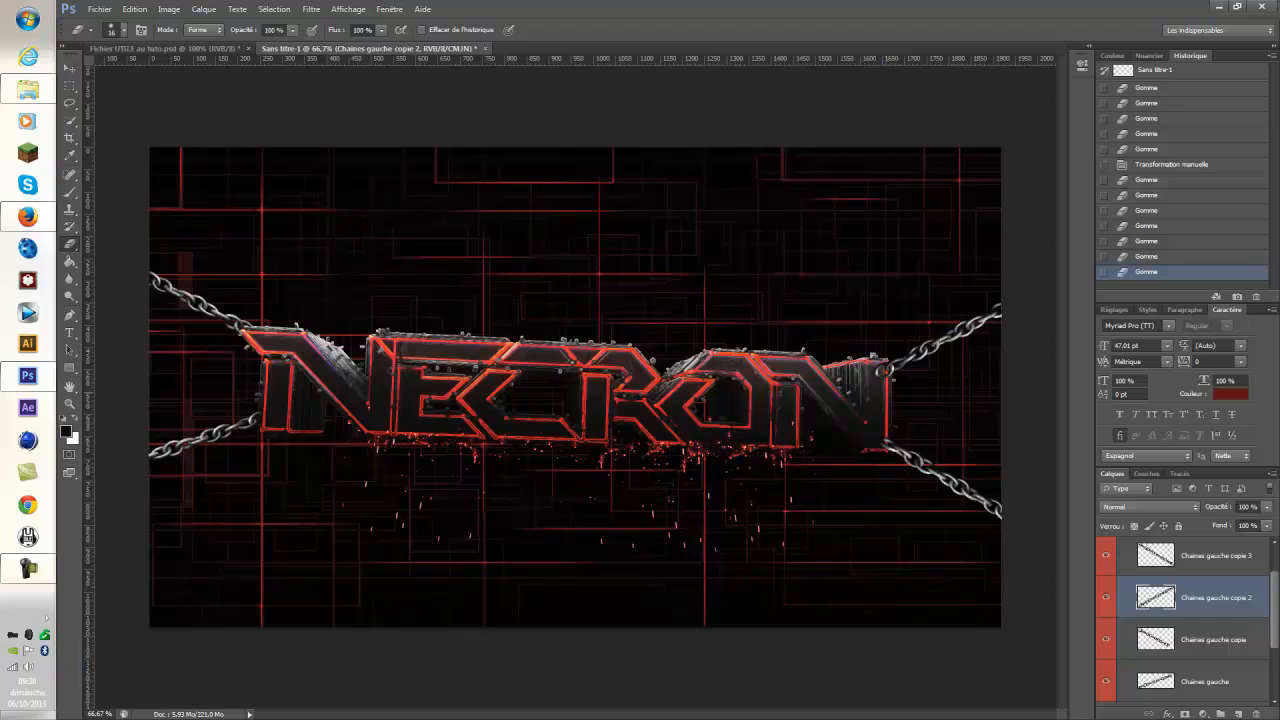
{"action": "key", "text": "ctrl+t"}
{"action": "left_click_drag", "start_coordinate": [959, 334], "coordinate": [966, 323]}
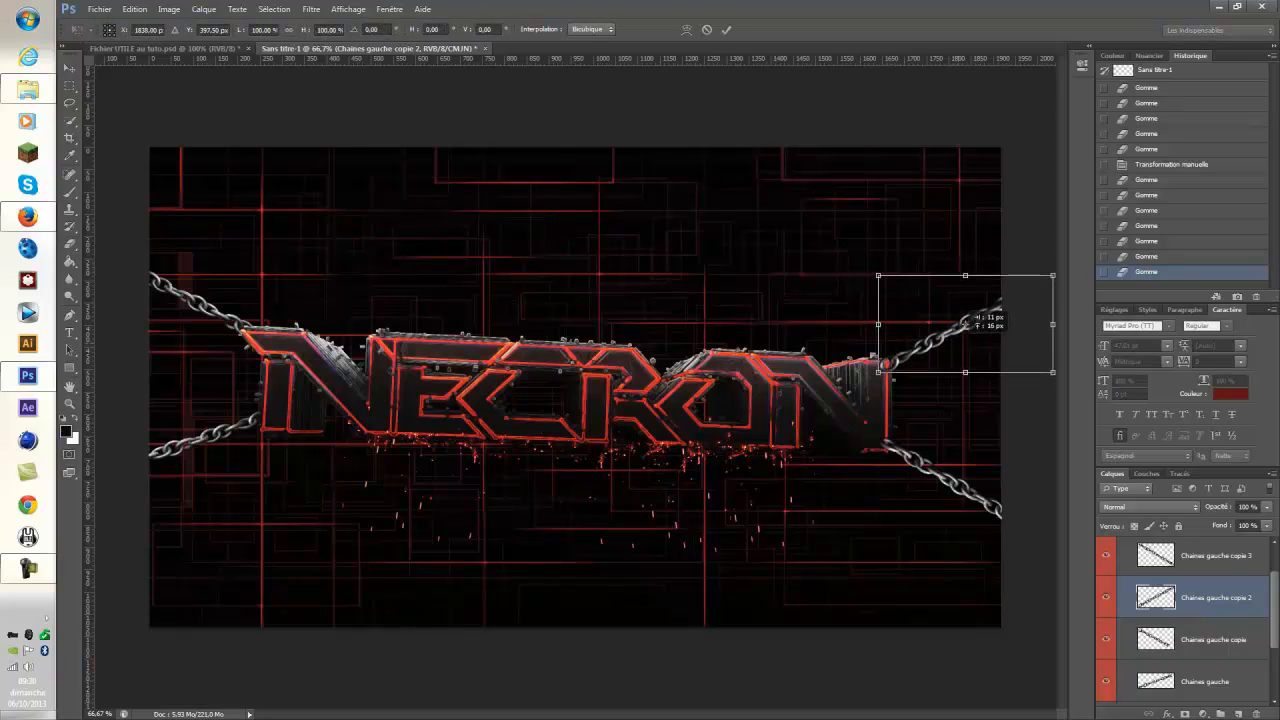
{"action": "key", "text": "Return"}
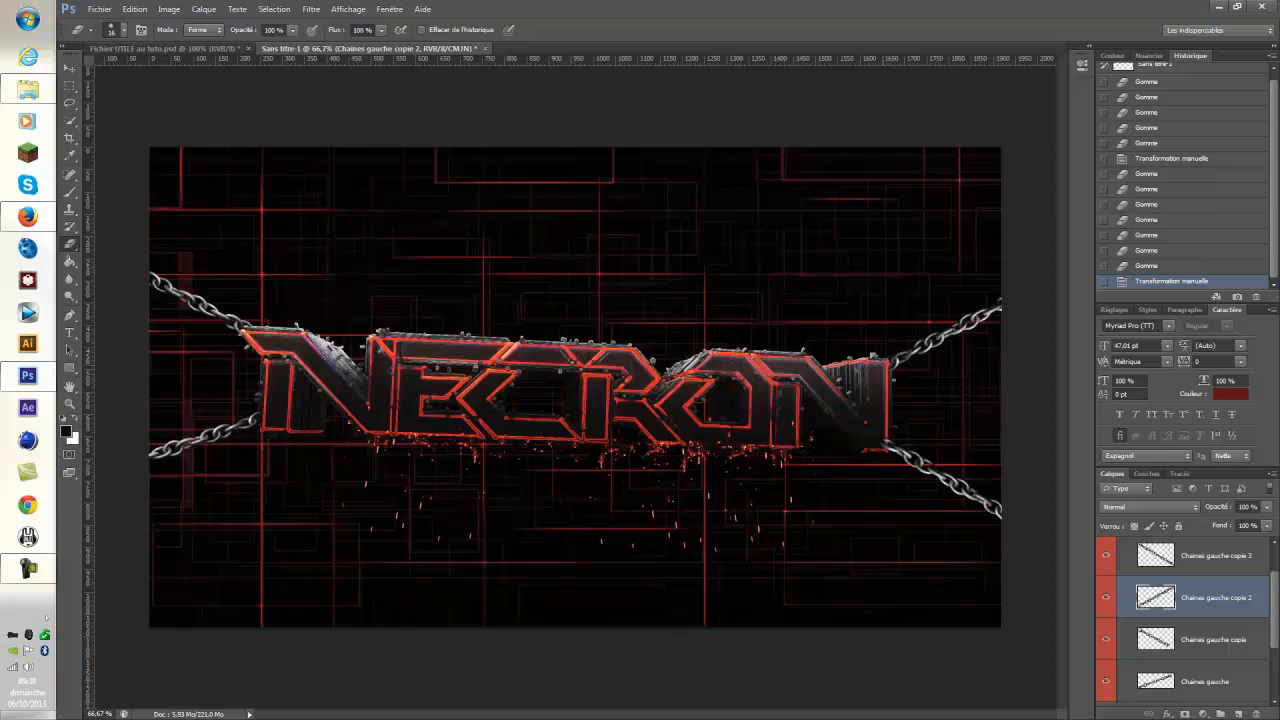
{"action": "left_click", "coordinate": [889, 363]}
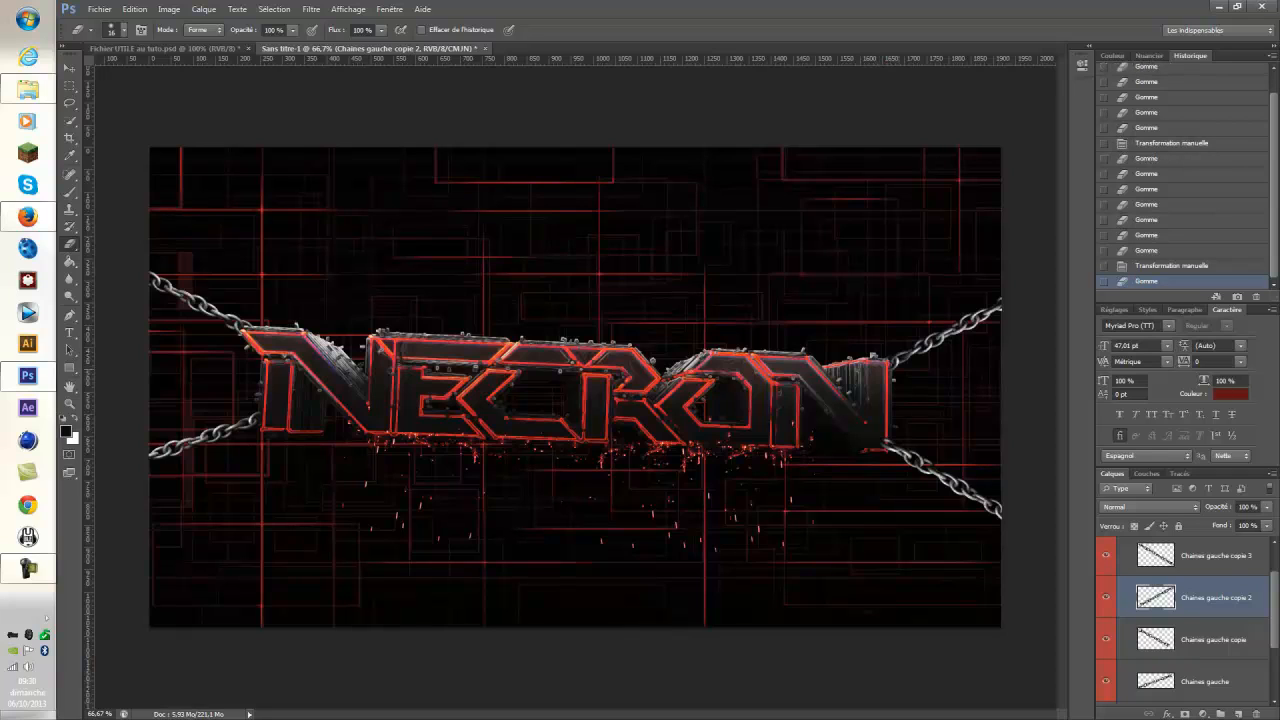
Nudge the lower-right chain on Chaines gauche copie 3 slightly away from the last N and erase its end at the letter's corner.
{"action": "left_click", "coordinate": [1216, 556]}
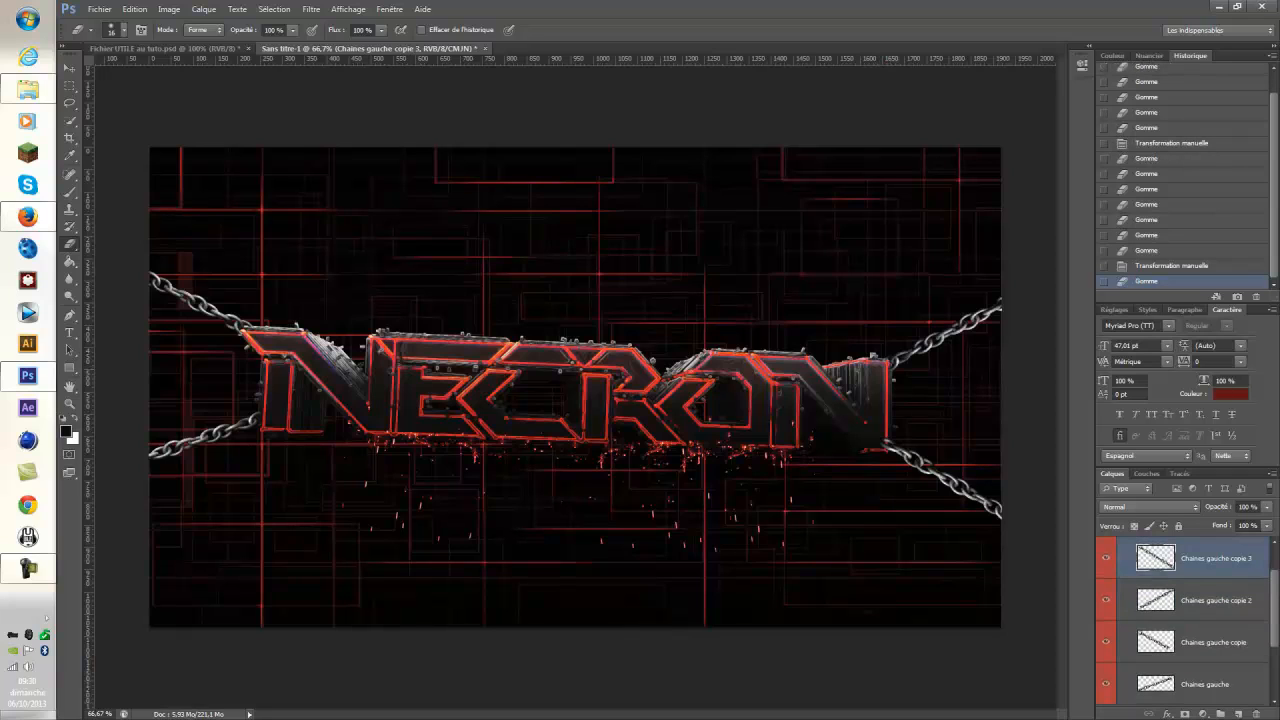
{"action": "key", "text": "ctrl+t"}
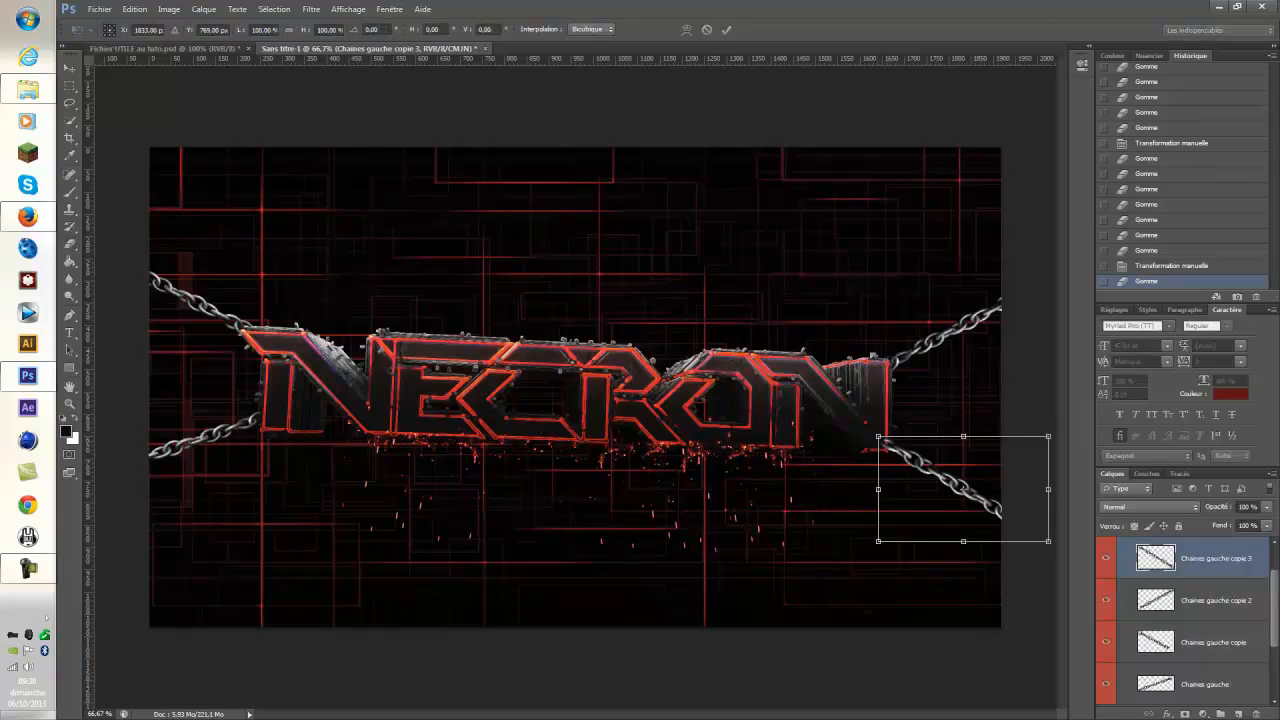
{"action": "left_click_drag", "start_coordinate": [925, 437], "coordinate": [925, 446]}
{"action": "key", "text": "Return"}
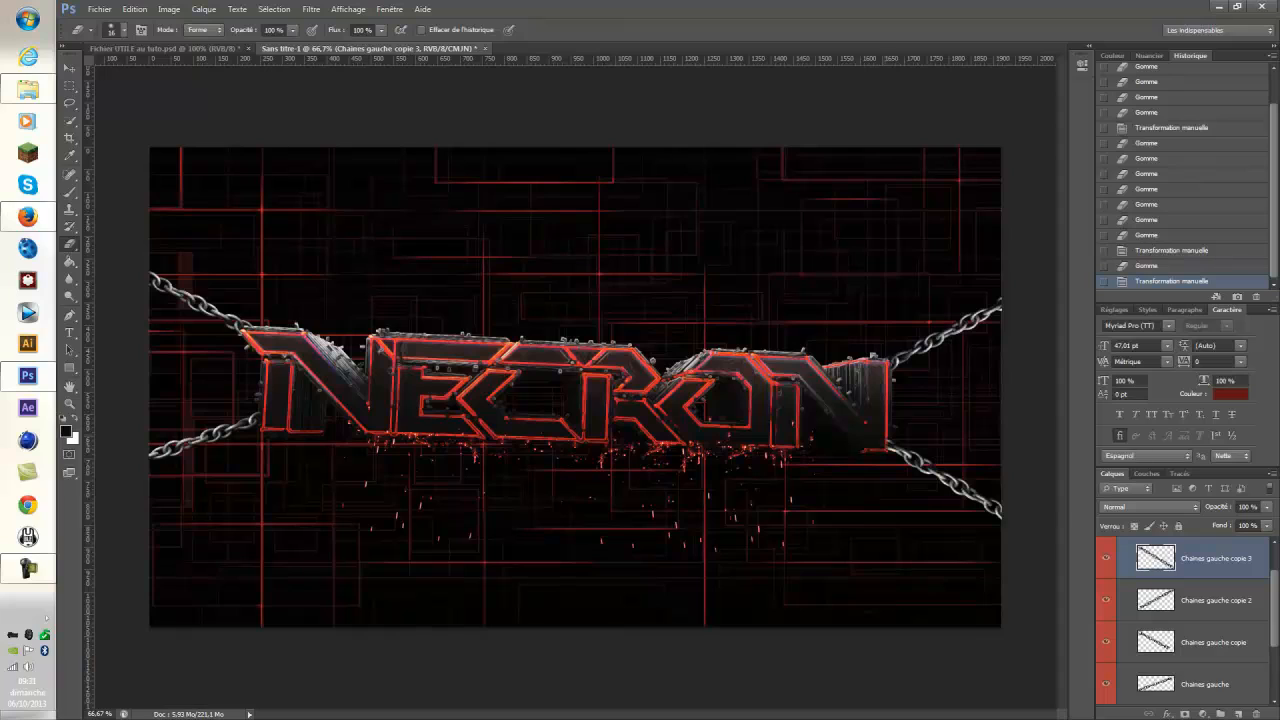
{"action": "left_click", "coordinate": [888, 448]}
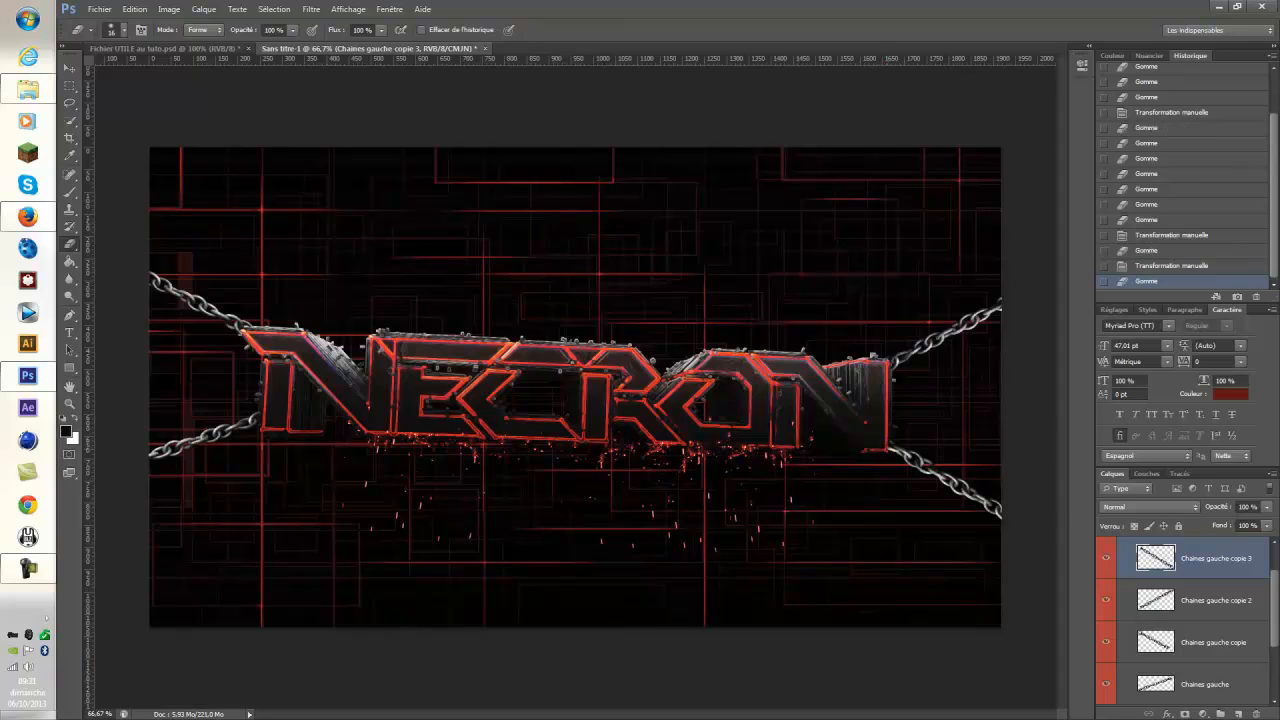
{"action": "left_click", "coordinate": [889, 450]}
{"action": "left_click", "coordinate": [889, 450]}
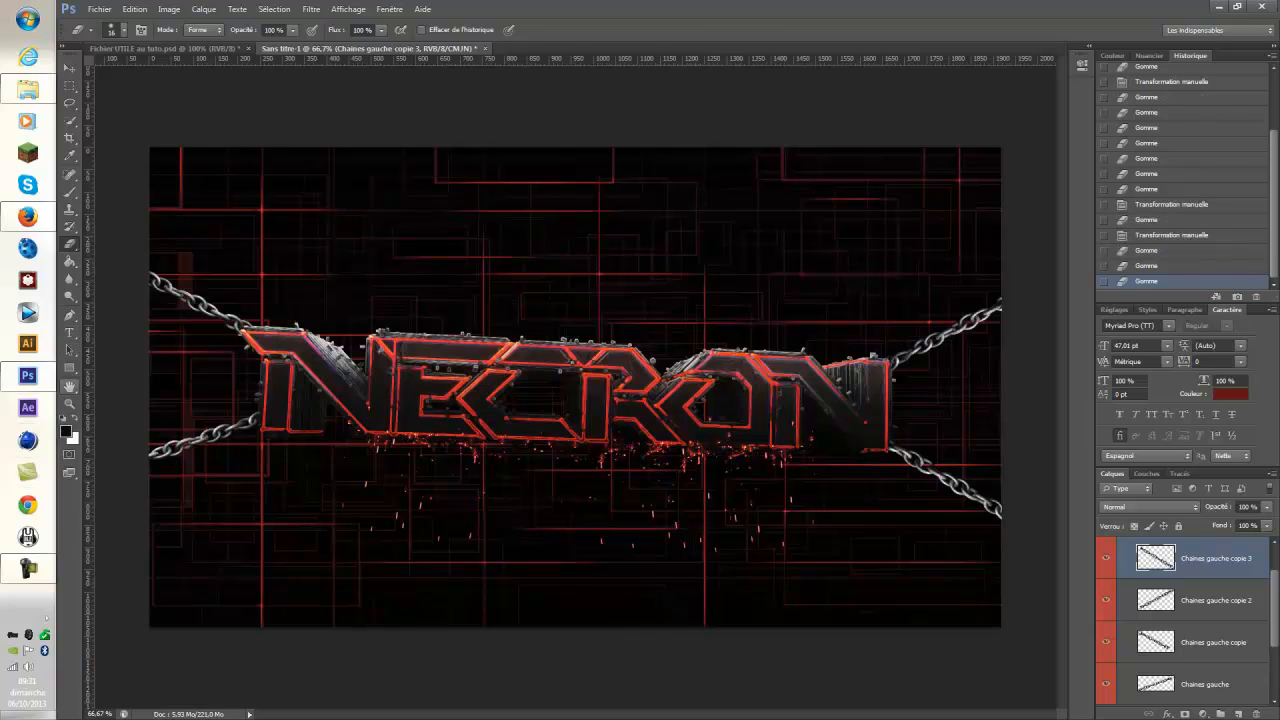
Examine at 300% how the chain ends meet the letters on both sides of the logo, and return to the full canvas.
{"action": "left_click", "coordinate": [69, 403]}
{"action": "left_click", "coordinate": [945, 353]}
{"action": "left_click", "coordinate": [945, 353]}
{"action": "left_click", "coordinate": [945, 353]}
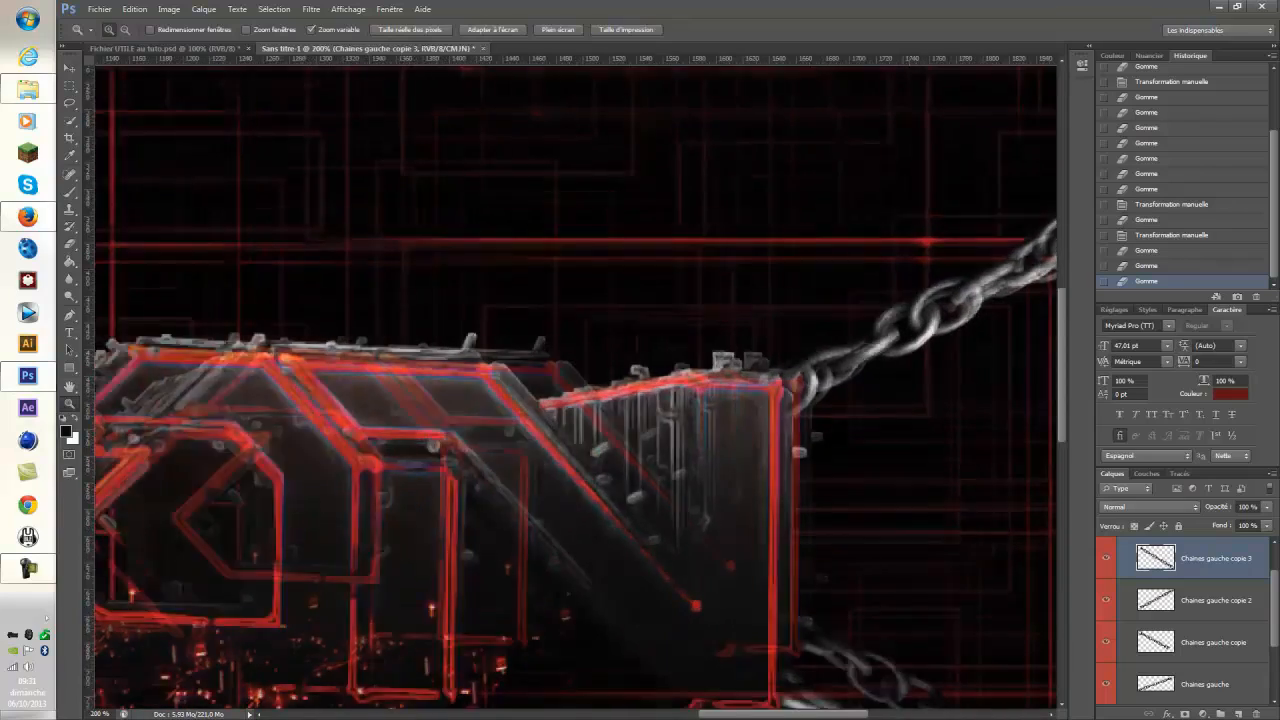
{"action": "scroll", "coordinate": [575, 387], "scroll_direction": "down", "scroll_amount": 4}
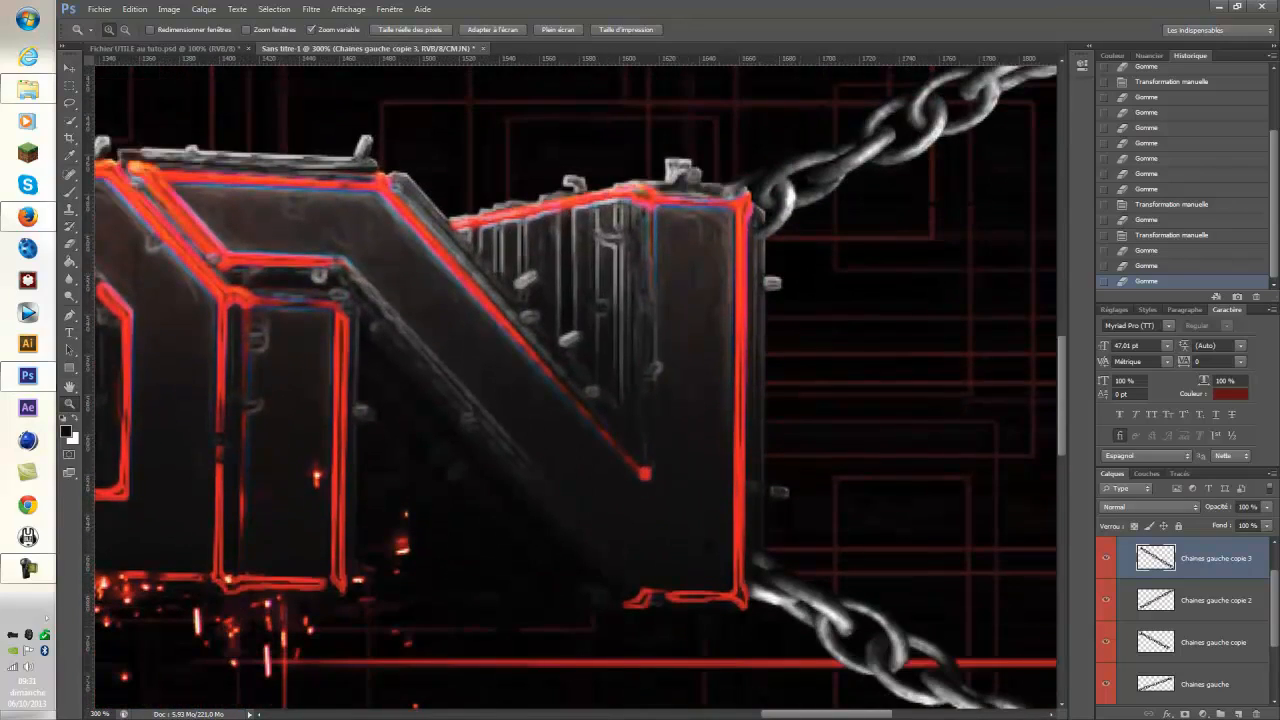
{"action": "left_click_drag", "start_coordinate": [826, 714], "coordinate": [451, 714]}
{"action": "scroll", "coordinate": [592, 387], "scroll_direction": "up", "scroll_amount": 3}
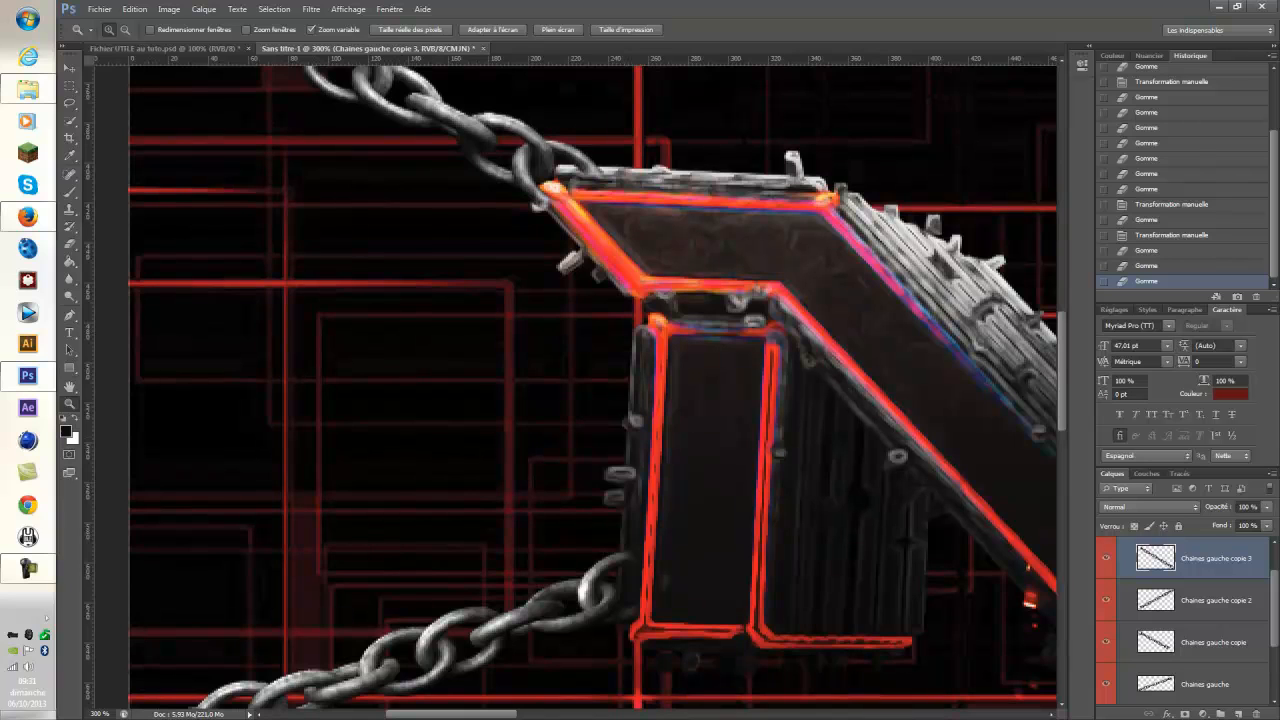
{"action": "key", "text": "ctrl+0"}
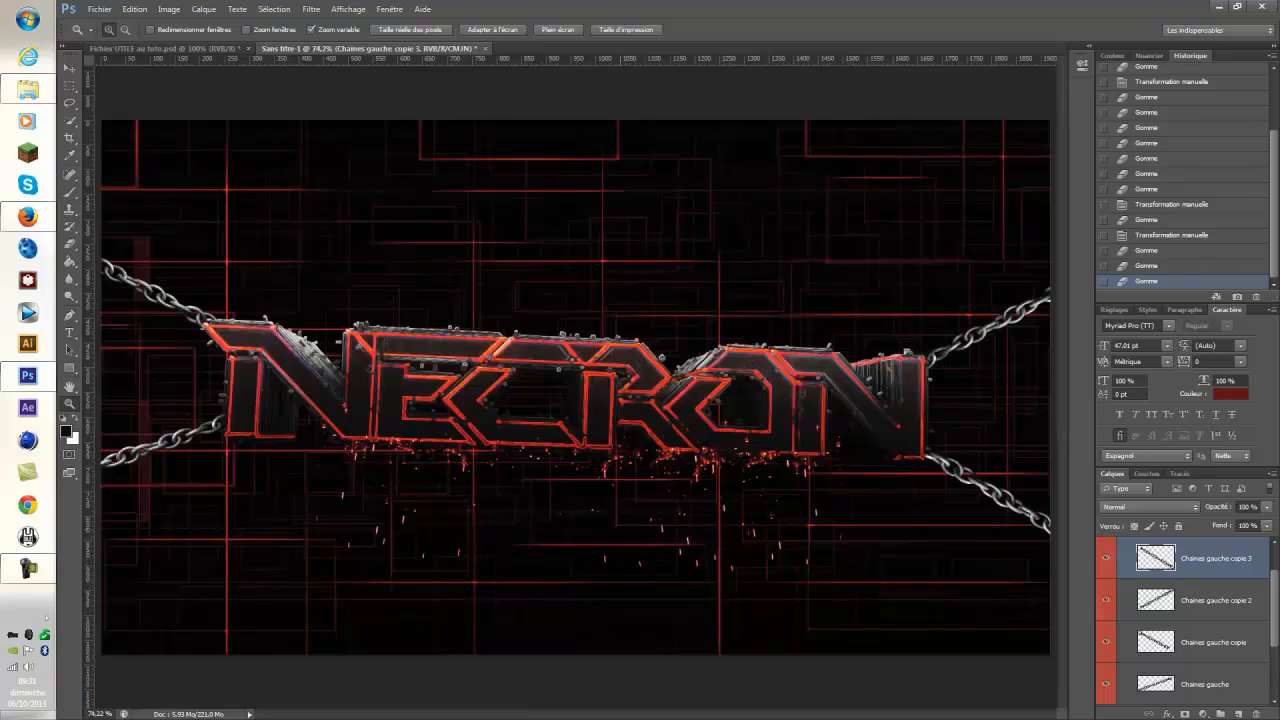
Collapse the Chains group, expand and show the Flares group, and place the SeKoDZN - Flare 2 layer beneath Flare 4.
{"action": "scroll", "coordinate": [1185, 620], "scroll_direction": "up", "scroll_amount": 3}
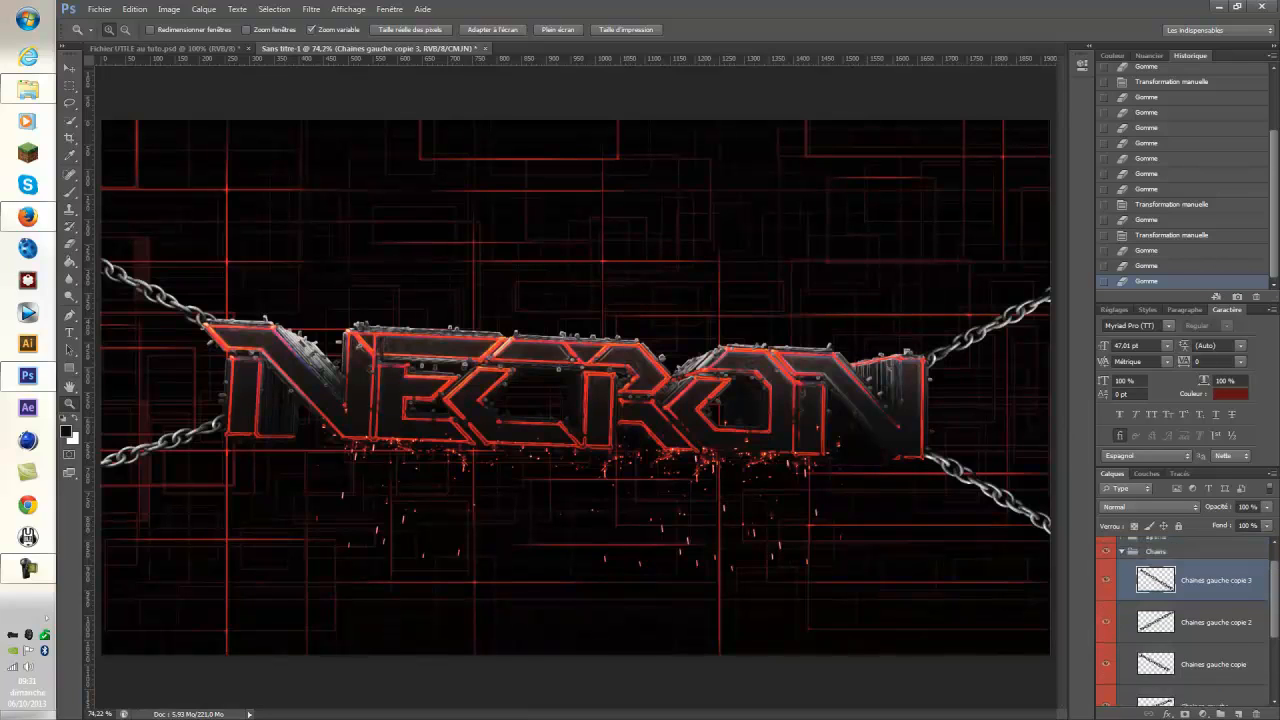
{"action": "left_click", "coordinate": [1122, 576]}
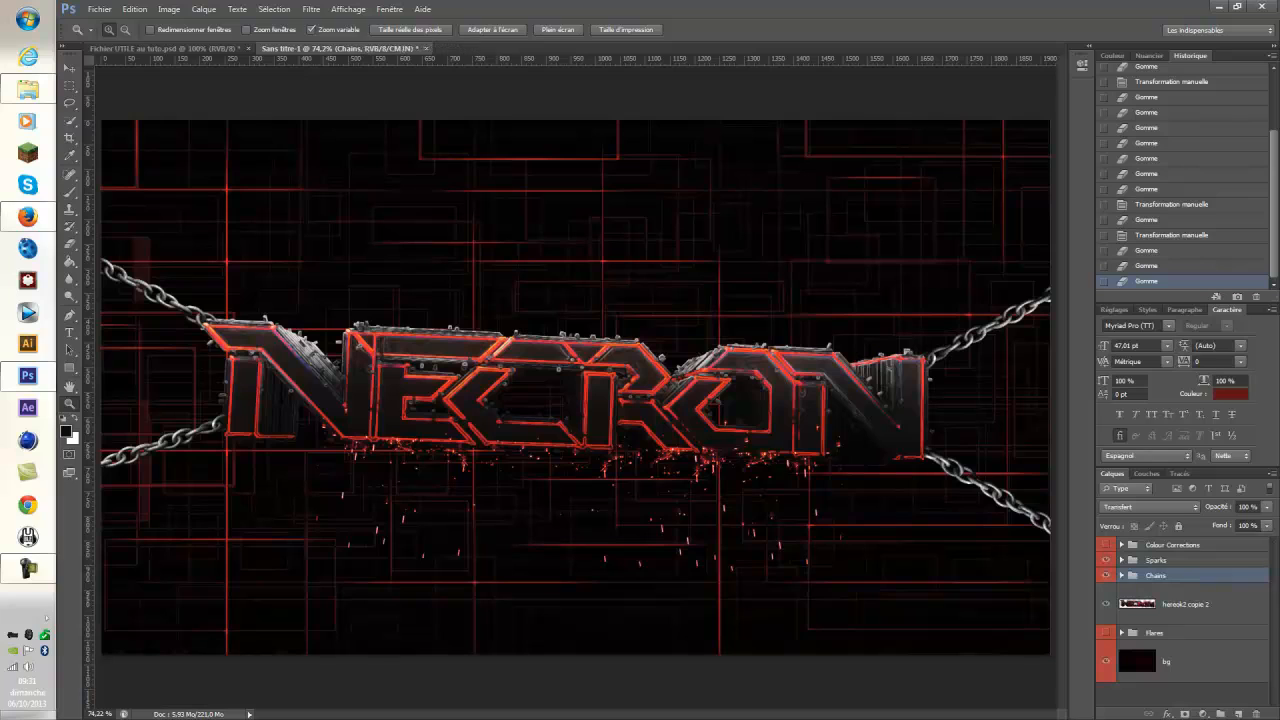
{"action": "left_click", "coordinate": [1122, 633]}
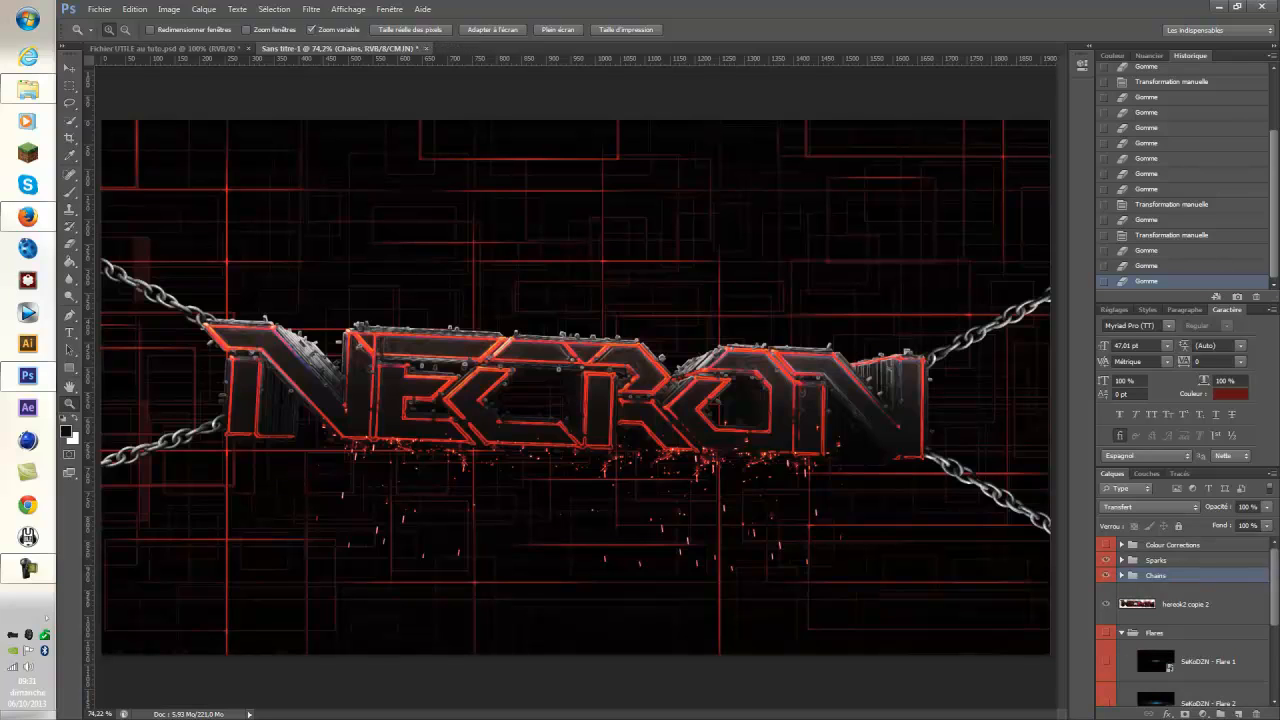
{"action": "scroll", "coordinate": [1185, 625], "scroll_direction": "down", "scroll_amount": 4}
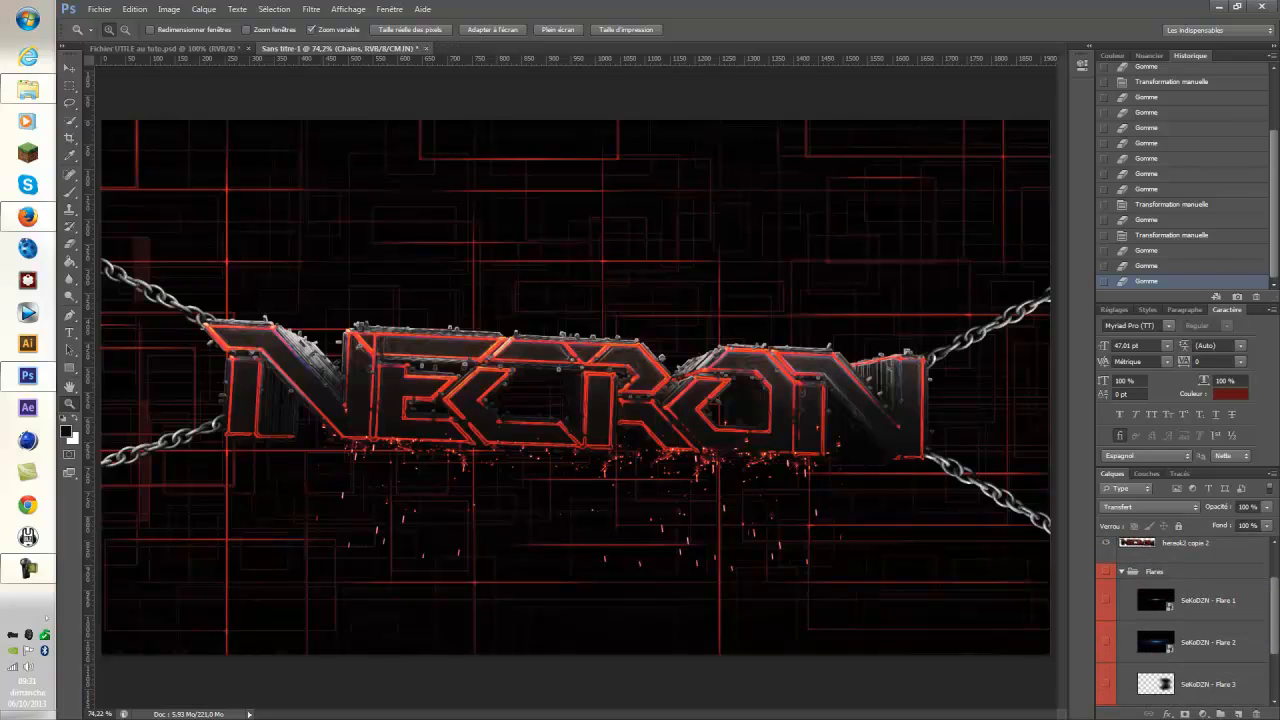
{"action": "left_click", "coordinate": [1105, 571]}
{"action": "left_click", "coordinate": [1105, 600]}
{"action": "left_click", "coordinate": [1105, 600]}
{"action": "left_click_drag", "start_coordinate": [1160, 642], "coordinate": [1160, 570]}
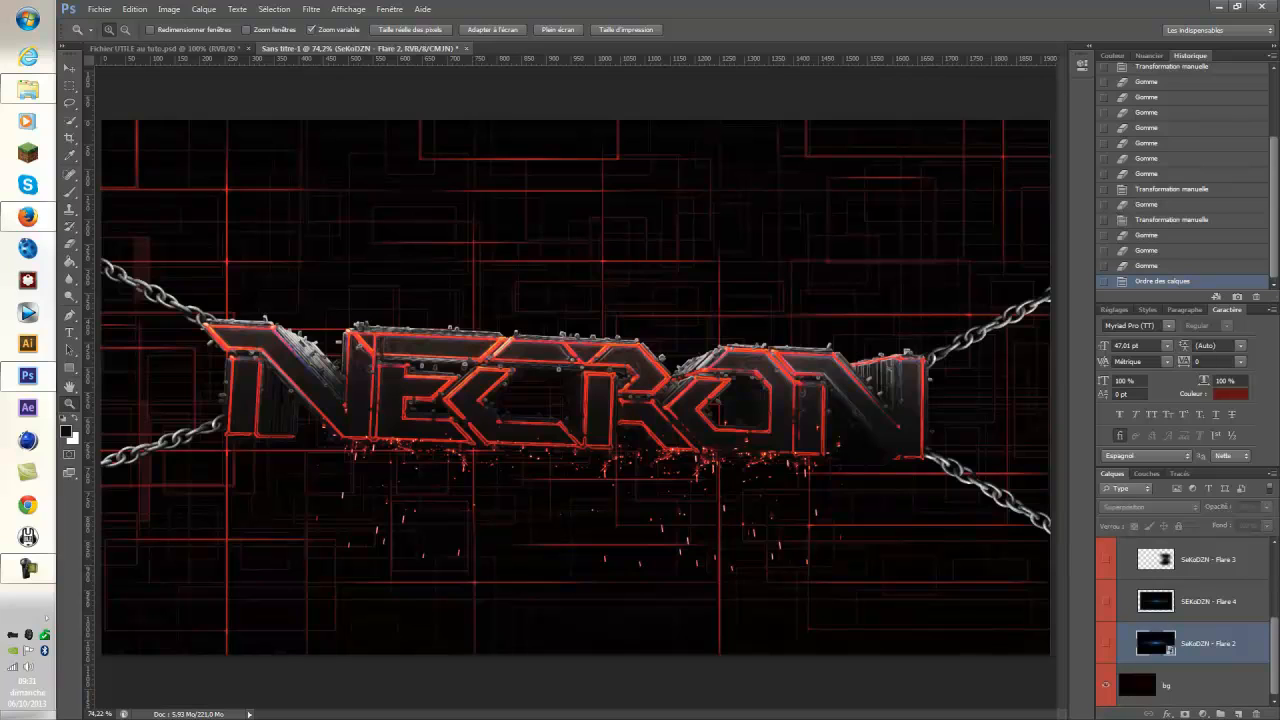
Delete the SeKoDZN - Flare 1, Flare 3 and Flare 4 layers and place Flare 2 inside the Flares group.
{"action": "scroll", "coordinate": [1180, 622], "scroll_direction": "up", "scroll_amount": 3}
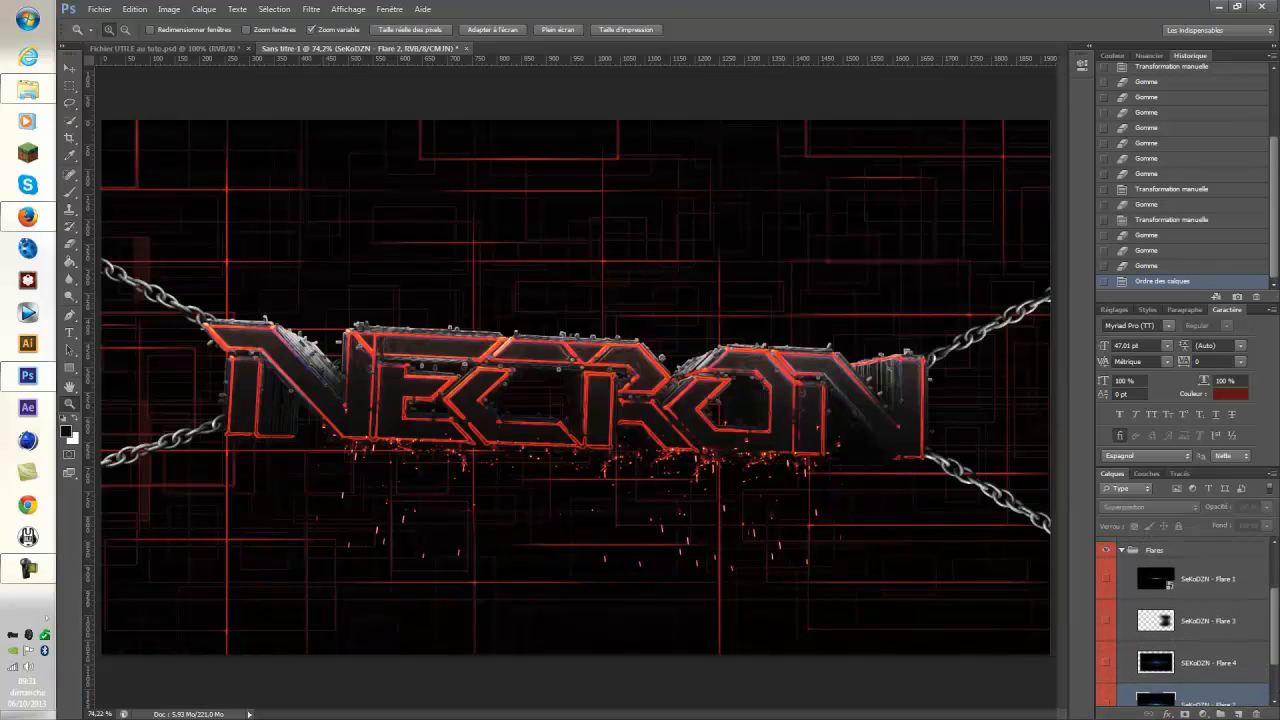
{"action": "scroll", "coordinate": [1180, 620], "scroll_direction": "up", "scroll_amount": 3}
{"action": "key", "text": "Delete"}
{"action": "key", "text": "Delete"}
{"action": "key", "text": "Delete"}
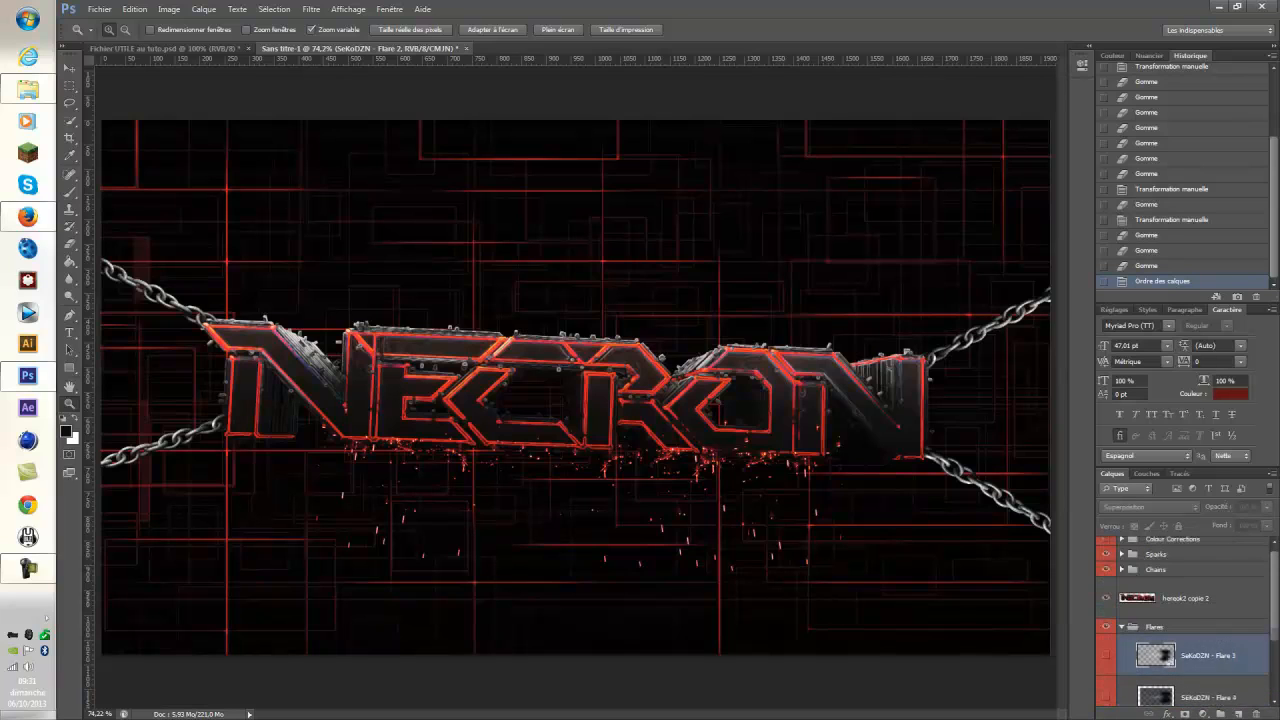
{"action": "left_click_drag", "start_coordinate": [1160, 655], "coordinate": [1160, 625]}
Rename the SeKoDZN - Flare 2 layer as Flares 1.
{"action": "double_click", "coordinate": [1250, 656]}
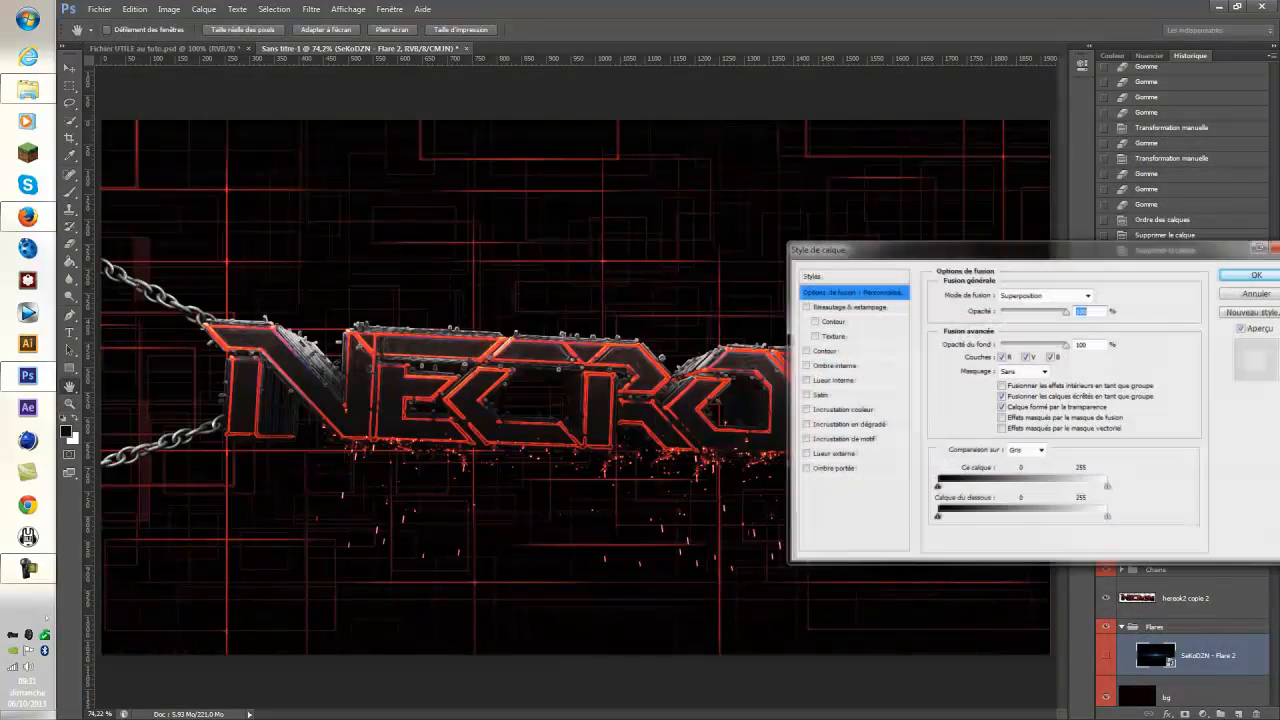
{"action": "left_click", "coordinate": [1249, 294]}
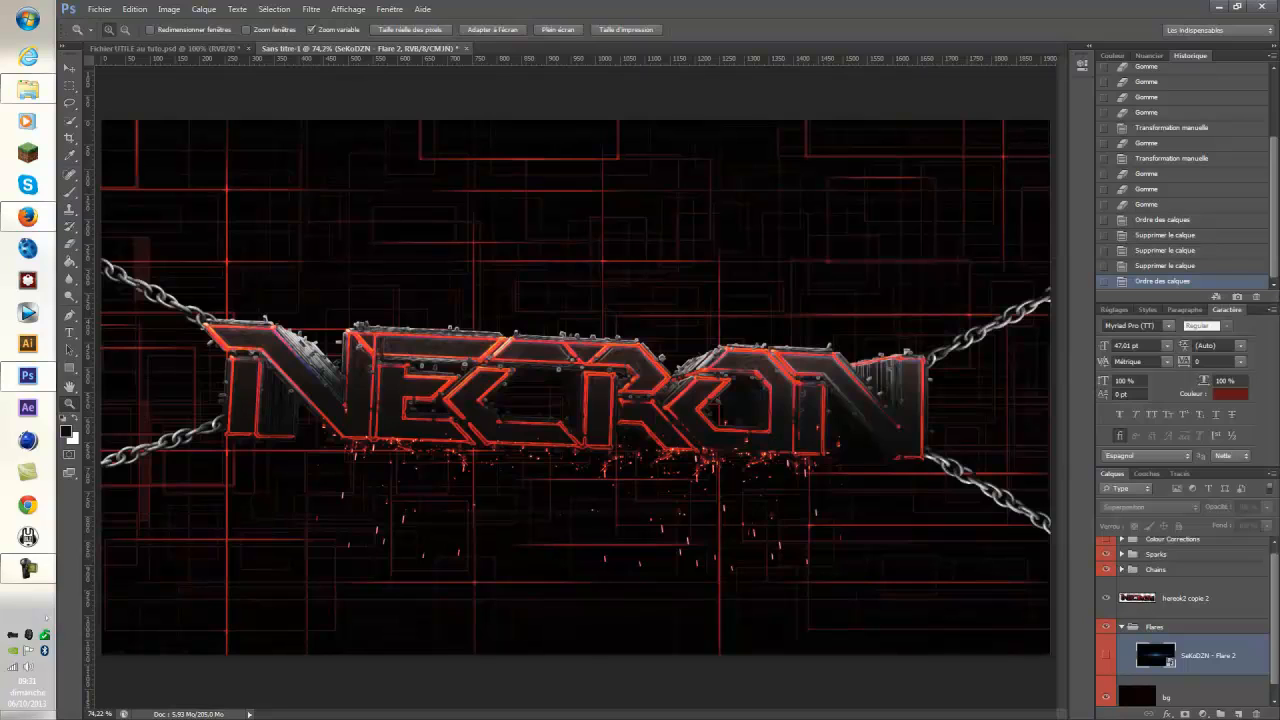
{"action": "double_click", "coordinate": [1208, 655]}
{"action": "type", "text": "Flare 1"}
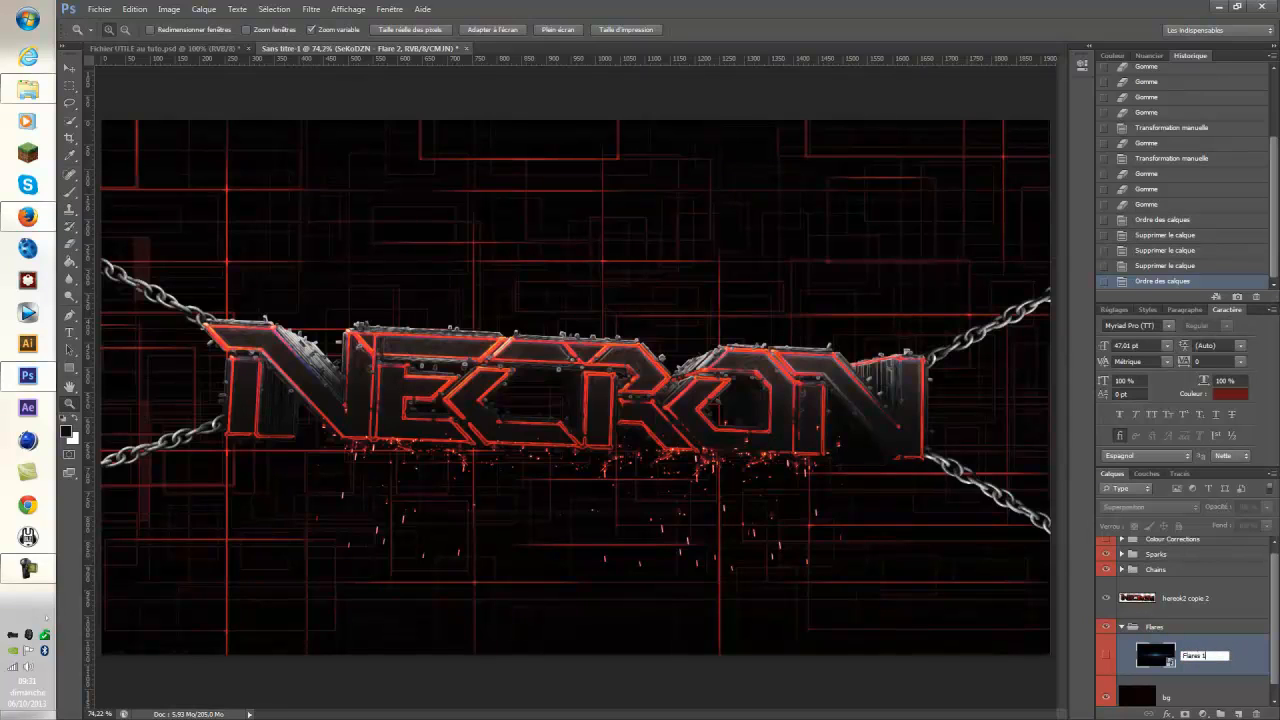
{"action": "key", "text": "Return"}
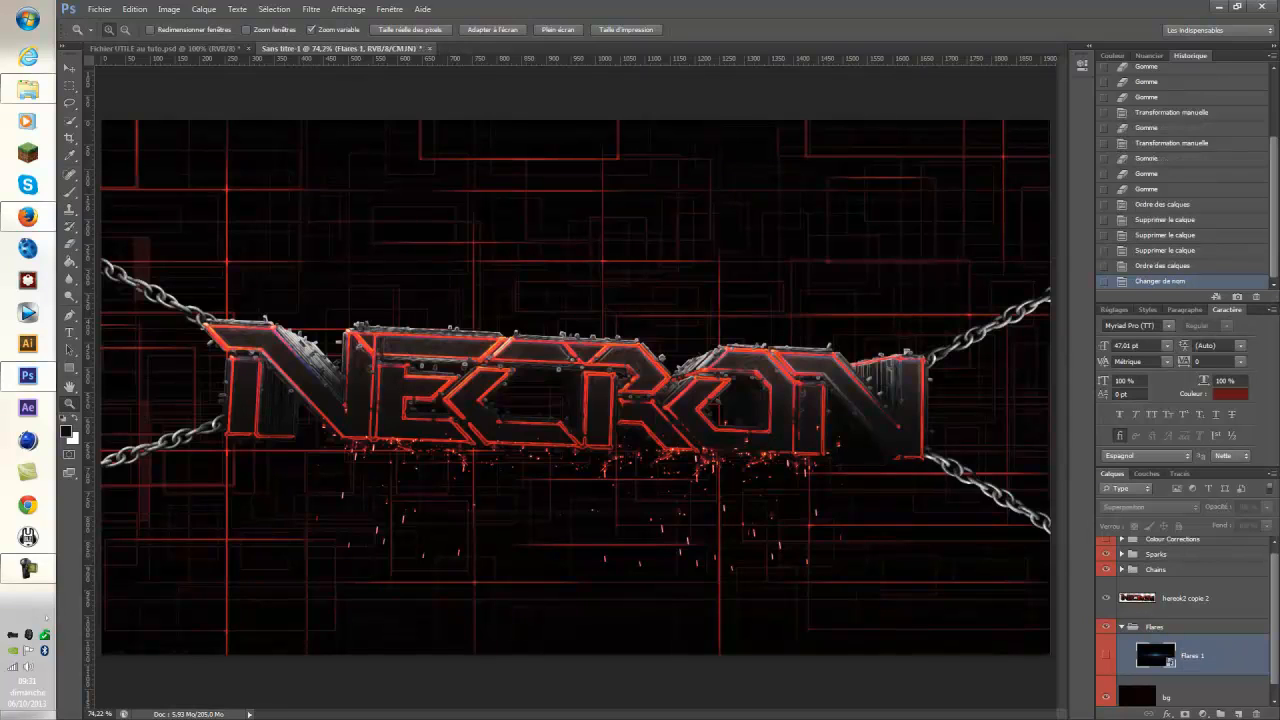
Move the Flares group above the logo layer, directly below Chains, and make the Flares 1 layer visible.
{"action": "left_click", "coordinate": [1122, 627]}
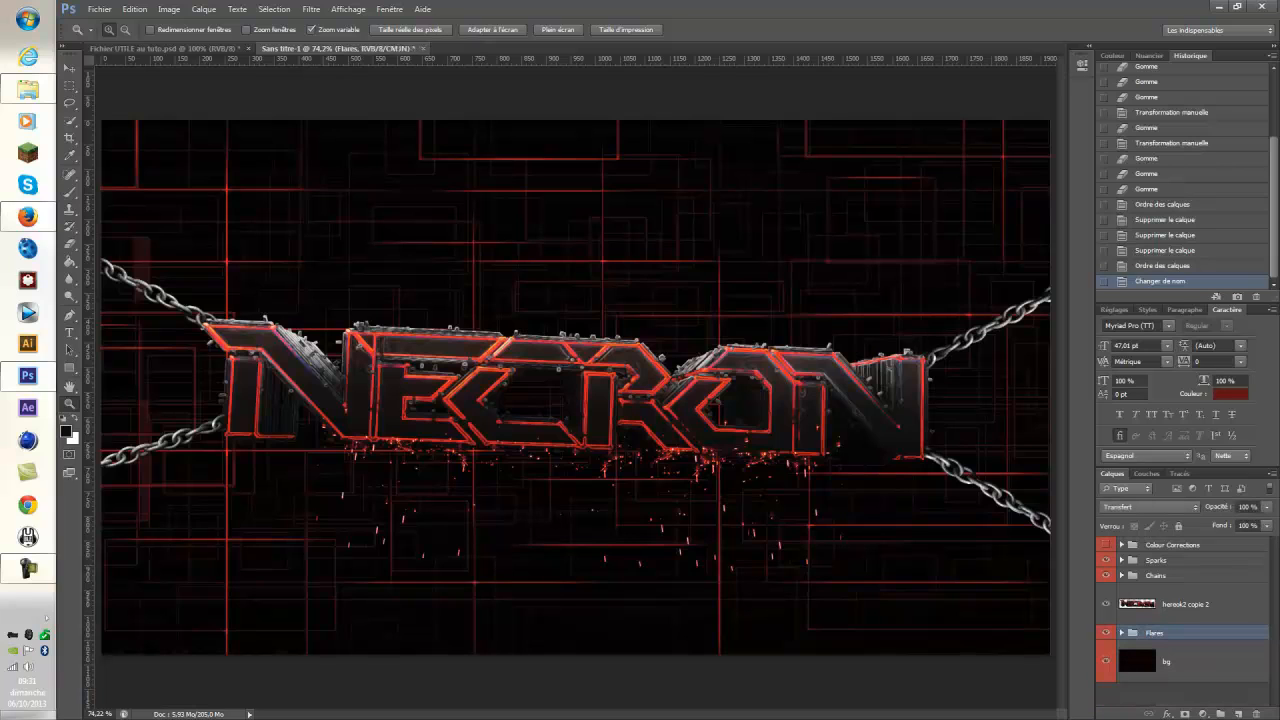
{"action": "left_click_drag", "start_coordinate": [1156, 632], "coordinate": [1156, 590]}
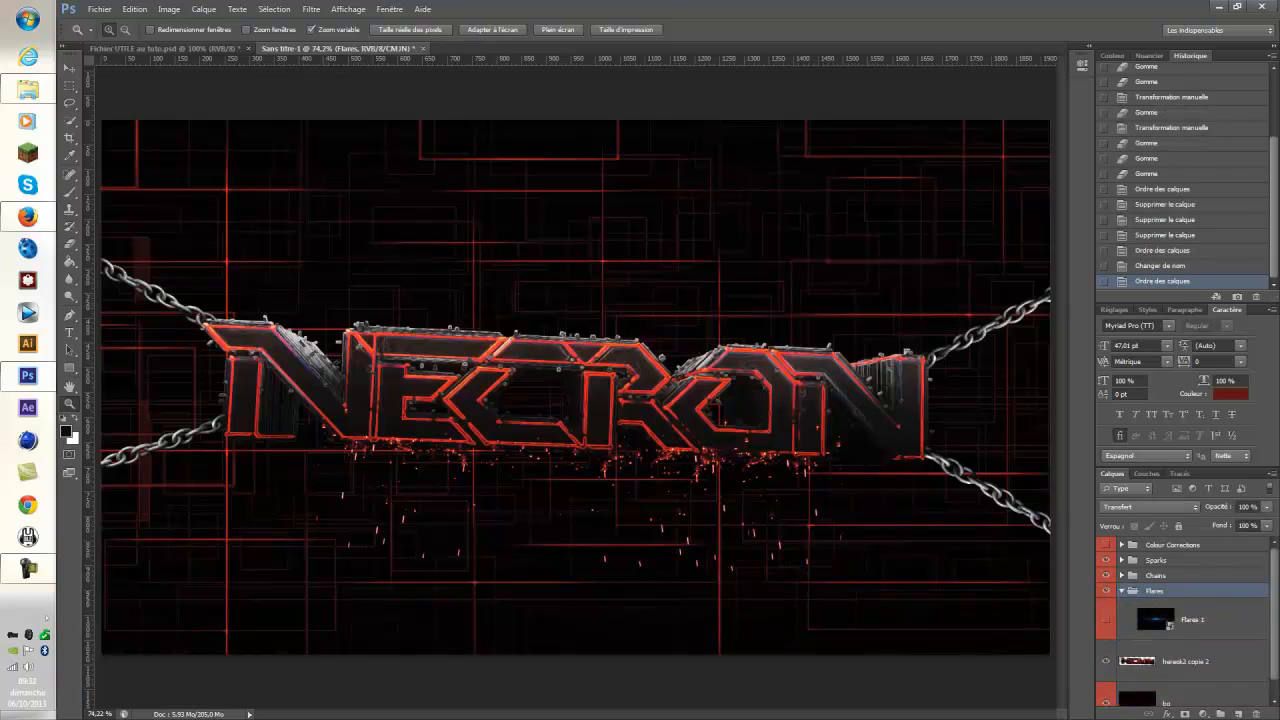
{"action": "left_click", "coordinate": [1105, 620]}
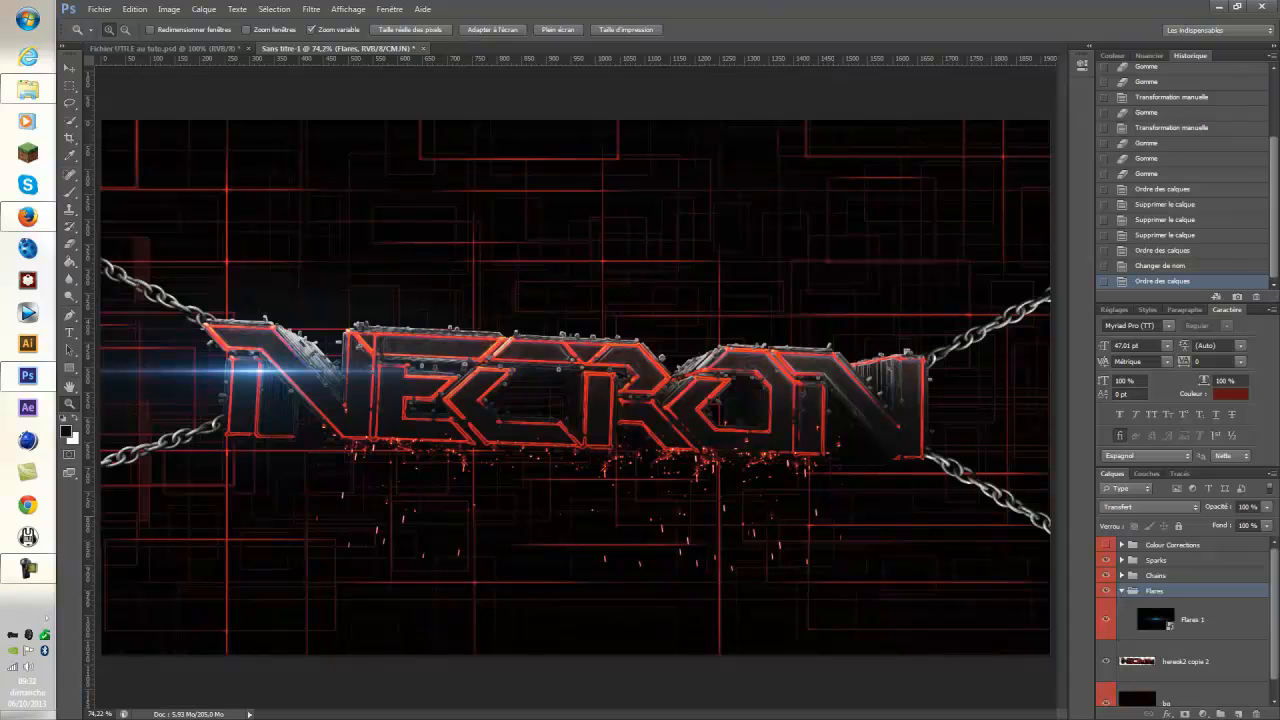
Move the blue flare from the first N to the middle of the C in the NECRON lettering.
{"action": "key", "text": "ctrl+t"}
{"action": "left_click_drag", "start_coordinate": [385, 405], "coordinate": [634, 417]}
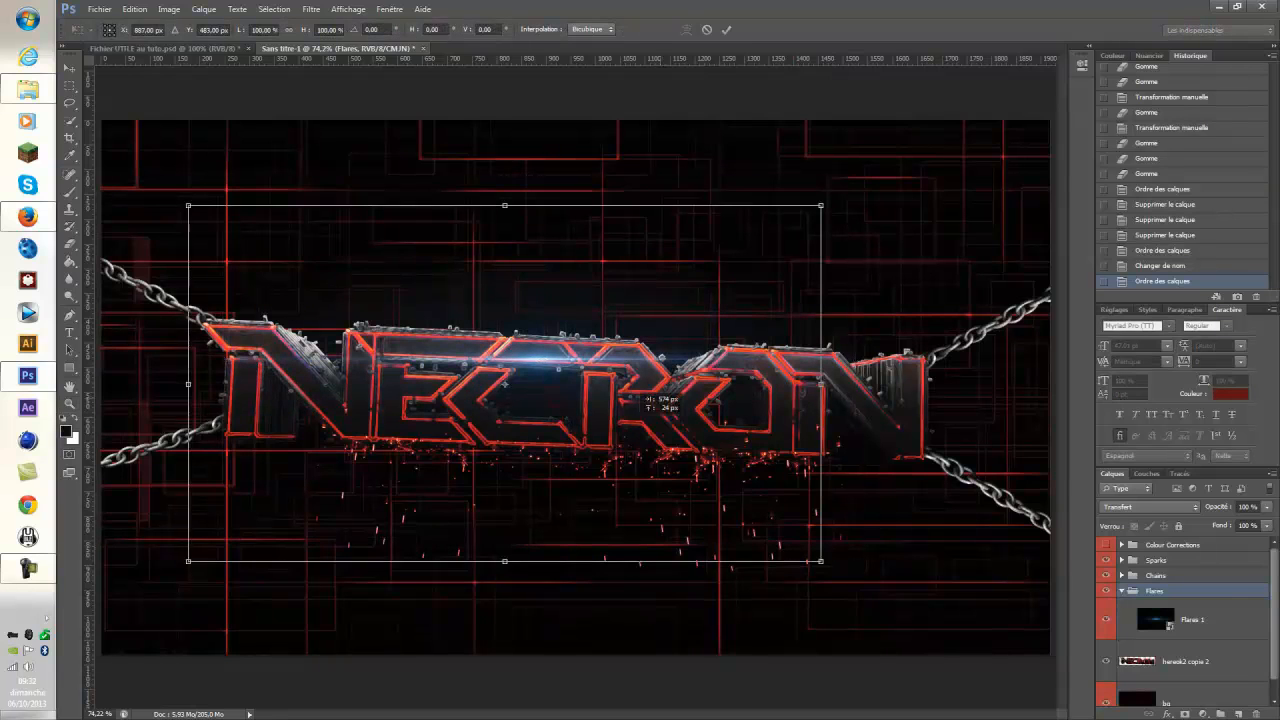
{"action": "key", "text": "Return"}
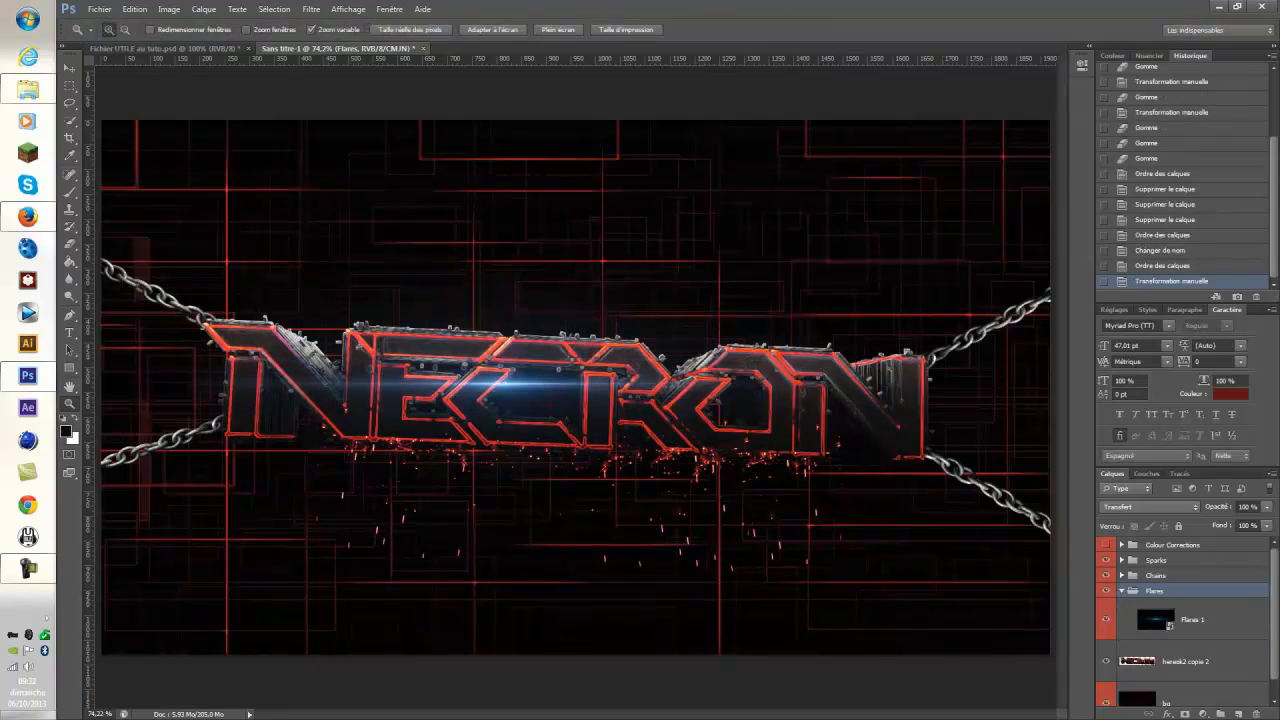
Rasterize the Flares 1 layer and recolour it red using Hue/Saturation with hue +140 and saturation +100.
{"action": "right_click", "coordinate": [1196, 614]}
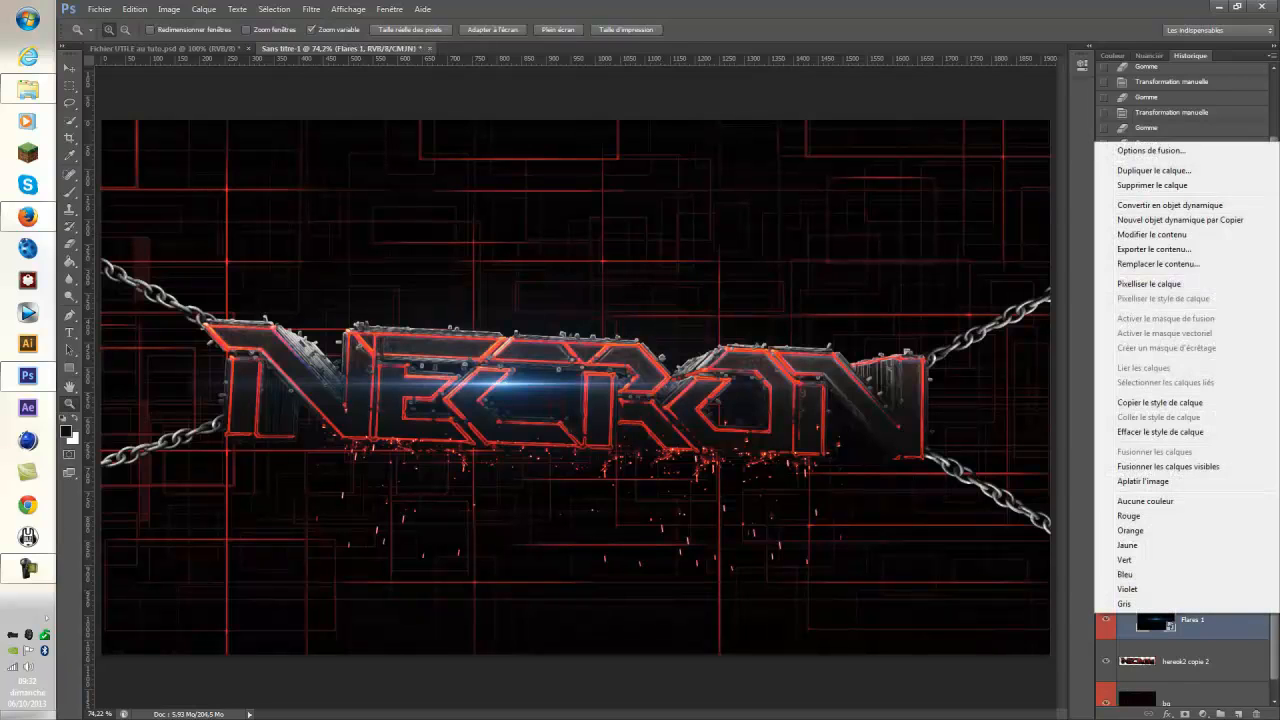
{"action": "left_click", "coordinate": [1149, 284]}
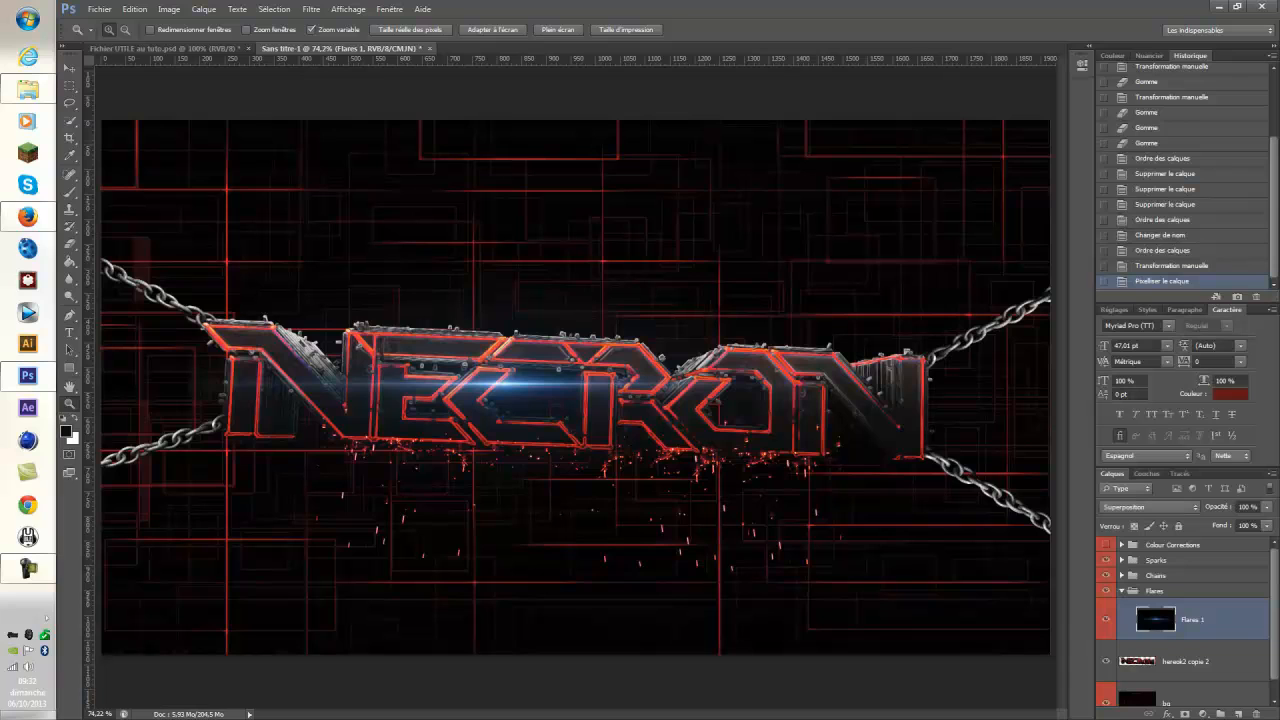
{"action": "left_click", "coordinate": [169, 9]}
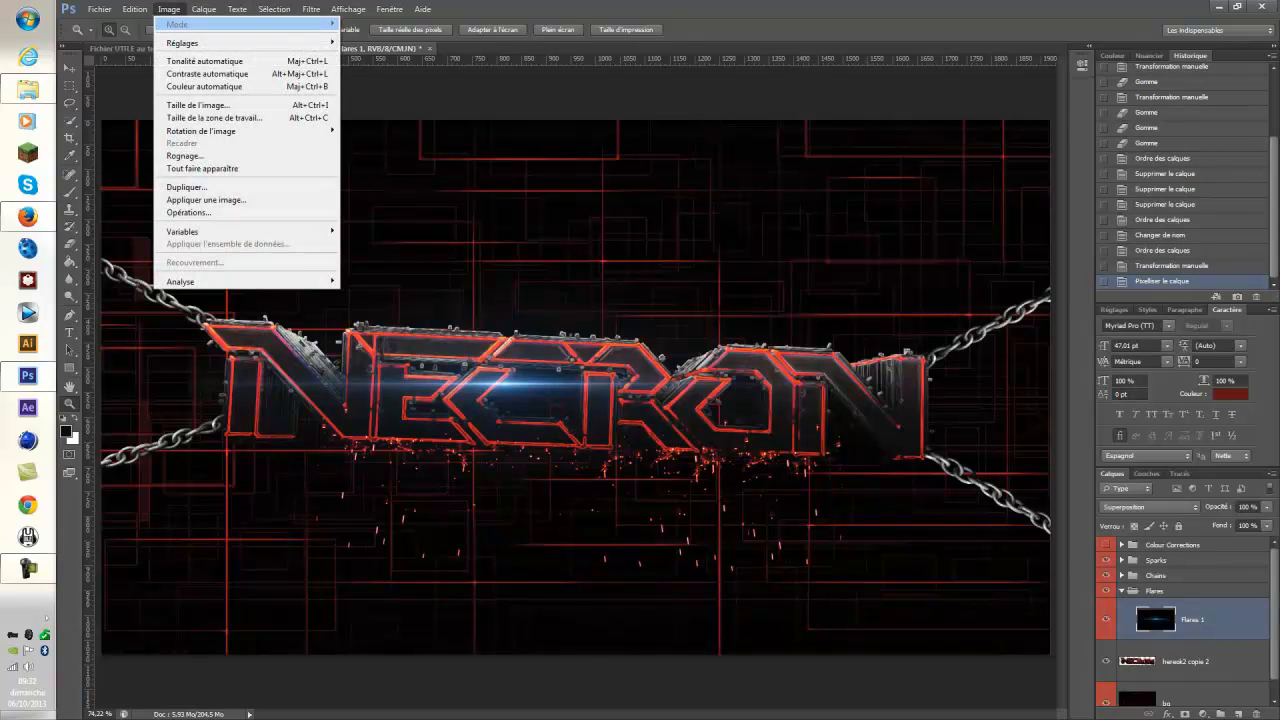
{"action": "mouse_move", "coordinate": [240, 43]}
{"action": "left_click", "coordinate": [385, 112]}
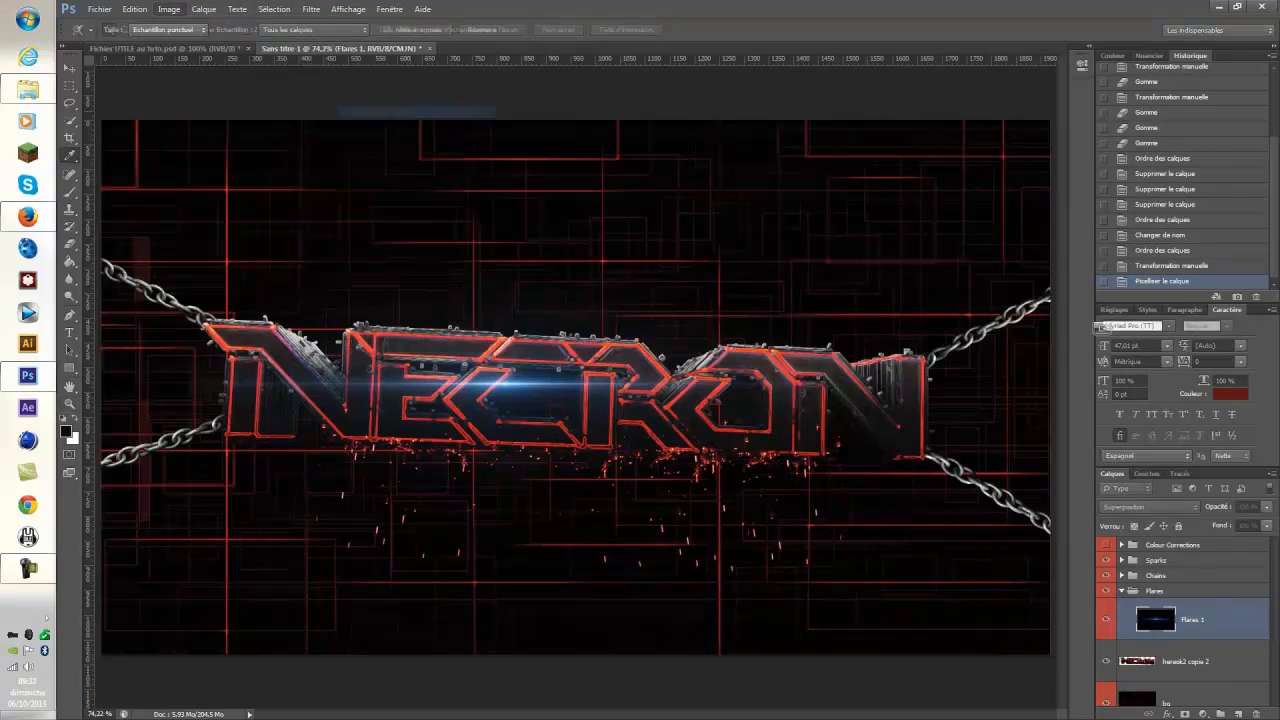
{"action": "left_click_drag", "start_coordinate": [939, 421], "coordinate": [988, 421]}
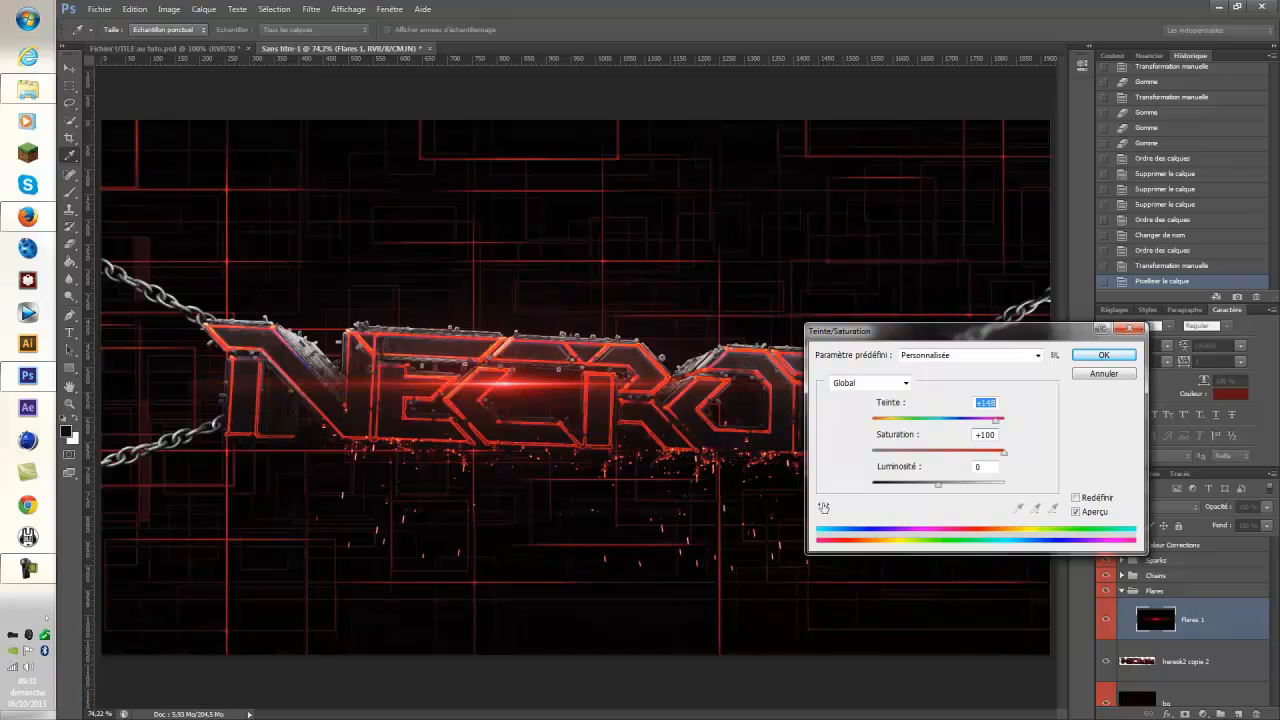
{"action": "left_click_drag", "start_coordinate": [997, 421], "coordinate": [993, 421]}
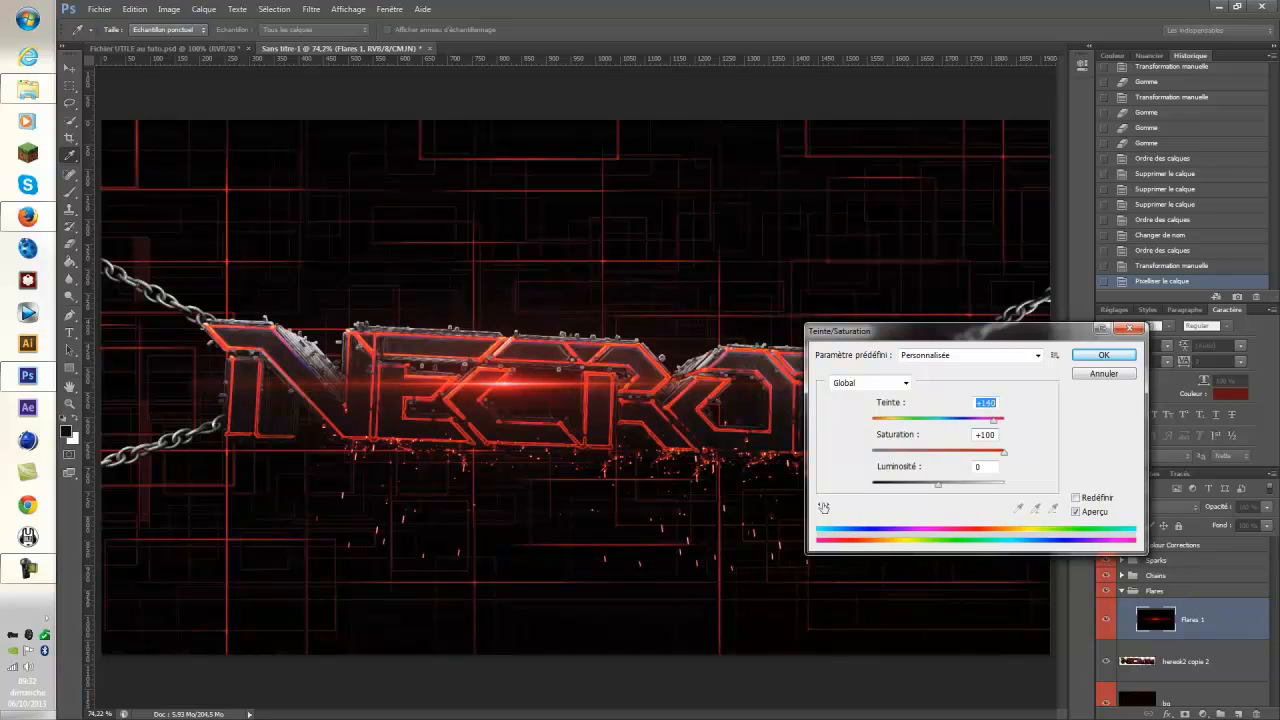
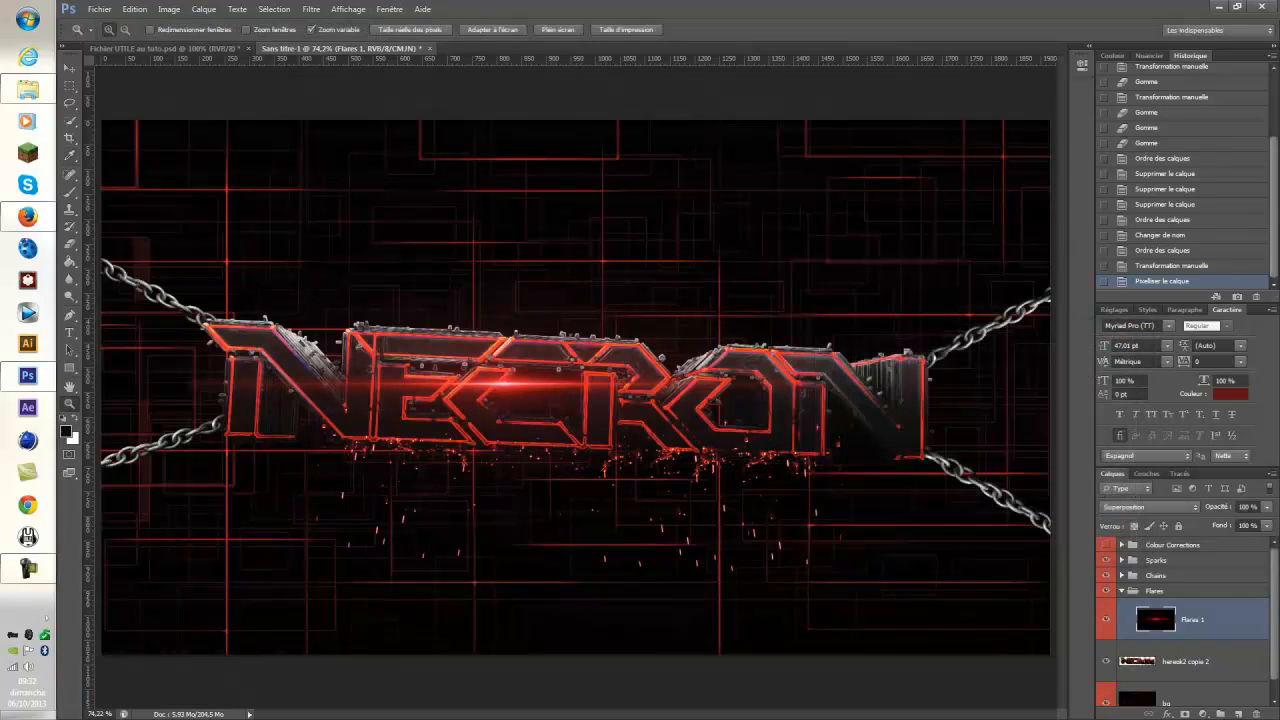
{"action": "key", "text": "Return"}
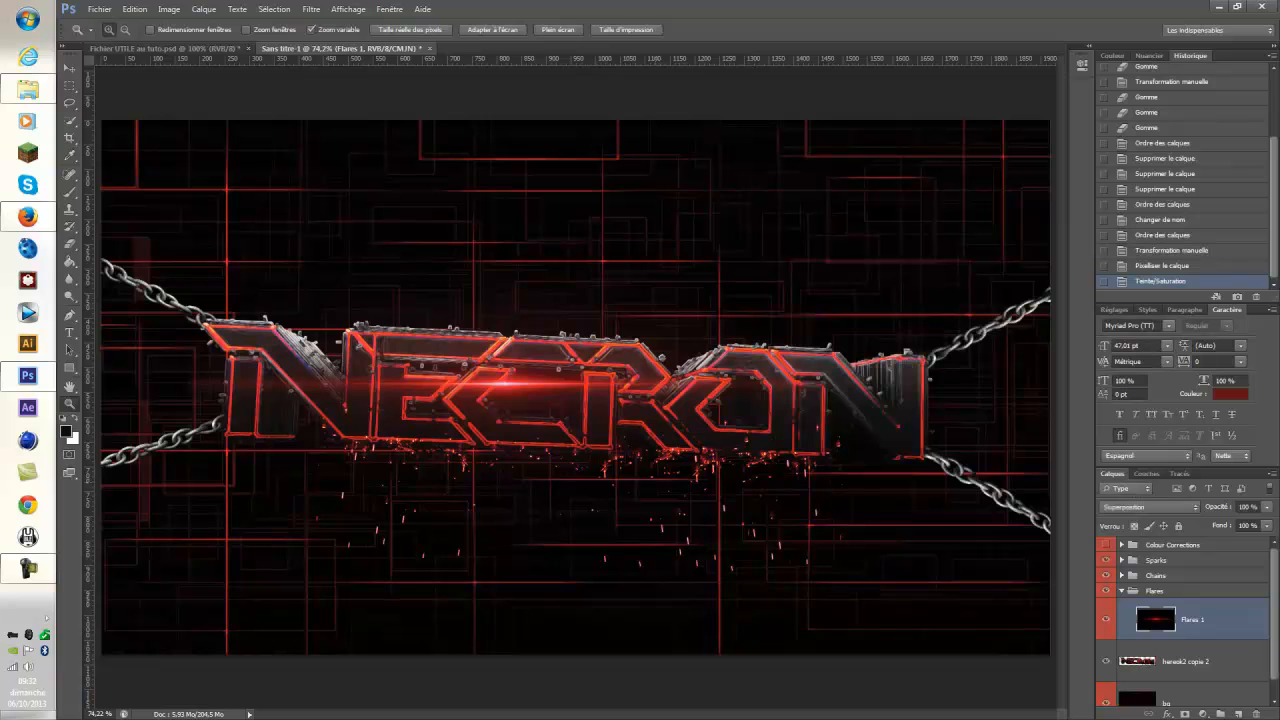
Rotate the red flare and move it so it runs along the diagonal stroke of the first N.
{"action": "key", "text": "ctrl+t"}
{"action": "left_click_drag", "start_coordinate": [850, 440], "coordinate": [250, 300]}
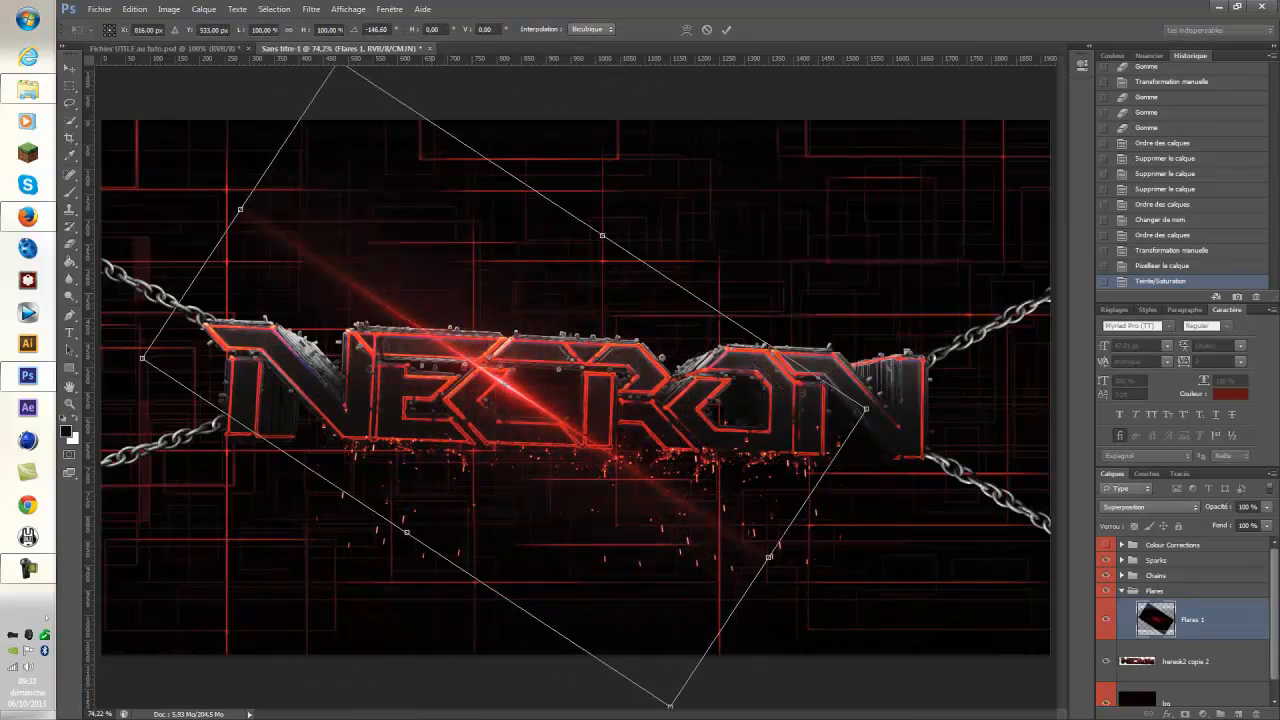
{"action": "left_click_drag", "start_coordinate": [892, 482], "coordinate": [886, 502]}
{"action": "left_click_drag", "start_coordinate": [502, 460], "coordinate": [225, 447]}
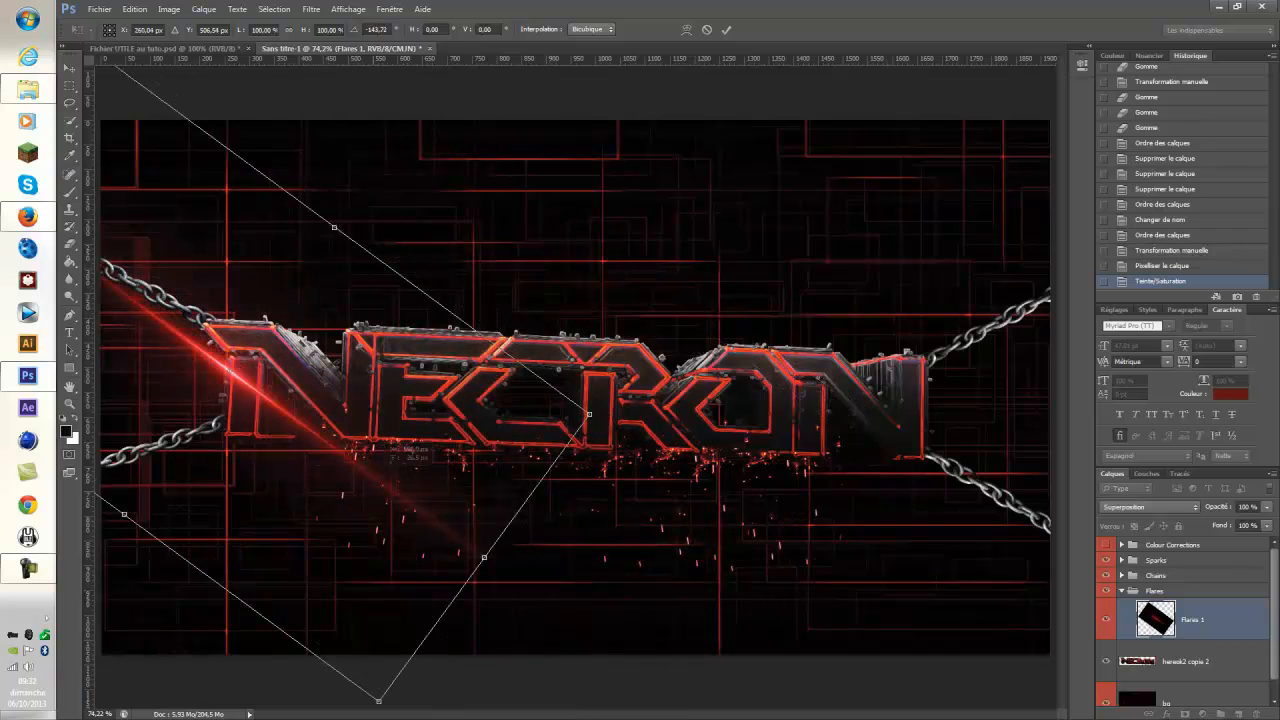
{"action": "left_click_drag", "start_coordinate": [643, 497], "coordinate": [608, 580]}
{"action": "left_click_drag", "start_coordinate": [443, 451], "coordinate": [499, 459]}
{"action": "left_click_drag", "start_coordinate": [680, 559], "coordinate": [688, 543]}
{"action": "left_click_drag", "start_coordinate": [511, 475], "coordinate": [520, 484]}
{"action": "key", "text": "Return"}
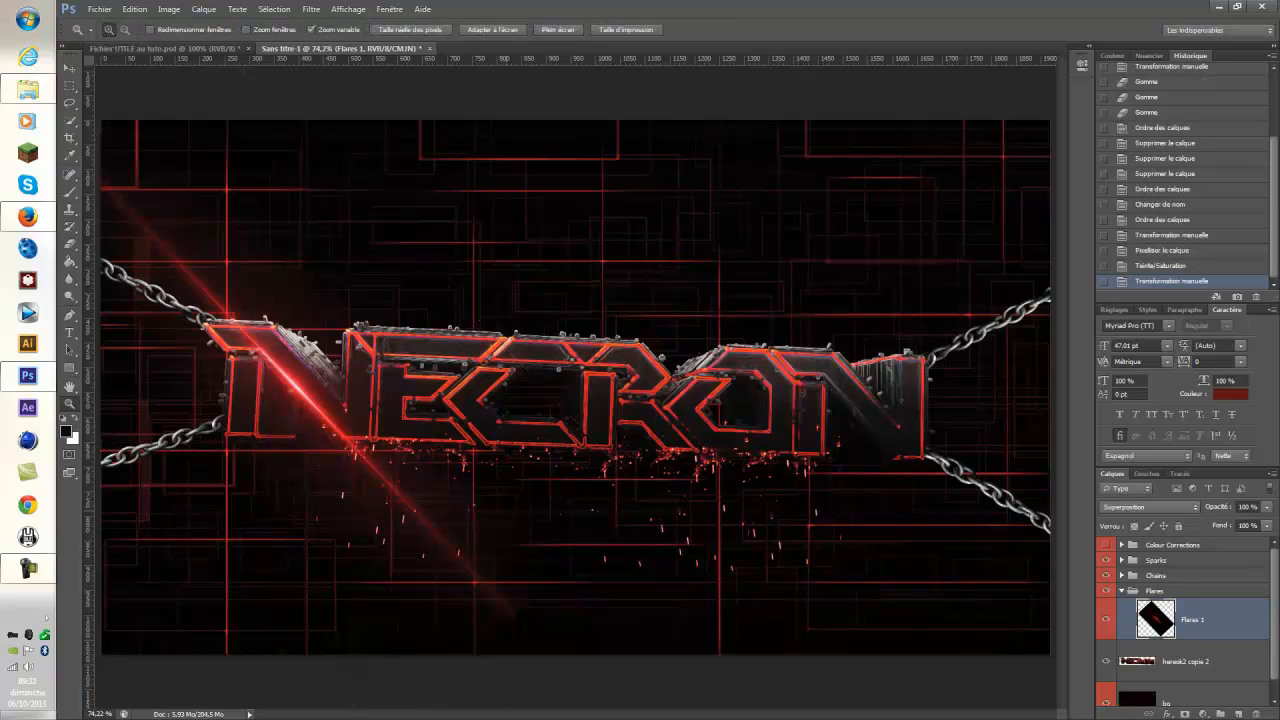
Duplicate the Flares 1 layer, hide the copy and select the Eraser tool.
{"action": "key", "text": "ctrl+j"}
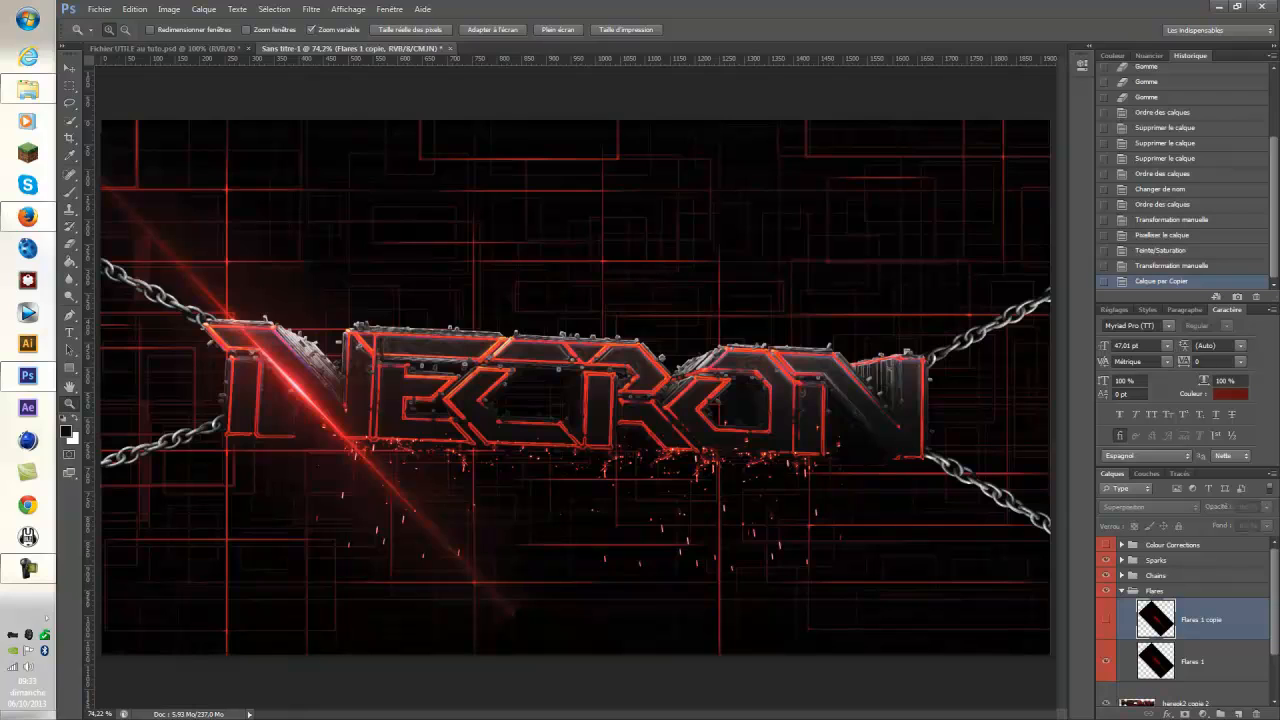
{"action": "left_click", "coordinate": [70, 244]}
{"action": "left_click", "coordinate": [124, 30]}
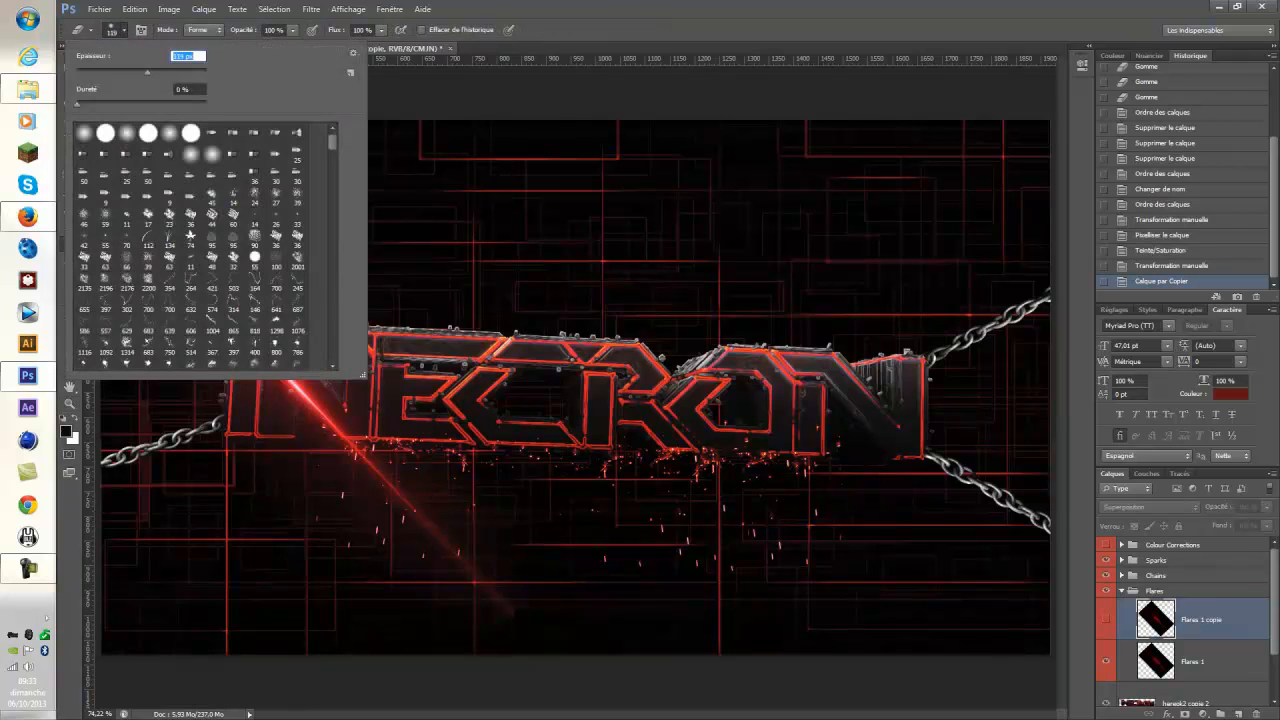
{"action": "left_click", "coordinate": [460, 450]}
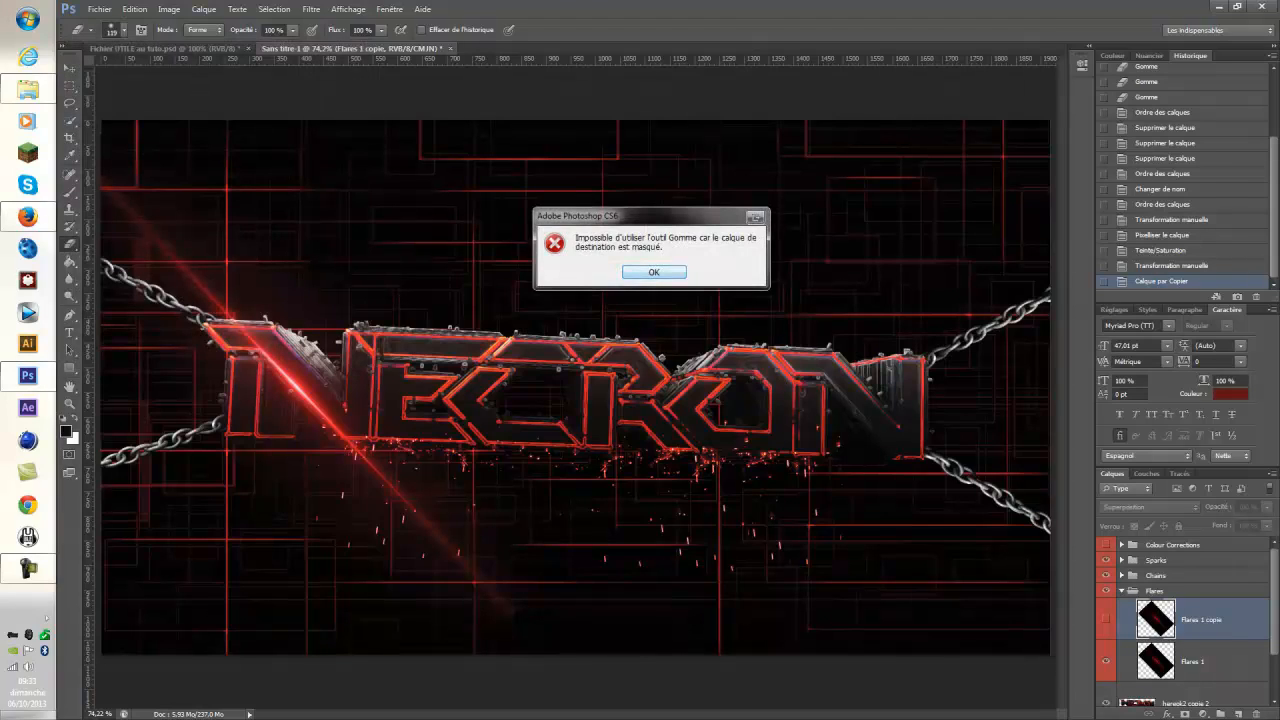
{"action": "left_click", "coordinate": [654, 272]}
{"action": "left_click", "coordinate": [560, 380]}
{"action": "left_click", "coordinate": [654, 272]}
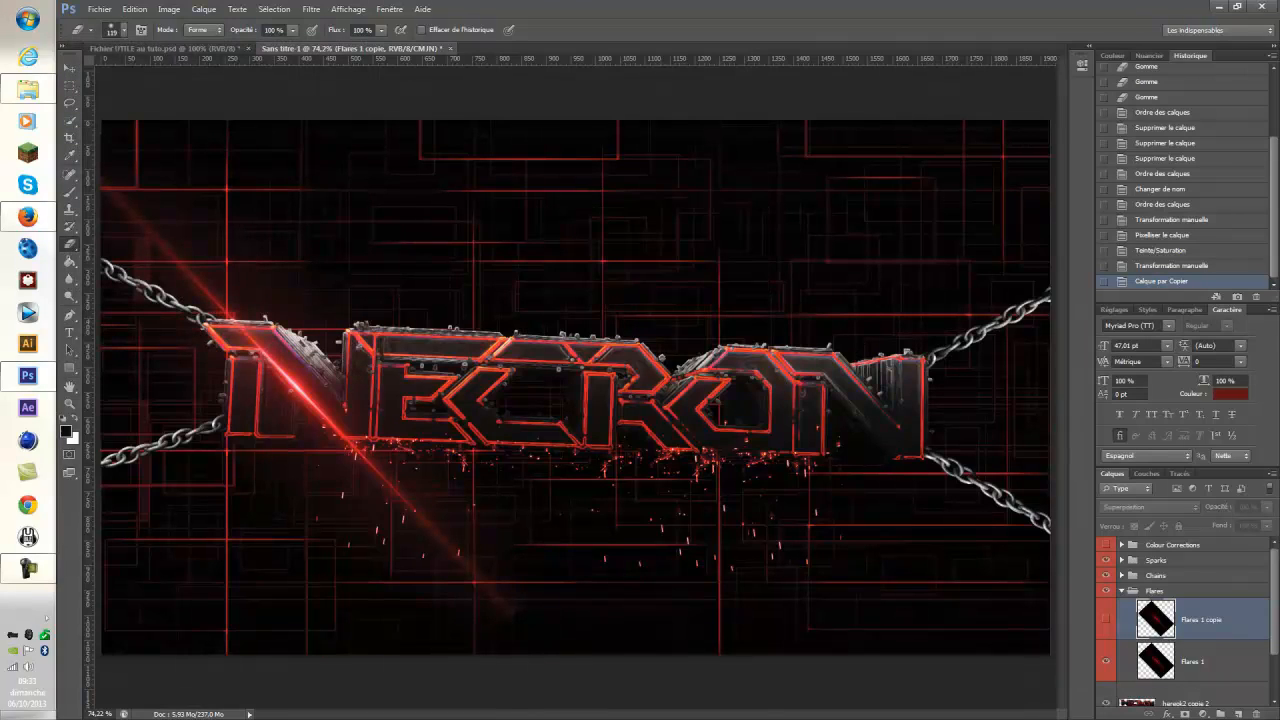
Erase both ends of the flare on the Flares 1 layer that extend beyond the first N's diagonal stroke.
{"action": "left_click", "coordinate": [1193, 661]}
{"action": "left_click", "coordinate": [418, 515]}
{"action": "left_click_drag", "start_coordinate": [462, 556], "coordinate": [434, 546]}
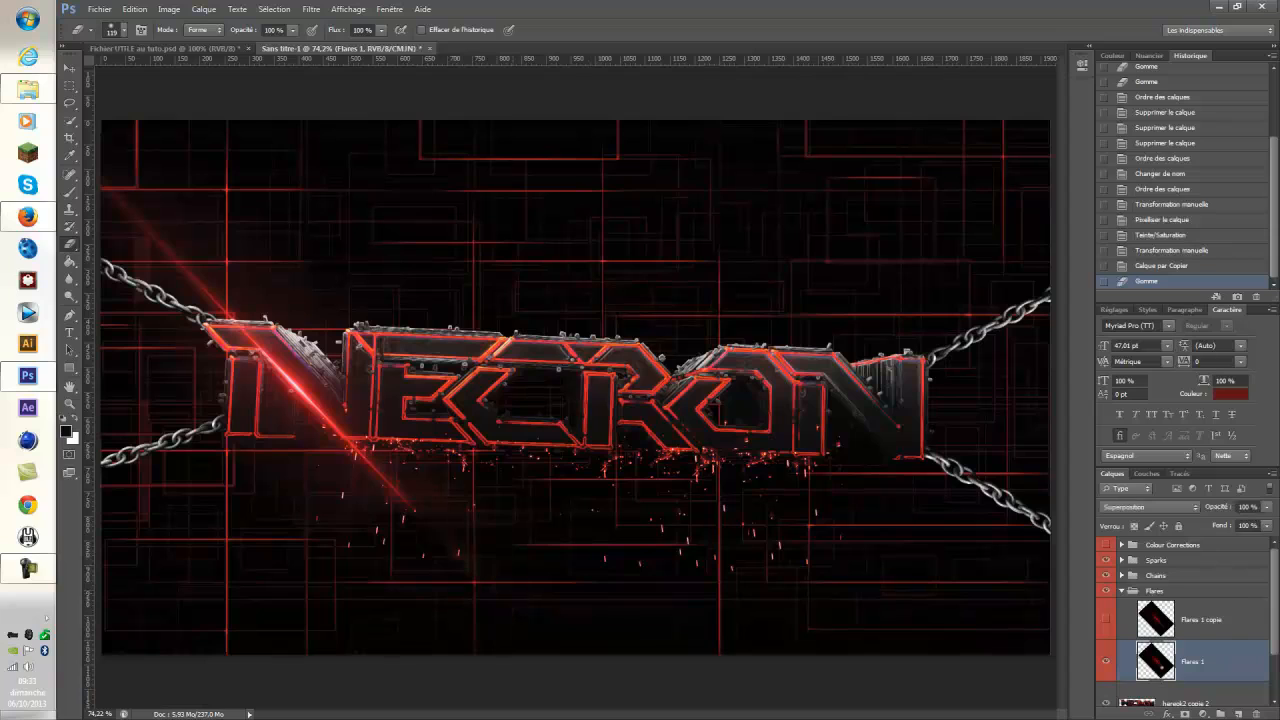
{"action": "left_click_drag", "start_coordinate": [403, 500], "coordinate": [352, 456]}
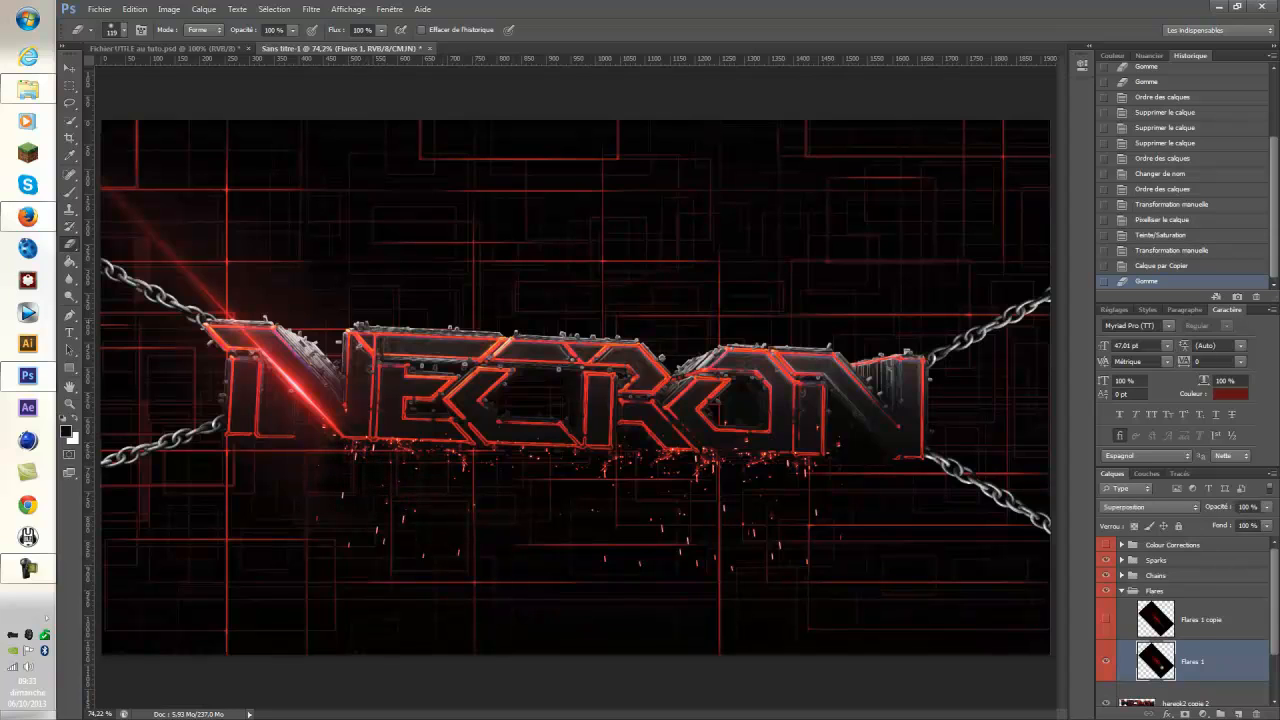
{"action": "mouse_move", "coordinate": [320, 340]}
{"action": "left_mouse_down"}
{"action": "mouse_move", "coordinate": [150, 225]}
{"action": "mouse_move", "coordinate": [195, 285]}
{"action": "left_mouse_up"}
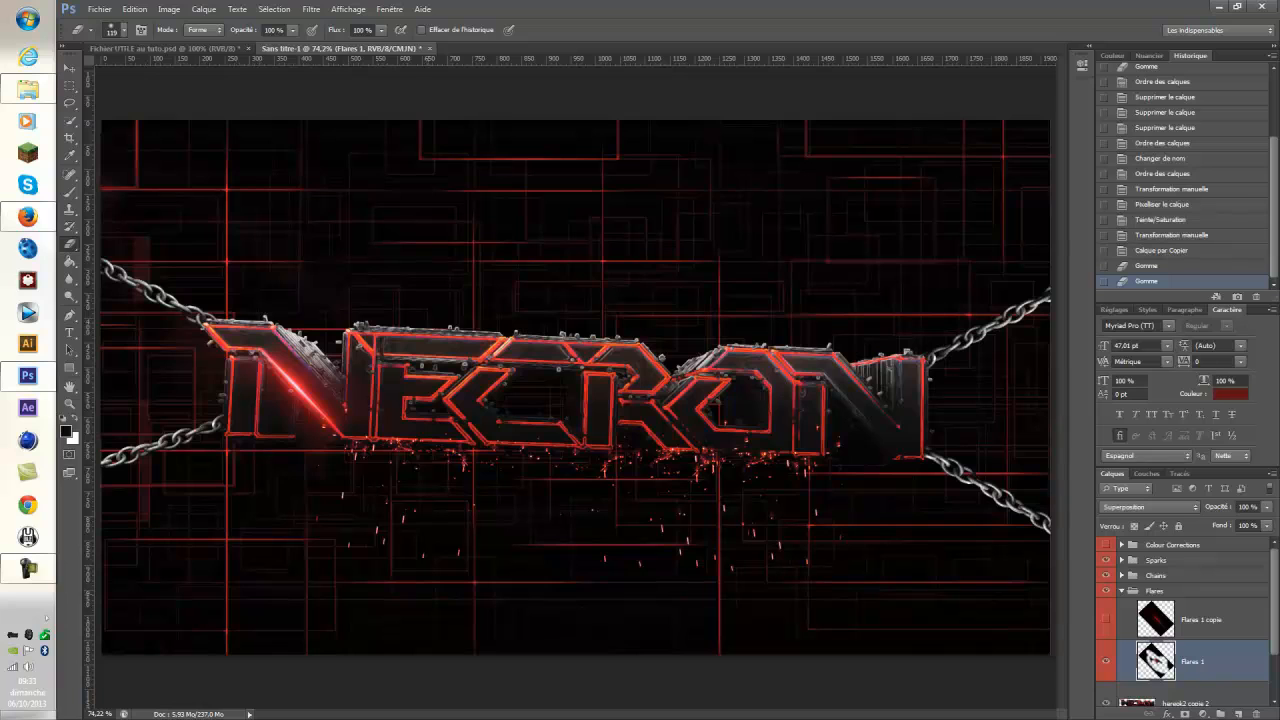
Duplicate the trimmed flare, rotate the copy upright and place it on the vertical line at the E's left edge.
{"action": "key", "text": "ctrl+j"}
{"action": "key", "text": "ctrl+t"}
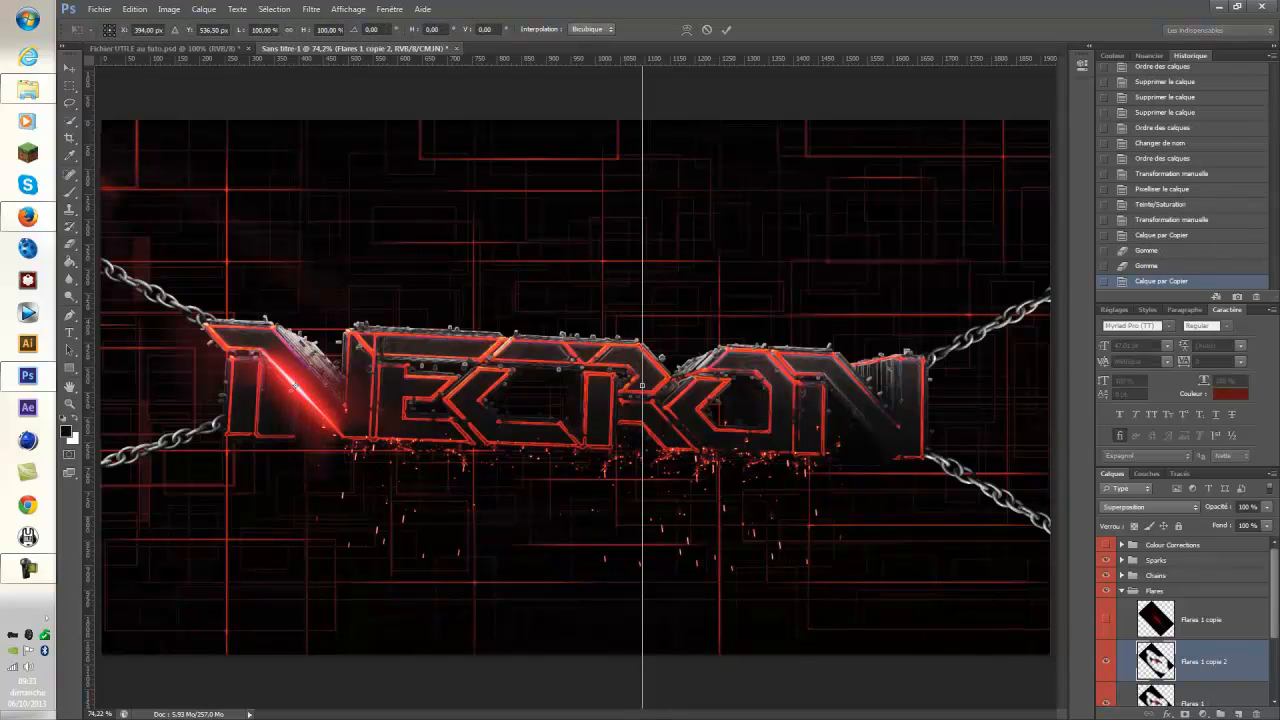
{"action": "left_click_drag", "start_coordinate": [790, 665], "coordinate": [612, 688]}
{"action": "left_click_drag", "start_coordinate": [440, 542], "coordinate": [520, 529]}
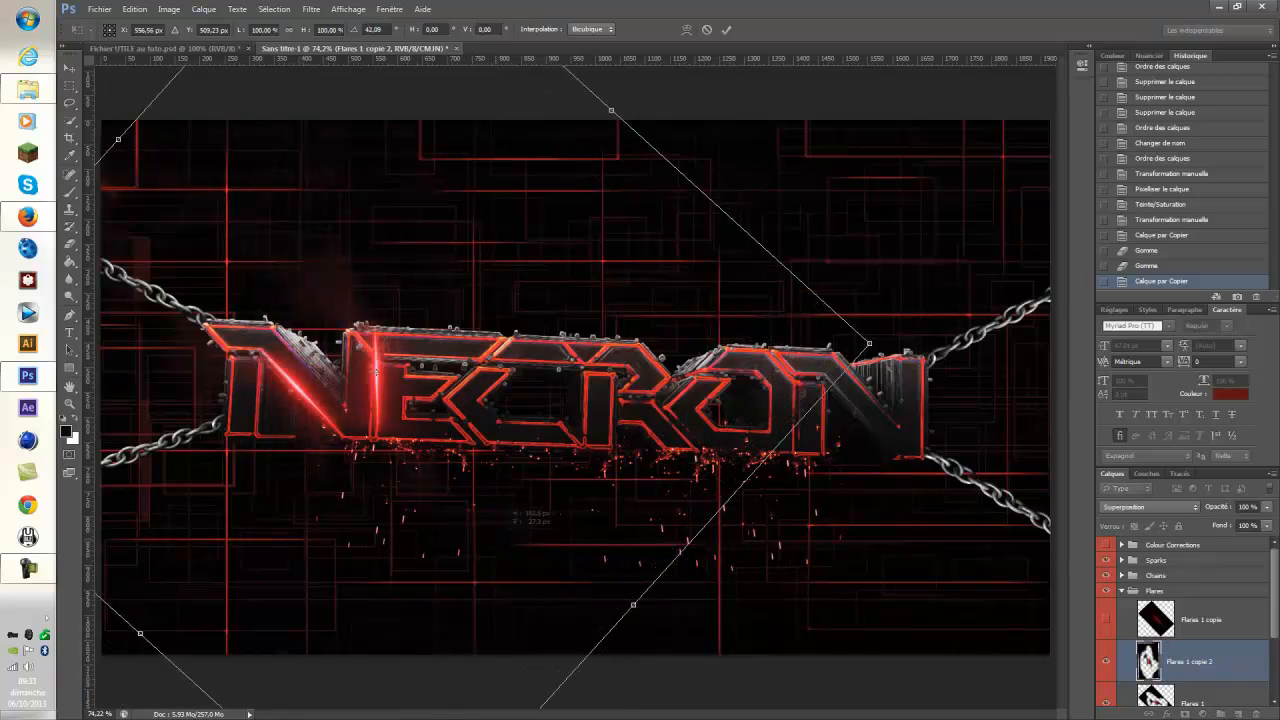
{"action": "left_click_drag", "start_coordinate": [735, 601], "coordinate": [742, 616]}
{"action": "left_click_drag", "start_coordinate": [547, 508], "coordinate": [549, 522]}
{"action": "key", "text": "Return"}
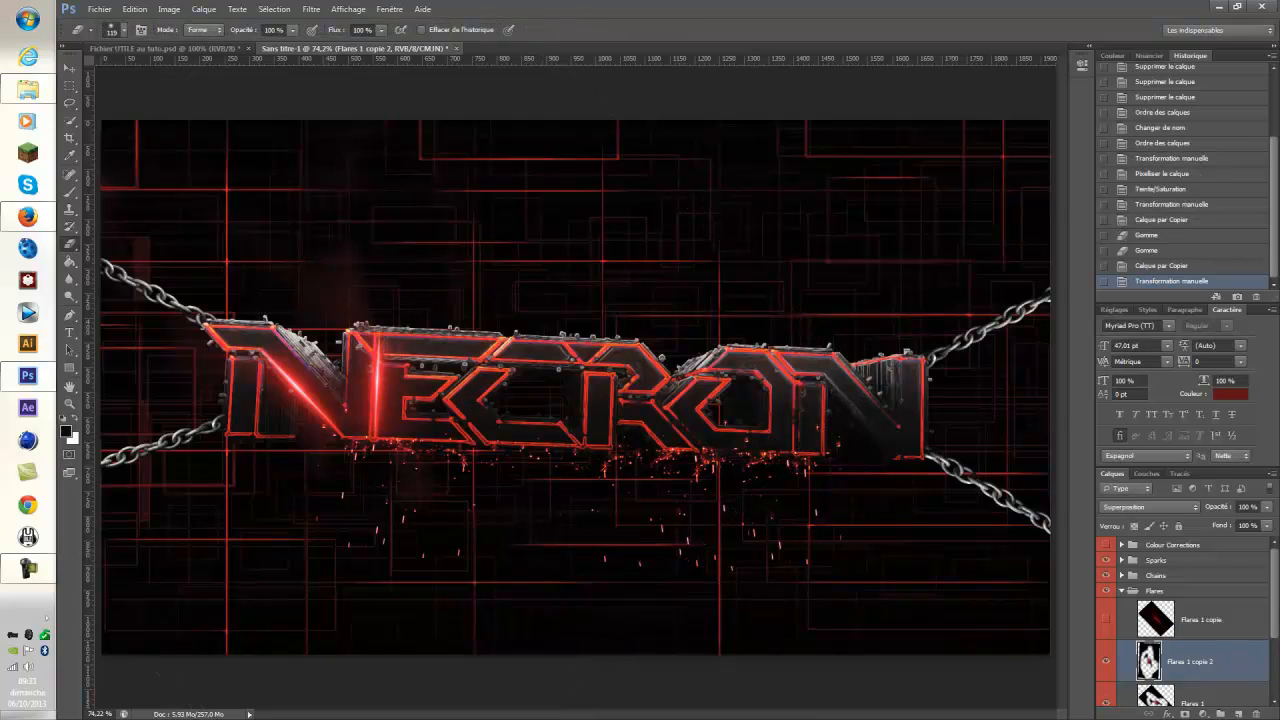
Fine-tune the transform of the upright flare copy along the E's left edge in a close-up view.
{"action": "key", "text": "z"}
{"action": "left_click_drag", "start_coordinate": [384, 362], "coordinate": [376, 364]}
{"action": "key", "text": "ctrl+t"}
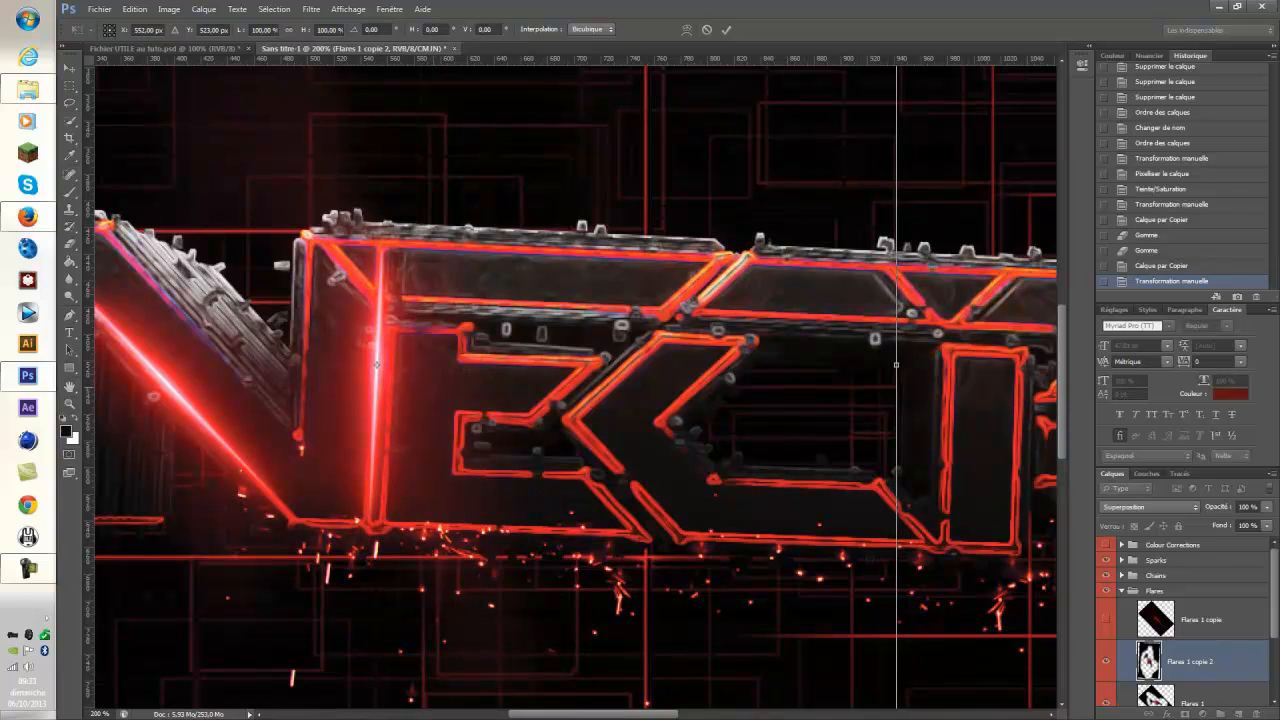
{"action": "key", "text": "Return"}
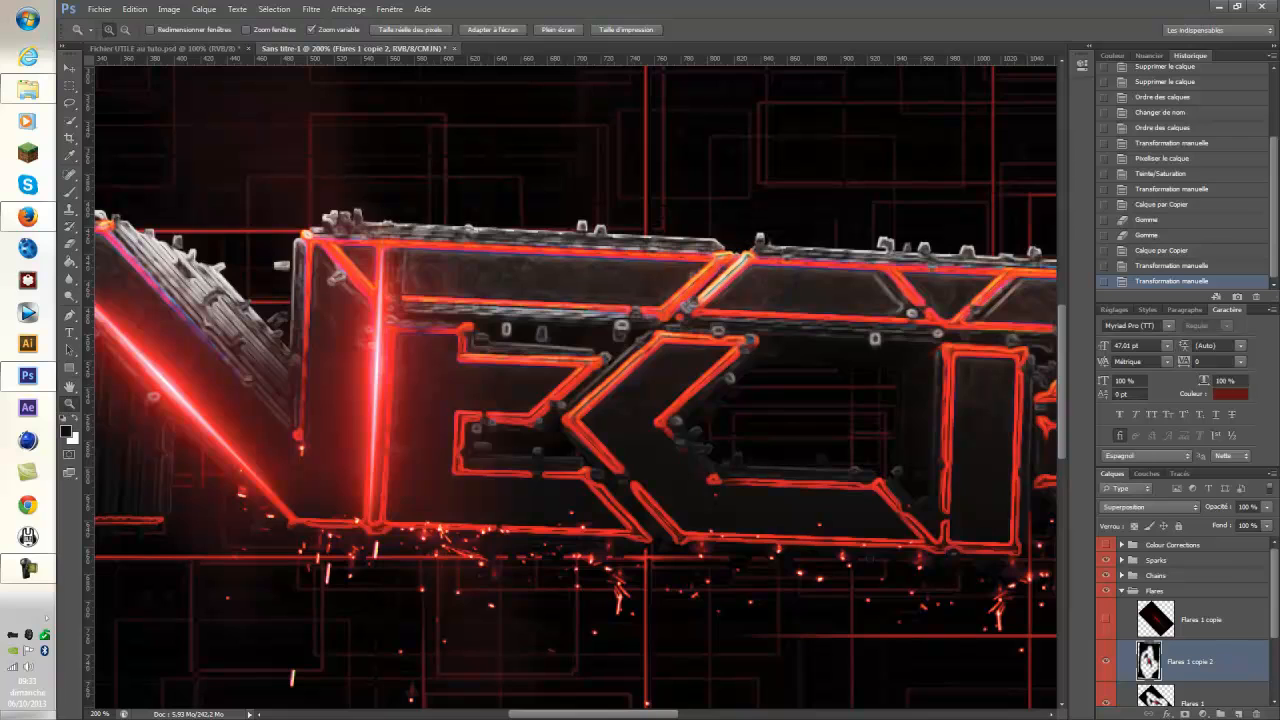
{"action": "left_click", "coordinate": [492, 29]}
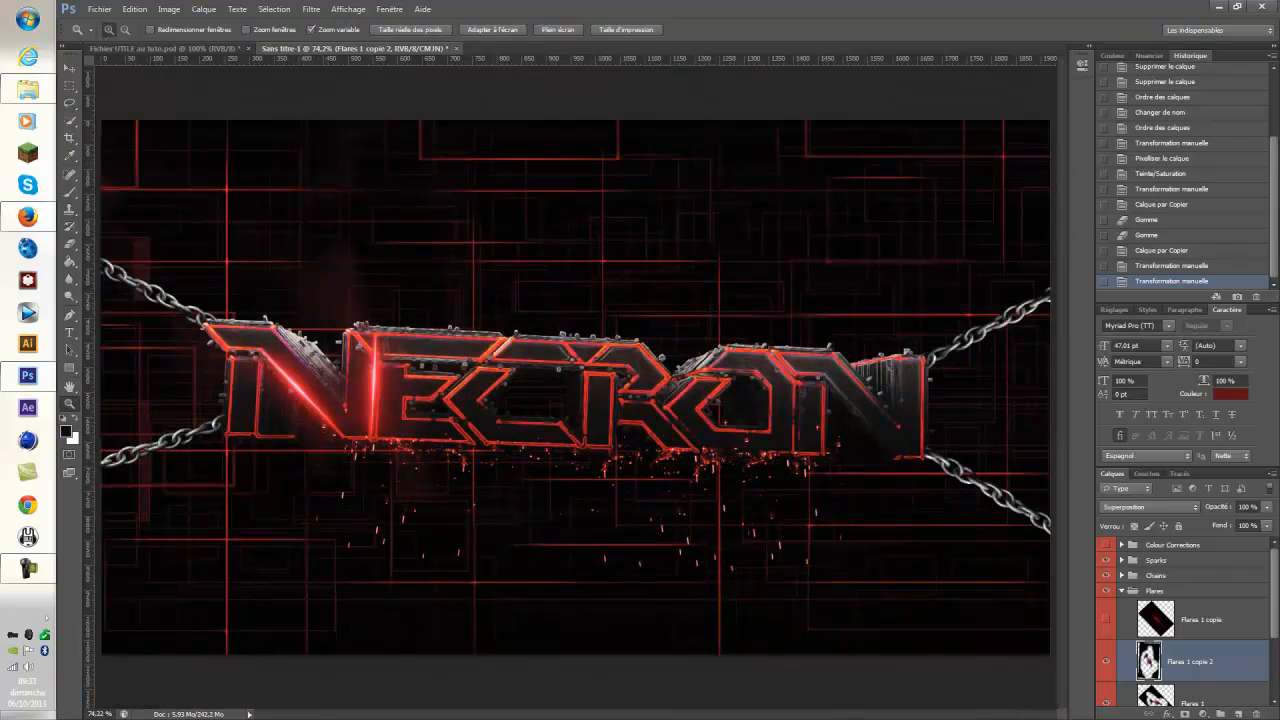
Delete the hidden Flares 1 copie layer.
{"action": "left_click", "coordinate": [1202, 620]}
{"action": "left_click", "coordinate": [1202, 661]}
{"action": "left_click", "coordinate": [1202, 620]}
{"action": "key", "text": "Delete"}
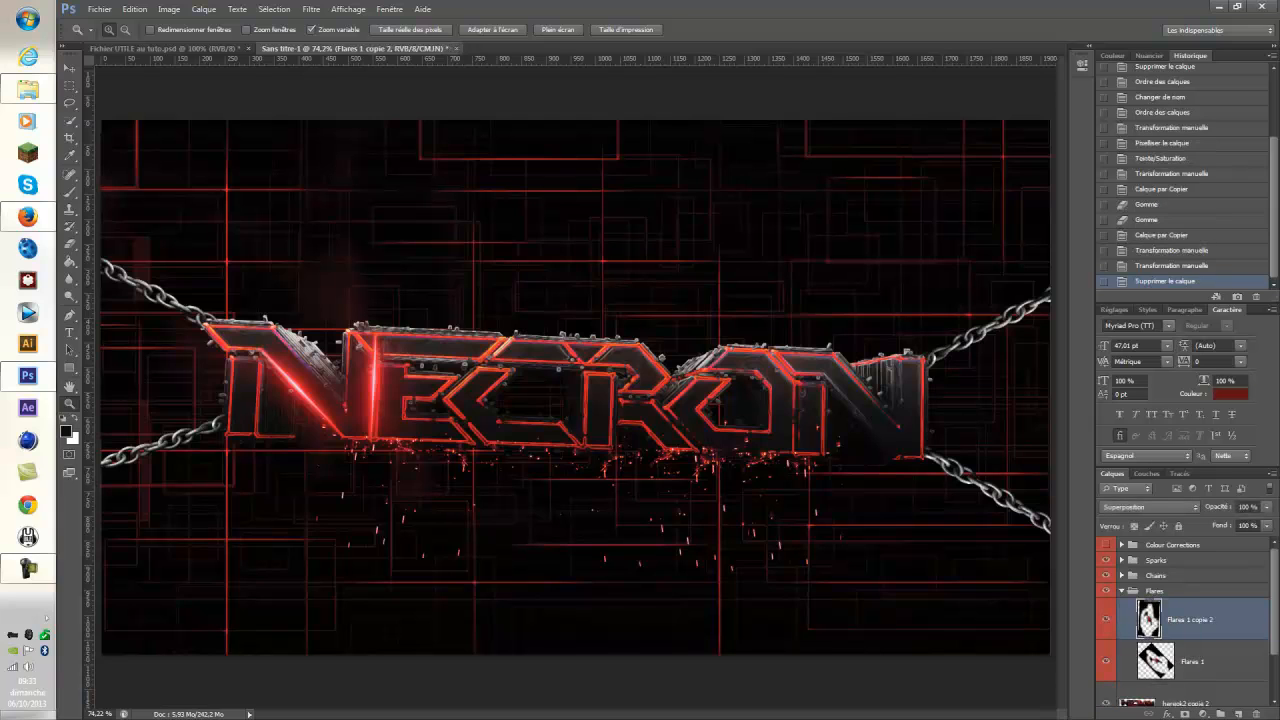
Duplicate the Flares 1 copie 2 layer, rotate it about 45°, scale it to 62.25% and place it on the diagonal between E and C.
{"action": "key", "text": "ctrl+j"}
{"action": "key", "text": "ctrl+t"}
{"action": "left_click_drag", "start_coordinate": [640, 500], "coordinate": [528, 485]}
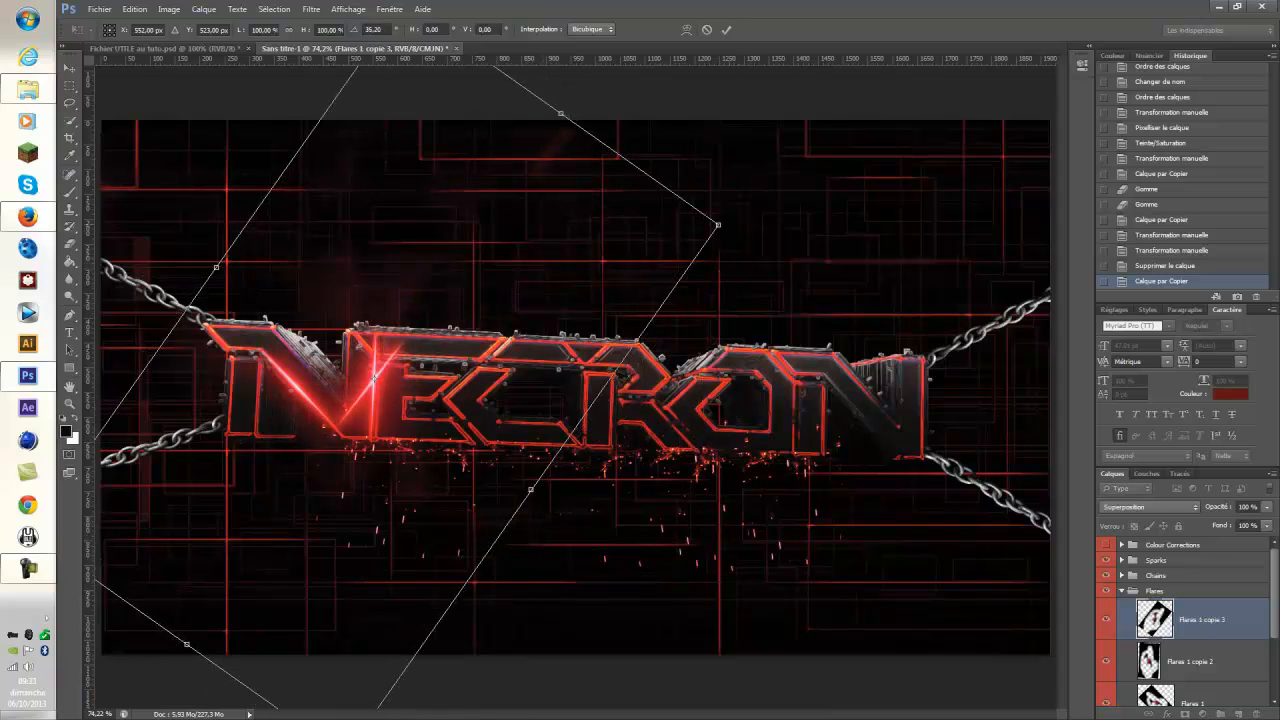
{"action": "left_click_drag", "start_coordinate": [718, 225], "coordinate": [458, 340], "text": "shift"}
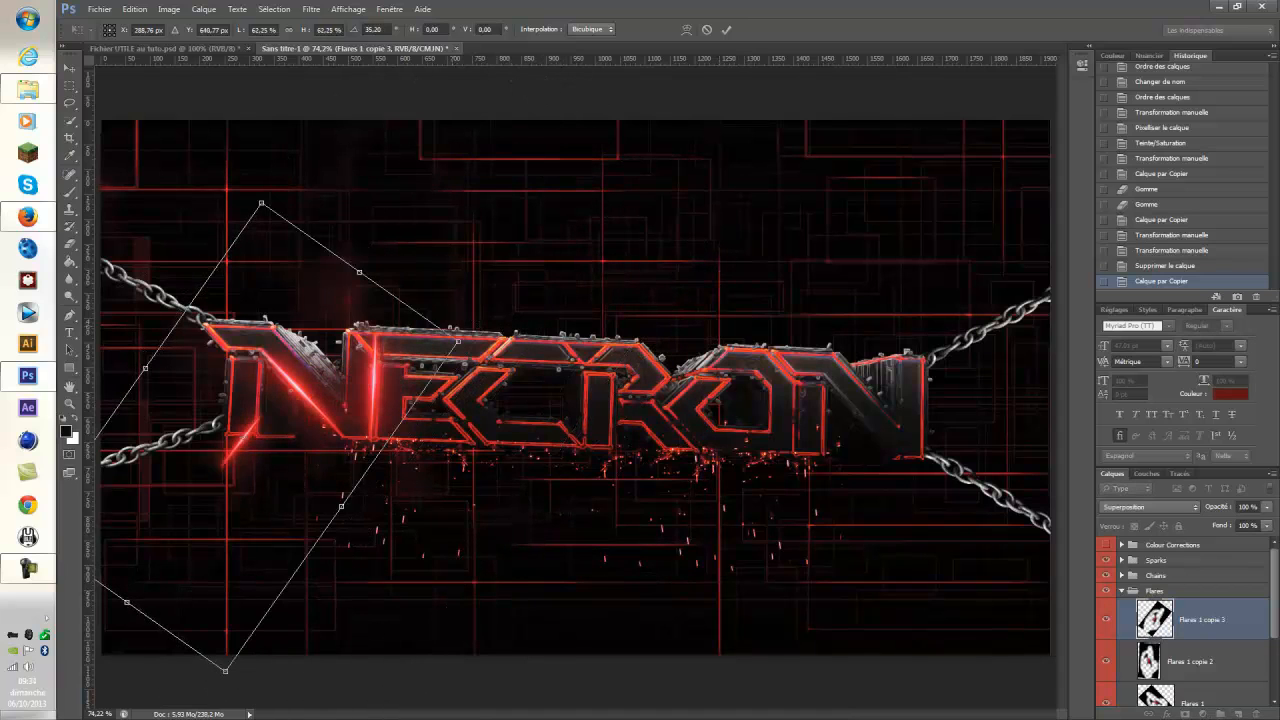
{"action": "left_click_drag", "start_coordinate": [364, 463], "coordinate": [523, 402]}
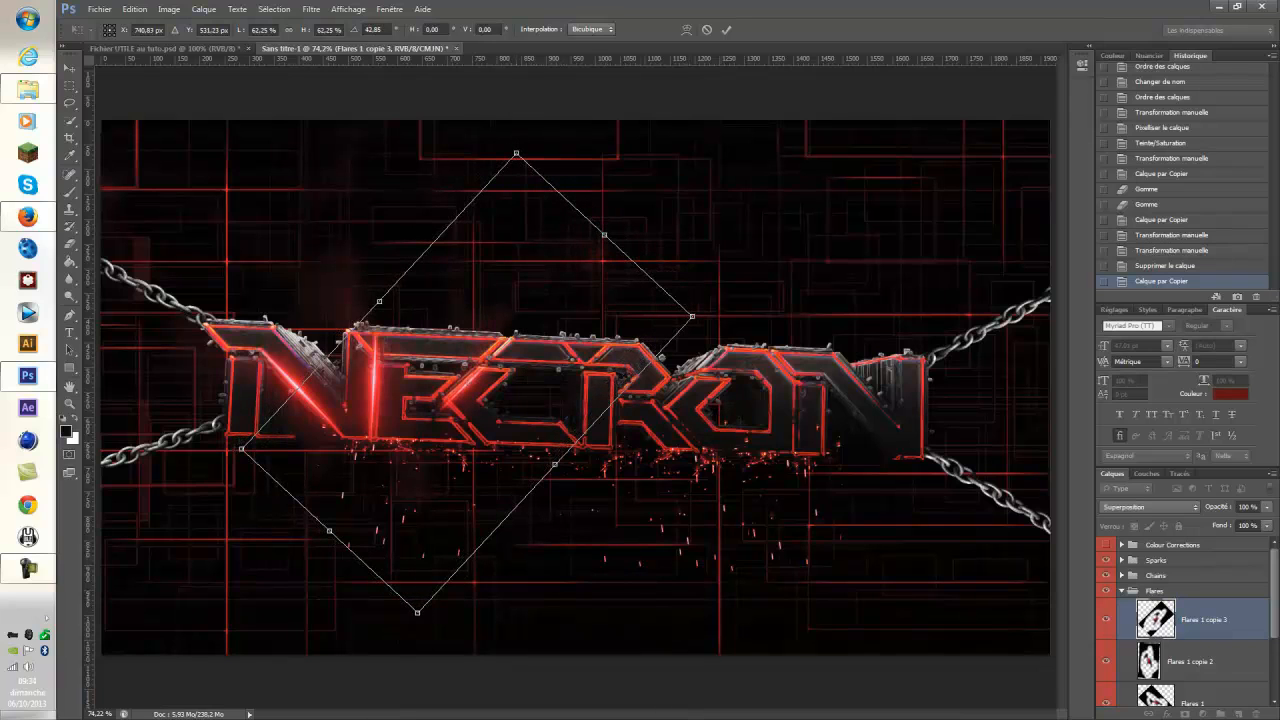
{"action": "left_click_drag", "start_coordinate": [725, 420], "coordinate": [723, 431]}
{"action": "left_click_drag", "start_coordinate": [522, 417], "coordinate": [531, 397]}
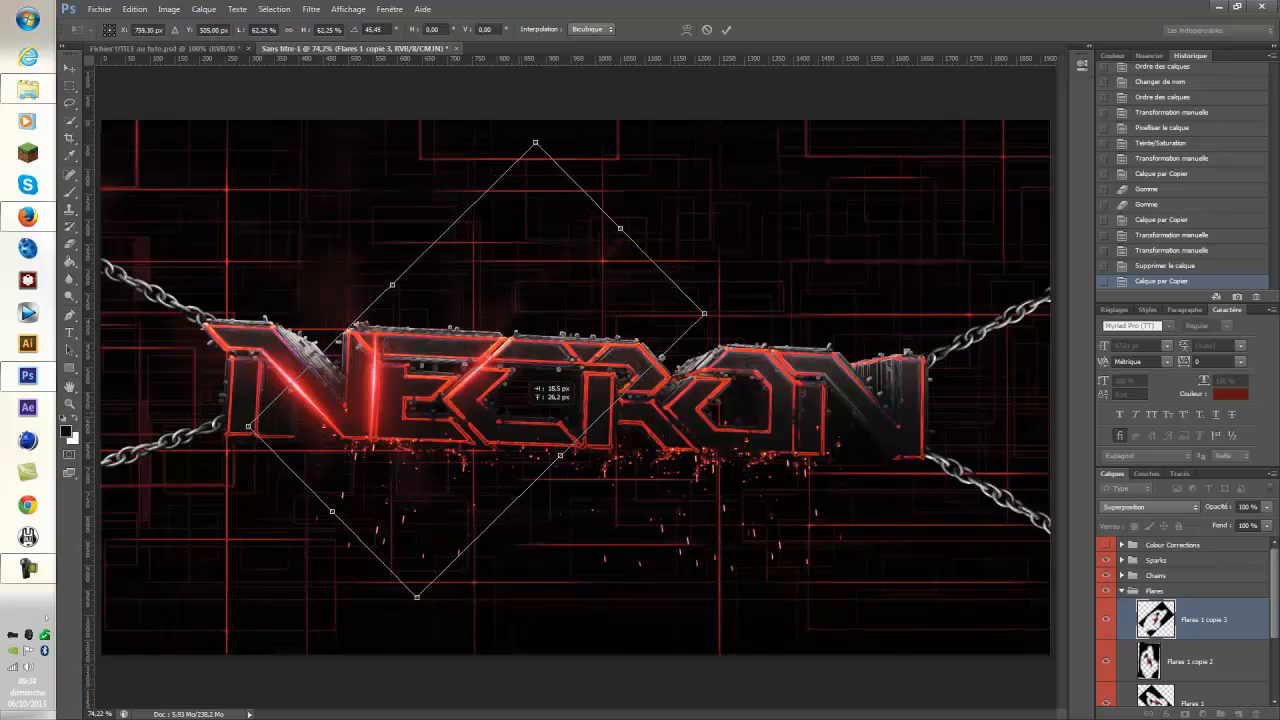
Stretch the diagonal flare to about 81% height and realign it with the line between the E and the C.
{"action": "left_click_drag", "start_coordinate": [620, 228], "coordinate": [702, 147]}
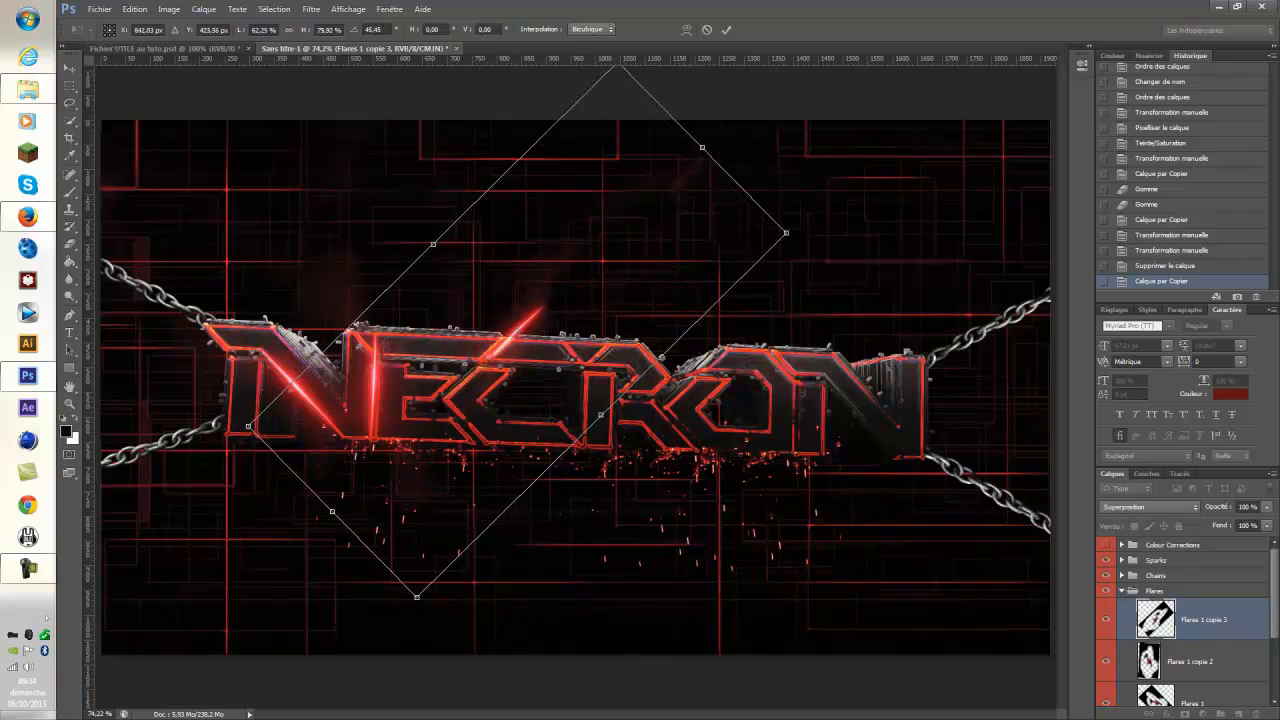
{"action": "left_click_drag", "start_coordinate": [382, 427], "coordinate": [413, 456]}
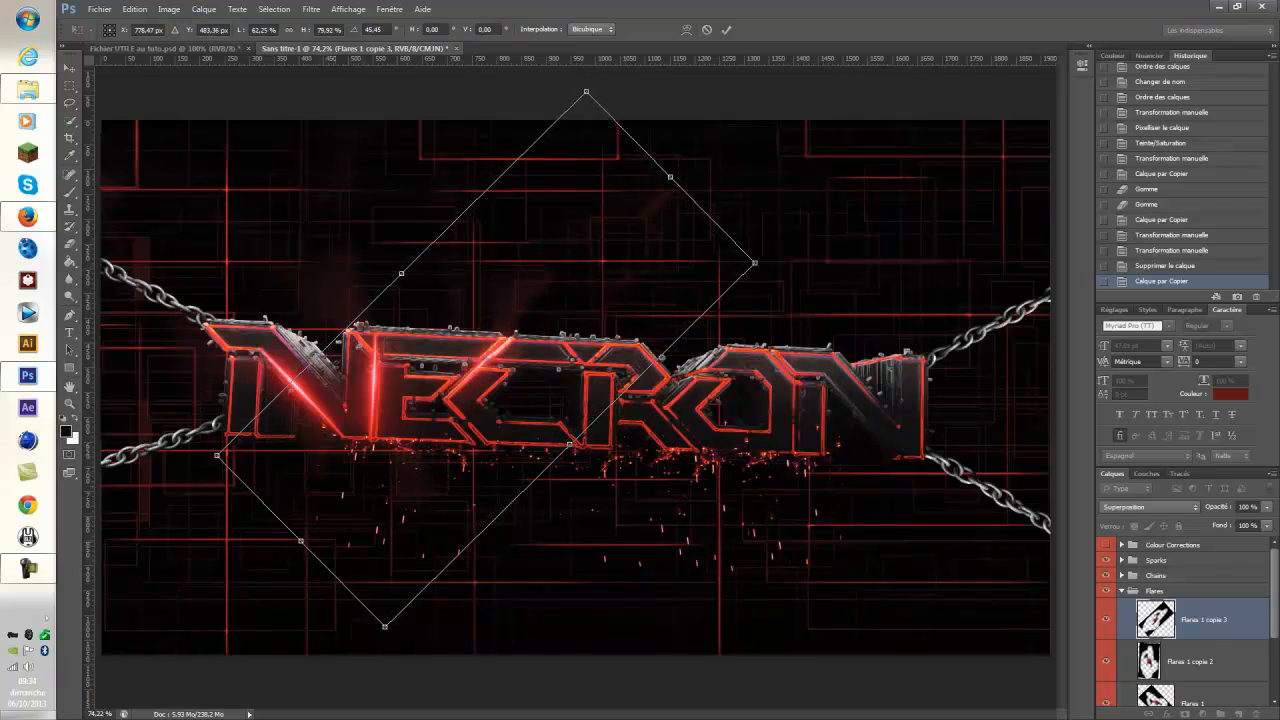
{"action": "left_click_drag", "start_coordinate": [301, 541], "coordinate": [296, 546]}
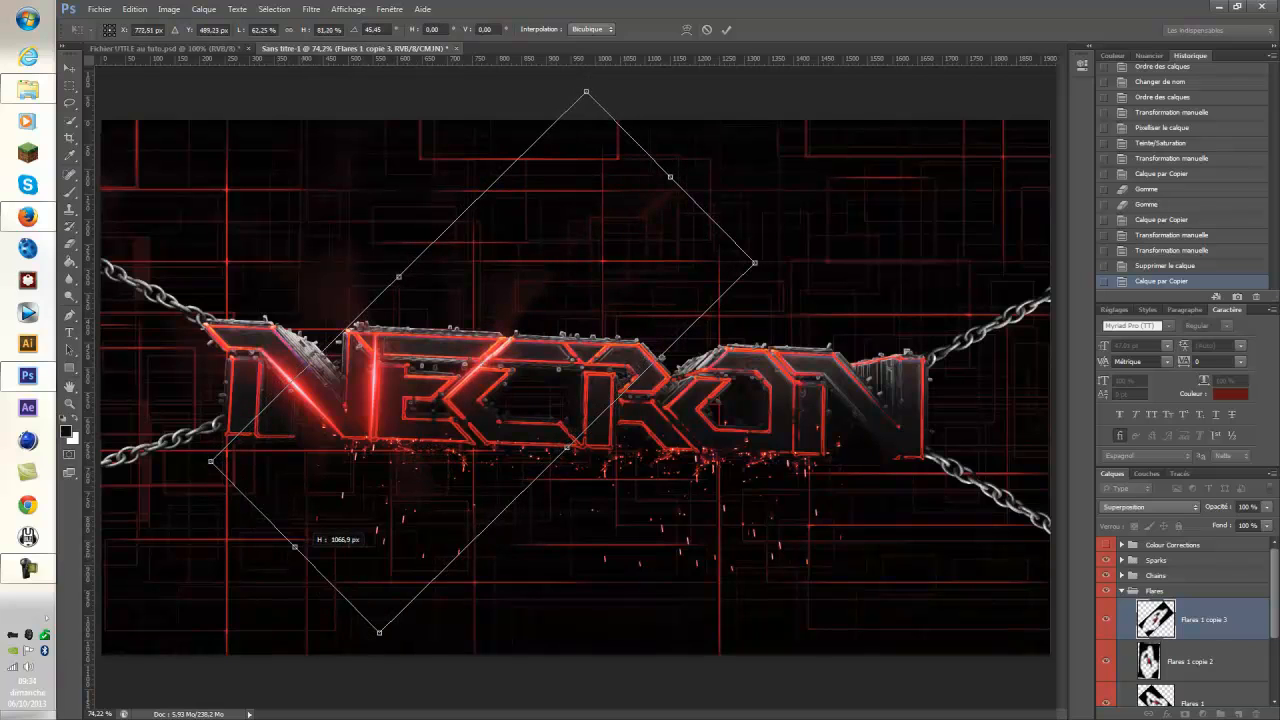
{"action": "key", "text": "Return"}
{"action": "key", "text": "z"}
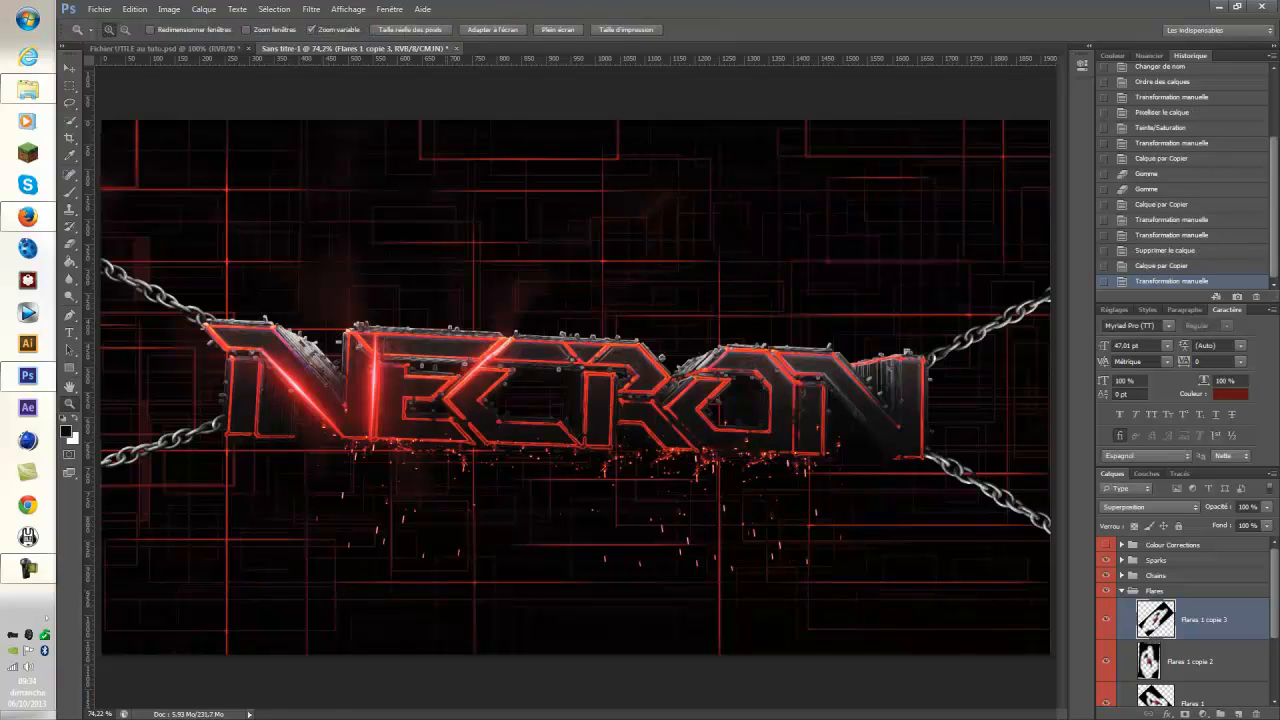
Duplicate the diagonal flare, rotate the copy about 44° to horizontal and place it on the bottom edge of the C.
{"action": "key", "text": "ctrl+j"}
{"action": "key", "text": "ctrl+t"}
{"action": "left_click_drag", "start_coordinate": [540, 443], "coordinate": [630, 518]}
{"action": "left_click_drag", "start_coordinate": [860, 480], "coordinate": [723, 645]}
{"action": "left_click_drag", "start_coordinate": [638, 530], "coordinate": [595, 530]}
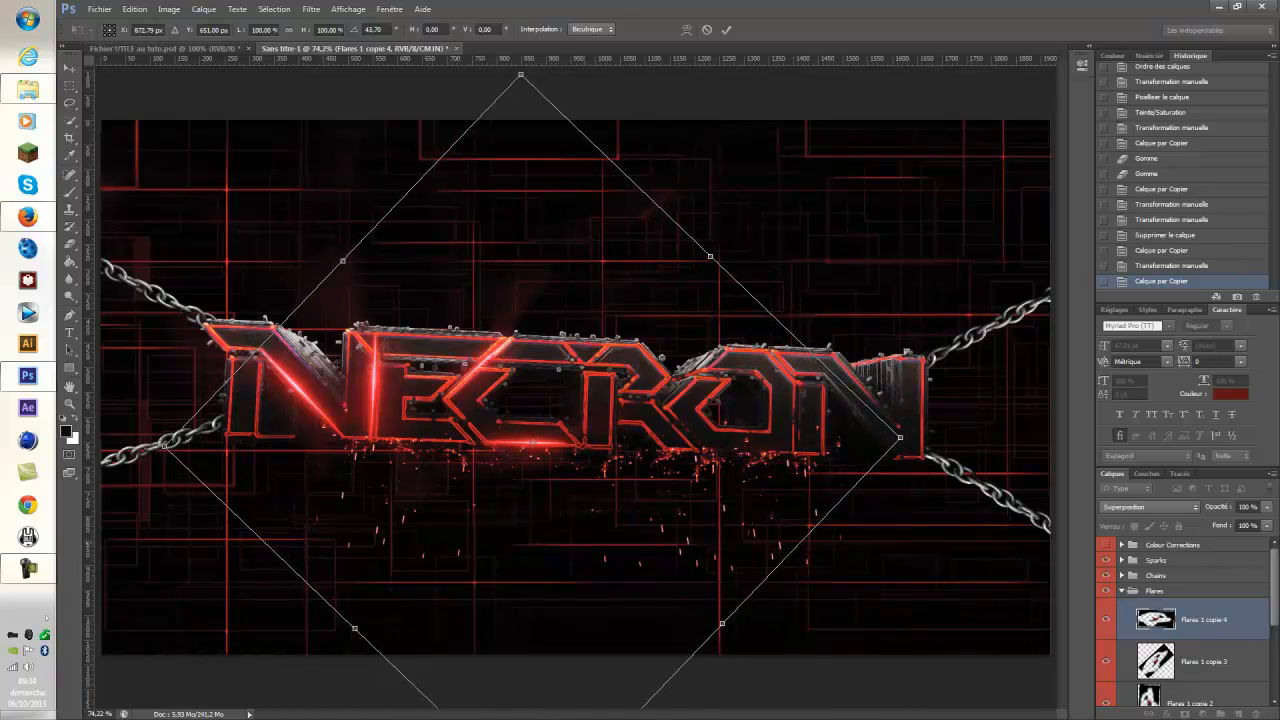
{"action": "key", "text": "Return"}
Duplicate the flare on the C's bottom edge, rotate the copy about 91° to vertical and place it on the R's left stem.
{"action": "key", "text": "ctrl+j"}
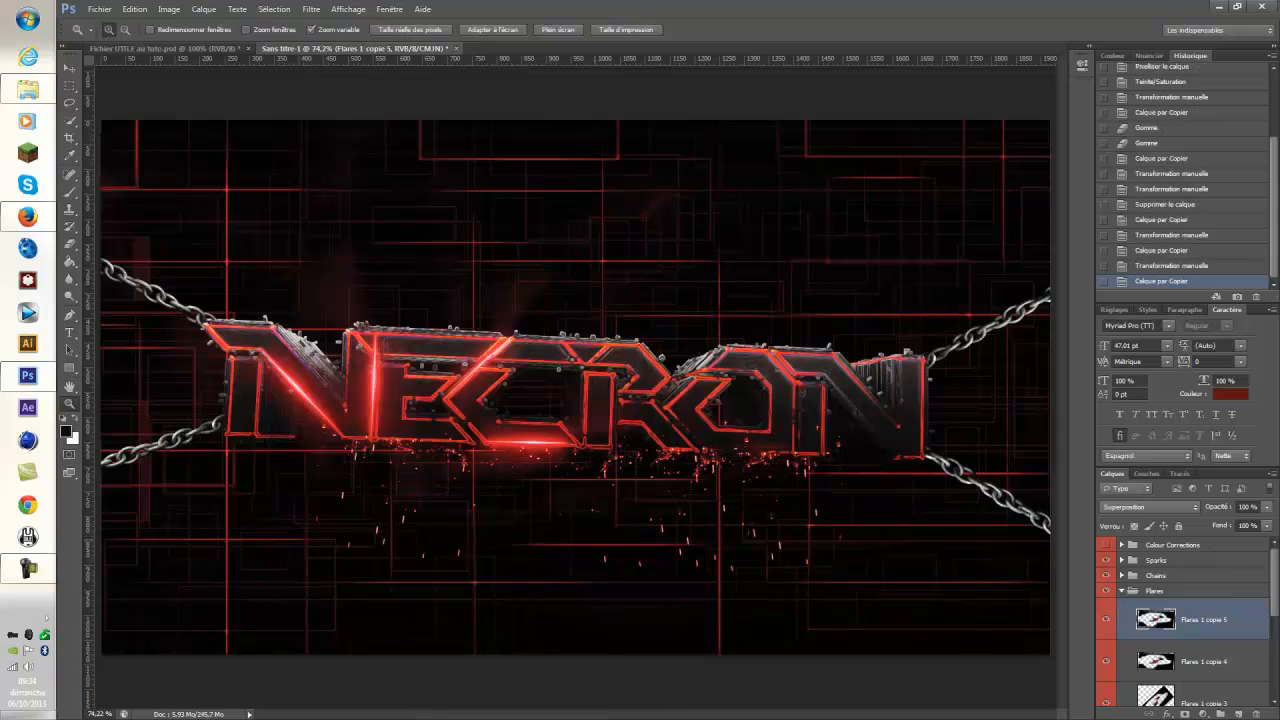
{"action": "key", "text": "ctrl+t"}
{"action": "left_click_drag", "start_coordinate": [590, 500], "coordinate": [684, 459]}
{"action": "left_click_drag", "start_coordinate": [990, 545], "coordinate": [577, 640]}
{"action": "mouse_move", "coordinate": [638, 546]}
{"action": "left_mouse_down"}
{"action": "mouse_move", "coordinate": [619, 556]}
{"action": "mouse_move", "coordinate": [628, 549]}
{"action": "left_mouse_up"}
{"action": "left_click_drag", "start_coordinate": [497, 412], "coordinate": [492, 412]}
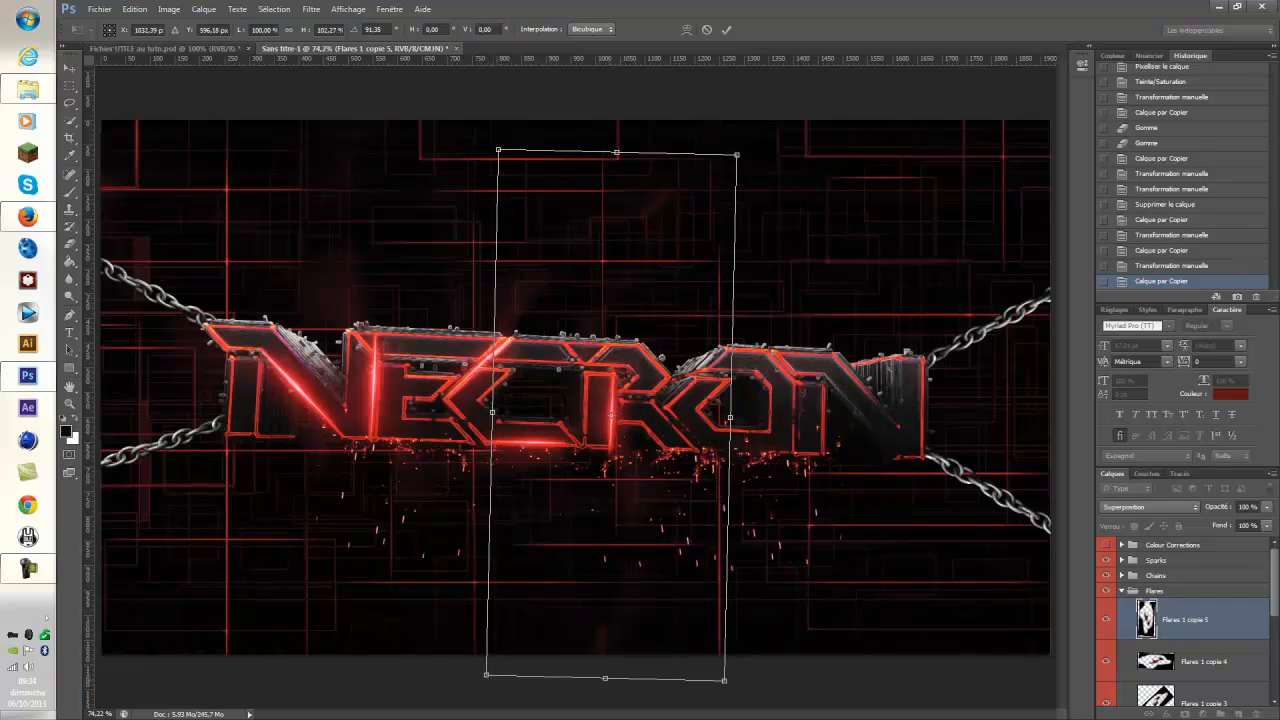
Resize the R stem flare to 92.63% width and 106.24% height, keeping it aligned with the glowing edge.
{"action": "left_click_drag", "start_coordinate": [605, 678], "coordinate": [605, 672]}
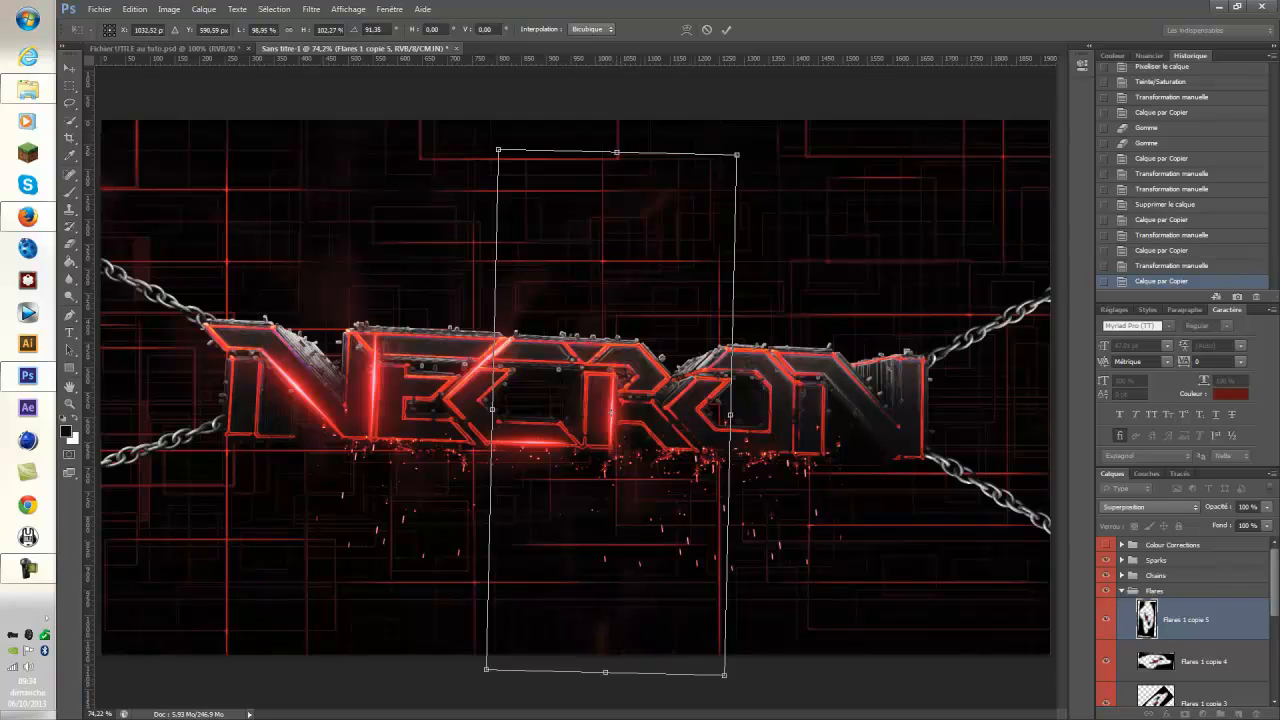
{"action": "mouse_move", "coordinate": [616, 153]}
{"action": "left_mouse_down"}
{"action": "mouse_move", "coordinate": [616, 183]}
{"action": "mouse_move", "coordinate": [612, 170]}
{"action": "left_mouse_up"}
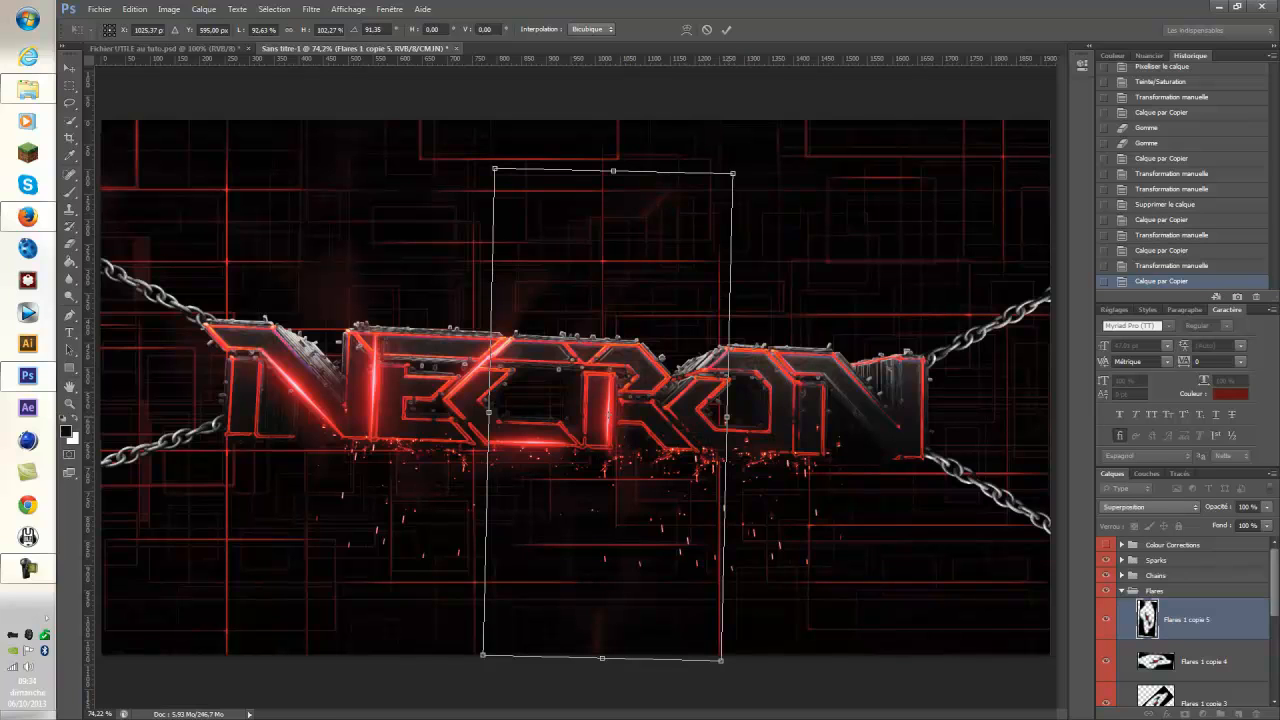
{"action": "left_click_drag", "start_coordinate": [726, 417], "coordinate": [736, 418]}
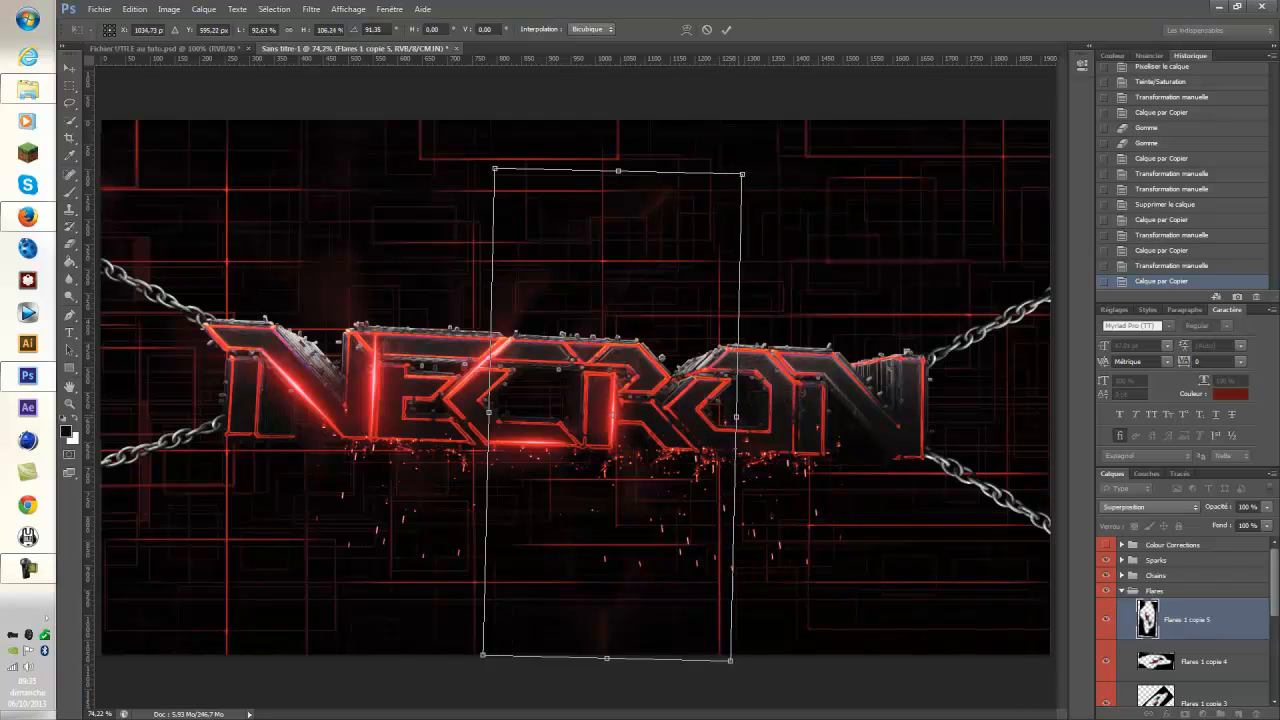
{"action": "key", "text": "Return"}
{"action": "key", "text": "z"}
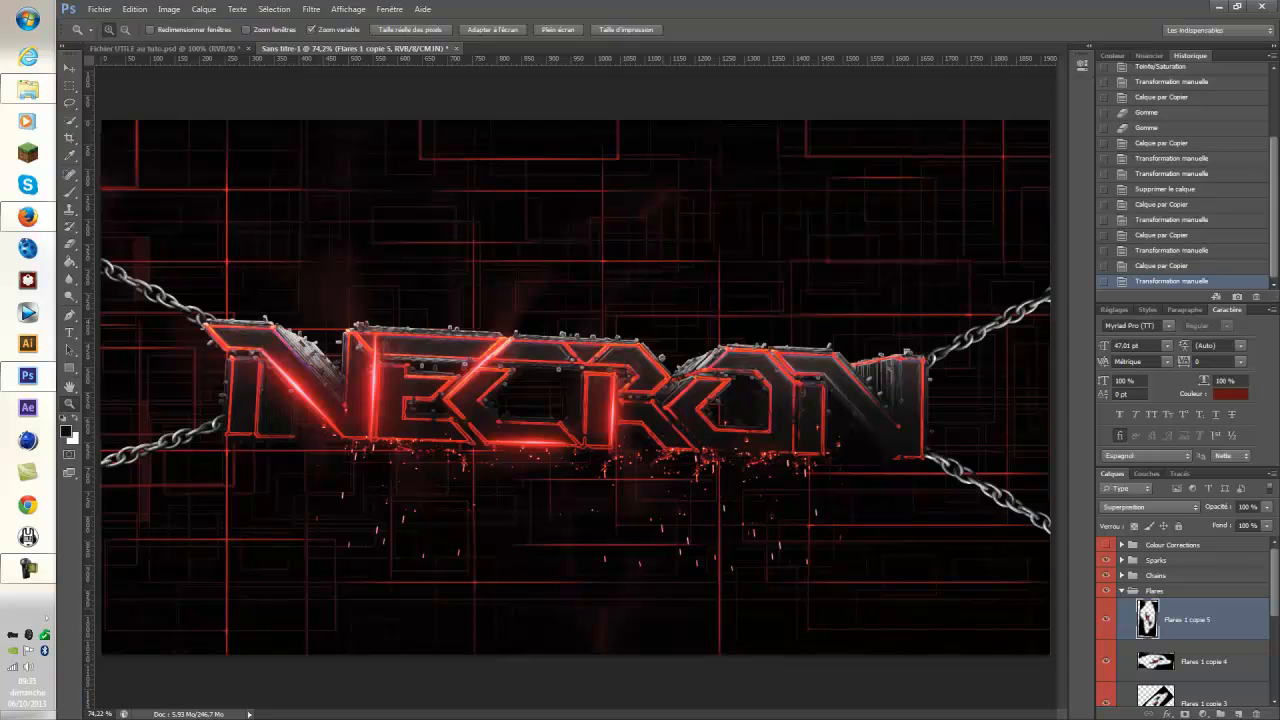
Duplicate the vertical flare, place the copy on the last N's left stem, tilt it -1.6° and scale its height to 97.44%.
{"action": "key", "text": "ctrl+j"}
{"action": "key", "text": "ctrl+t"}
{"action": "left_click_drag", "start_coordinate": [684, 545], "coordinate": [890, 557]}
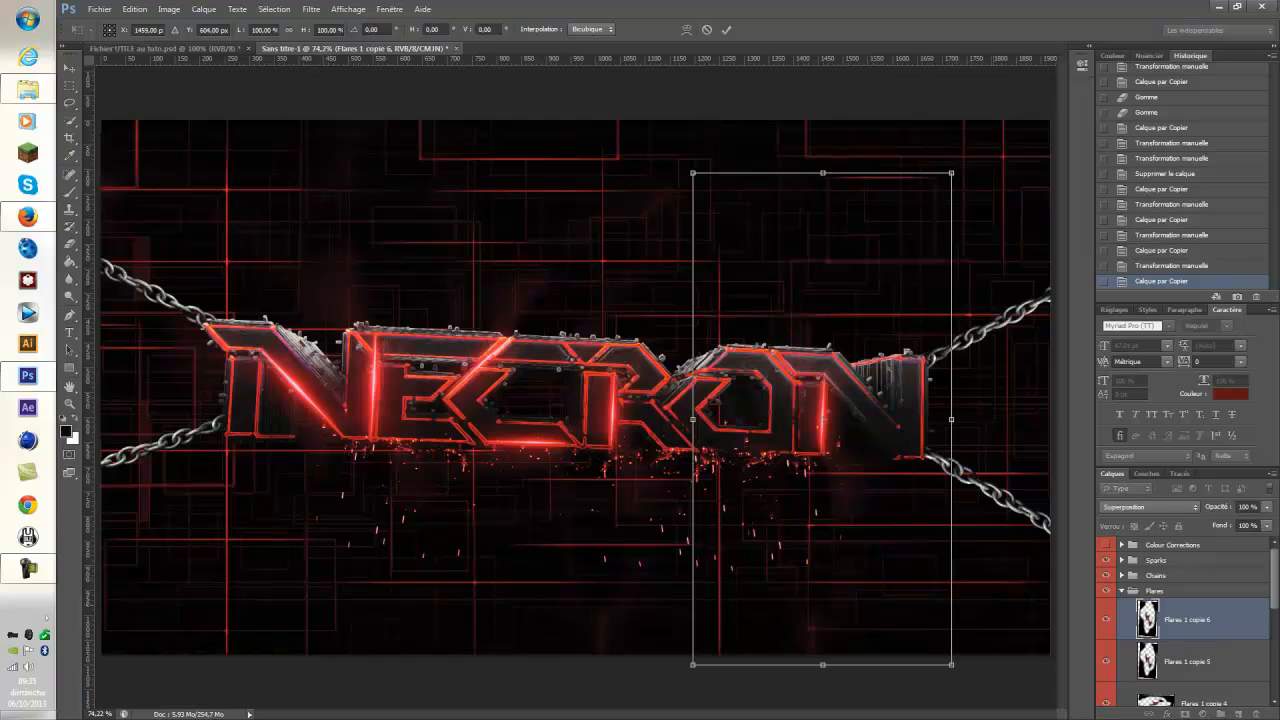
{"action": "left_click_drag", "start_coordinate": [996, 580], "coordinate": [1000, 575]}
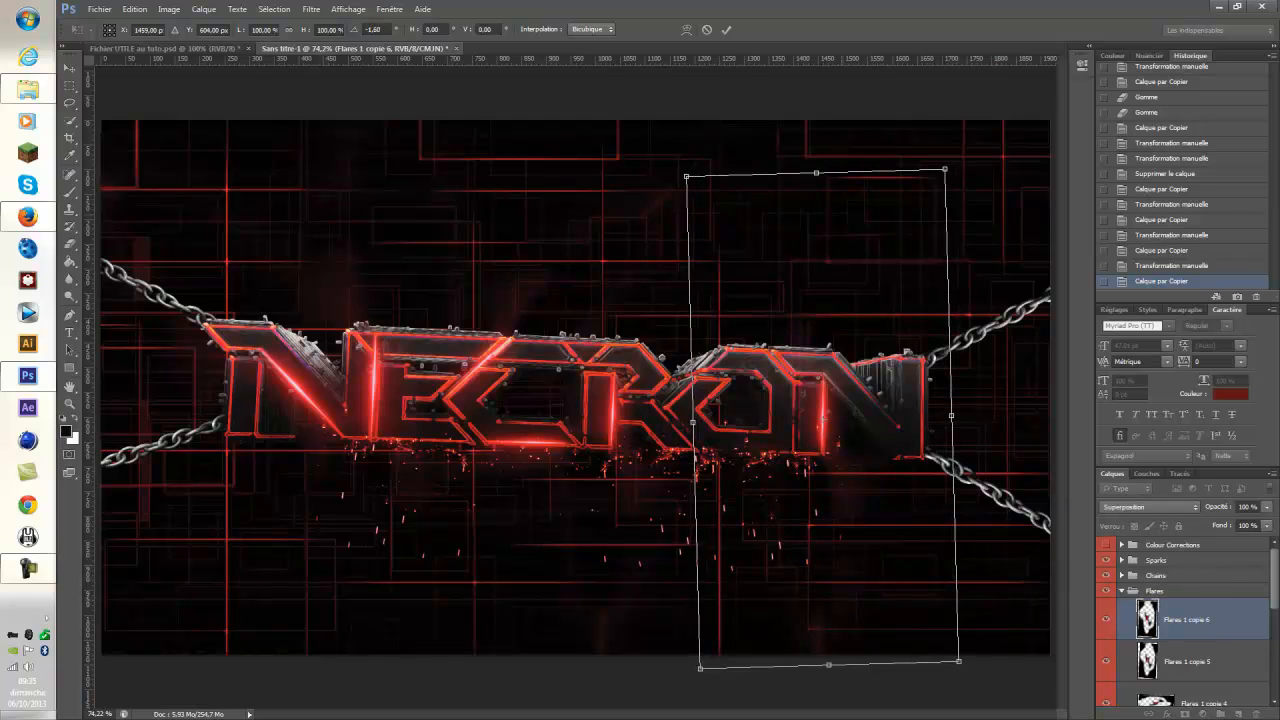
{"action": "left_click_drag", "start_coordinate": [816, 172], "coordinate": [816, 185]}
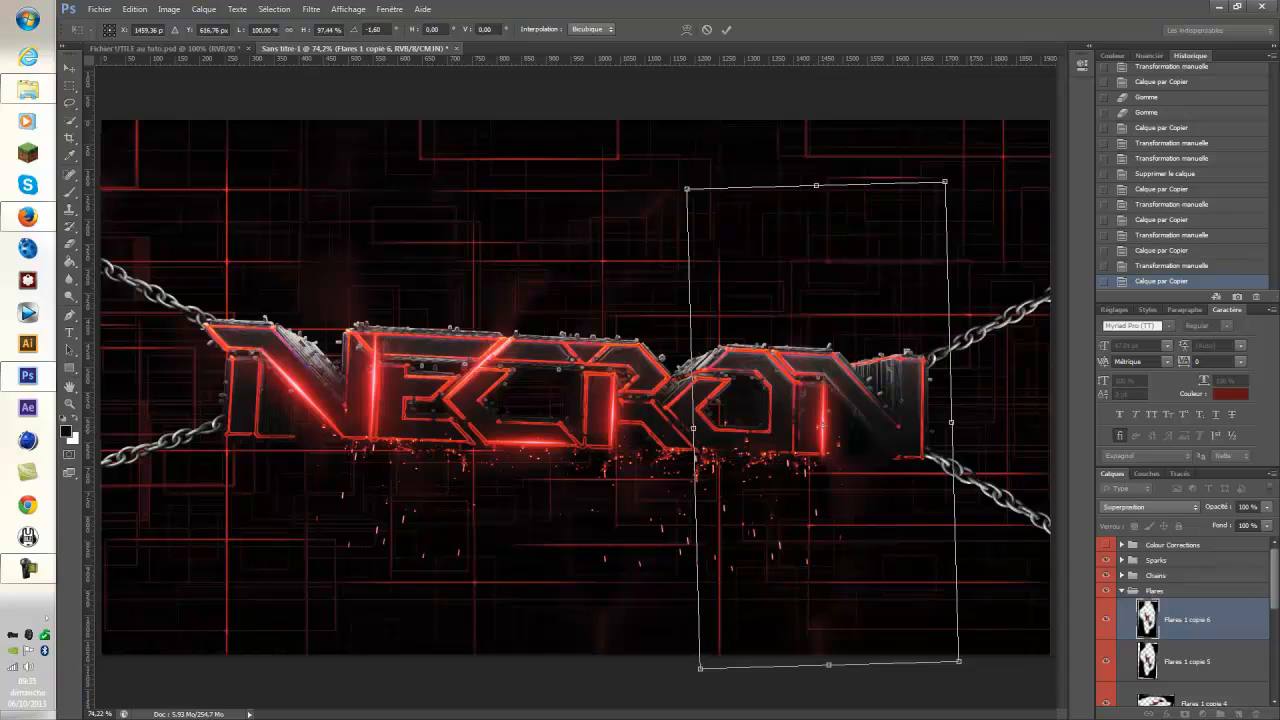
{"action": "left_click_drag", "start_coordinate": [951, 422], "coordinate": [952, 423]}
Flip the last N's stem flare horizontally, then rotate and realign it with the stem's glowing edge.
{"action": "right_click", "coordinate": [907, 443]}
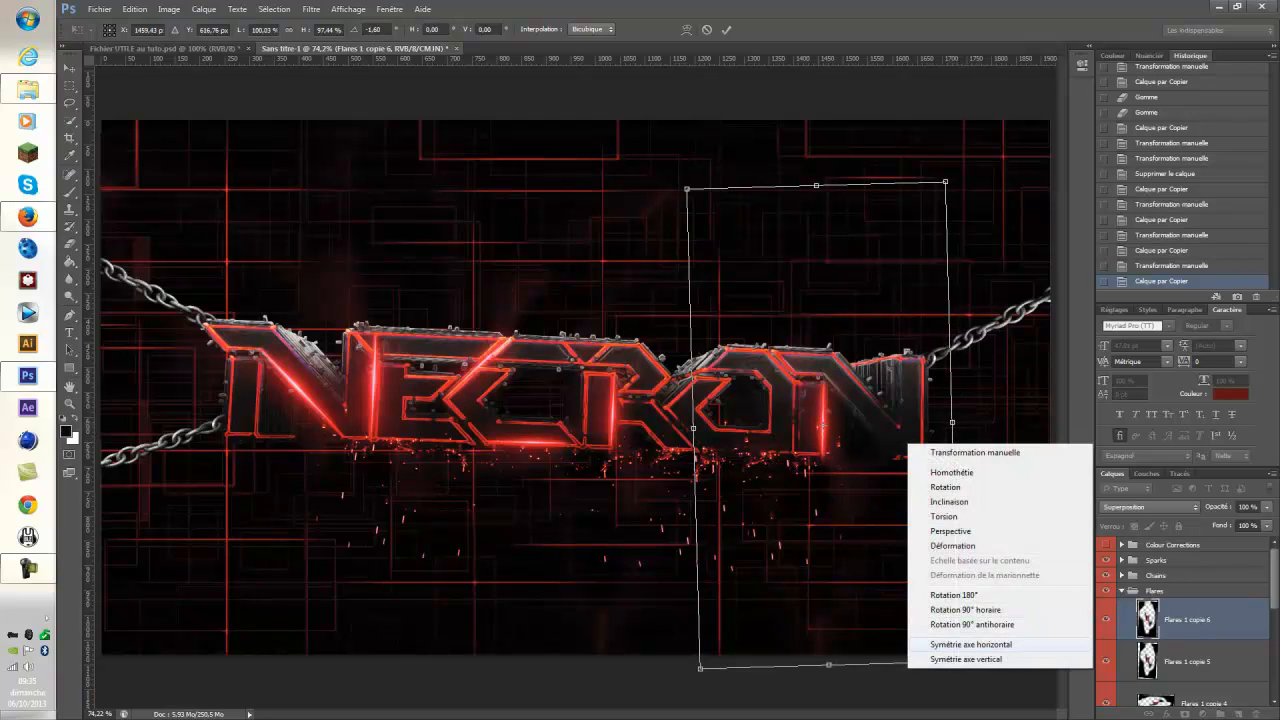
{"action": "left_click", "coordinate": [970, 644]}
{"action": "left_click_drag", "start_coordinate": [790, 488], "coordinate": [979, 464]}
{"action": "left_click_drag", "start_coordinate": [877, 444], "coordinate": [892, 442]}
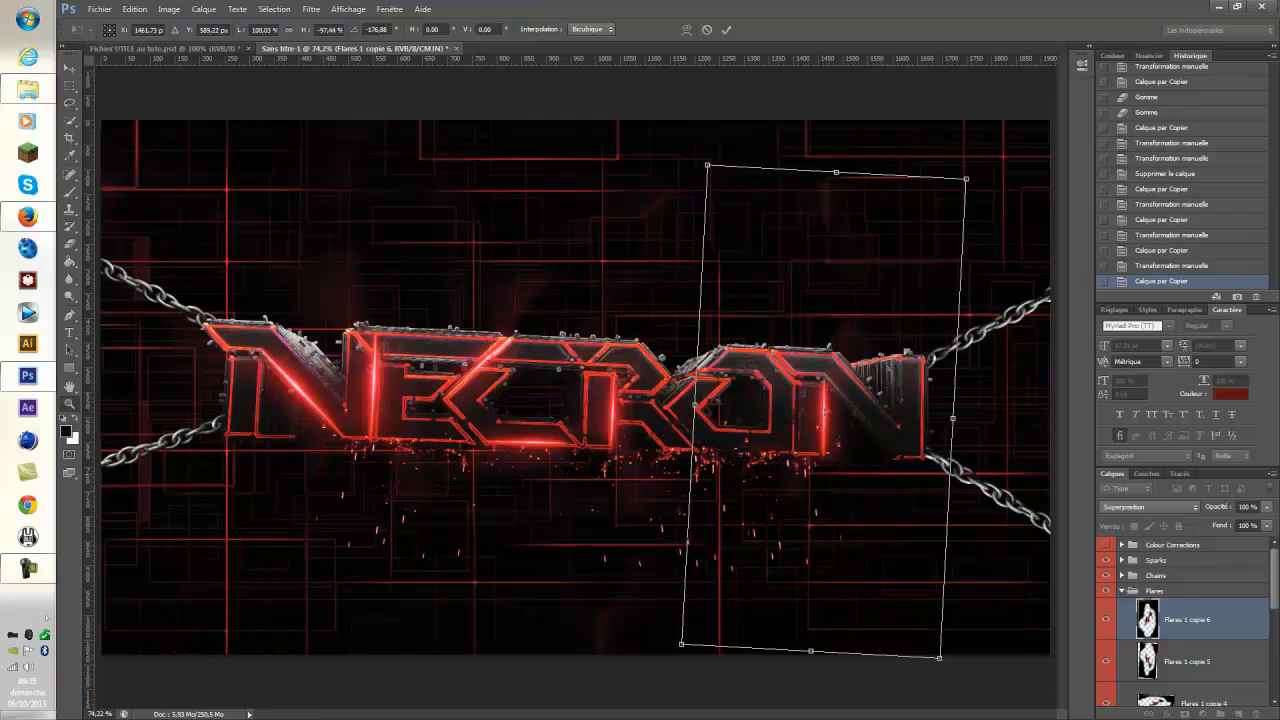
{"action": "key", "text": "Return"}
{"action": "key", "text": "z"}
Duplicate the stem flare, rotate the copy about 135°, shrink it and place it along the R's diagonal leg.
{"action": "key", "text": "ctrl+j"}
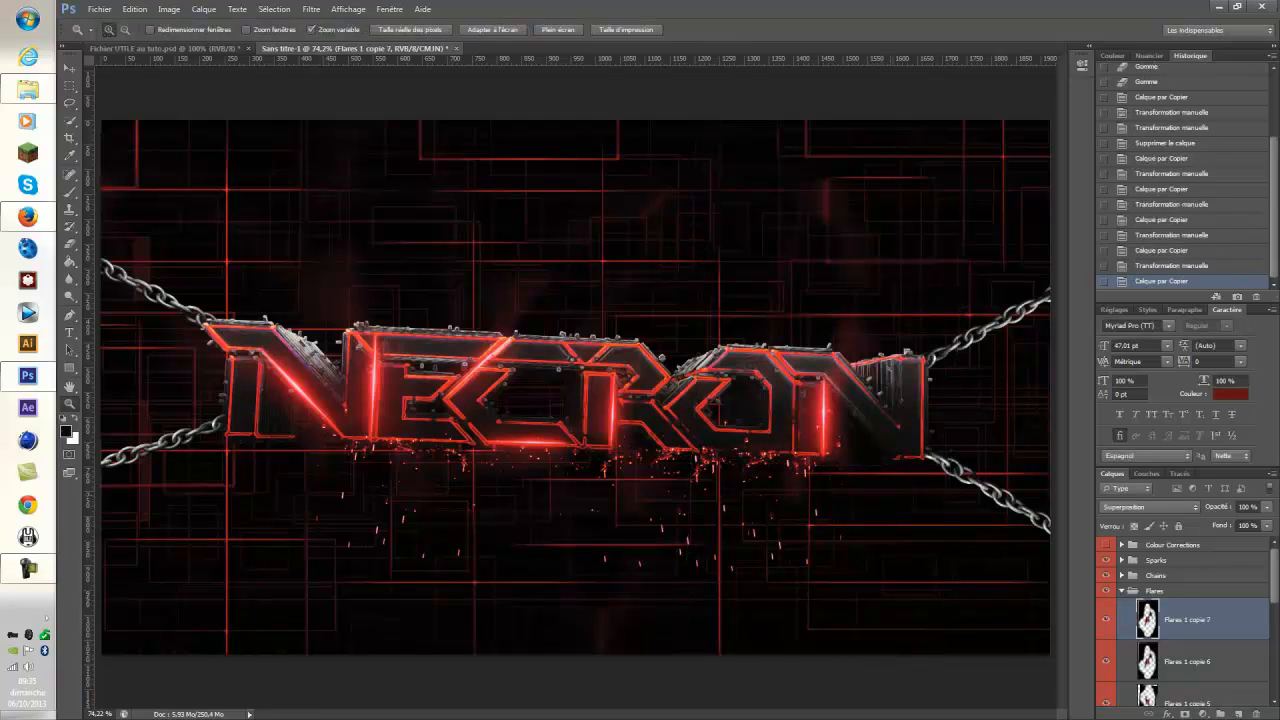
{"action": "key", "text": "ctrl+t"}
{"action": "left_click_drag", "start_coordinate": [885, 455], "coordinate": [535, 514]}
{"action": "left_click_drag", "start_coordinate": [709, 455], "coordinate": [697, 455]}
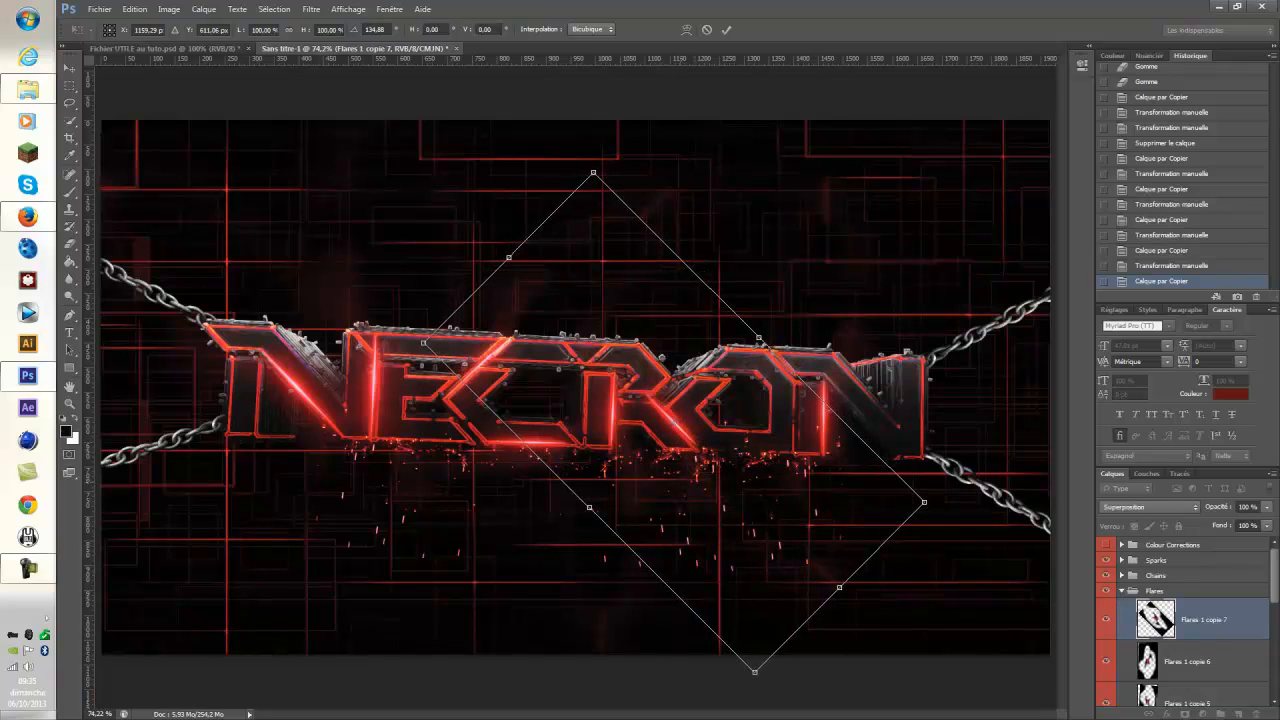
{"action": "left_click_drag", "start_coordinate": [508, 257], "coordinate": [526, 274]}
{"action": "left_click_drag", "start_coordinate": [876, 613], "coordinate": [862, 622]}
{"action": "left_click_drag", "start_coordinate": [755, 547], "coordinate": [747, 540]}
{"action": "key", "text": "Return"}
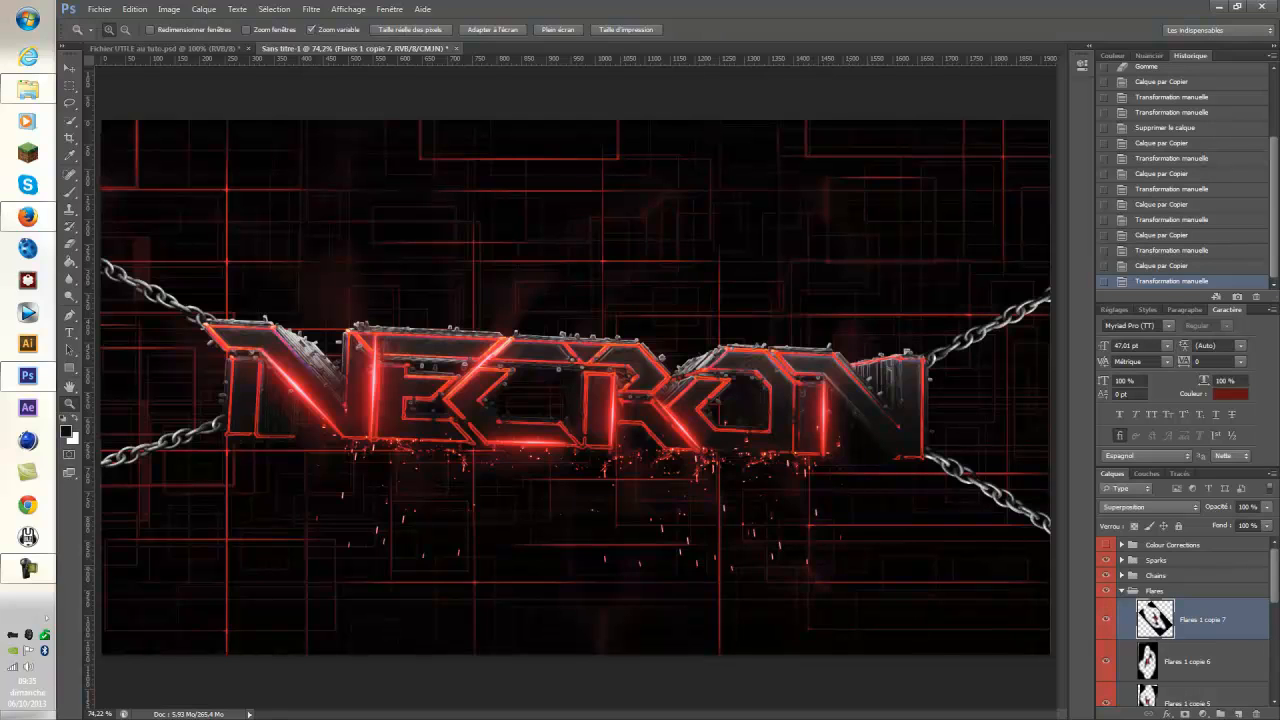
Duplicate the R leg flare, rotate the copy about -48° to horizontal and move it above the O.
{"action": "key", "text": "ctrl+j"}
{"action": "key", "text": "ctrl+t"}
{"action": "left_click_drag", "start_coordinate": [965, 410], "coordinate": [903, 278]}
{"action": "left_click_drag", "start_coordinate": [838, 510], "coordinate": [901, 416]}
{"action": "left_click_drag", "start_coordinate": [957, 513], "coordinate": [992, 460]}
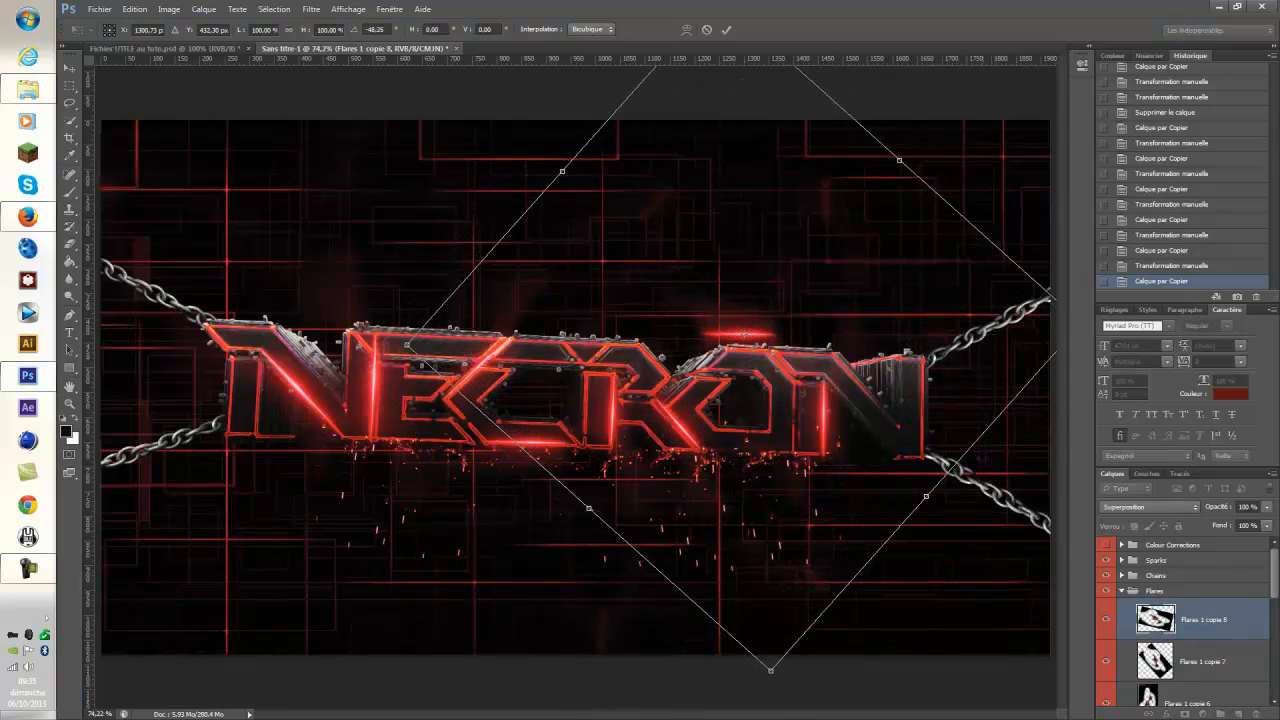
Align the horizontal flare with the O's top edge, adjusting its angle to -46.67° and its scale to about 96%.
{"action": "left_click_drag", "start_coordinate": [851, 459], "coordinate": [853, 472]}
{"action": "left_click_drag", "start_coordinate": [935, 549], "coordinate": [935, 548]}
{"action": "left_click_drag", "start_coordinate": [763, 684], "coordinate": [763, 690]}
{"action": "left_click_drag", "start_coordinate": [405, 352], "coordinate": [438, 349]}
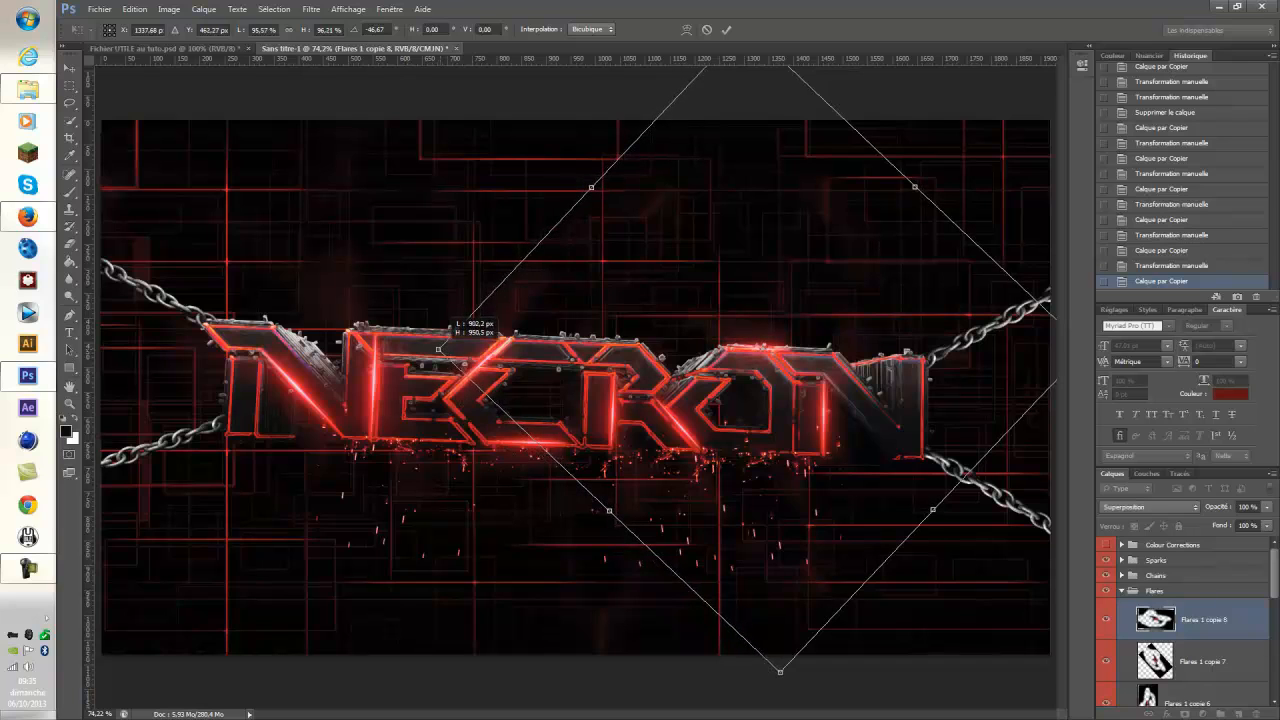
{"action": "left_click", "coordinate": [69, 402]}
Duplicate the O's top flare, rotate the copy about 88° to vertical, stretch it and place it on the last N's right edge.
{"action": "key", "text": "ctrl+j"}
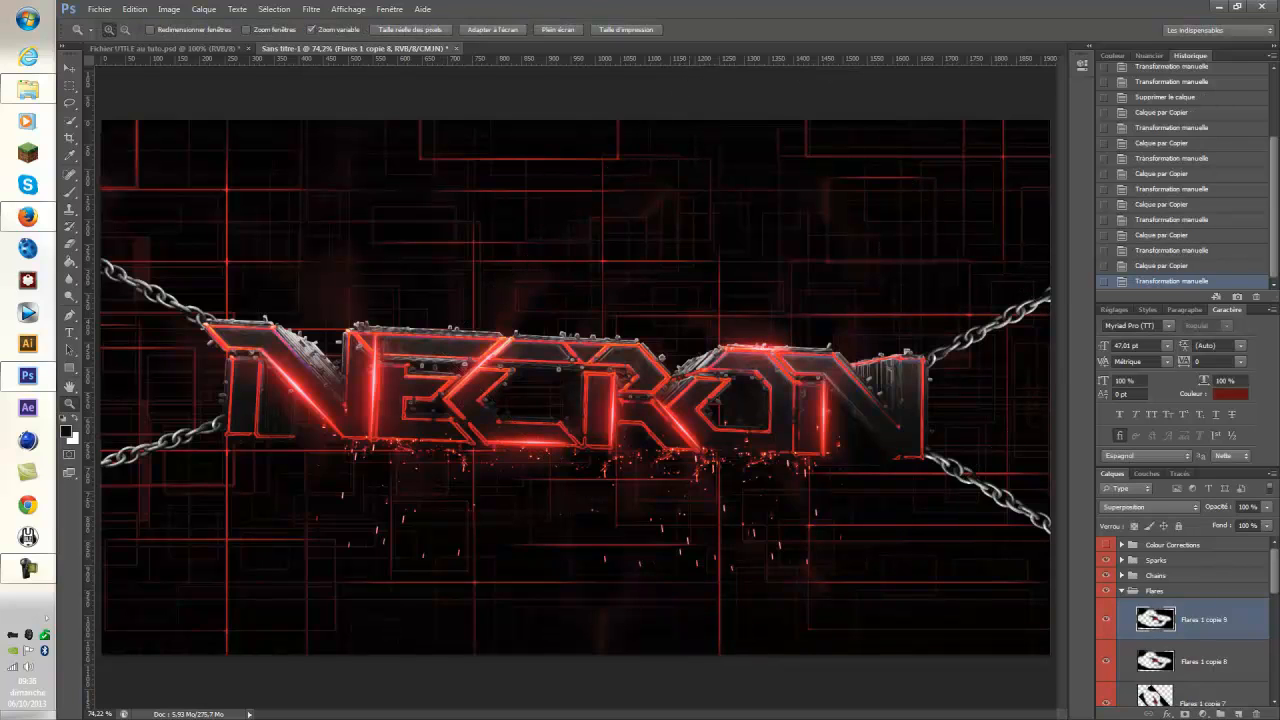
{"action": "key", "text": "ctrl+t"}
{"action": "left_click_drag", "start_coordinate": [985, 490], "coordinate": [634, 543]}
{"action": "left_click_drag", "start_coordinate": [748, 495], "coordinate": [910, 583]}
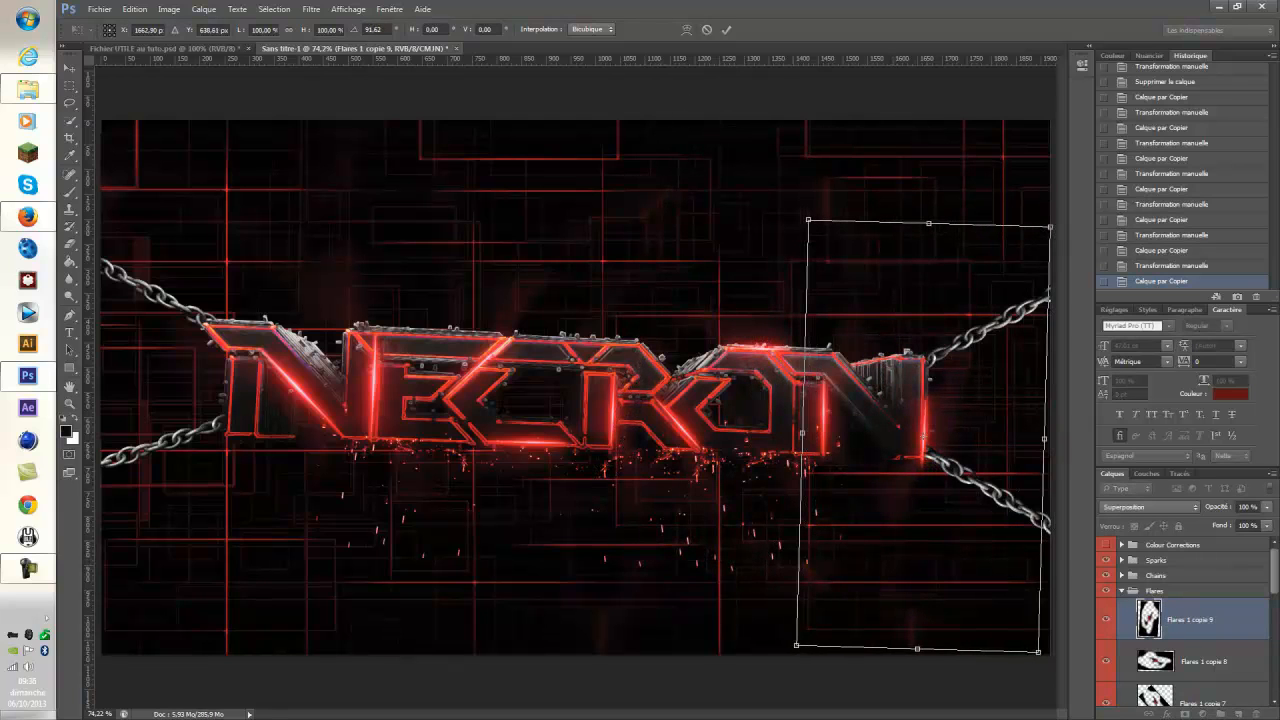
{"action": "left_click_drag", "start_coordinate": [765, 171], "coordinate": [750, 181]}
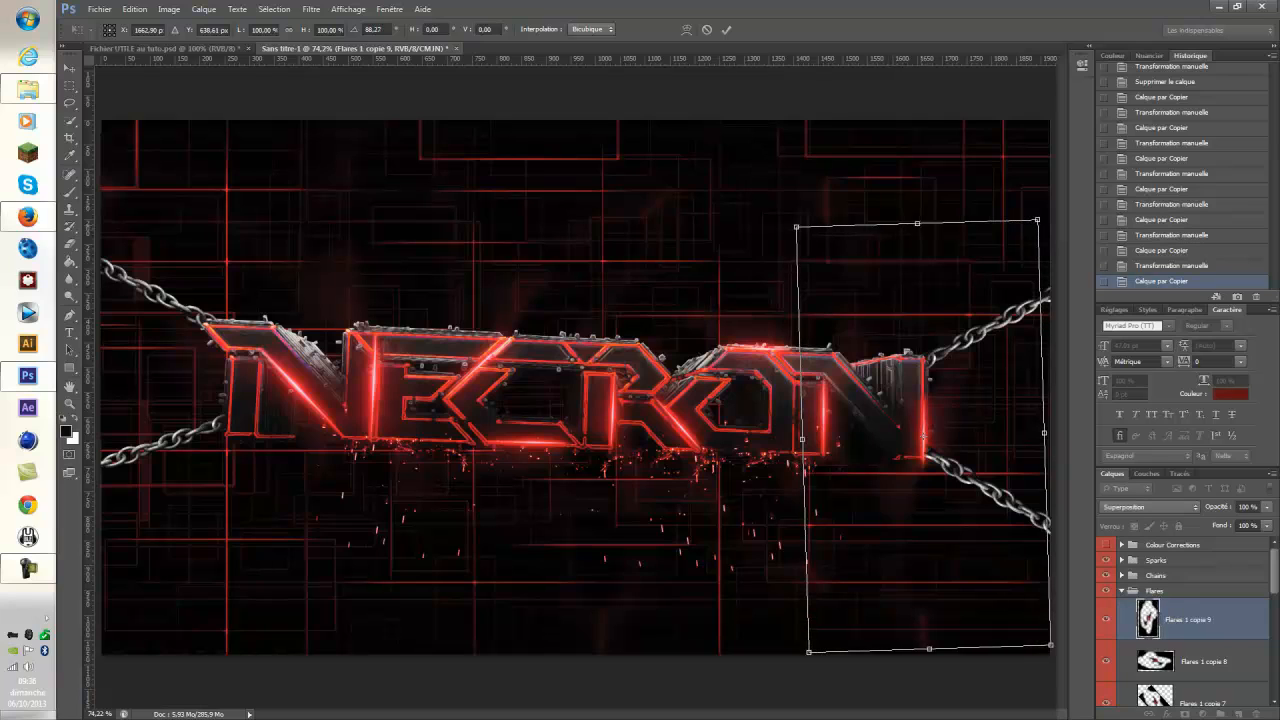
{"action": "left_click_drag", "start_coordinate": [917, 223], "coordinate": [915, 176]}
{"action": "key", "text": "Return"}
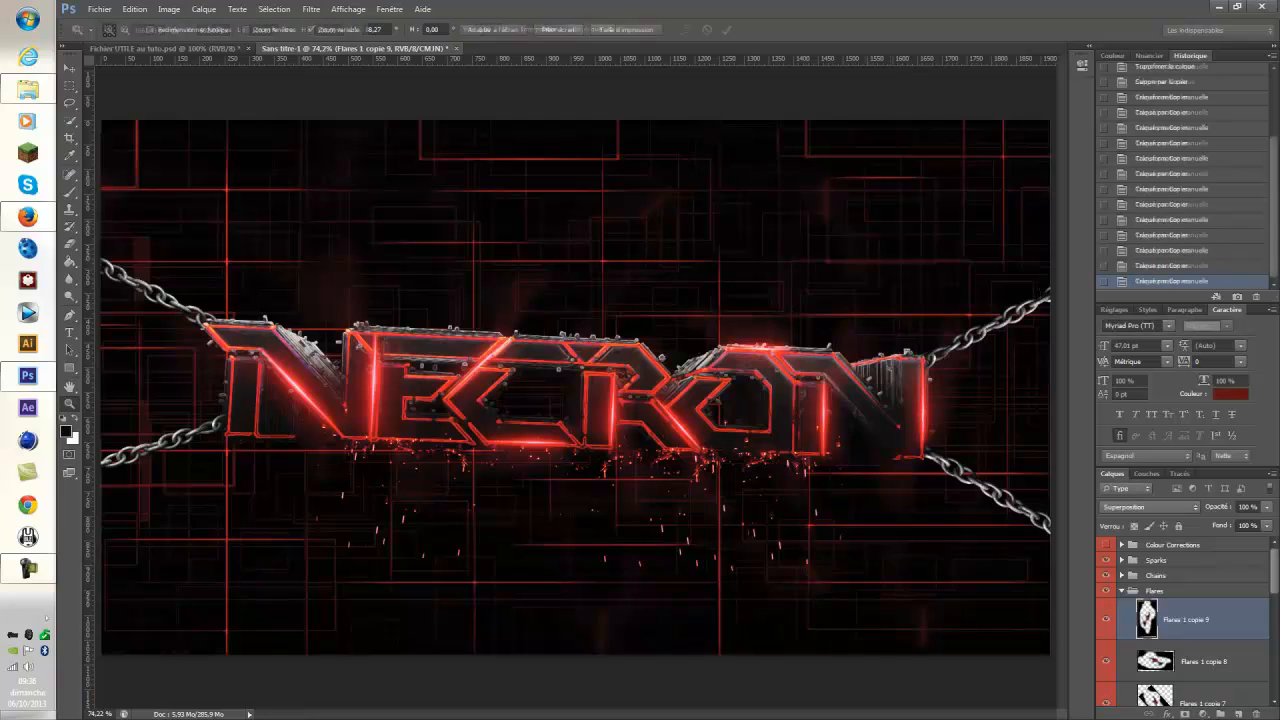
{"action": "key", "text": "z"}
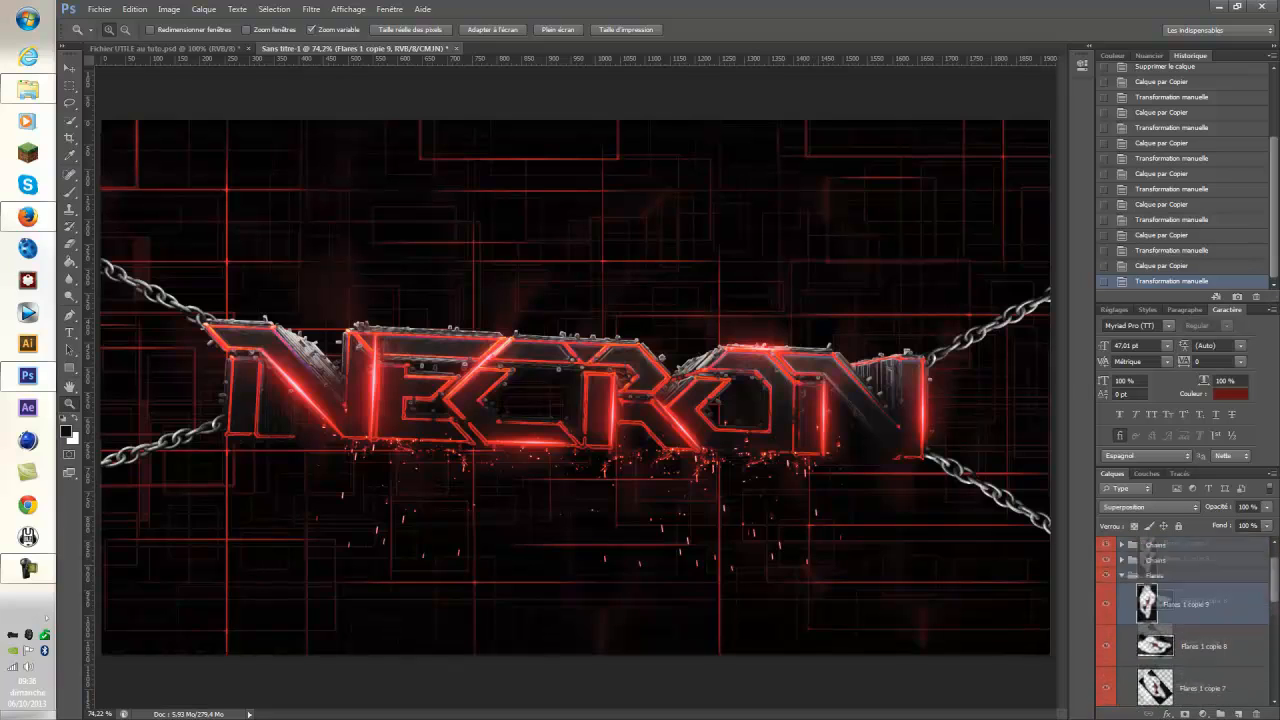
Erase the stray glow around the flare on the last N's right edge in the Flares 1 copie 9 layer.
{"action": "key", "text": "e"}
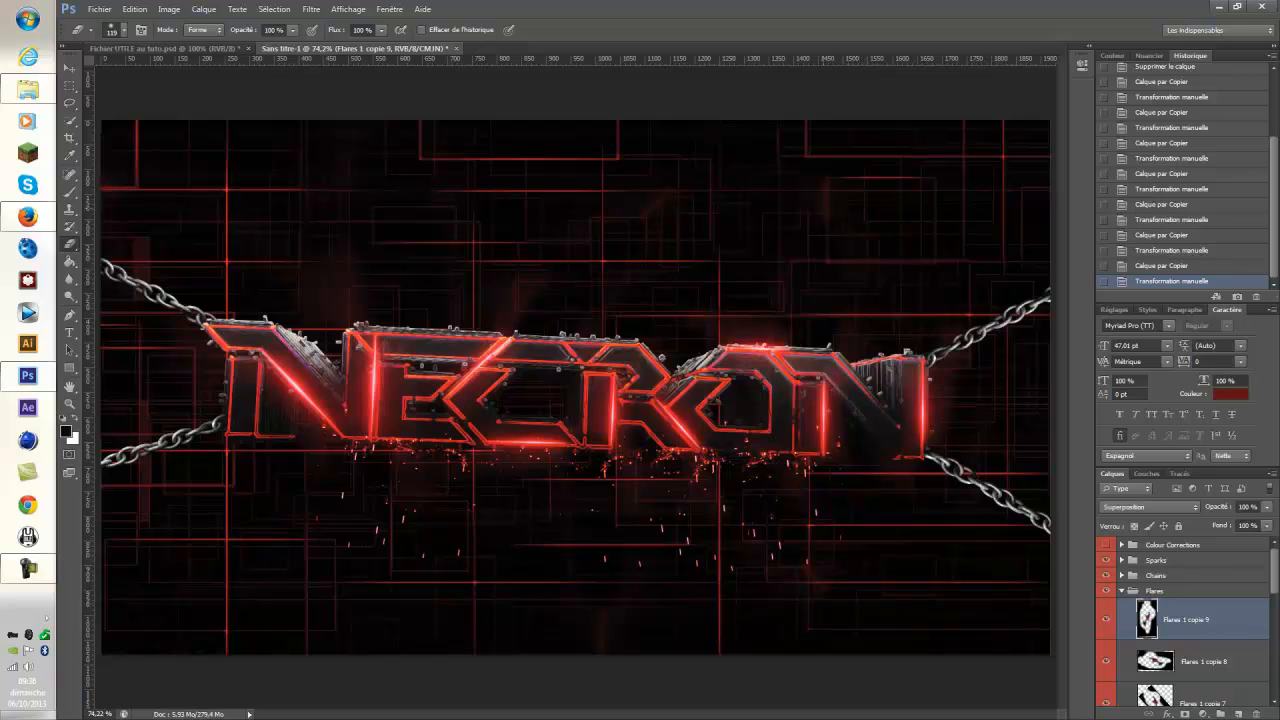
{"action": "left_click", "coordinate": [922, 405]}
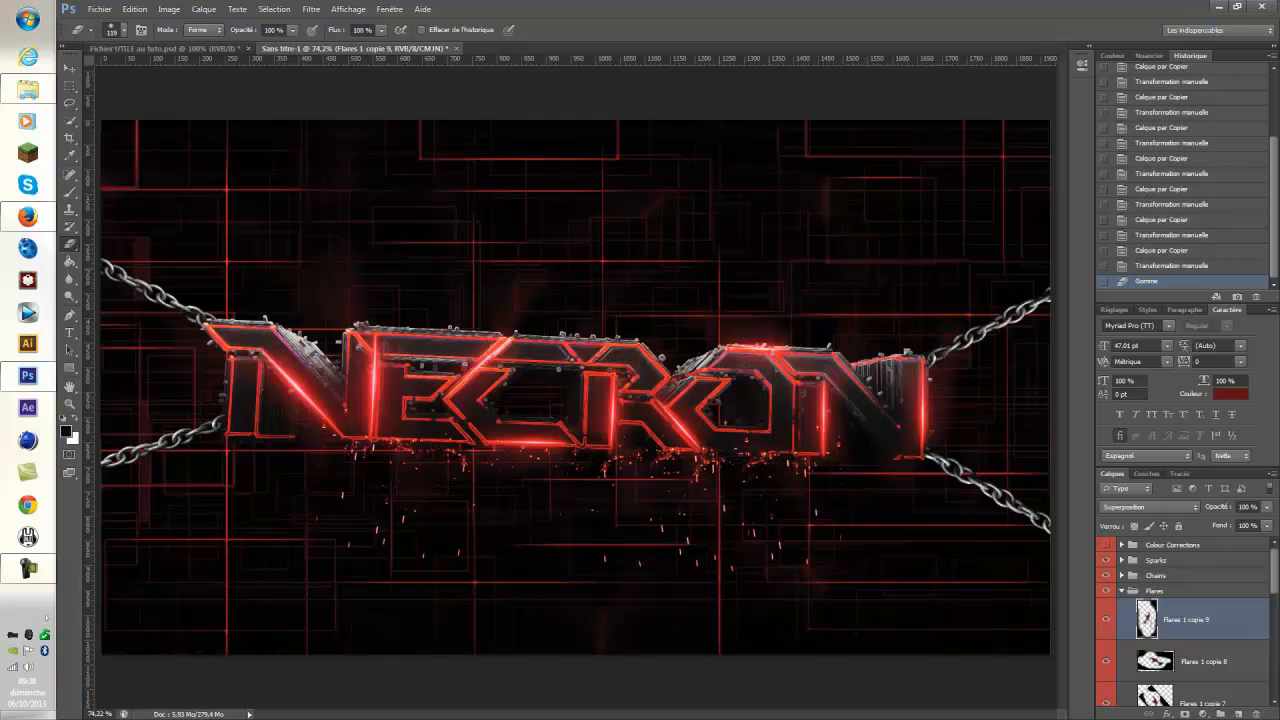
{"action": "left_click", "coordinate": [922, 410]}
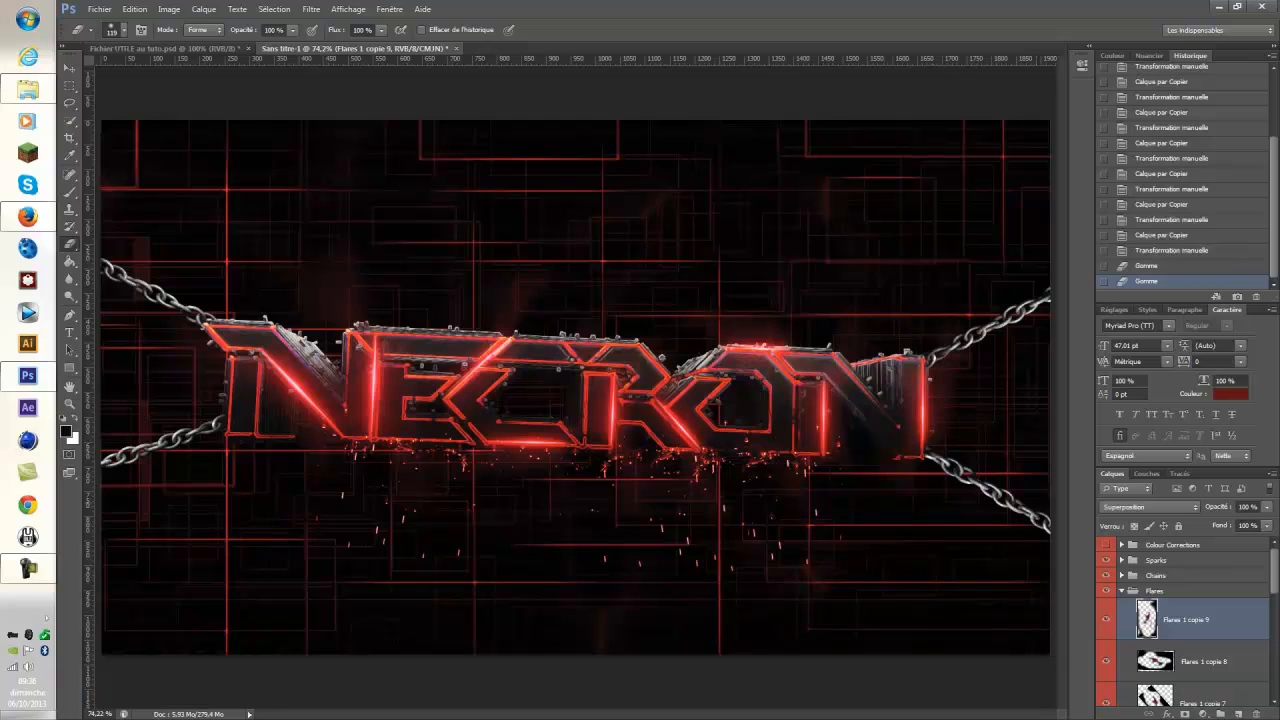
{"action": "left_click", "coordinate": [922, 410]}
Erase the stray glow around the O's top flare in the Flares 1 copie 8 layer, toggling its visibility to check.
{"action": "left_click", "coordinate": [1204, 661]}
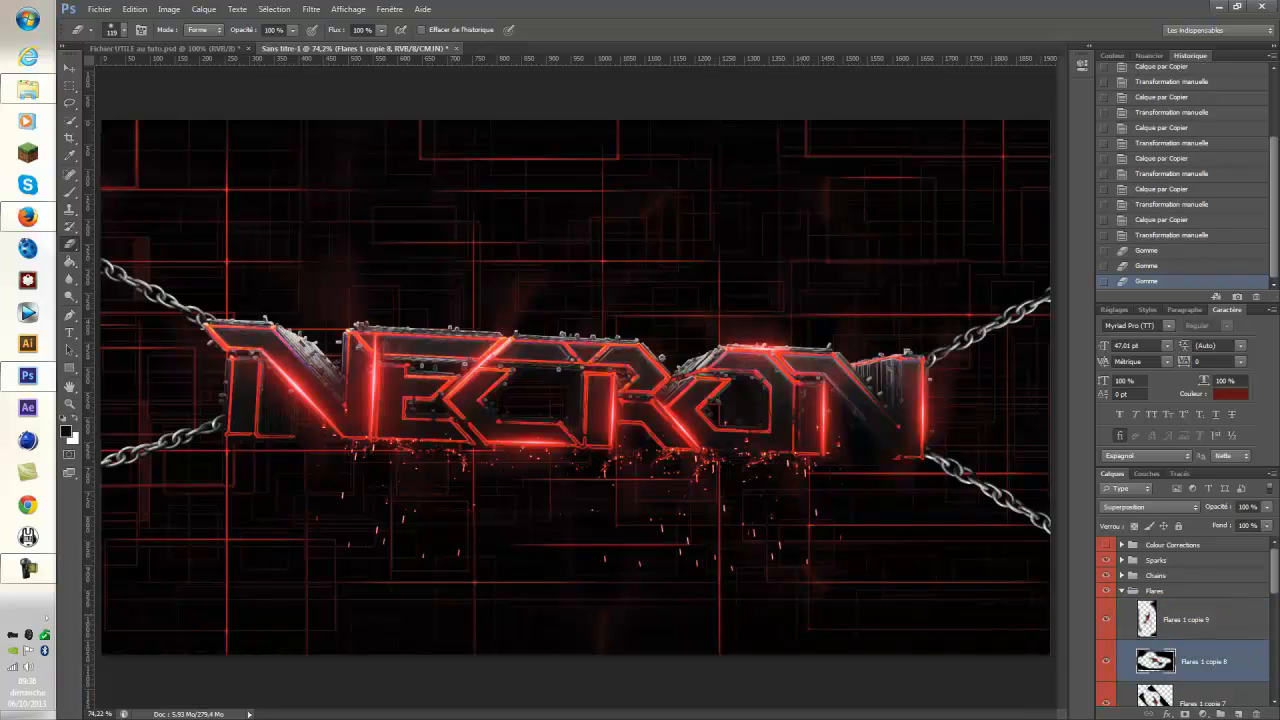
{"action": "left_click", "coordinate": [897, 412]}
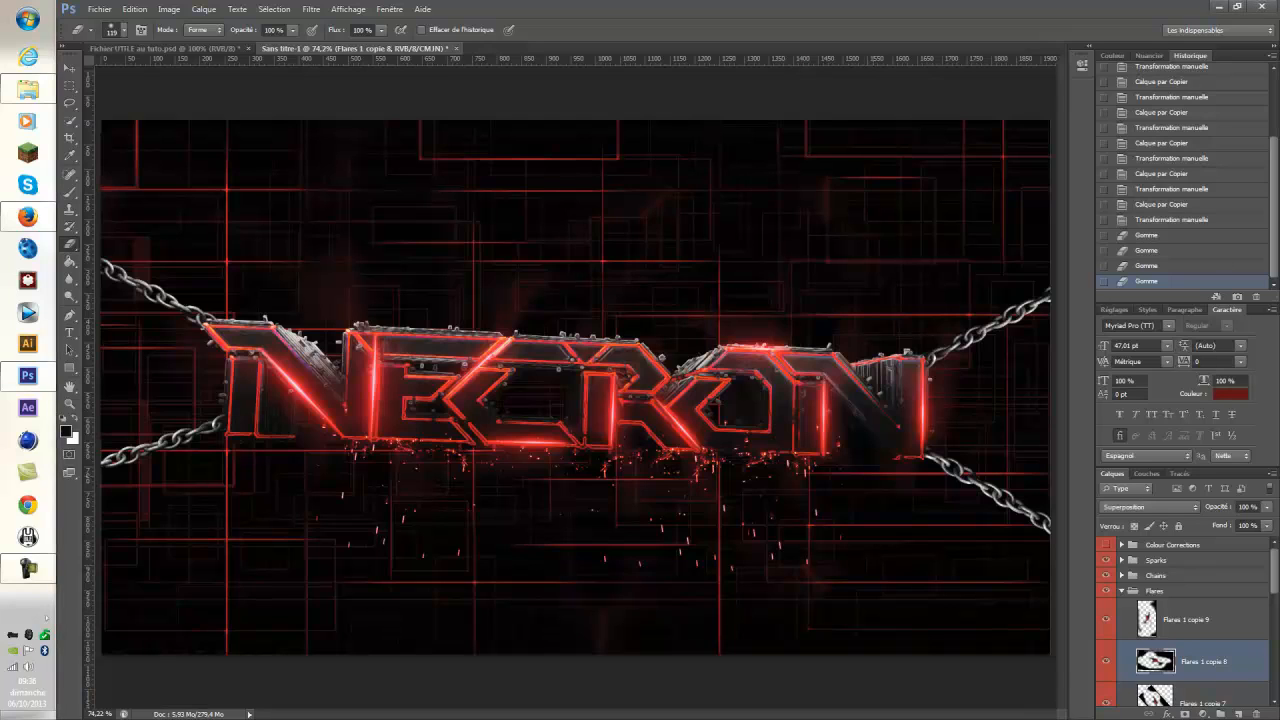
{"action": "left_click", "coordinate": [1106, 661]}
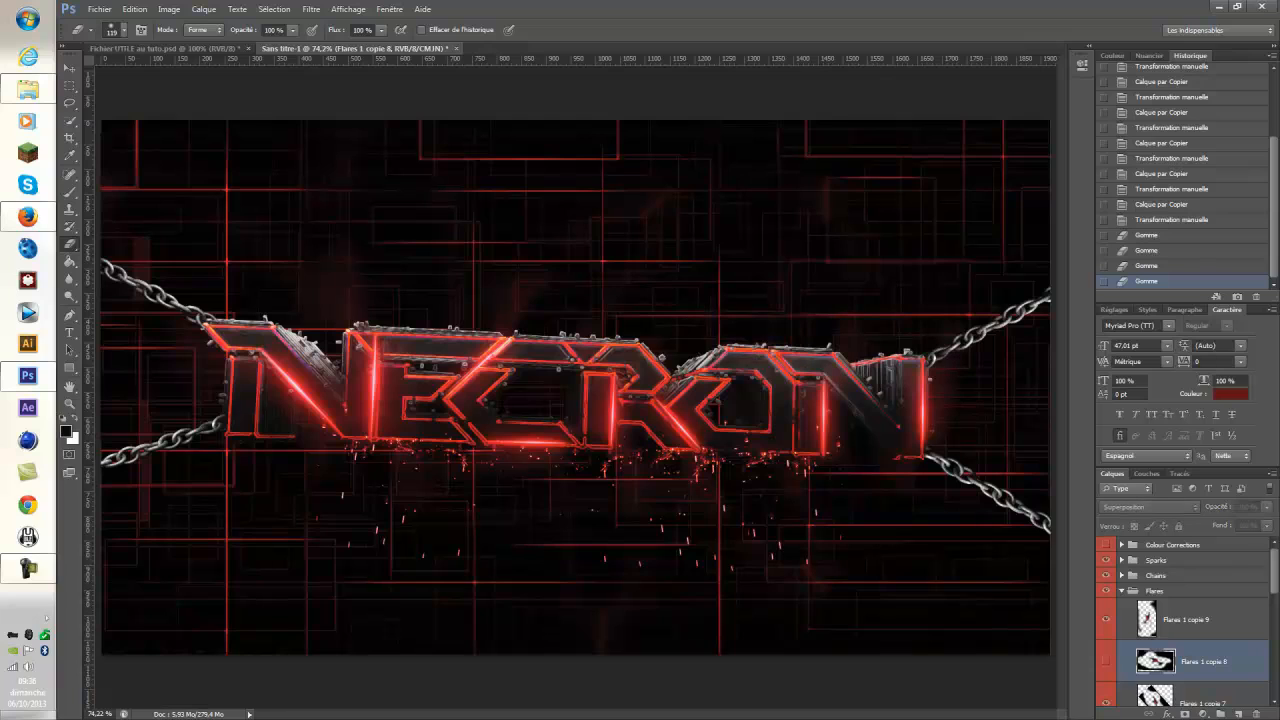
{"action": "left_click", "coordinate": [1106, 661]}
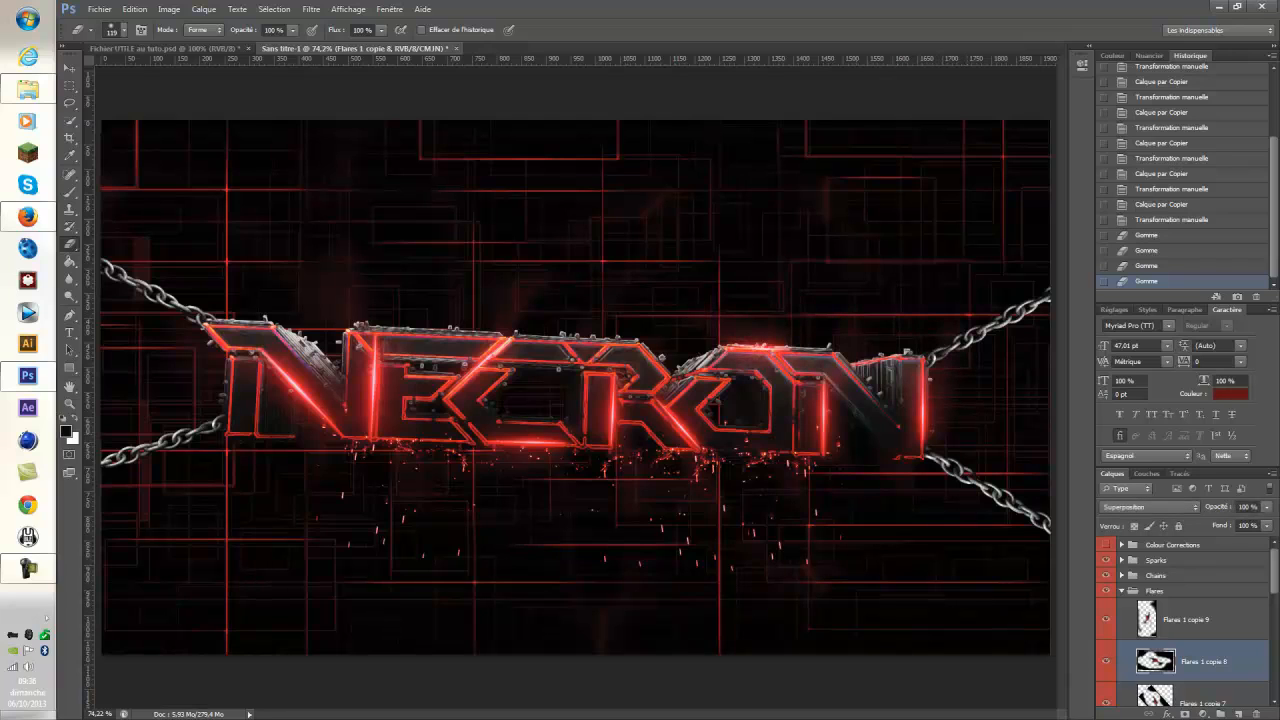
{"action": "left_click_drag", "start_coordinate": [300, 570], "coordinate": [900, 550]}
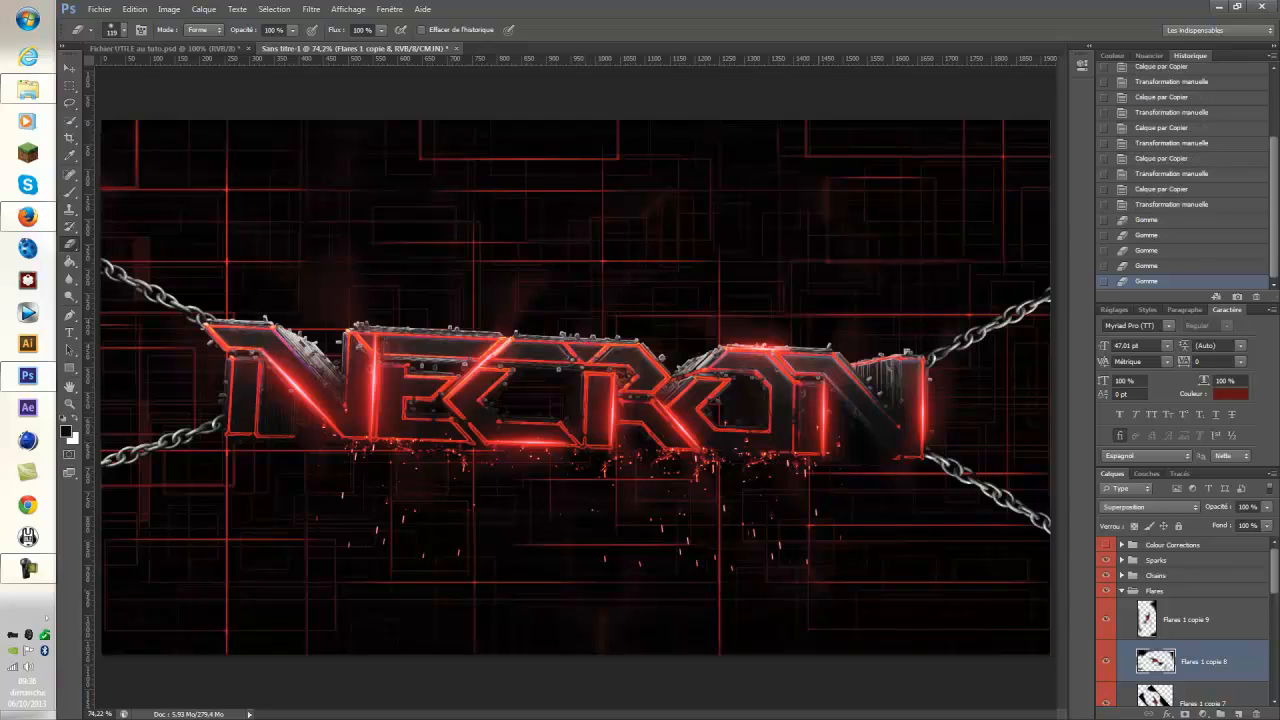
{"action": "left_click", "coordinate": [888, 415]}
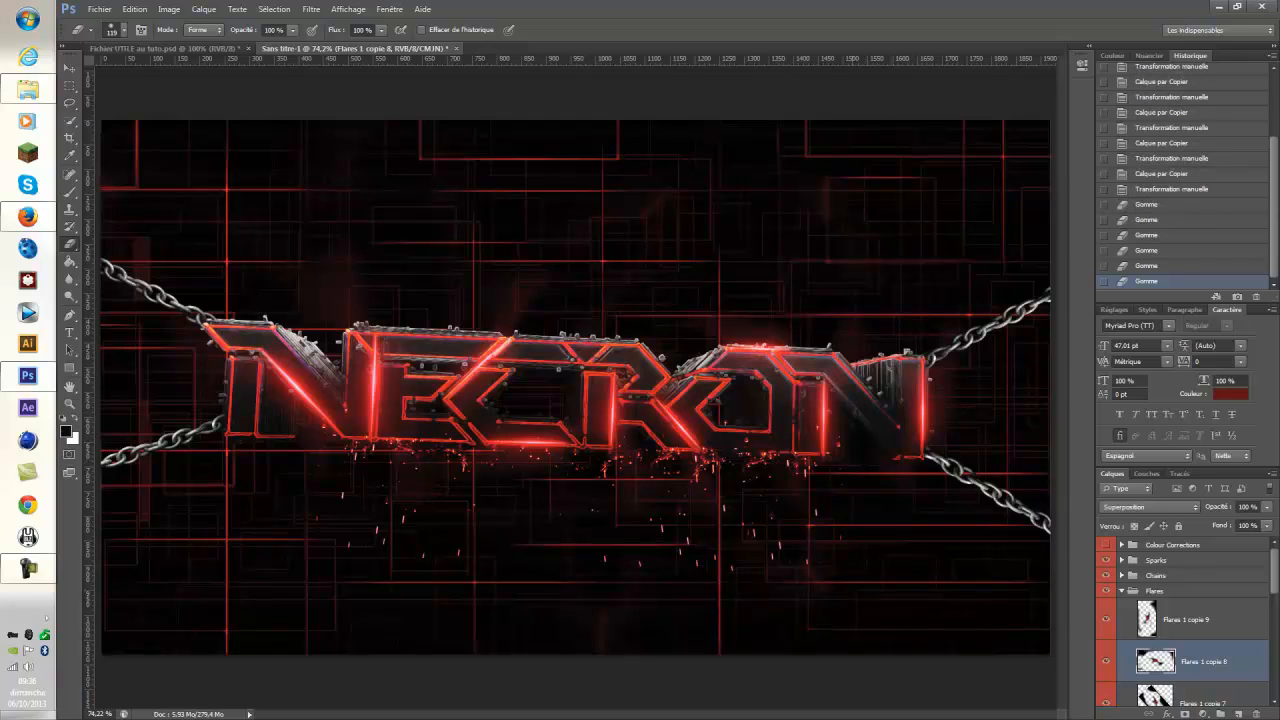
Erase the stray glow around the R's diagonal leg flare in the Flares 1 copie 7 layer.
{"action": "key", "text": "alt+bracketleft"}
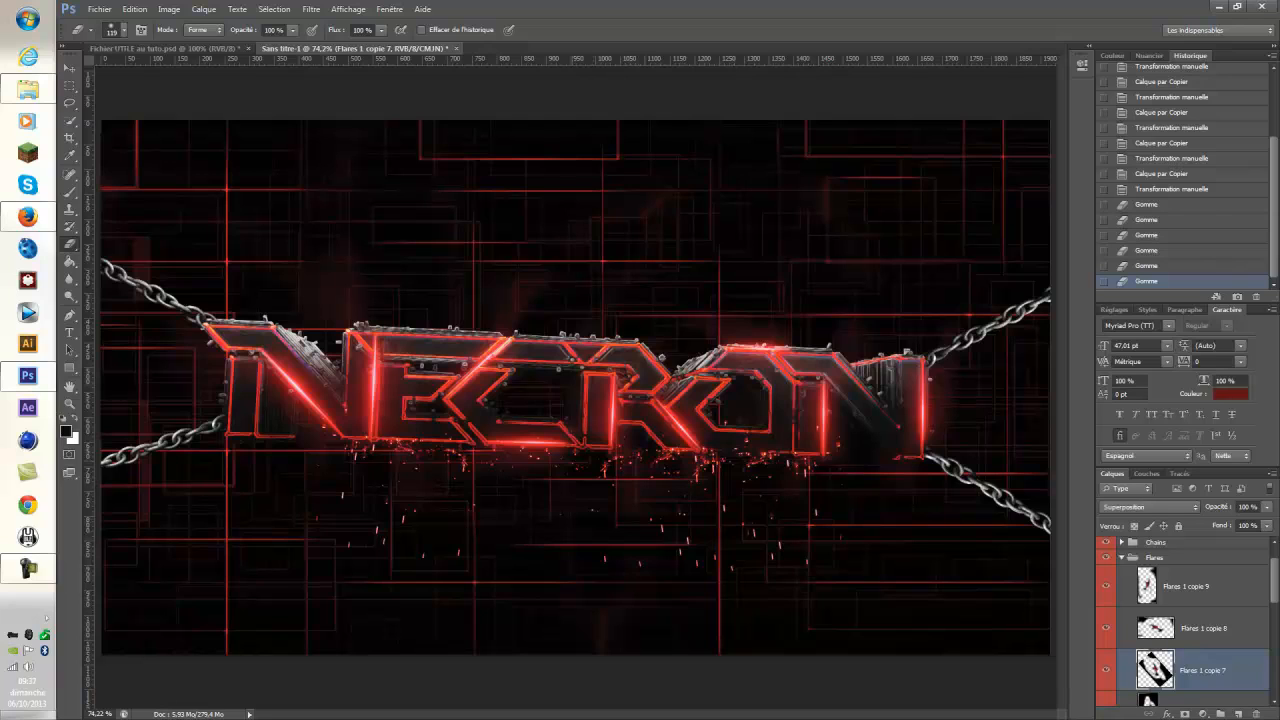
{"action": "left_click_drag", "start_coordinate": [645, 405], "coordinate": [715, 475]}
{"action": "left_click", "coordinate": [690, 440]}
{"action": "left_click", "coordinate": [690, 440]}
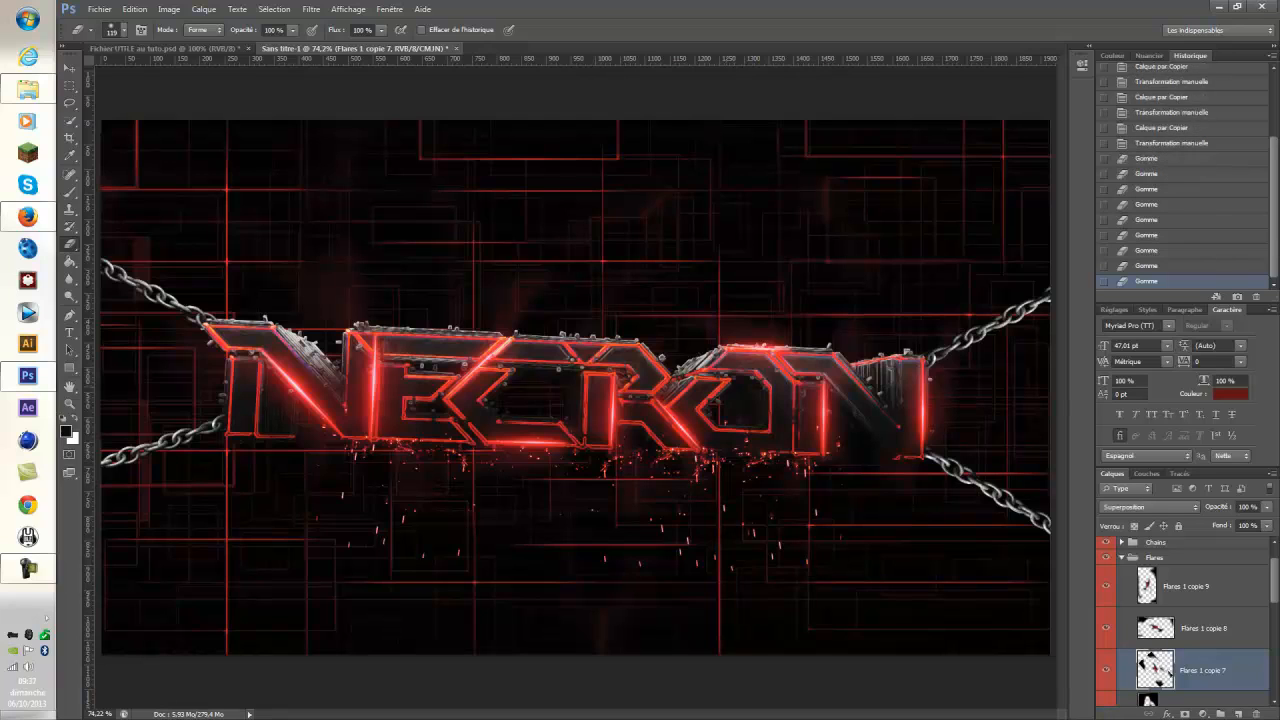
{"action": "left_click", "coordinate": [690, 440]}
{"action": "left_click", "coordinate": [690, 440]}
Erase the stray glow around the last N's left stem flare in the Flares 1 copie 6 layer, toggling its visibility to check.
{"action": "scroll", "coordinate": [1187, 622], "scroll_direction": "down", "scroll_amount": 3}
{"action": "left_click", "coordinate": [1190, 621]}
{"action": "left_click", "coordinate": [1106, 620]}
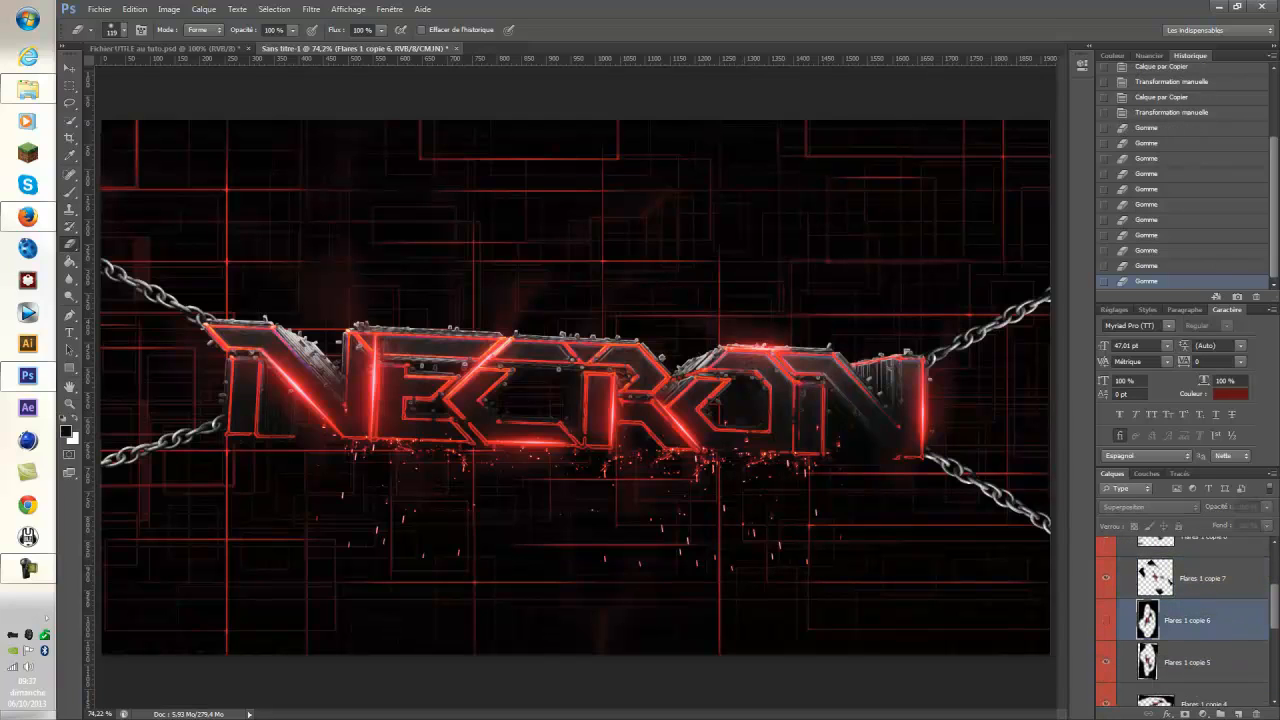
{"action": "left_click", "coordinate": [1106, 620]}
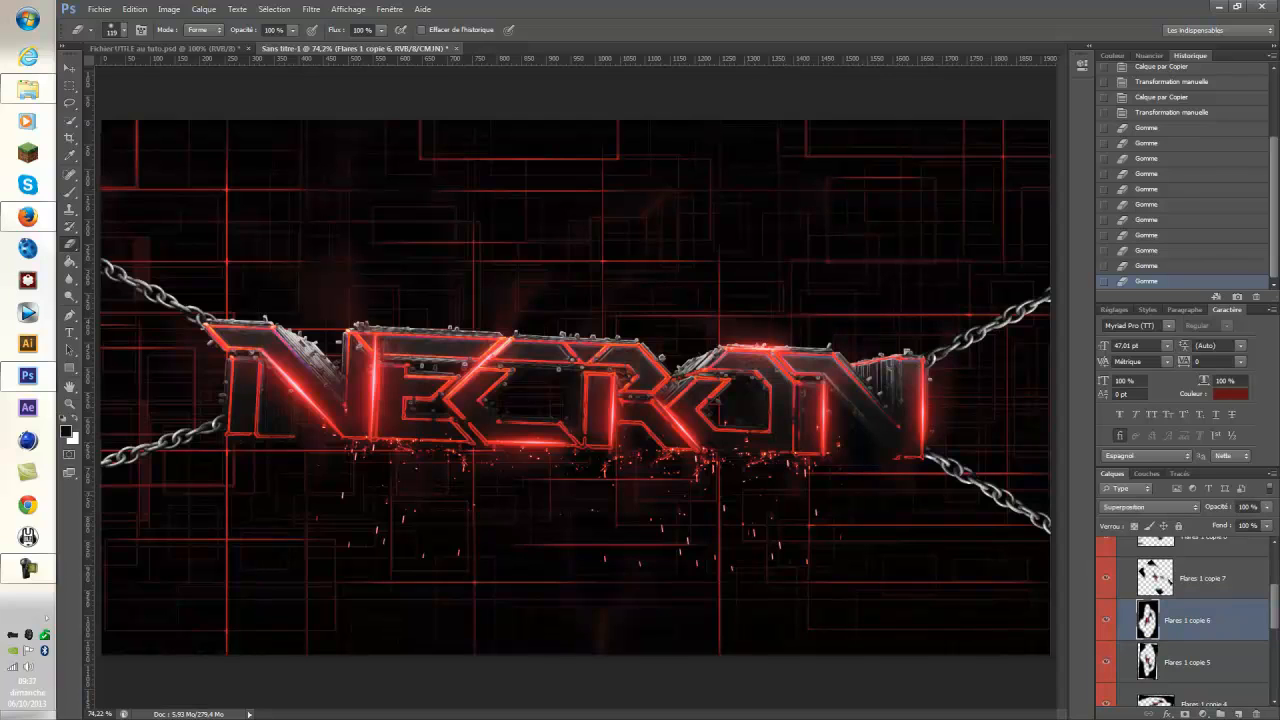
{"action": "left_click", "coordinate": [872, 420]}
{"action": "left_click", "coordinate": [872, 420]}
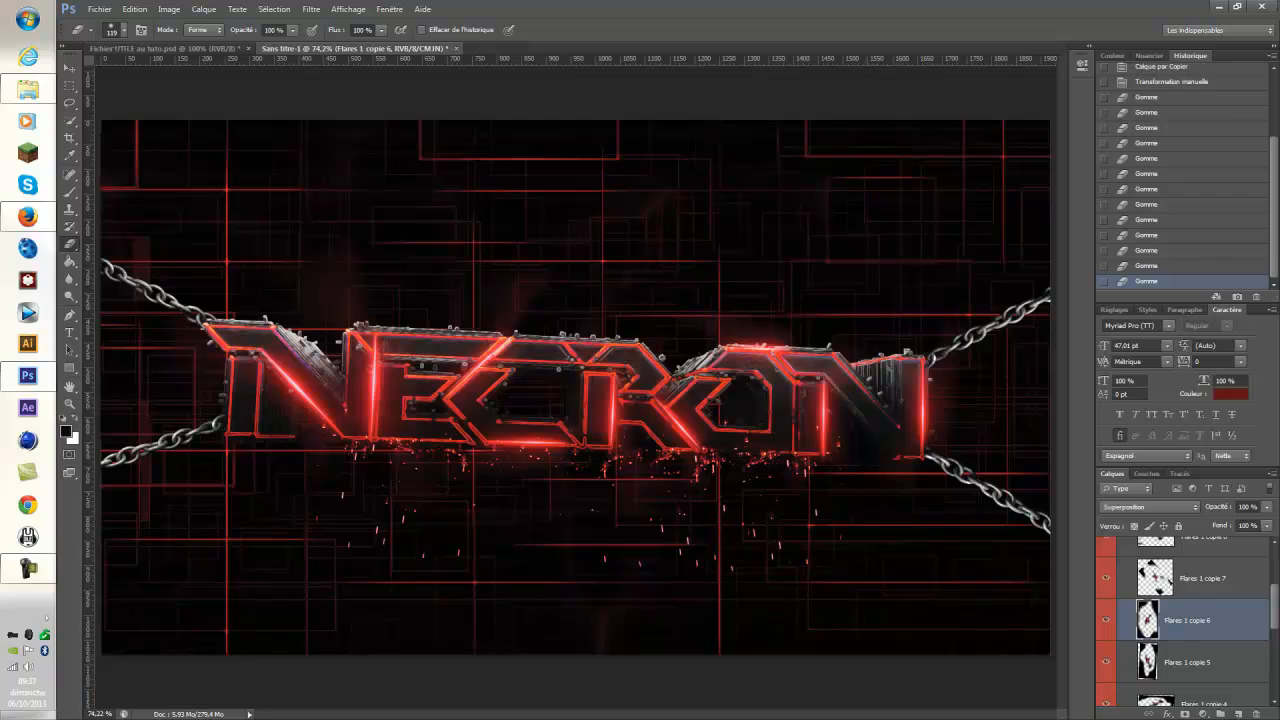
Erase the stray glow around the flare in the Flares 1 copie 5 layer, toggling its visibility to check.
{"action": "scroll", "coordinate": [1187, 640], "scroll_direction": "down", "scroll_amount": 1}
{"action": "left_click", "coordinate": [1187, 647]}
{"action": "left_click", "coordinate": [1106, 647]}
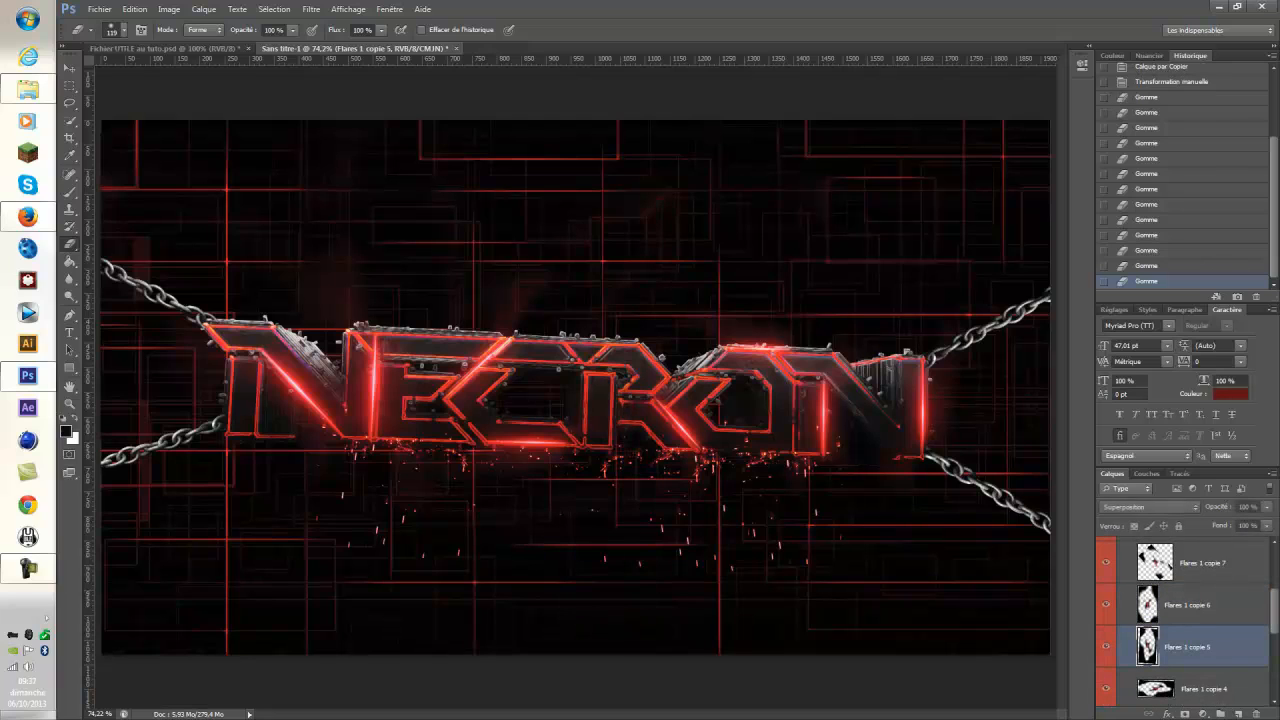
{"action": "left_click", "coordinate": [1106, 647]}
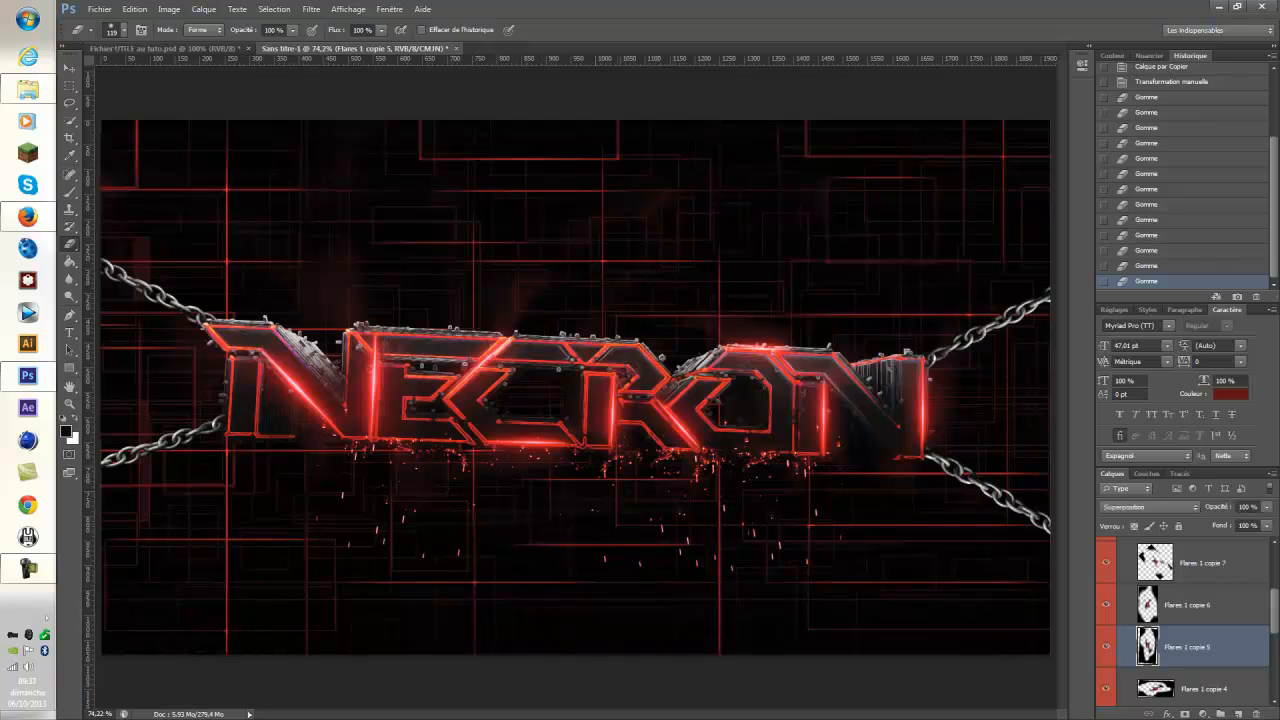
{"action": "left_click_drag", "start_coordinate": [870, 350], "coordinate": [872, 460]}
Erase the stray glow around the C's bottom edge flare in the Flares 1 copie 4 layer, toggling its visibility to check.
{"action": "scroll", "coordinate": [1185, 620], "scroll_direction": "down", "scroll_amount": 1}
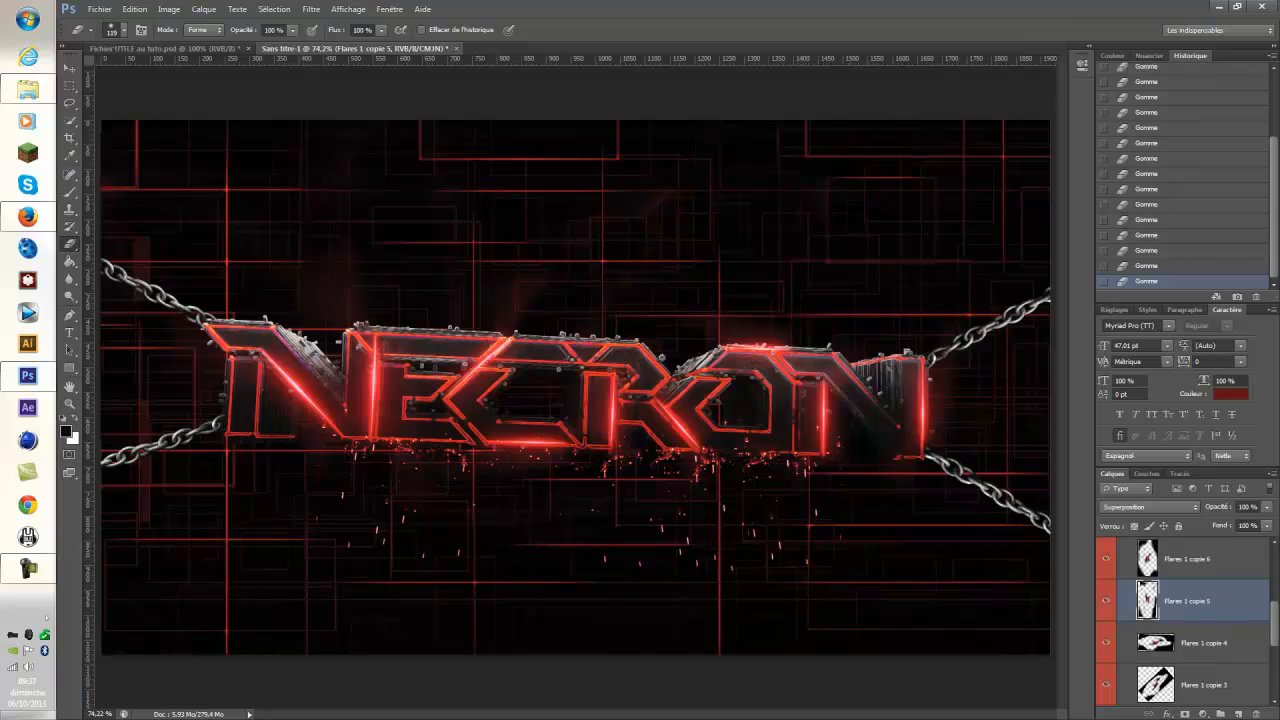
{"action": "left_click", "coordinate": [1204, 643]}
{"action": "left_click", "coordinate": [526, 448]}
{"action": "left_click", "coordinate": [1106, 643]}
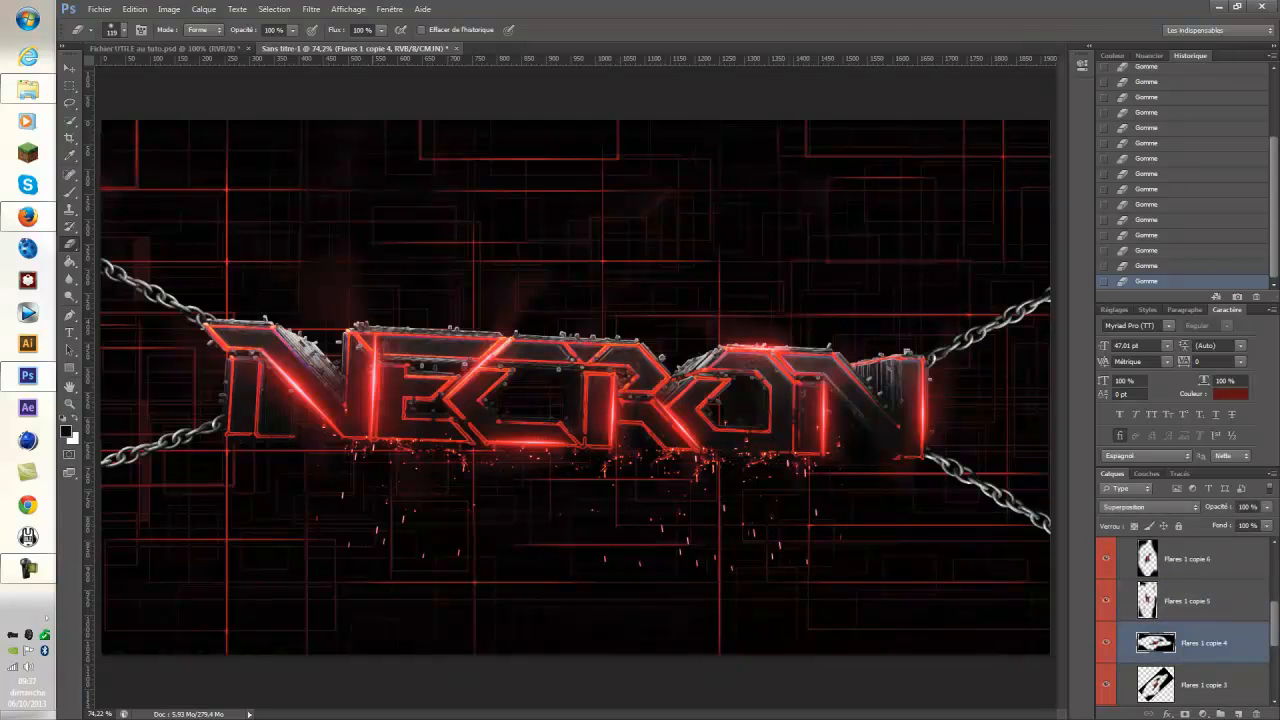
Erase the stray glow around the diagonal flare between the E and C in the Flares 1 copie 3 layer.
{"action": "scroll", "coordinate": [1185, 620], "scroll_direction": "down", "scroll_amount": 1}
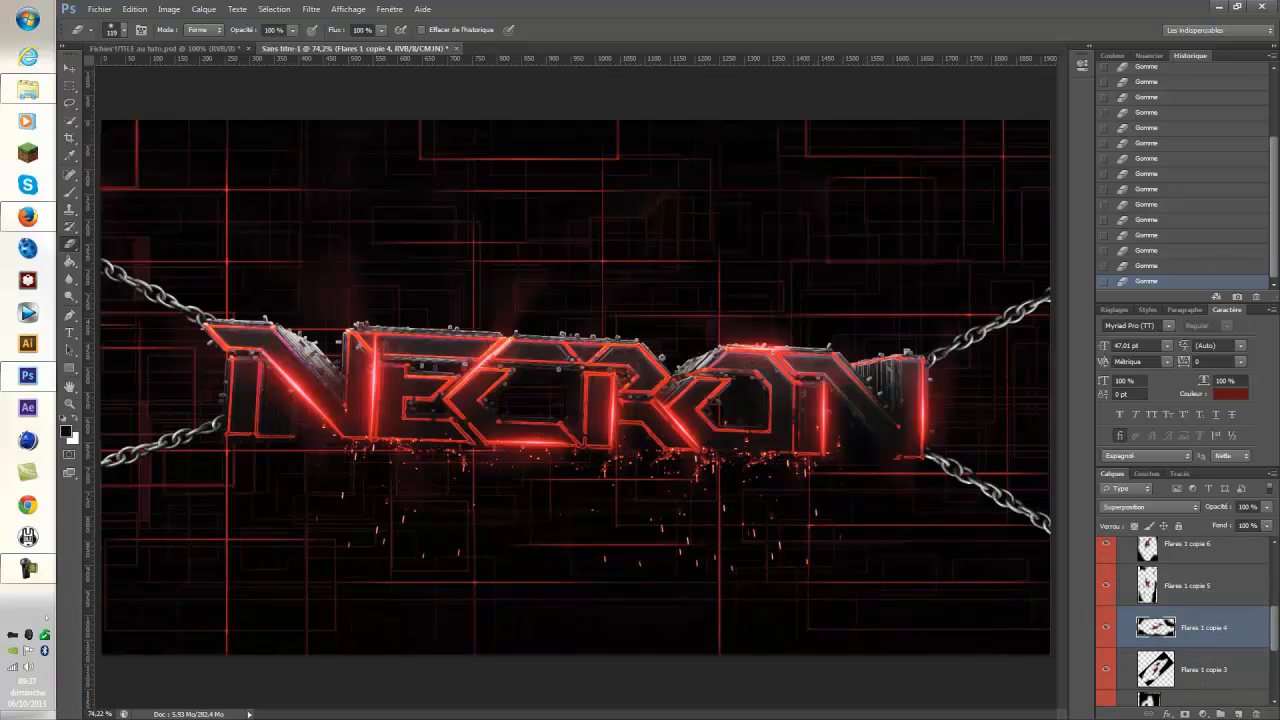
{"action": "left_click", "coordinate": [1204, 670]}
{"action": "left_click", "coordinate": [1106, 669]}
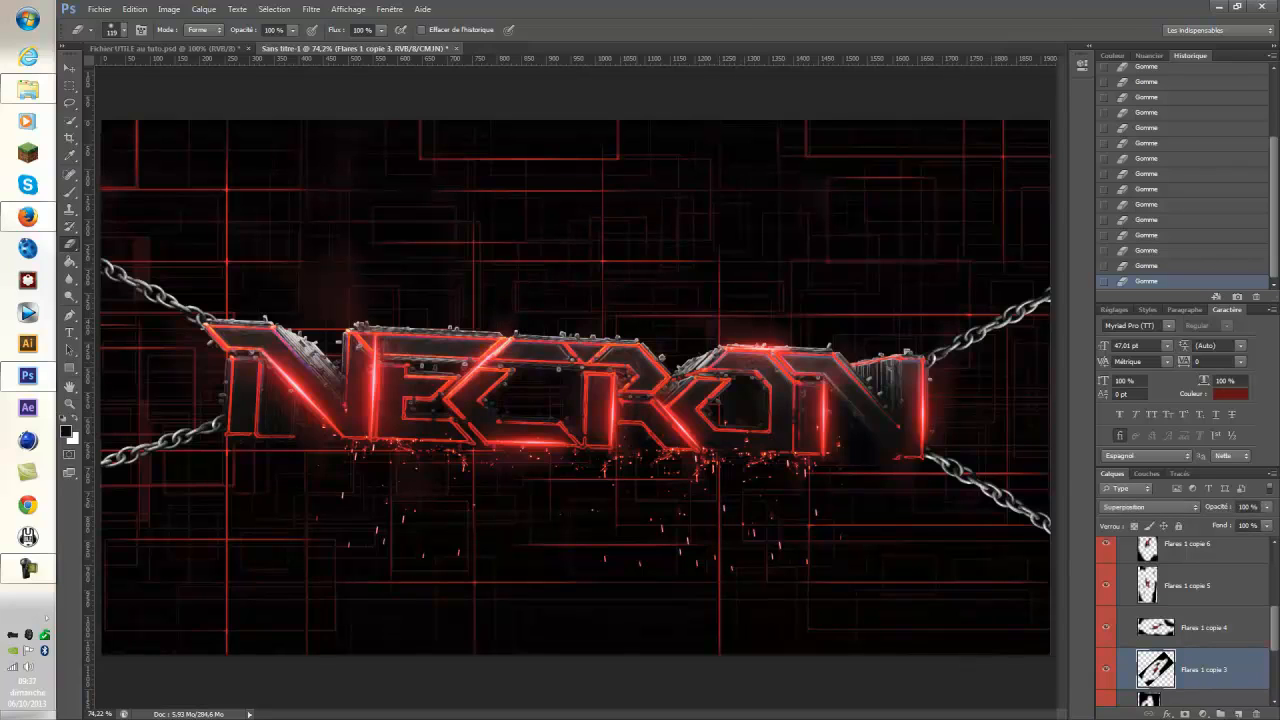
Erase the stray glow around the E's left stem flare in the Flares 1 copie 2 layer, toggling its visibility to check.
{"action": "scroll", "coordinate": [1185, 620], "scroll_direction": "down", "scroll_amount": 1}
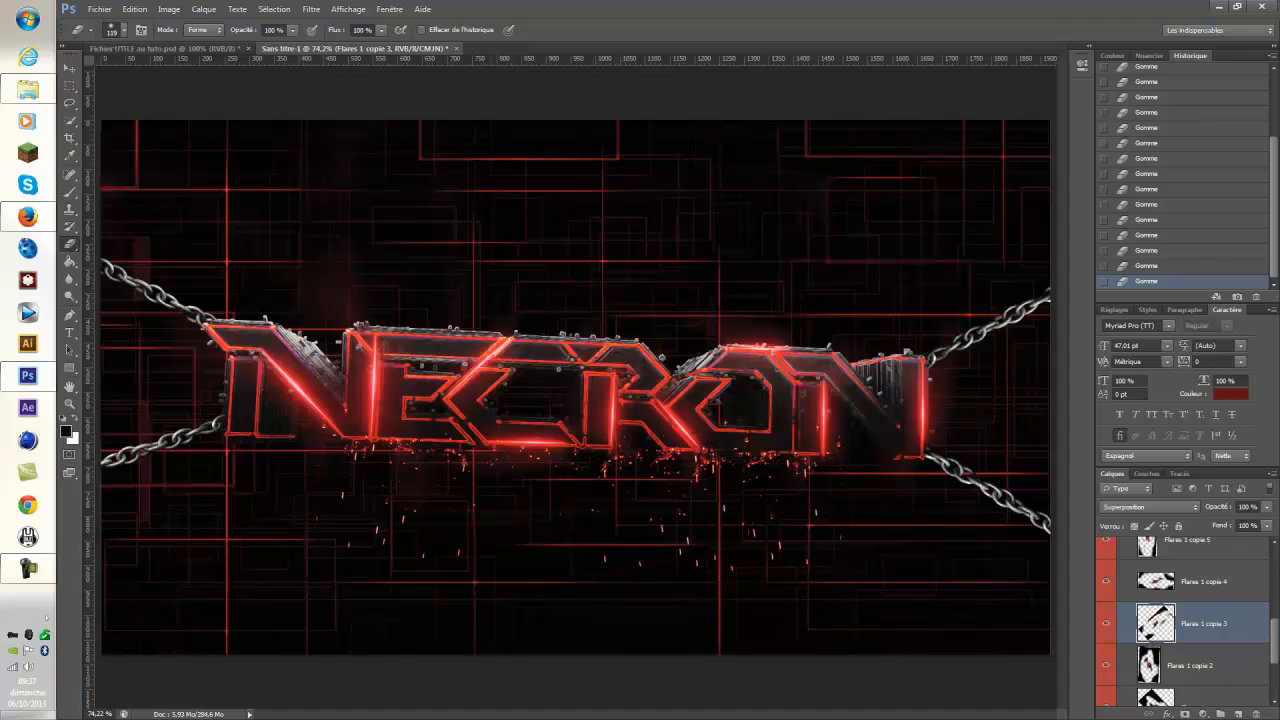
{"action": "left_click", "coordinate": [1190, 665]}
{"action": "left_click", "coordinate": [1106, 665]}
{"action": "left_click", "coordinate": [1106, 665]}
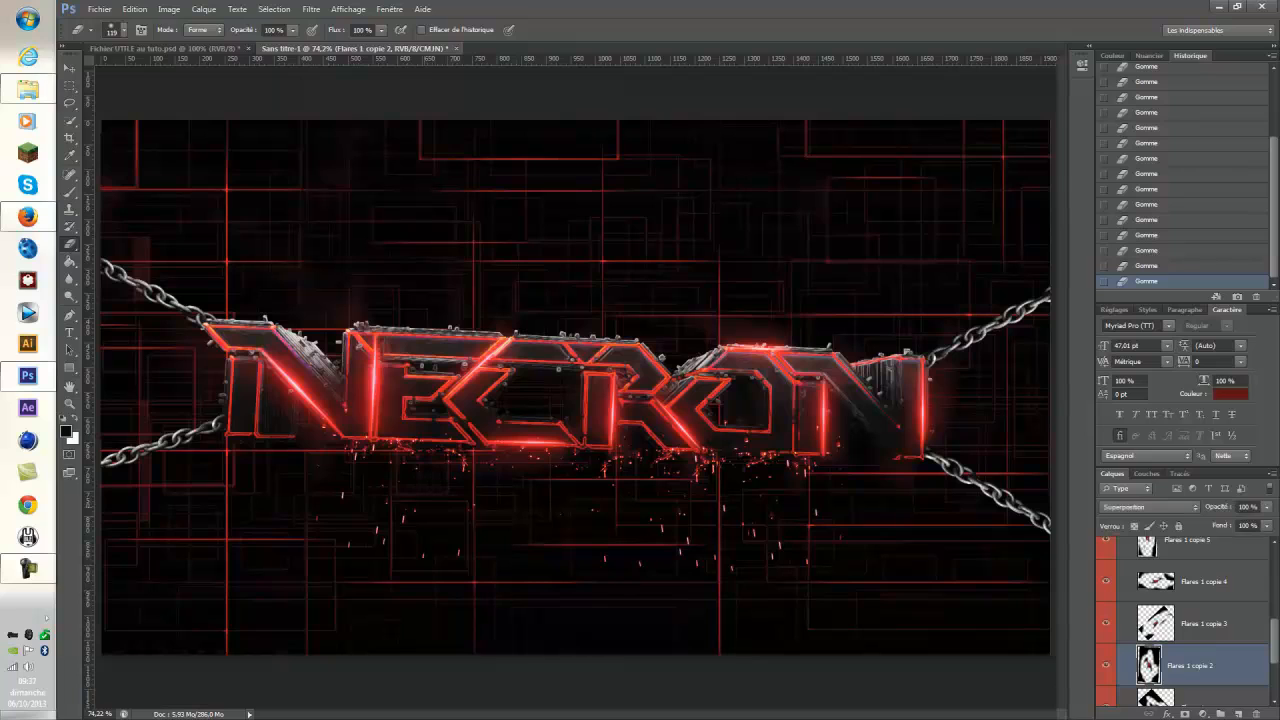
{"action": "scroll", "coordinate": [1185, 620], "scroll_direction": "down", "scroll_amount": 1}
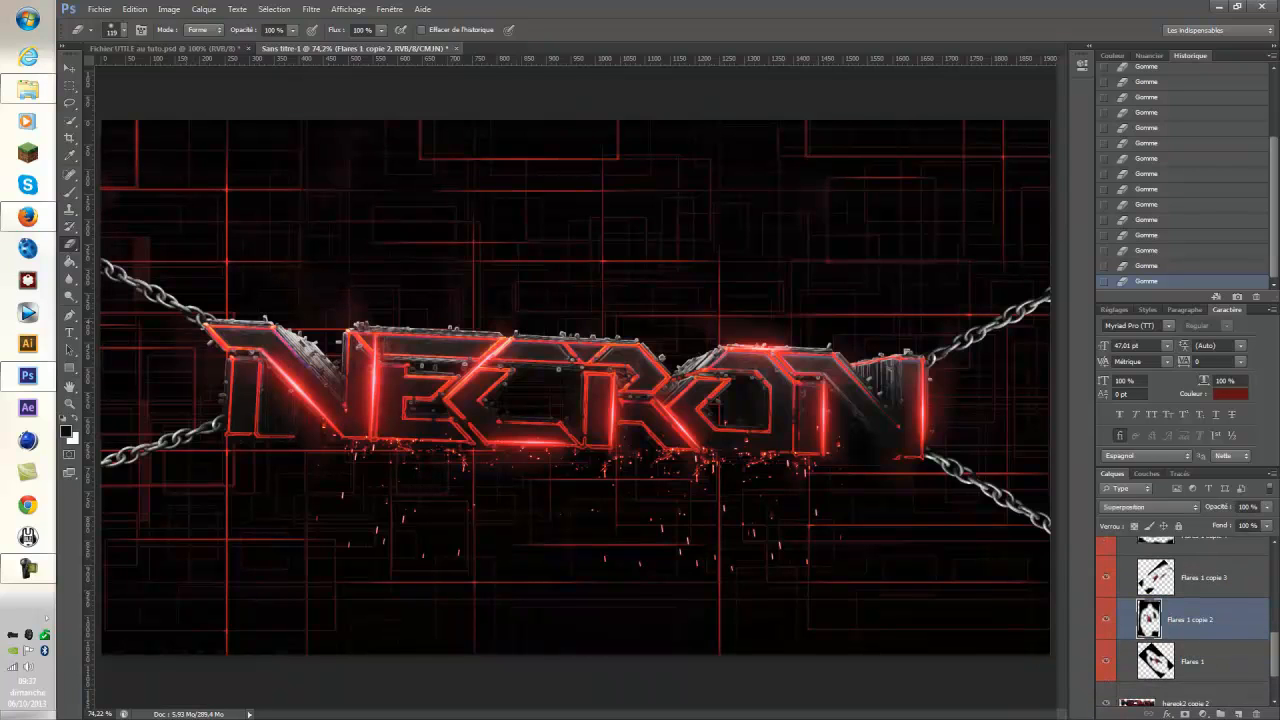
{"action": "left_click_drag", "start_coordinate": [375, 350], "coordinate": [375, 380]}
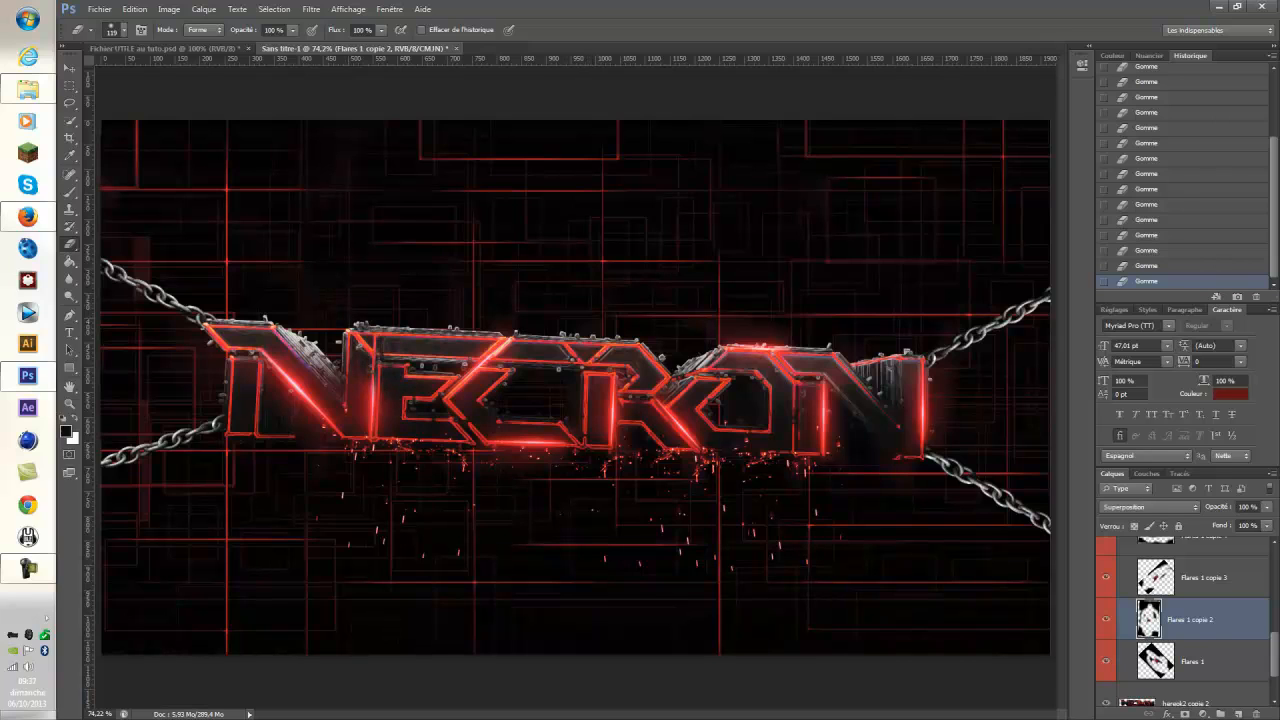
Collapse the Flares group and compare the artwork with Sparks, Chains, Flares and bg hidden, then shown again.
{"action": "scroll", "coordinate": [1180, 620], "scroll_direction": "up", "scroll_amount": 10}
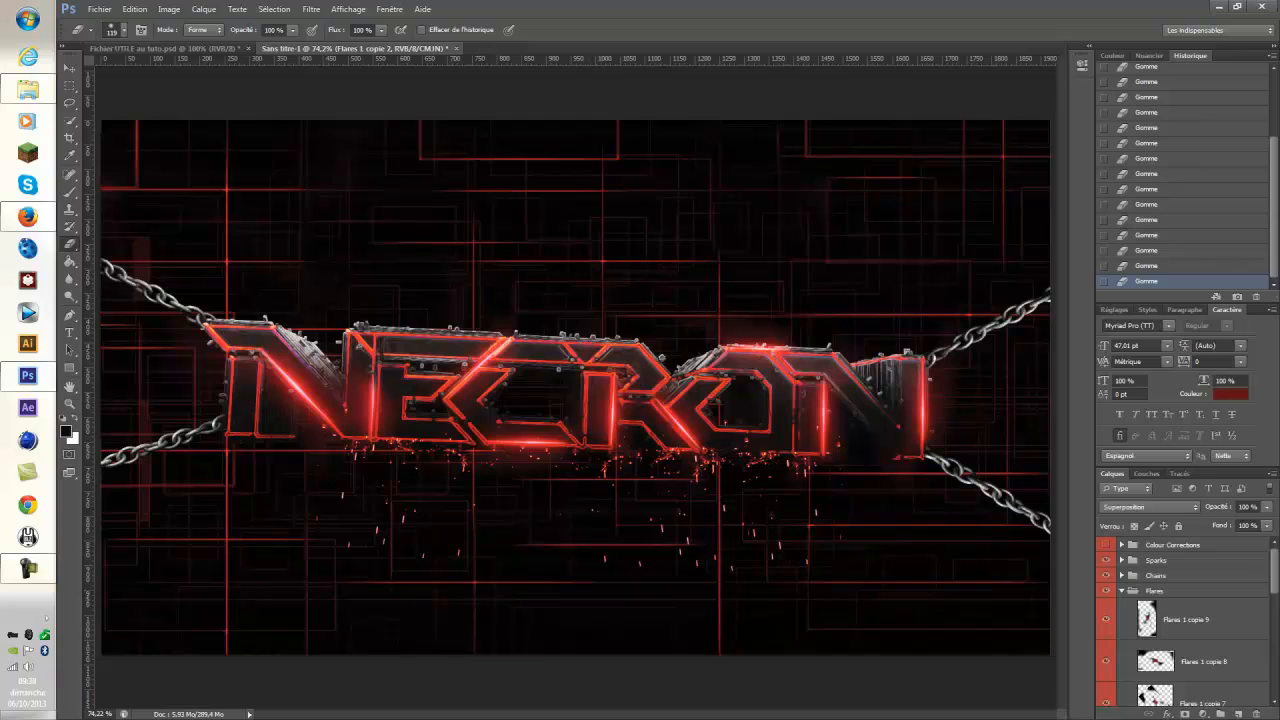
{"action": "left_click", "coordinate": [1121, 591]}
{"action": "left_click", "coordinate": [1106, 560]}
{"action": "left_click", "coordinate": [1106, 576]}
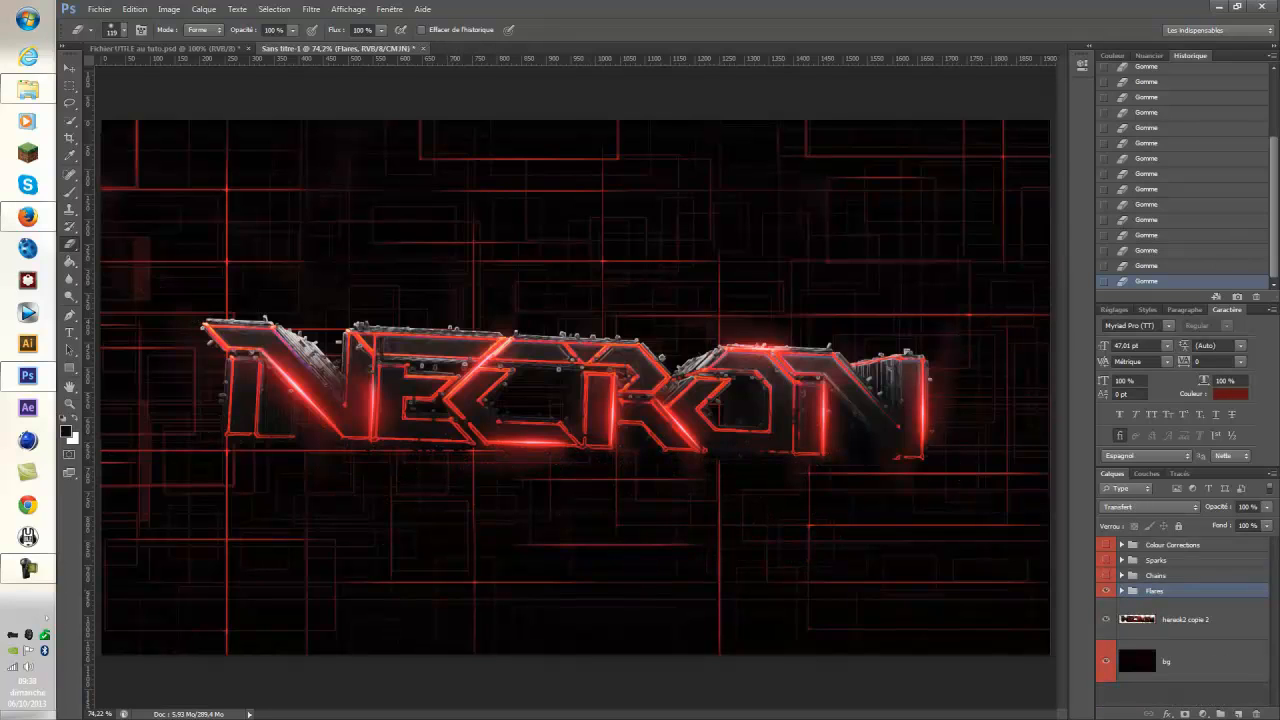
{"action": "left_click", "coordinate": [1106, 591]}
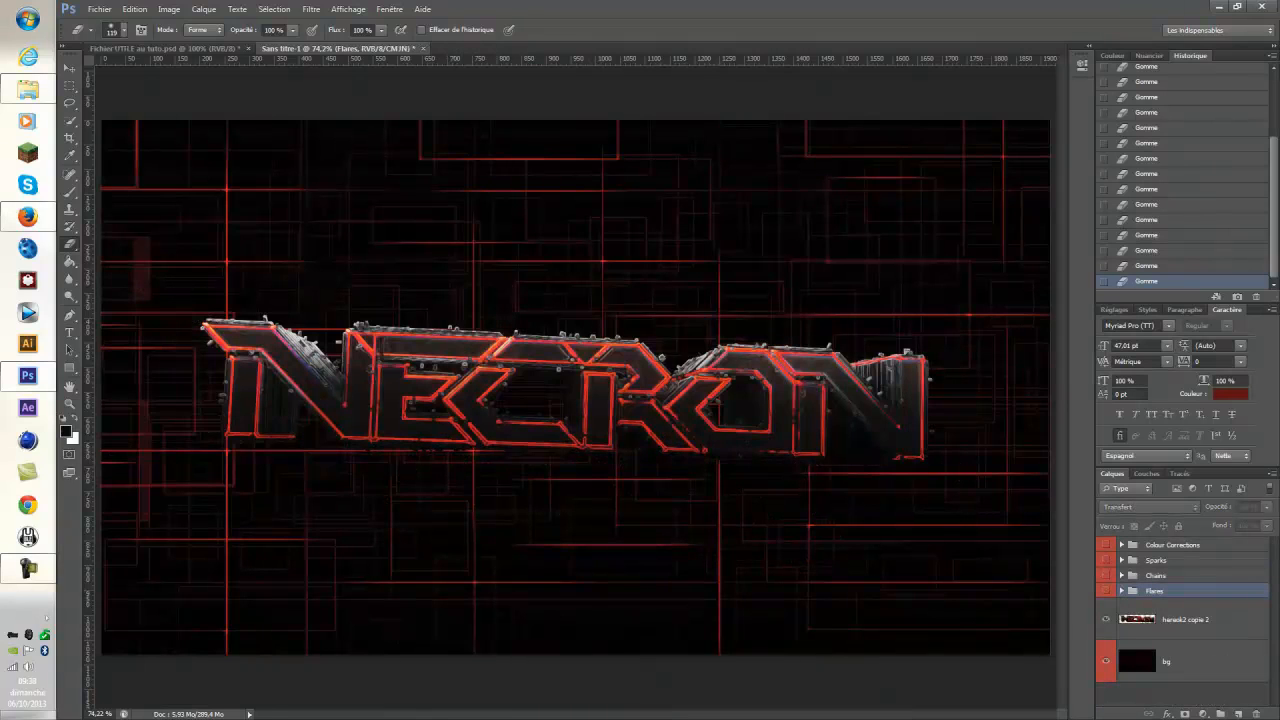
{"action": "left_click", "coordinate": [1106, 661]}
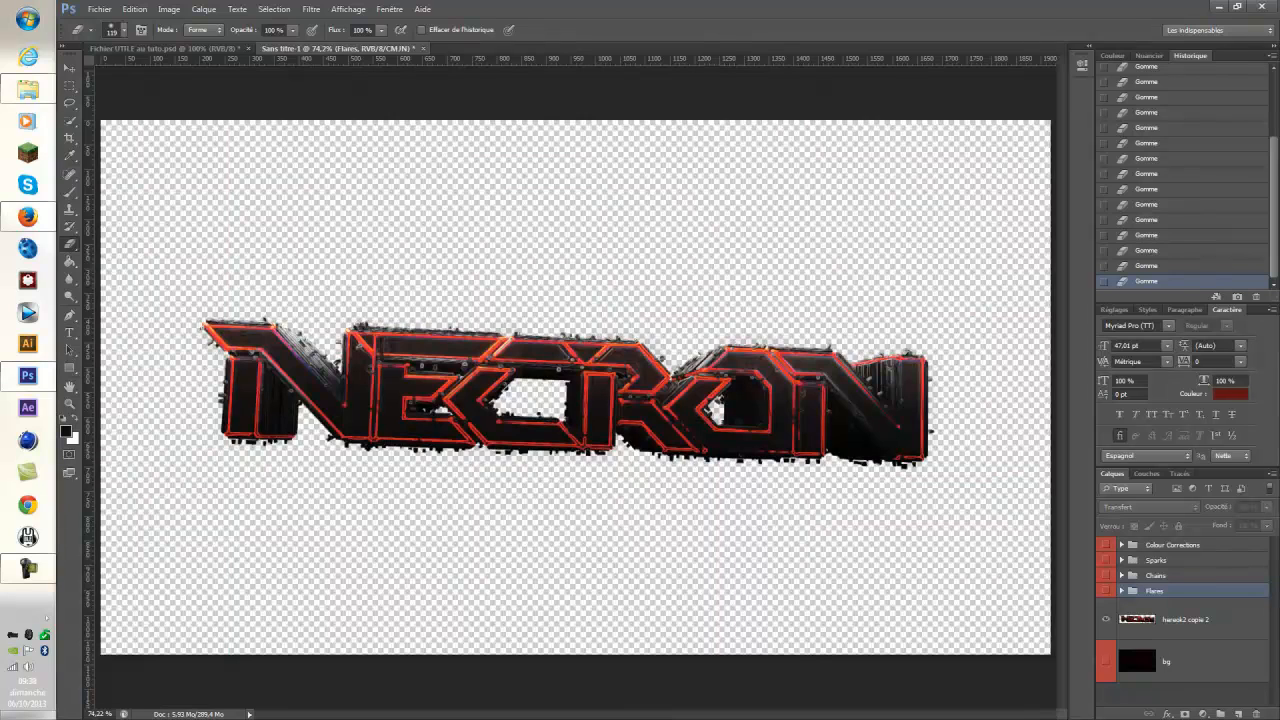
{"action": "left_click", "coordinate": [1106, 661]}
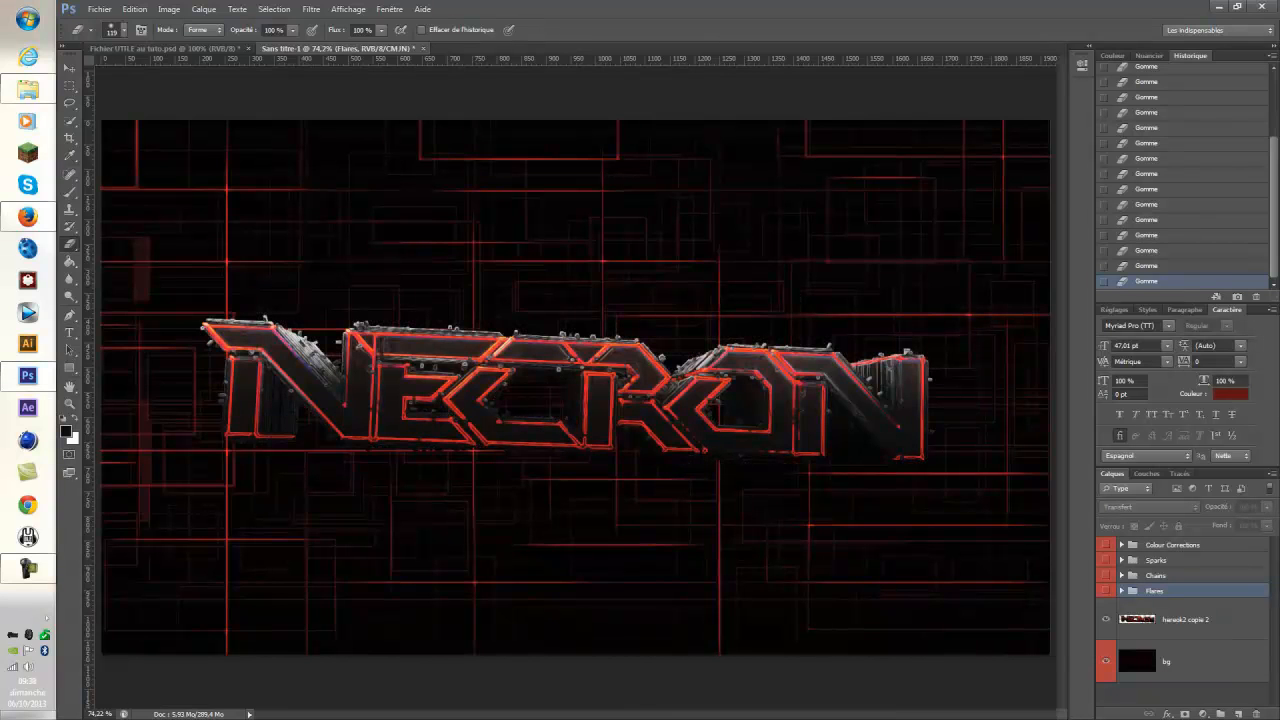
{"action": "left_click", "coordinate": [1106, 560]}
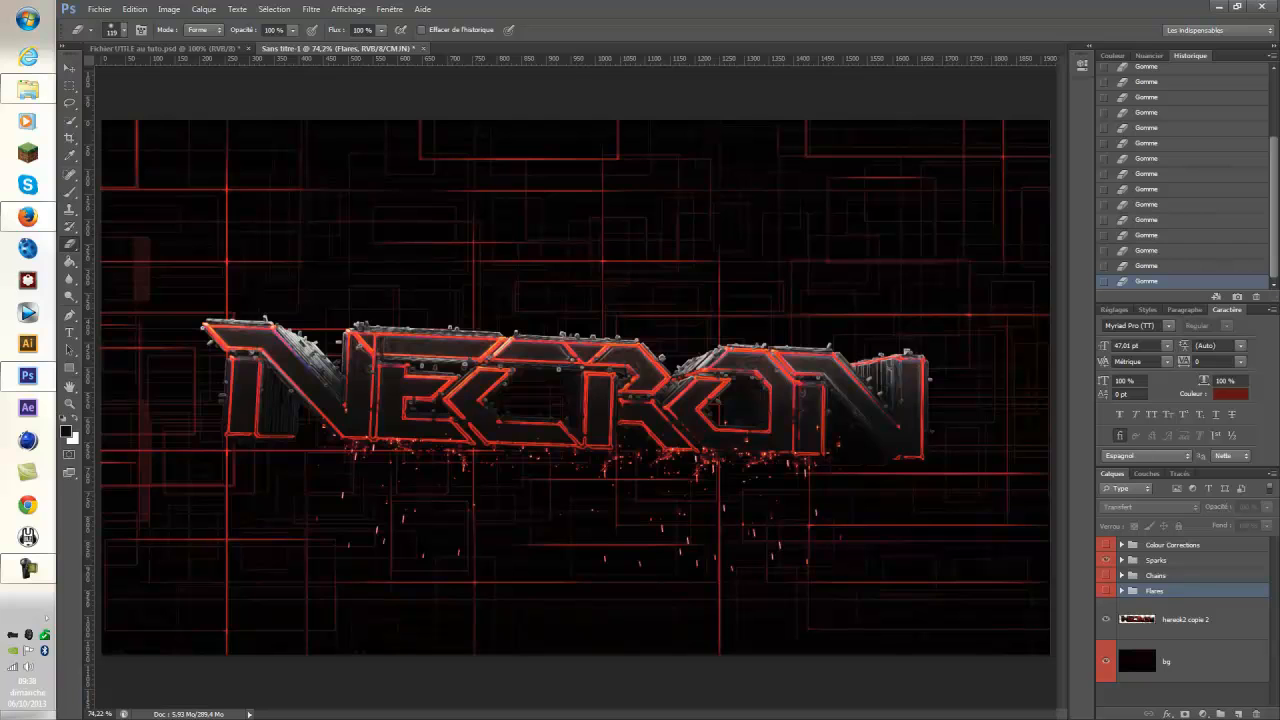
{"action": "left_click", "coordinate": [1106, 575]}
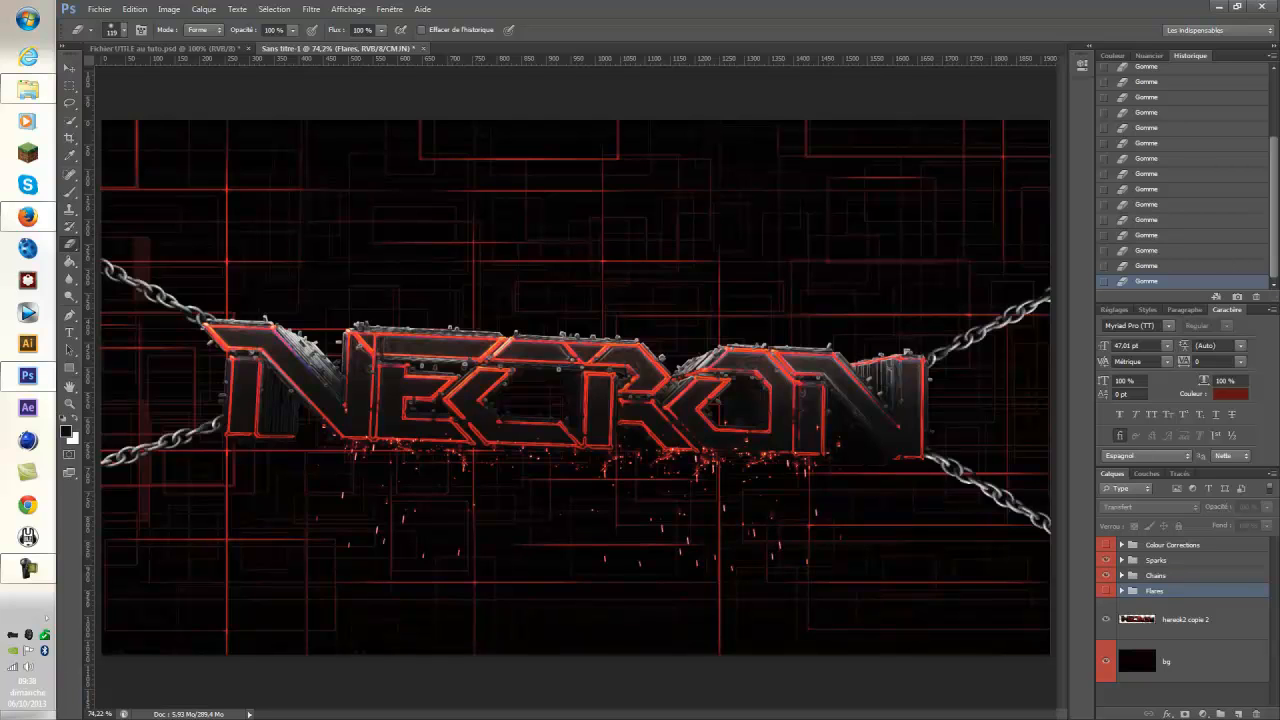
{"action": "left_click", "coordinate": [1106, 591]}
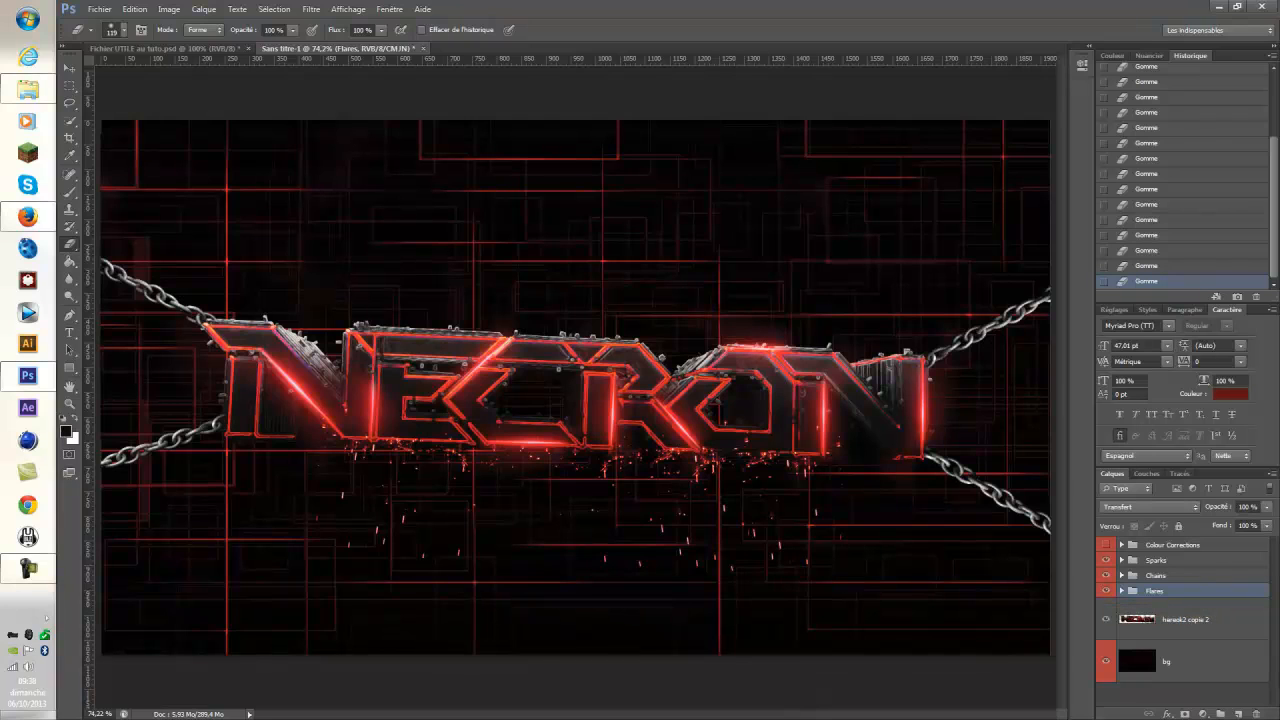
Move the CC7 group out of the Colour Corrections group to the top of the layer stack.
{"action": "left_click", "coordinate": [1121, 545]}
{"action": "scroll", "coordinate": [1180, 610], "scroll_direction": "down", "scroll_amount": 4}
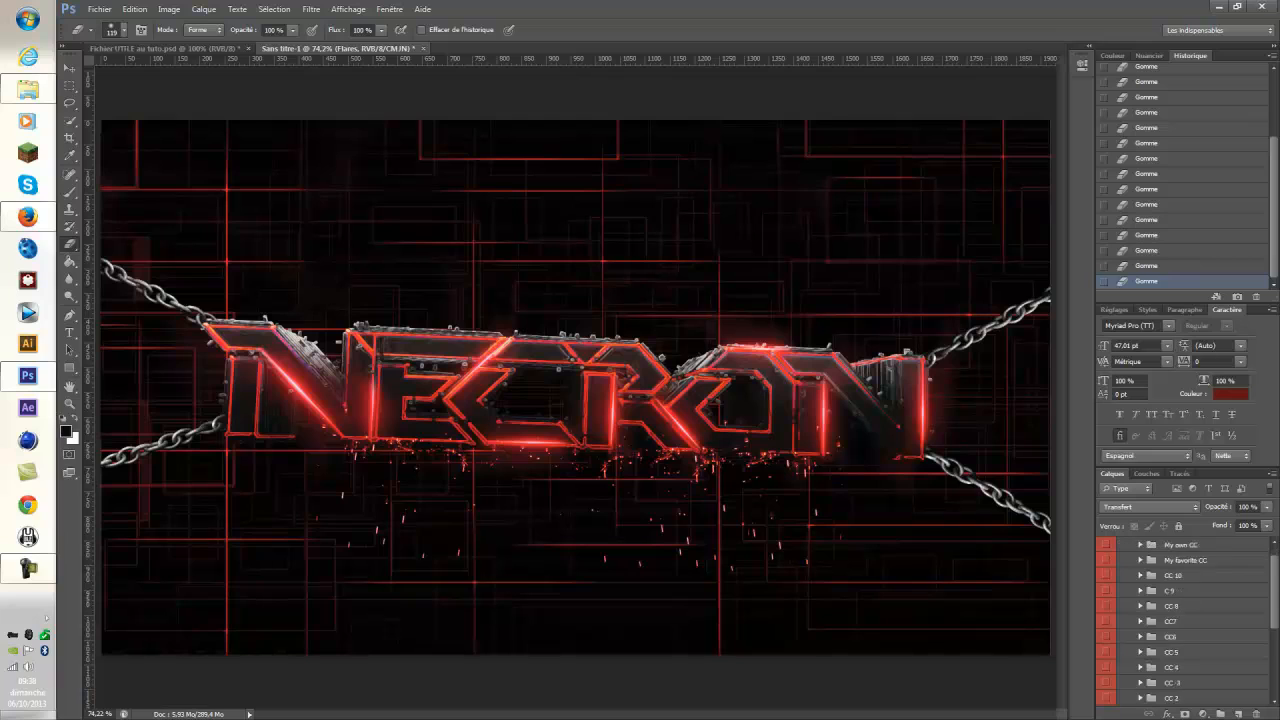
{"action": "scroll", "coordinate": [1180, 610], "scroll_direction": "up", "scroll_amount": 1}
{"action": "left_click", "coordinate": [1180, 606]}
{"action": "scroll", "coordinate": [1180, 620], "scroll_direction": "up", "scroll_amount": 1}
{"action": "left_click_drag", "start_coordinate": [1180, 637], "coordinate": [1180, 538]}
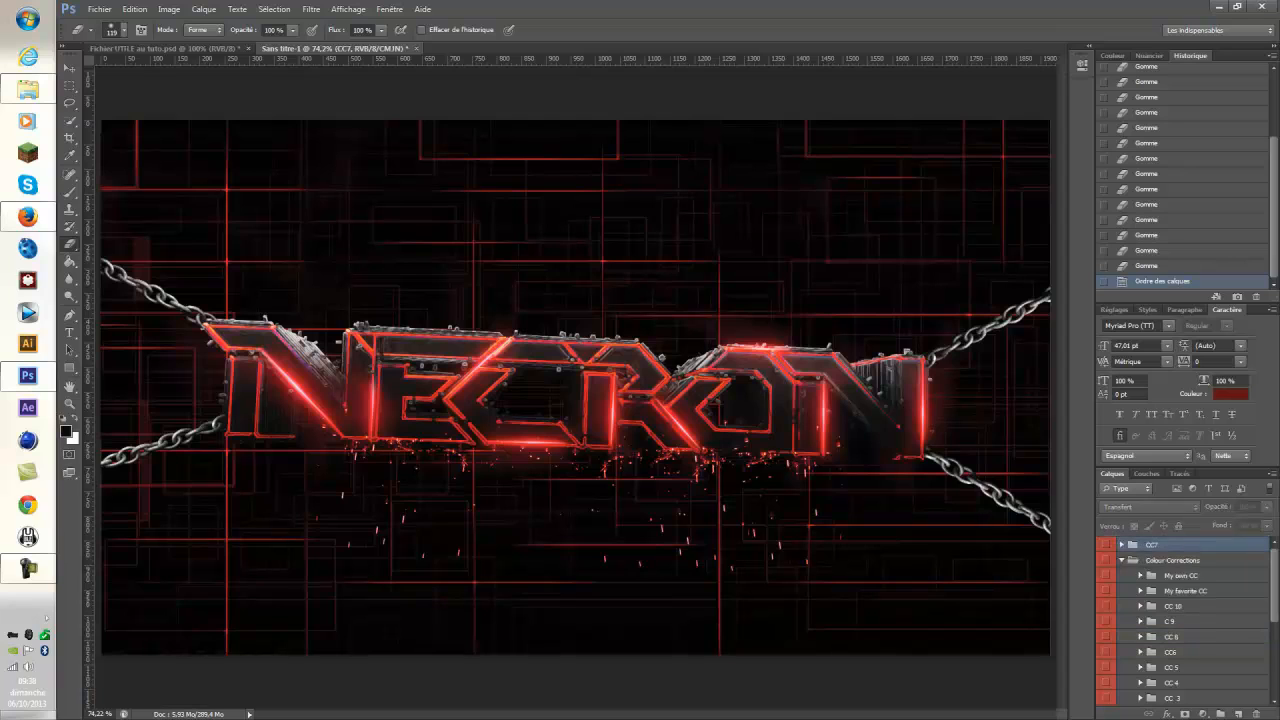
Delete the remaining Colour Corrections group and make the CC7 group visible and active.
{"action": "left_click", "coordinate": [1172, 560]}
{"action": "key", "text": "Delete"}
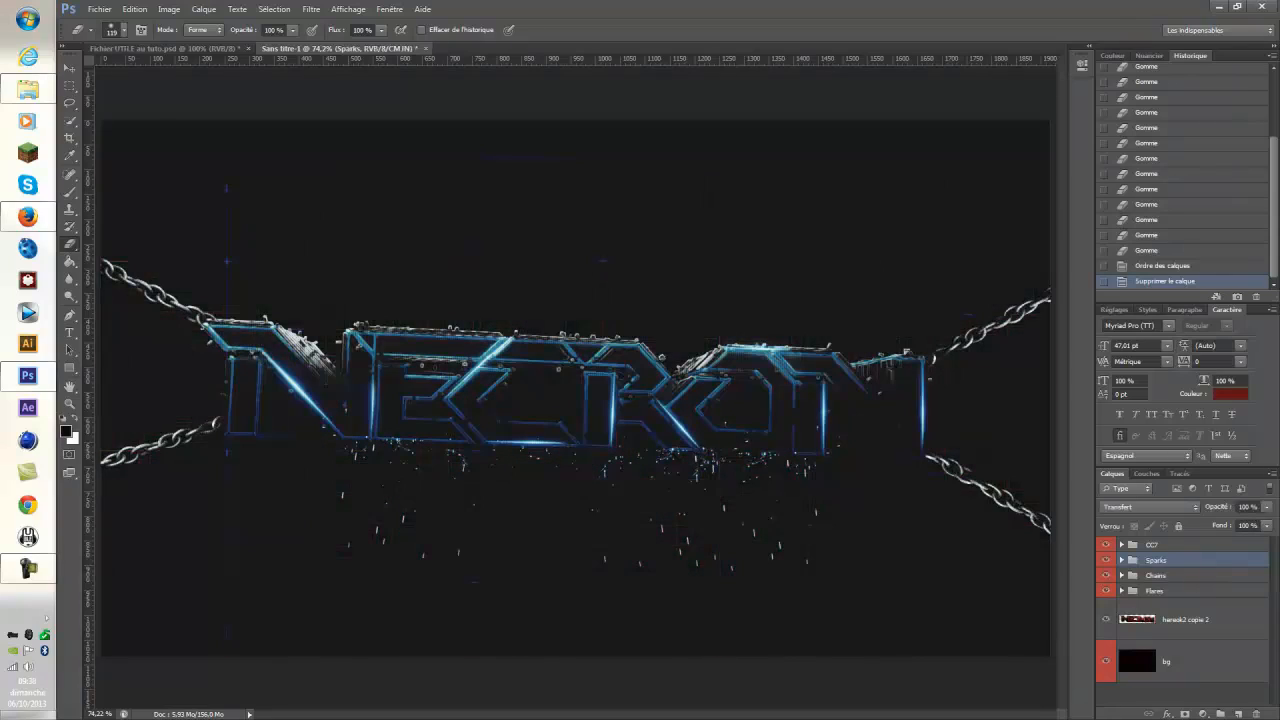
{"action": "left_click", "coordinate": [1180, 545]}
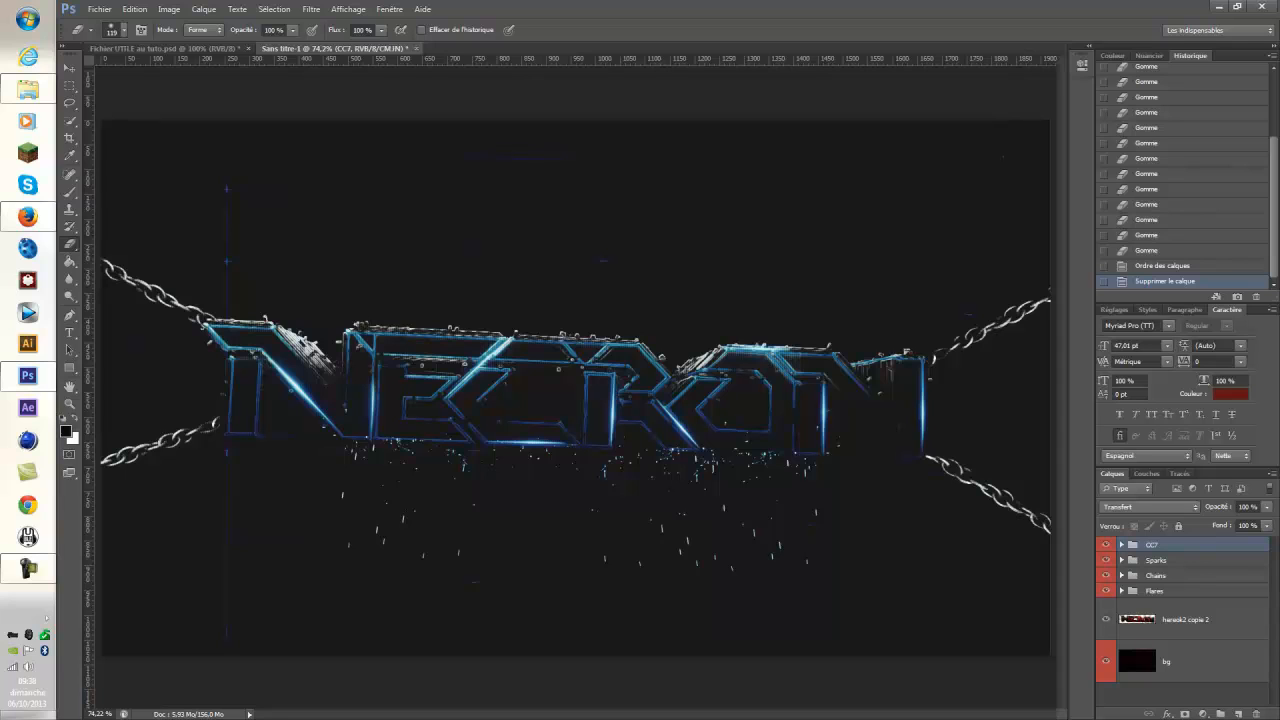
Try a lower opacity on the CC7 group and return it to 100 %.
{"action": "left_click_drag", "start_coordinate": [1219, 507], "coordinate": [1177, 507]}
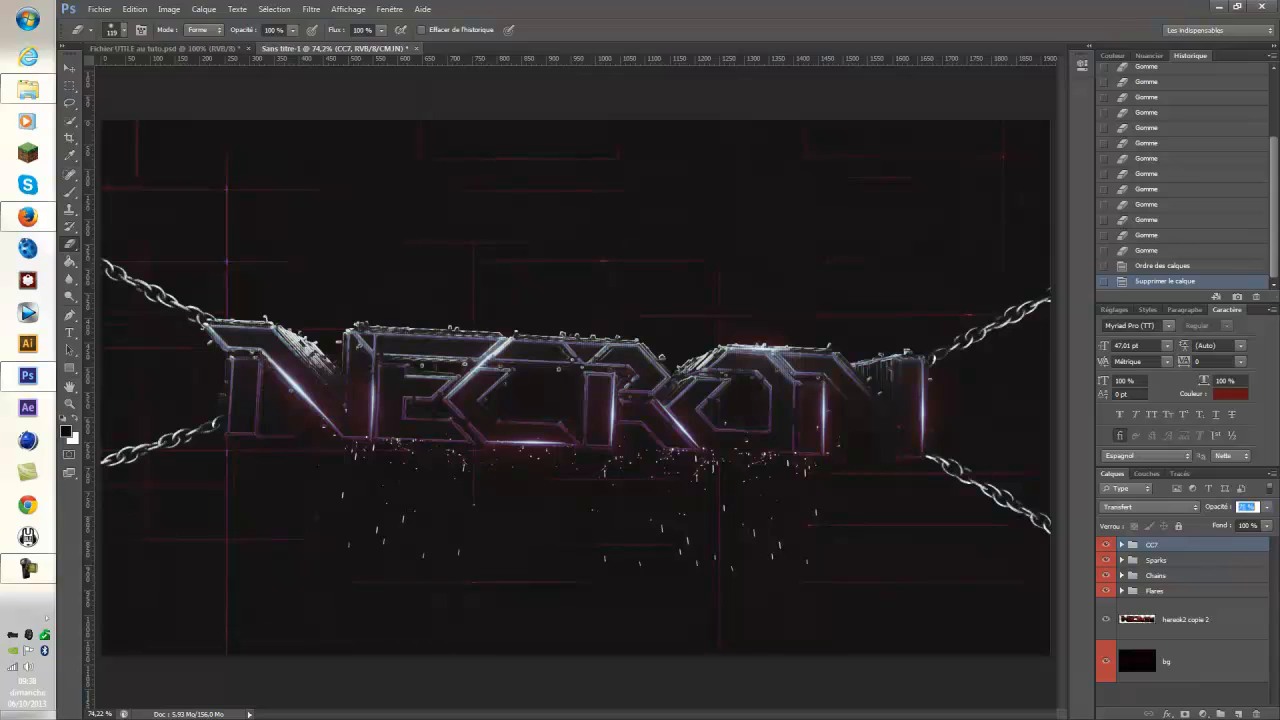
{"action": "left_click_drag", "start_coordinate": [1175, 507], "coordinate": [1220, 507]}
{"action": "key", "text": "Return"}
Expand CC7 and its the cc v2 by evo subgroup, and examine the Curves 8, Gradient Map 12 and Gradient Map 13 settings.
{"action": "left_click", "coordinate": [1121, 544]}
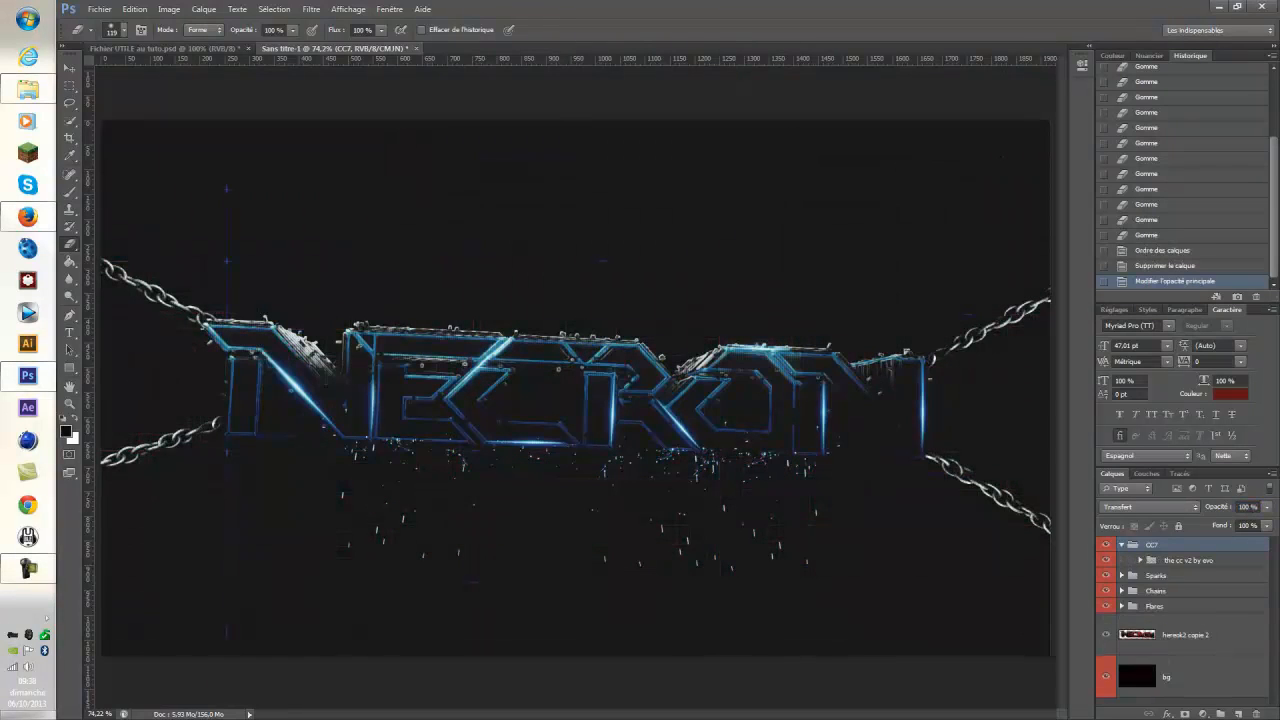
{"action": "left_click", "coordinate": [1140, 560]}
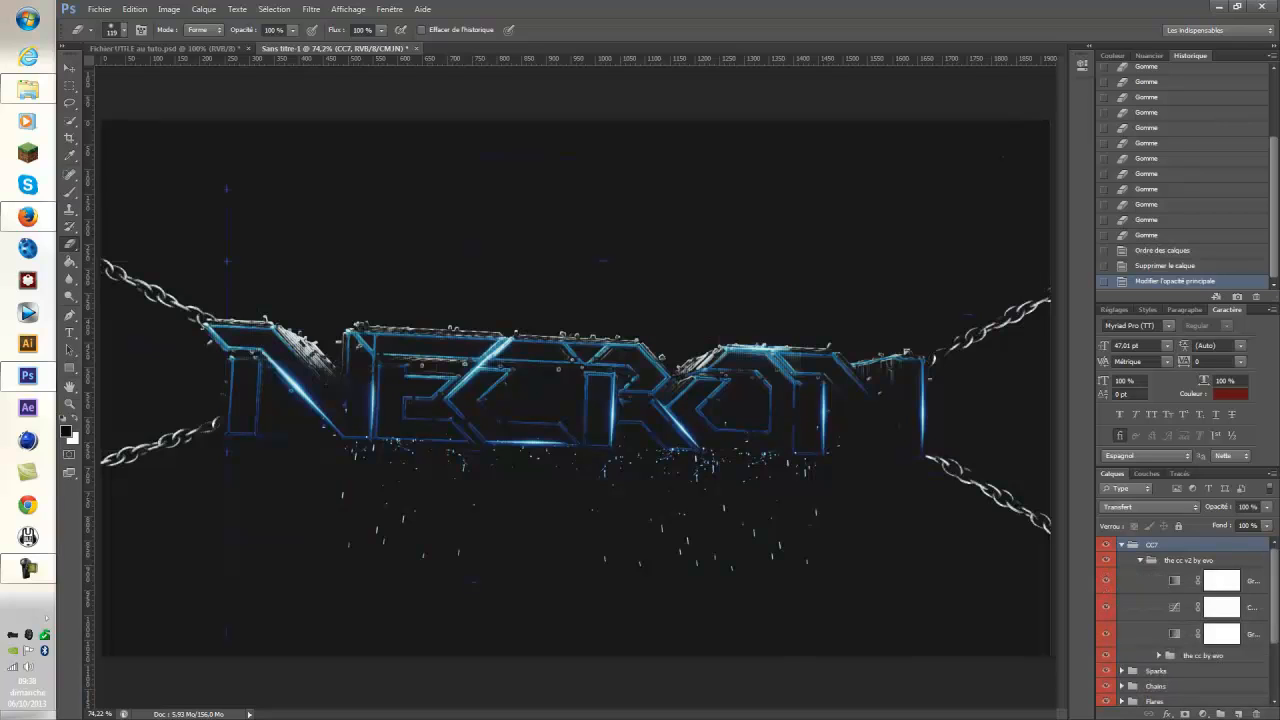
{"action": "left_click", "coordinate": [1175, 607]}
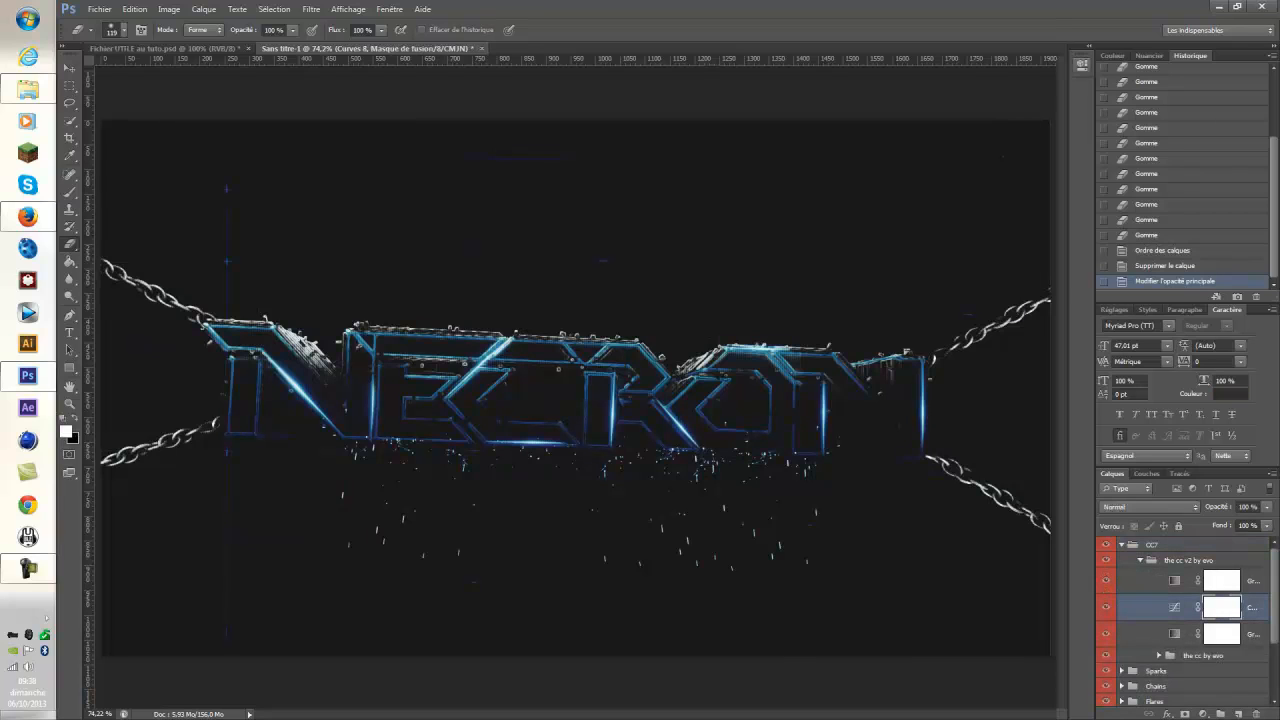
{"action": "left_click", "coordinate": [1082, 65]}
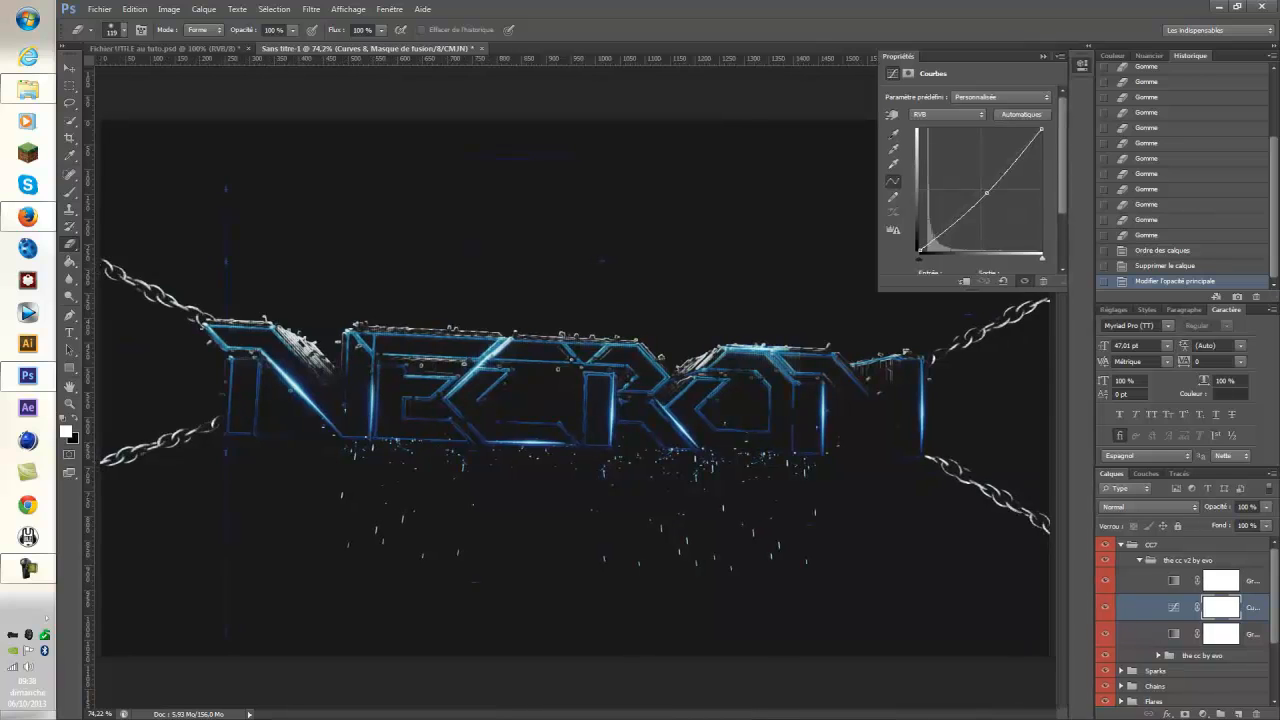
{"action": "left_click_drag", "start_coordinate": [1095, 590], "coordinate": [1042, 590]}
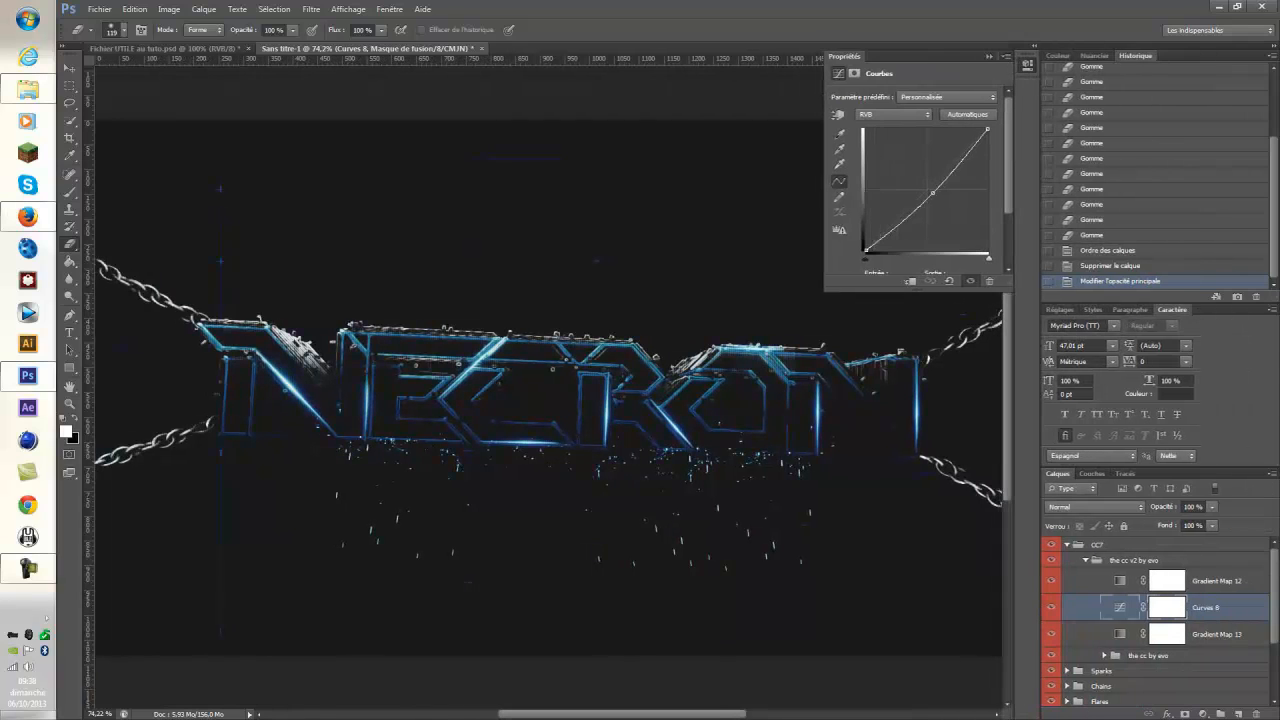
{"action": "left_click", "coordinate": [1212, 580]}
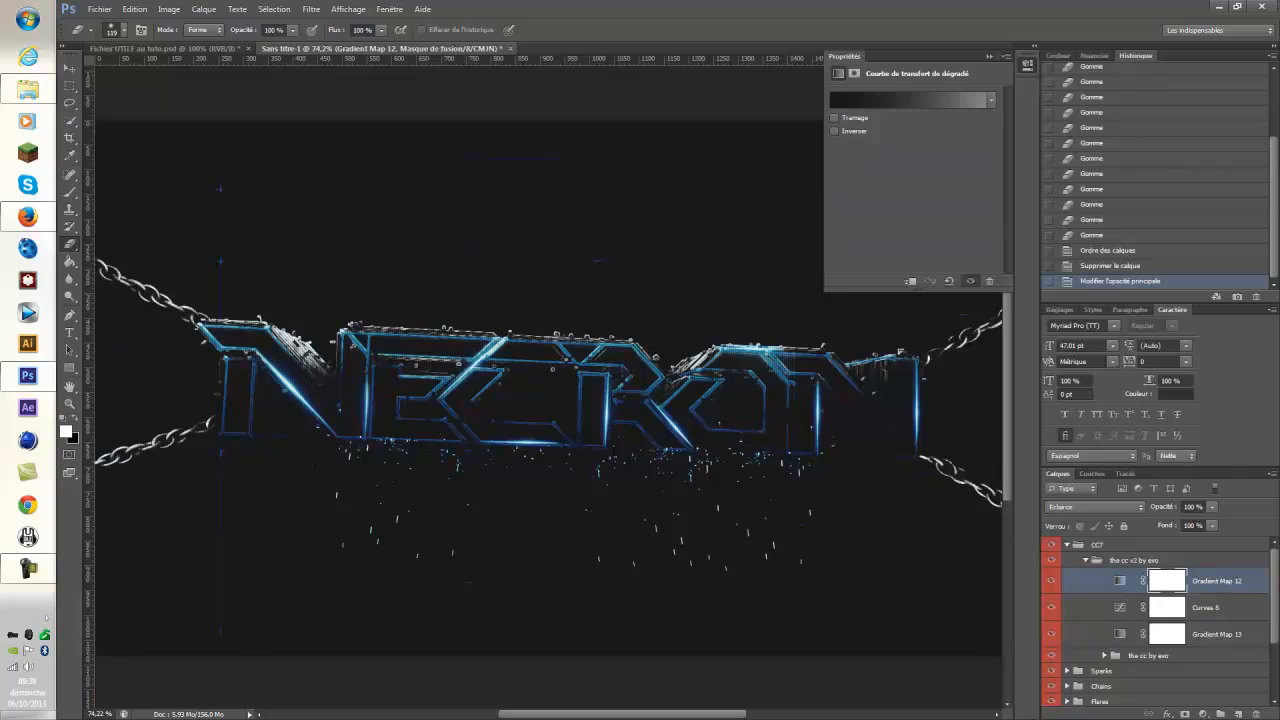
{"action": "left_click", "coordinate": [1217, 634]}
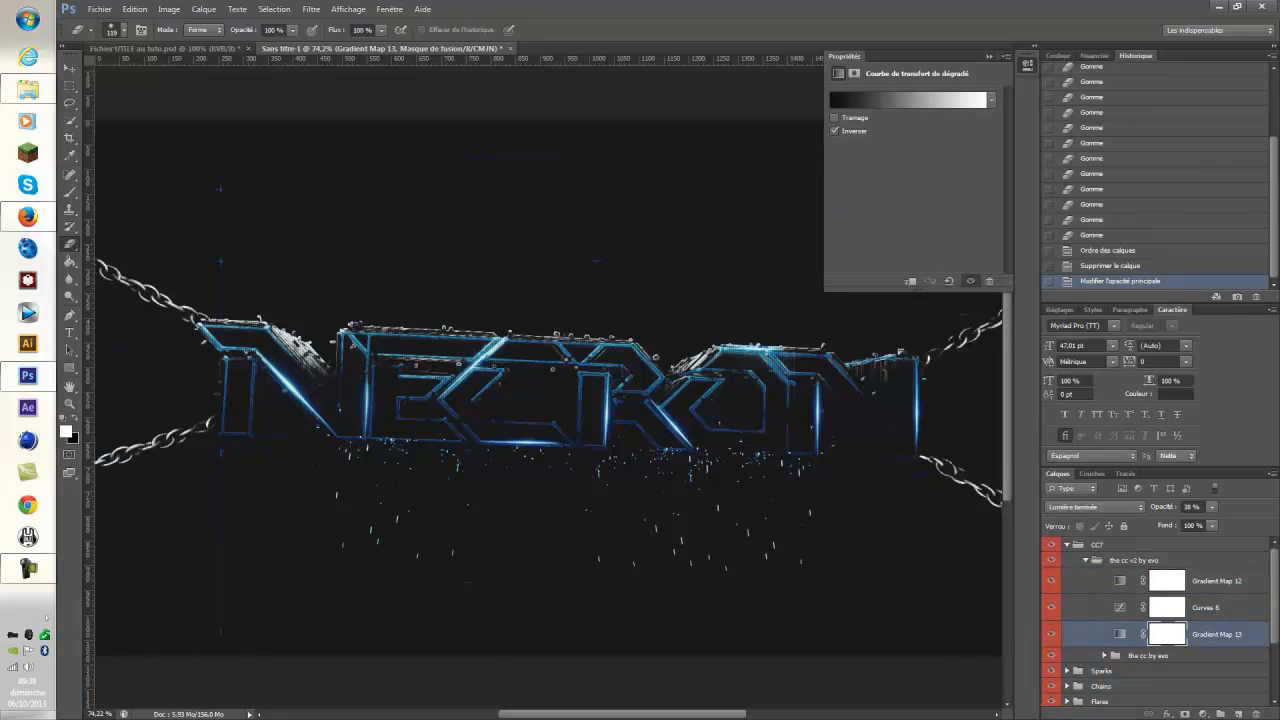
Expand the nested the cc by evo group and select its CHANGE COLOR gradient map layer.
{"action": "scroll", "coordinate": [1155, 622], "scroll_direction": "down", "scroll_amount": 1}
{"action": "scroll", "coordinate": [1155, 622], "scroll_direction": "up", "scroll_amount": 1}
{"action": "left_click", "coordinate": [1086, 560]}
{"action": "left_click", "coordinate": [1086, 560]}
{"action": "left_click", "coordinate": [1104, 654]}
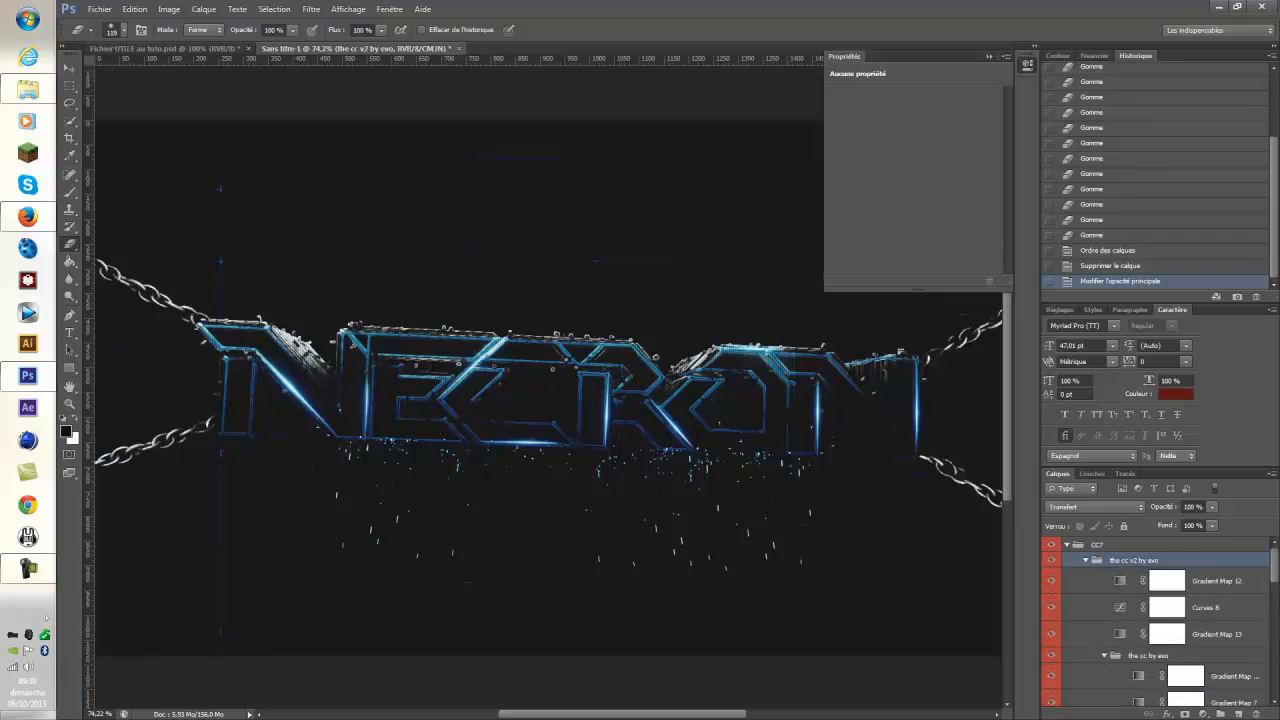
{"action": "scroll", "coordinate": [1106, 652], "scroll_direction": "down", "scroll_amount": 2}
{"action": "left_click", "coordinate": [1234, 668]}
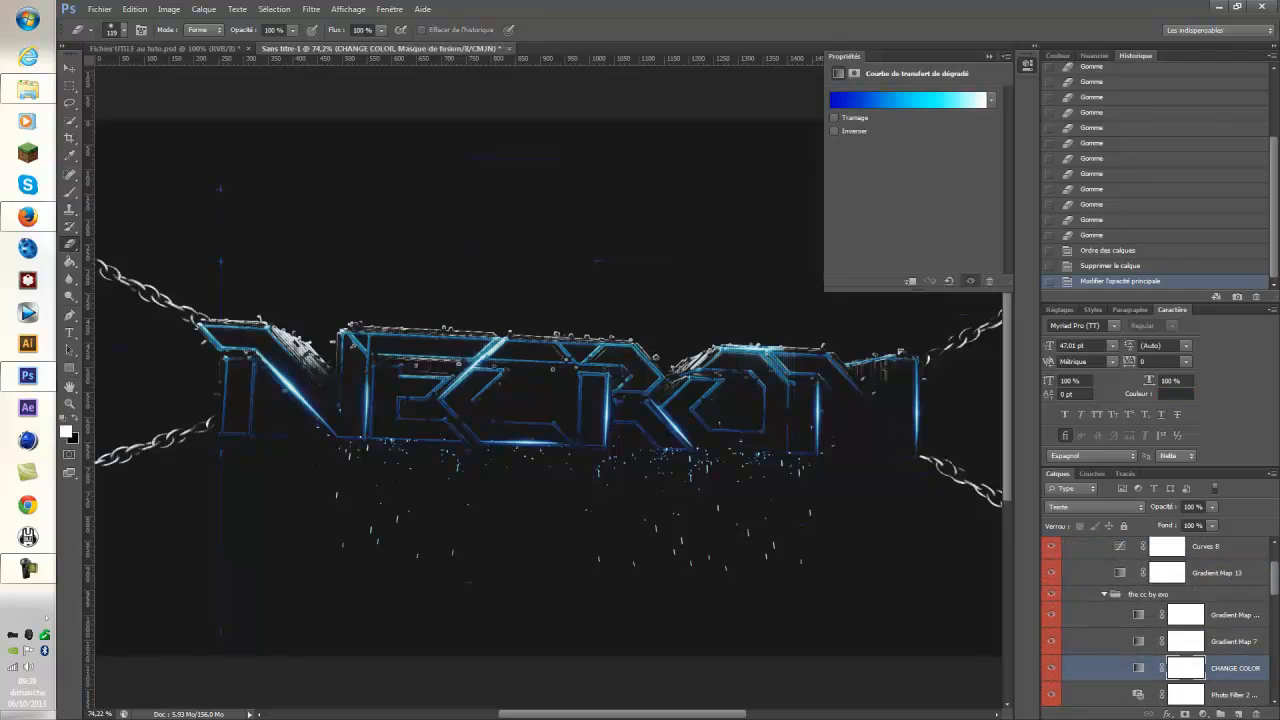
Edit the CHANGE COLOR gradient and try the Red/Yellow, My-Aqua/Yellow and Red 2 presets.
{"action": "scroll", "coordinate": [1161, 616], "scroll_direction": "down", "scroll_amount": 3}
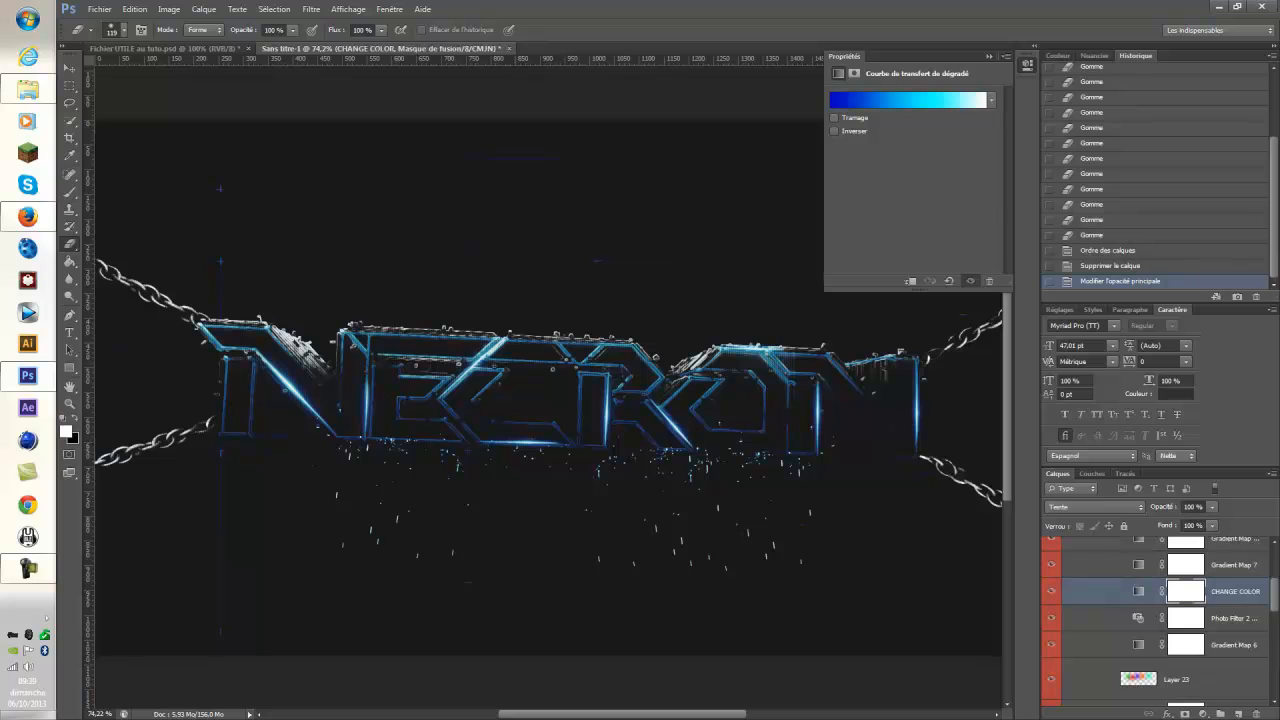
{"action": "left_click", "coordinate": [1051, 679]}
{"action": "scroll", "coordinate": [1150, 620], "scroll_direction": "up", "scroll_amount": 3}
{"action": "left_click", "coordinate": [908, 99]}
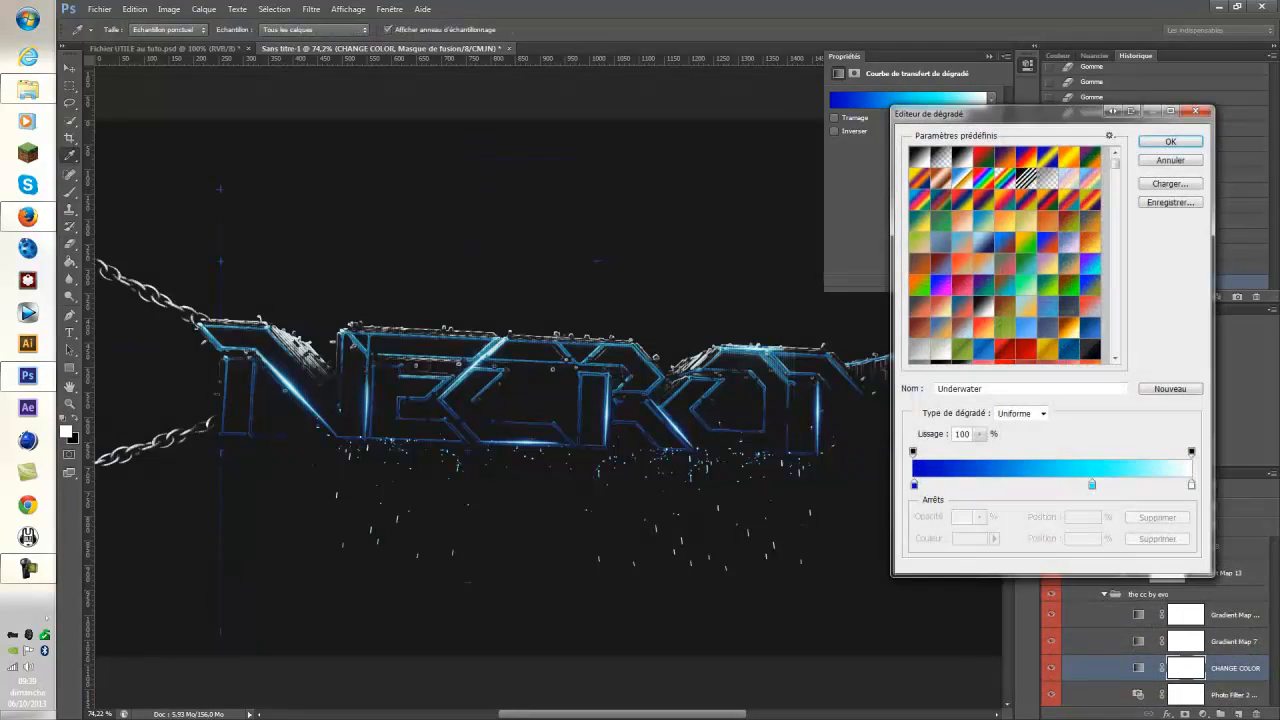
{"action": "scroll", "coordinate": [984, 296], "scroll_direction": "down", "scroll_amount": 2}
{"action": "left_click", "coordinate": [984, 296]}
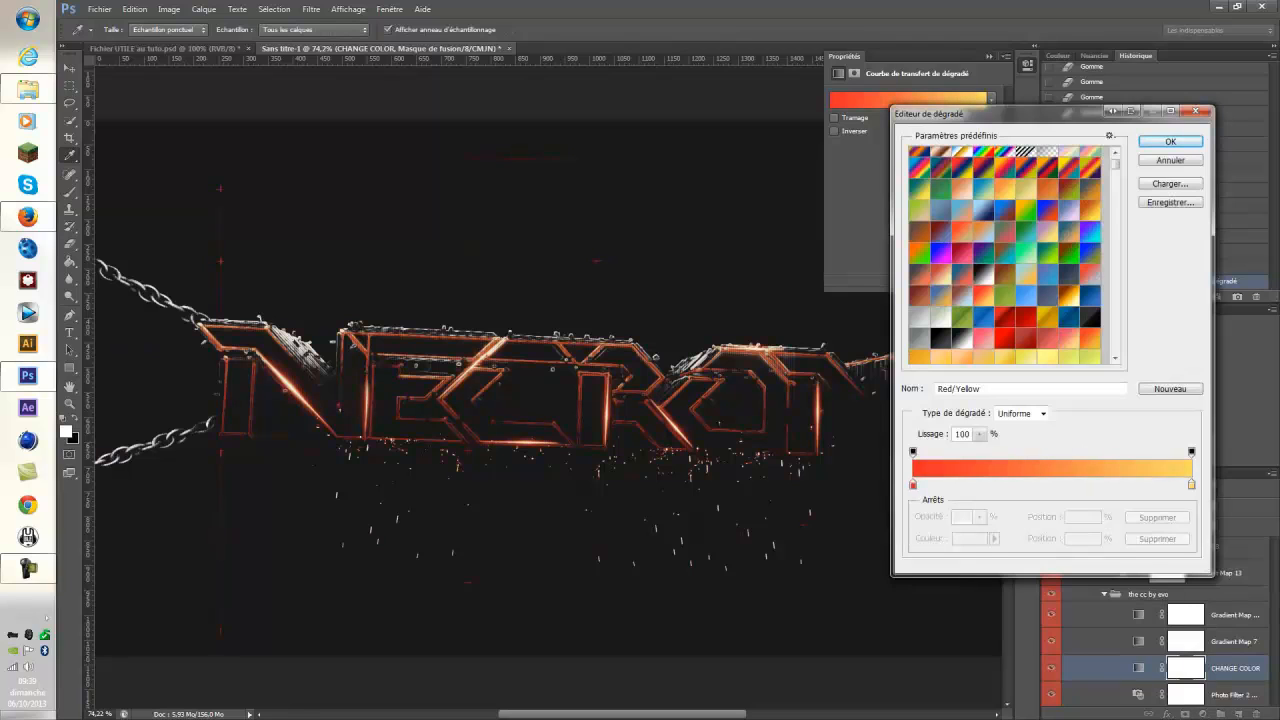
{"action": "left_click", "coordinate": [1047, 253]}
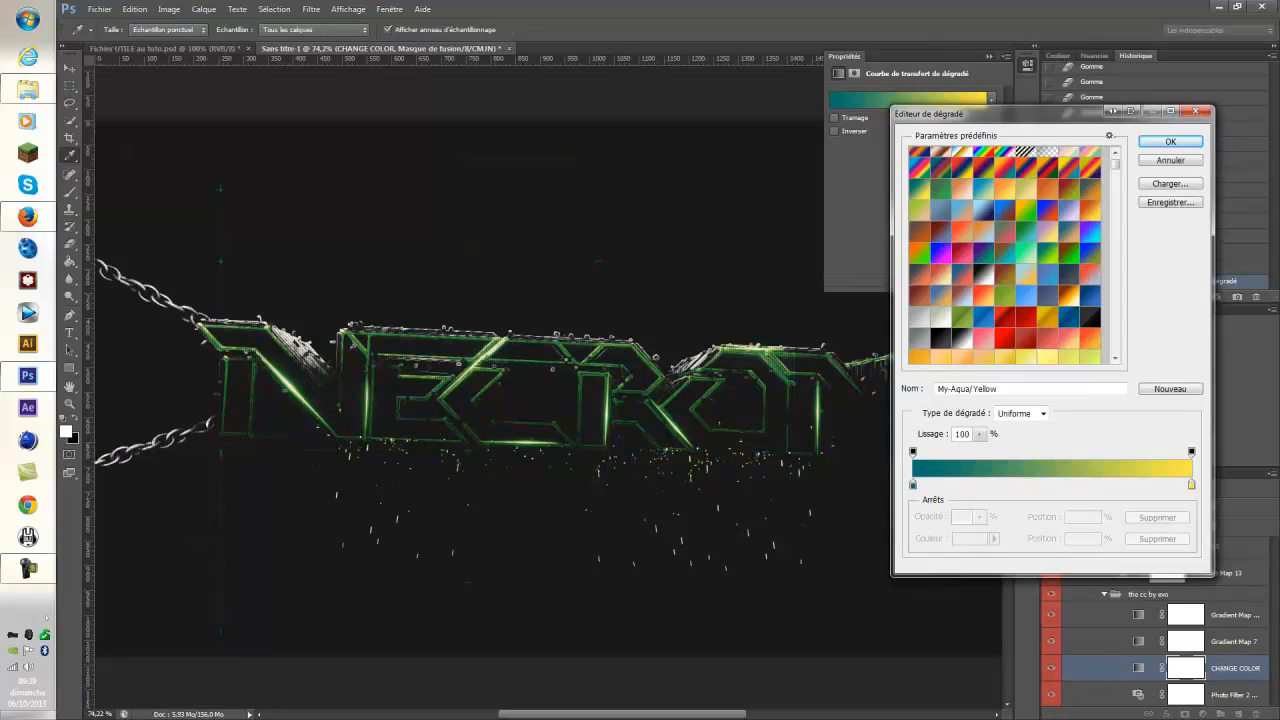
{"action": "left_click", "coordinate": [1090, 189]}
{"action": "left_click", "coordinate": [1005, 338]}
Try the My-Orange/Green and Magenta presets on the CHANGE COLOR gradient map.
{"action": "scroll", "coordinate": [1005, 338], "scroll_direction": "down", "scroll_amount": 4}
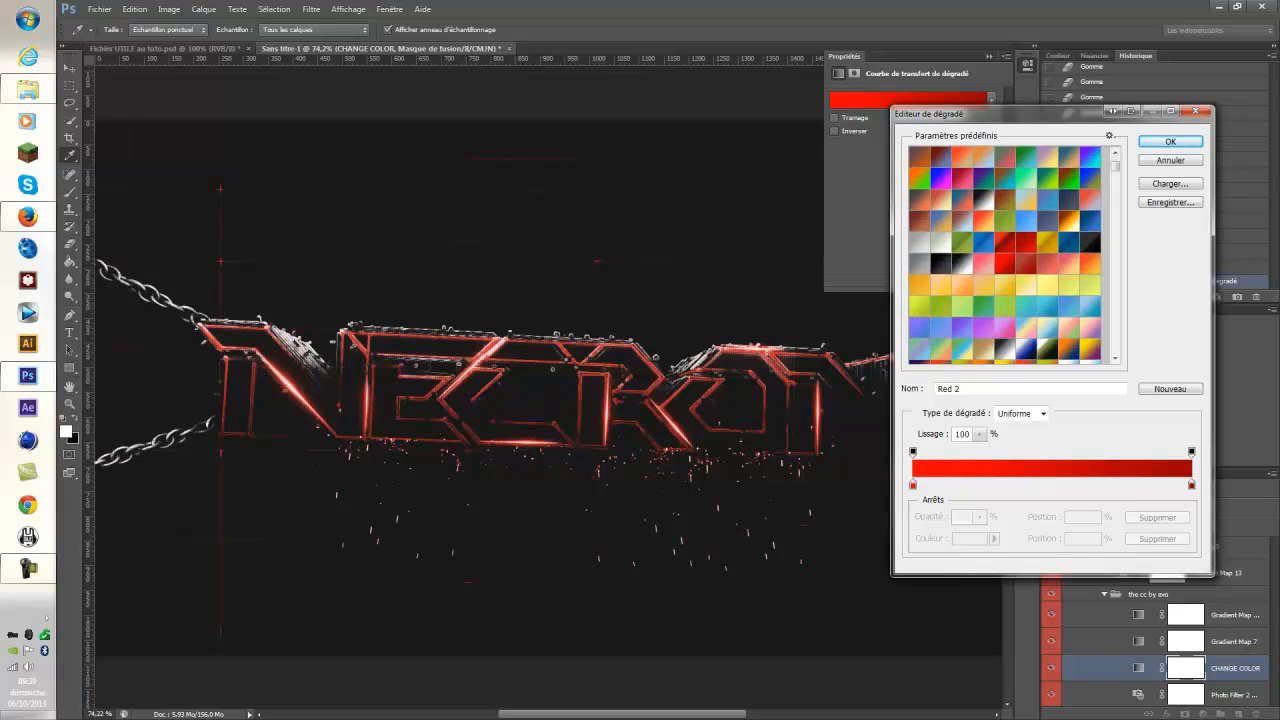
{"action": "left_click", "coordinate": [919, 179]}
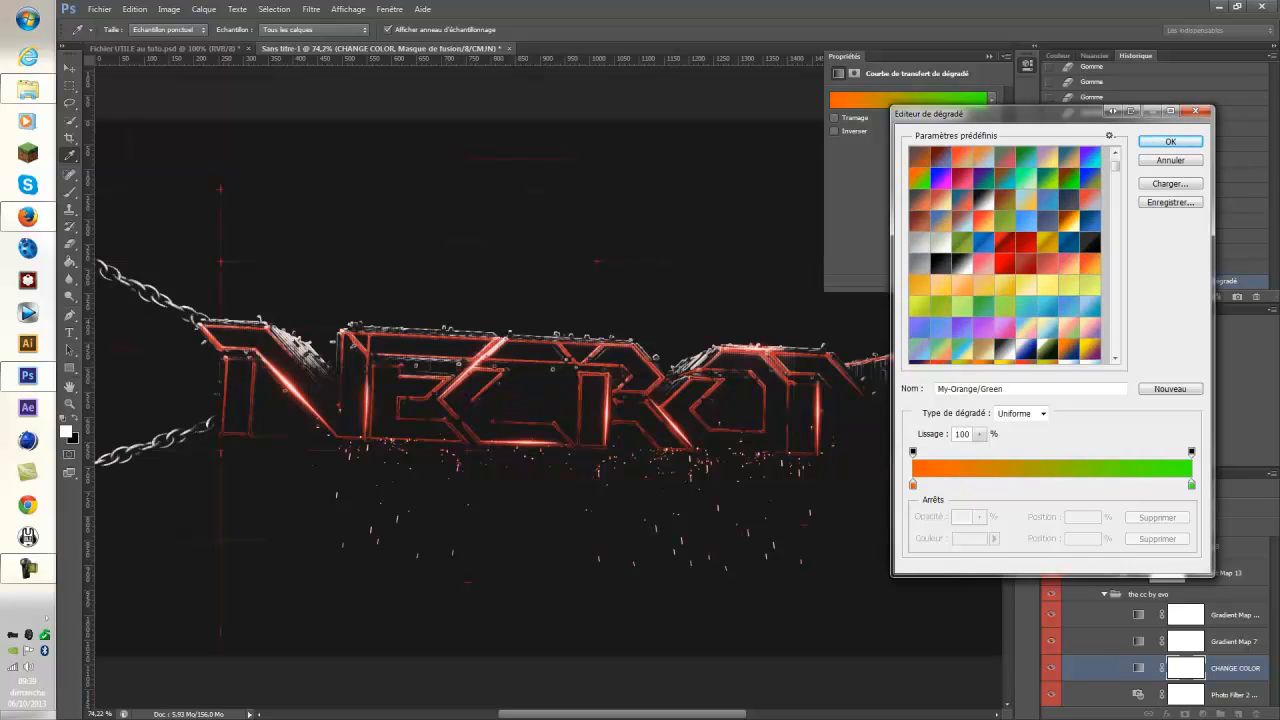
{"action": "scroll", "coordinate": [548, 388], "scroll_direction": "down", "scroll_amount": 4}
{"action": "scroll", "coordinate": [1005, 255], "scroll_direction": "down", "scroll_amount": 3}
{"action": "scroll", "coordinate": [548, 388], "scroll_direction": "up", "scroll_amount": 4}
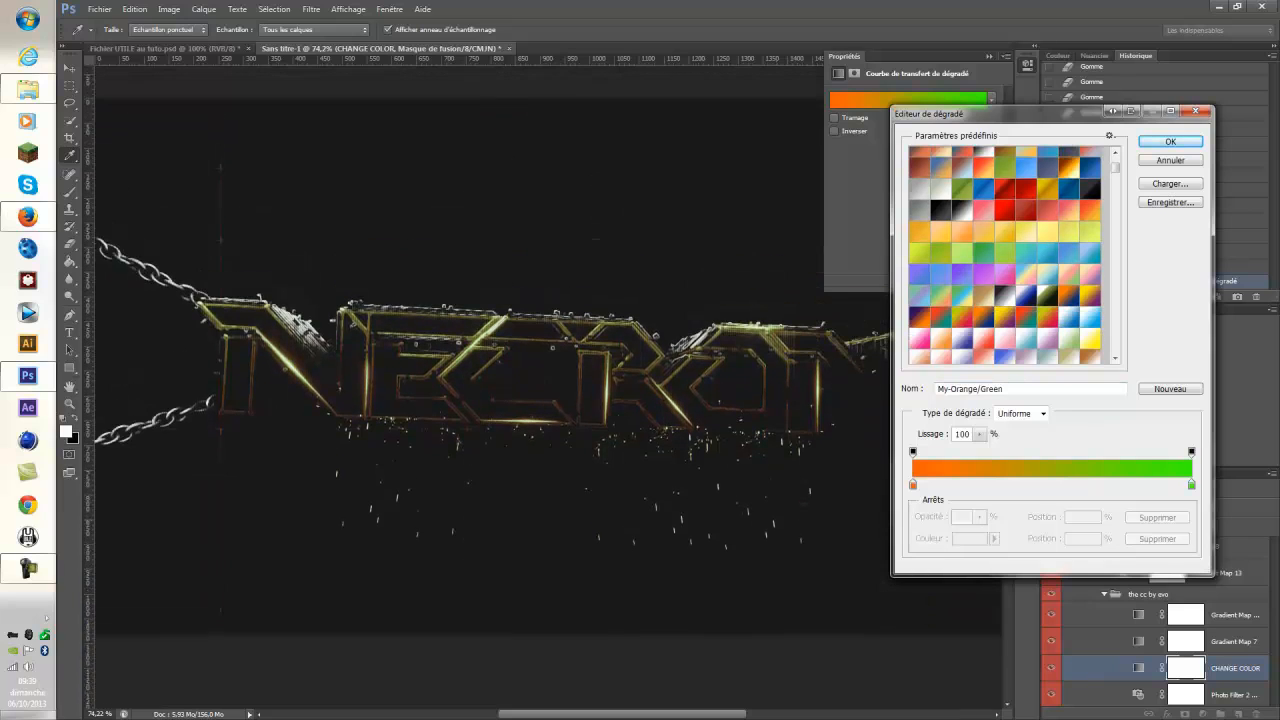
{"action": "left_click", "coordinate": [919, 339]}
{"action": "scroll", "coordinate": [1005, 255], "scroll_direction": "up", "scroll_amount": 3}
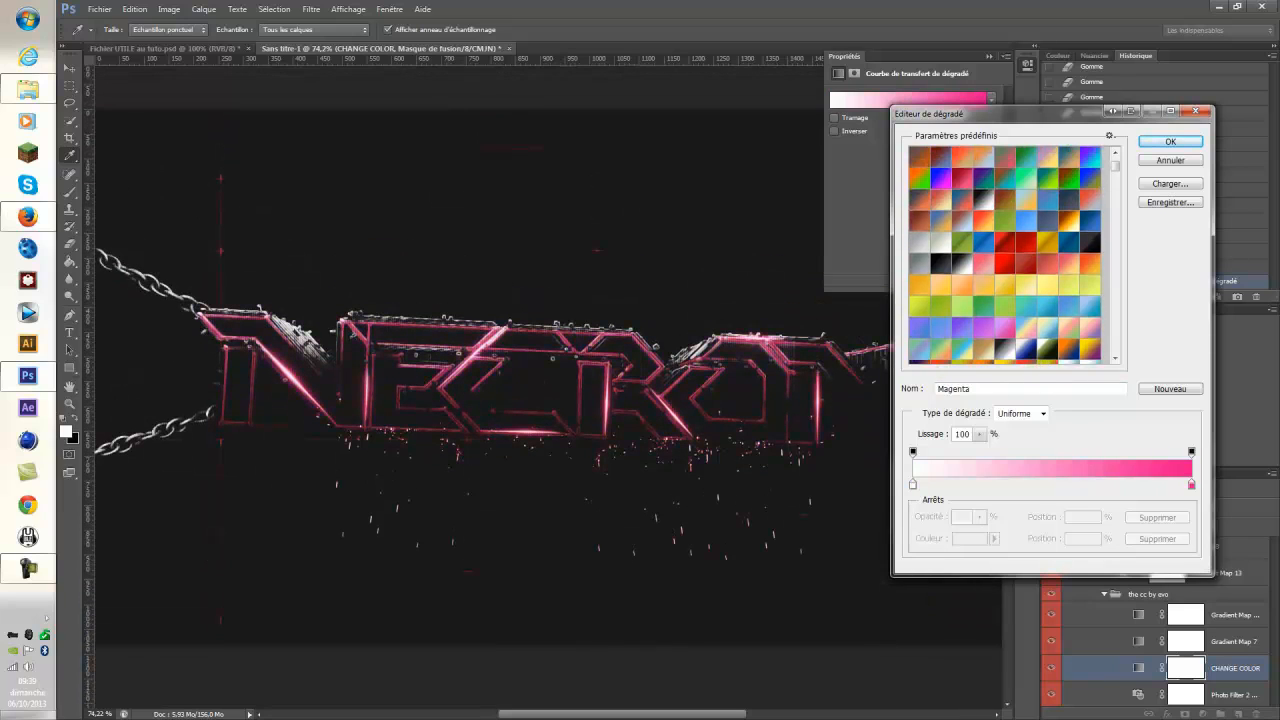
Try the Smooth Dark Blue and My-Blue/Blue presets on the CHANGE COLOR gradient map.
{"action": "left_click", "coordinate": [1090, 232]}
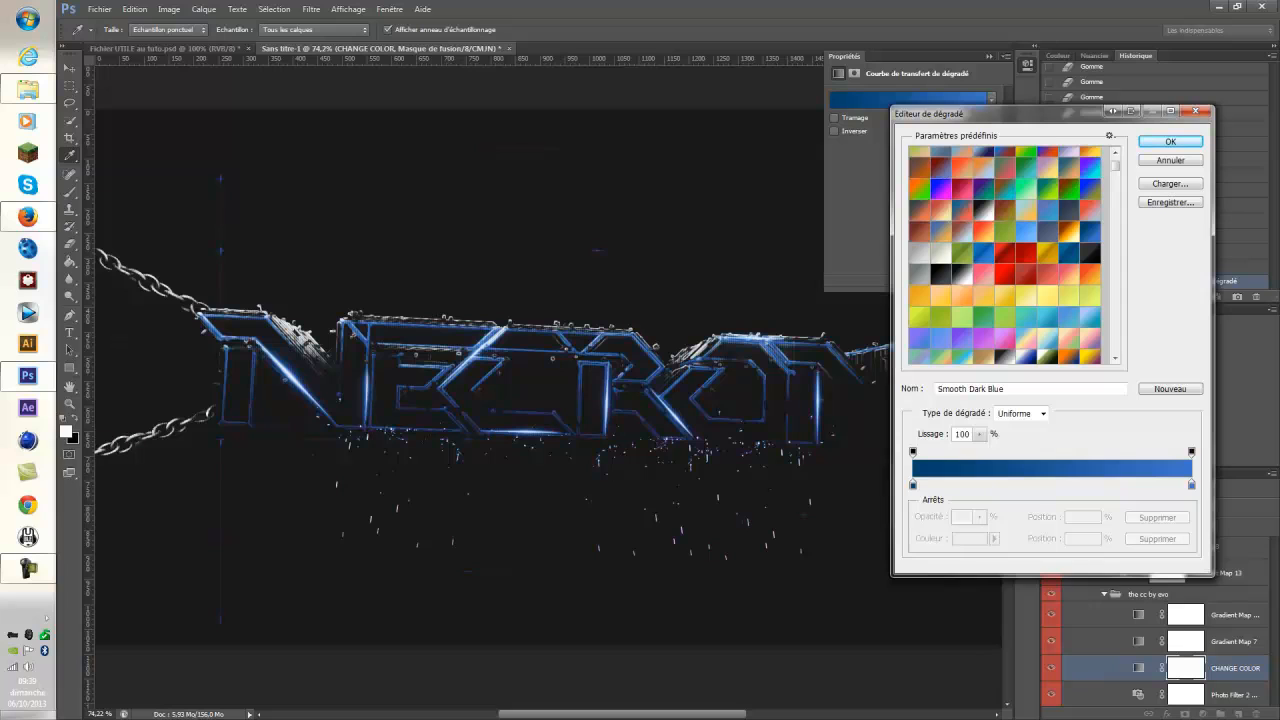
{"action": "scroll", "coordinate": [1005, 255], "scroll_direction": "up", "scroll_amount": 4}
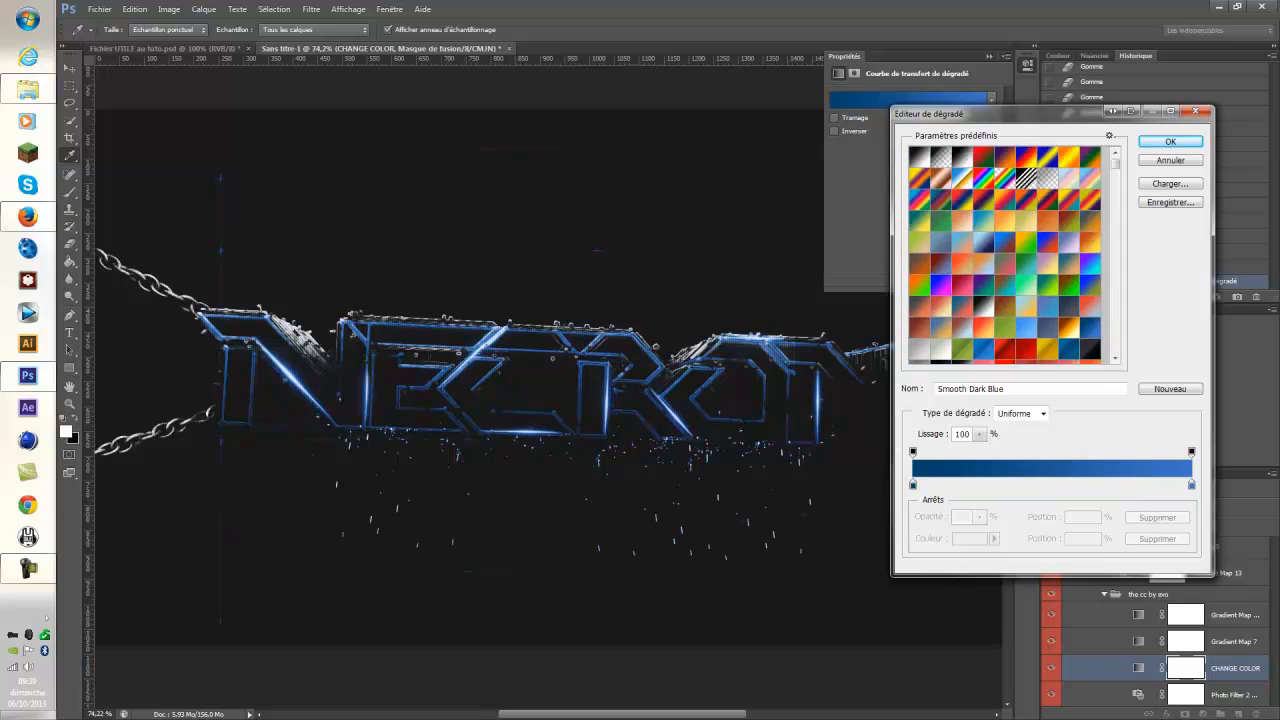
{"action": "left_click", "coordinate": [982, 264]}
{"action": "left_click", "coordinate": [941, 243]}
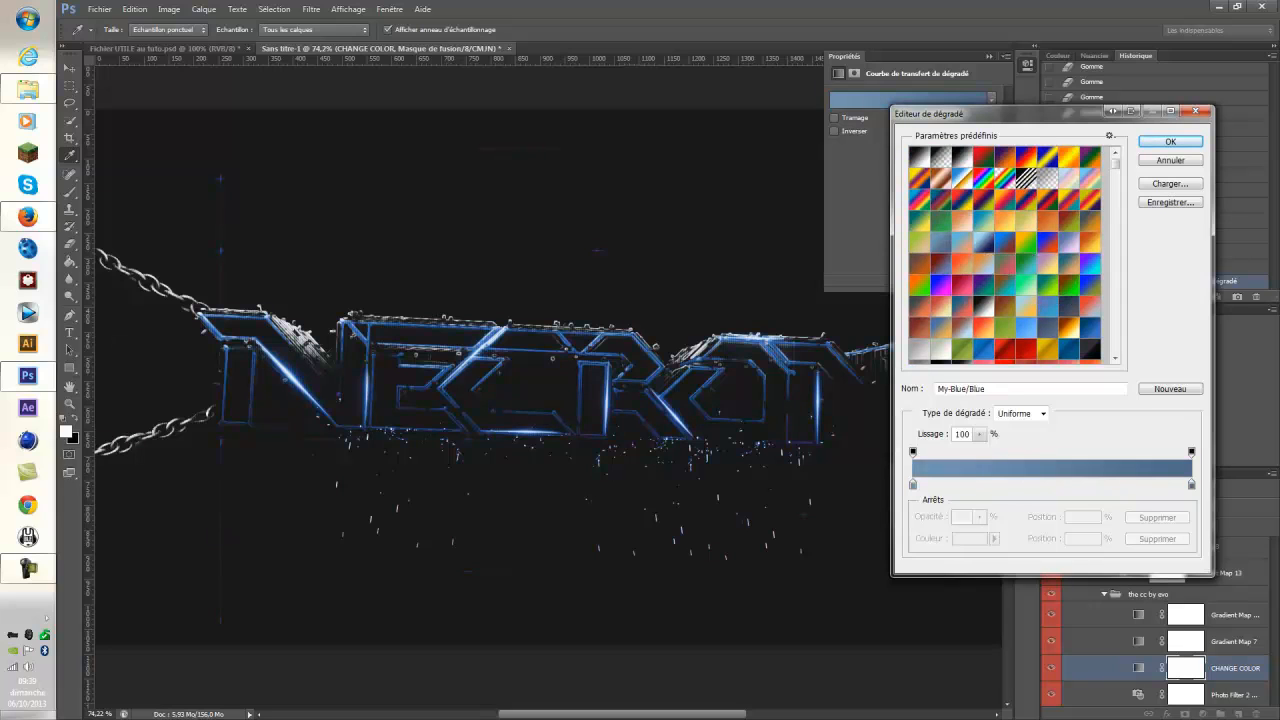
Try the Lite cyan and Bleus presets, and apply the Underwater gradient to the CHANGE COLOR layer.
{"action": "scroll", "coordinate": [941, 245], "scroll_direction": "down", "scroll_amount": 6}
{"action": "scroll", "coordinate": [1005, 250], "scroll_direction": "down", "scroll_amount": 6}
{"action": "left_click", "coordinate": [1005, 243]}
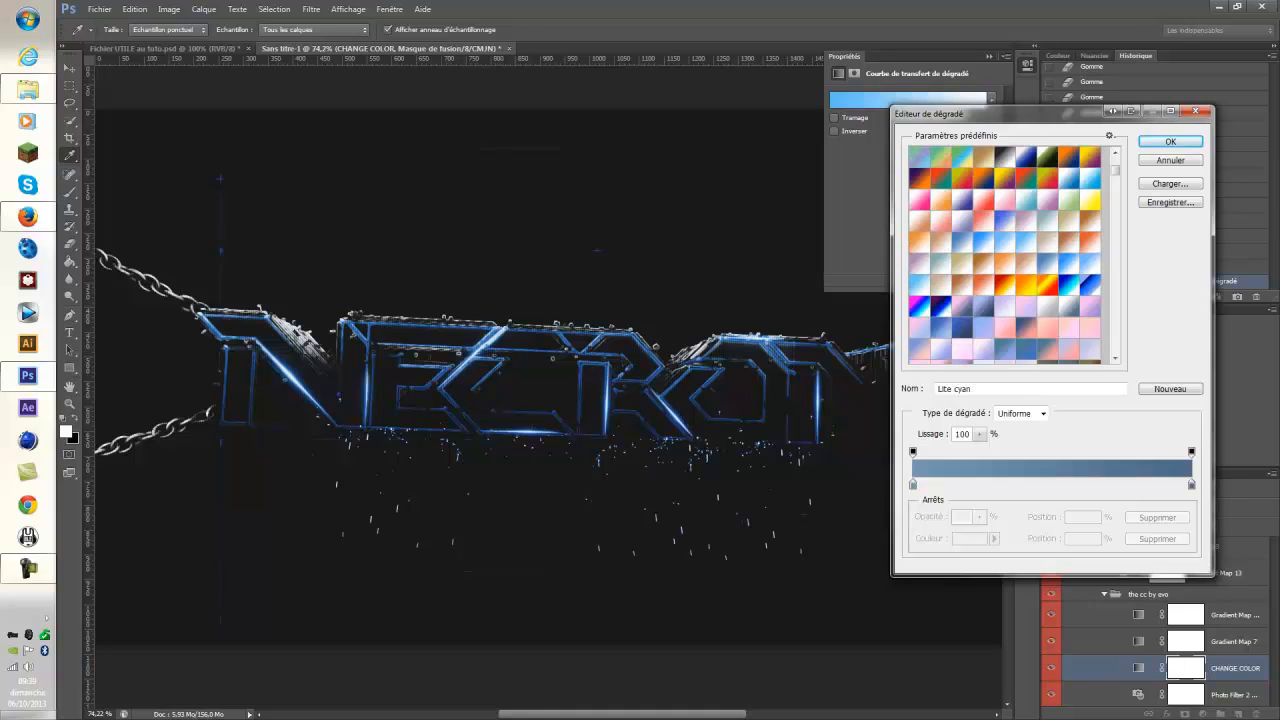
{"action": "left_click", "coordinate": [919, 306]}
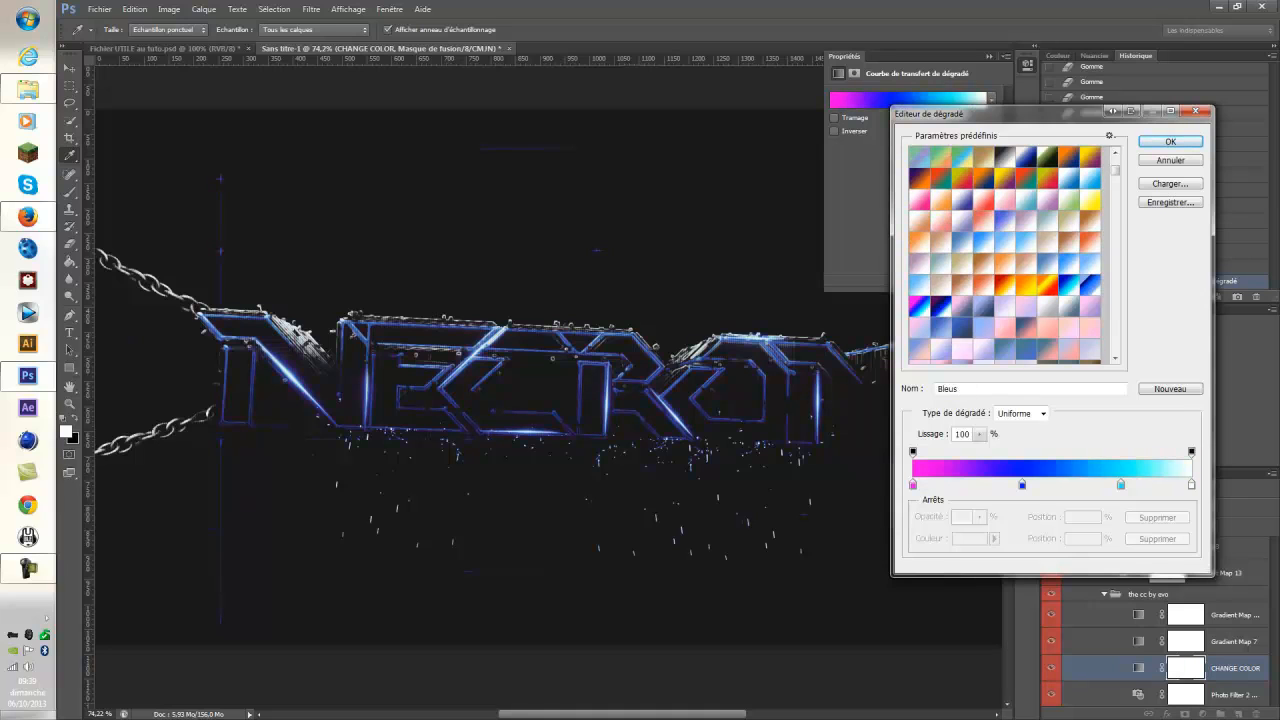
{"action": "left_click", "coordinate": [1069, 285]}
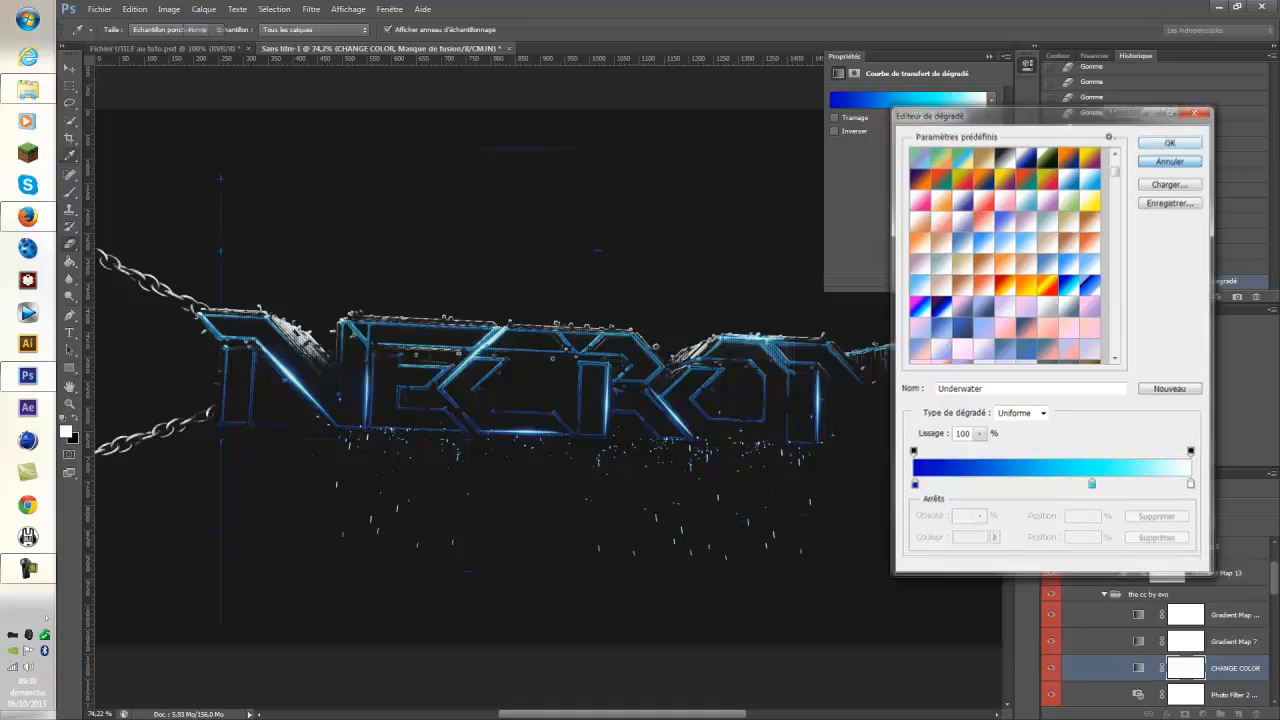
{"action": "left_click", "coordinate": [1170, 141]}
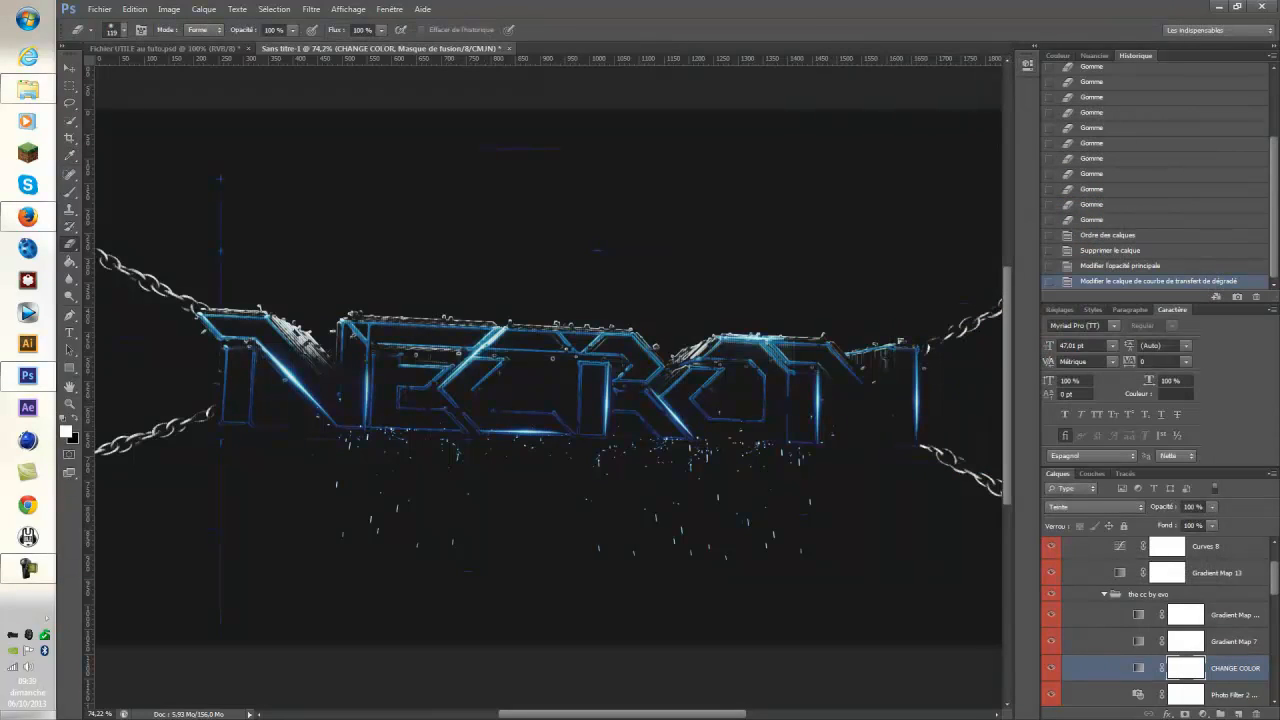
Revert the document to the layer reordering state in the history and delete the CC7 group.
{"action": "scroll", "coordinate": [1160, 620], "scroll_direction": "up", "scroll_amount": 3}
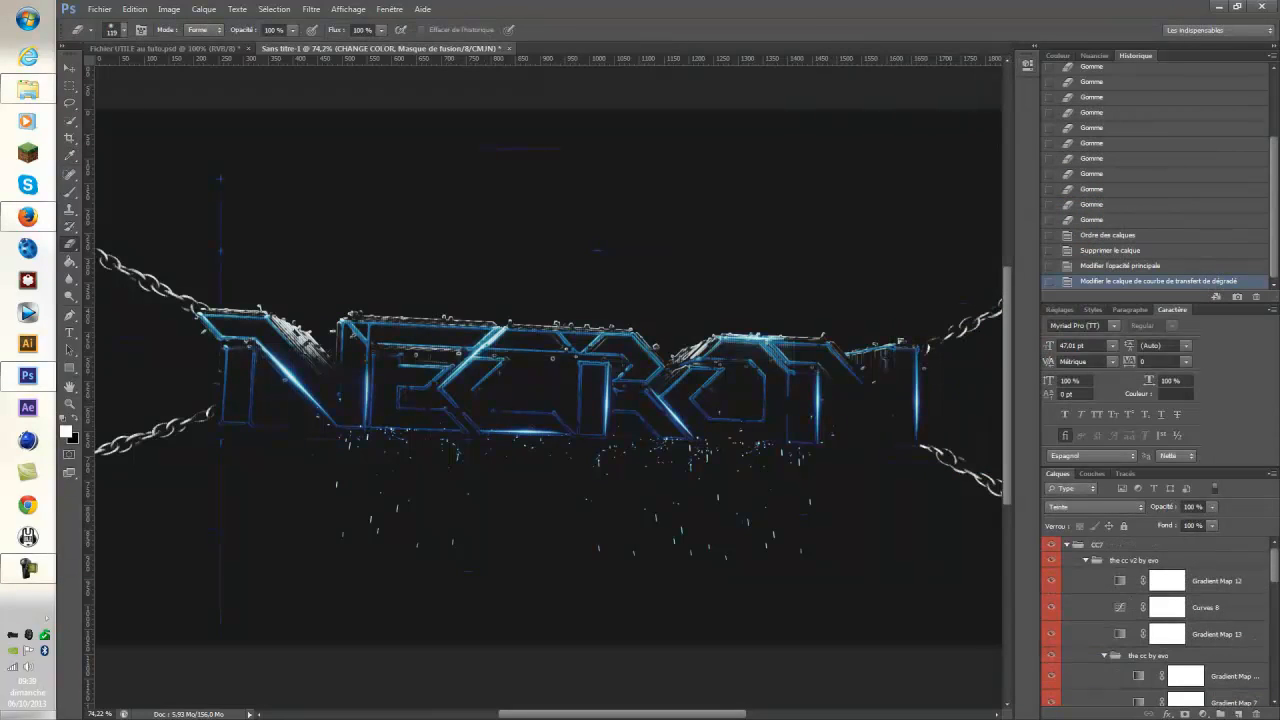
{"action": "left_click", "coordinate": [1108, 235]}
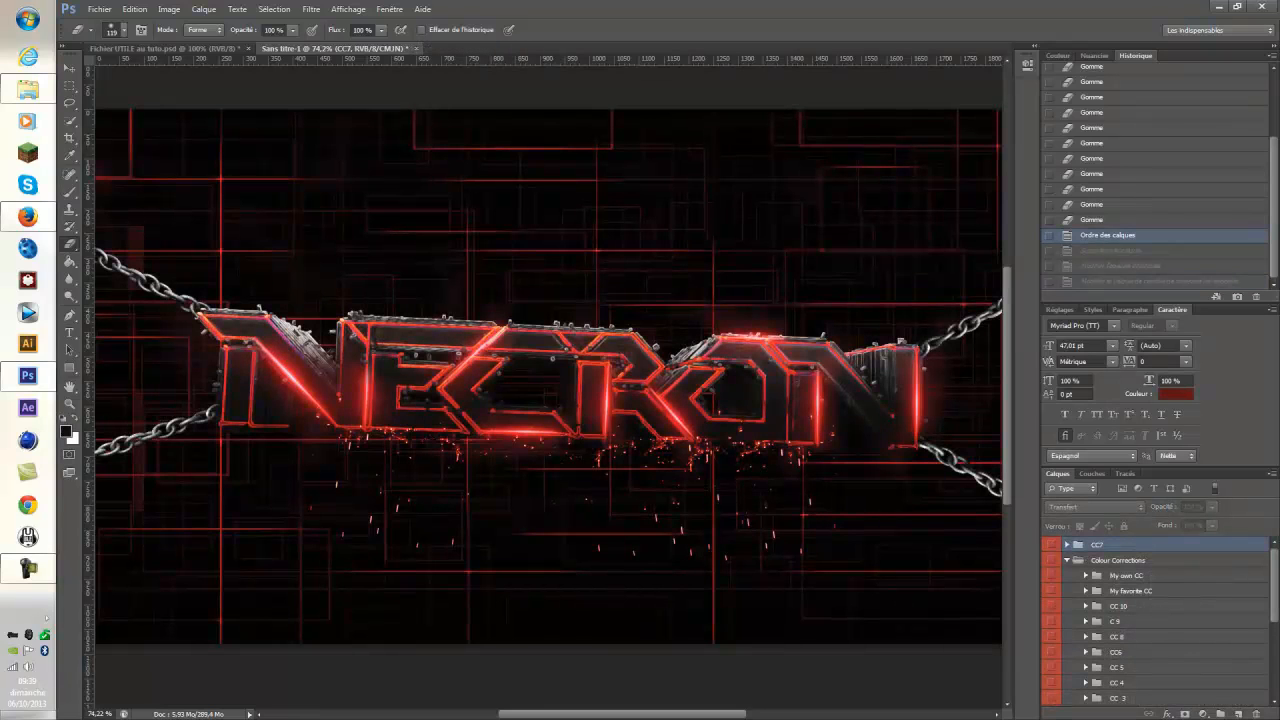
{"action": "key", "text": "Delete"}
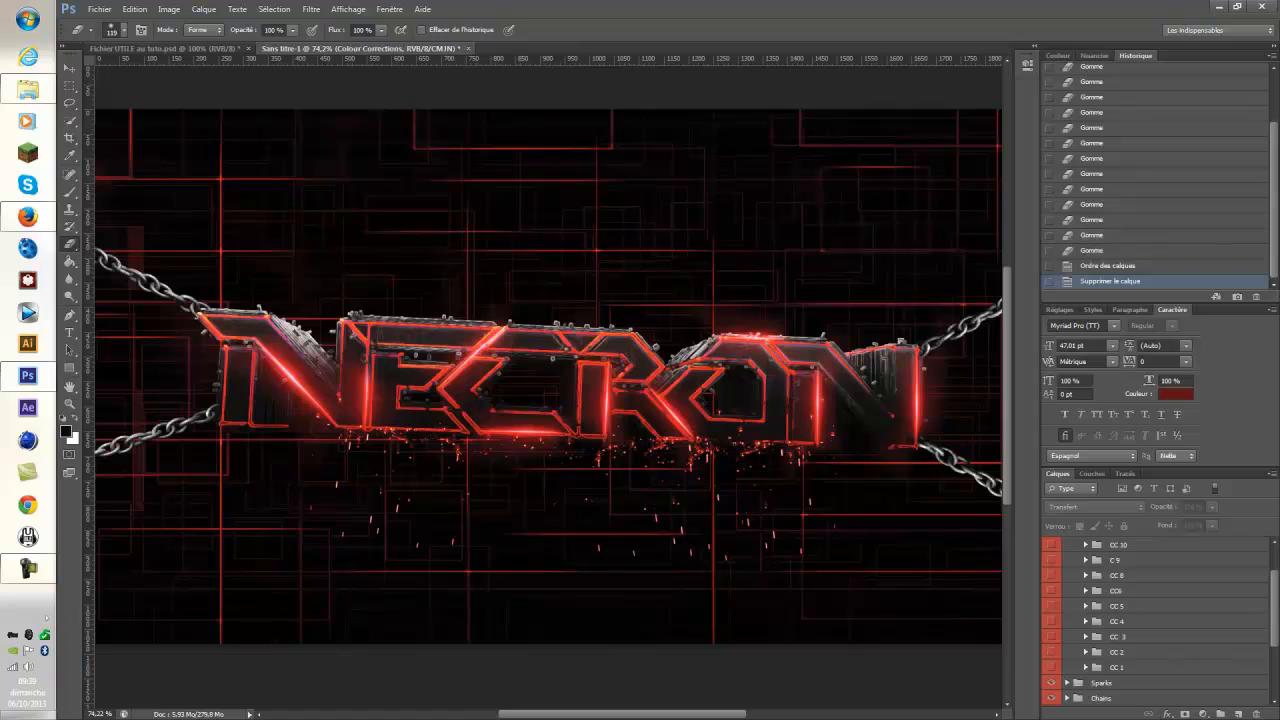
Preview the CC 1, CC 2 and CC 3 groups one at a time and hide each again.
{"action": "left_click", "coordinate": [1051, 667]}
{"action": "left_click", "coordinate": [1051, 667]}
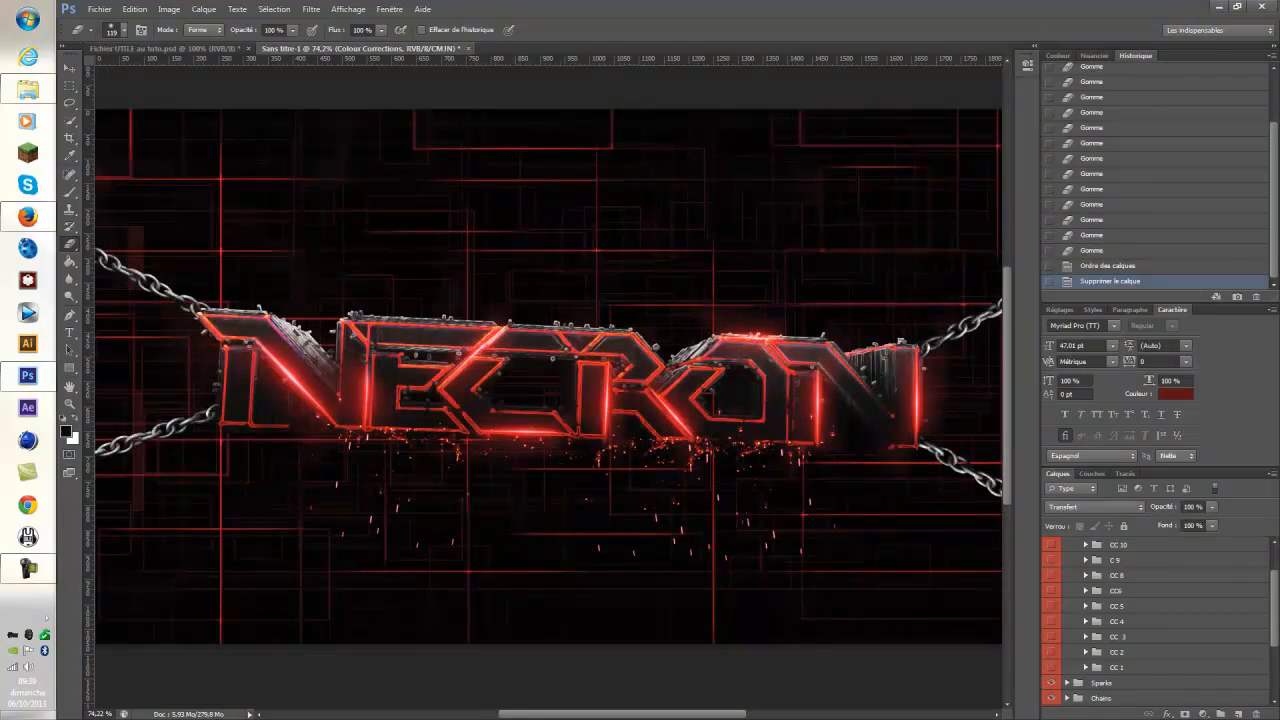
{"action": "left_click", "coordinate": [1051, 652]}
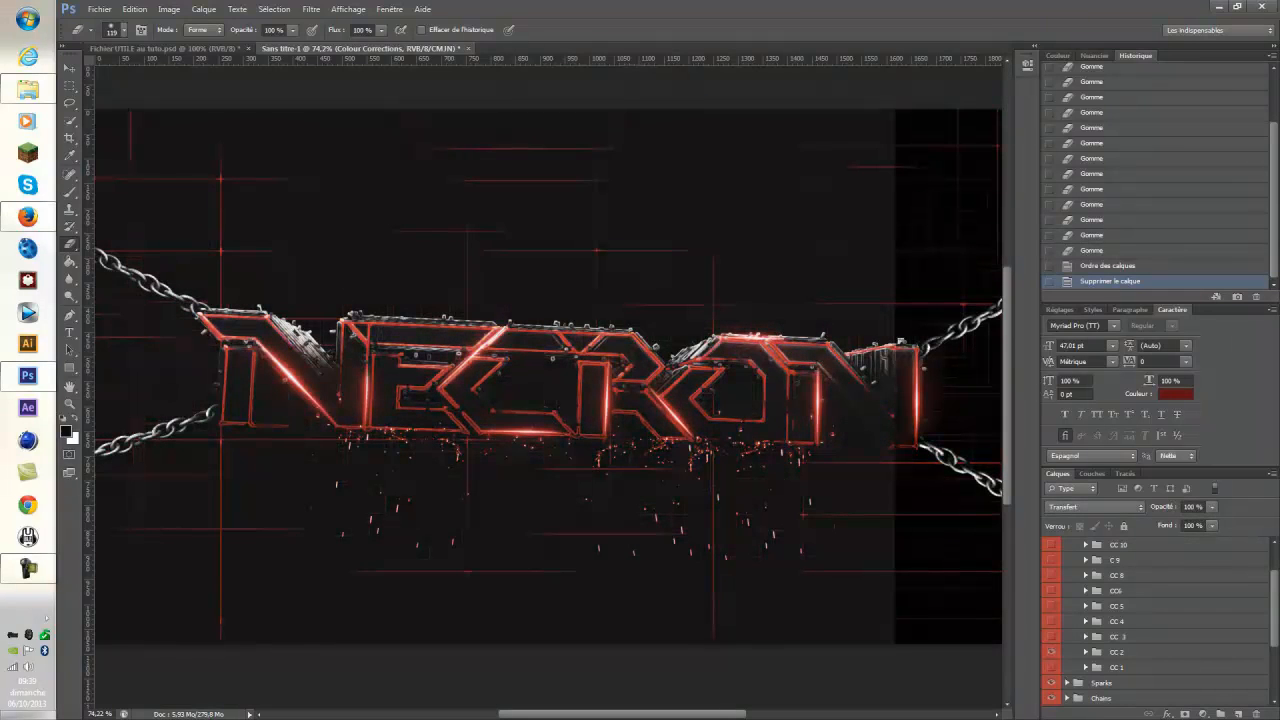
{"action": "left_click", "coordinate": [1051, 652]}
{"action": "left_click", "coordinate": [1051, 636]}
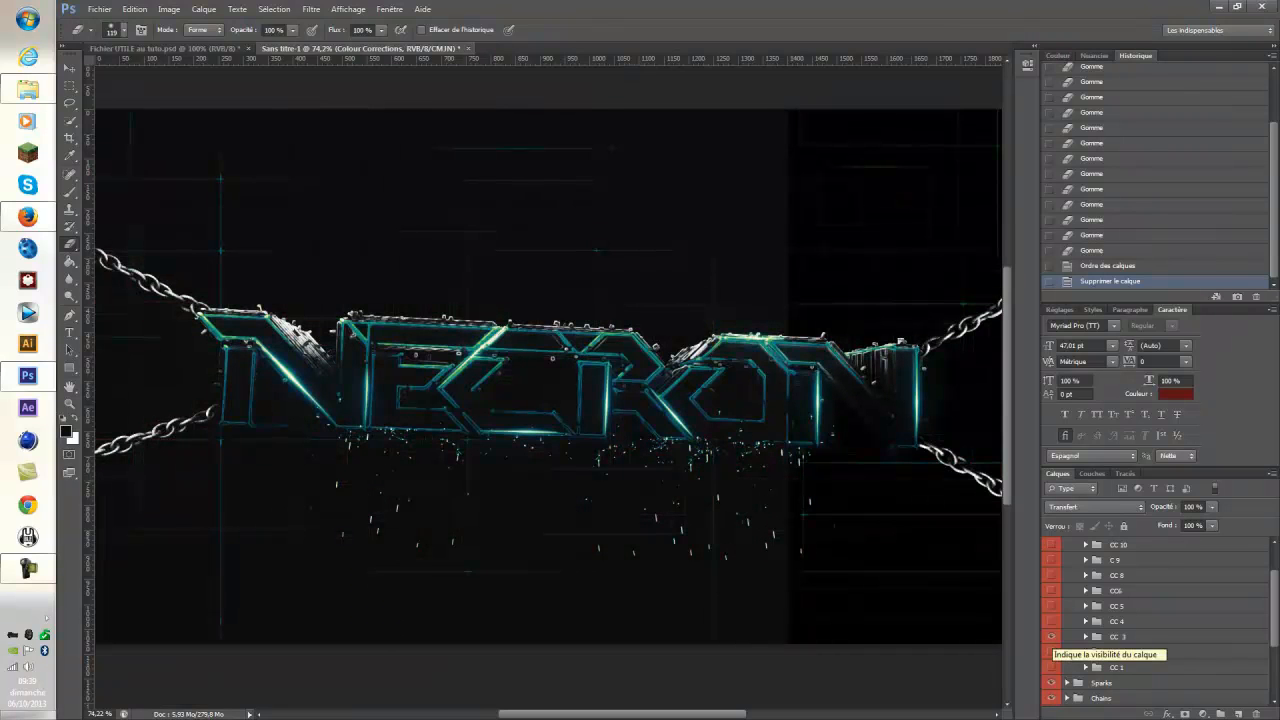
{"action": "left_click", "coordinate": [1051, 636]}
Delete the CC 2 and CC 1 groups and make the CC 3 group visible.
{"action": "left_click", "coordinate": [1117, 652]}
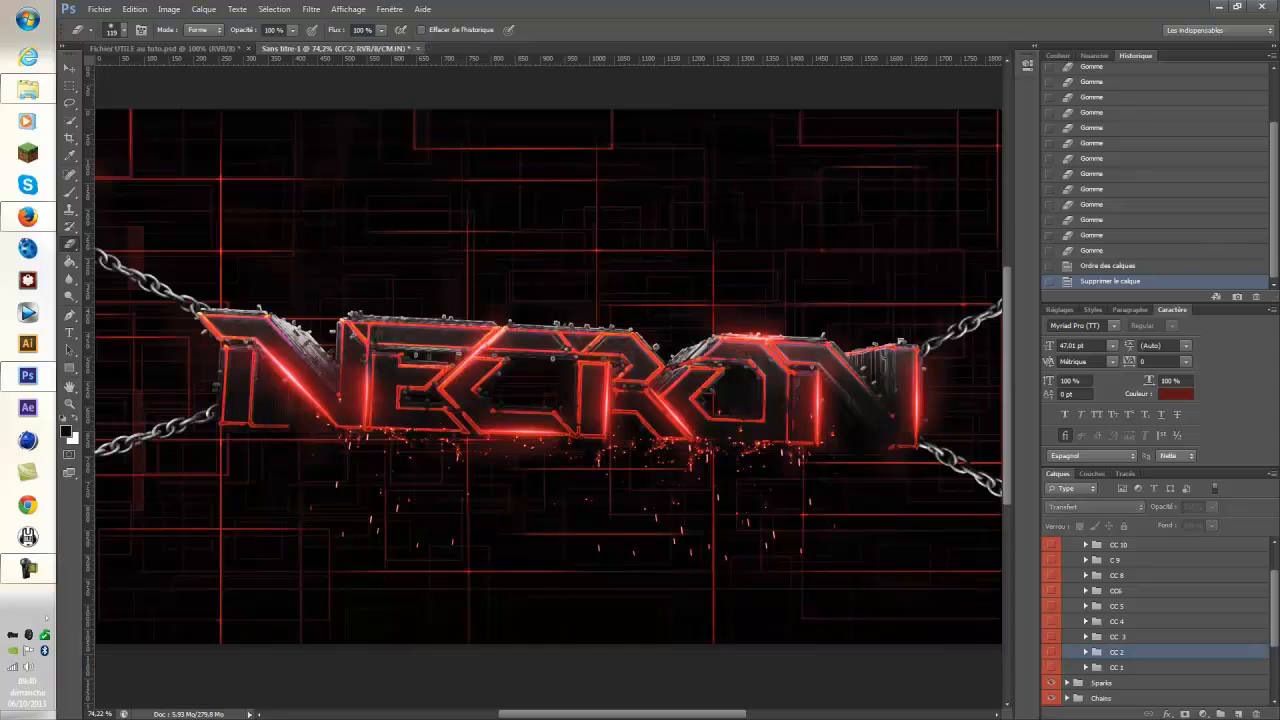
{"action": "key", "text": "Delete"}
{"action": "scroll", "coordinate": [1117, 640], "scroll_direction": "down", "scroll_amount": 1}
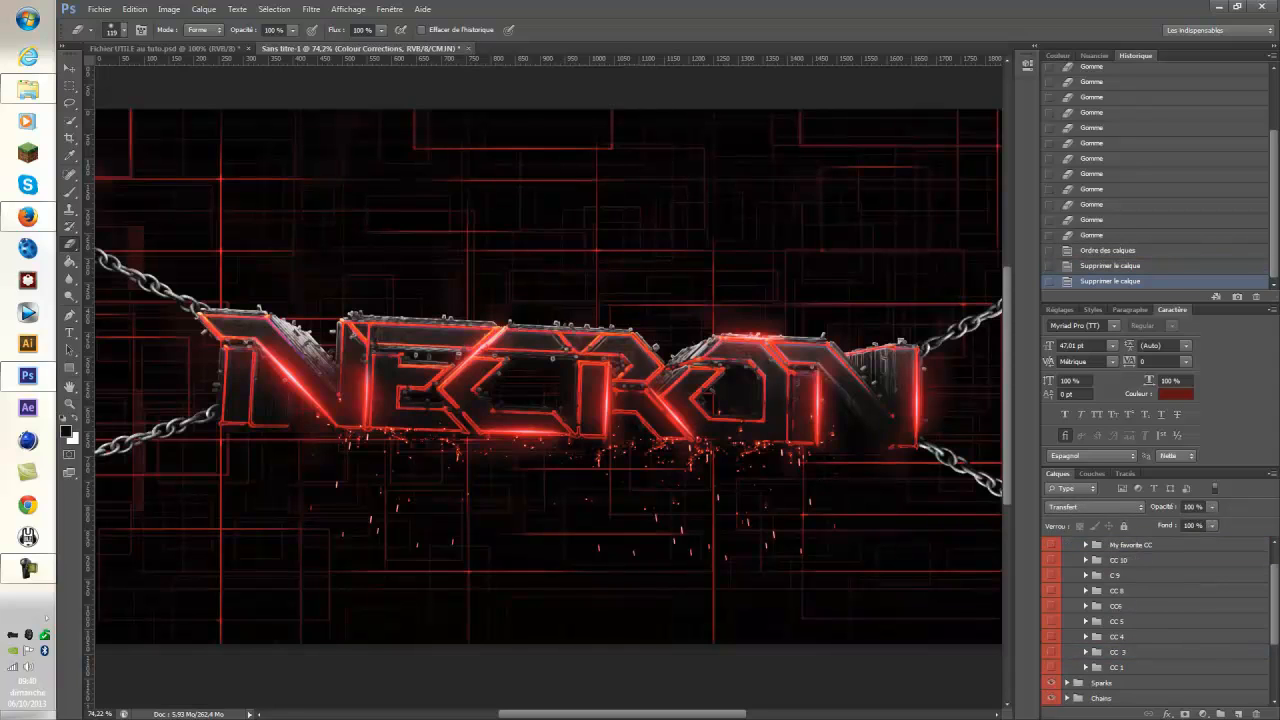
{"action": "key", "text": "Delete"}
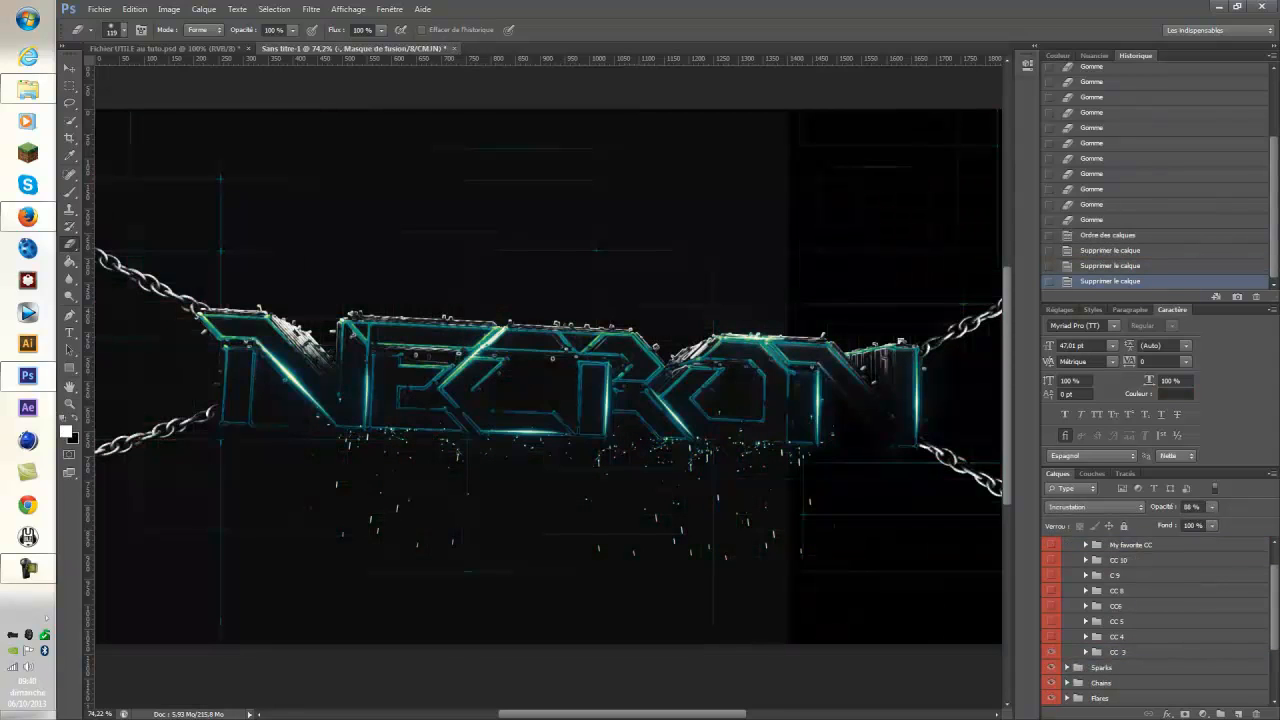
Expand the CC 3 group and select the dark image layer below its gradient map.
{"action": "key", "text": "ctrl+t"}
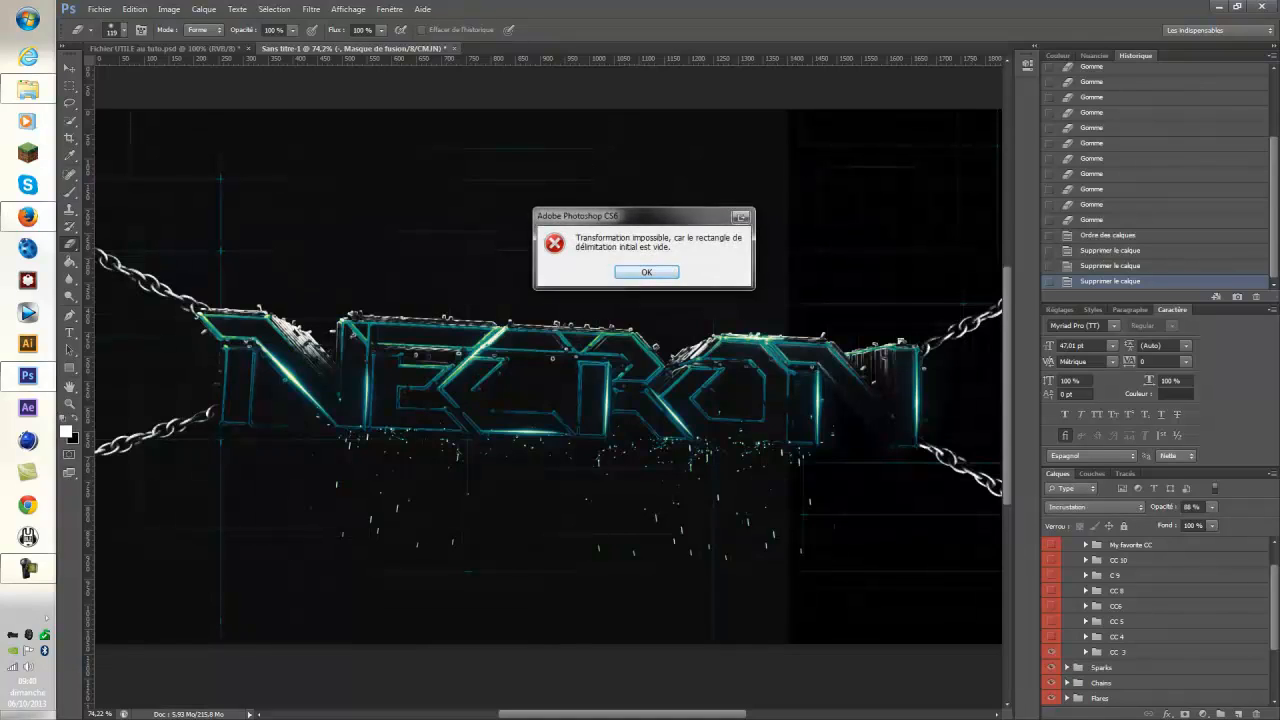
{"action": "key", "text": "Return"}
{"action": "left_click", "coordinate": [1086, 652]}
{"action": "scroll", "coordinate": [1088, 650], "scroll_direction": "down", "scroll_amount": 5}
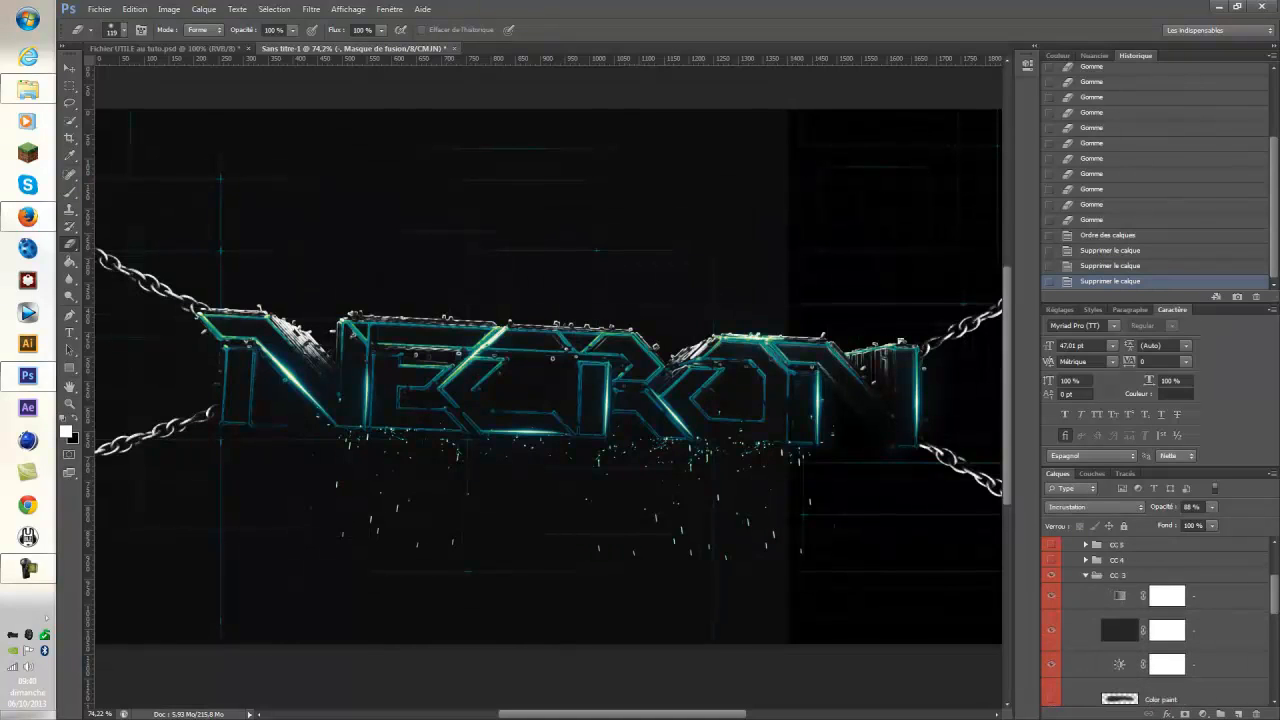
{"action": "left_click", "coordinate": [1200, 631]}
{"action": "left_click", "coordinate": [1119, 629]}
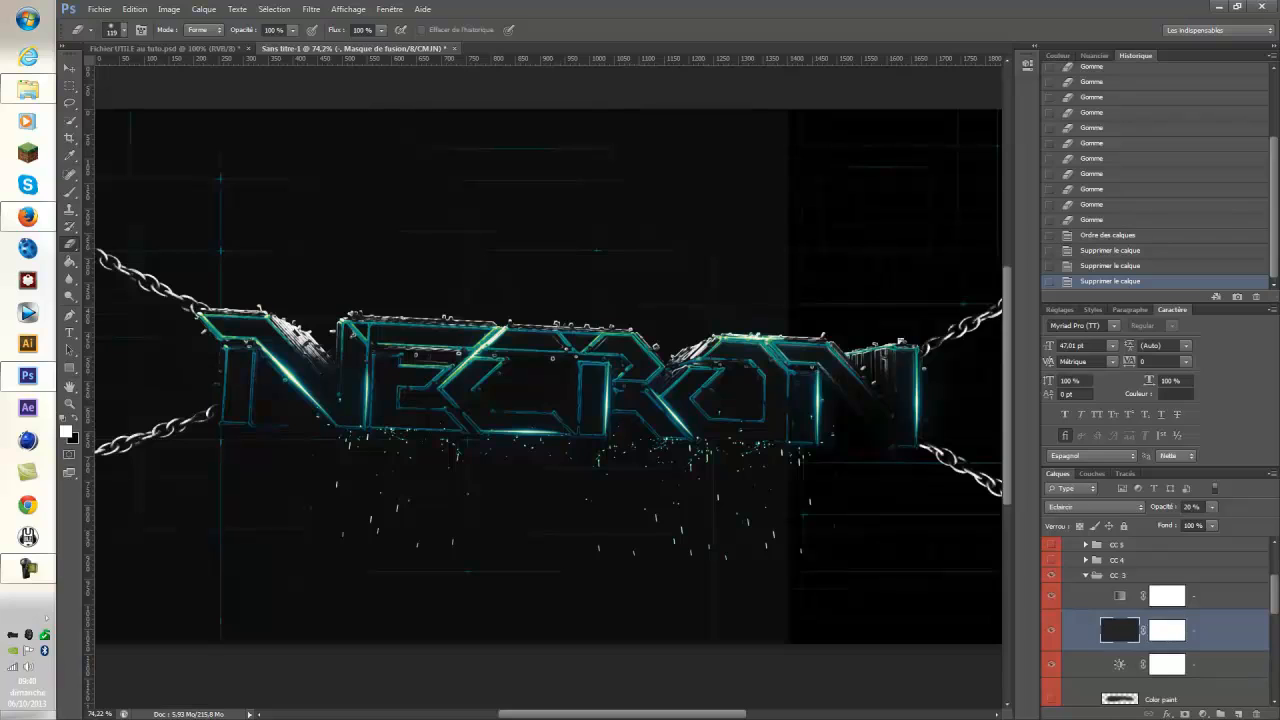
Free-transform the dark layer in CC 3 and shift it right across the canvas.
{"action": "key", "text": "ctrl+t"}
{"action": "left_click_drag", "start_coordinate": [760, 440], "coordinate": [870, 426]}
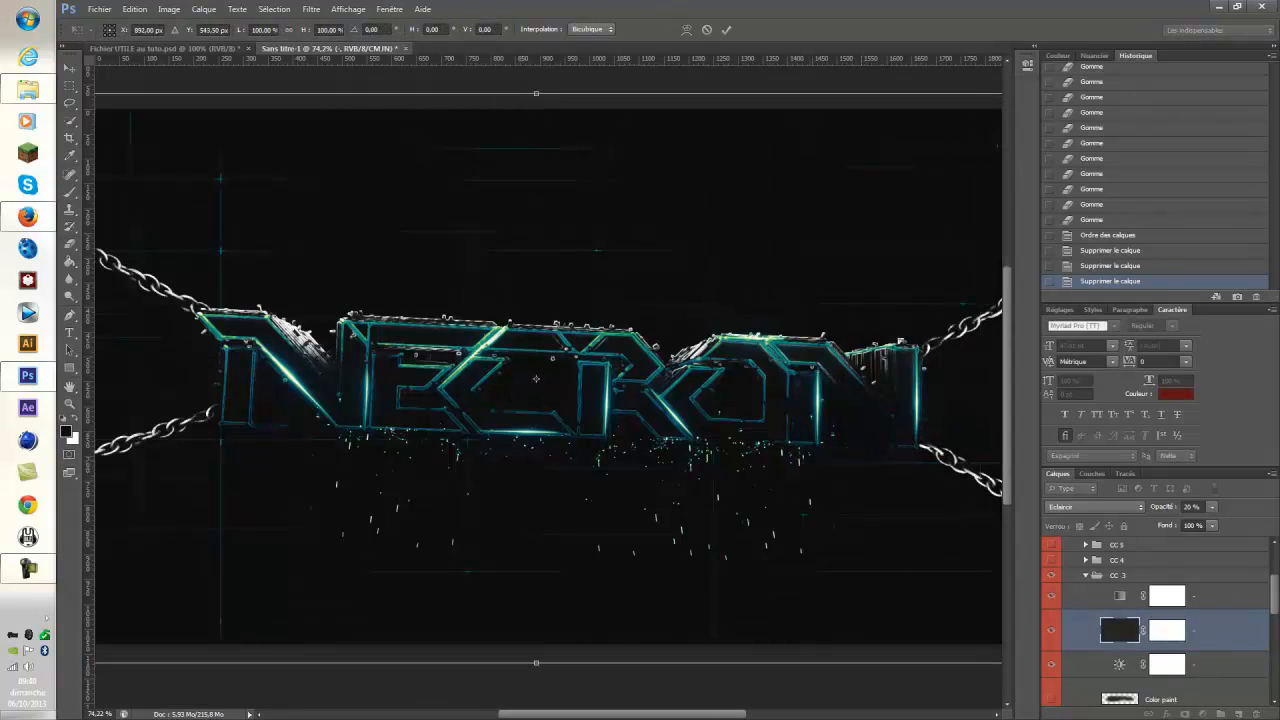
{"action": "key", "text": "Return"}
{"action": "key", "text": "e"}
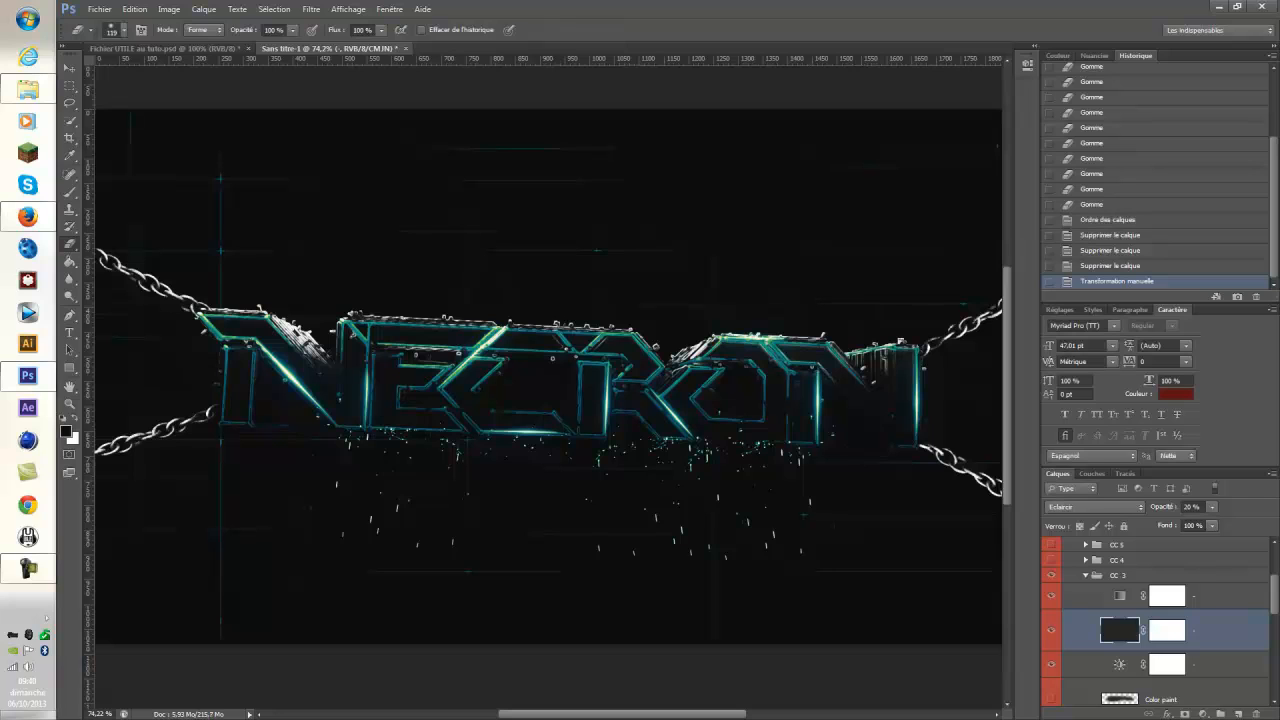
Widen the workspace and shift the dark CC 3 layer further right to cover the canvas's right edge.
{"action": "left_click_drag", "start_coordinate": [1040, 400], "coordinate": [1098, 400]}
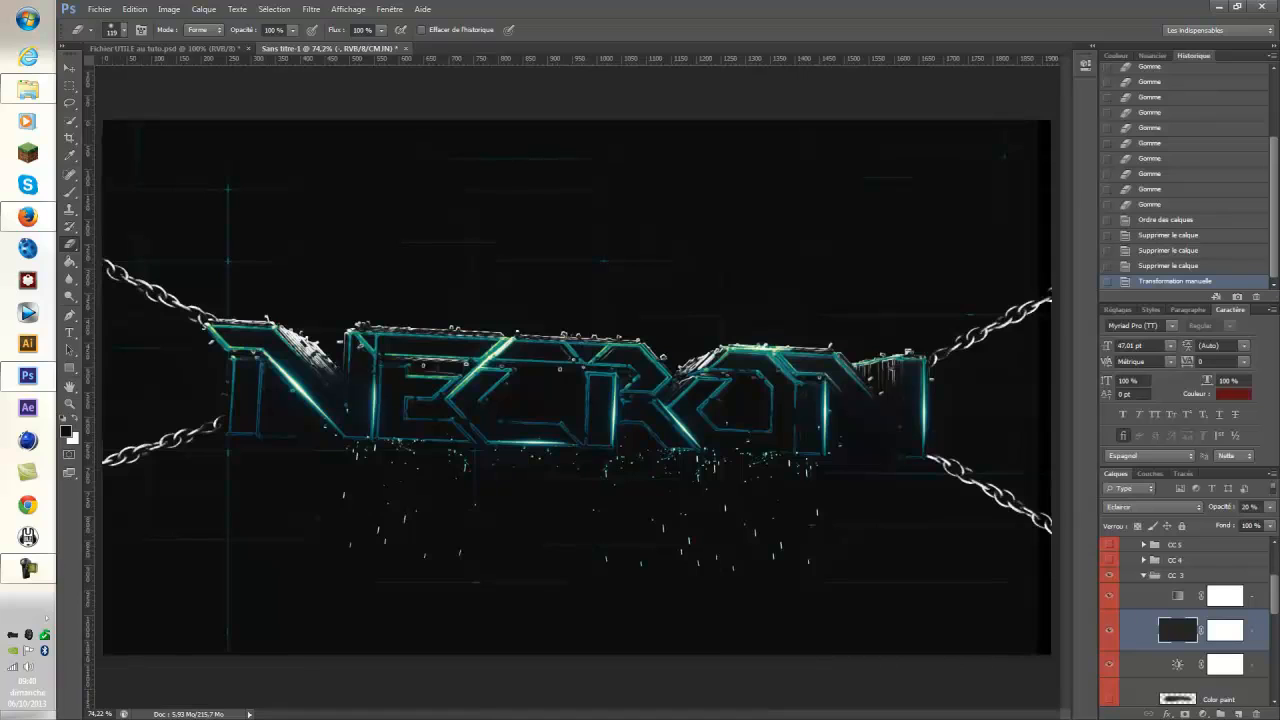
{"action": "key", "text": "z"}
{"action": "left_click", "coordinate": [492, 29]}
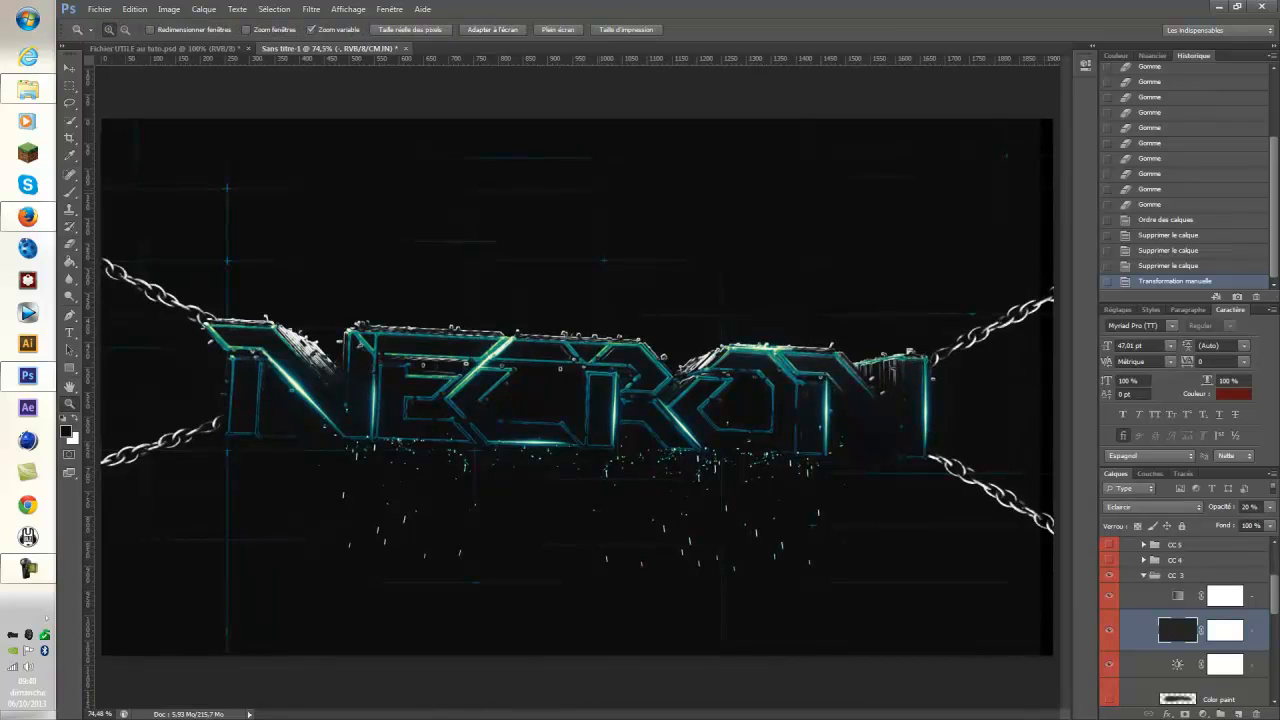
{"action": "key", "text": "ctrl+t"}
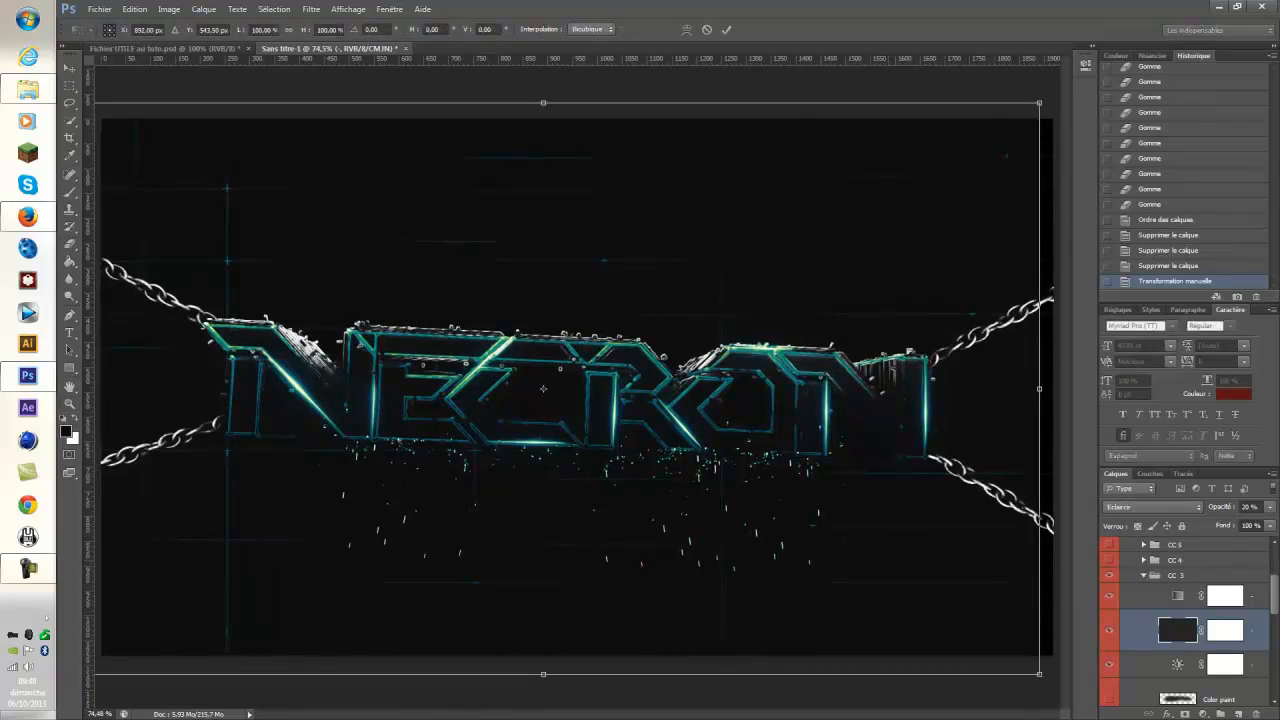
{"action": "left_click_drag", "start_coordinate": [893, 553], "coordinate": [916, 548]}
{"action": "key", "text": "Return"}
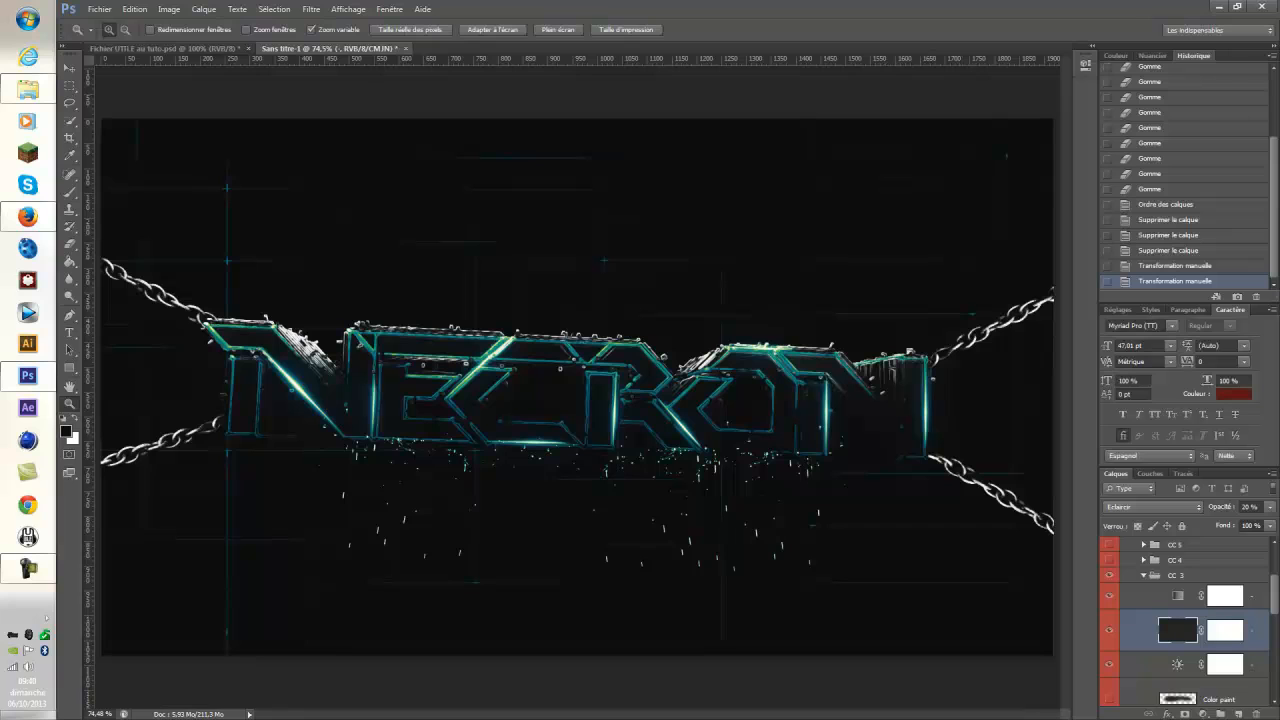
Try several gradient presets on the top gradient map in CC 3 and apply the black-to-white one.
{"action": "left_click", "coordinate": [1180, 596]}
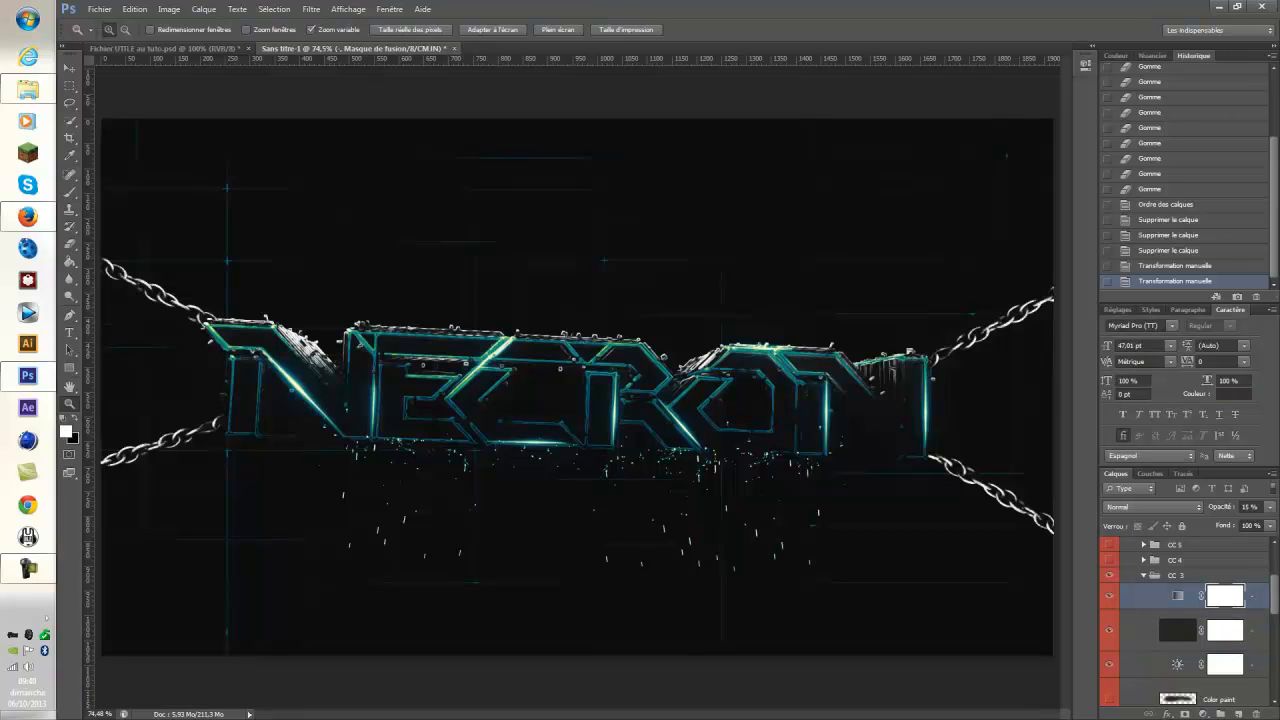
{"action": "left_click", "coordinate": [1085, 65]}
{"action": "left_click", "coordinate": [967, 100]}
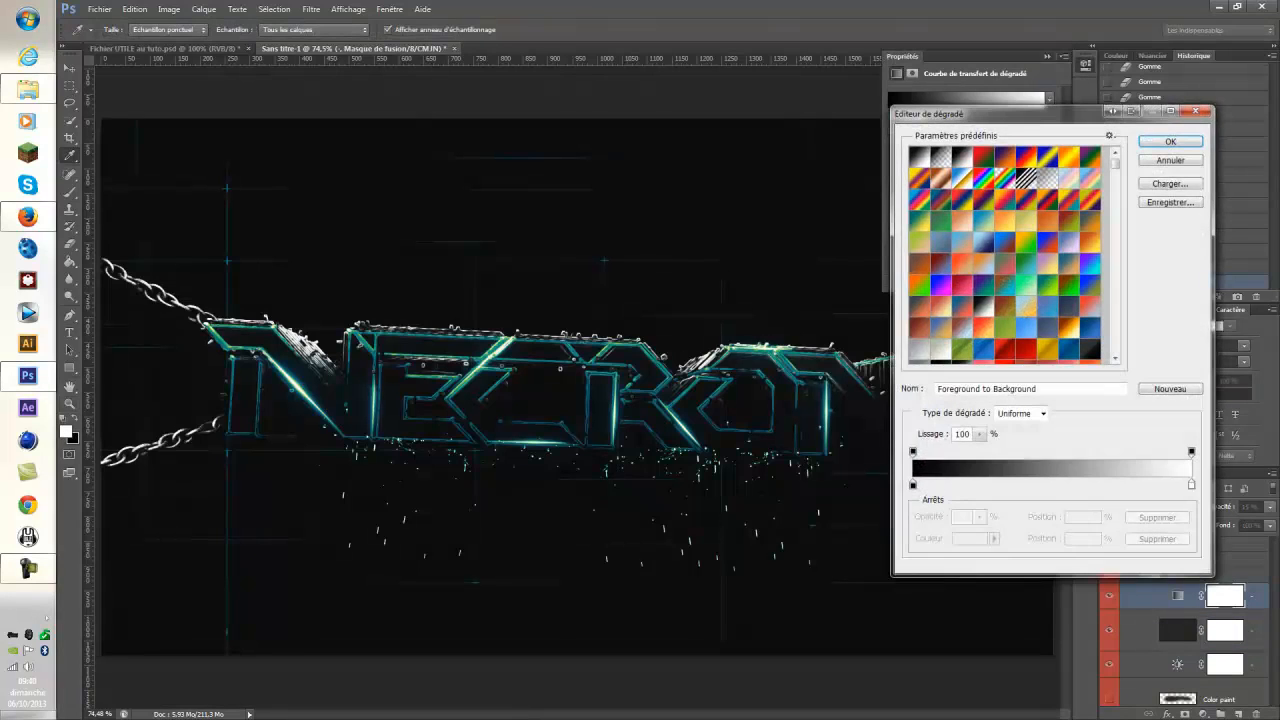
{"action": "left_click", "coordinate": [1047, 221]}
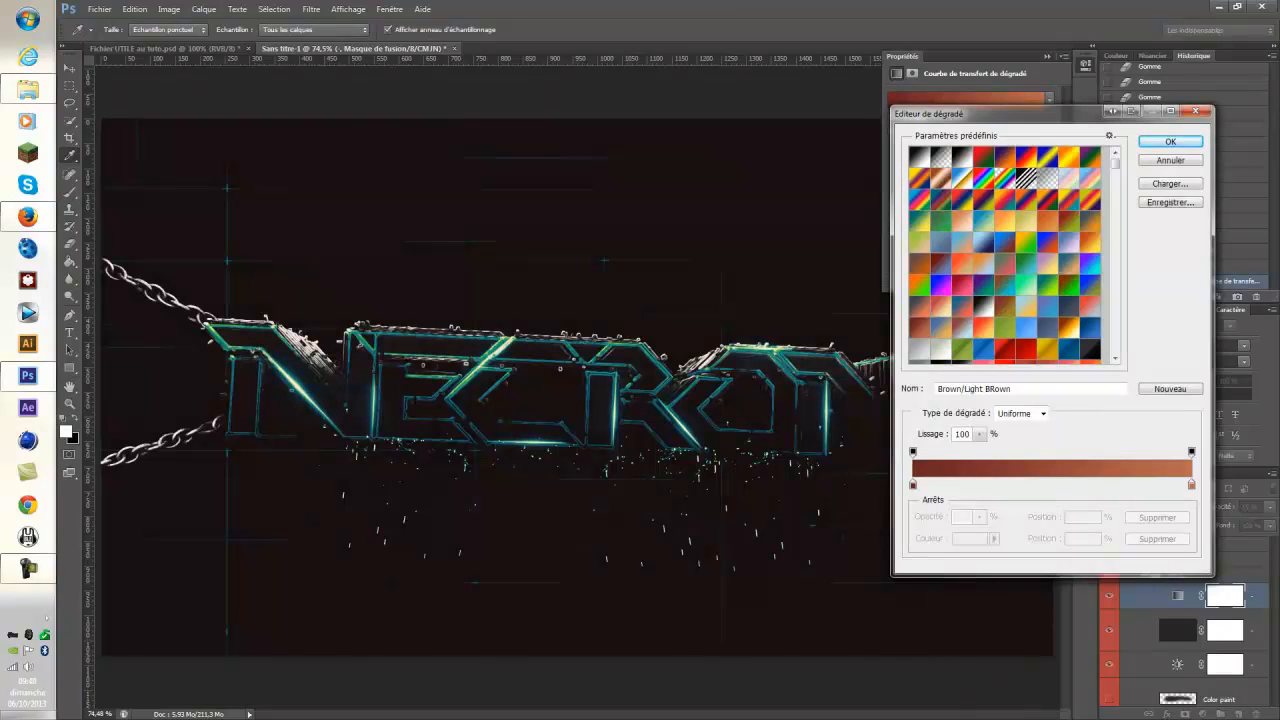
{"action": "left_click", "coordinate": [962, 242]}
{"action": "left_click", "coordinate": [962, 264]}
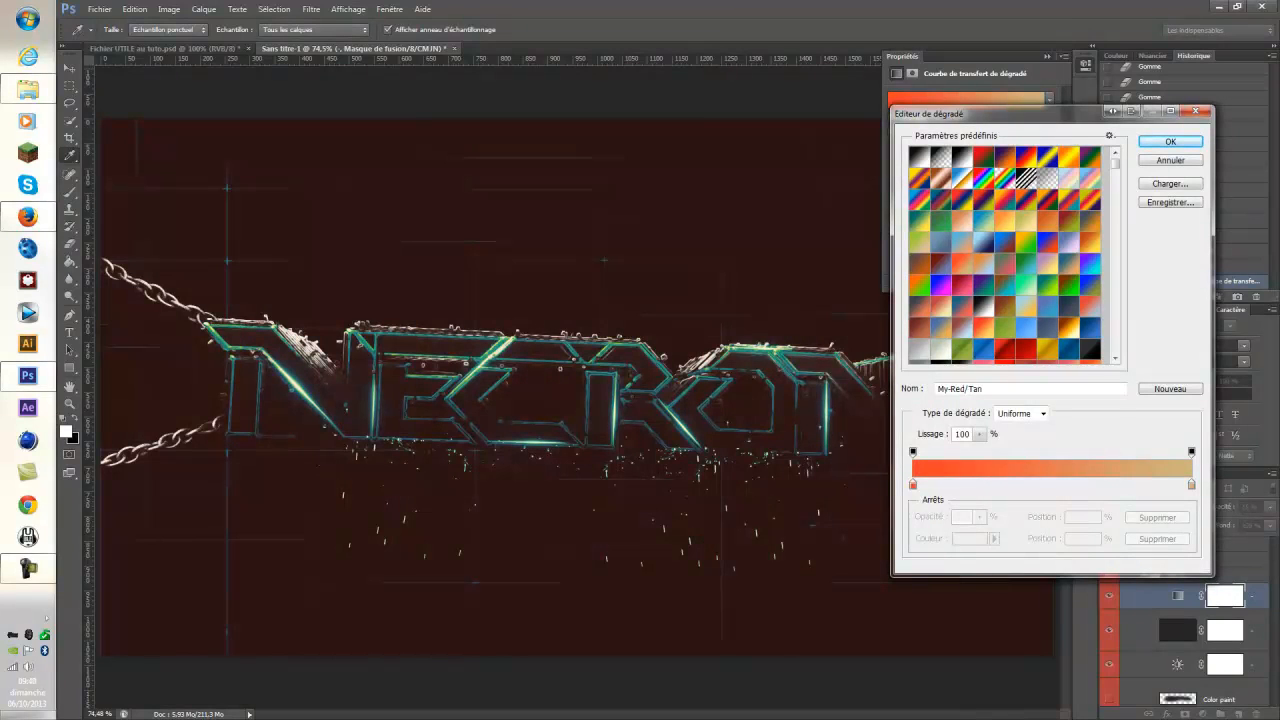
{"action": "left_click", "coordinate": [984, 307]}
{"action": "left_click", "coordinate": [1170, 141]}
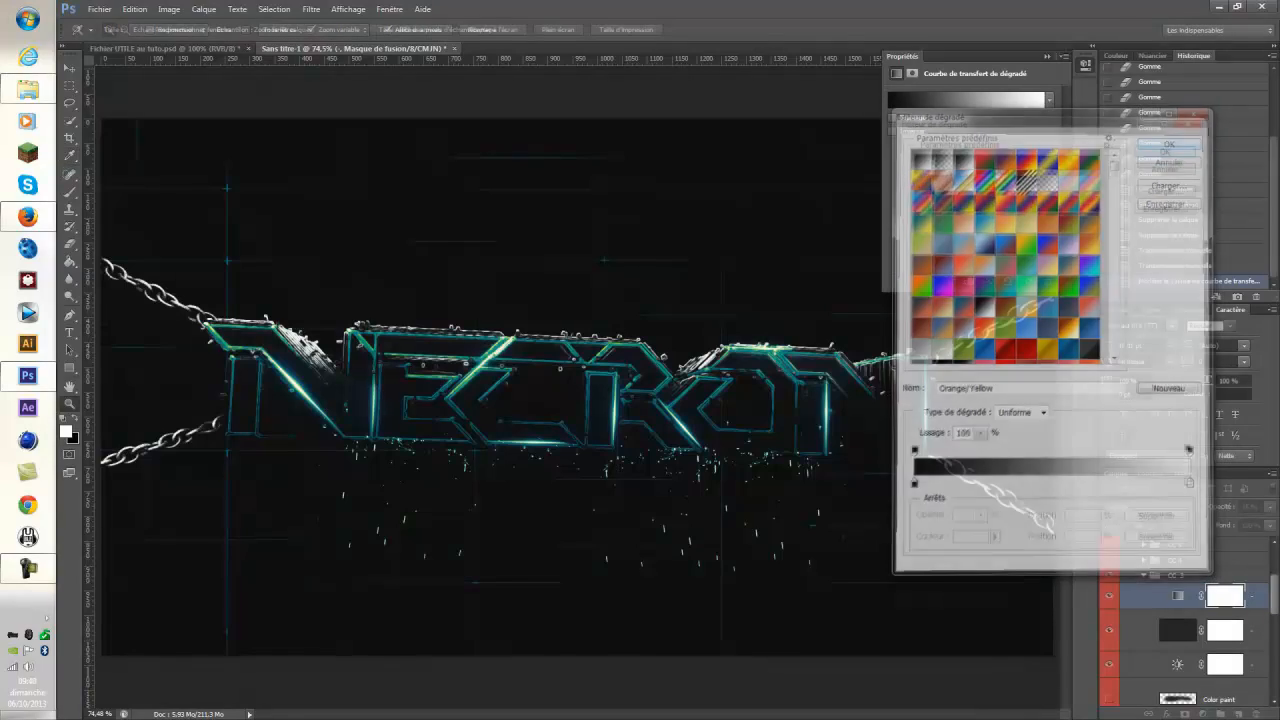
Set the CC 3 brightness/contrast adjustment to brightness 150 and contrast -50.
{"action": "left_click", "coordinate": [1178, 664]}
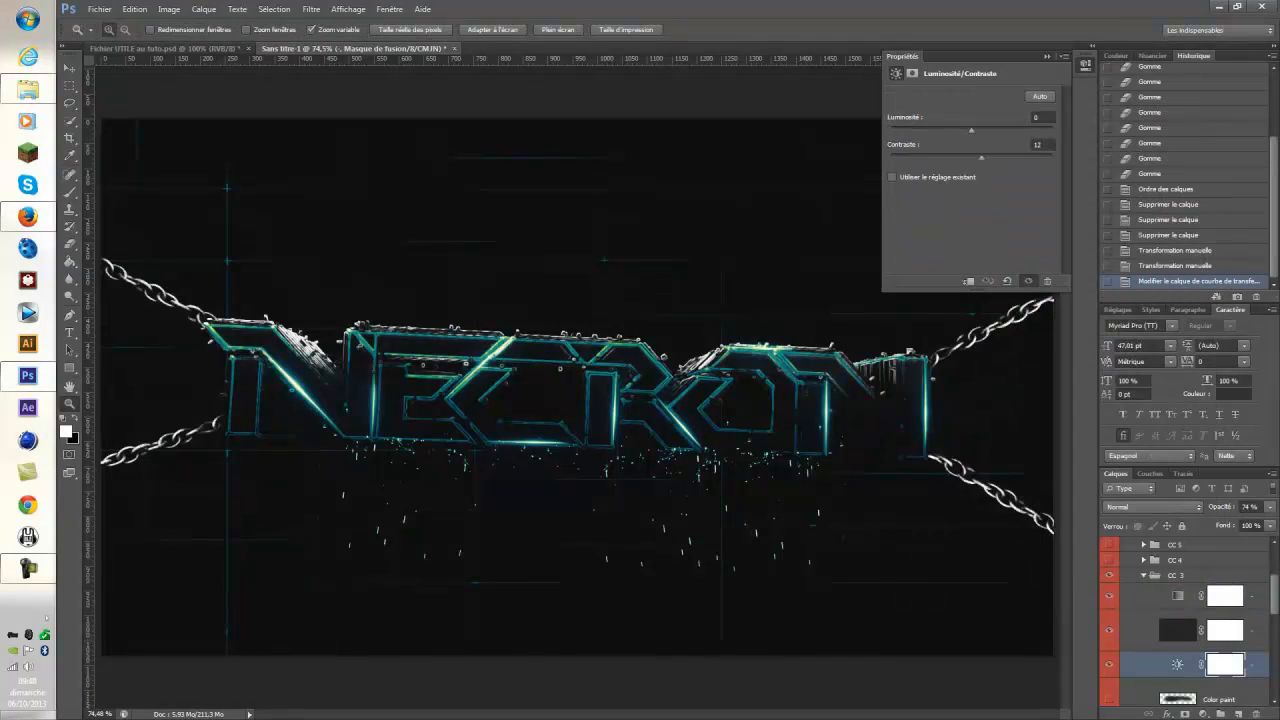
{"action": "left_click_drag", "start_coordinate": [969, 129], "coordinate": [1041, 130]}
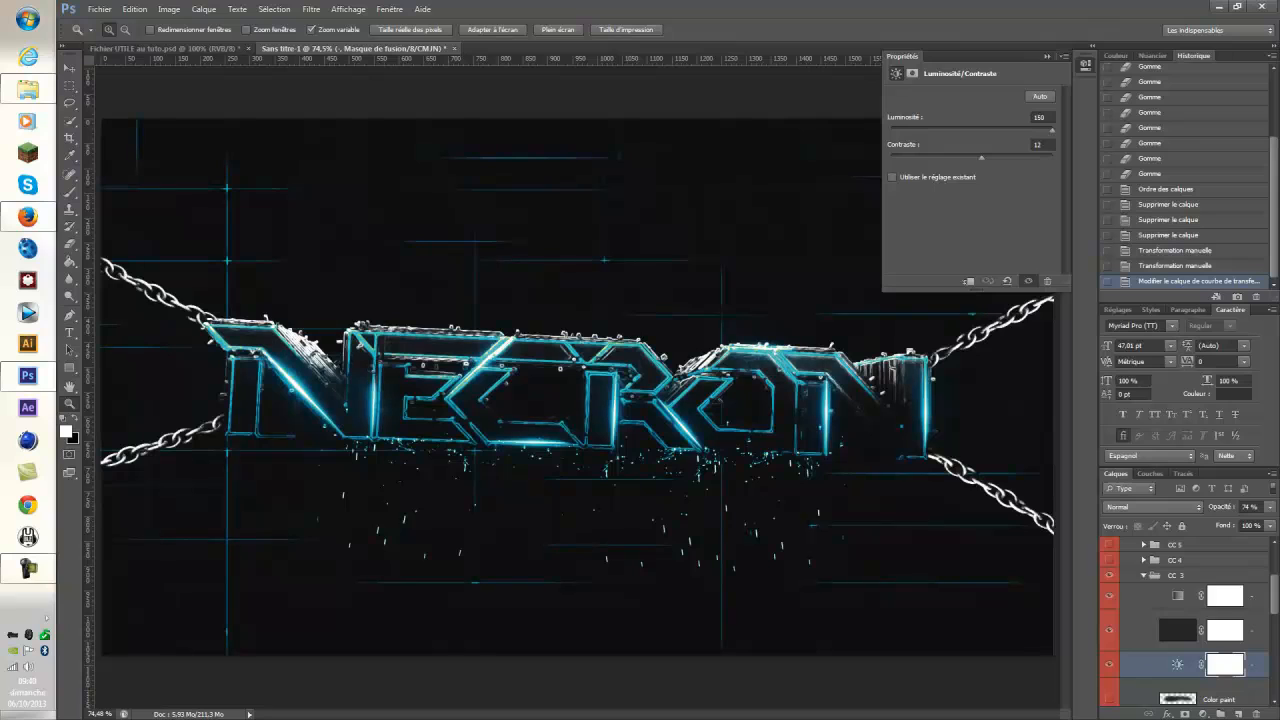
{"action": "mouse_move", "coordinate": [981, 157]}
{"action": "left_mouse_down"}
{"action": "mouse_move", "coordinate": [1052, 157]}
{"action": "mouse_move", "coordinate": [958, 157]}
{"action": "left_mouse_up"}
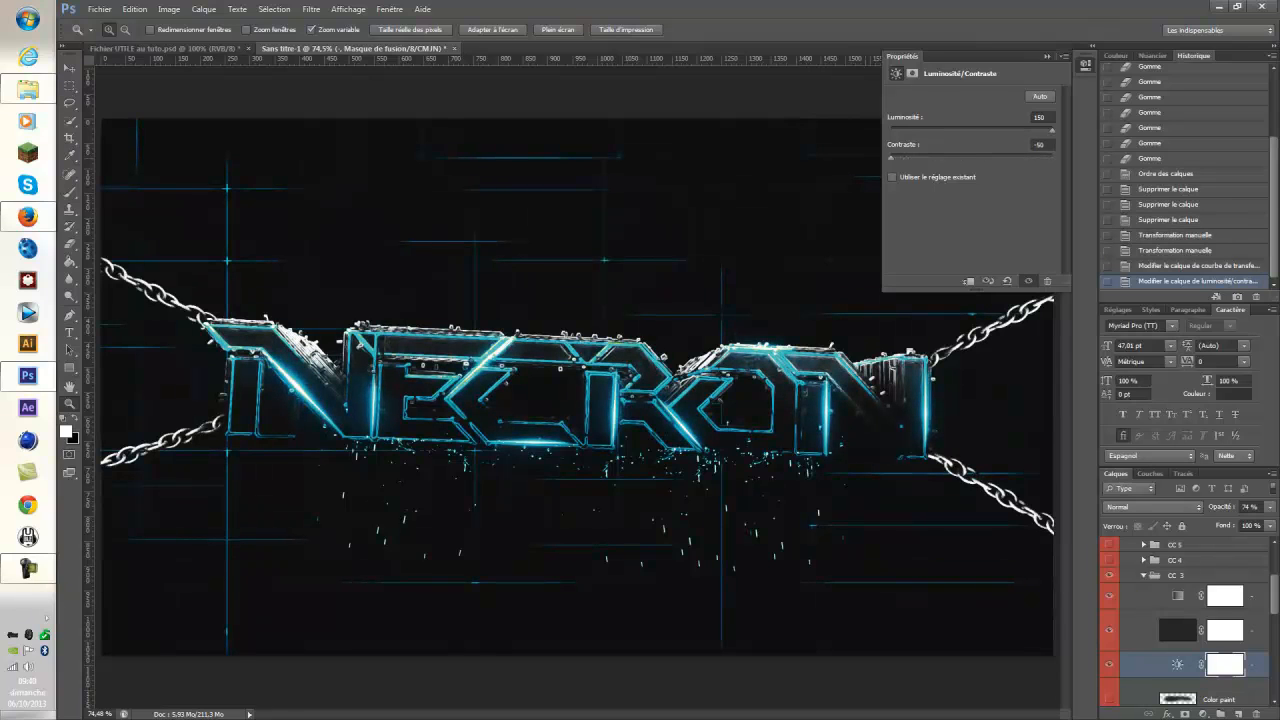
{"action": "left_click", "coordinate": [1085, 65]}
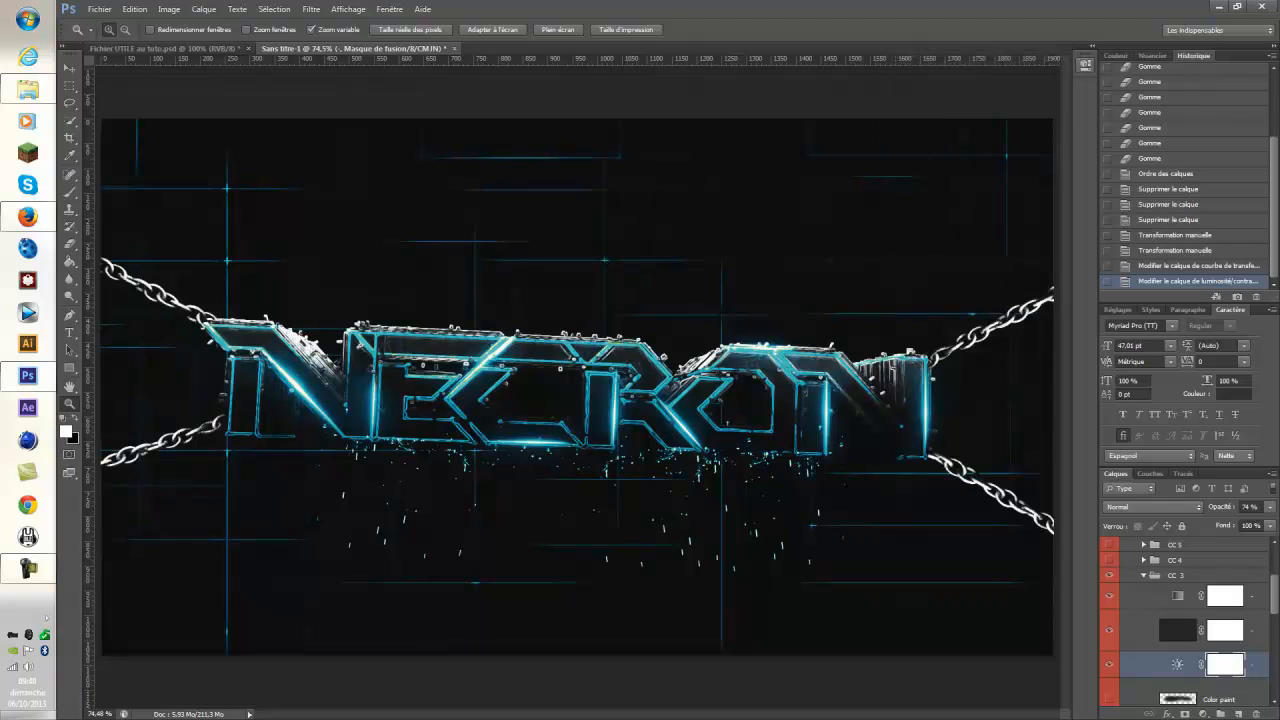
Open the gradient of the COLOR gradient map in CC 3 for editing.
{"action": "scroll", "coordinate": [1186, 622], "scroll_direction": "down", "scroll_amount": 5}
{"action": "left_click", "coordinate": [1178, 610]}
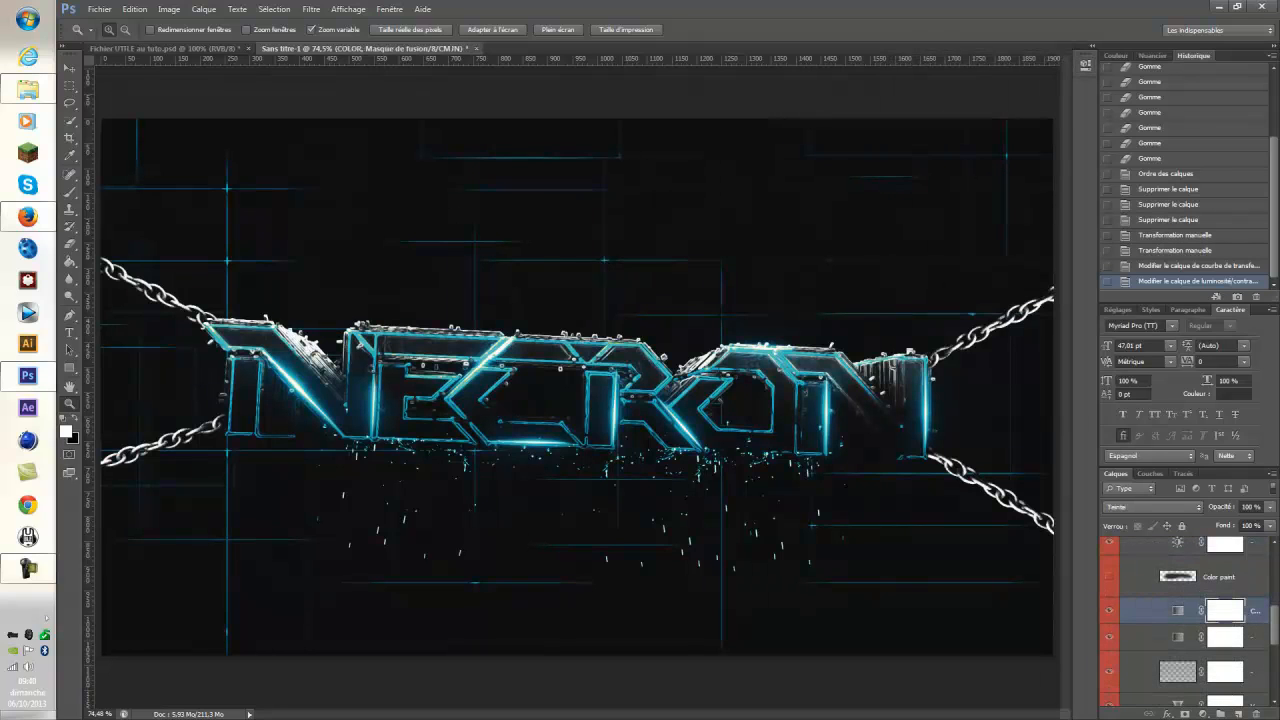
{"action": "left_click", "coordinate": [1086, 64]}
{"action": "left_click", "coordinate": [965, 97]}
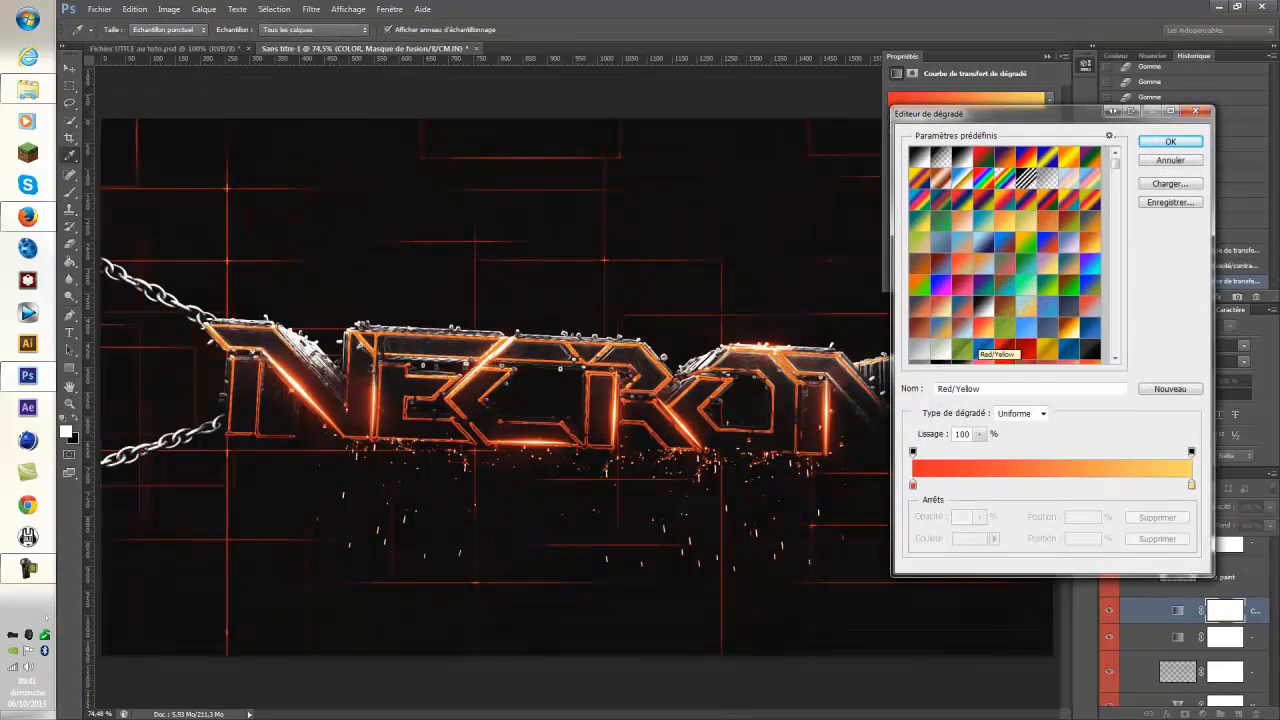
Try the My-Purple/Blue, My-Red/Blue and My-Blue/Blue presets on the COLOR gradient map.
{"action": "left_click", "coordinate": [941, 283]}
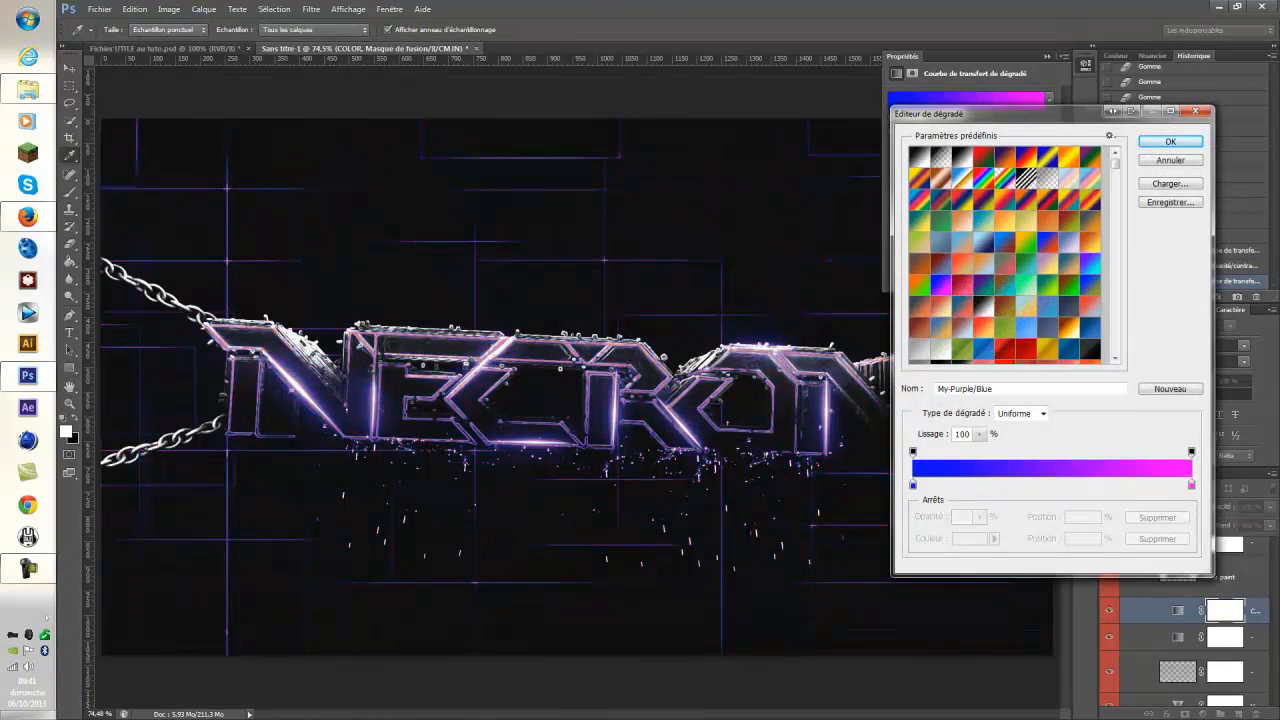
{"action": "left_click", "coordinate": [1005, 242]}
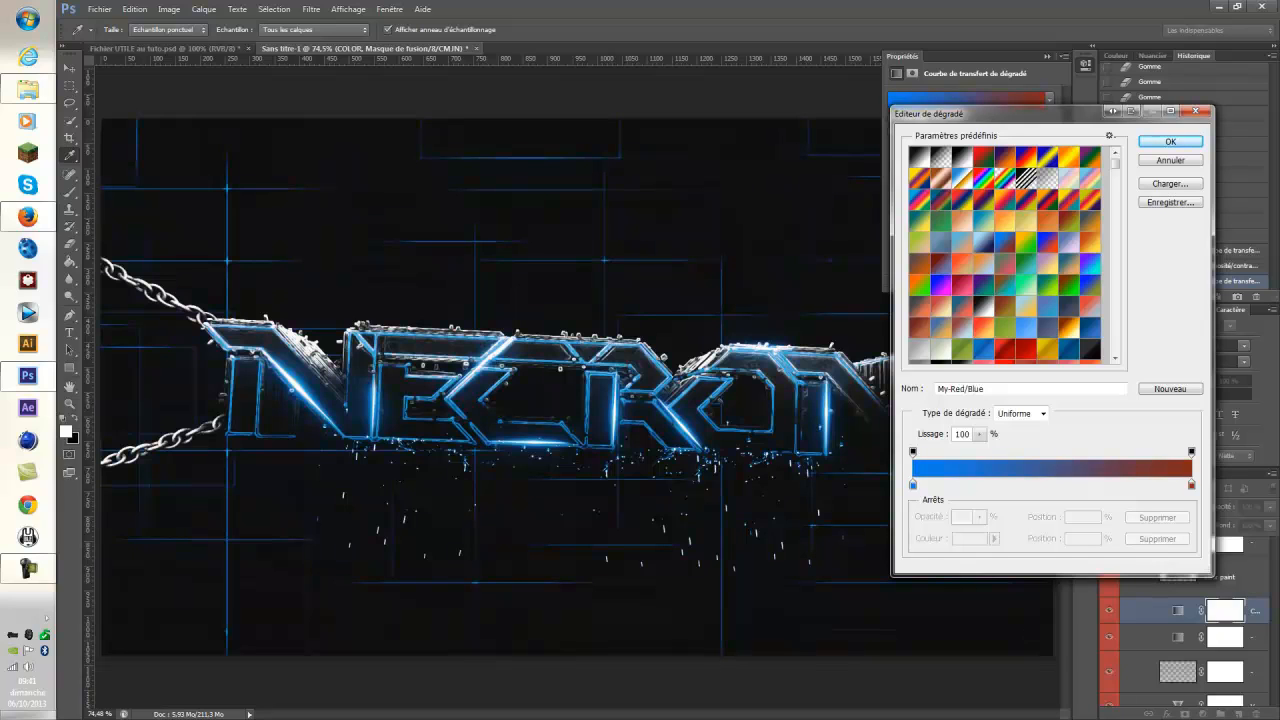
{"action": "left_click", "coordinate": [984, 242]}
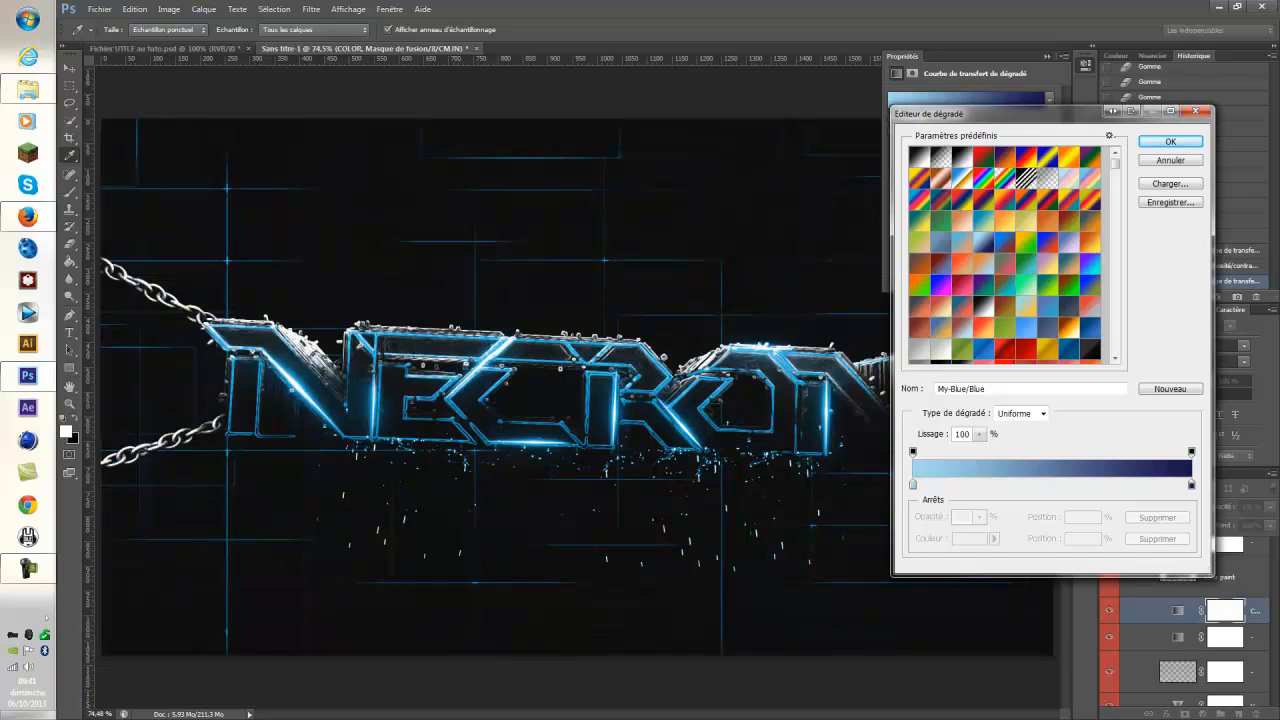
{"action": "scroll", "coordinate": [1005, 255], "scroll_direction": "down", "scroll_amount": 4}
{"action": "scroll", "coordinate": [1005, 255], "scroll_direction": "up", "scroll_amount": 4}
Recolour the gradient's start stop light violet (#9887ff) and its end stop deep blue (#0f00a3).
{"action": "double_click", "coordinate": [912, 484]}
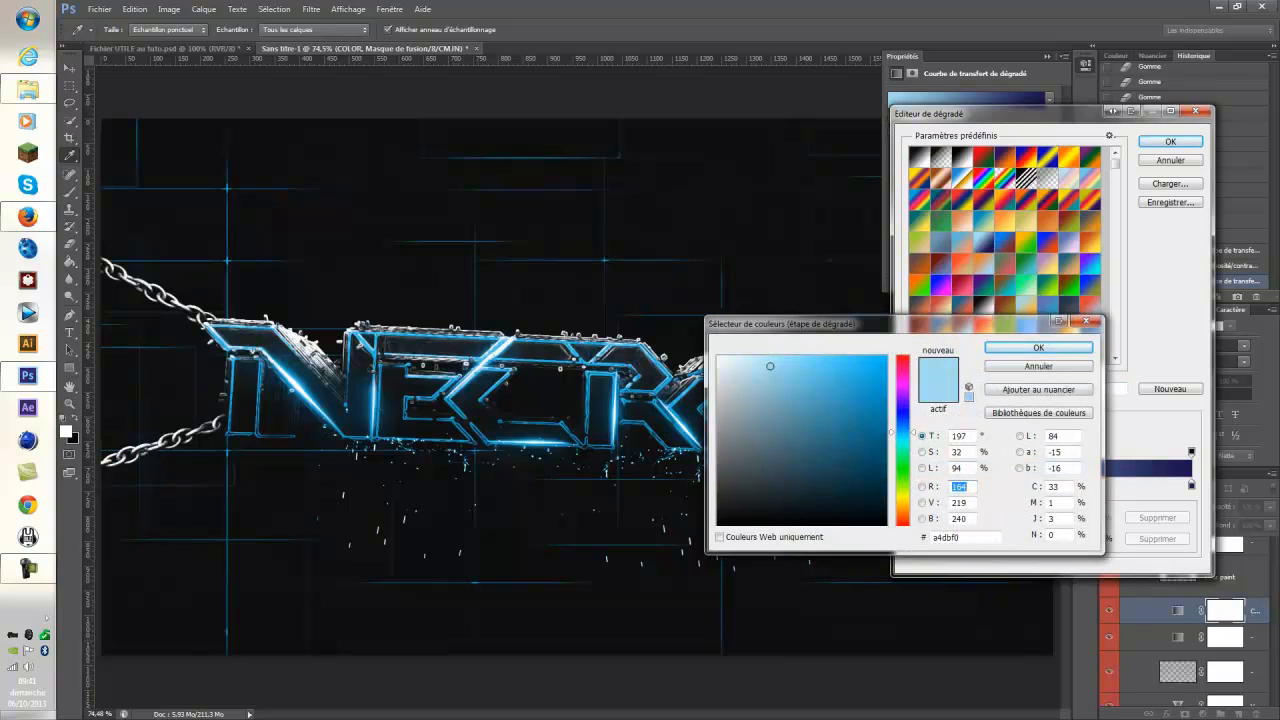
{"action": "left_click_drag", "start_coordinate": [903, 412], "coordinate": [903, 408]}
{"action": "left_click_drag", "start_coordinate": [770, 366], "coordinate": [806, 356]}
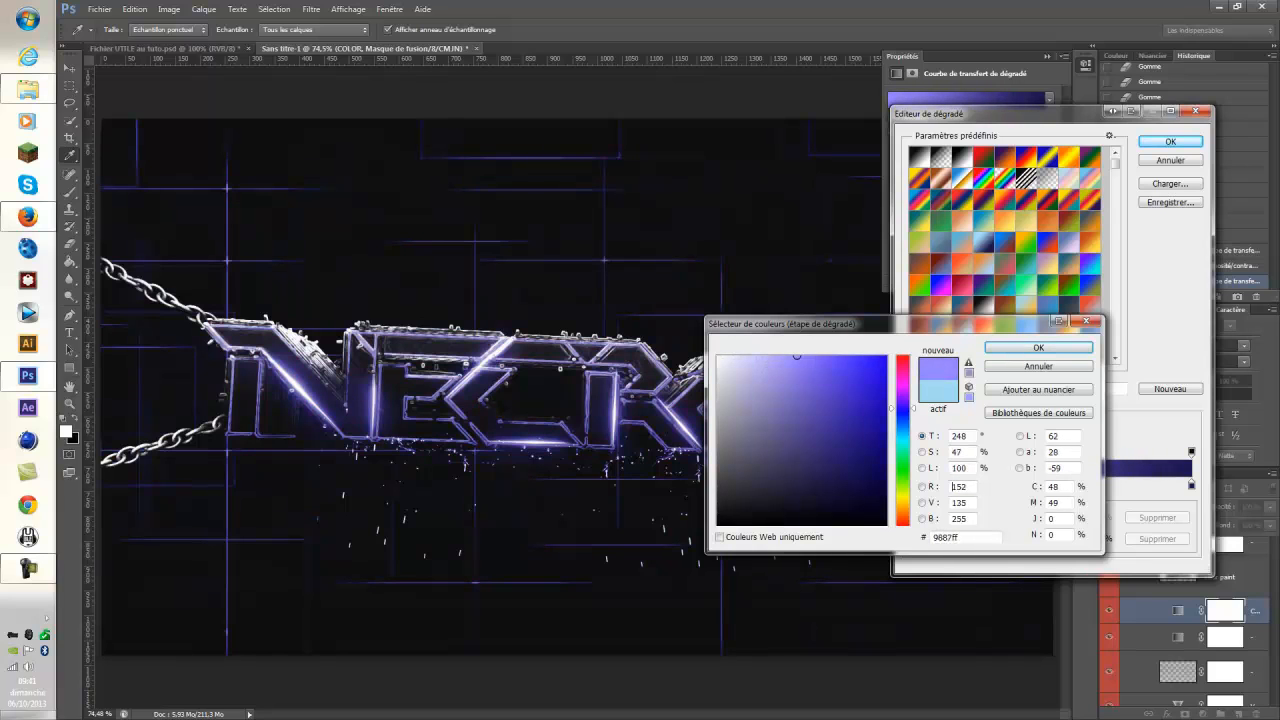
{"action": "left_click", "coordinate": [1038, 347]}
{"action": "double_click", "coordinate": [1191, 485]}
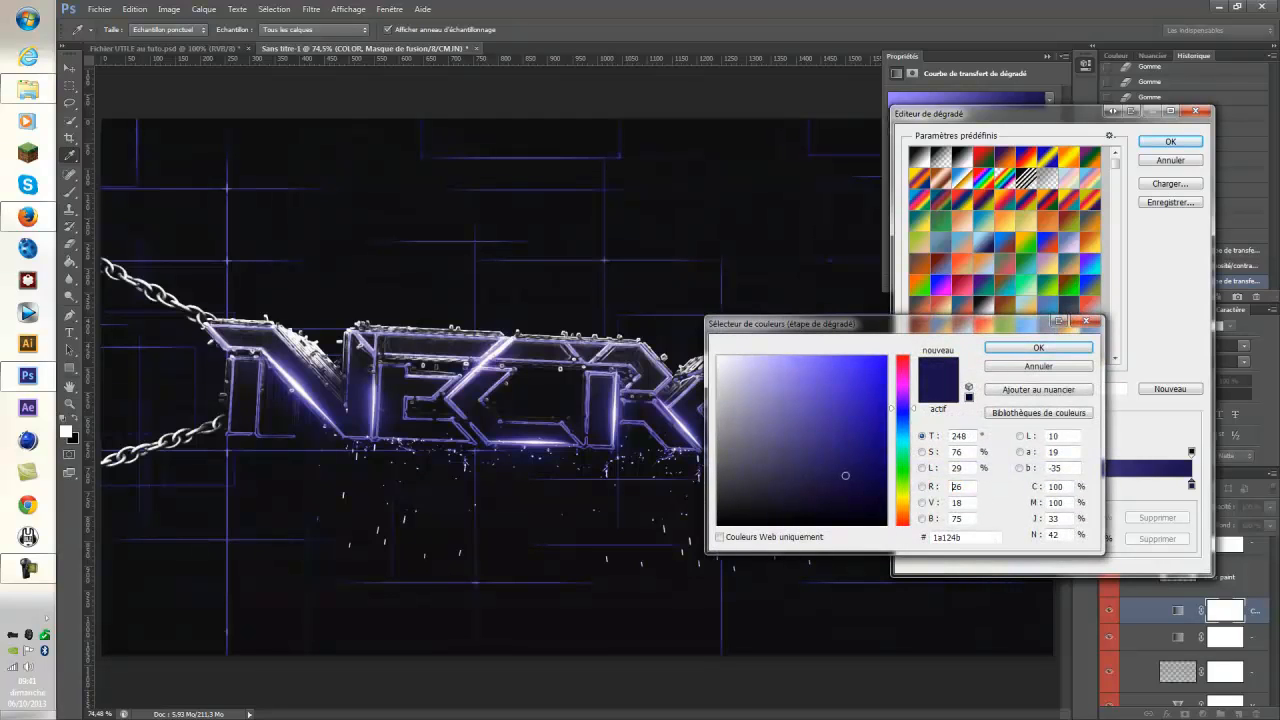
{"action": "left_click", "coordinate": [875, 417]}
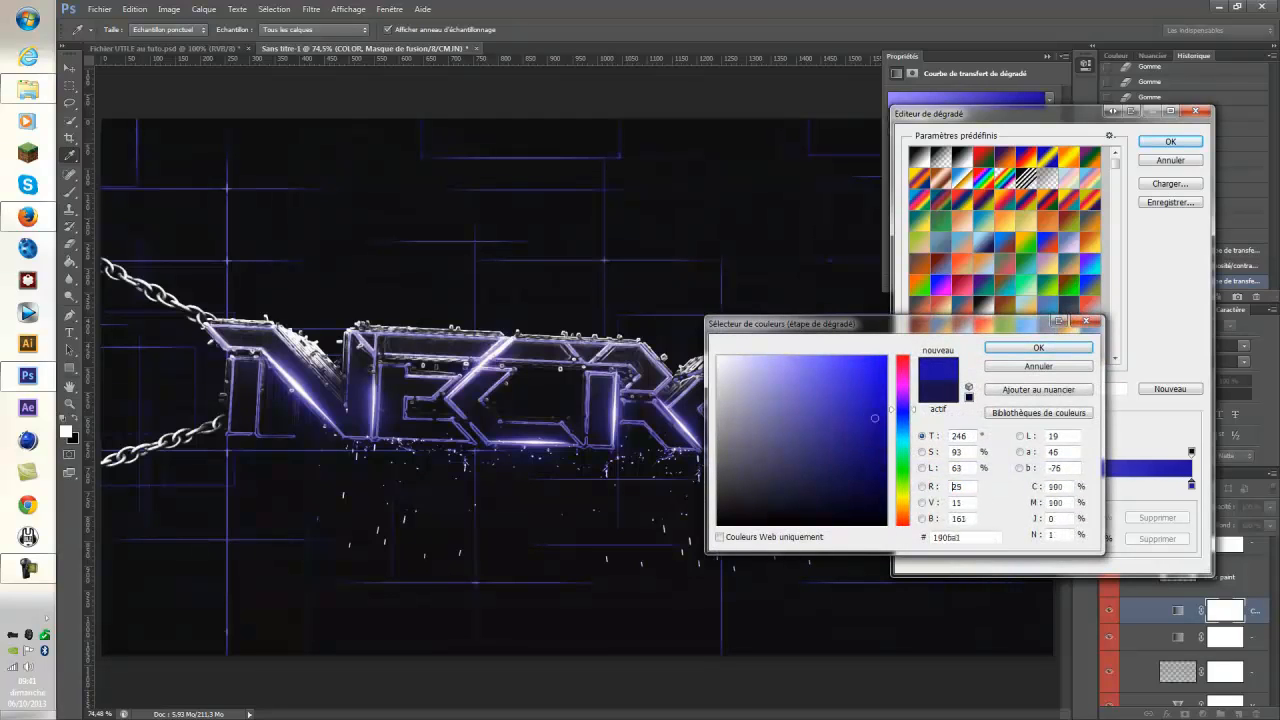
{"action": "left_click", "coordinate": [1040, 347]}
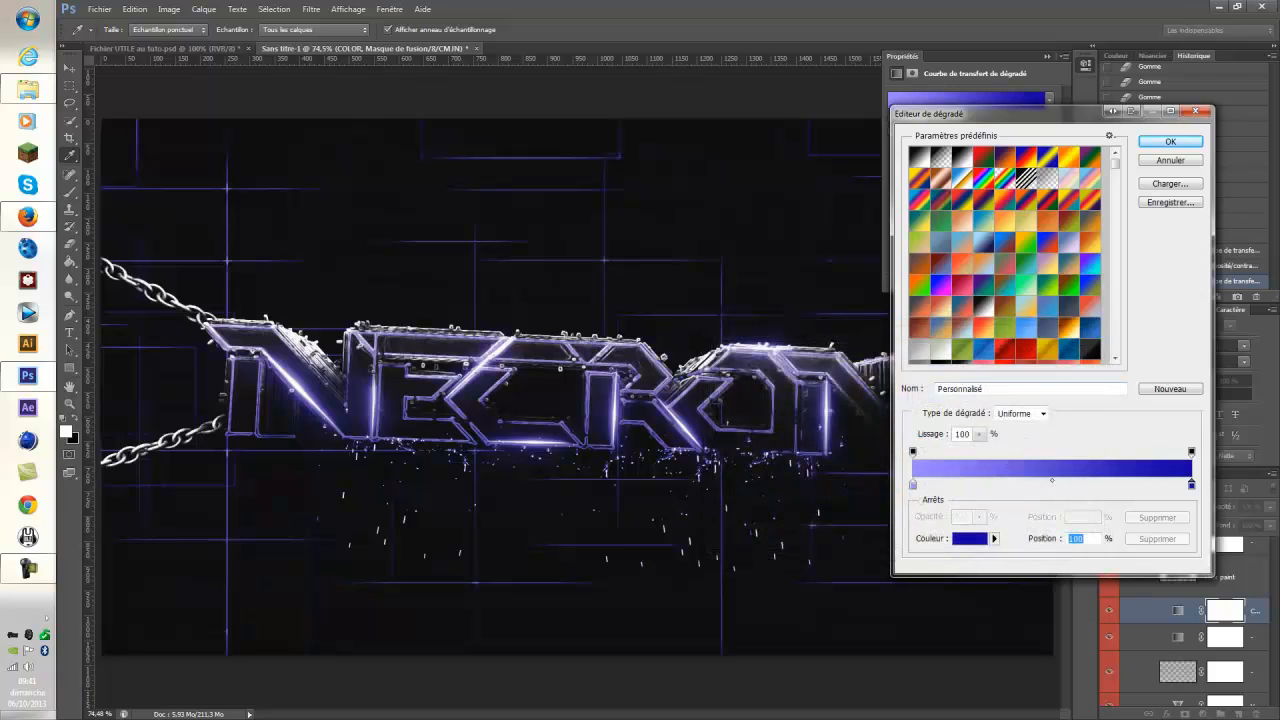
Swap the two colour stops so deep blue sits at 0% and violet at 100%, and move the midpoint close to the violet stop.
{"action": "mouse_move", "coordinate": [913, 485]}
{"action": "left_mouse_down"}
{"action": "mouse_move", "coordinate": [1146, 485]}
{"action": "mouse_move", "coordinate": [913, 484]}
{"action": "left_mouse_up"}
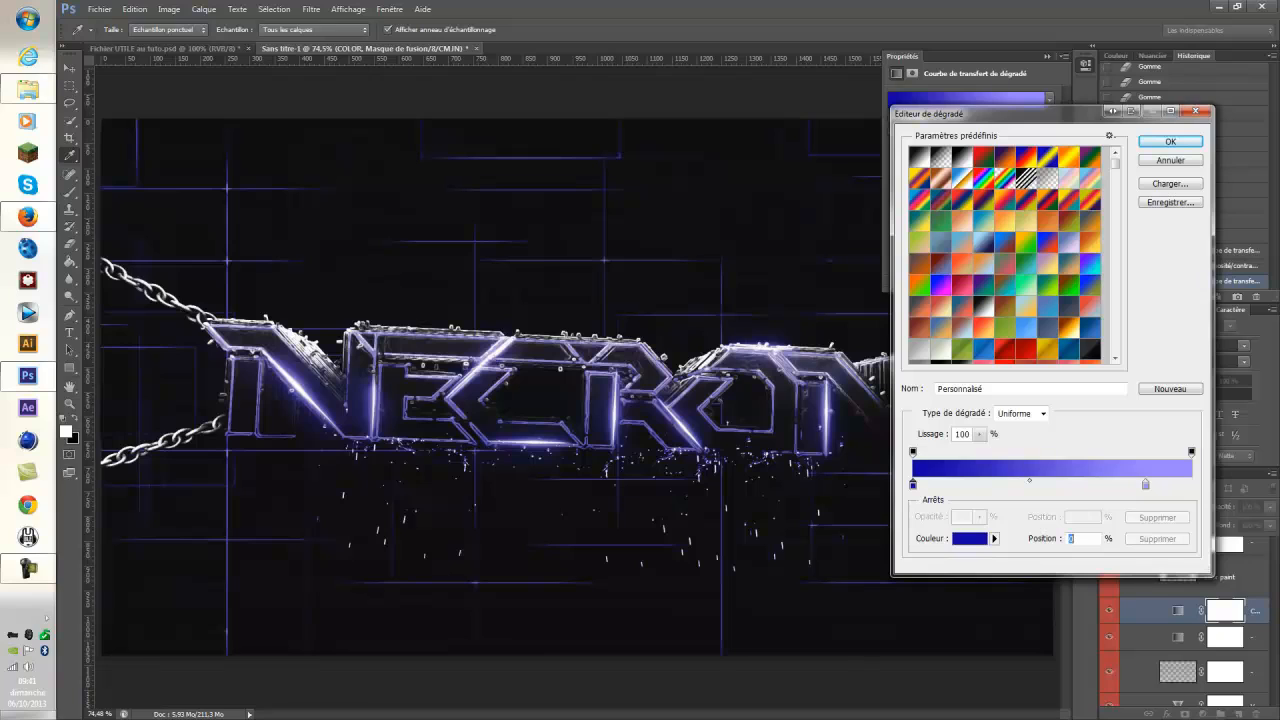
{"action": "left_click_drag", "start_coordinate": [1146, 485], "coordinate": [1191, 485]}
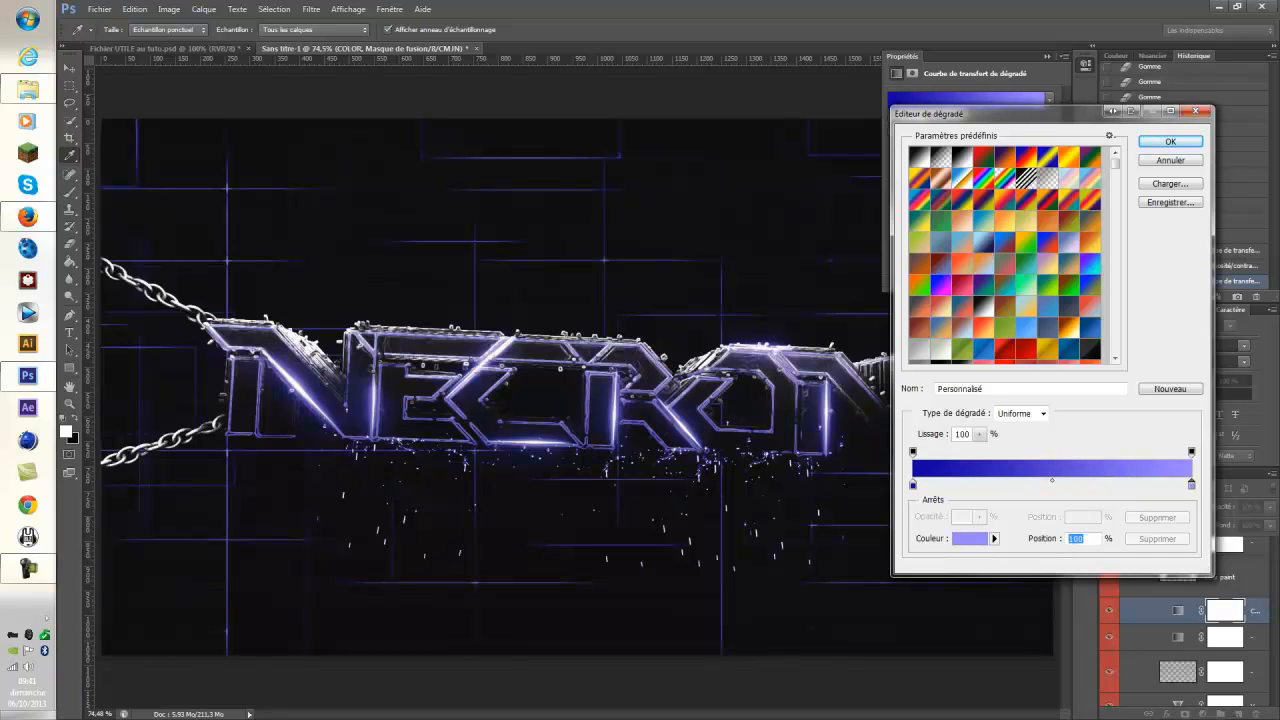
{"action": "left_click_drag", "start_coordinate": [1052, 480], "coordinate": [1178, 481]}
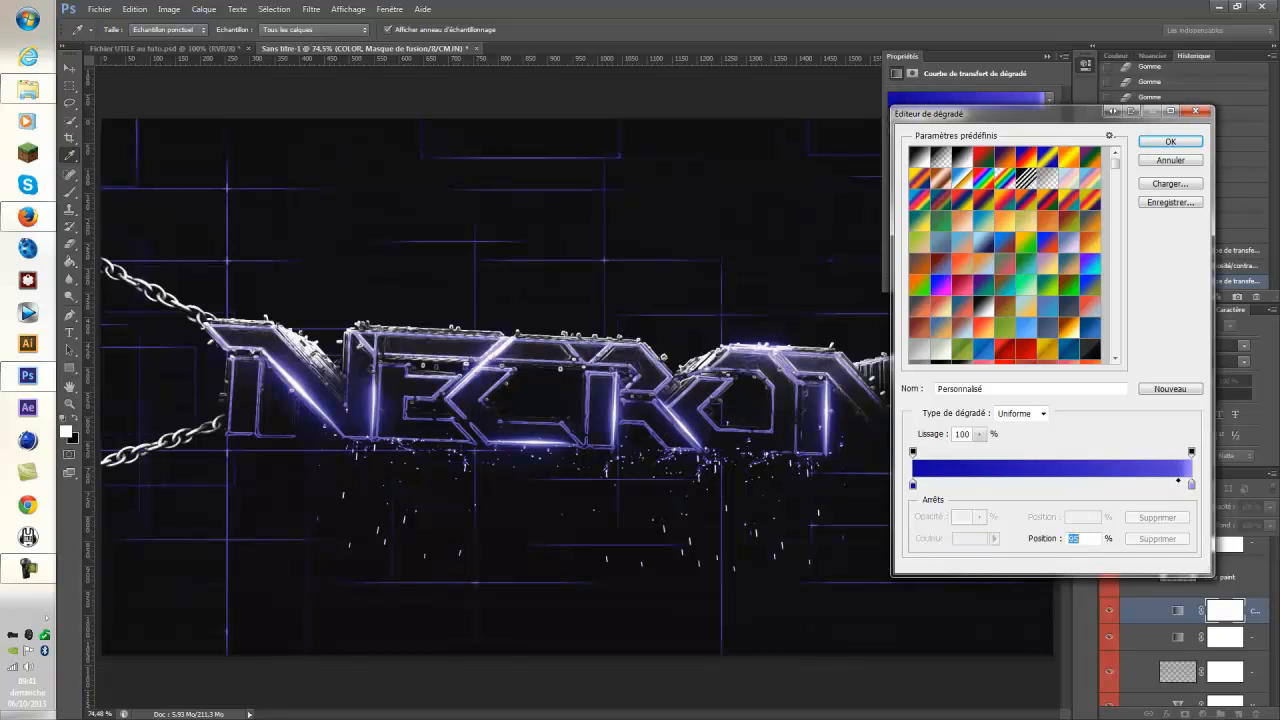
Change the gradient's deep blue start stop to a bright, saturated blue.
{"action": "double_click", "coordinate": [913, 485]}
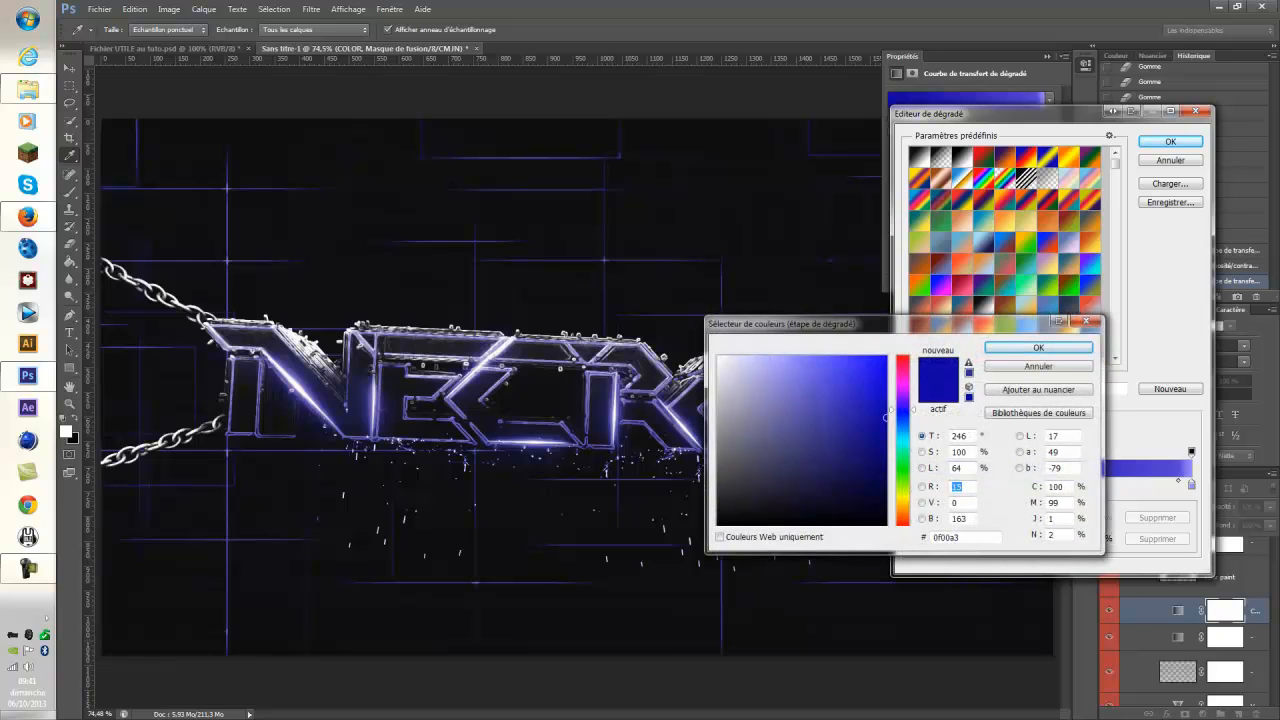
{"action": "left_click_drag", "start_coordinate": [903, 411], "coordinate": [885, 356]}
{"action": "left_click", "coordinate": [1038, 348]}
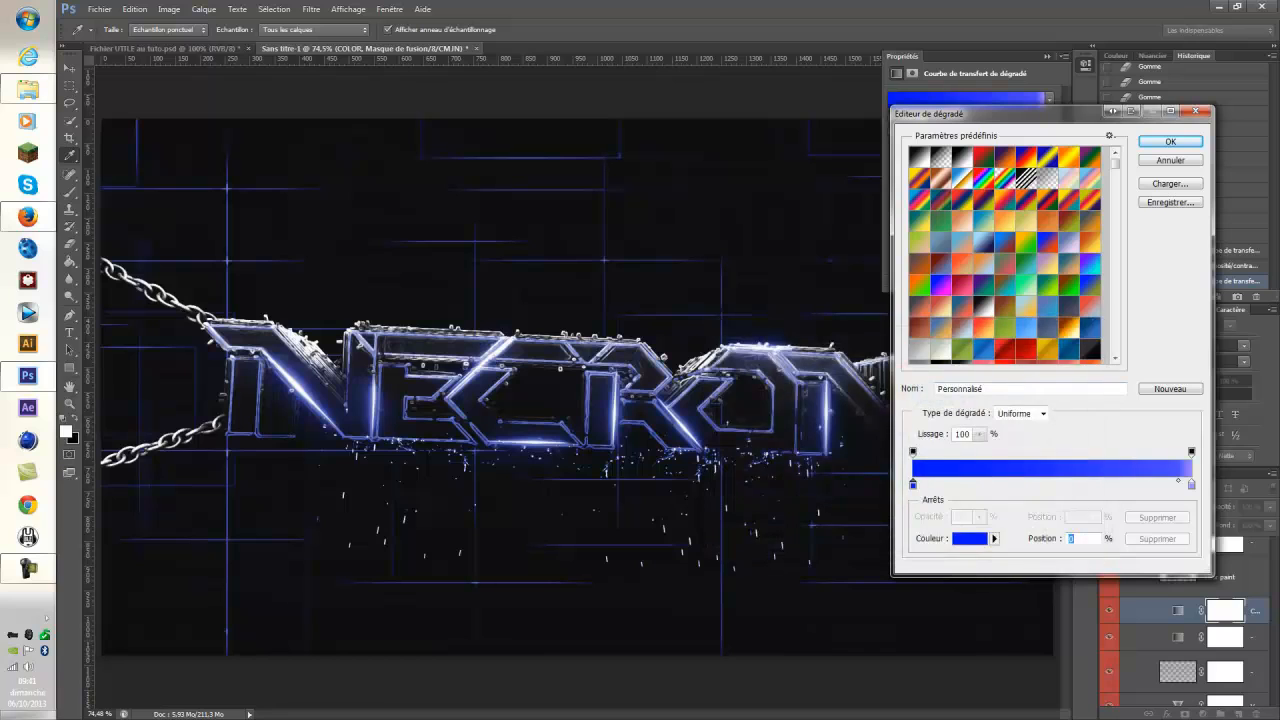
Recolour the gradient's end stop magenta (#f000ff) and move the midpoint back near the centre.
{"action": "double_click", "coordinate": [1191, 485]}
{"action": "left_click", "coordinate": [903, 386]}
{"action": "left_click", "coordinate": [886, 357]}
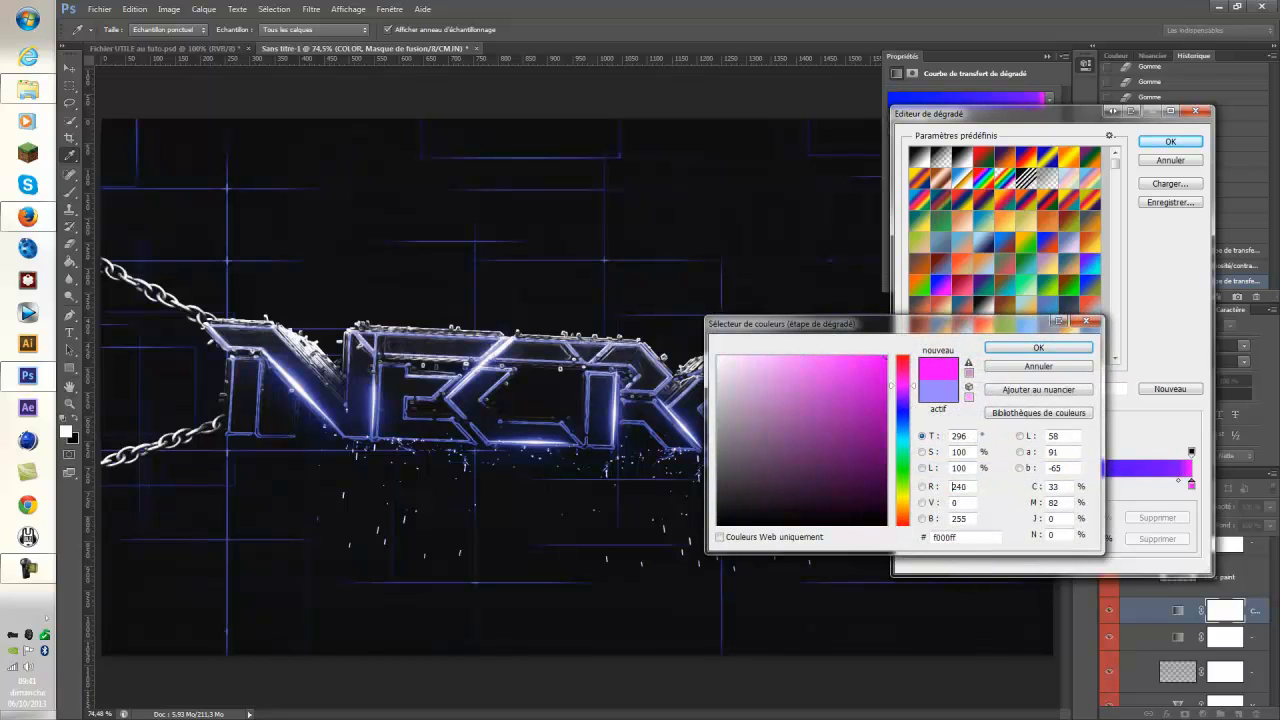
{"action": "left_click", "coordinate": [1038, 348]}
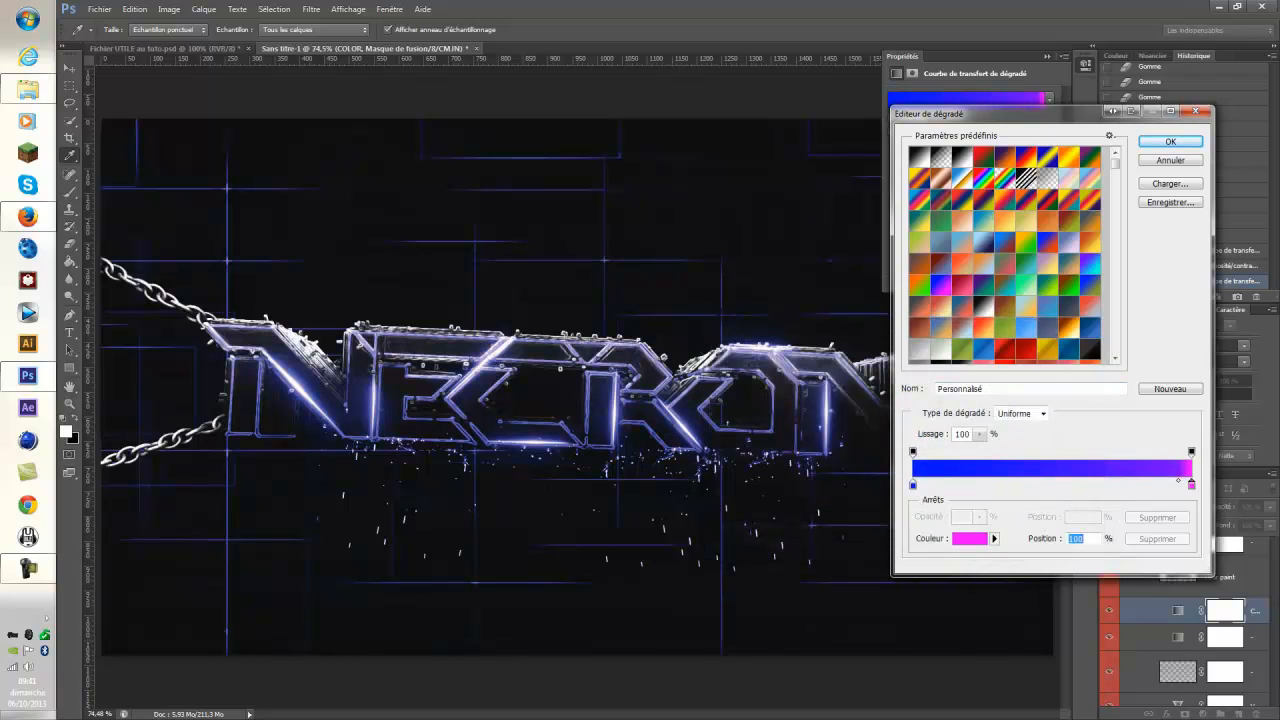
{"action": "left_click_drag", "start_coordinate": [1178, 479], "coordinate": [1056, 481]}
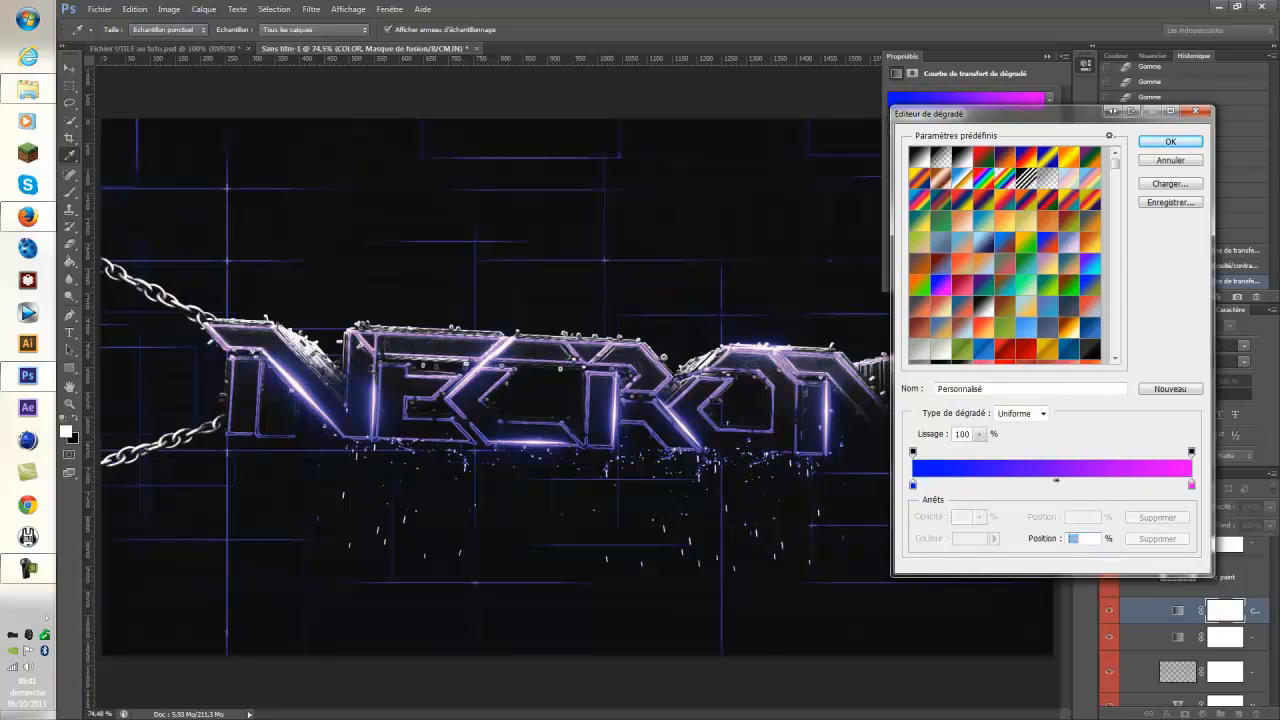
Try a plain blue preset and the My-Greens preset on the COLOR gradient map.
{"action": "left_click", "coordinate": [1090, 328]}
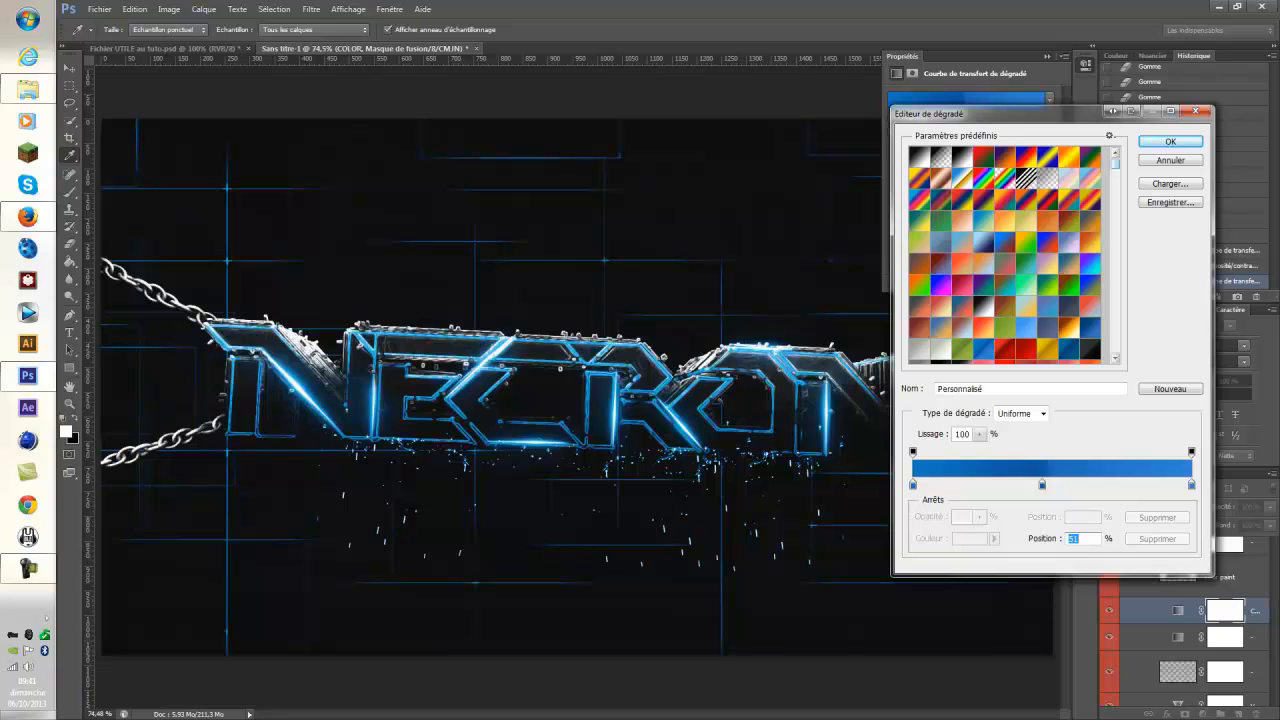
{"action": "left_click", "coordinate": [1069, 285]}
{"action": "left_click", "coordinate": [1048, 285]}
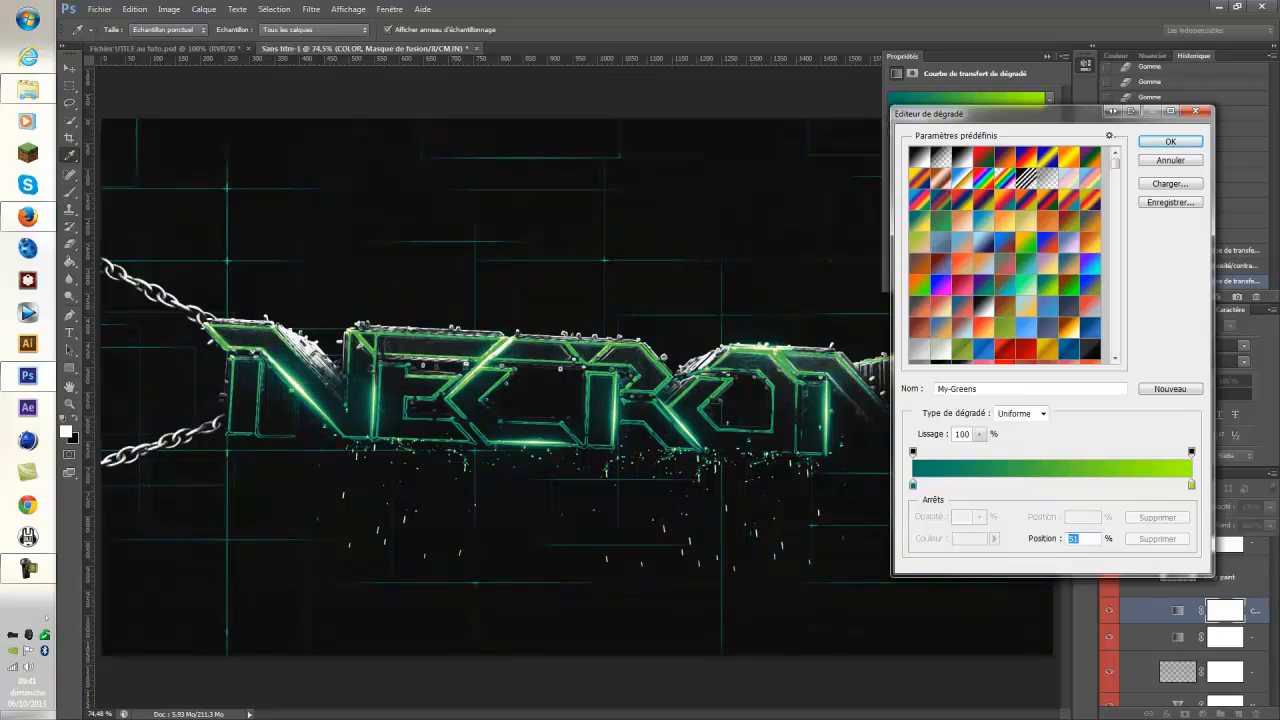
Try the SummerGuy_CC, SN_RedDawn and SN_Sunsets presets on the COLOR gradient map.
{"action": "left_click_drag", "start_coordinate": [1115, 164], "coordinate": [1115, 185]}
{"action": "left_click", "coordinate": [1005, 153]}
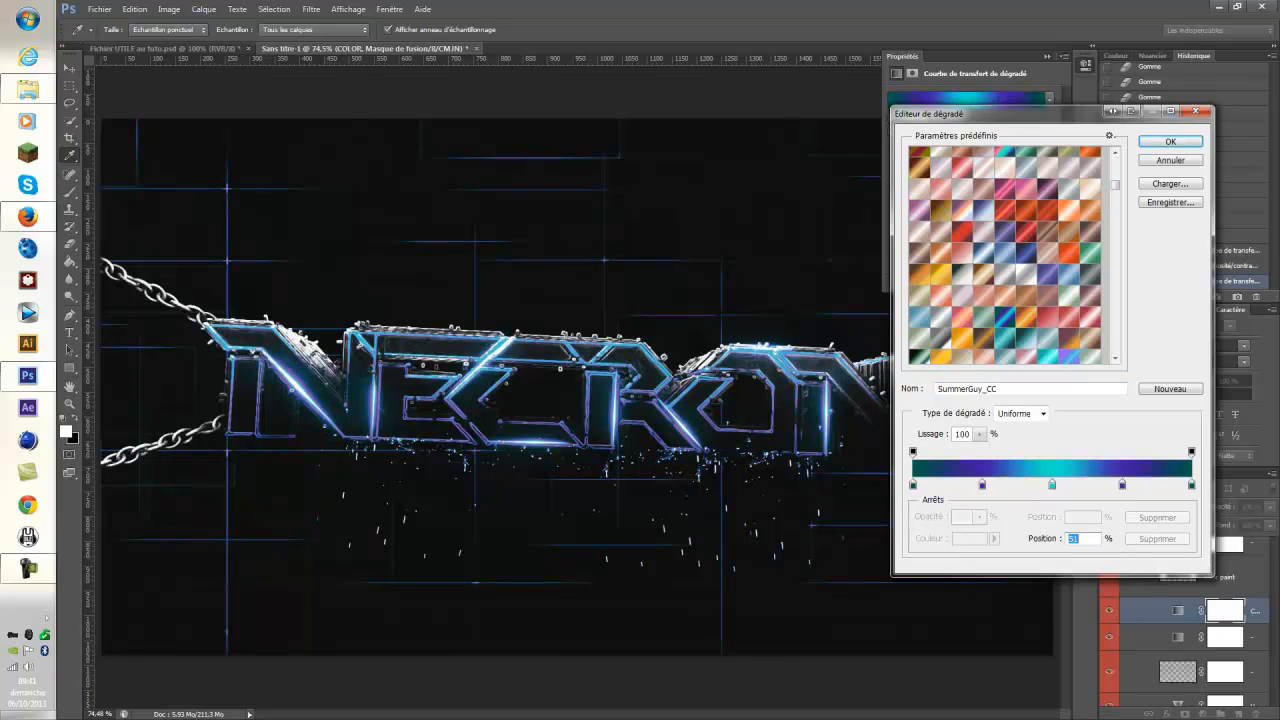
{"action": "left_click", "coordinate": [1026, 232]}
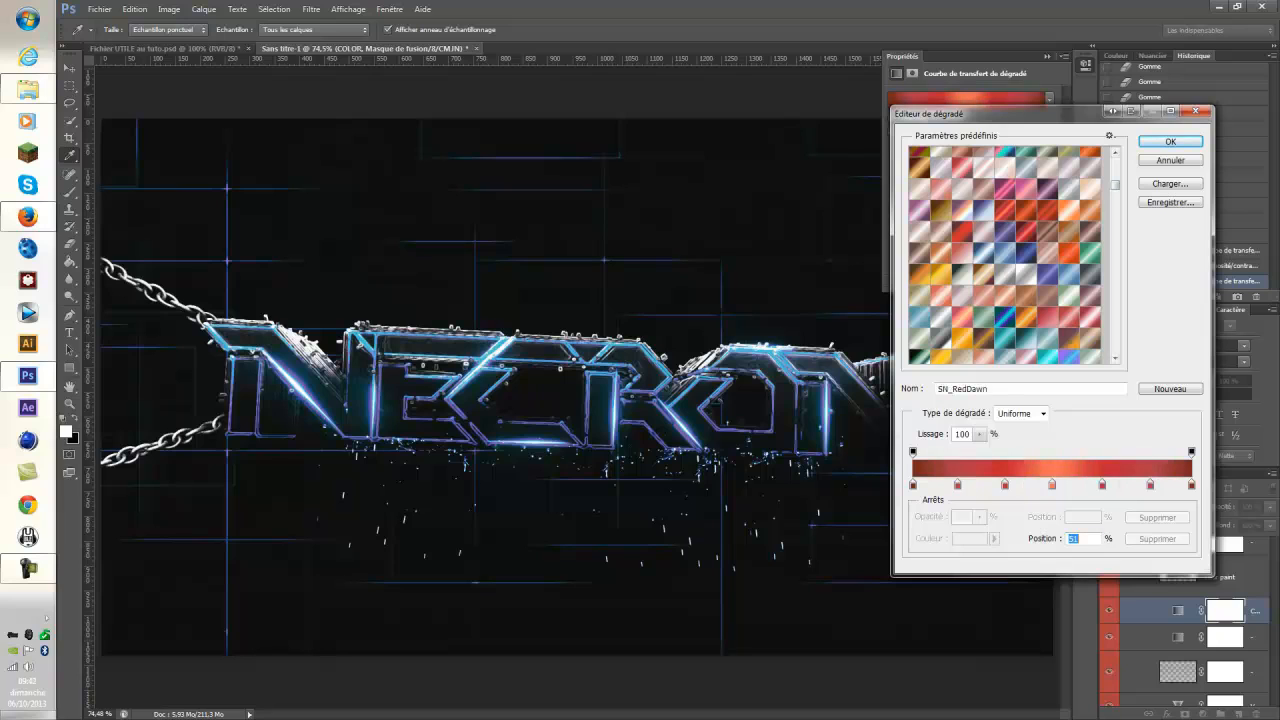
{"action": "left_click", "coordinate": [1005, 317]}
{"action": "left_click", "coordinate": [1026, 317]}
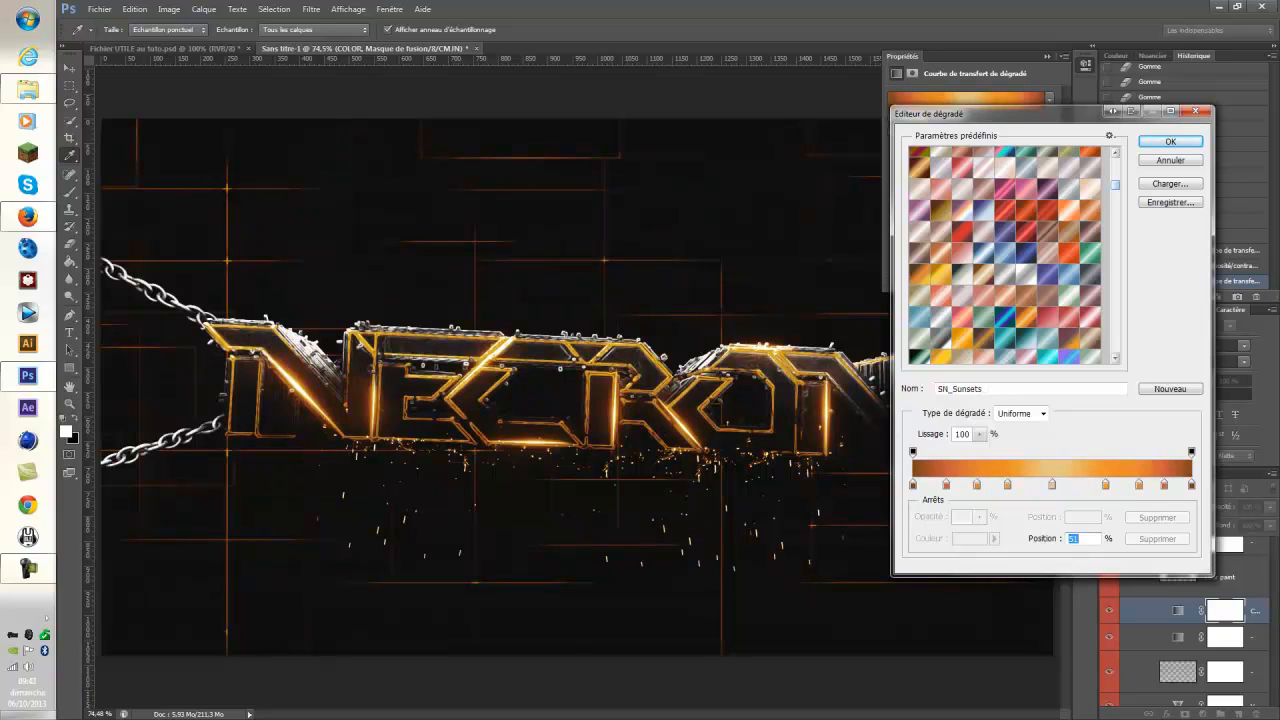
Choose the dark blue-to-orange preset for the COLOR gradient map and move the gradient editor aside to check the whole logo.
{"action": "scroll", "coordinate": [1006, 254], "scroll_direction": "down", "scroll_amount": 5}
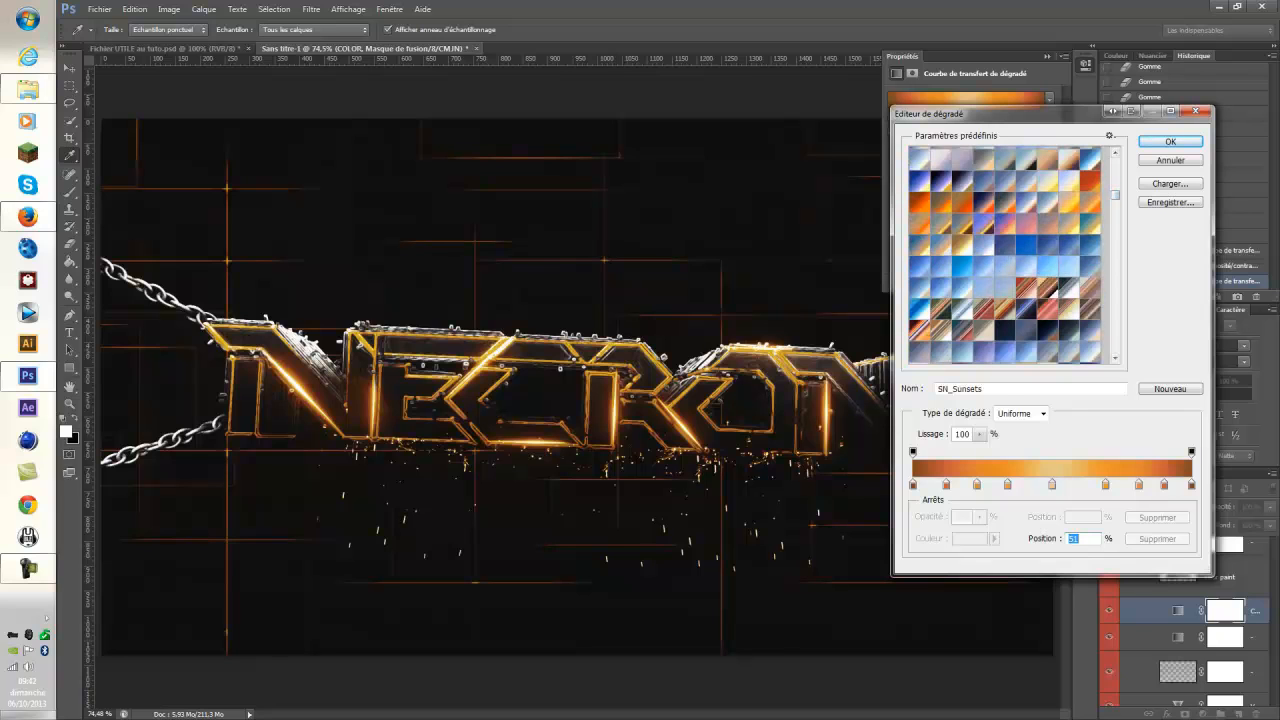
{"action": "left_click", "coordinate": [984, 202]}
{"action": "left_click_drag", "start_coordinate": [1000, 113], "coordinate": [452, 490]}
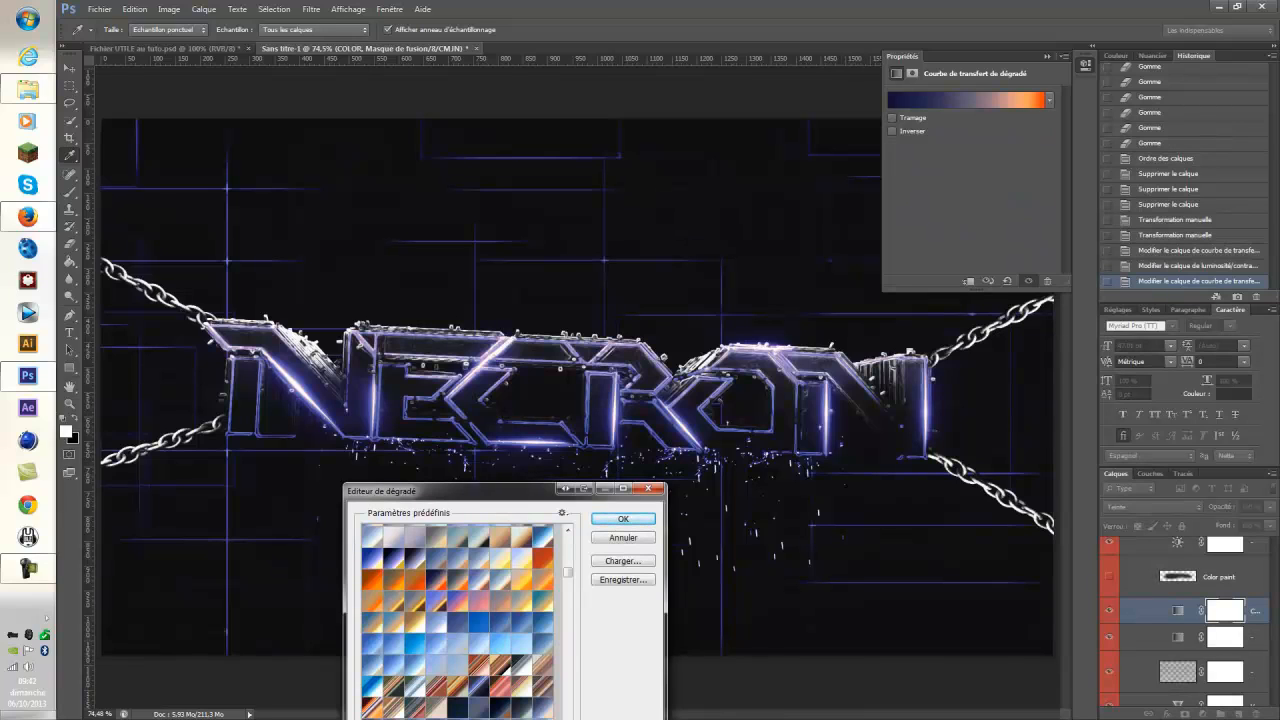
{"action": "left_click_drag", "start_coordinate": [452, 490], "coordinate": [1055, 89]}
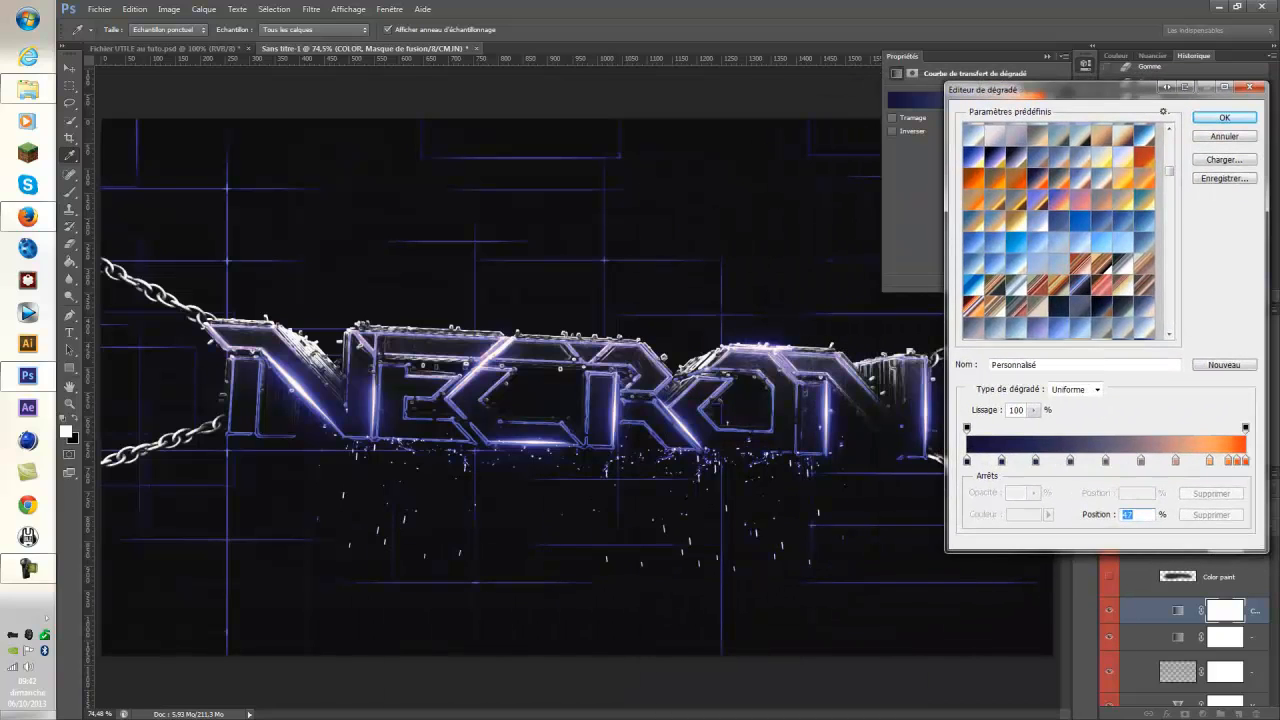
Try the green G8, striped games, Blue balls 100 - 3/4 radius - Rnd and Lime 100 - R presets on the COLOR gradient map.
{"action": "scroll", "coordinate": [1058, 231], "scroll_direction": "down", "scroll_amount": 5}
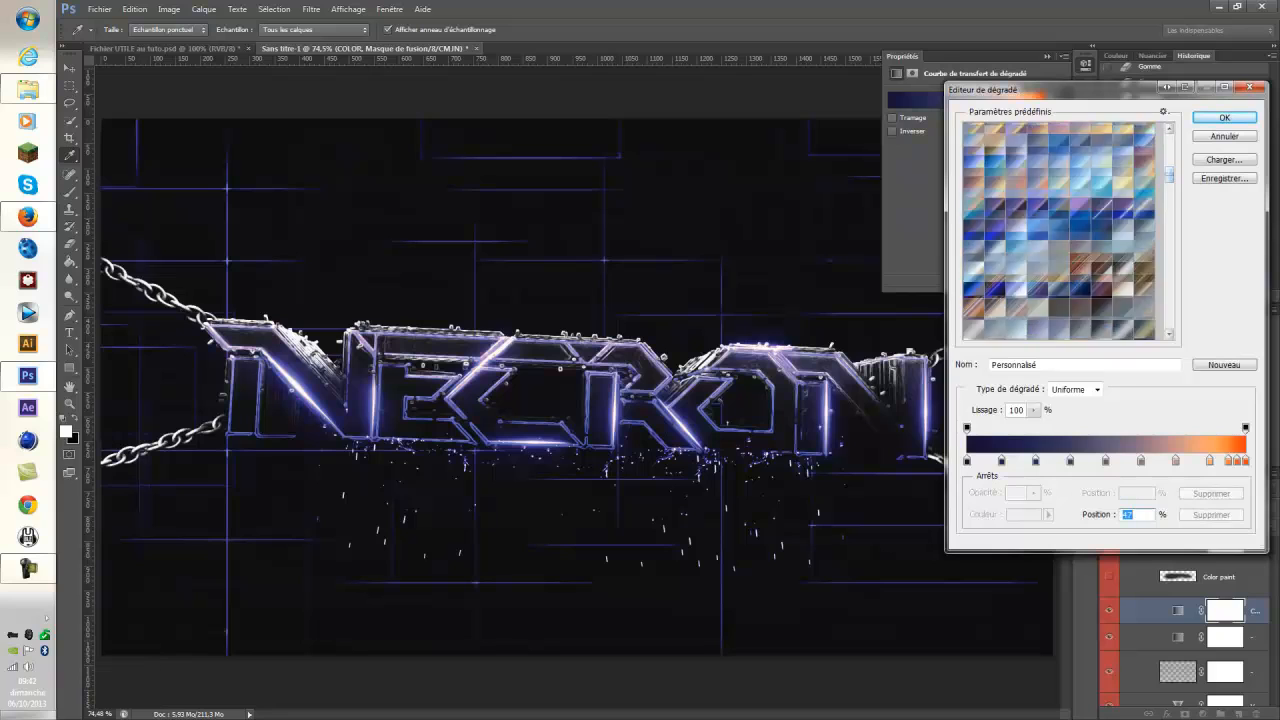
{"action": "left_click", "coordinate": [1037, 208]}
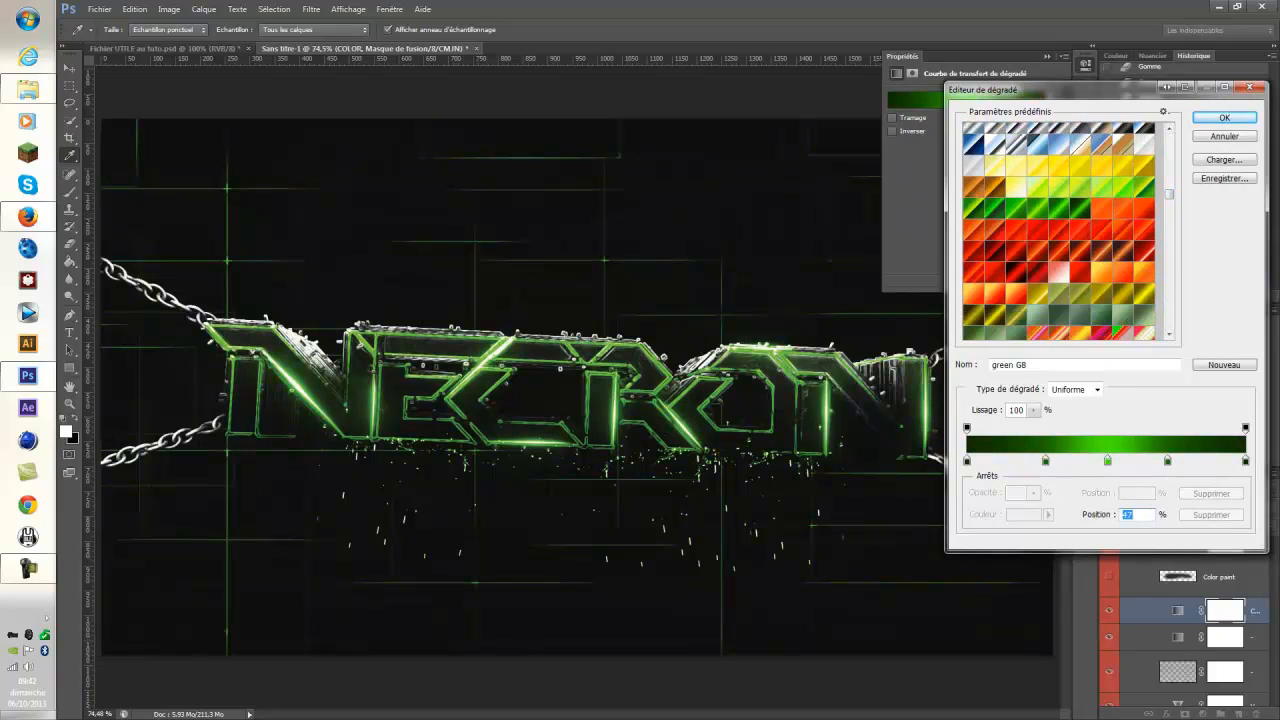
{"action": "left_click", "coordinate": [1037, 332]}
{"action": "left_click", "coordinate": [1122, 332]}
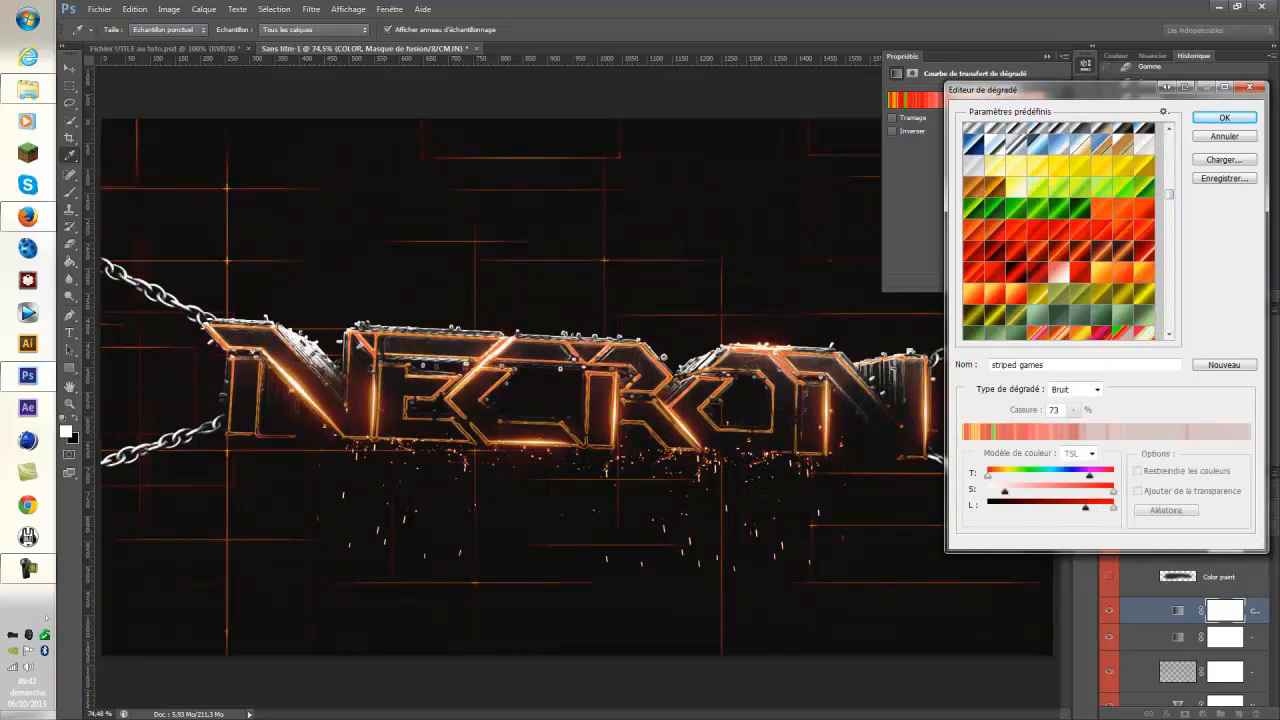
{"action": "scroll", "coordinate": [1058, 231], "scroll_direction": "down", "scroll_amount": 5}
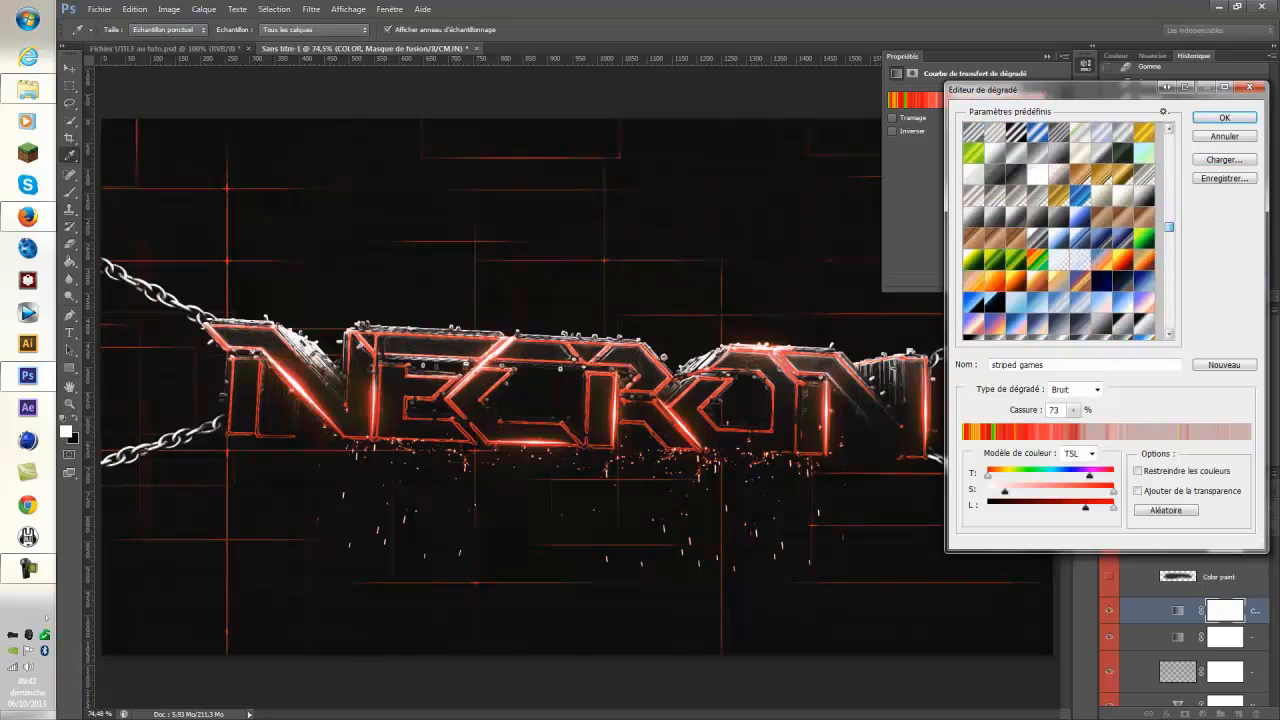
{"action": "left_click", "coordinate": [1080, 217]}
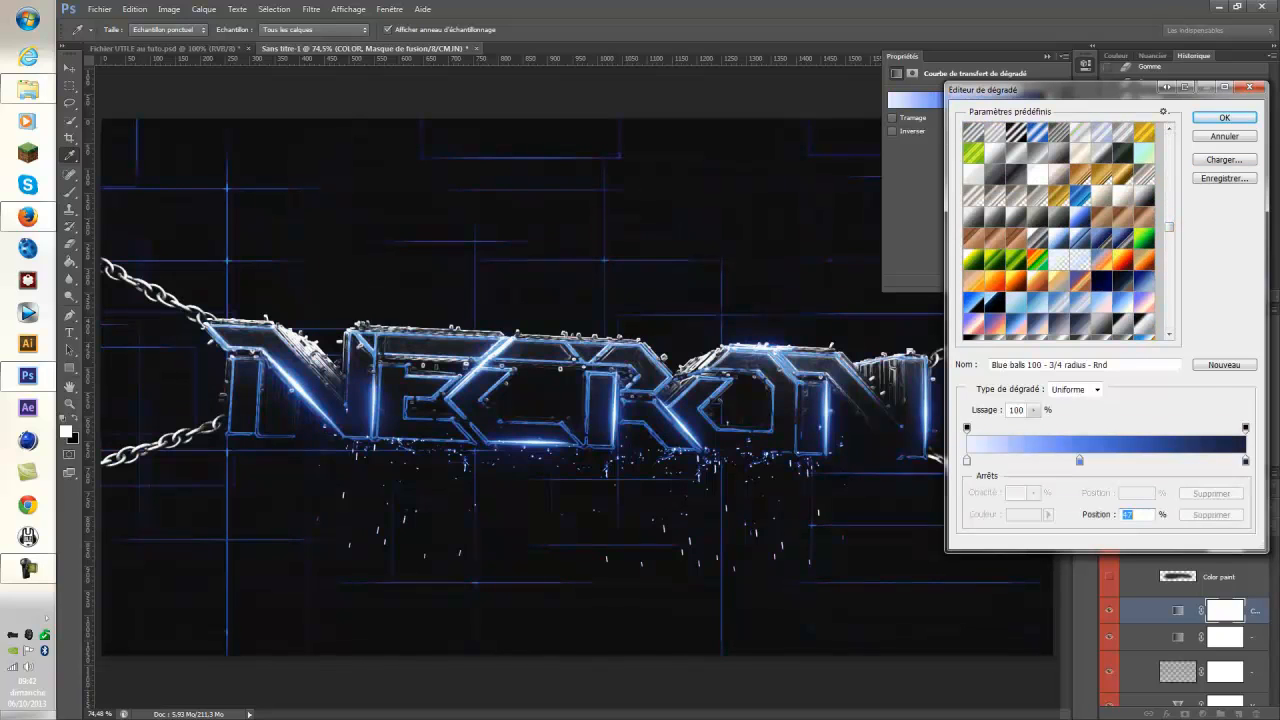
{"action": "left_click", "coordinate": [1144, 238]}
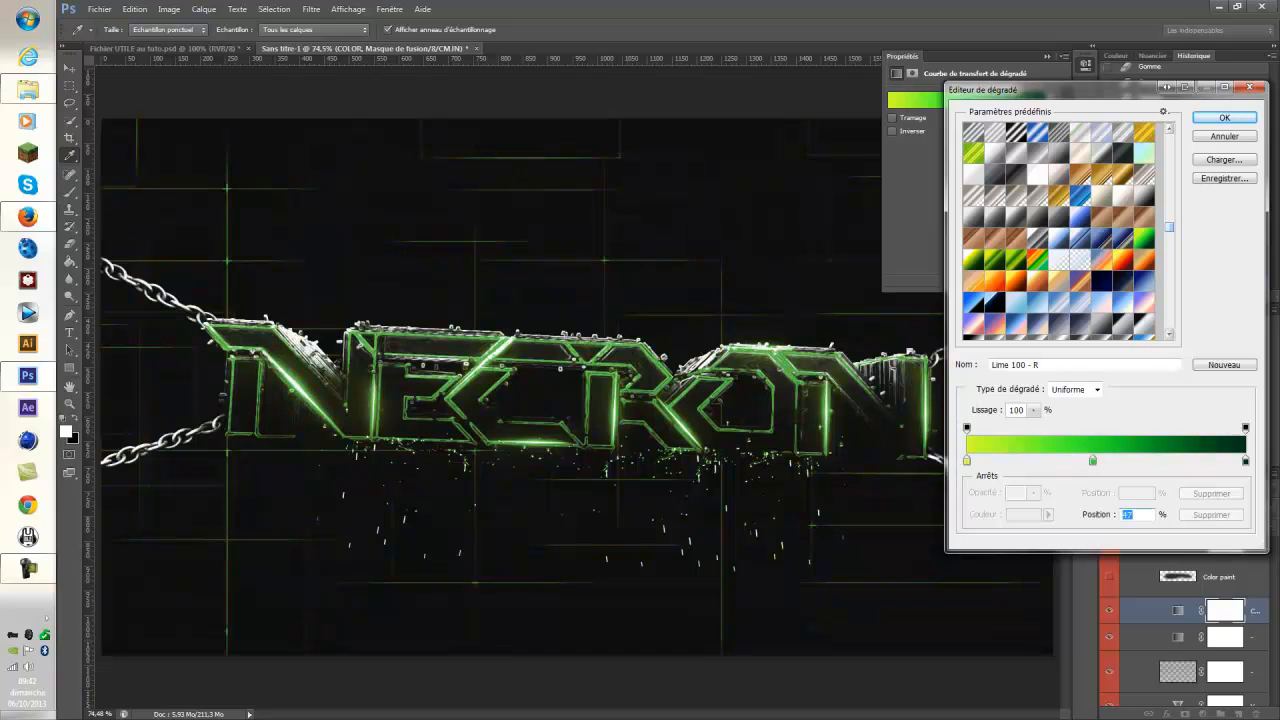
Try the My-Green/Aqua preset on the COLOR gradient map, settle on My-Aqua/Yellow, and close the gradient settings.
{"action": "left_click_drag", "start_coordinate": [1169, 227], "coordinate": [1169, 130]}
{"action": "left_click", "coordinate": [1080, 240]}
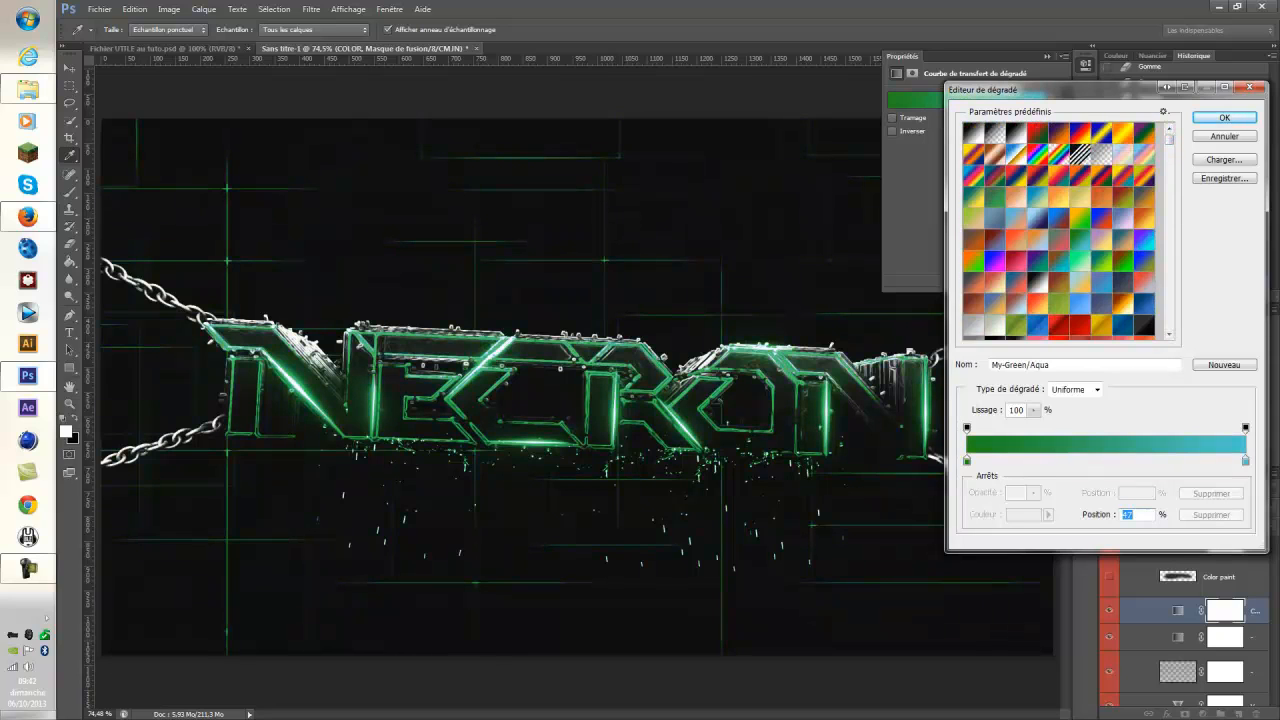
{"action": "left_click", "coordinate": [1080, 218]}
{"action": "left_click", "coordinate": [974, 198]}
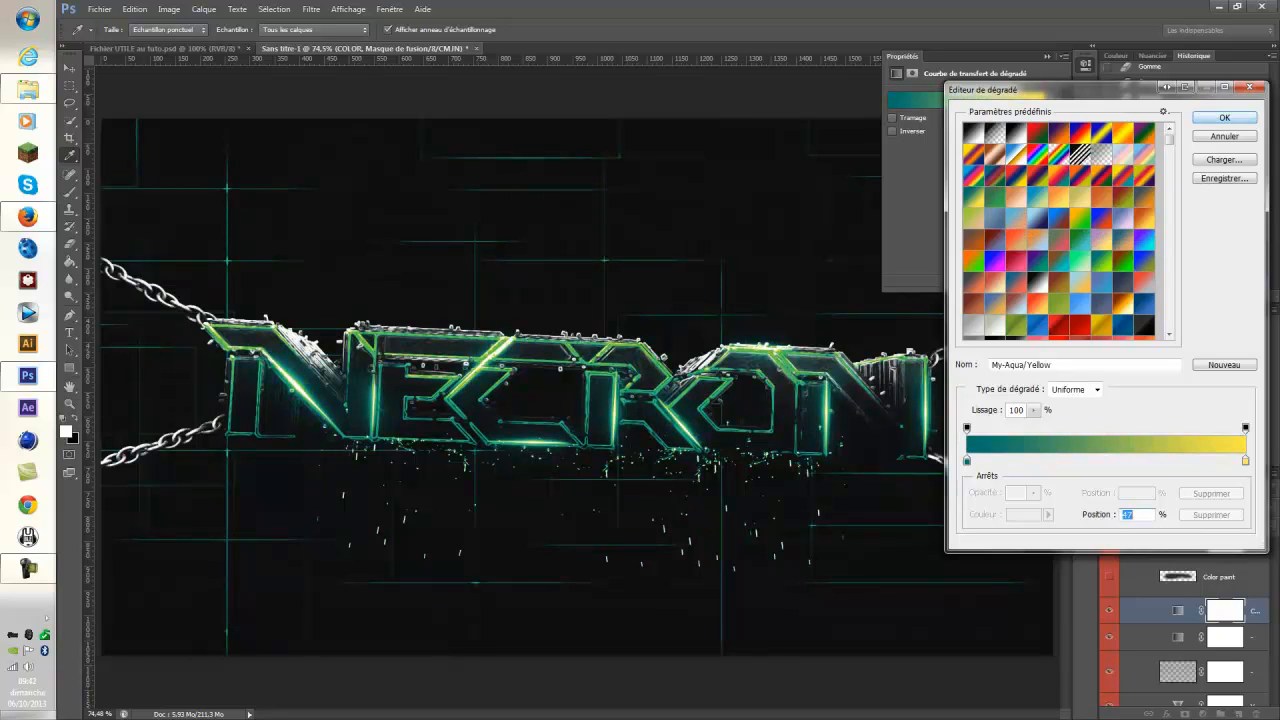
{"action": "left_click", "coordinate": [1224, 118]}
{"action": "left_click", "coordinate": [1085, 64]}
Compare the artwork with the Color paint layer of the CC 3 group shown and hidden.
{"action": "scroll", "coordinate": [1185, 622], "scroll_direction": "up", "scroll_amount": 3}
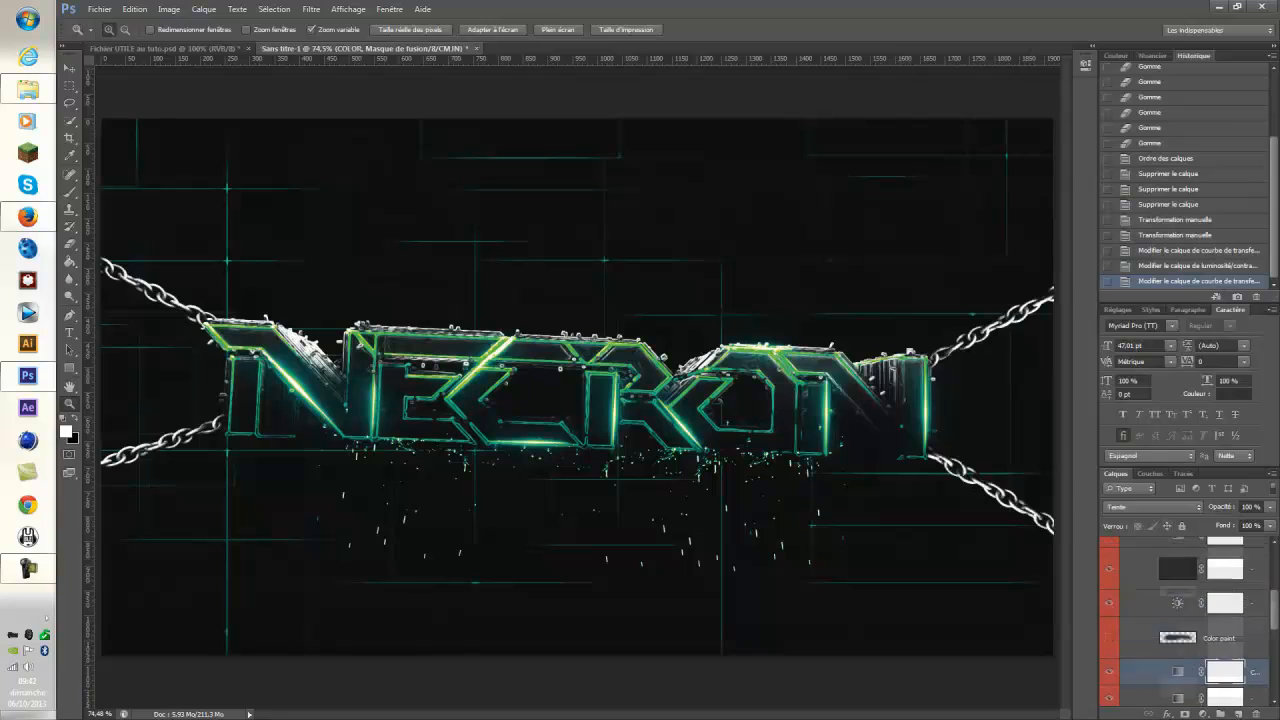
{"action": "scroll", "coordinate": [1185, 622], "scroll_direction": "down", "scroll_amount": 2}
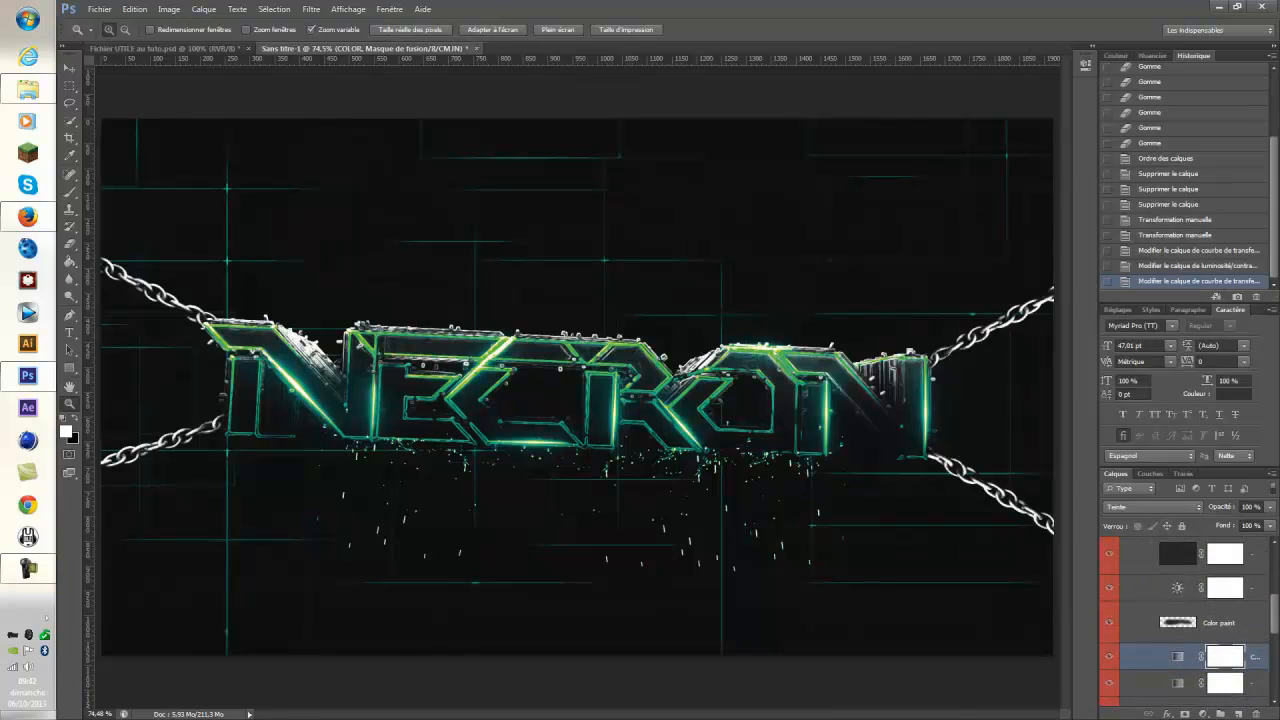
{"action": "left_click", "coordinate": [1109, 622]}
Move the CC 3 group out of Colour Corrections to the top of the layer stack and delete the Colour Corrections group.
{"action": "scroll", "coordinate": [1109, 622], "scroll_direction": "up", "scroll_amount": 3}
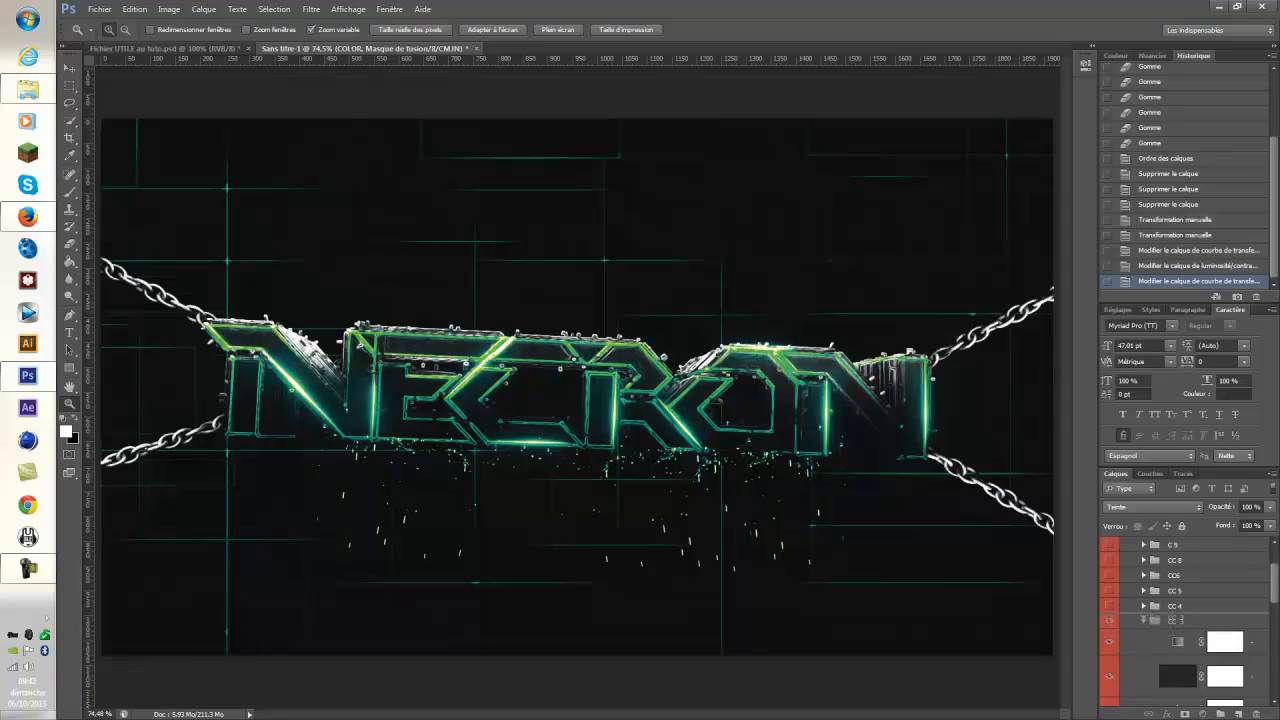
{"action": "scroll", "coordinate": [1150, 624], "scroll_direction": "up", "scroll_amount": 3}
{"action": "scroll", "coordinate": [1150, 624], "scroll_direction": "up", "scroll_amount": 1}
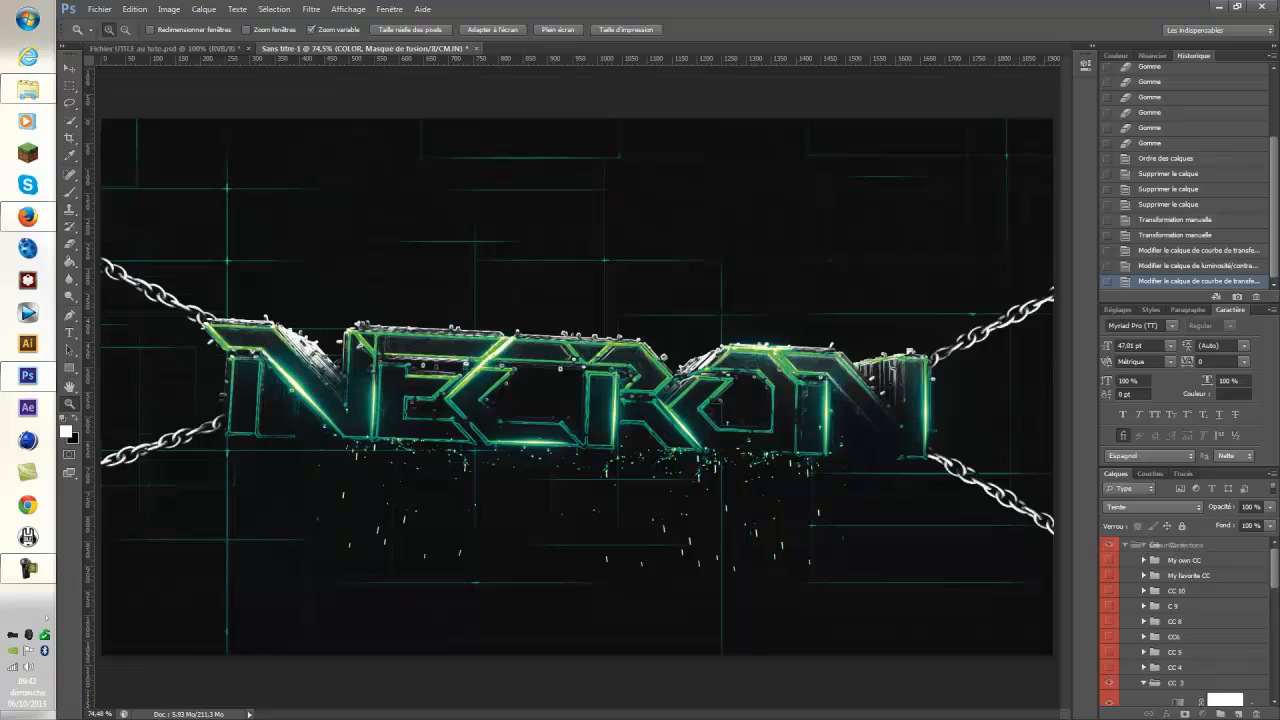
{"action": "left_click_drag", "start_coordinate": [1176, 545], "coordinate": [1176, 539]}
{"action": "scroll", "coordinate": [1180, 600], "scroll_direction": "down", "scroll_amount": 3}
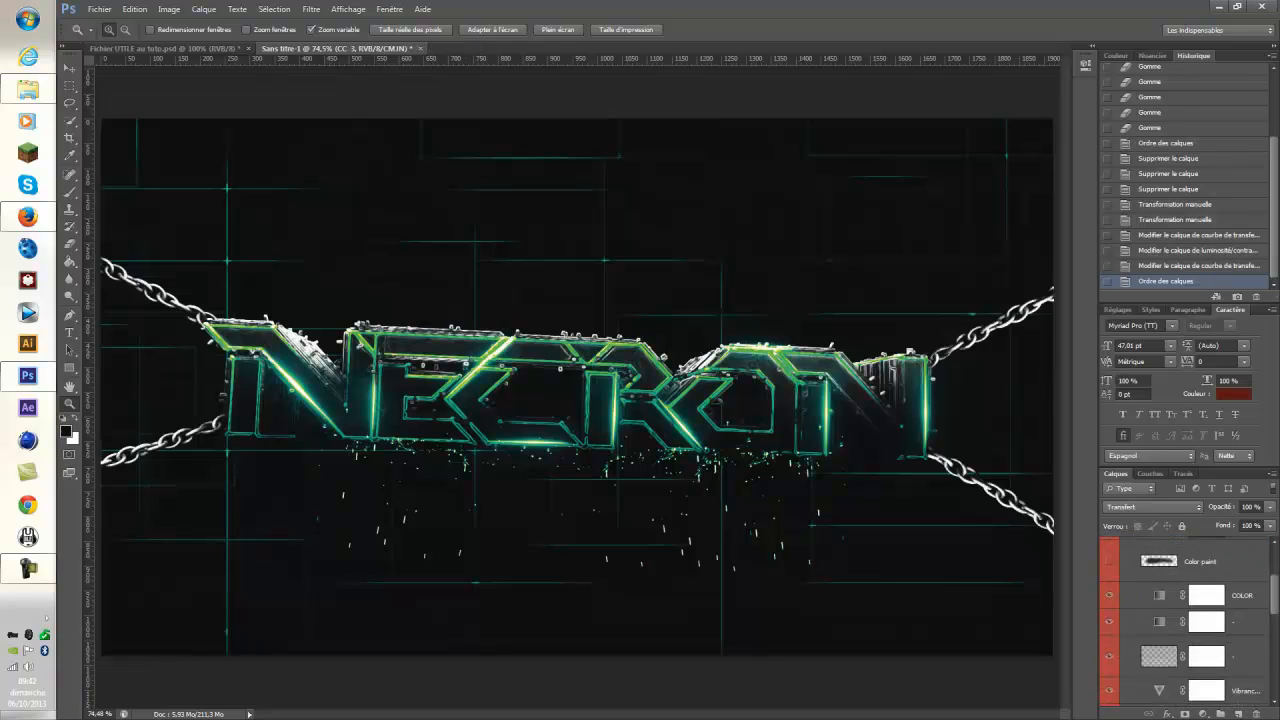
{"action": "scroll", "coordinate": [1180, 620], "scroll_direction": "up", "scroll_amount": 3}
{"action": "left_click", "coordinate": [1125, 545]}
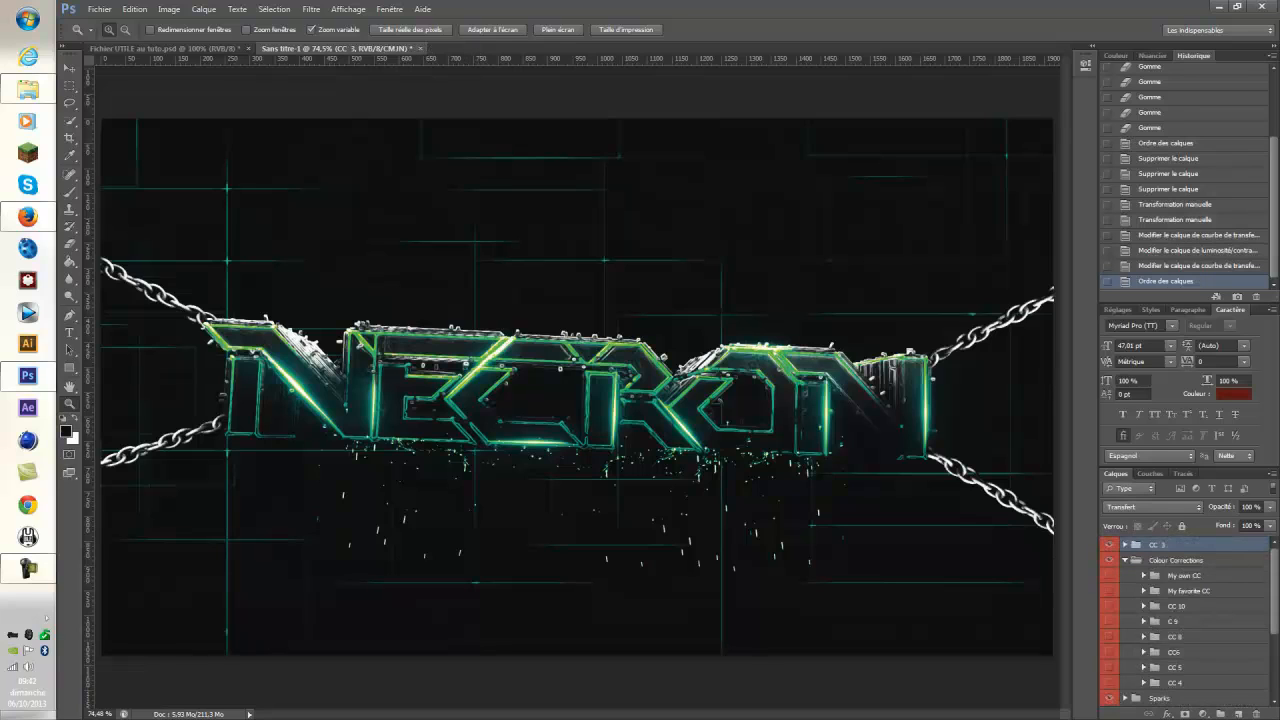
{"action": "left_click", "coordinate": [1176, 560]}
{"action": "key", "text": "Delete"}
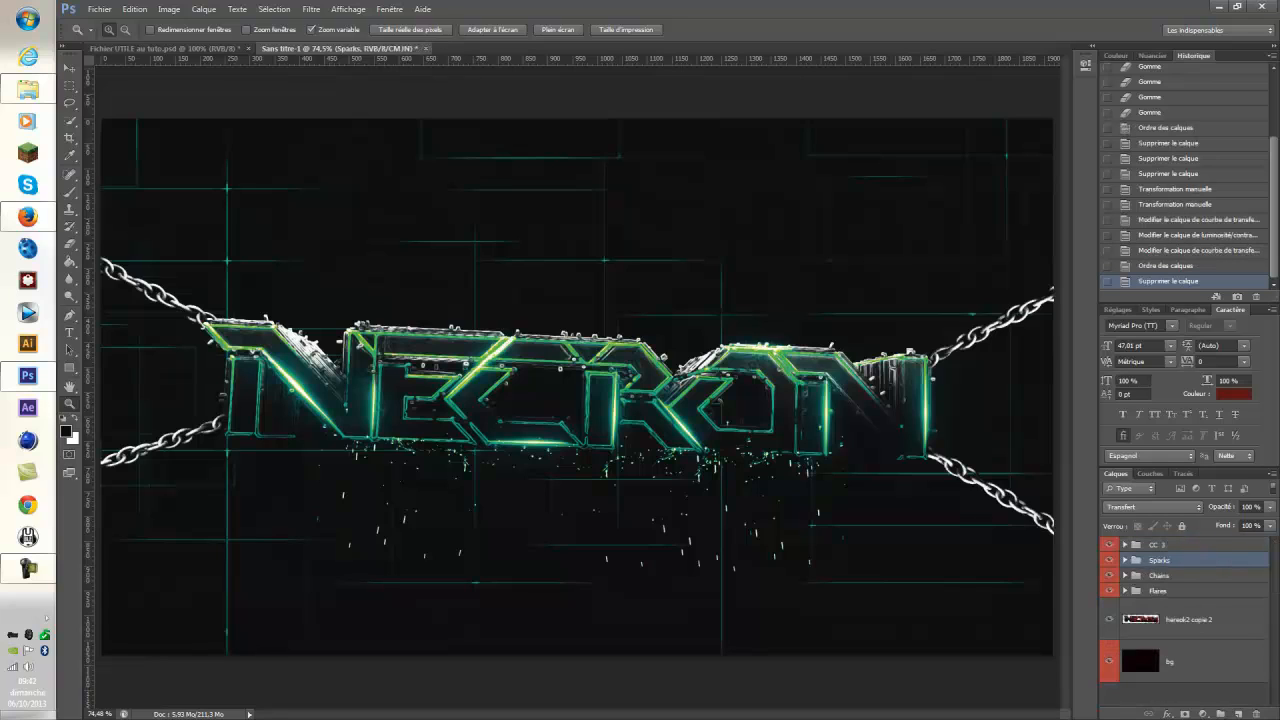
Duplicate the Flares 1 copie 9 layer, rotate the copy about -41° and place it along the diagonal of the logo's last N.
{"action": "left_click", "coordinate": [1125, 590]}
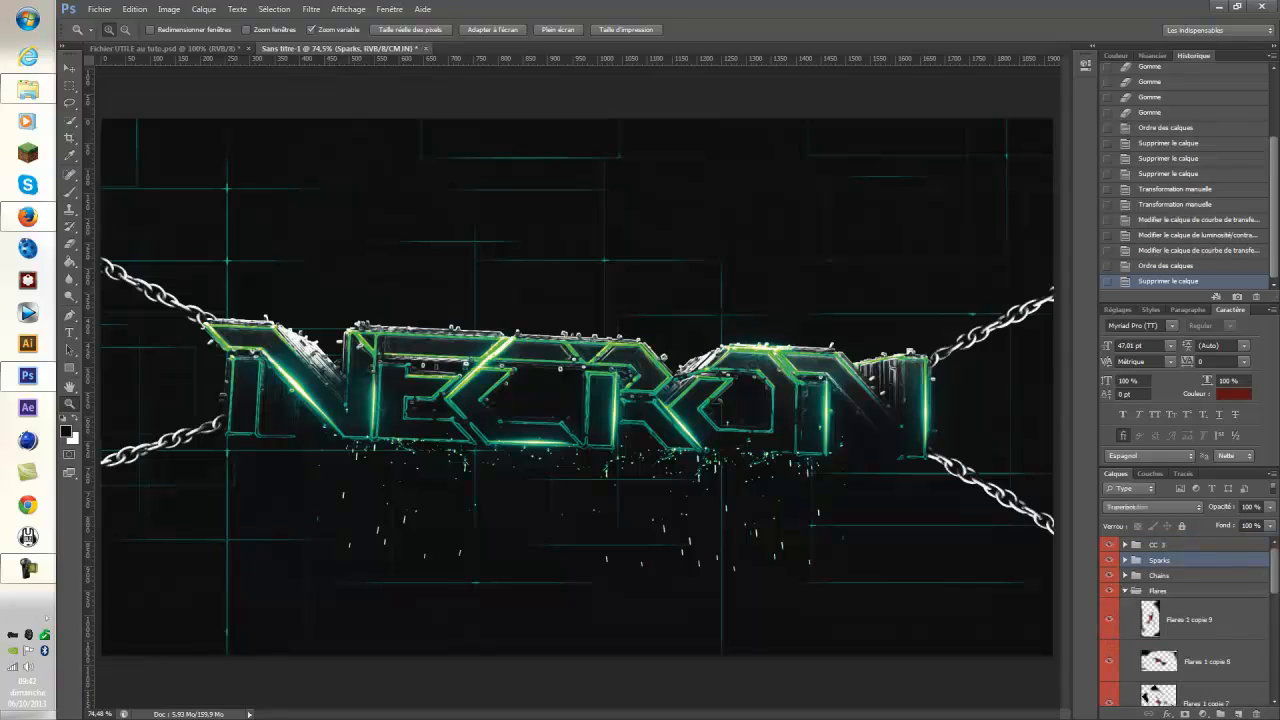
{"action": "left_click", "coordinate": [1140, 622]}
{"action": "key", "text": "ctrl+j"}
{"action": "key", "text": "ctrl+t"}
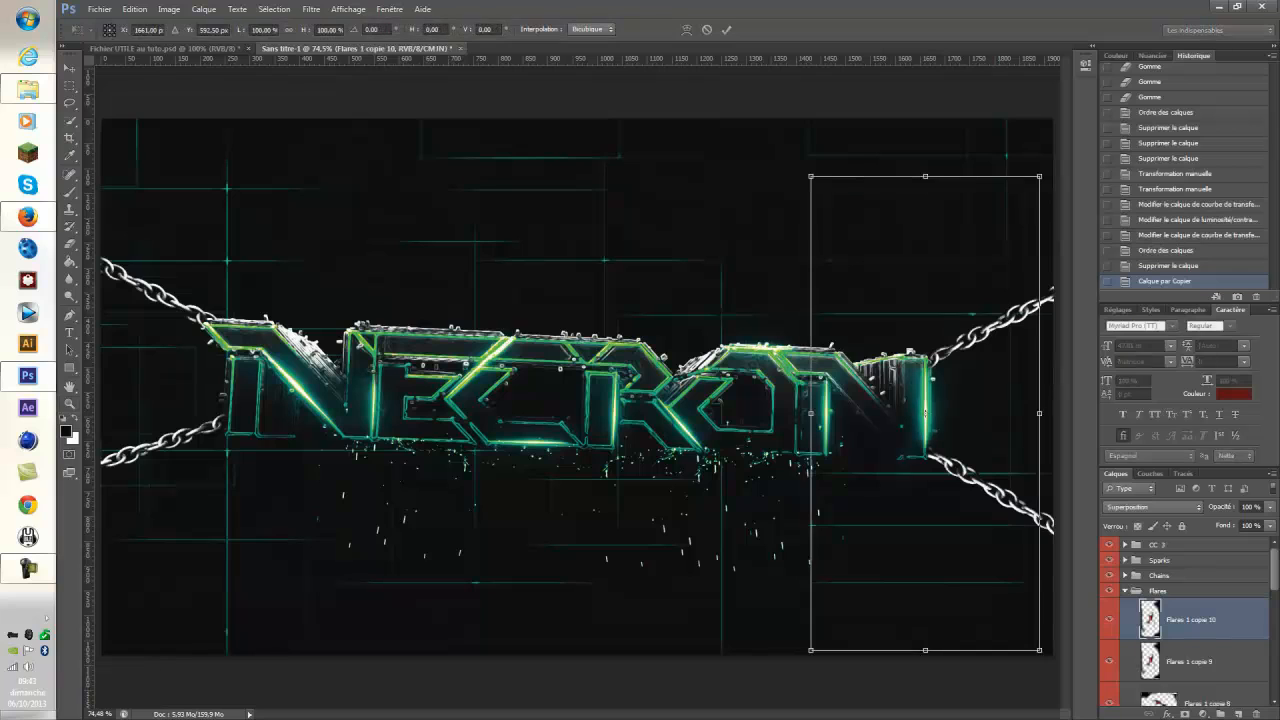
{"action": "left_click_drag", "start_coordinate": [974, 448], "coordinate": [921, 463]}
{"action": "left_click_drag", "start_coordinate": [1013, 428], "coordinate": [1000, 378]}
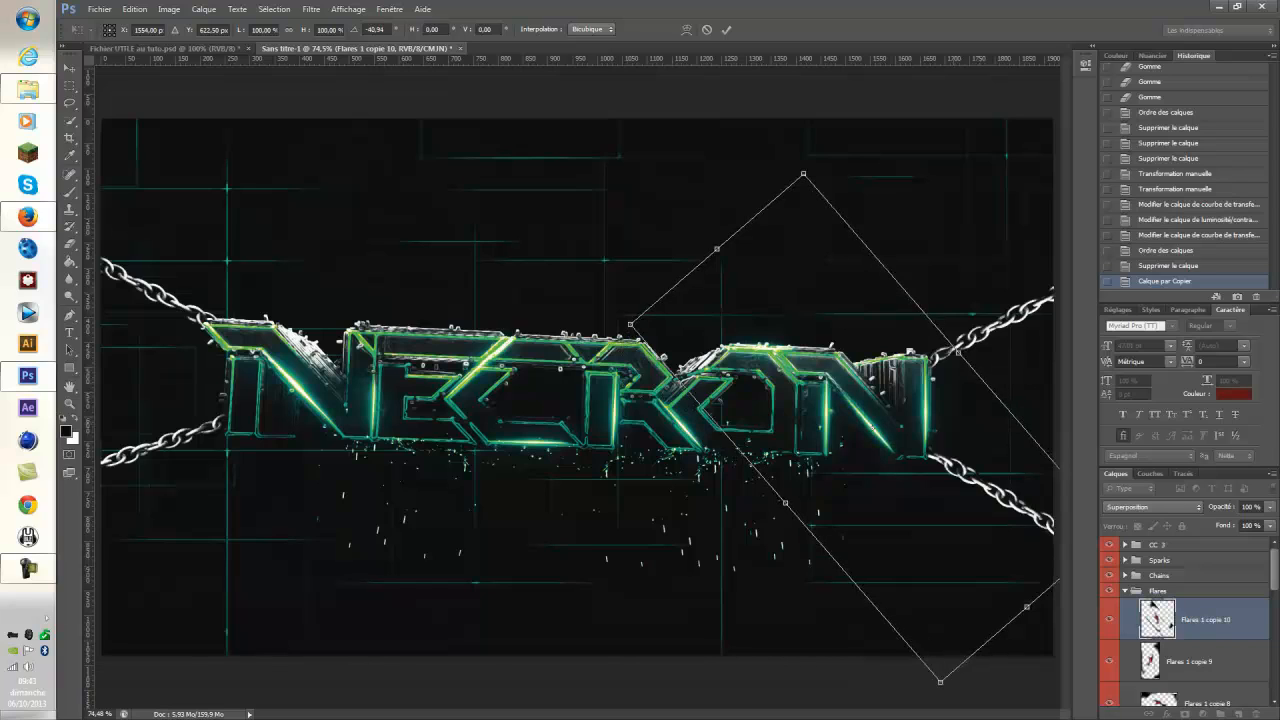
{"action": "left_click_drag", "start_coordinate": [958, 415], "coordinate": [955, 408]}
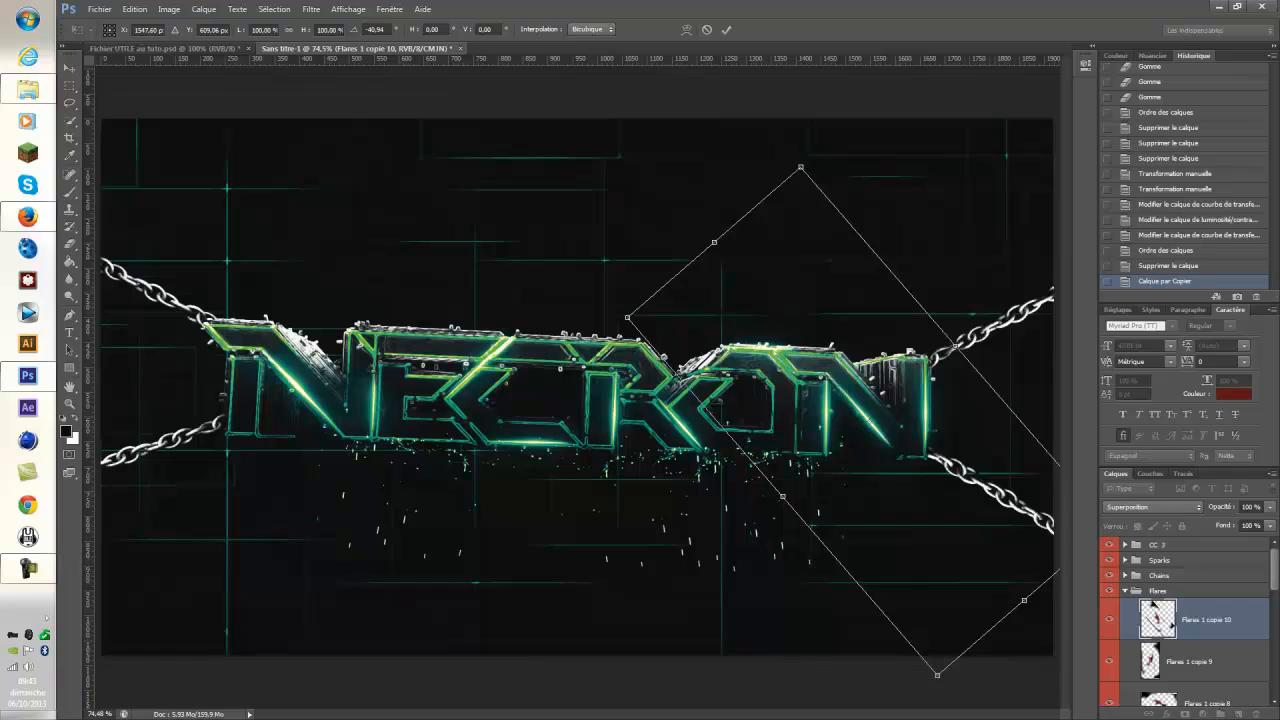
{"action": "key", "text": "Return"}
Lower the new flare copy's opacity to 40% and collapse the Flares group.
{"action": "key", "text": "Return"}
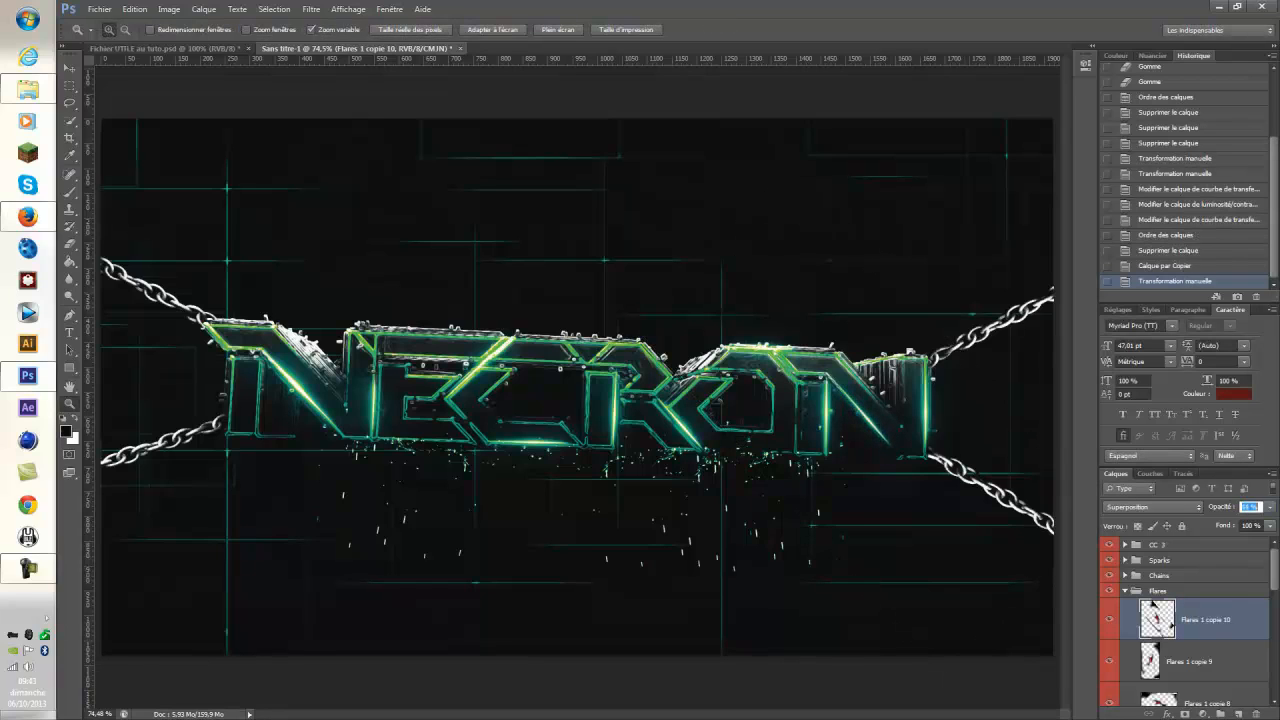
{"action": "key", "text": "shift+Down"}
{"action": "key", "text": "shift+Down"}
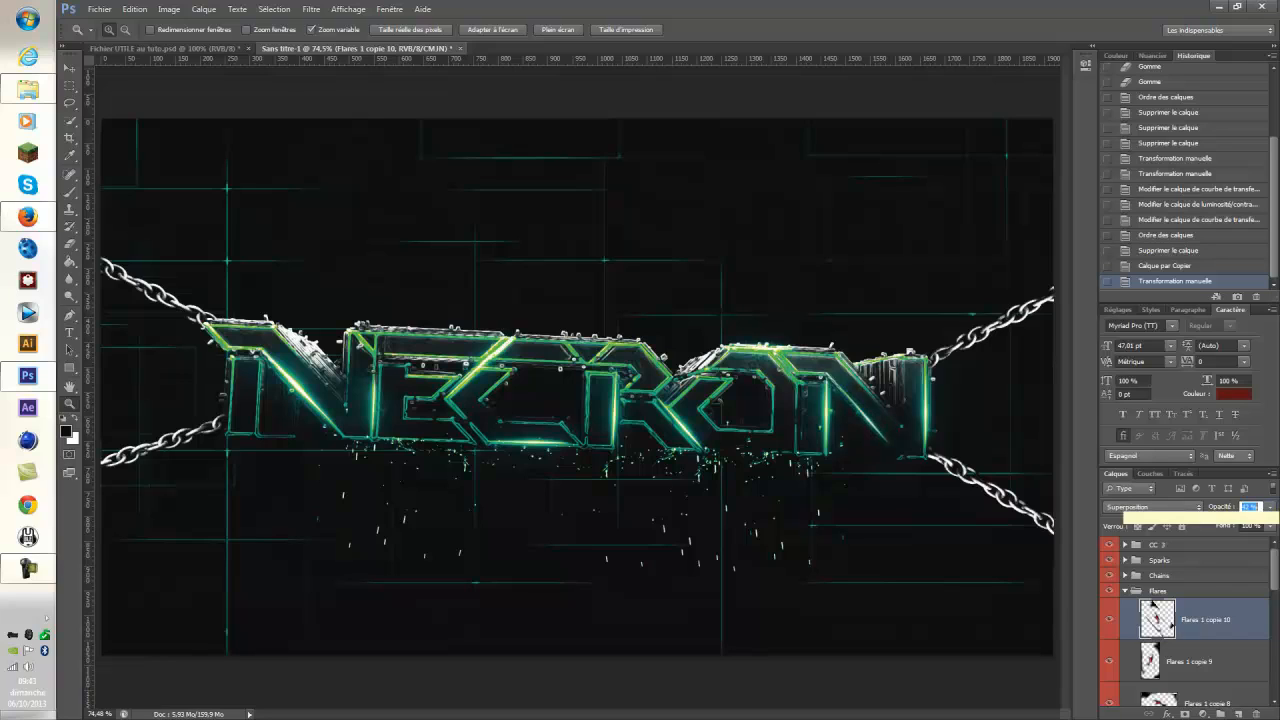
{"action": "key", "text": "shift+Down"}
{"action": "key", "text": "shift+Down"}
{"action": "key", "text": "Return"}
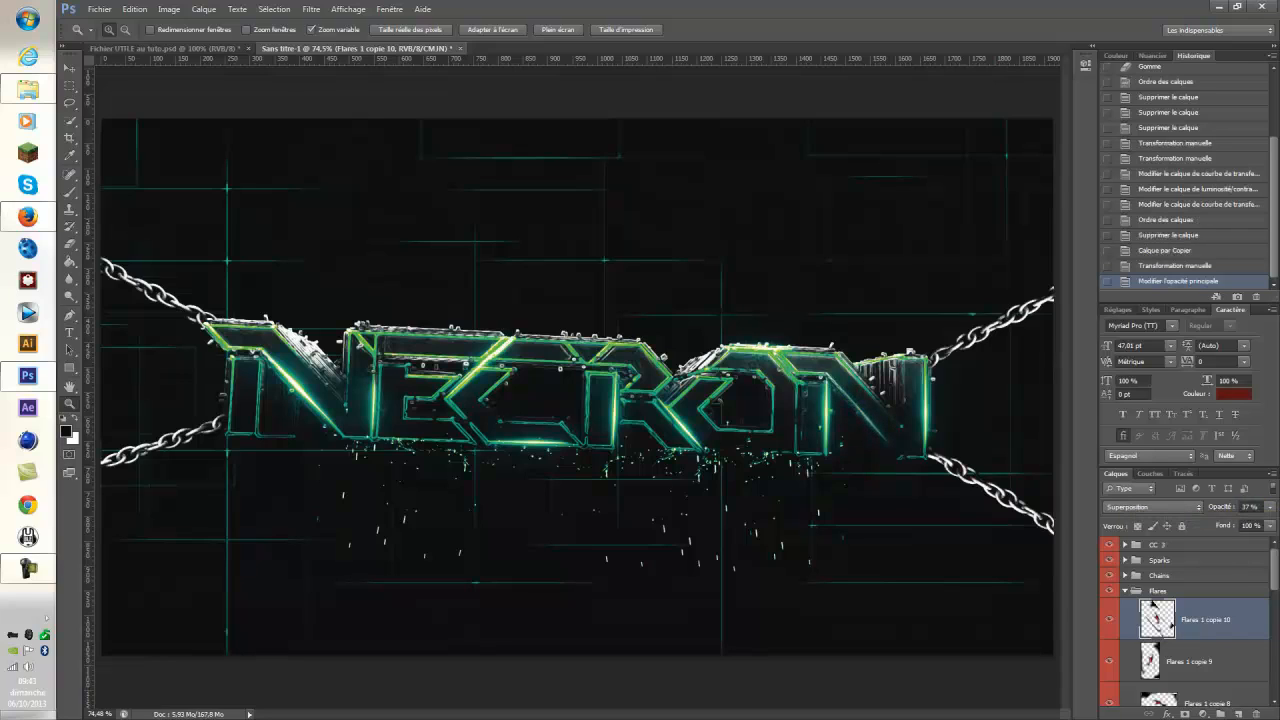
{"action": "key", "text": "Return"}
{"action": "type", "text": "40"}
{"action": "key", "text": "Return"}
{"action": "left_click", "coordinate": [1125, 591]}
Expand the CC 3 group and show its Color paint layer.
{"action": "left_click", "coordinate": [1158, 545]}
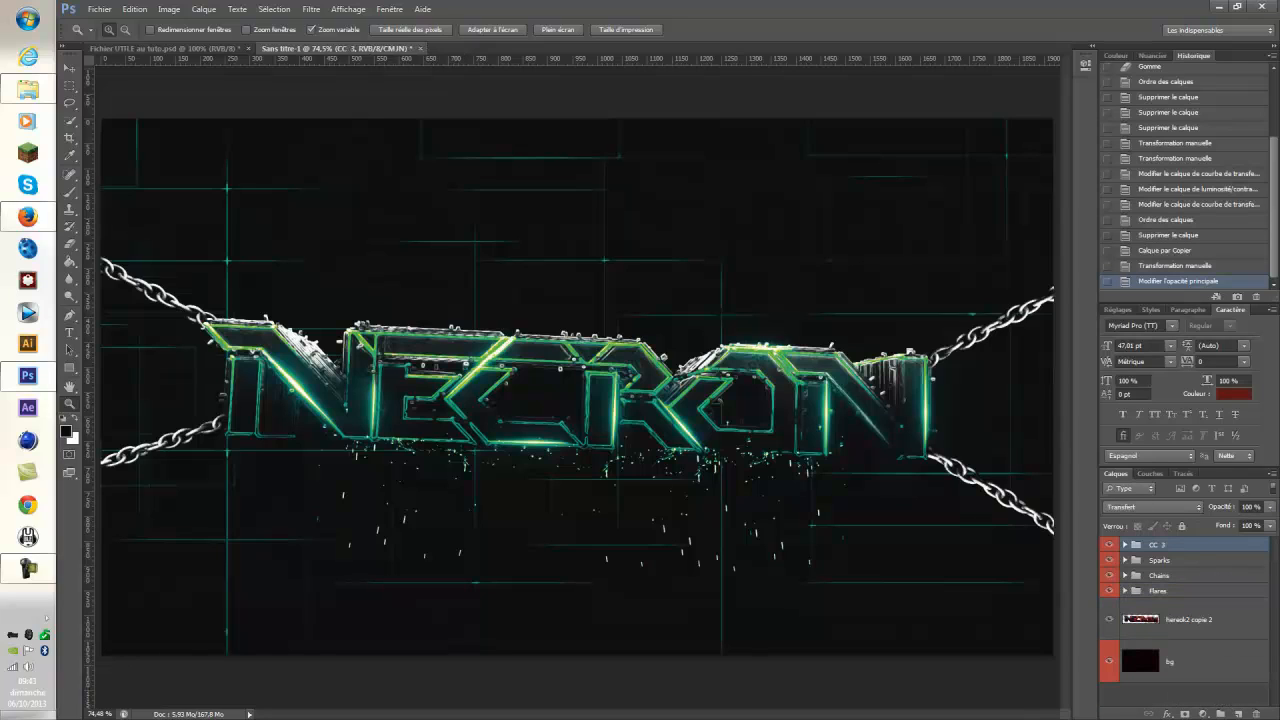
{"action": "left_click", "coordinate": [1125, 545]}
{"action": "scroll", "coordinate": [1185, 620], "scroll_direction": "down", "scroll_amount": 3}
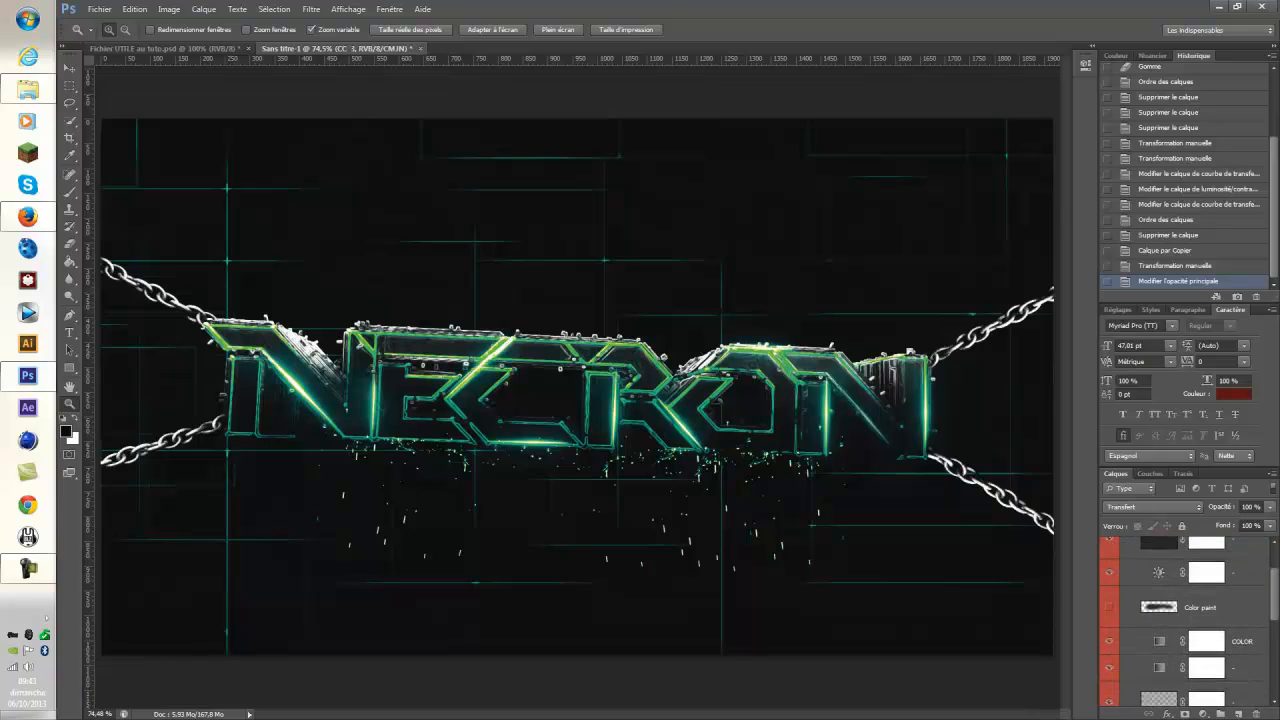
{"action": "scroll", "coordinate": [1185, 620], "scroll_direction": "up", "scroll_amount": 1}
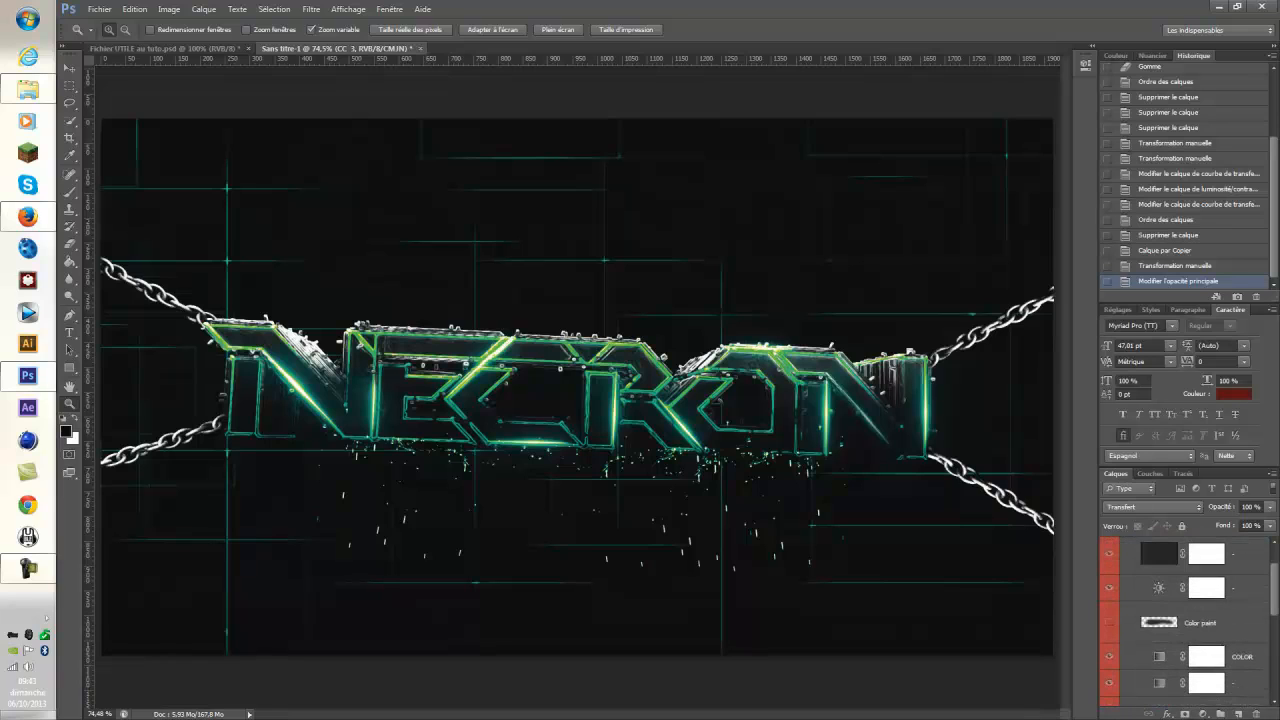
Free-transform the CC 3 group, scaling it to about 103% wide and 109% high and repositioning its colour paint over the logo.
{"action": "key", "text": "ctrl+t"}
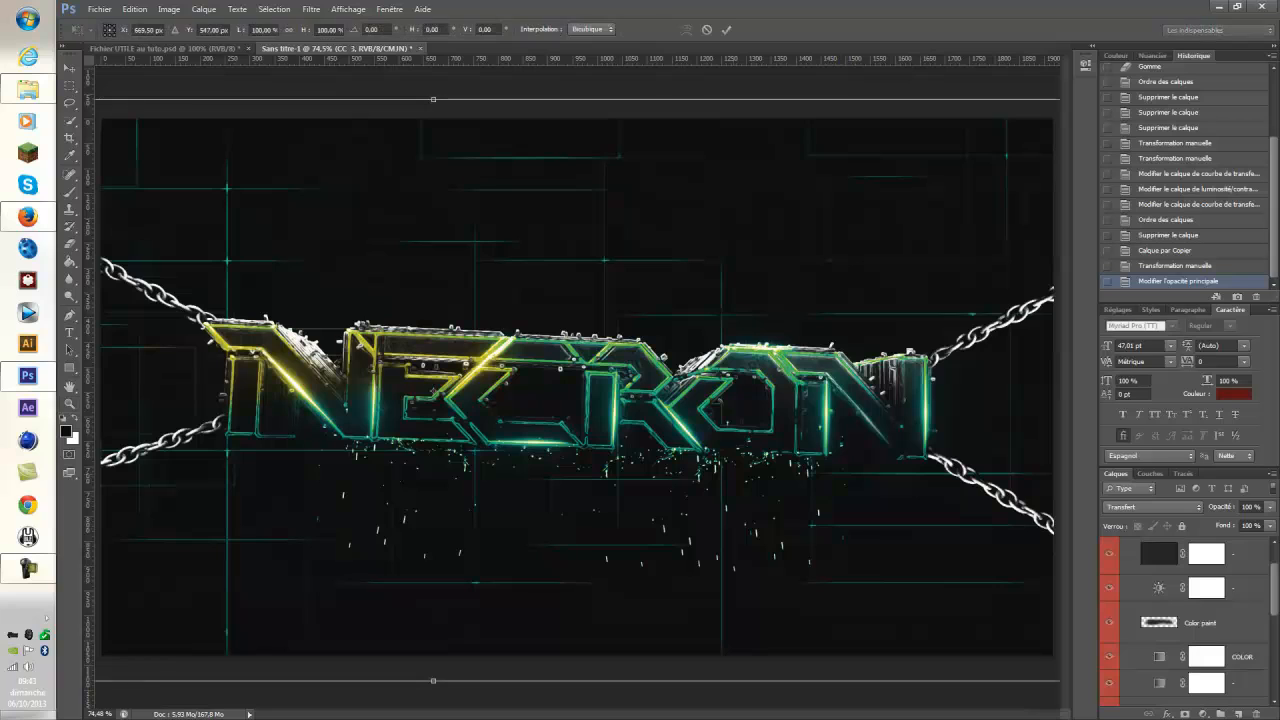
{"action": "left_click_drag", "start_coordinate": [428, 390], "coordinate": [270, 393]}
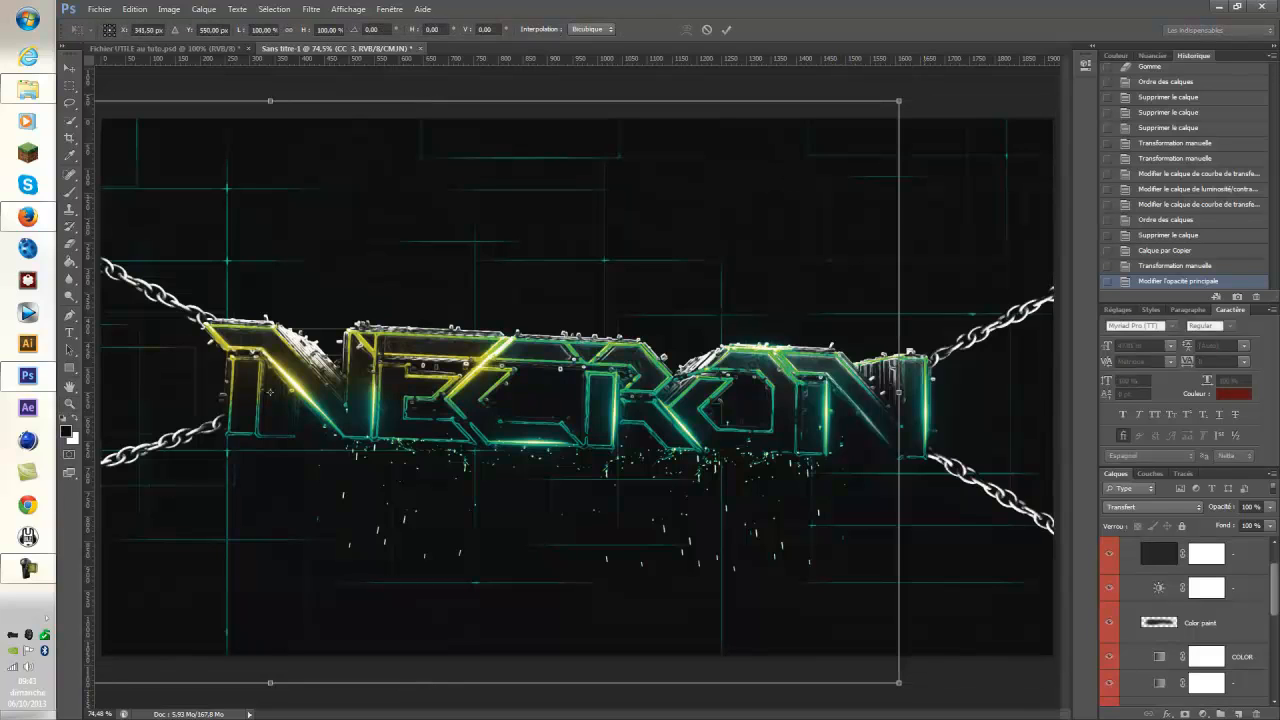
{"action": "left_click_drag", "start_coordinate": [899, 101], "coordinate": [762, 165], "text": "shift"}
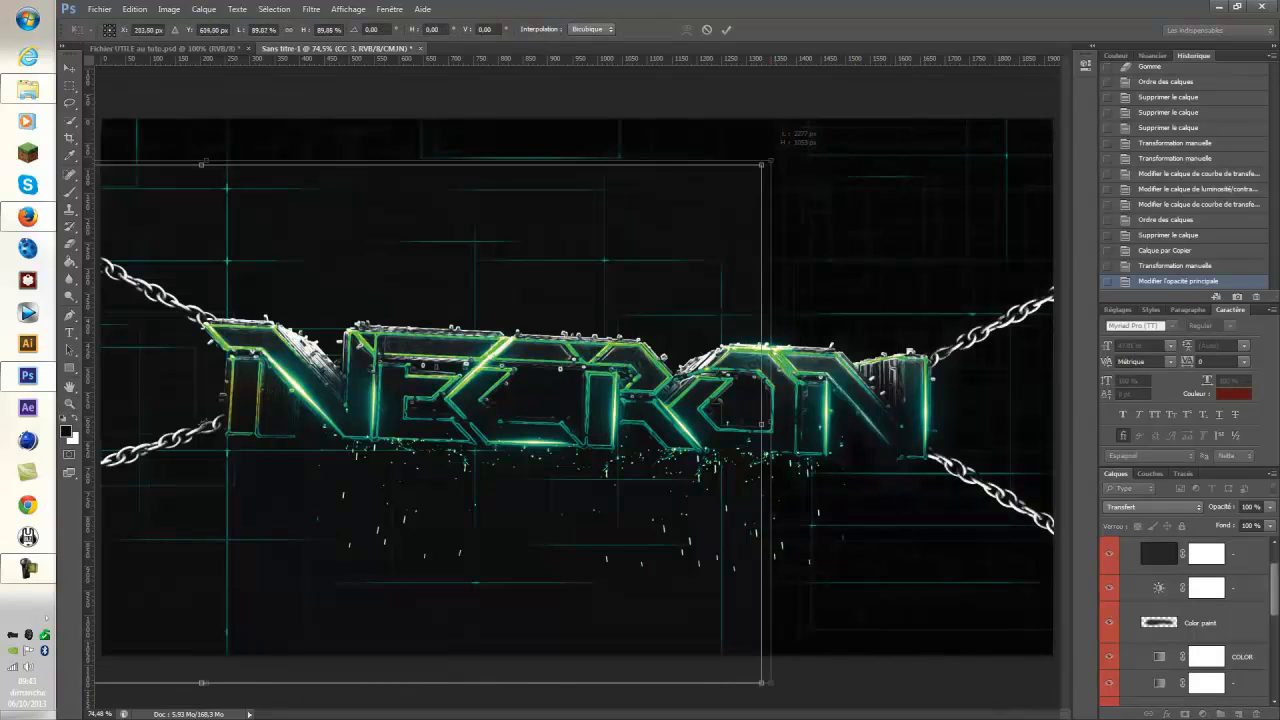
{"action": "left_click_drag", "start_coordinate": [679, 425], "coordinate": [822, 452]}
{"action": "left_click_drag", "start_coordinate": [943, 183], "coordinate": [1125, 45]}
{"action": "scroll", "coordinate": [1185, 620], "scroll_direction": "down", "scroll_amount": 5}
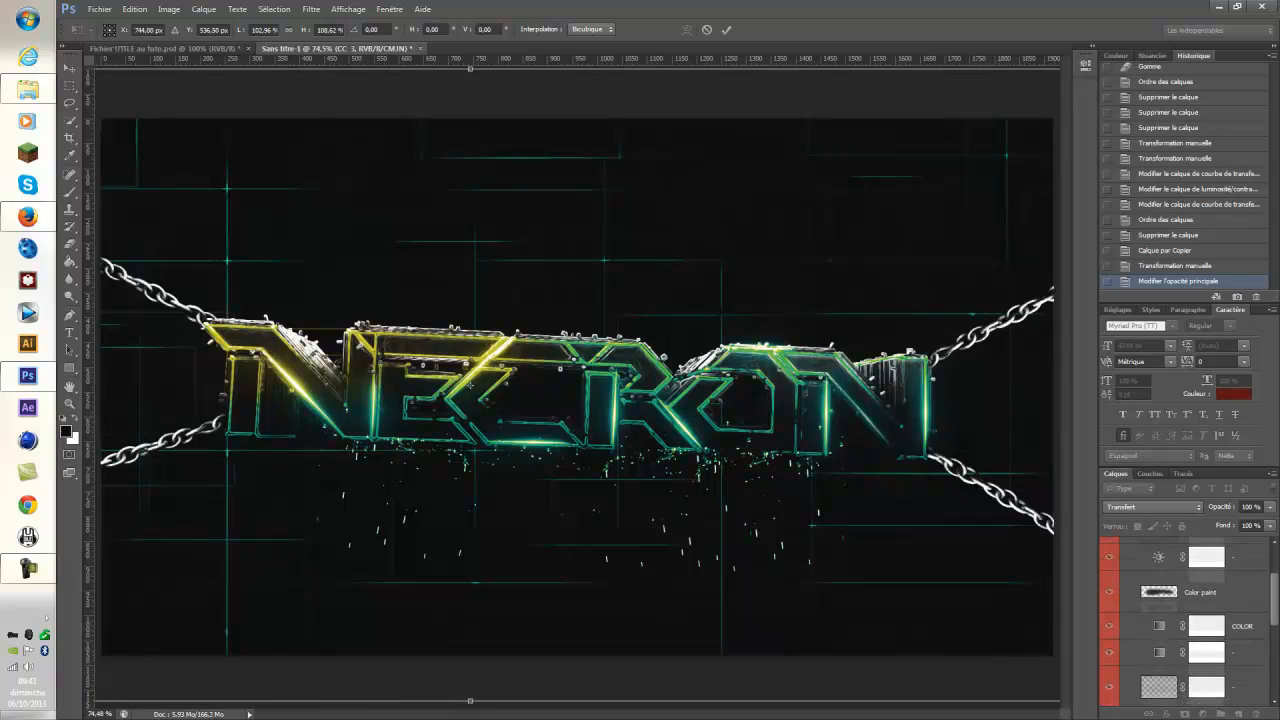
{"action": "scroll", "coordinate": [1185, 620], "scroll_direction": "up", "scroll_amount": 5}
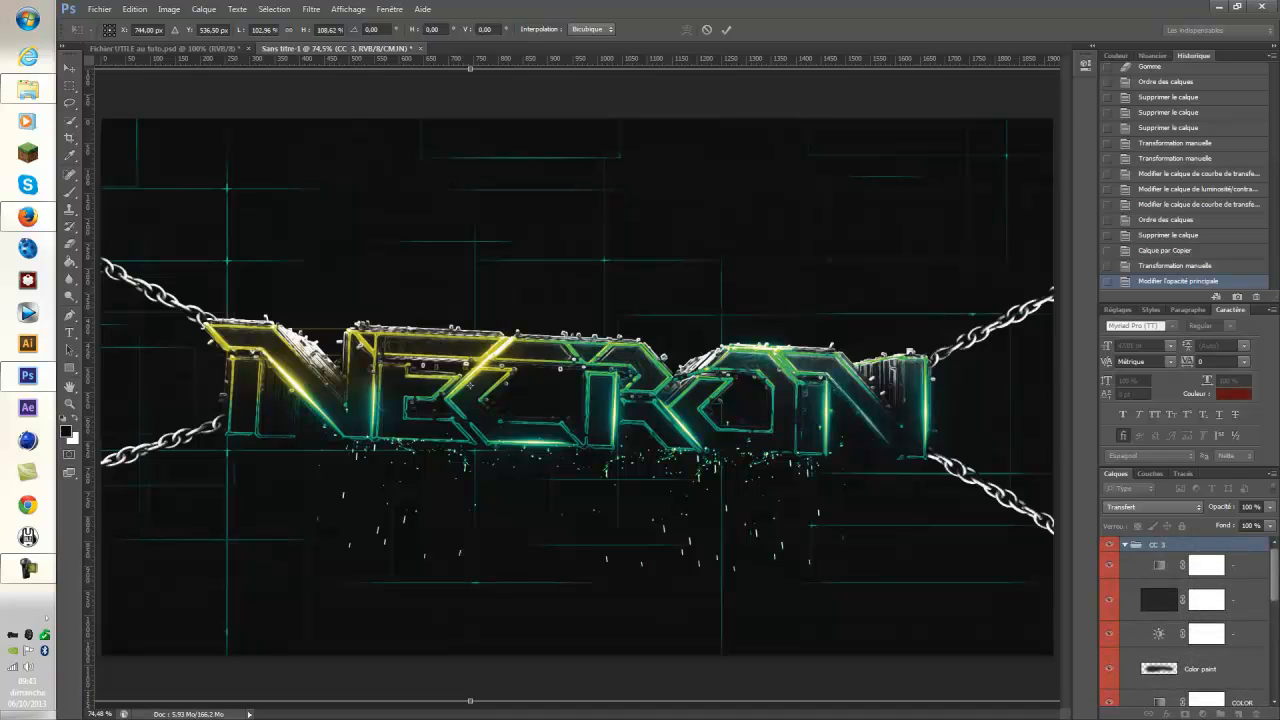
{"action": "scroll", "coordinate": [1185, 620], "scroll_direction": "down", "scroll_amount": 1}
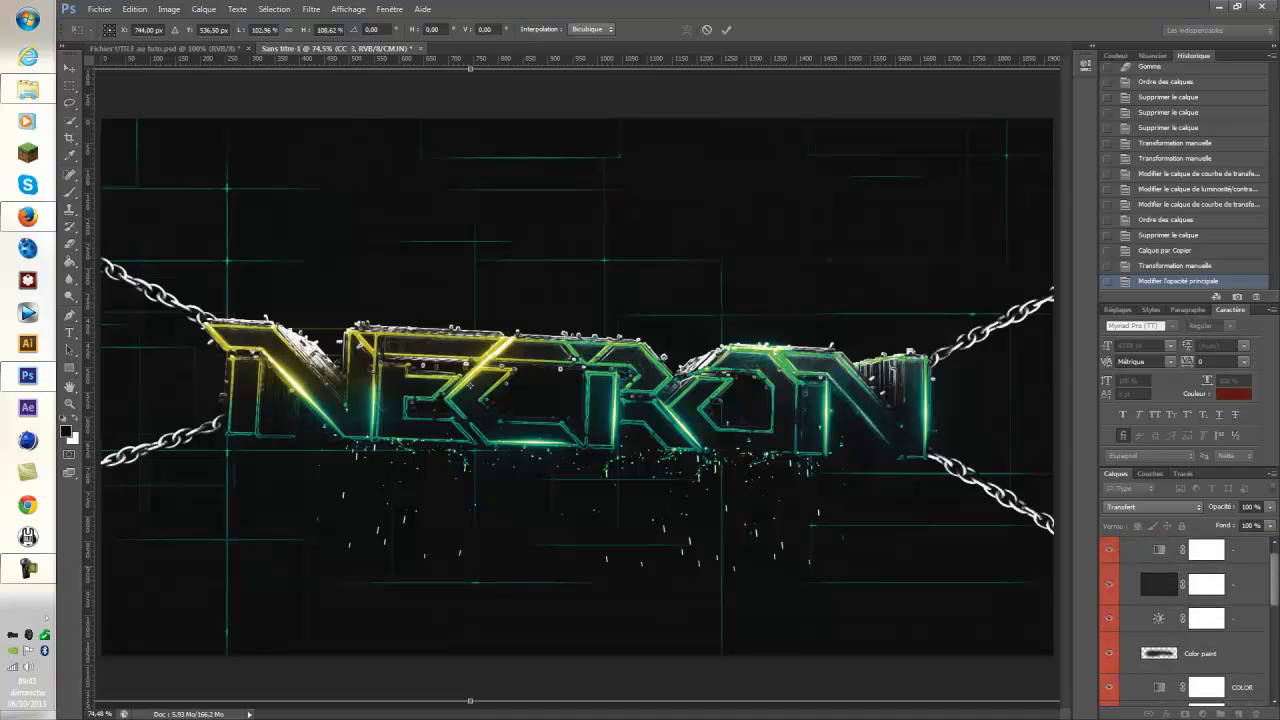
{"action": "key", "text": "Return"}
{"action": "key", "text": "z"}
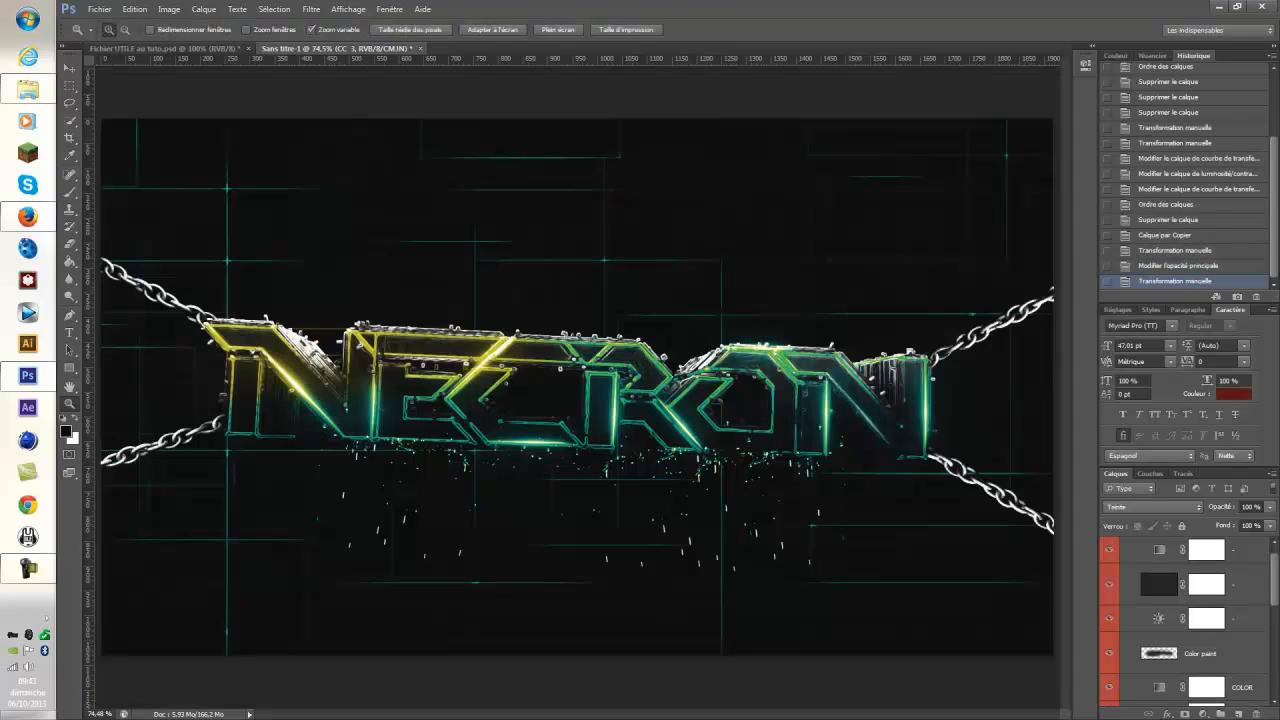
Compare the logo with the Color paint layer shown and hidden, and select the gradient map directly below COLOR.
{"action": "left_click", "coordinate": [1201, 654]}
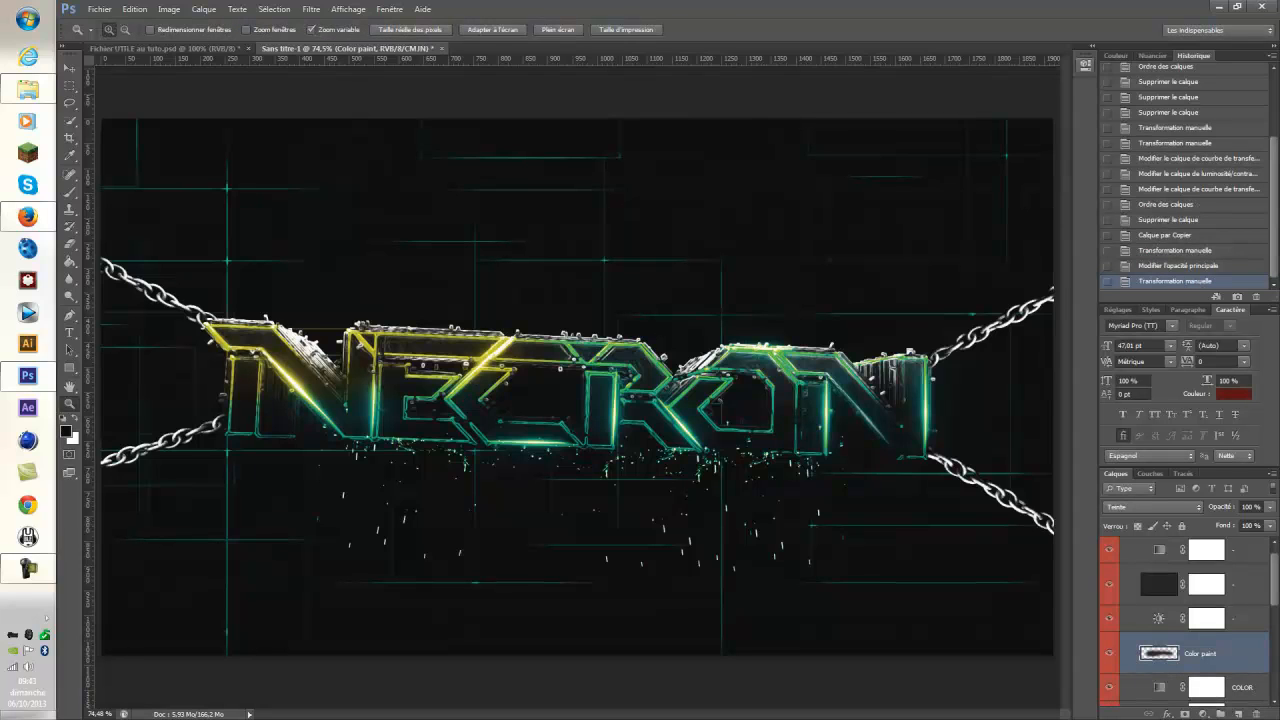
{"action": "left_click", "coordinate": [1085, 65]}
{"action": "left_click", "coordinate": [1085, 65]}
{"action": "scroll", "coordinate": [1185, 620], "scroll_direction": "down", "scroll_amount": 1}
{"action": "scroll", "coordinate": [1185, 620], "scroll_direction": "down", "scroll_amount": 1}
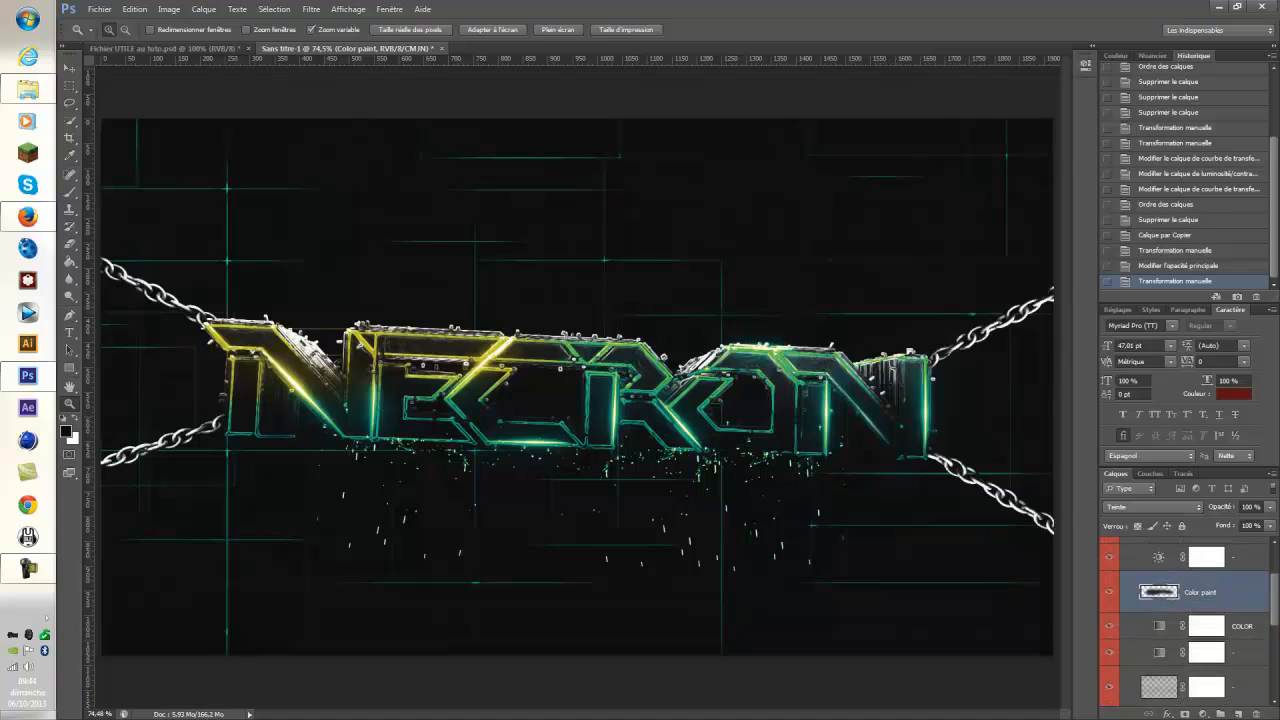
{"action": "left_click", "coordinate": [1109, 592]}
{"action": "left_click", "coordinate": [1109, 592]}
{"action": "left_click", "coordinate": [1206, 652]}
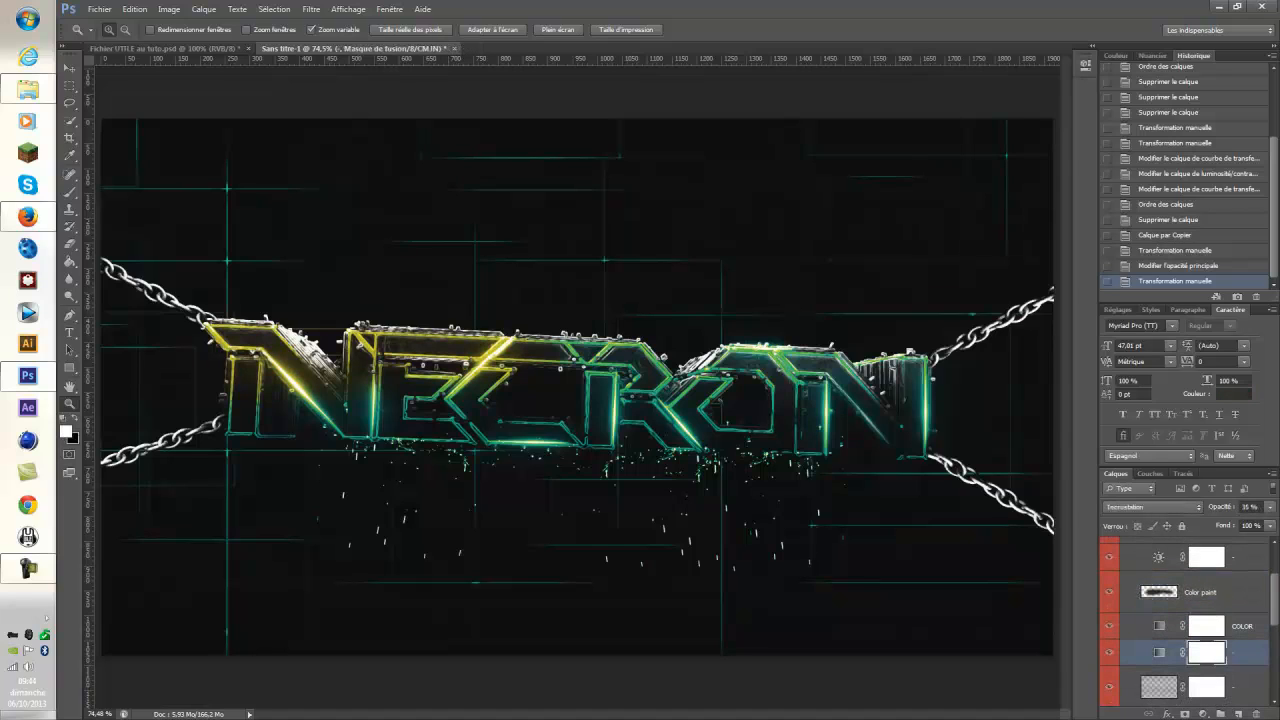
Try a blue colour for the hidden photo filter in the CC 3 group.
{"action": "left_click", "coordinate": [1086, 65]}
{"action": "scroll", "coordinate": [1185, 620], "scroll_direction": "down", "scroll_amount": 2}
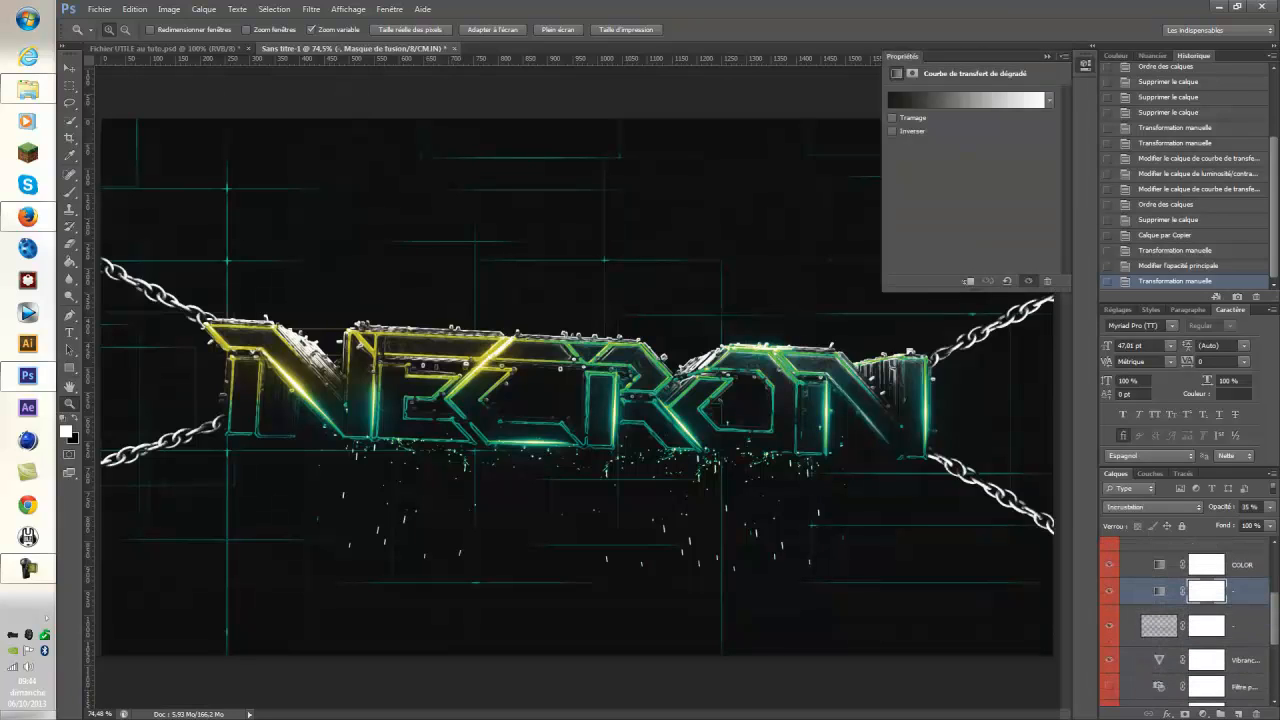
{"action": "scroll", "coordinate": [1190, 625], "scroll_direction": "down", "scroll_amount": 3}
{"action": "scroll", "coordinate": [1190, 625], "scroll_direction": "up", "scroll_amount": 1}
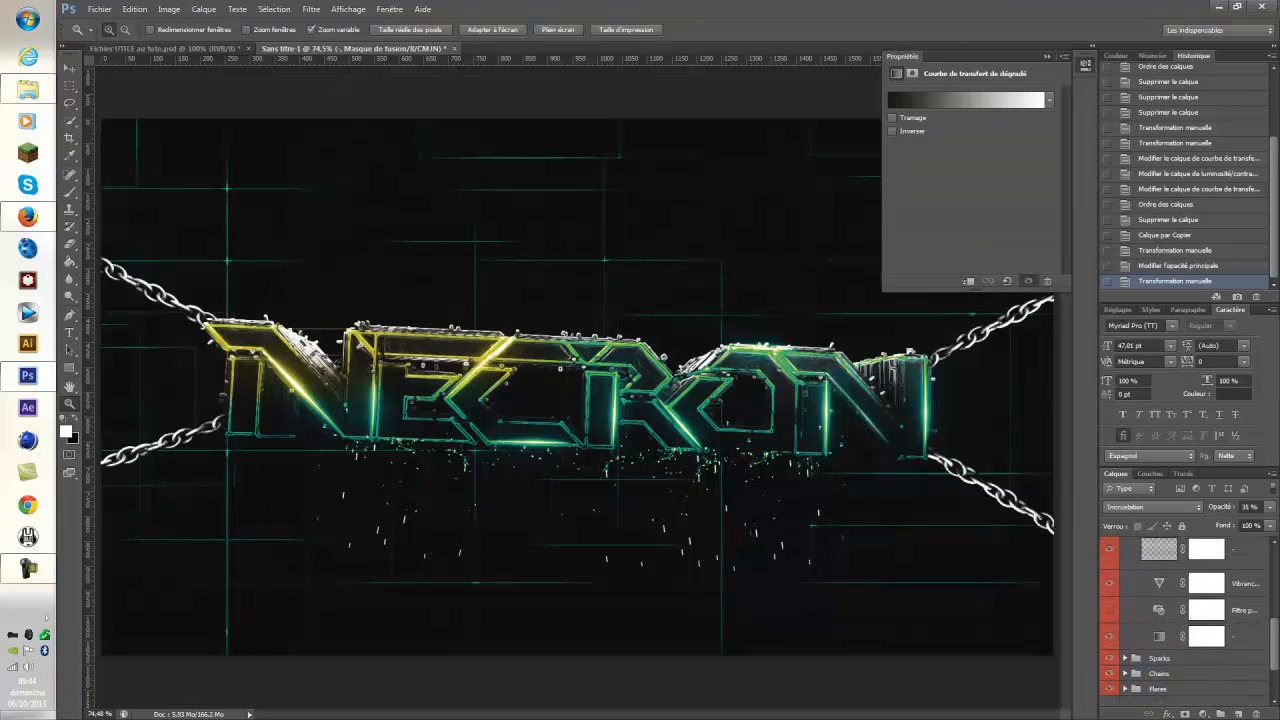
{"action": "left_click", "coordinate": [1206, 637]}
{"action": "left_click", "coordinate": [1206, 610]}
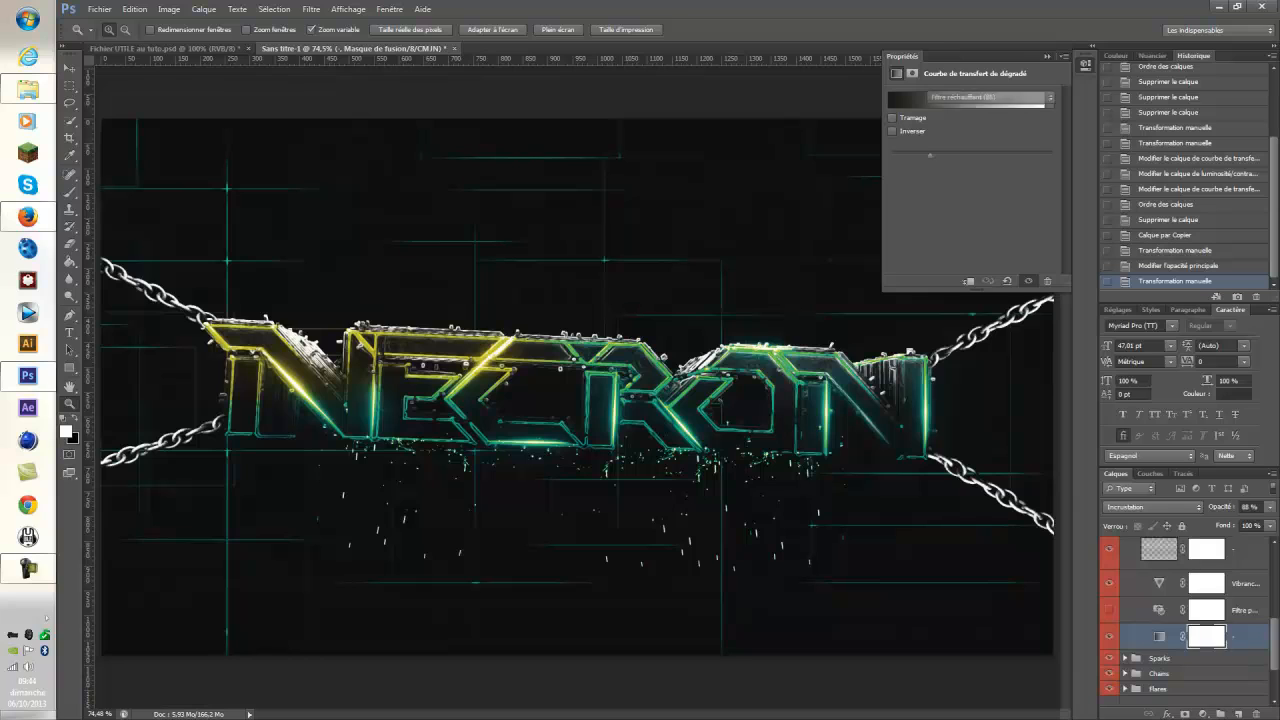
{"action": "left_click", "coordinate": [943, 118]}
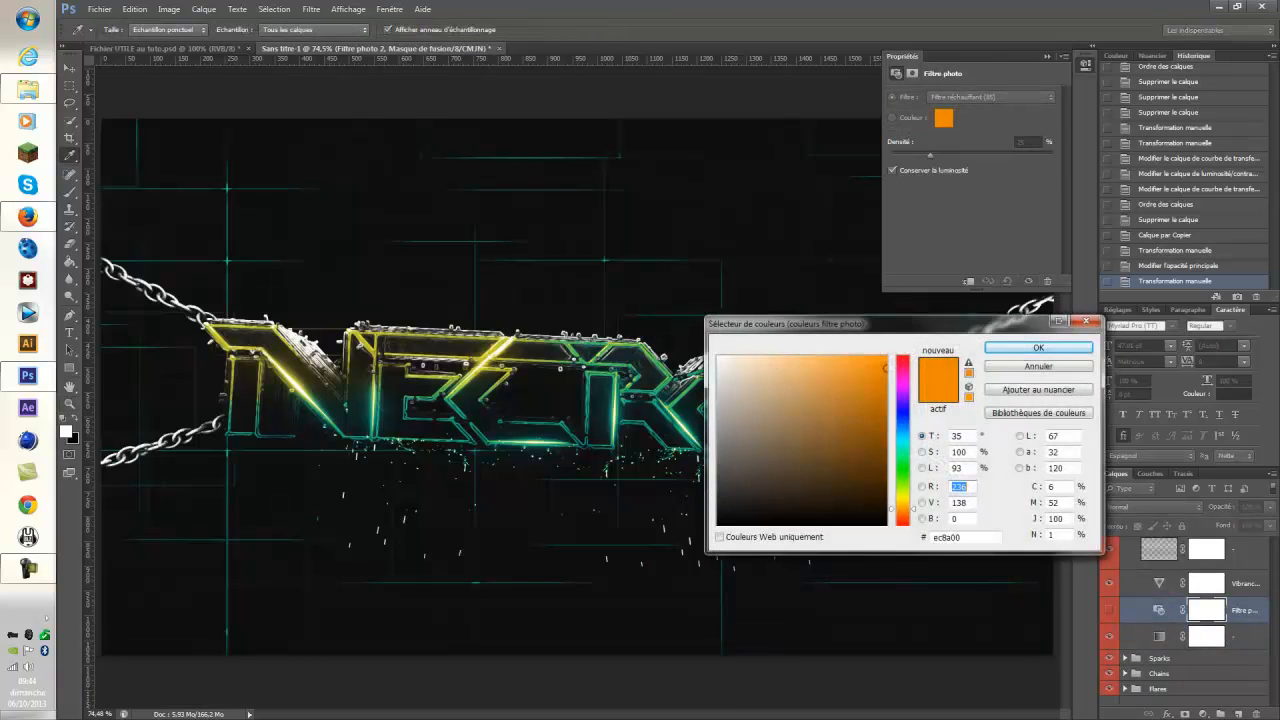
{"action": "left_click", "coordinate": [903, 411]}
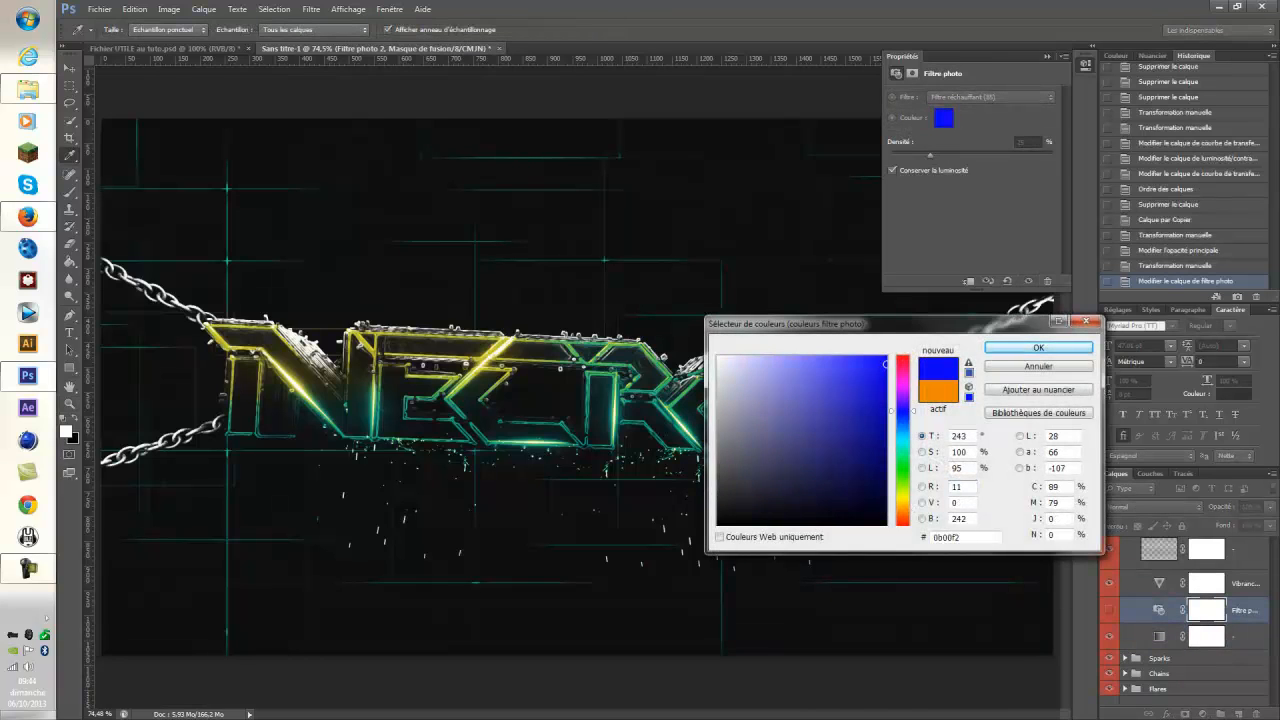
{"action": "mouse_move", "coordinate": [846, 404]}
{"action": "left_mouse_down"}
{"action": "mouse_move", "coordinate": [777, 486]}
{"action": "mouse_move", "coordinate": [886, 356]}
{"action": "left_mouse_up"}
{"action": "left_click", "coordinate": [1038, 366]}
{"action": "left_click", "coordinate": [1085, 64]}
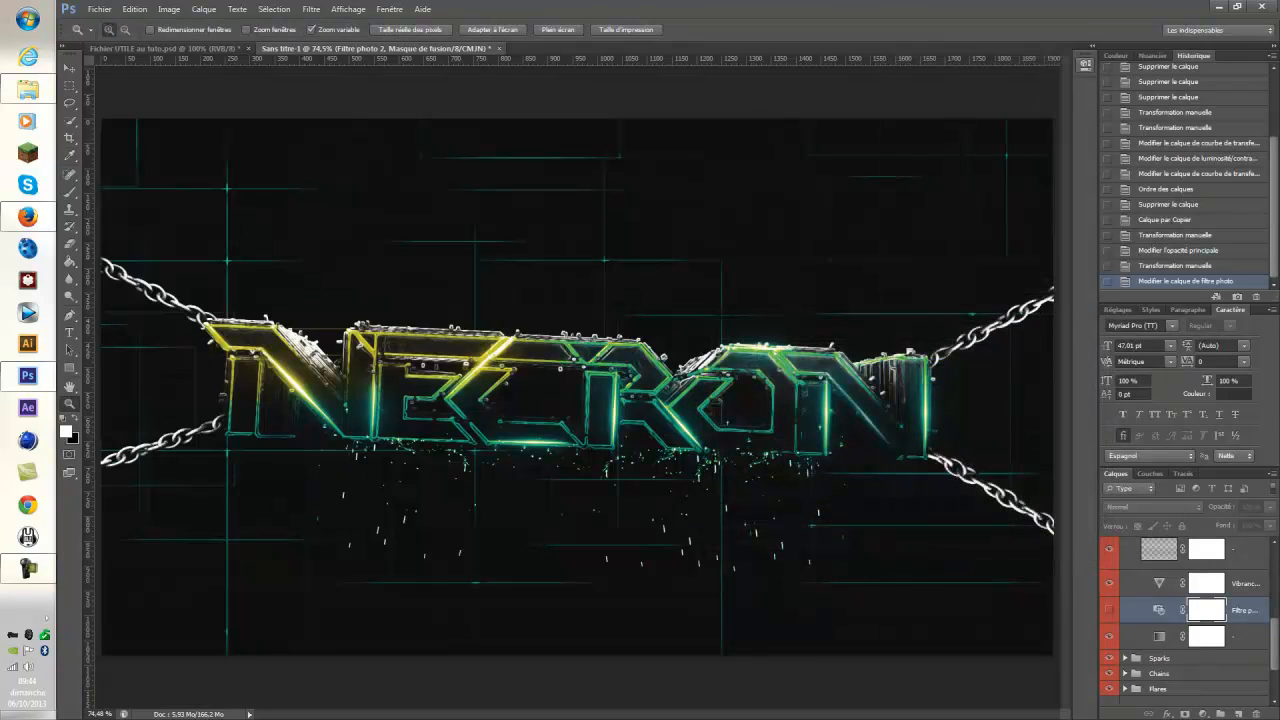
Show the photo filter layer, try blue 0016ec as its colour, and hide the layer again.
{"action": "scroll", "coordinate": [1190, 625], "scroll_direction": "up", "scroll_amount": 3}
{"action": "scroll", "coordinate": [1190, 625], "scroll_direction": "down", "scroll_amount": 2}
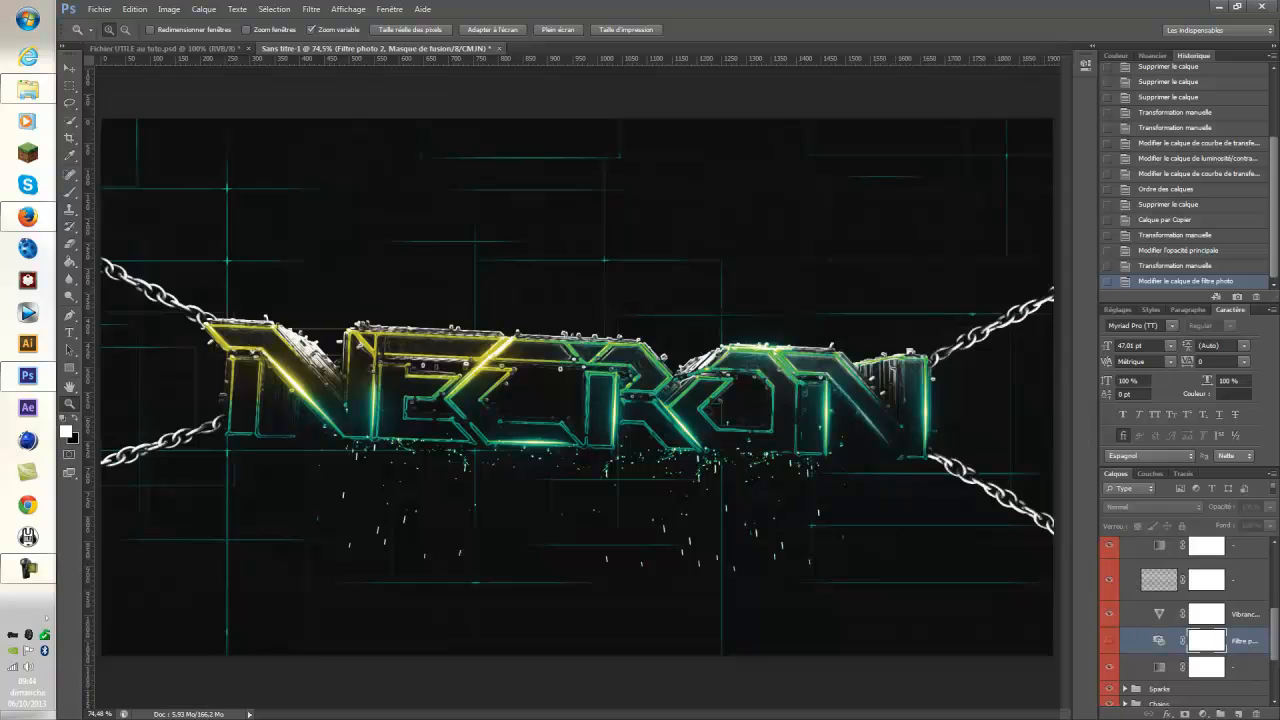
{"action": "left_click", "coordinate": [1109, 641]}
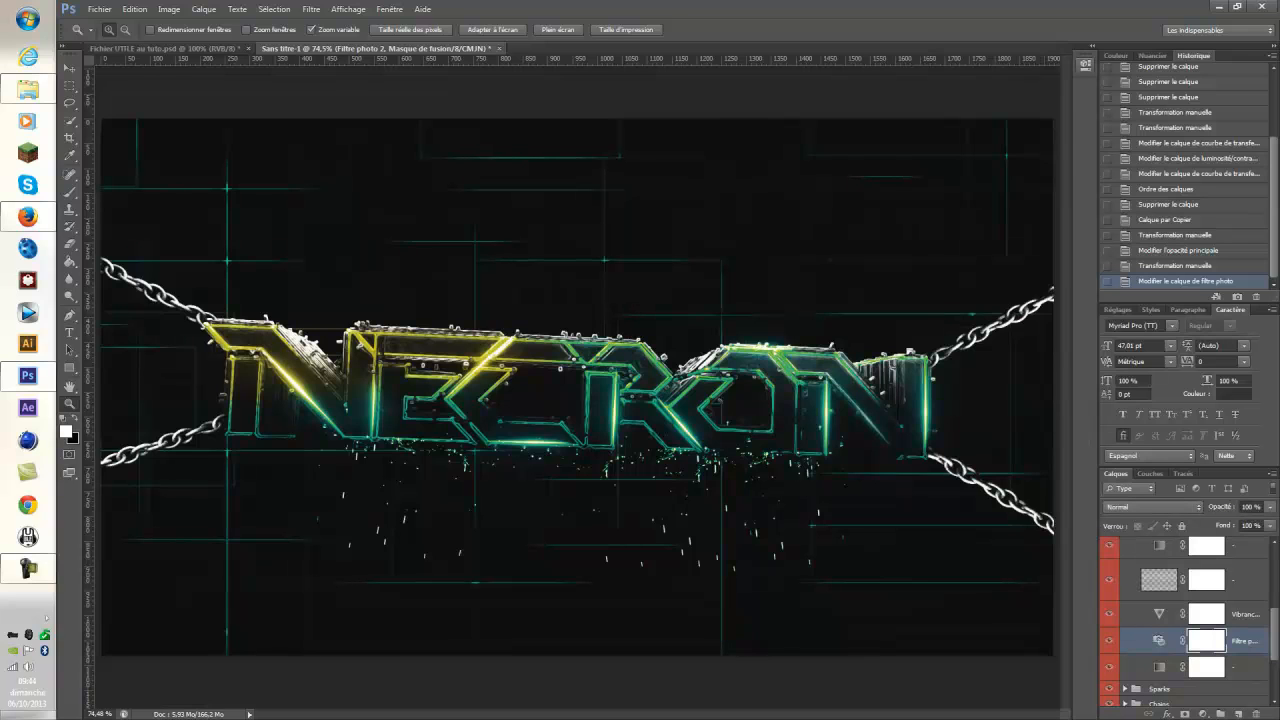
{"action": "left_click", "coordinate": [1085, 64]}
{"action": "left_click", "coordinate": [943, 118]}
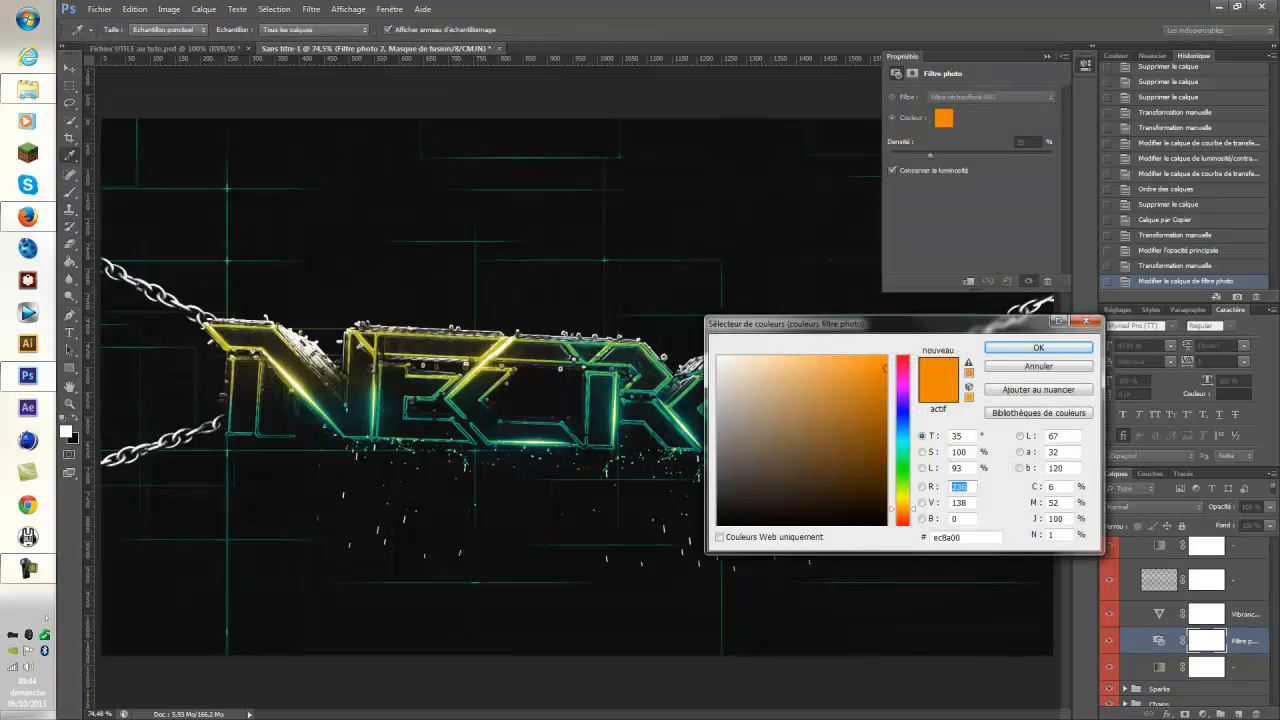
{"action": "left_click", "coordinate": [903, 414]}
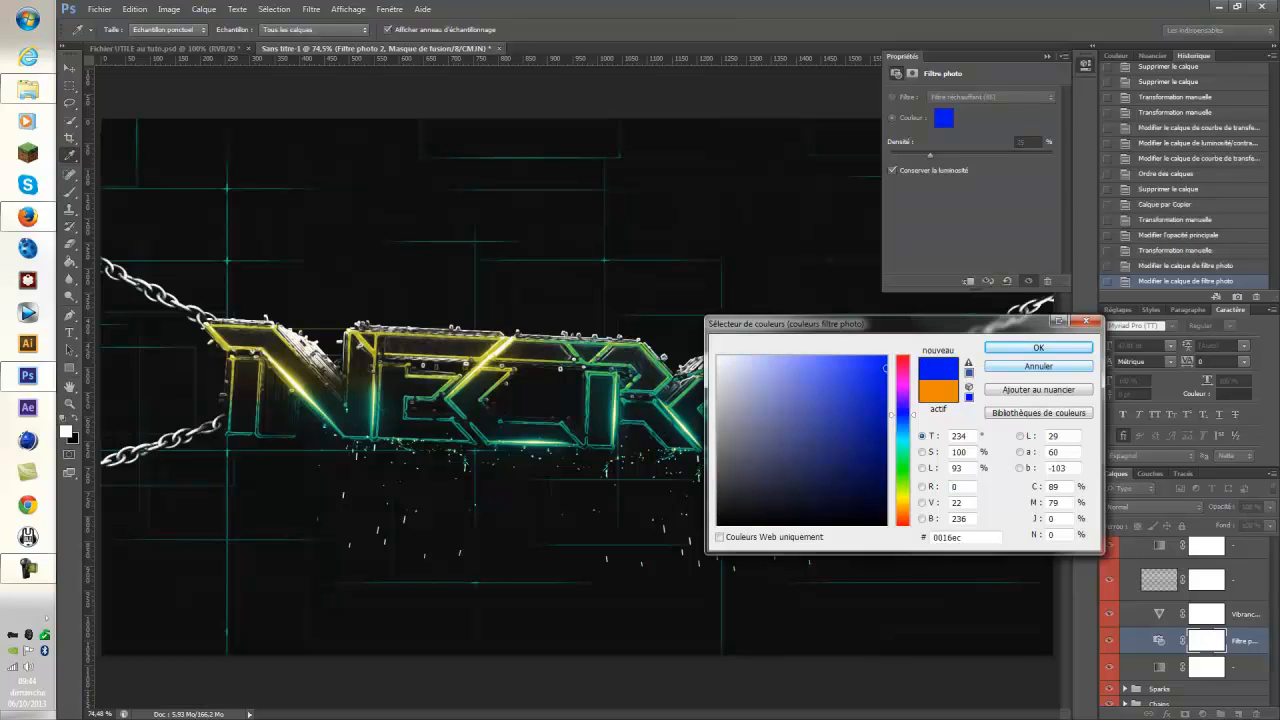
{"action": "left_click", "coordinate": [1038, 366]}
{"action": "left_click", "coordinate": [1109, 641]}
Compare the logo with the Color paint layer hidden and shown, and select that layer.
{"action": "scroll", "coordinate": [1109, 641], "scroll_direction": "up", "scroll_amount": 1}
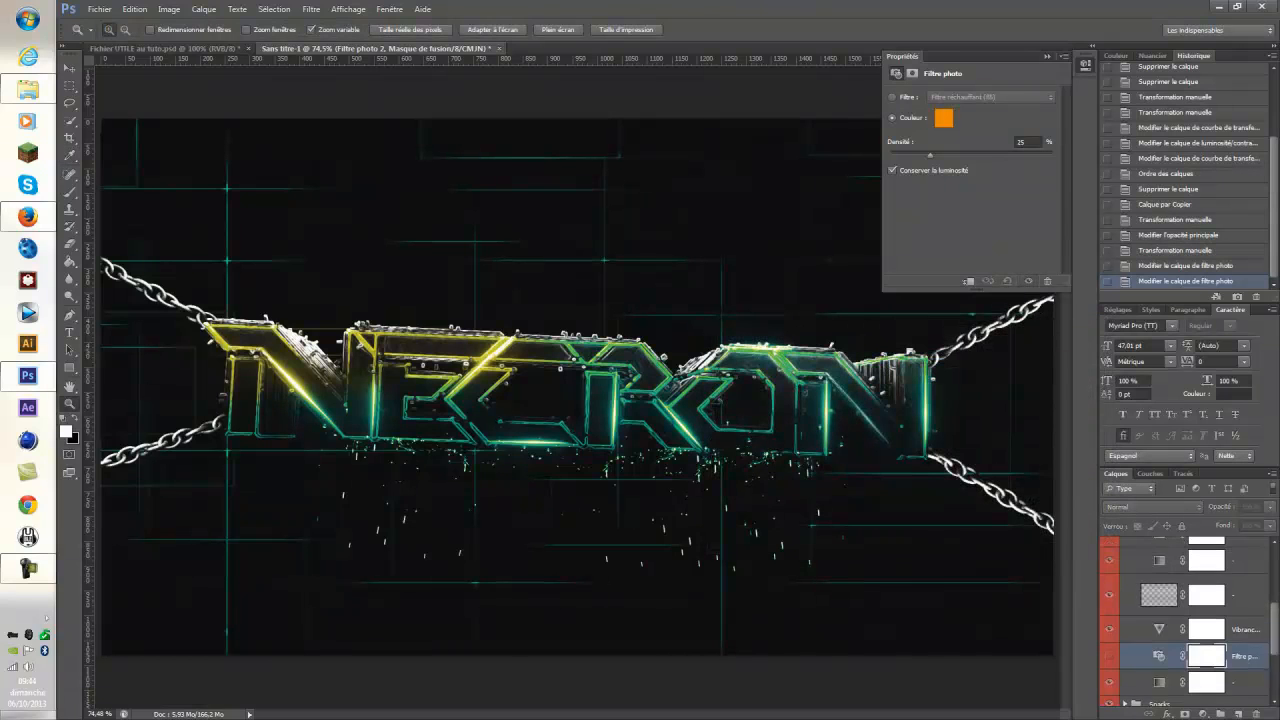
{"action": "scroll", "coordinate": [1185, 617], "scroll_direction": "up", "scroll_amount": 3}
{"action": "scroll", "coordinate": [1185, 617], "scroll_direction": "up", "scroll_amount": 1}
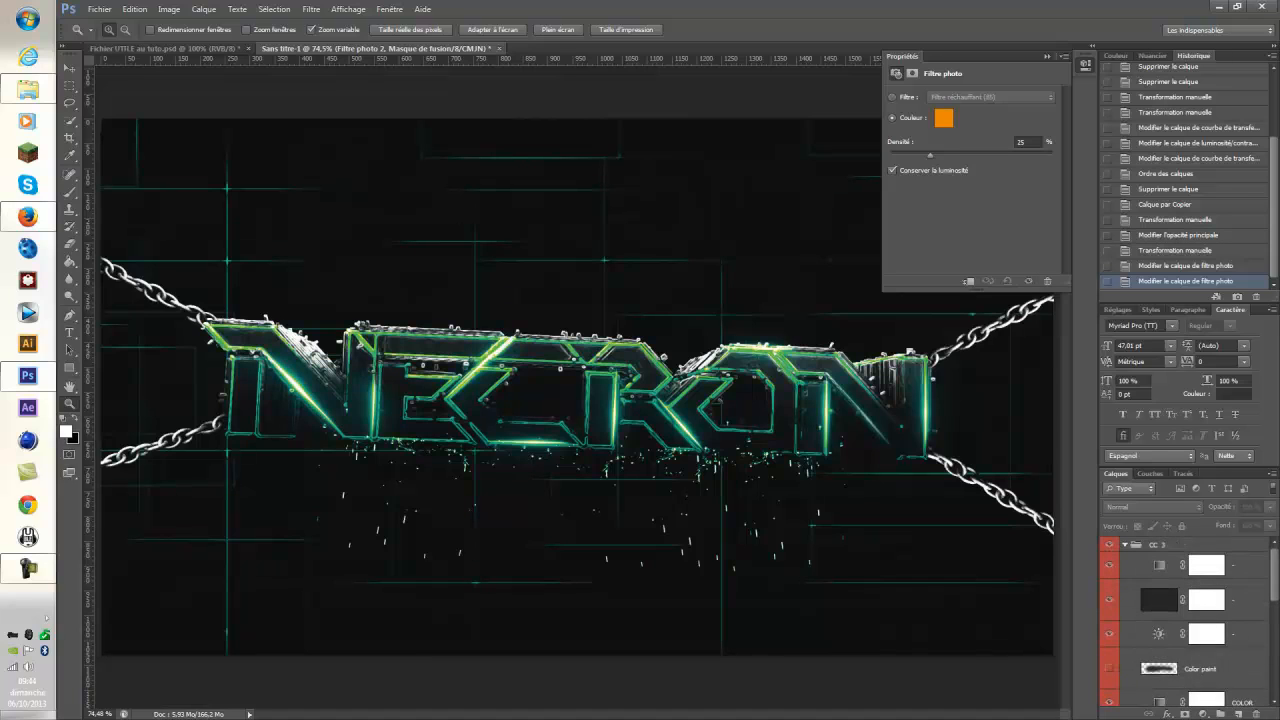
{"action": "left_click", "coordinate": [1109, 668]}
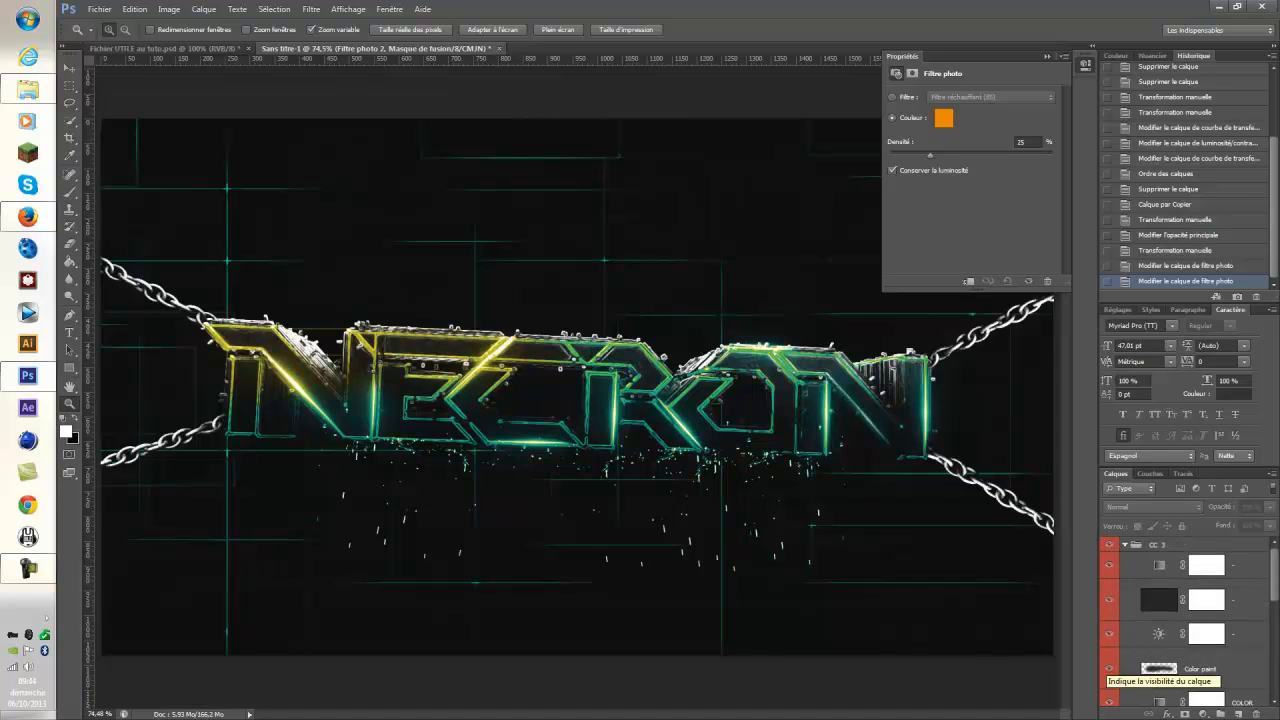
{"action": "left_click", "coordinate": [1195, 668]}
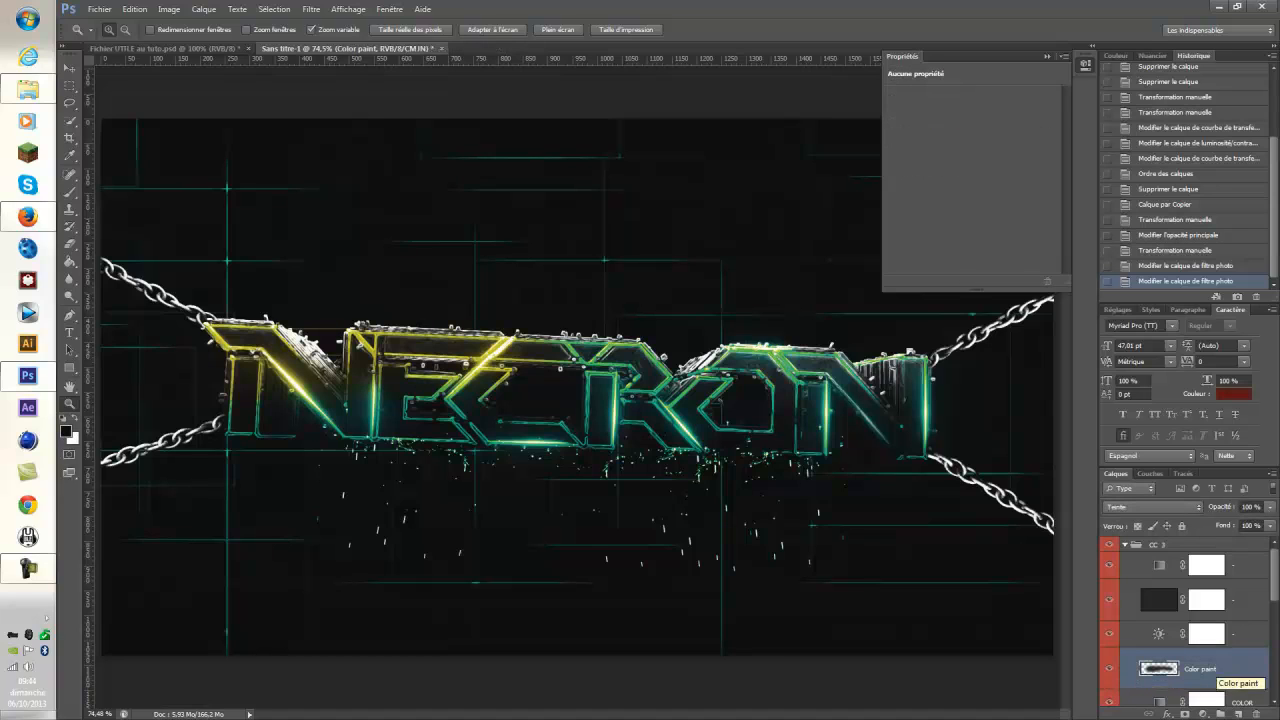
Inspect the gradient of the gradient map directly below COLOR in the Gradient Editor.
{"action": "scroll", "coordinate": [1109, 676], "scroll_direction": "down", "scroll_amount": 2}
{"action": "left_click", "coordinate": [1206, 668]}
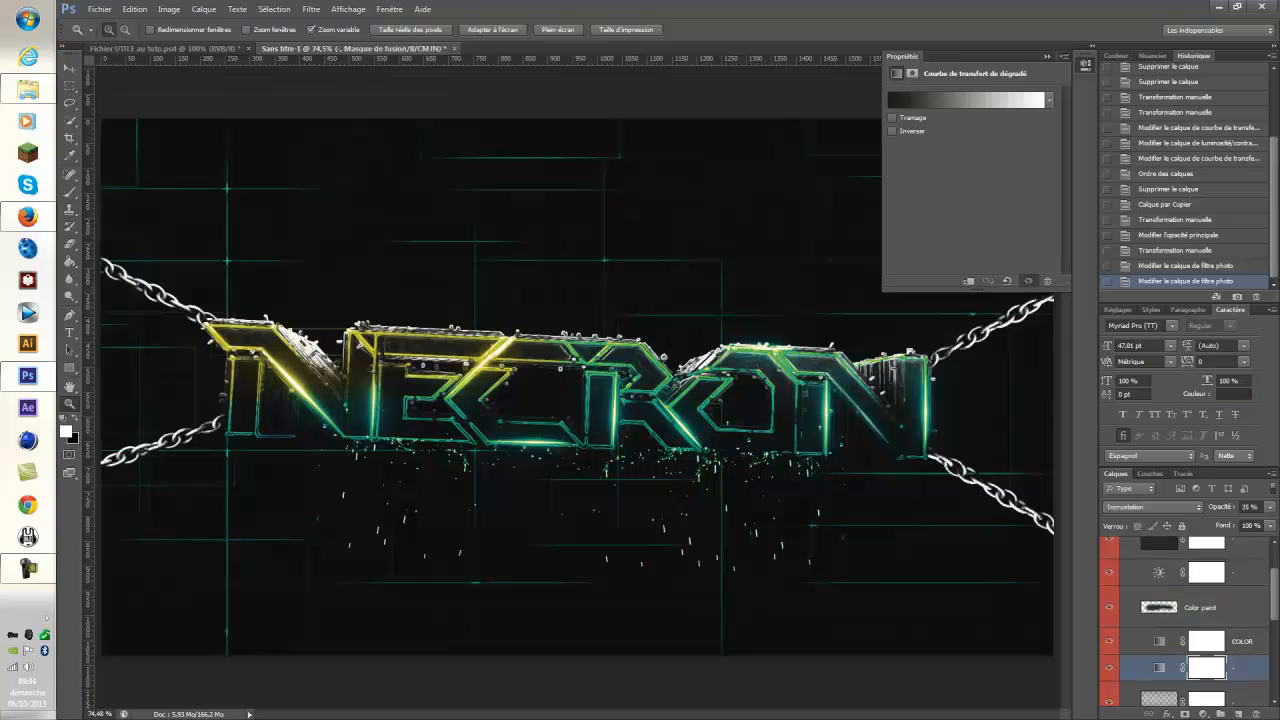
{"action": "left_click", "coordinate": [966, 100]}
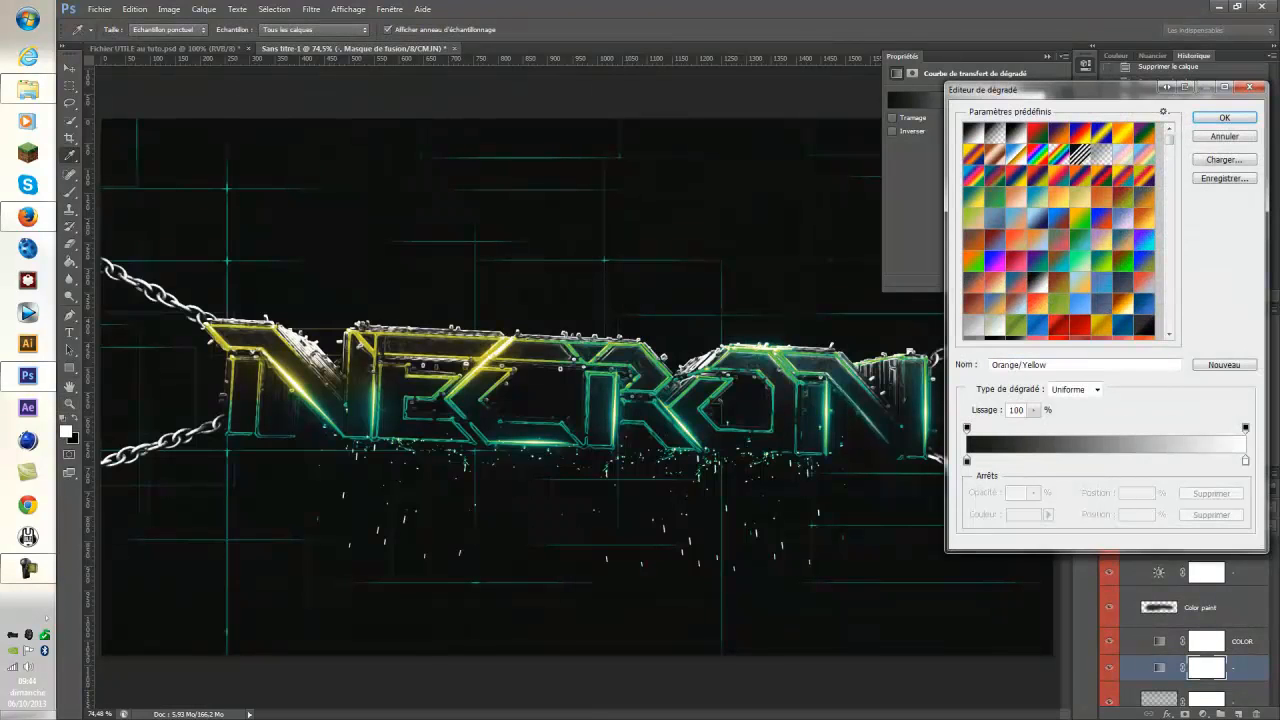
{"action": "key", "text": "Return"}
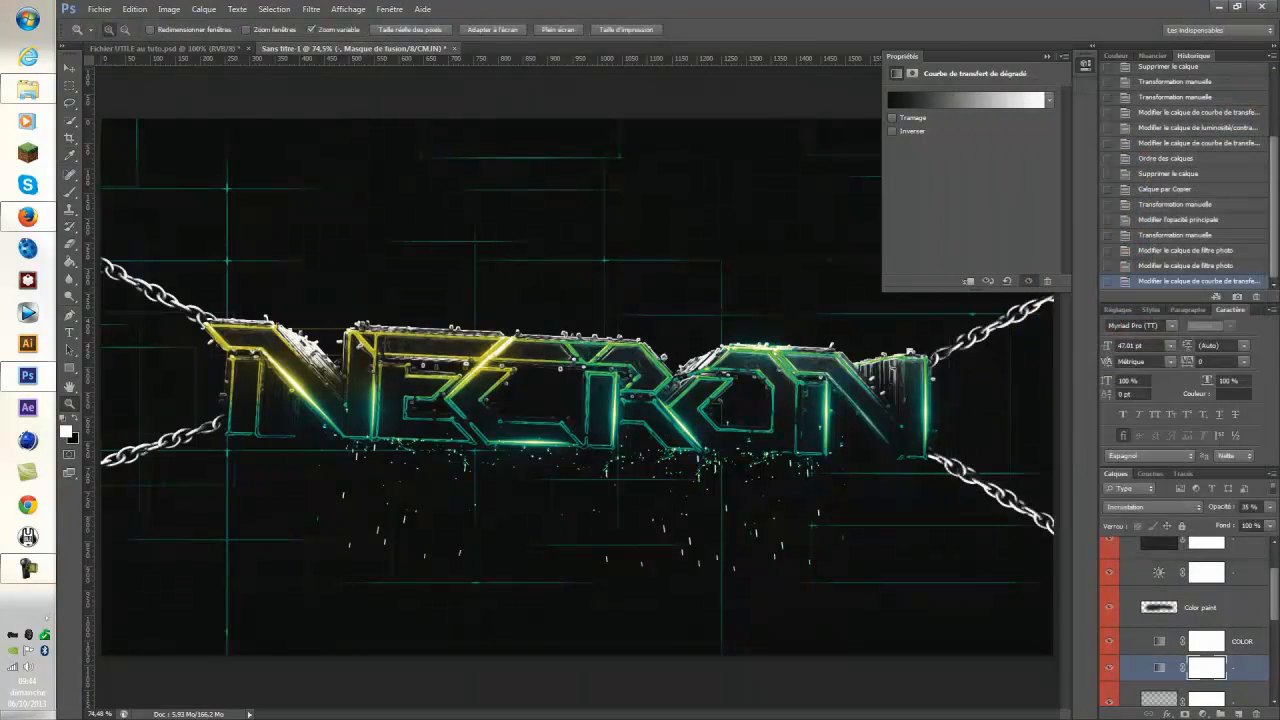
Try other gradient presets such as Red, Violet, Yellow-Green on the COLOR gradient map, and return it to My-Aqua/Yellow.
{"action": "left_click", "coordinate": [1206, 641]}
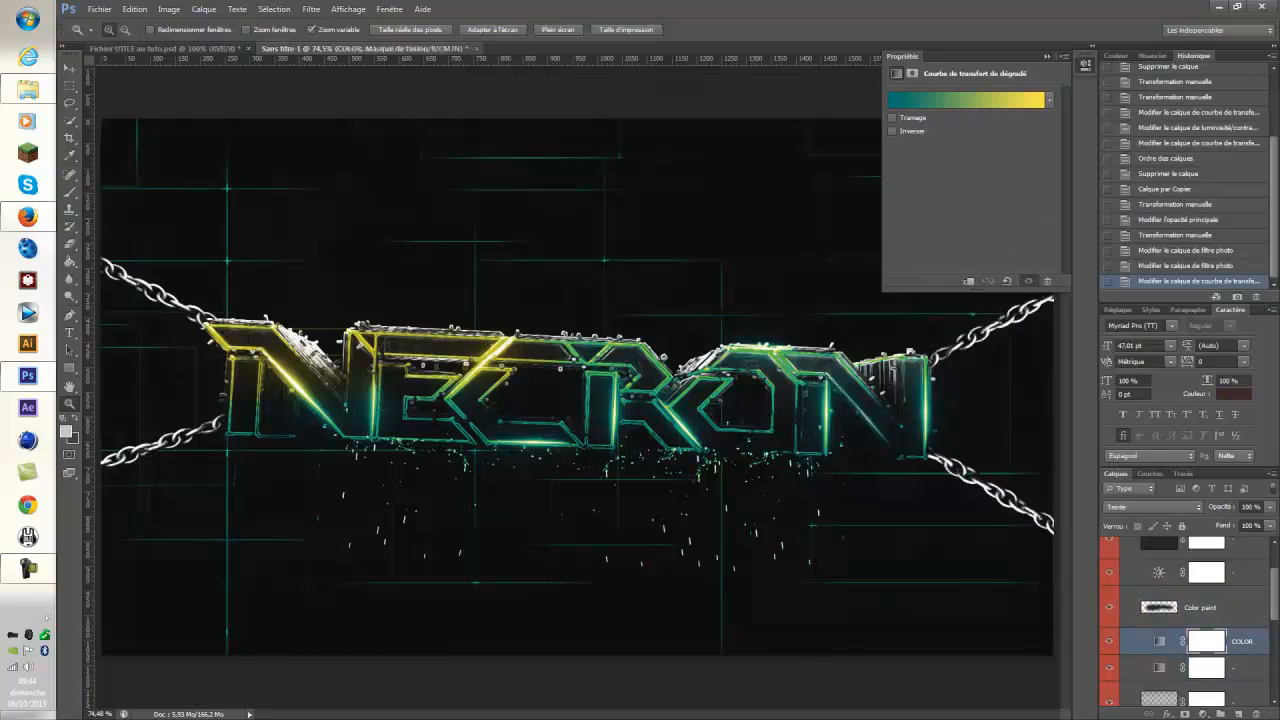
{"action": "left_click", "coordinate": [966, 100]}
{"action": "left_click", "coordinate": [1038, 177]}
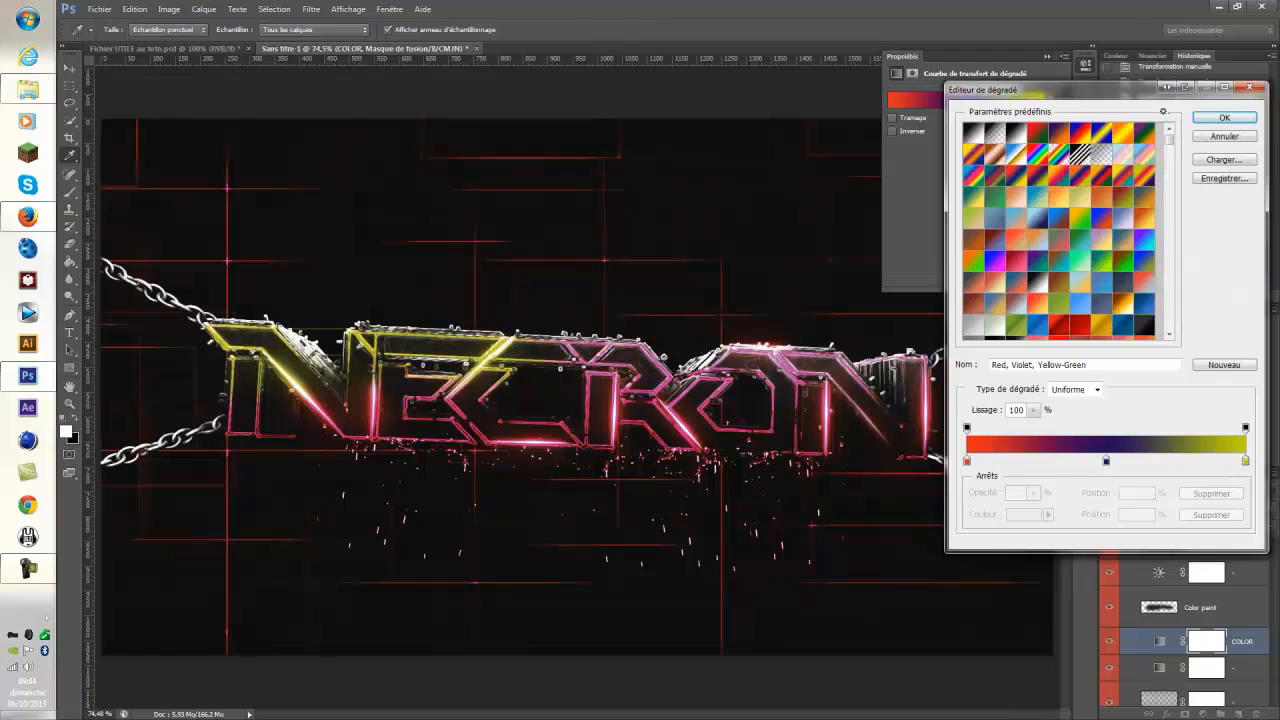
{"action": "left_click", "coordinate": [1101, 240]}
{"action": "left_click", "coordinate": [974, 198]}
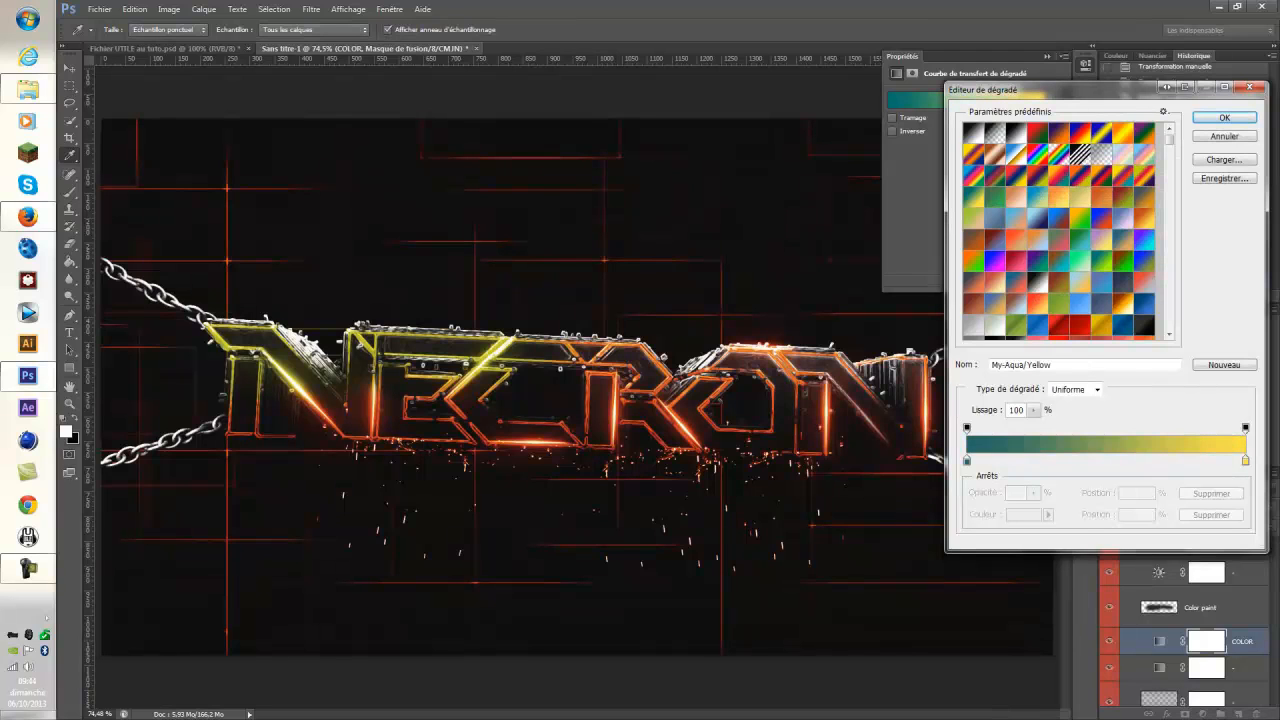
{"action": "left_click", "coordinate": [1224, 118]}
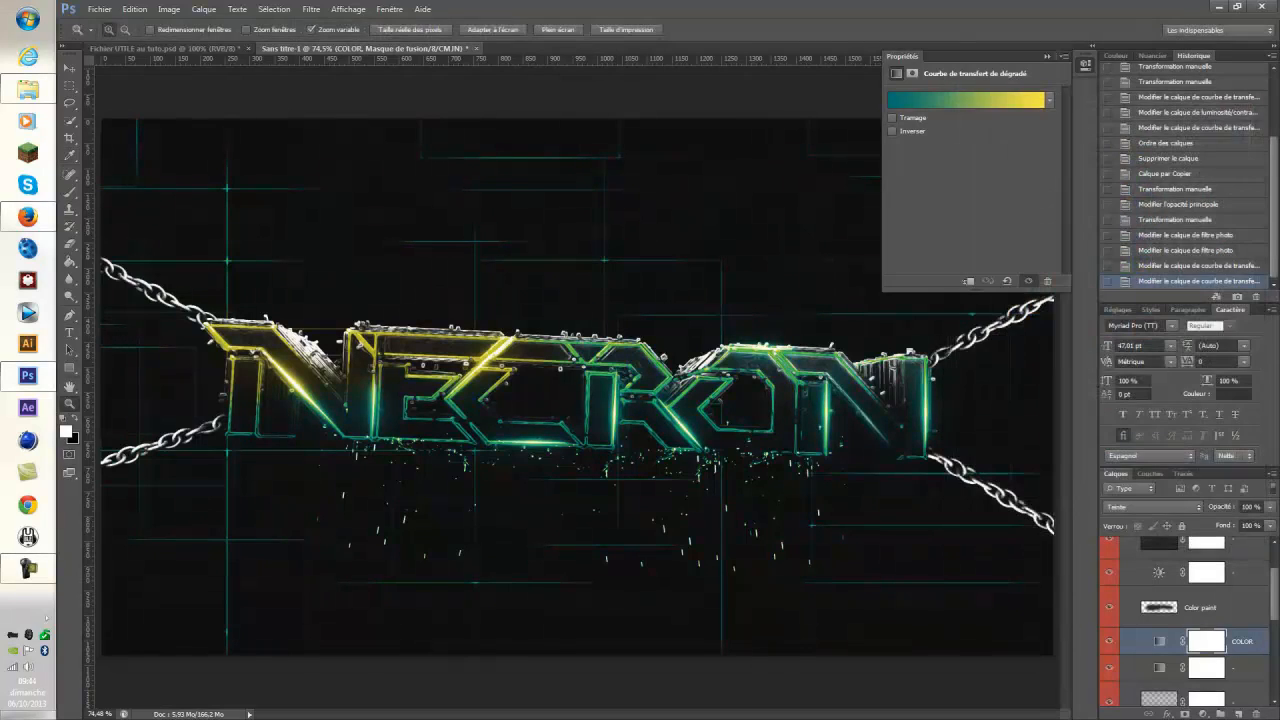
Hide the Color paint layer and collapse the CC 3 group.
{"action": "left_click", "coordinate": [1109, 607]}
{"action": "scroll", "coordinate": [1180, 620], "scroll_direction": "up", "scroll_amount": 2}
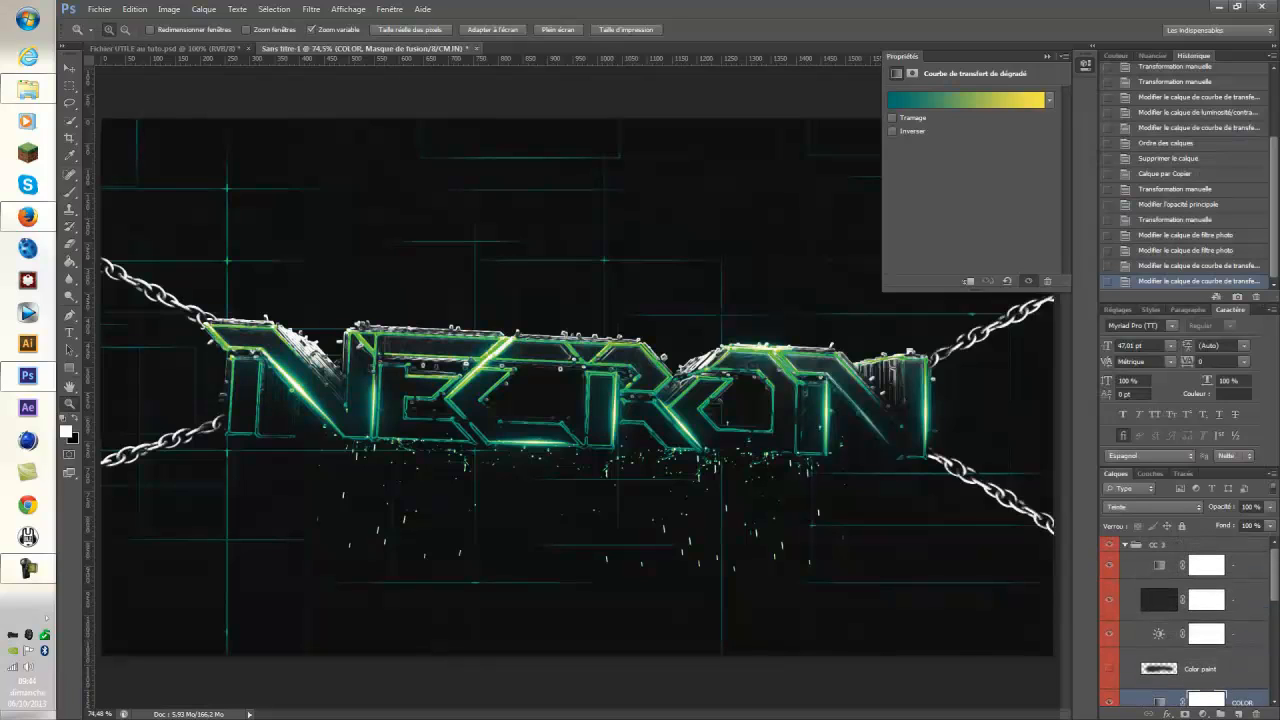
{"action": "left_click", "coordinate": [1125, 545]}
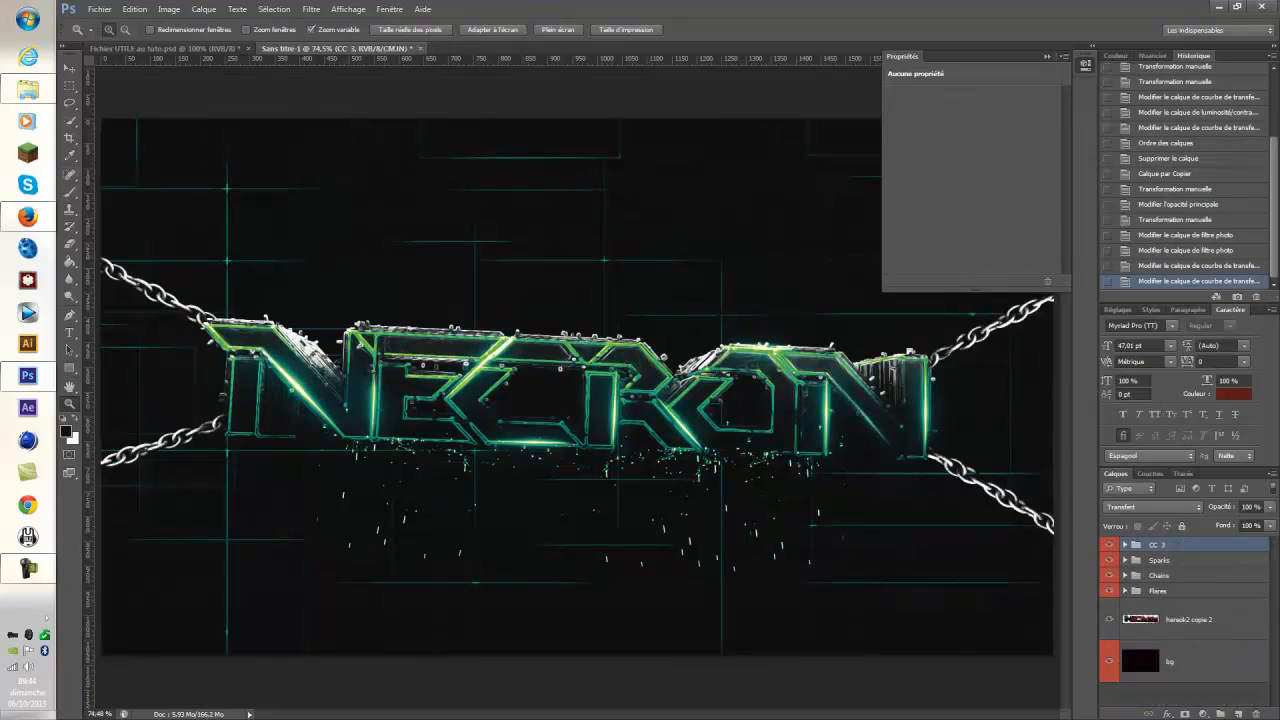
{"action": "left_click", "coordinate": [1085, 62]}
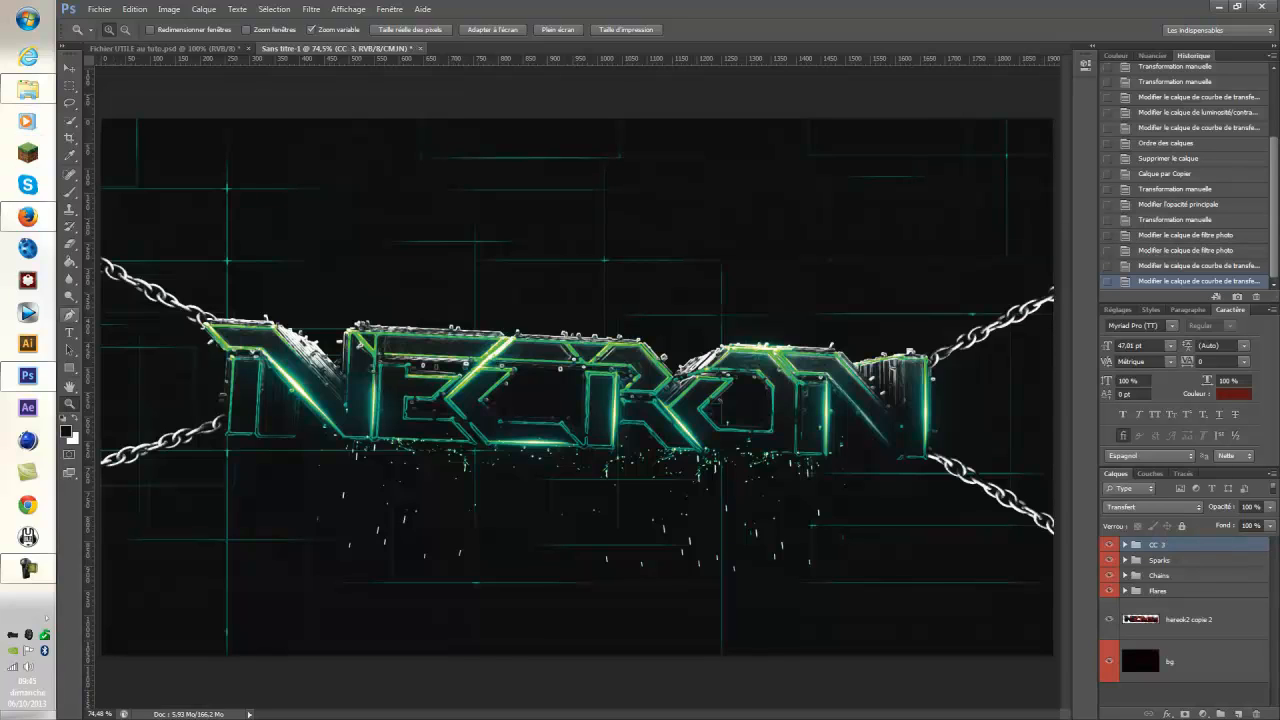
Set the Type tool to the TYPOGRAPH PRO font in the Light style.
{"action": "key", "text": "t"}
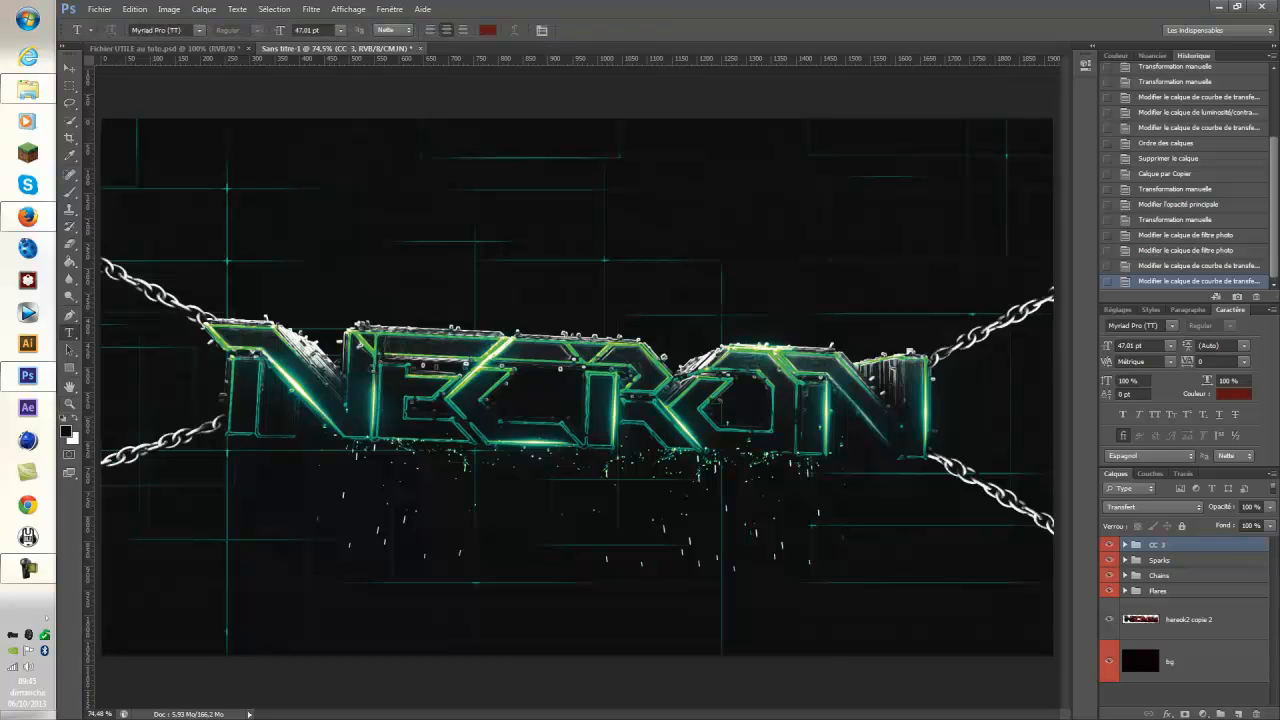
{"action": "key", "text": "Return"}
{"action": "type", "text": "t"}
{"action": "key", "text": "ctrl+t"}
{"action": "left_click", "coordinate": [199, 30]}
{"action": "key", "text": "Down"}
{"action": "key", "text": "Down"}
{"action": "key", "text": "Down"}
{"action": "key", "text": "Down"}
{"action": "key", "text": "Down"}
{"action": "key", "text": "Down"}
{"action": "key", "text": "Down"}
{"action": "key", "text": "Down"}
{"action": "key", "text": "Down"}
{"action": "key", "text": "Down"}
{"action": "key", "text": "Down"}
{"action": "key", "text": "Down"}
{"action": "key", "text": "Down"}
{"action": "key", "text": "Down"}
{"action": "key", "text": "Down"}
{"action": "key", "text": "Down"}
{"action": "key", "text": "Down"}
{"action": "key", "text": "Down"}
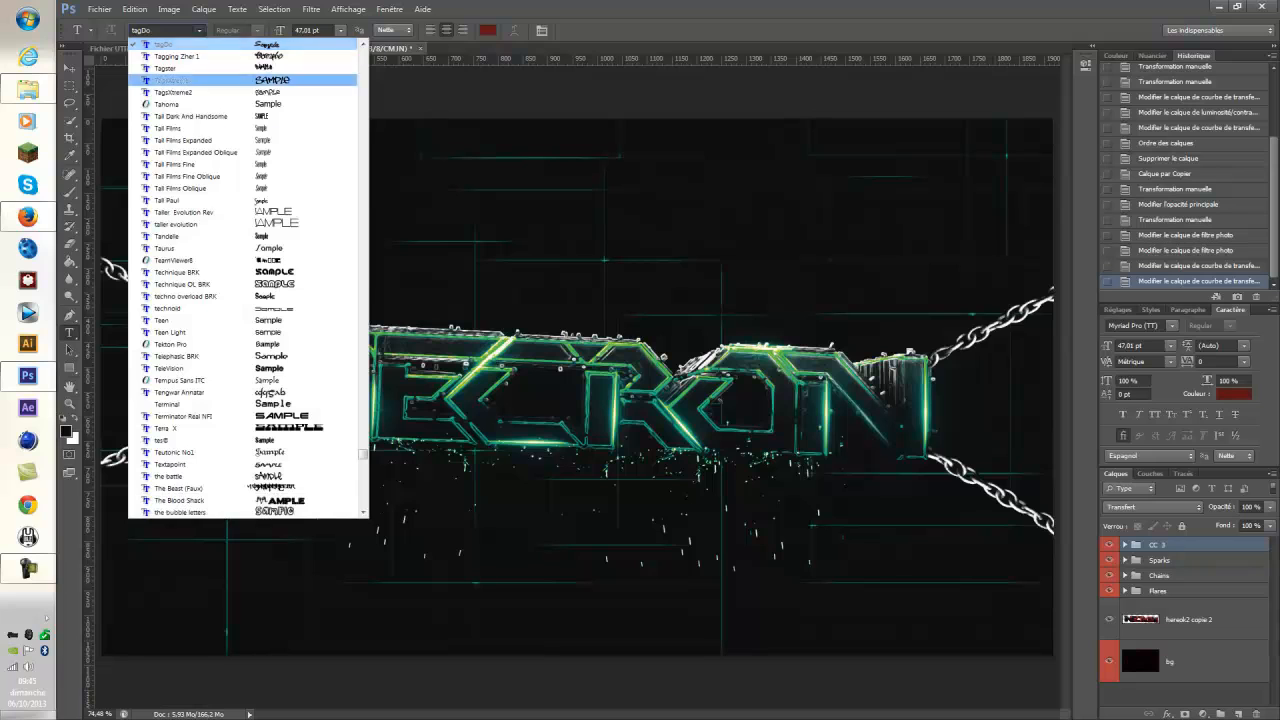
{"action": "key", "text": "Down"}
{"action": "key", "text": "Down"}
{"action": "key", "text": "Down"}
{"action": "key", "text": "Down"}
{"action": "key", "text": "Down"}
{"action": "key", "text": "Down"}
{"action": "key", "text": "Down"}
{"action": "key", "text": "Down"}
{"action": "key", "text": "Down"}
{"action": "key", "text": "Down"}
{"action": "key", "text": "Down"}
{"action": "key", "text": "Down"}
{"action": "key", "text": "Down"}
{"action": "key", "text": "Down"}
{"action": "key", "text": "Down"}
{"action": "key", "text": "Down"}
{"action": "key", "text": "Down"}
{"action": "key", "text": "Down"}
{"action": "key", "text": "Down"}
{"action": "key", "text": "Down"}
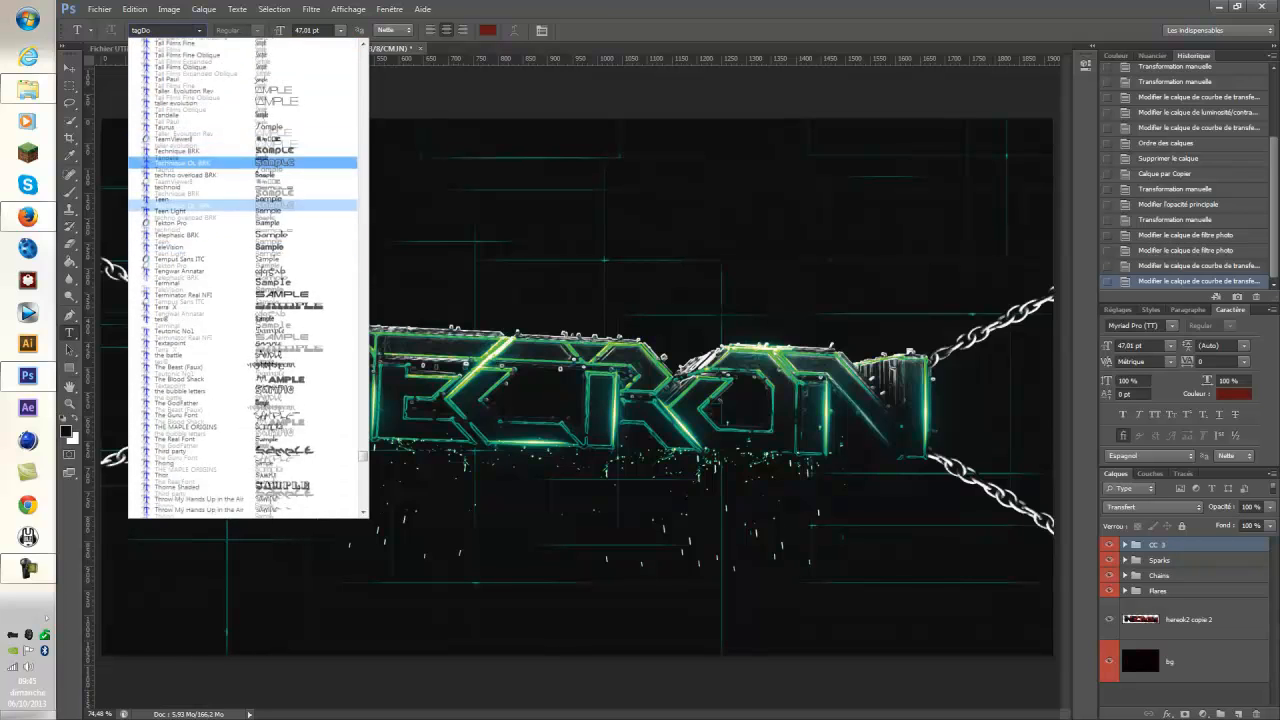
{"action": "key", "text": "Down"}
{"action": "key", "text": "Down"}
{"action": "key", "text": "Down"}
{"action": "key", "text": "Down"}
{"action": "key", "text": "Down"}
{"action": "key", "text": "Down"}
{"action": "key", "text": "Down"}
{"action": "key", "text": "Down"}
{"action": "key", "text": "Down"}
{"action": "key", "text": "Down"}
{"action": "key", "text": "Down"}
{"action": "key", "text": "Down"}
{"action": "key", "text": "Down"}
{"action": "key", "text": "Down"}
{"action": "key", "text": "Down"}
{"action": "key", "text": "Down"}
{"action": "key", "text": "Down"}
{"action": "key", "text": "Down"}
{"action": "key", "text": "Down"}
{"action": "key", "text": "Down"}
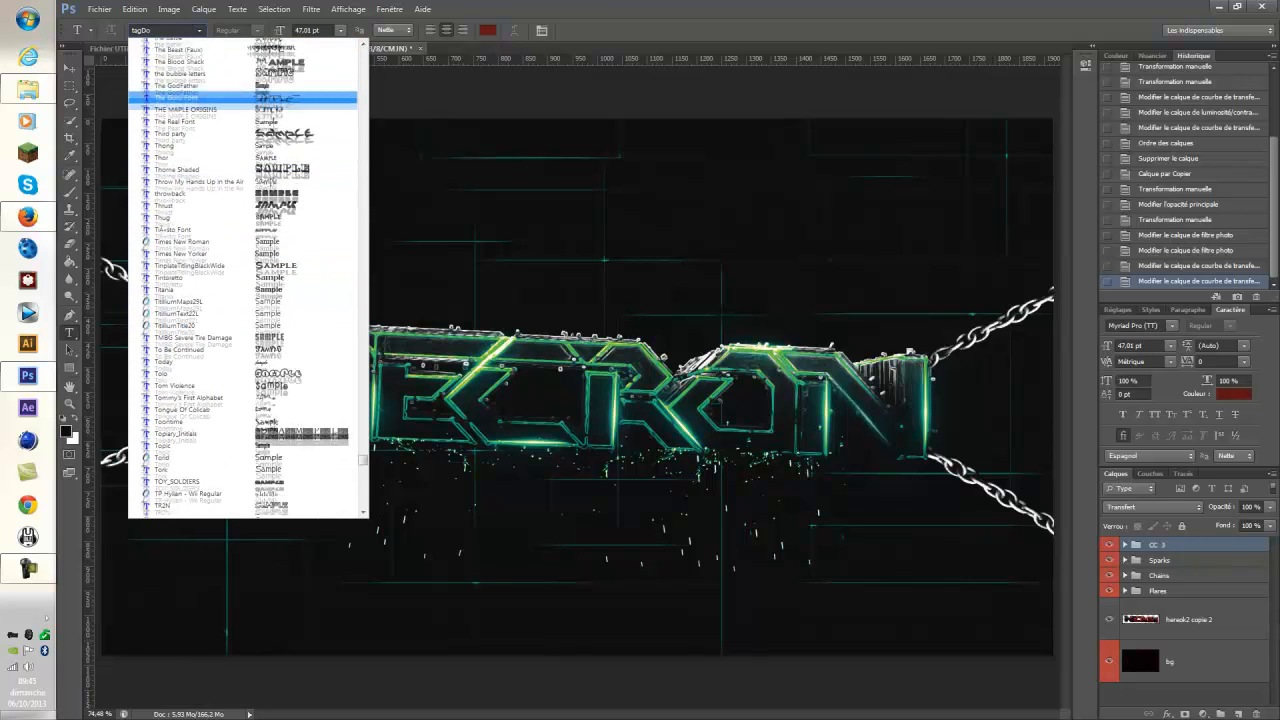
{"action": "key", "text": "Down"}
{"action": "key", "text": "Down"}
{"action": "key", "text": "Down"}
{"action": "key", "text": "Down"}
{"action": "key", "text": "Down"}
{"action": "key", "text": "Down"}
{"action": "key", "text": "Down"}
{"action": "key", "text": "Down"}
{"action": "key", "text": "Down"}
{"action": "key", "text": "Down"}
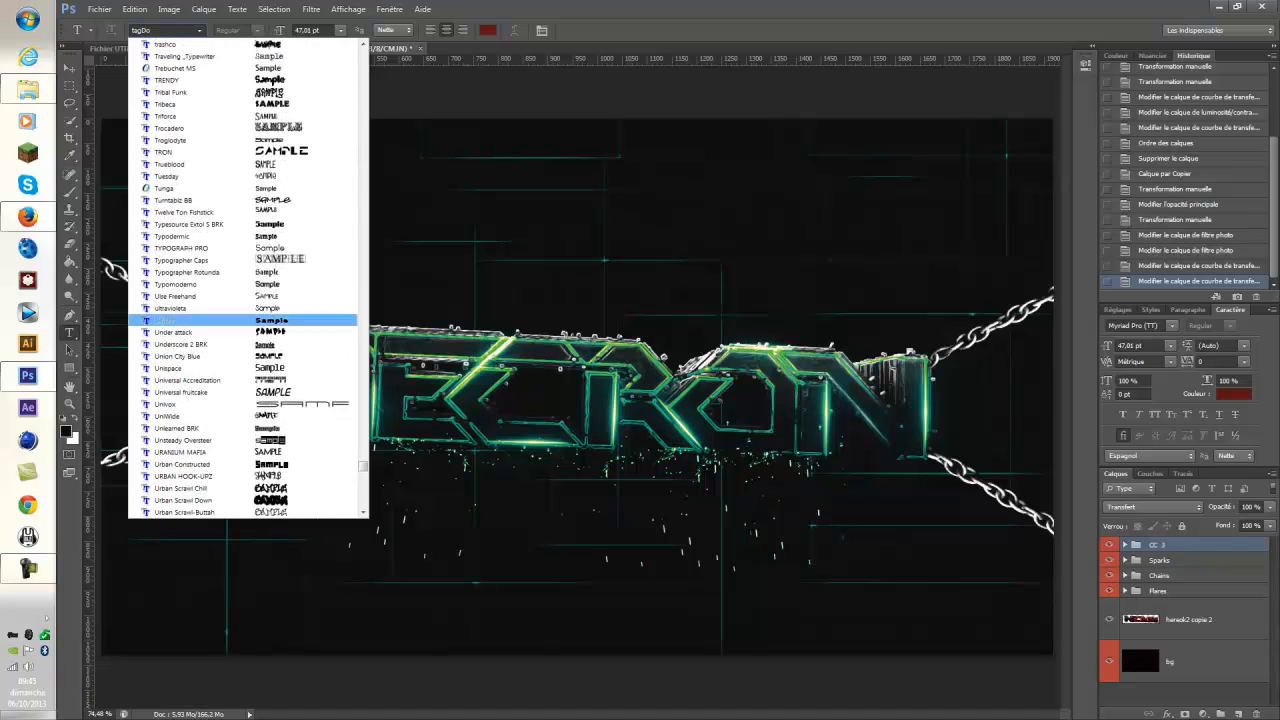
{"action": "key", "text": "Up"}
{"action": "key", "text": "Up"}
{"action": "key", "text": "Up"}
{"action": "key", "text": "Up"}
{"action": "key", "text": "Up"}
{"action": "key", "text": "Up"}
{"action": "key", "text": "Up"}
{"action": "key", "text": "Up"}
{"action": "key", "text": "Up"}
{"action": "key", "text": "Up"}
{"action": "key", "text": "Up"}
{"action": "key", "text": "Up"}
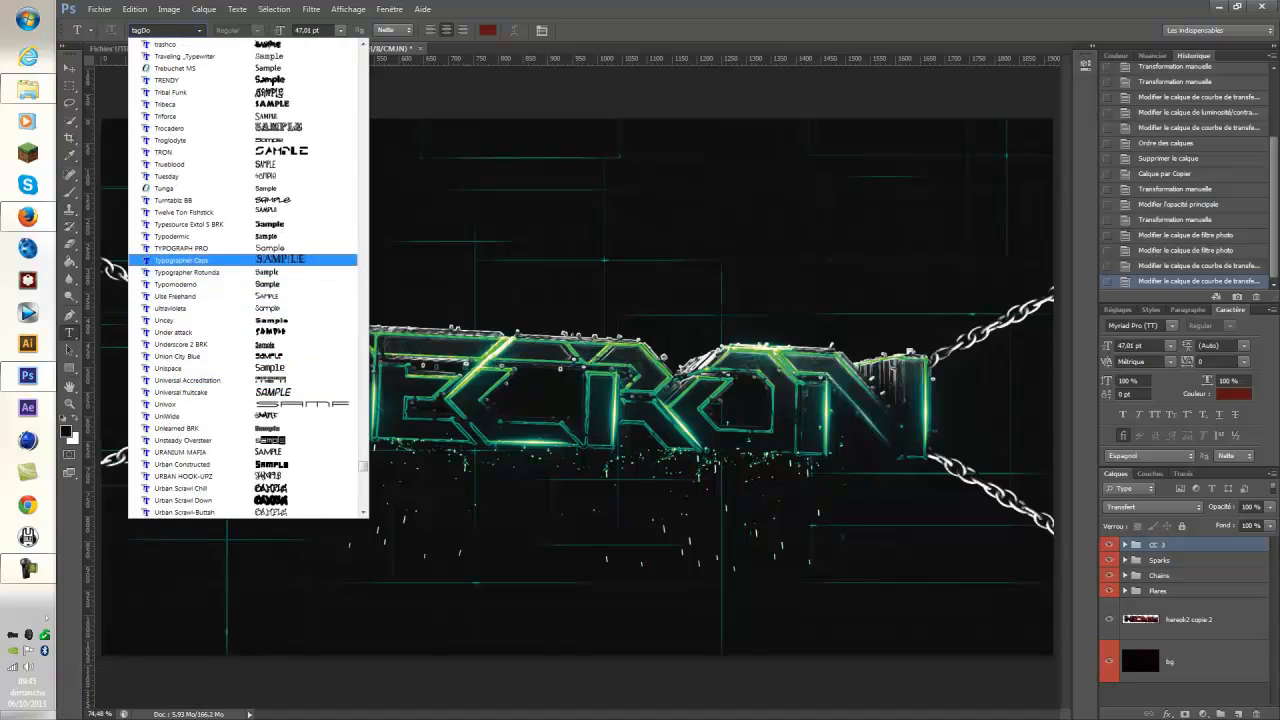
{"action": "key", "text": "Return"}
{"action": "left_click", "coordinate": [257, 30]}
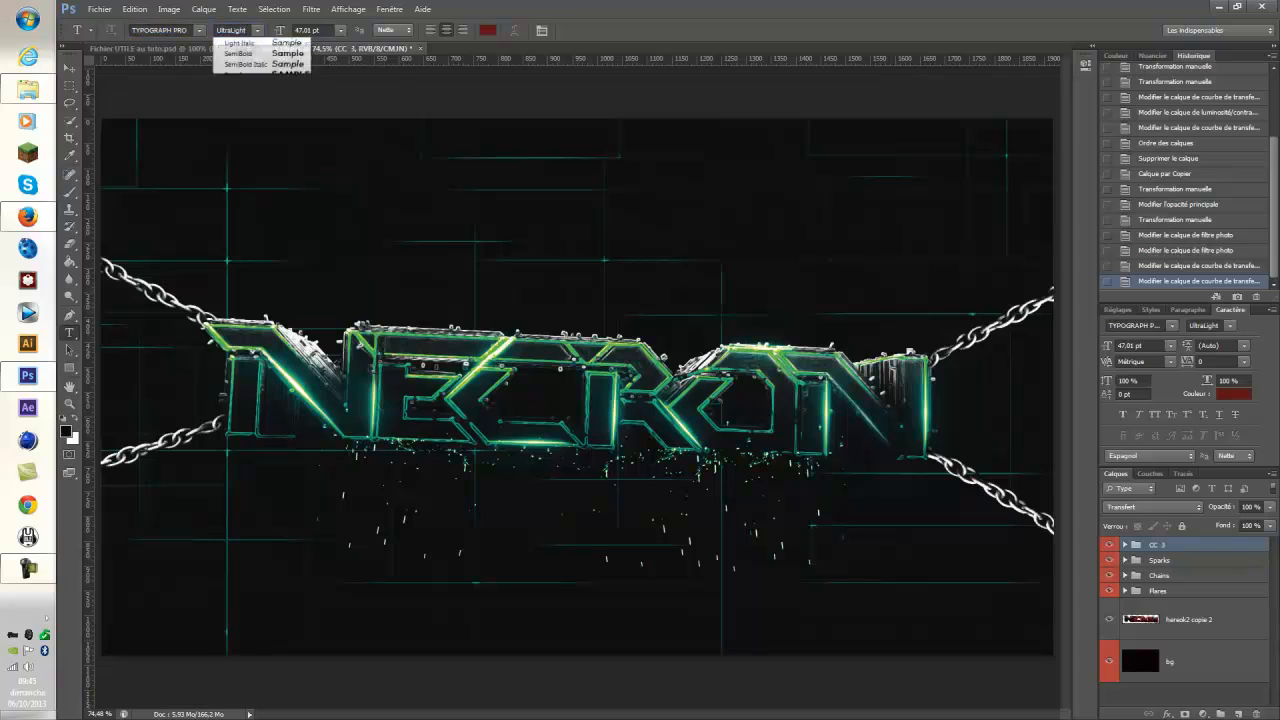
{"action": "key", "text": "Return"}
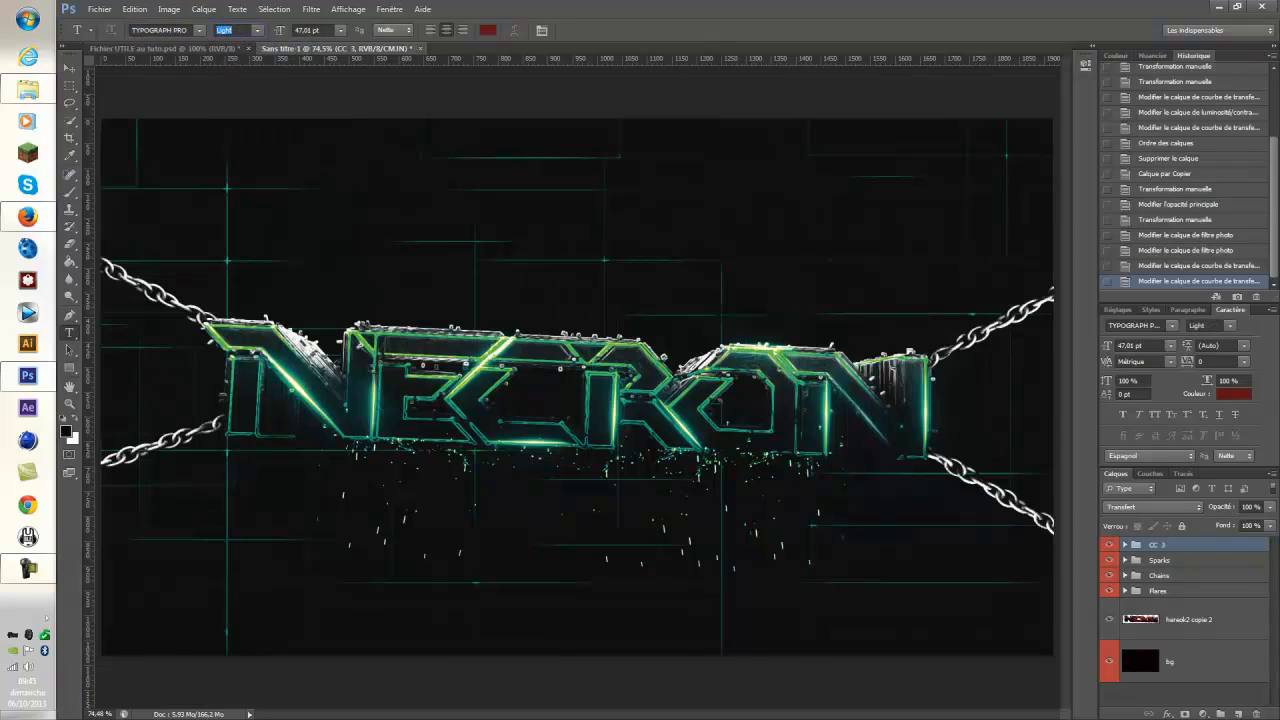
{"action": "left_click", "coordinate": [465, 548]}
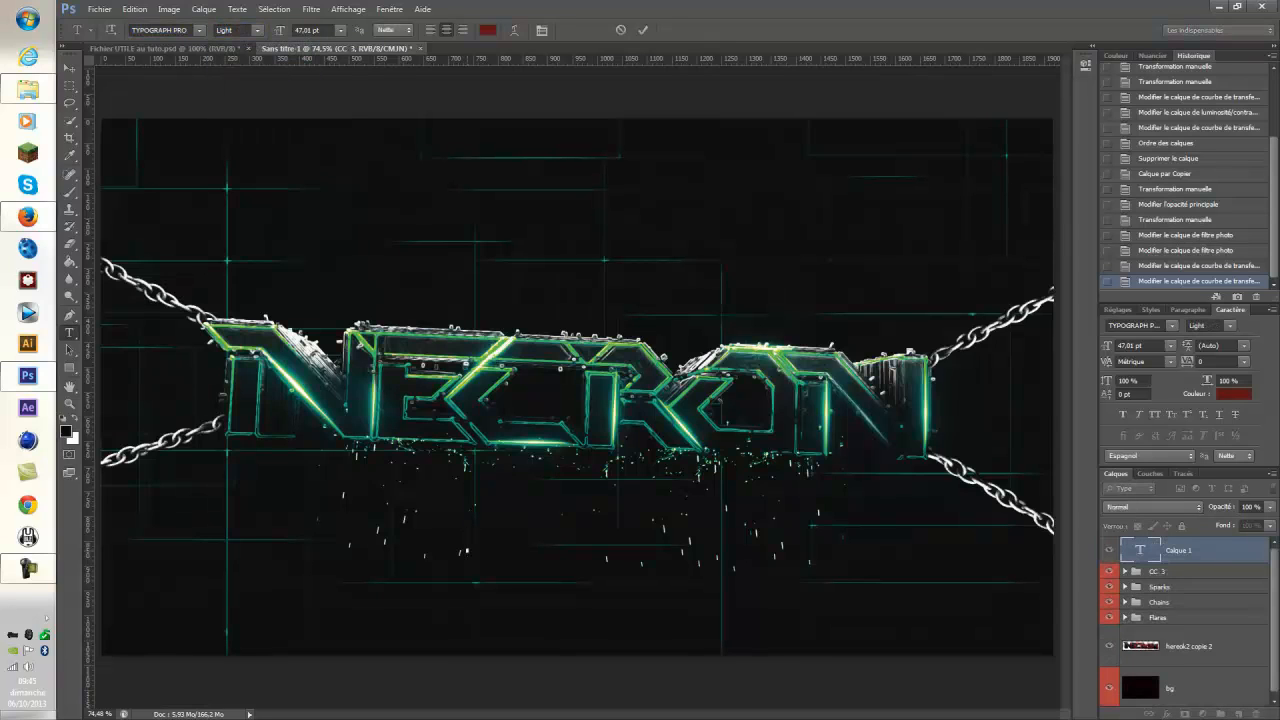
{"action": "type", "text": "www.youtbe"}
{"action": "key", "text": "BackSpace"}
{"action": "key", "text": "BackSpace"}
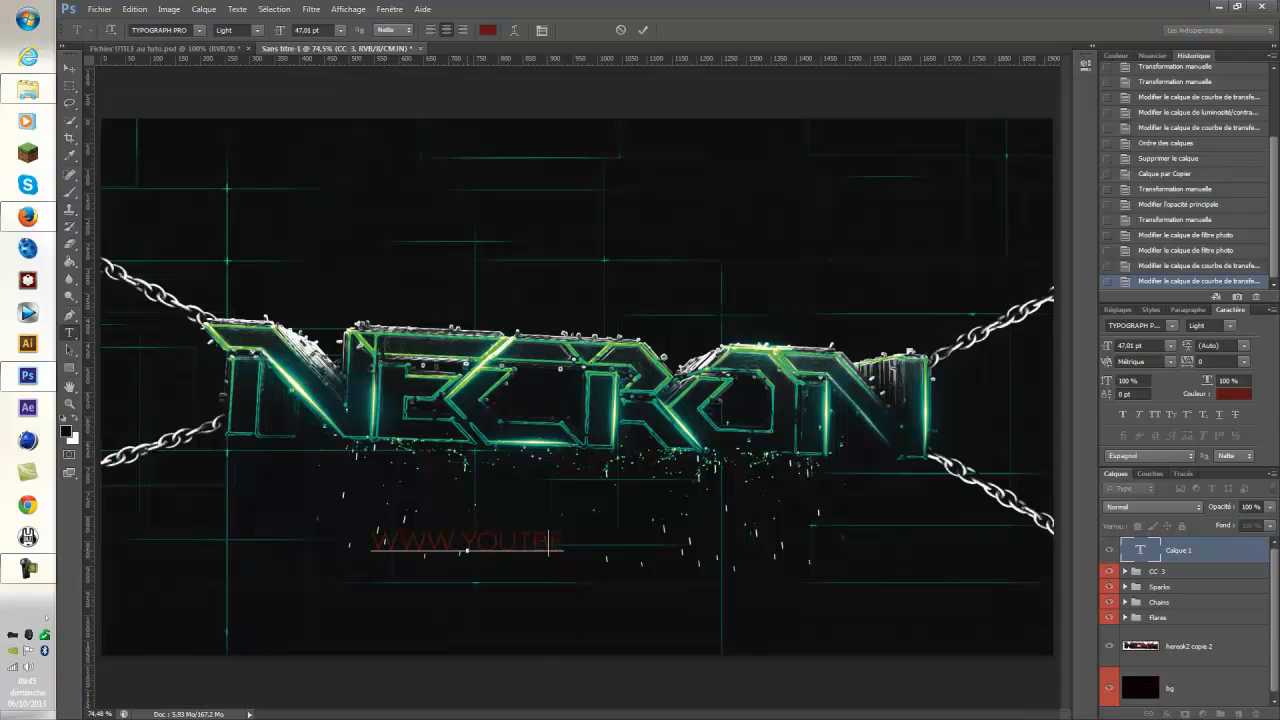
{"action": "type", "text": "ube.com/necron"}
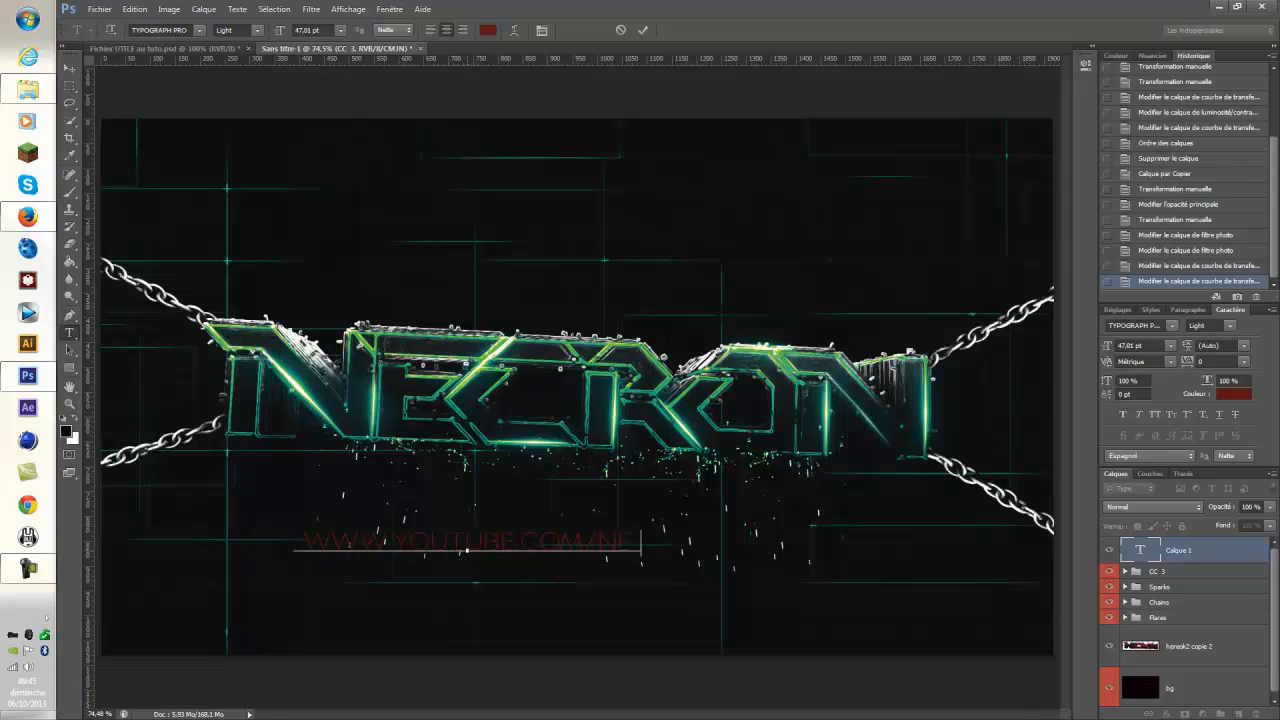
{"action": "type", "text": "hd"}
Colour the whole YouTube address white and shift it slightly towards the middle of the artwork.
{"action": "key", "text": "ctrl+a"}
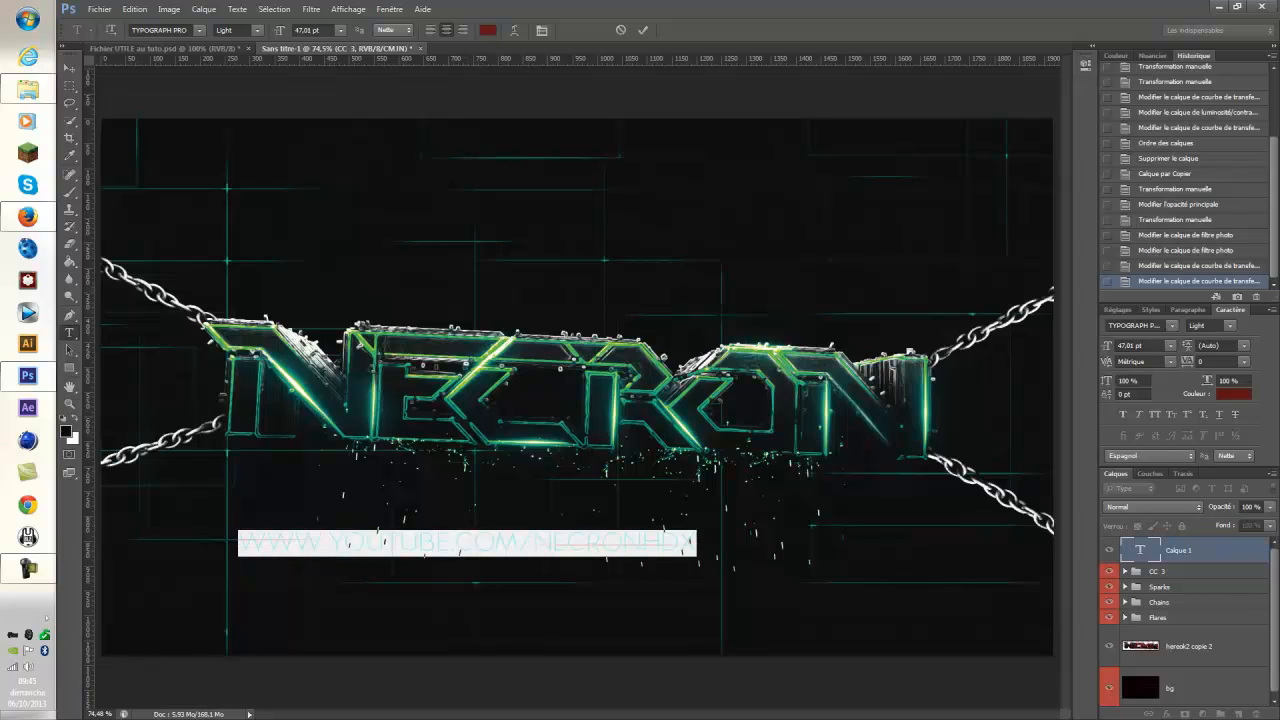
{"action": "left_click", "coordinate": [75, 418]}
{"action": "left_click_drag", "start_coordinate": [467, 590], "coordinate": [506, 585]}
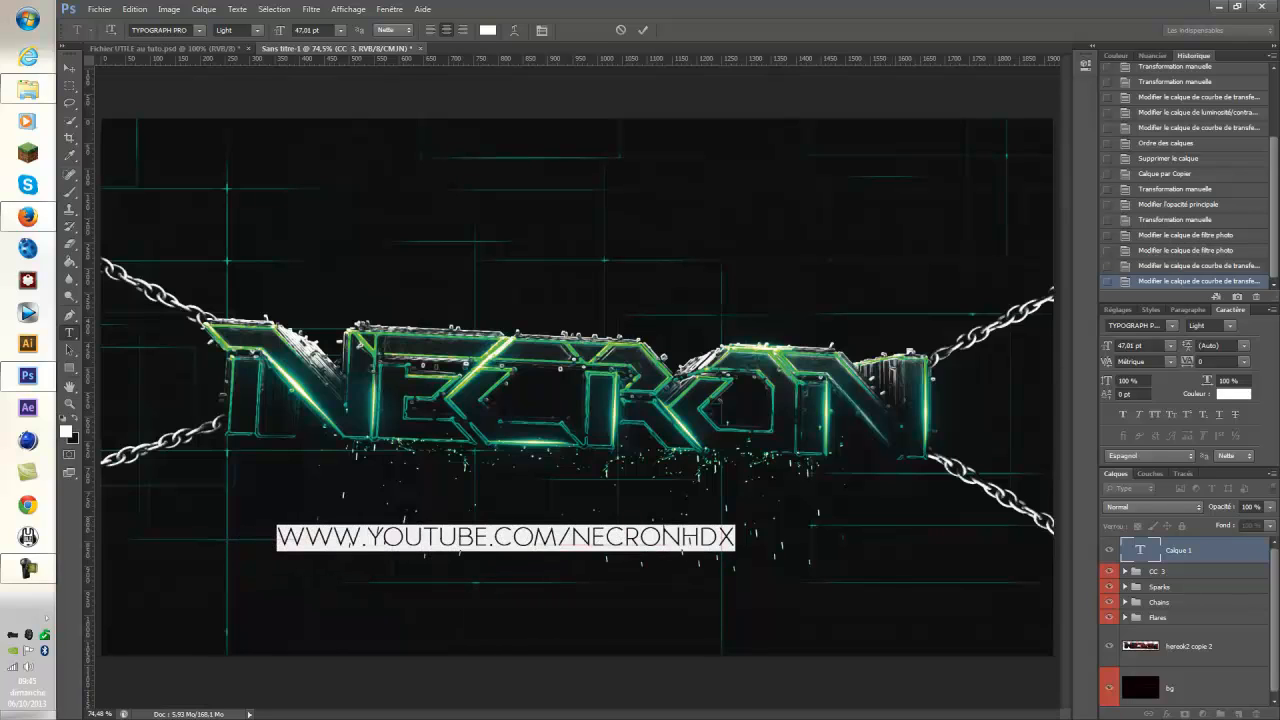
{"action": "key", "text": "ctrl+Return"}
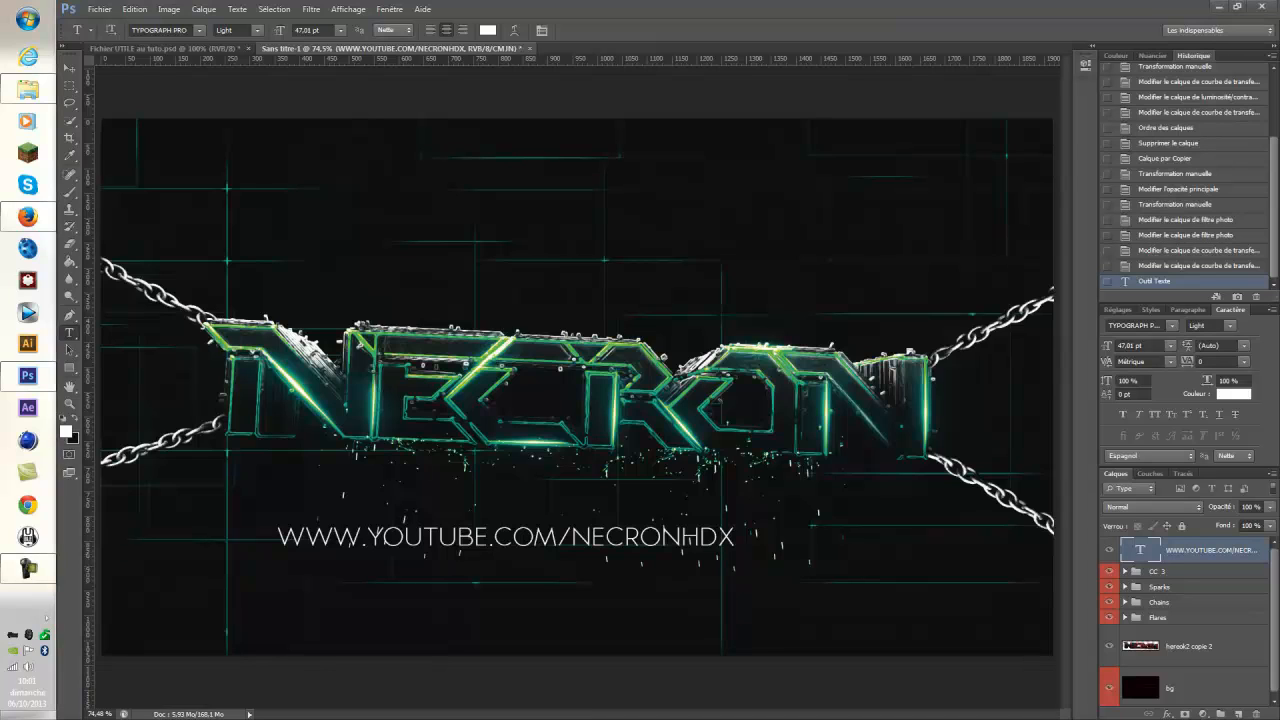
Transform the YouTube address: tilt it slightly clockwise, shrink it to about 26 pt and place it centrally just under the logo.
{"action": "key", "text": "ctrl+t"}
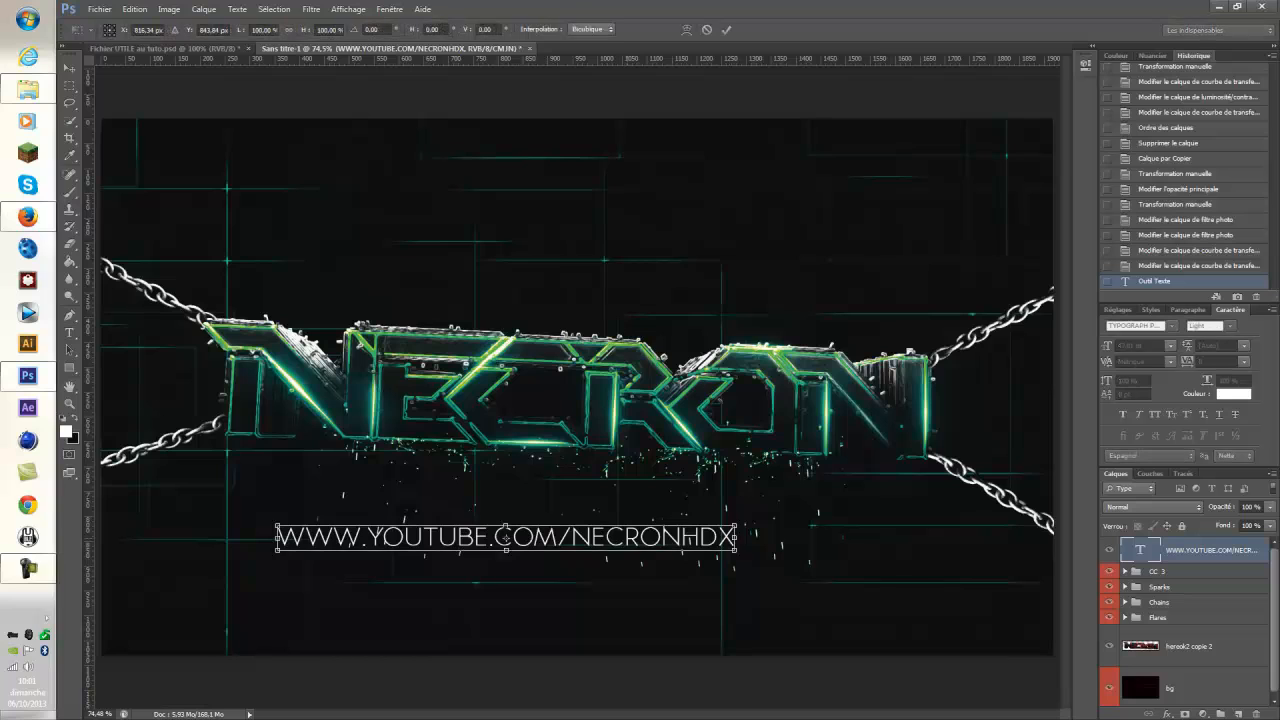
{"action": "left_click_drag", "start_coordinate": [804, 512], "coordinate": [805, 524]}
{"action": "left_click_drag", "start_coordinate": [657, 549], "coordinate": [712, 507]}
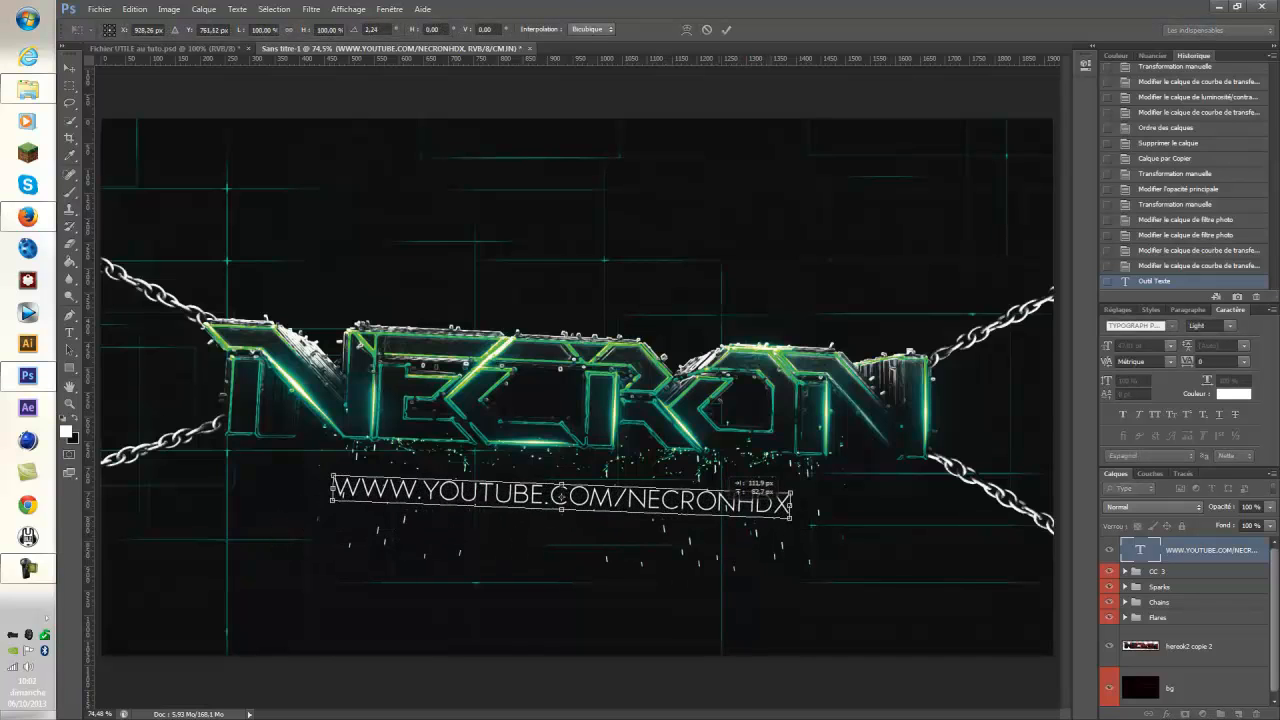
{"action": "left_click_drag", "start_coordinate": [824, 526], "coordinate": [824, 523]}
{"action": "left_click_drag", "start_coordinate": [562, 495], "coordinate": [581, 489]}
{"action": "left_click_drag", "start_coordinate": [812, 490], "coordinate": [689, 487]}
{"action": "key", "text": "Return"}
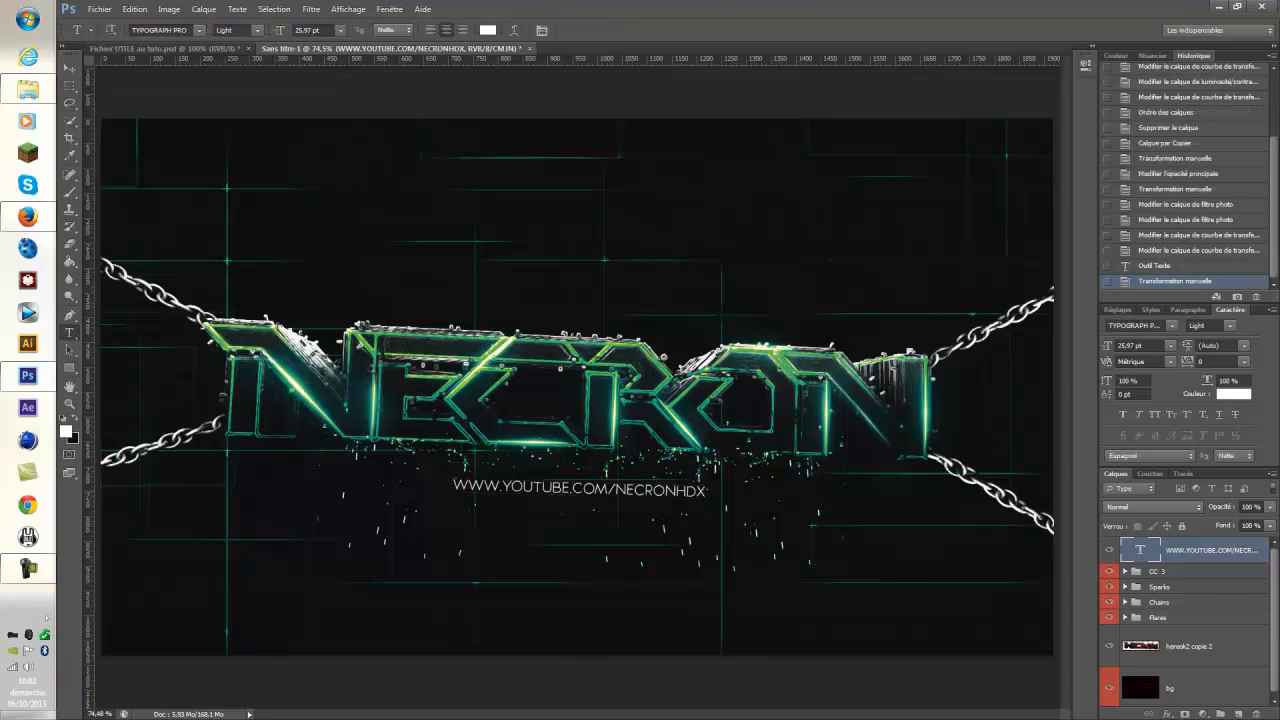
Duplicate the Flares 1 copie 8 layer in the Flares group and move the copy down towards the YouTube address.
{"action": "left_click", "coordinate": [1125, 618]}
{"action": "scroll", "coordinate": [1185, 623], "scroll_direction": "down", "scroll_amount": 6}
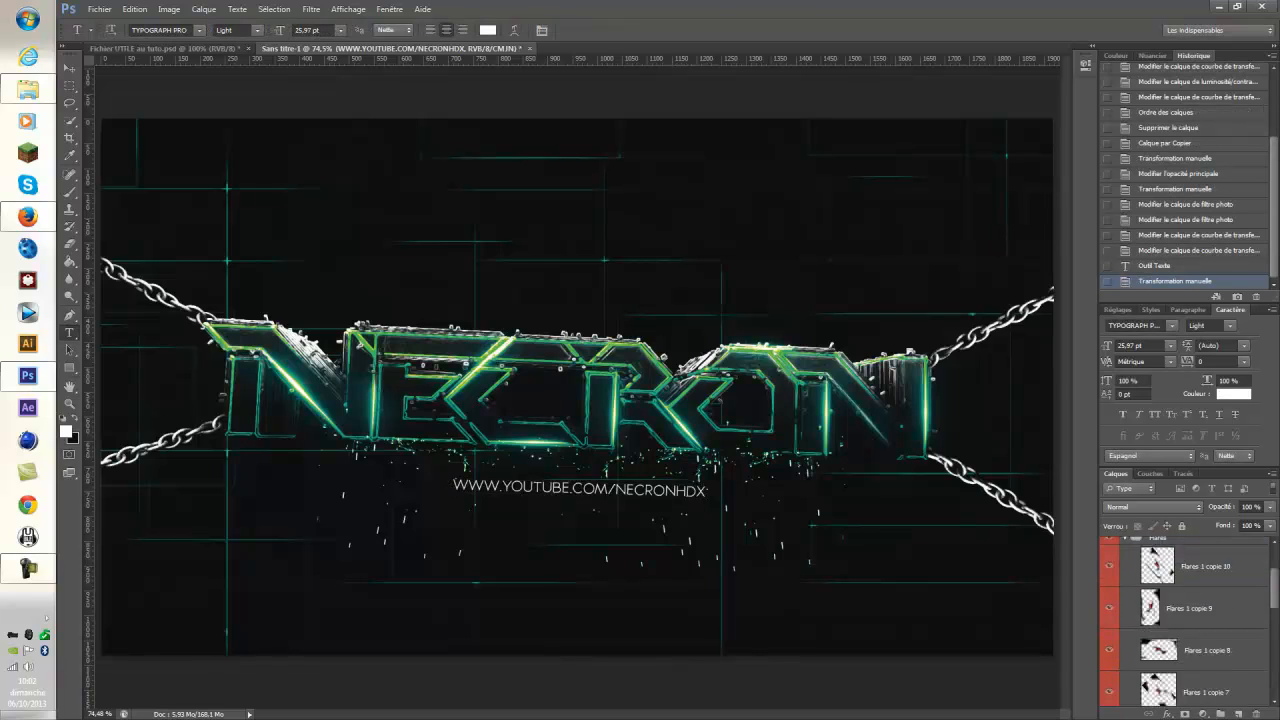
{"action": "scroll", "coordinate": [1185, 623], "scroll_direction": "up", "scroll_amount": 3}
{"action": "left_click", "coordinate": [1207, 623]}
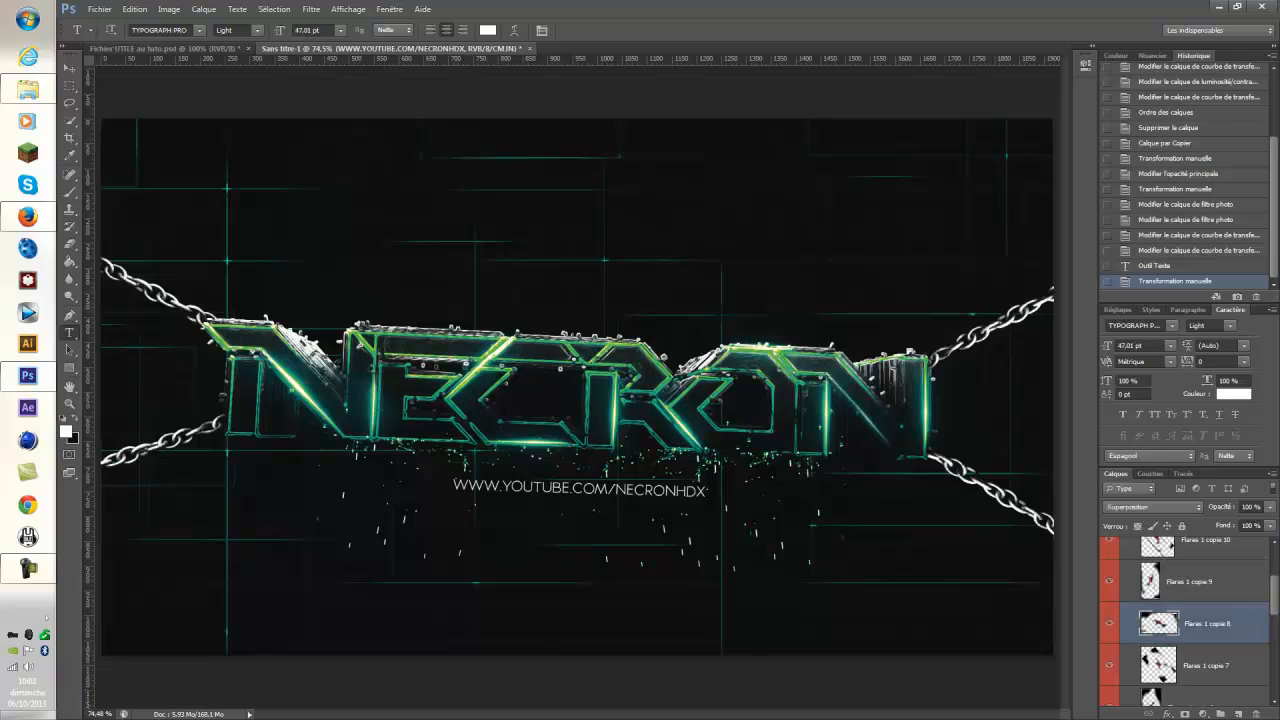
{"action": "key", "text": "ctrl+j"}
{"action": "key", "text": "ctrl+t"}
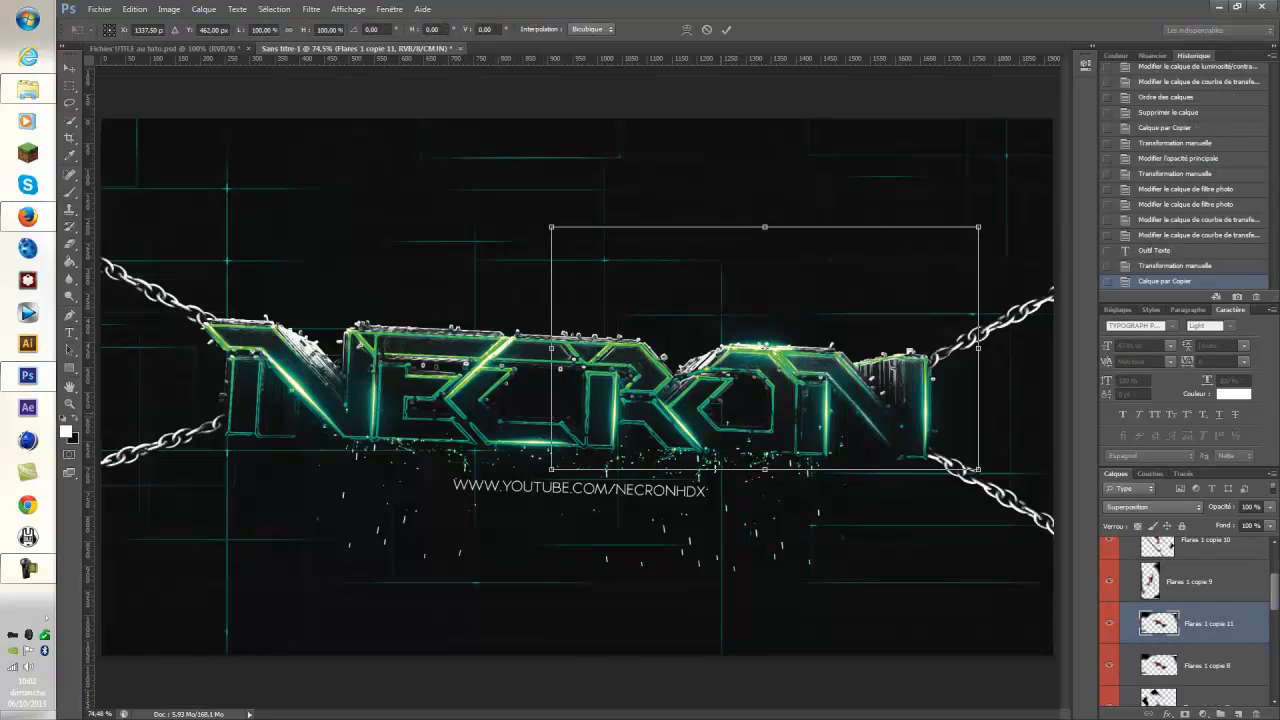
{"action": "left_click_drag", "start_coordinate": [698, 415], "coordinate": [529, 546]}
Stretch the copied flare to about 253 % width, centre it under the YouTube address, rotate it 0.5°, and collapse the Flares group.
{"action": "left_click_drag", "start_coordinate": [801, 492], "coordinate": [1278, 508]}
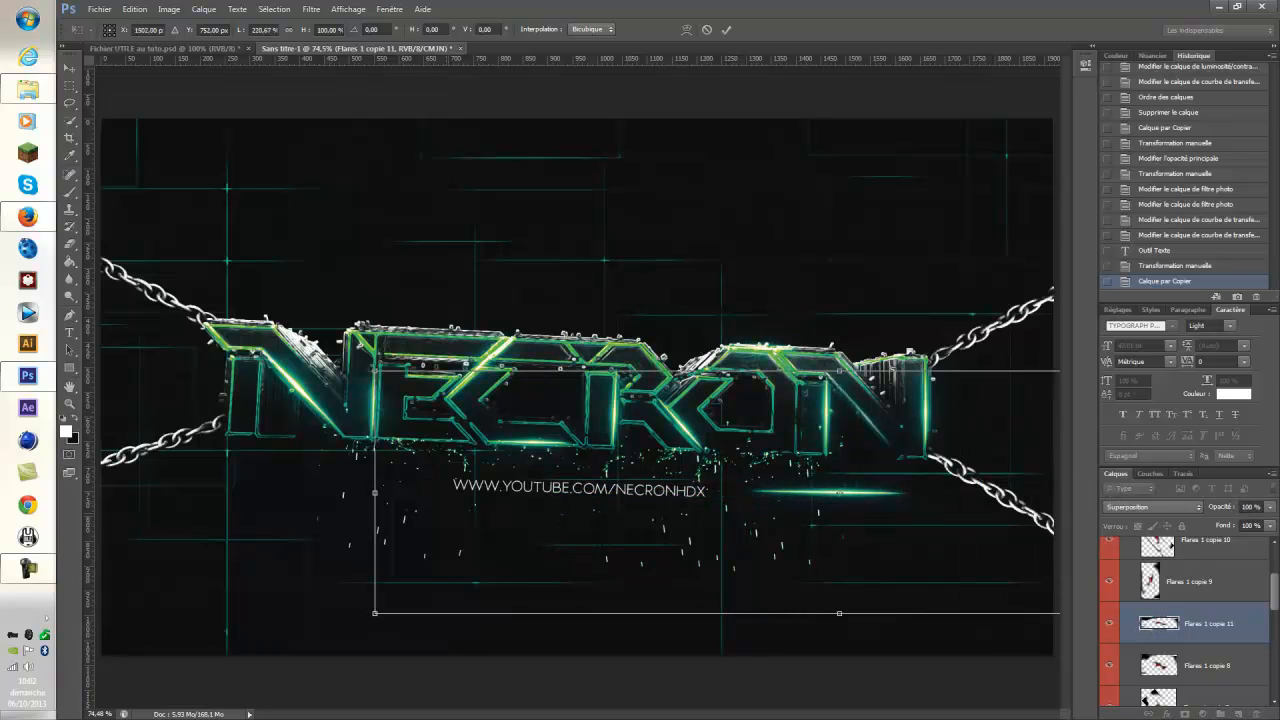
{"action": "left_click_drag", "start_coordinate": [375, 492], "coordinate": [232, 492]}
{"action": "left_click_drag", "start_coordinate": [697, 571], "coordinate": [514, 576]}
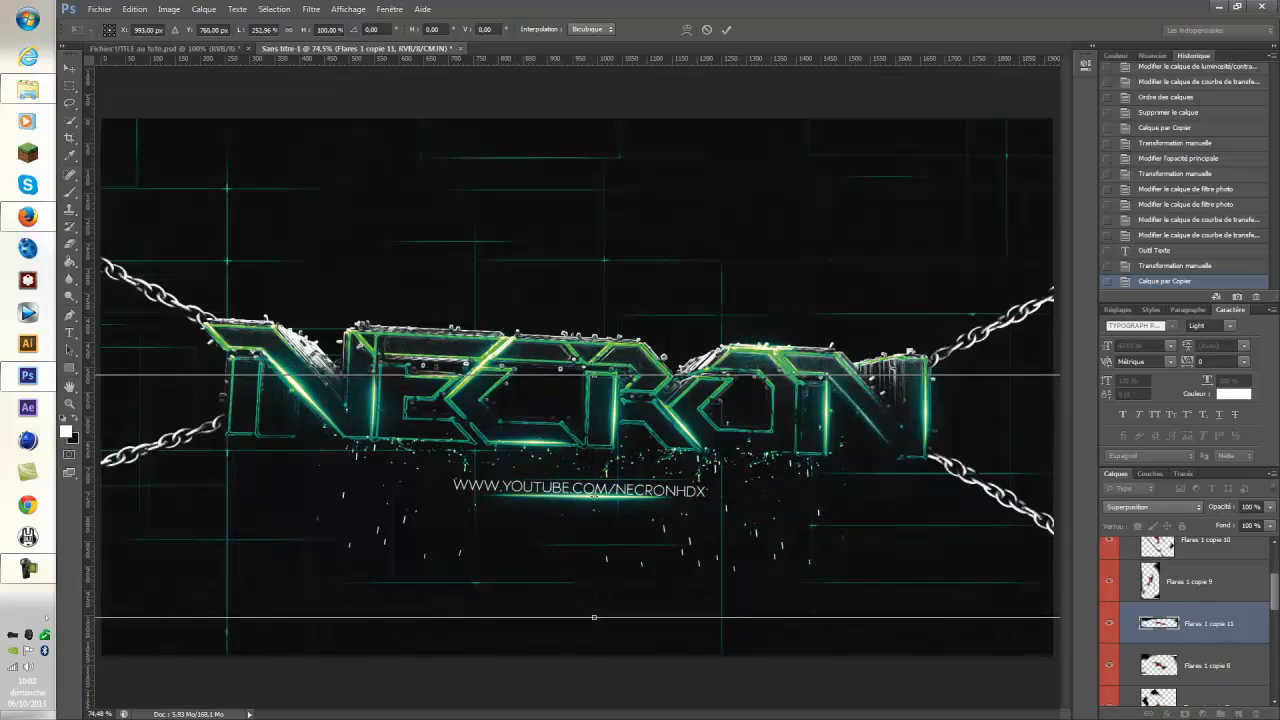
{"action": "left_click_drag", "start_coordinate": [530, 648], "coordinate": [549, 635]}
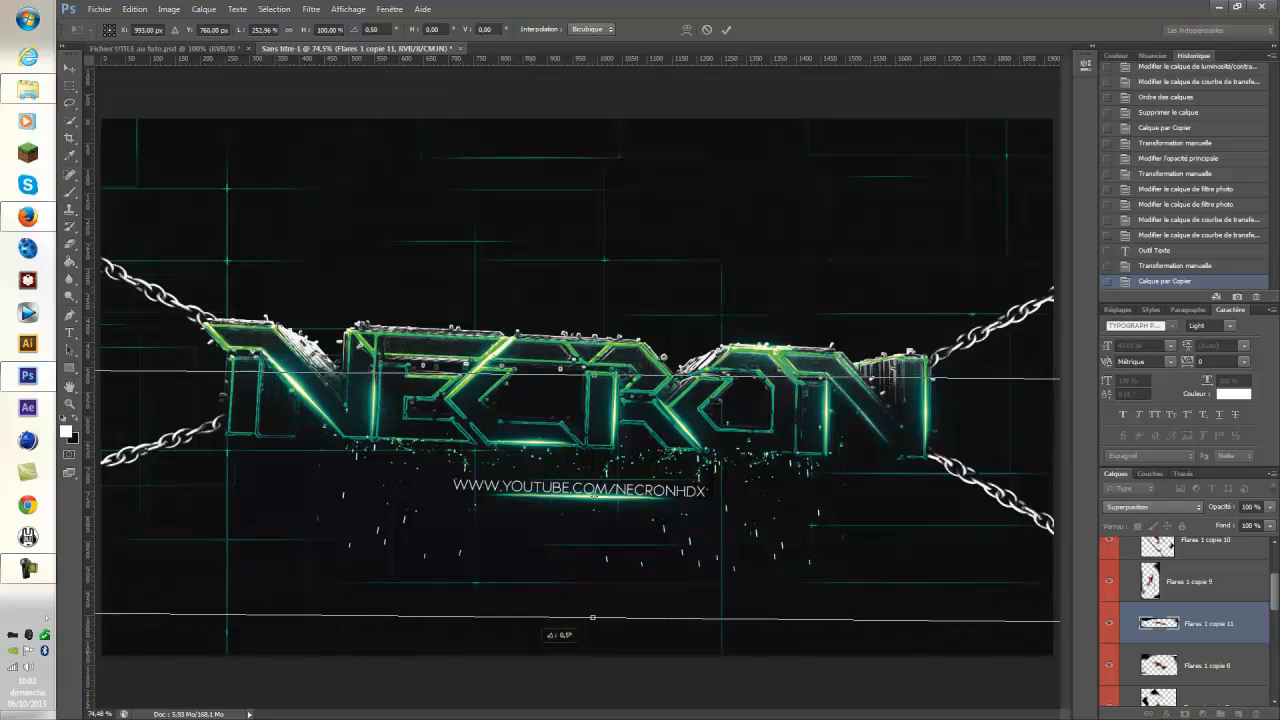
{"action": "key", "text": "Return"}
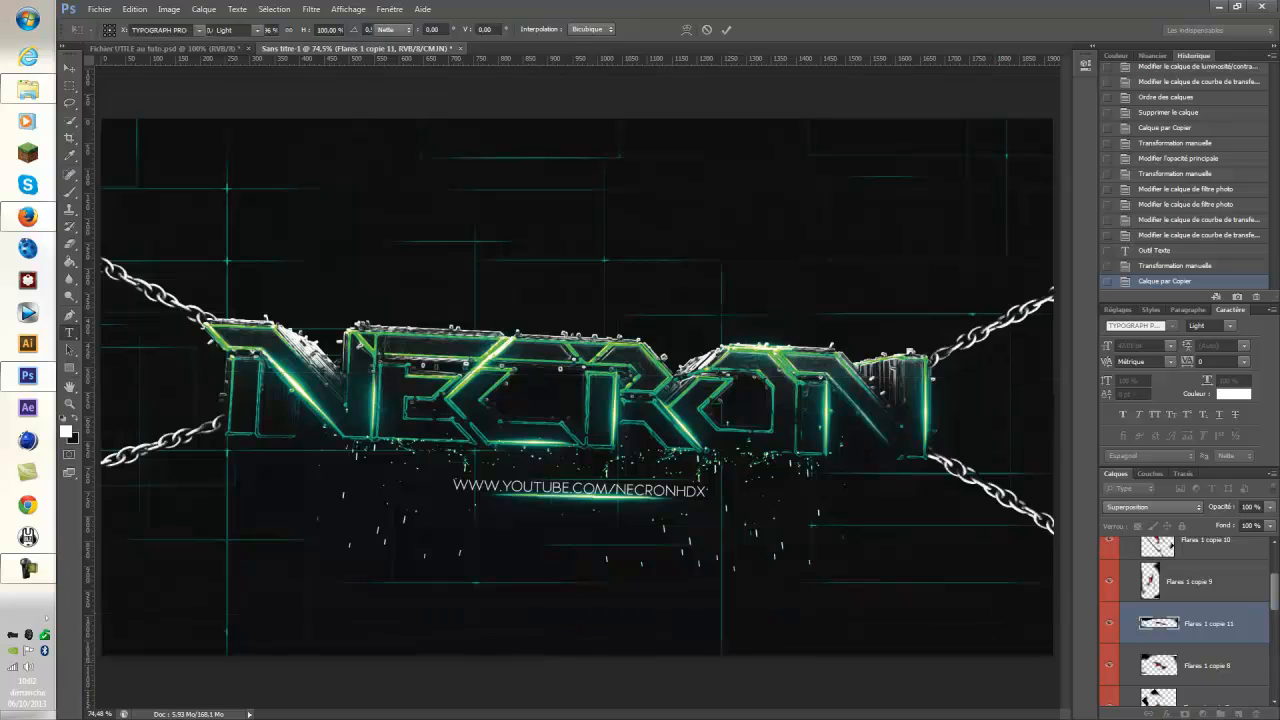
{"action": "scroll", "coordinate": [1185, 622], "scroll_direction": "up", "scroll_amount": 3}
{"action": "left_click", "coordinate": [1125, 618]}
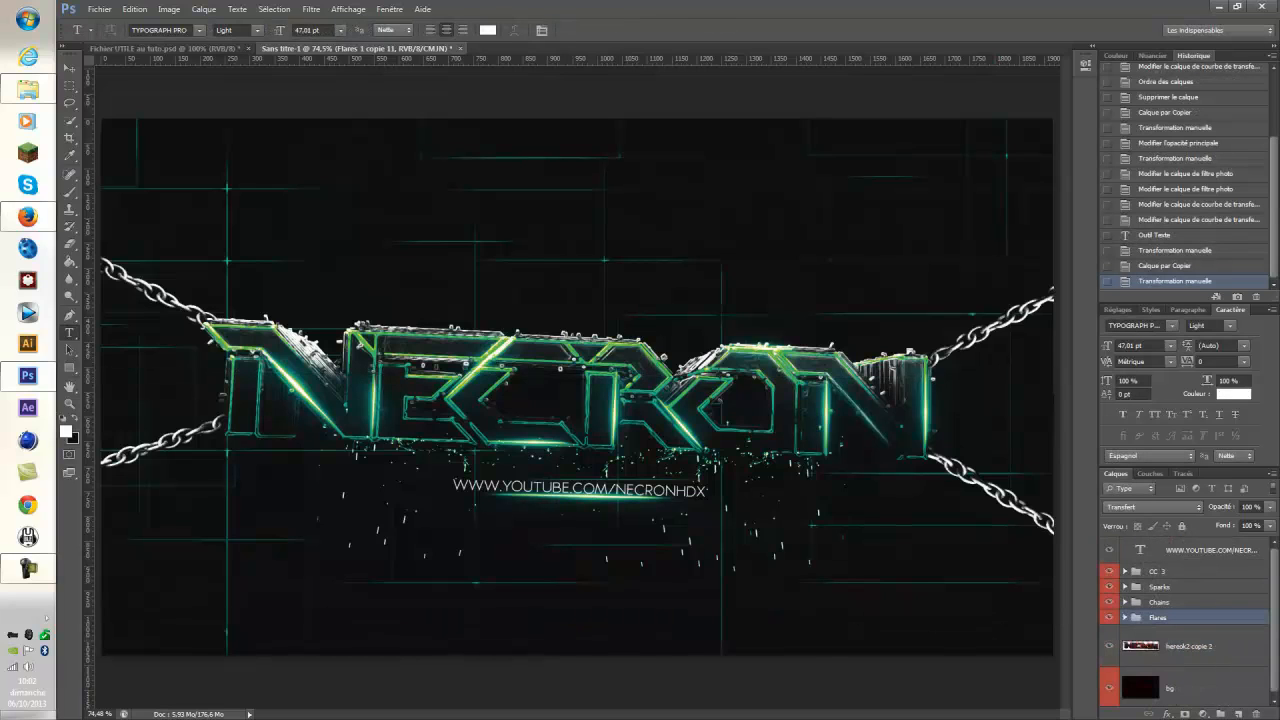
Open the layer style presets for the YouTube address text layer, keeping the logo's first letters and the address in view.
{"action": "double_click", "coordinate": [1212, 550]}
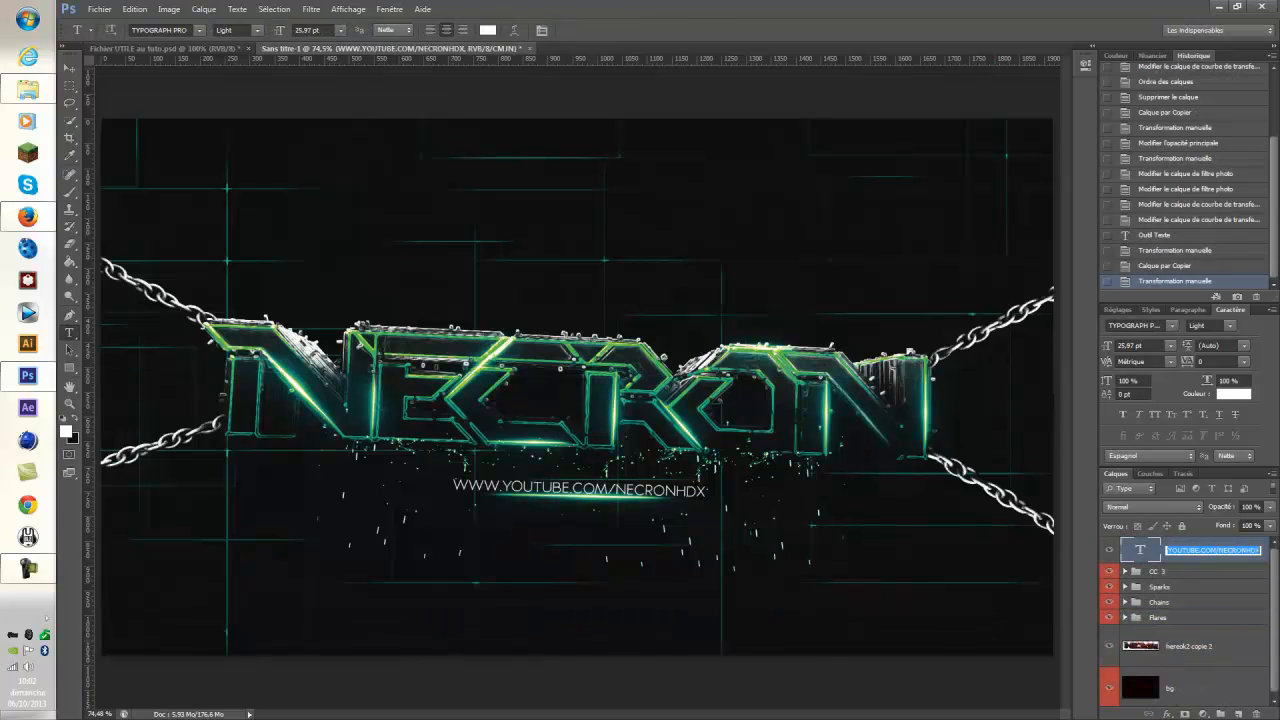
{"action": "key", "text": "Return"}
{"action": "double_click", "coordinate": [1220, 557]}
{"action": "left_click_drag", "start_coordinate": [1000, 249], "coordinate": [805, 92]}
{"action": "left_click", "coordinate": [640, 119]}
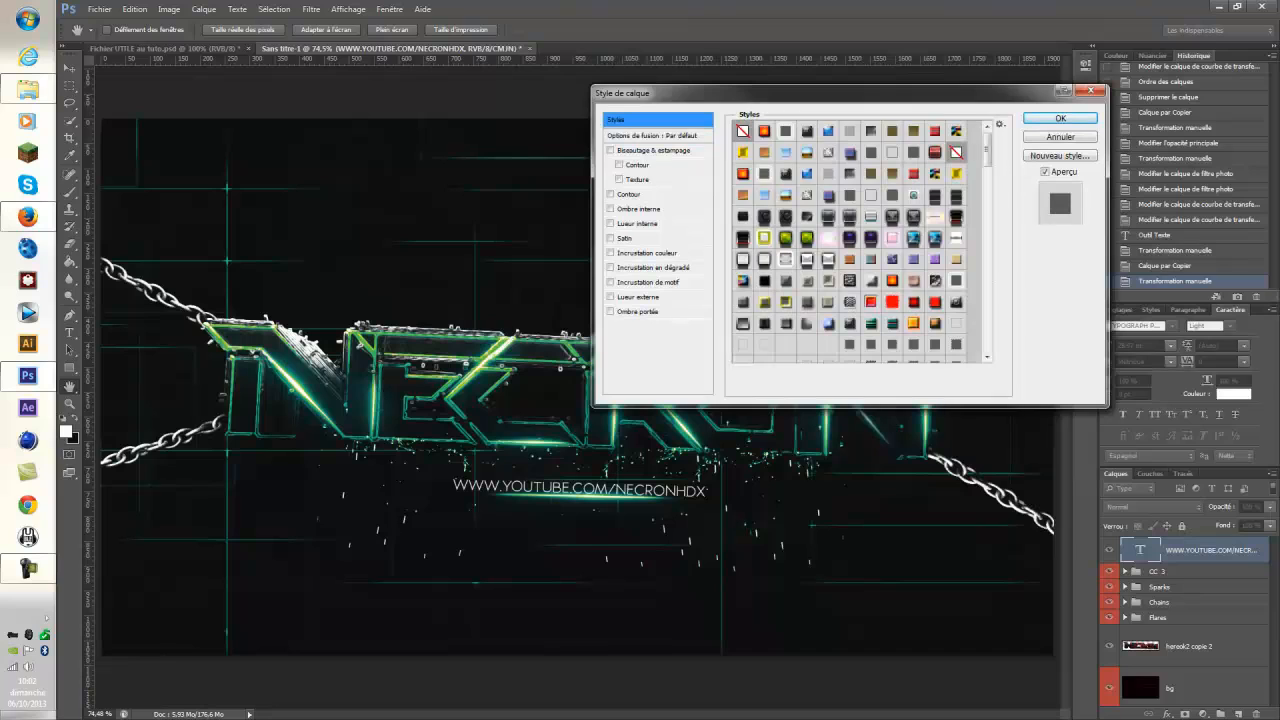
Try two dark glossy style presets and the black one with a red edge on the YouTube address.
{"action": "left_click", "coordinate": [913, 216]}
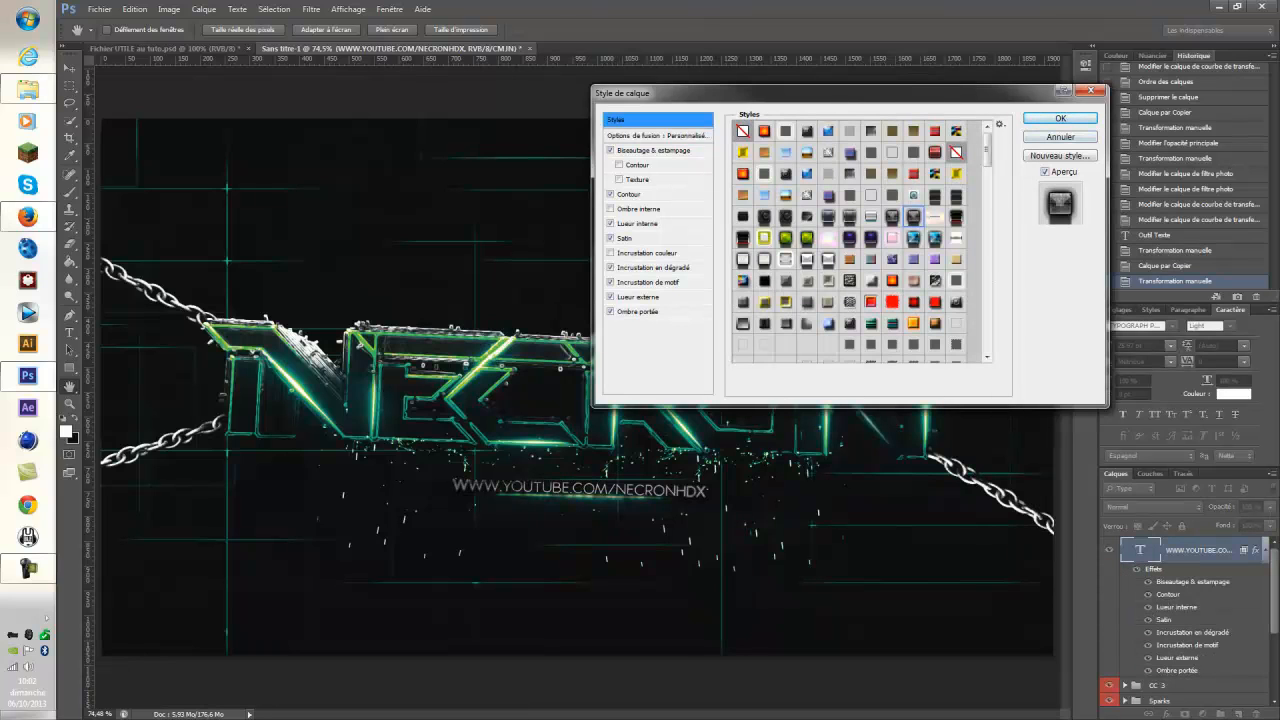
{"action": "left_click", "coordinate": [828, 216]}
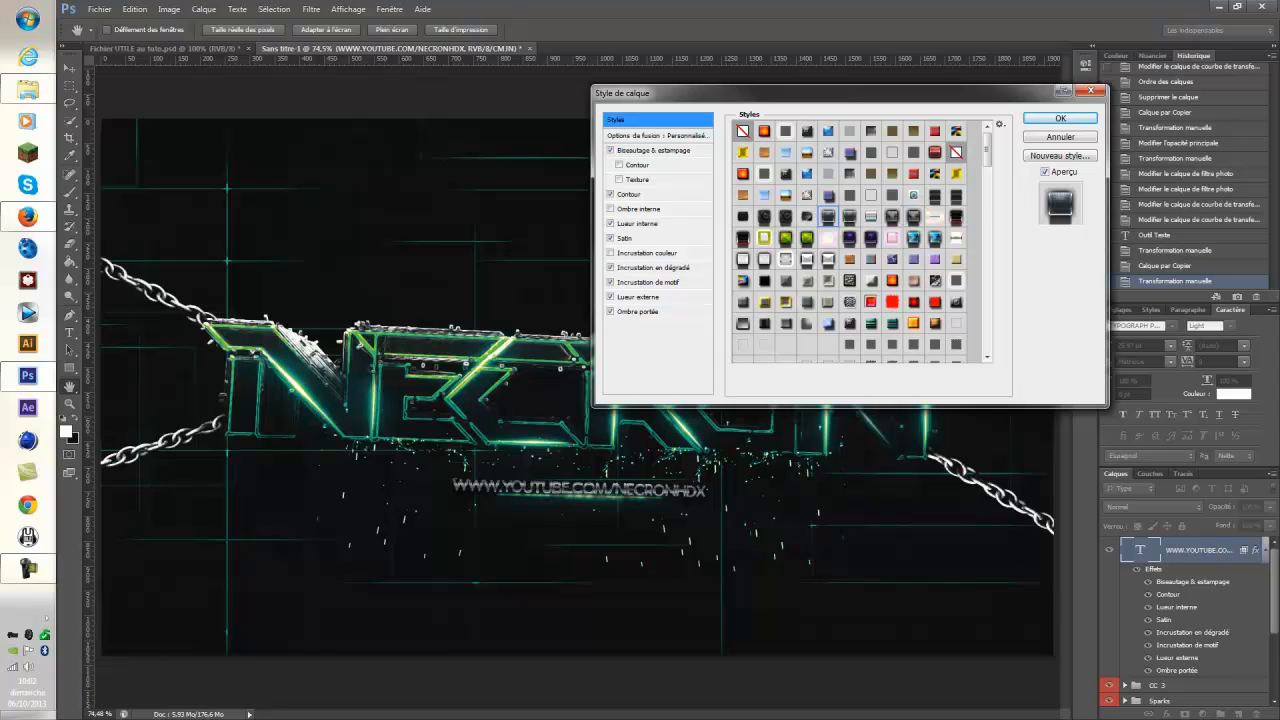
{"action": "left_click", "coordinate": [743, 237]}
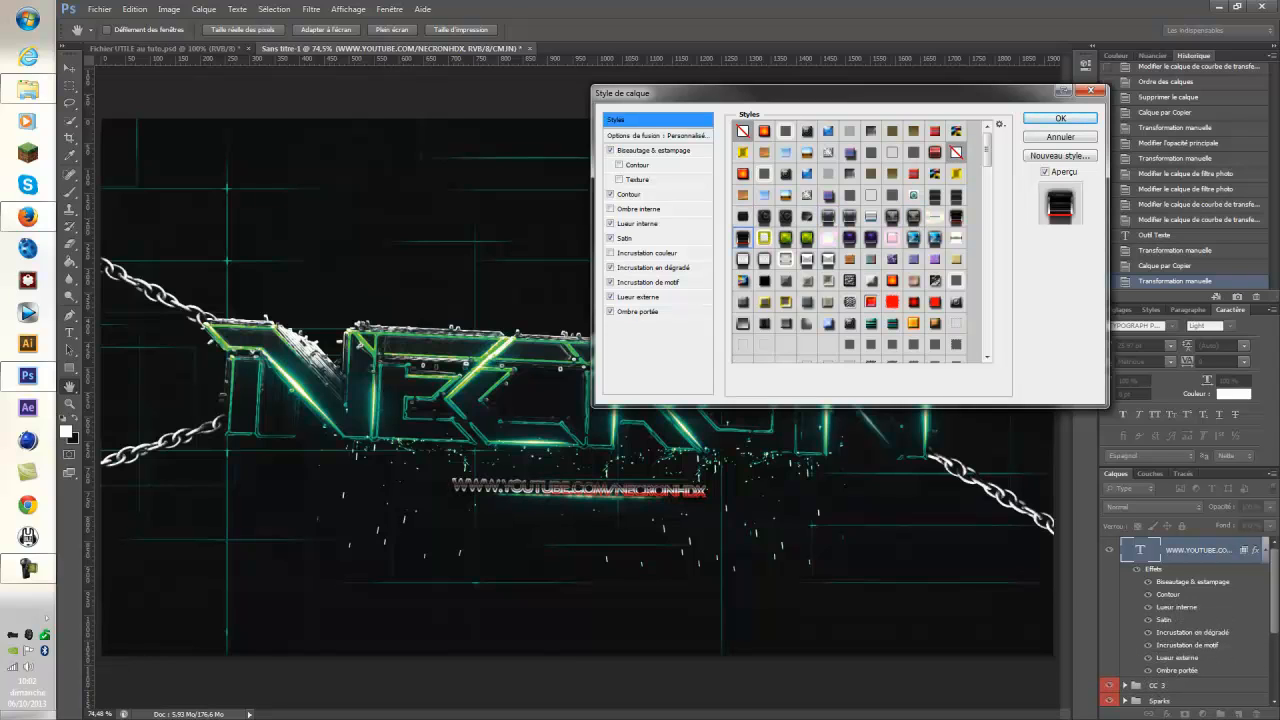
Compare the last three dark style presets in the collection on the YouTube address.
{"action": "scroll", "coordinate": [860, 240], "scroll_direction": "down", "scroll_amount": 5}
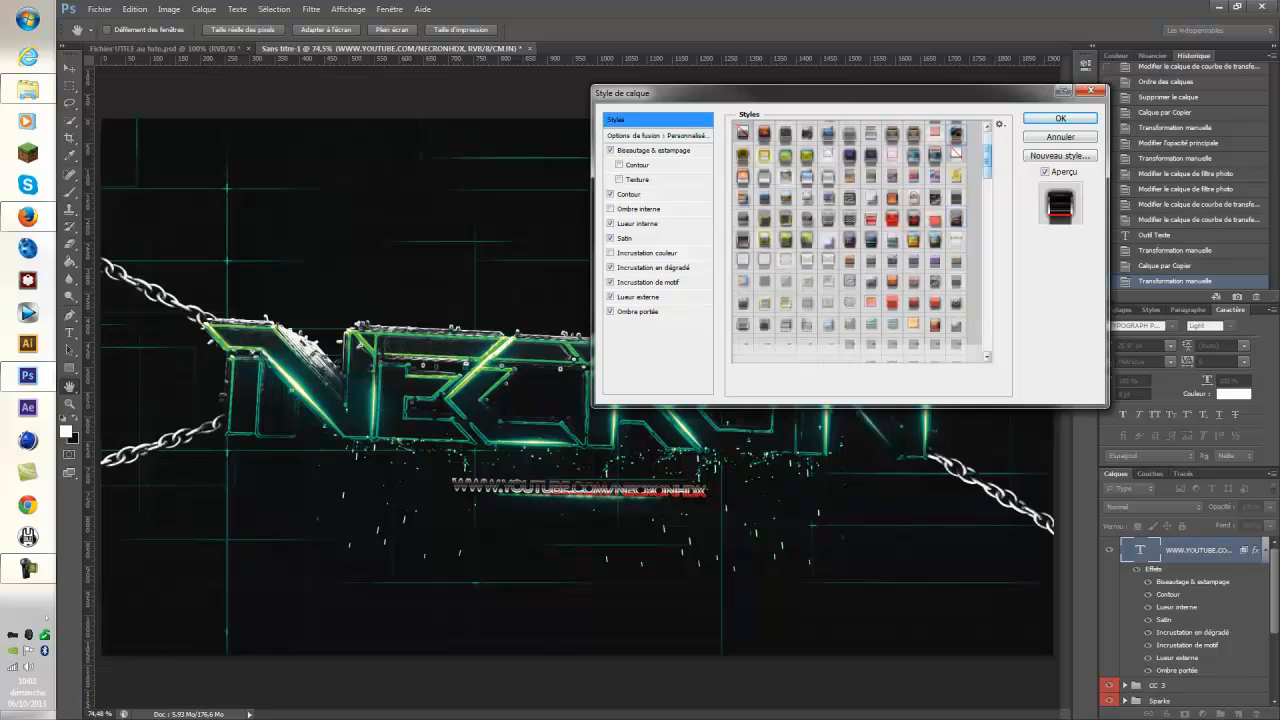
{"action": "scroll", "coordinate": [873, 203], "scroll_direction": "down", "scroll_amount": 5}
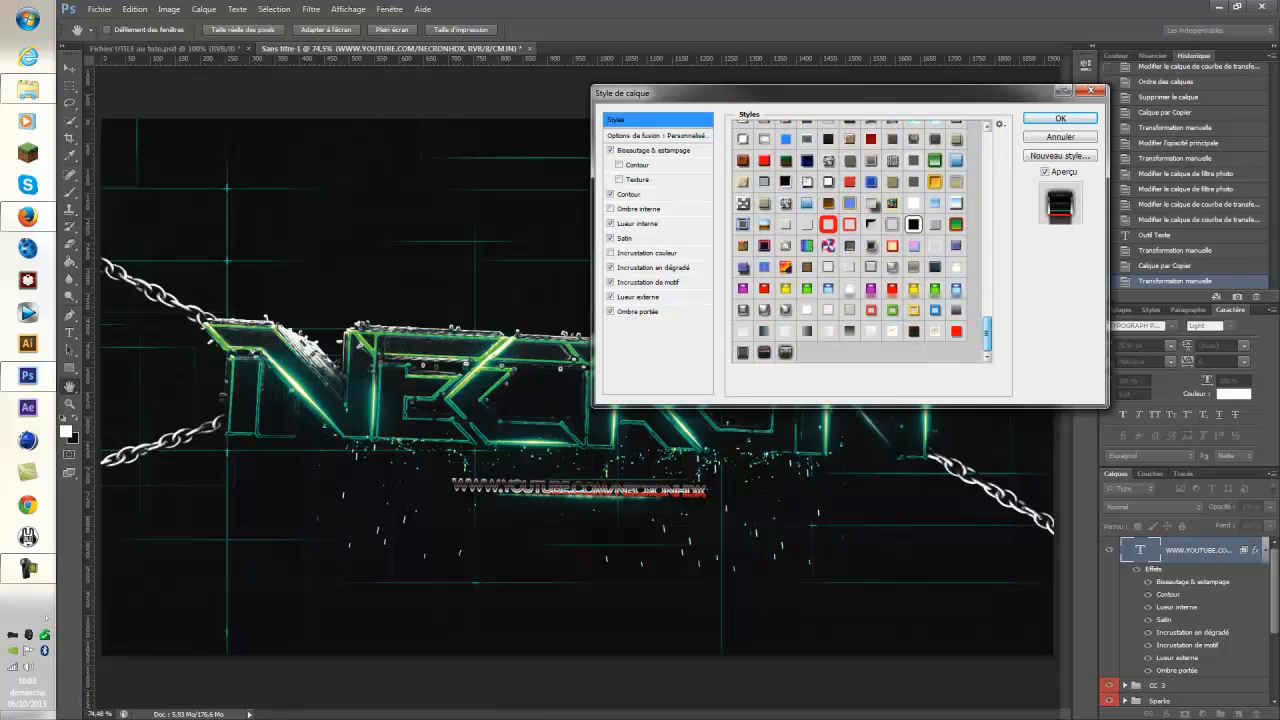
{"action": "left_click", "coordinate": [764, 352]}
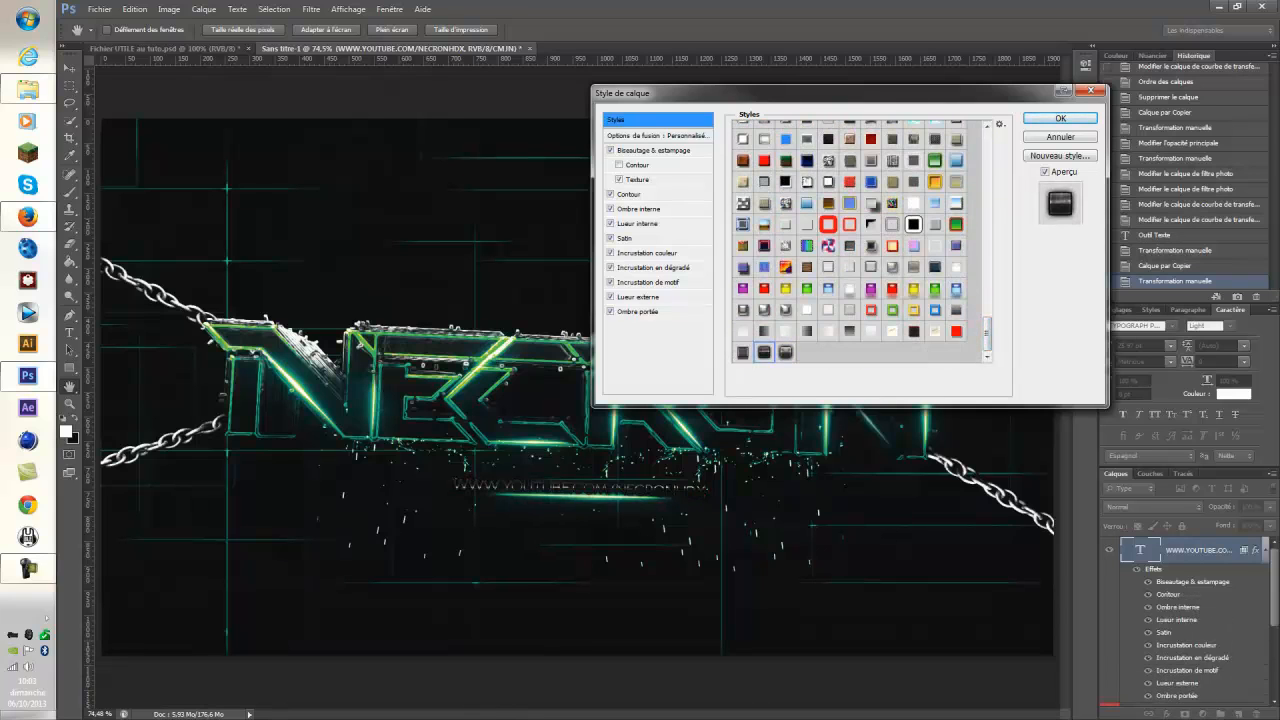
{"action": "left_click", "coordinate": [786, 352]}
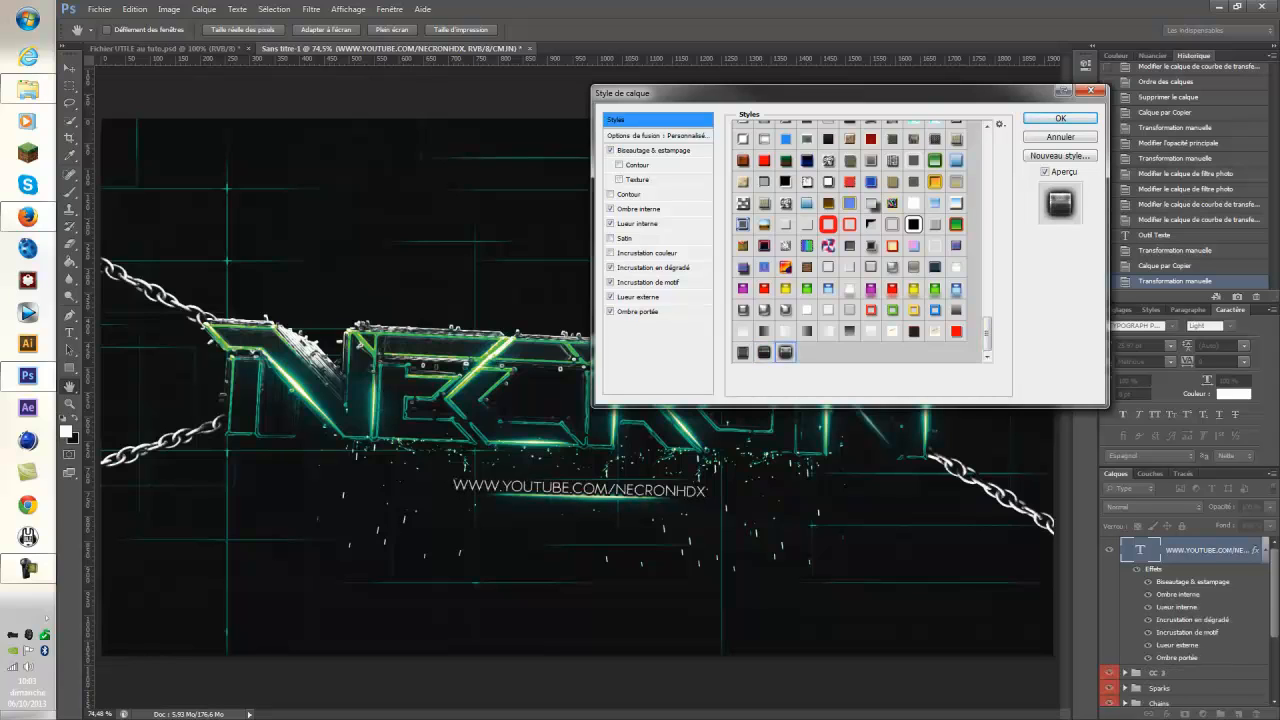
{"action": "left_click", "coordinate": [743, 352]}
{"action": "left_click", "coordinate": [764, 352]}
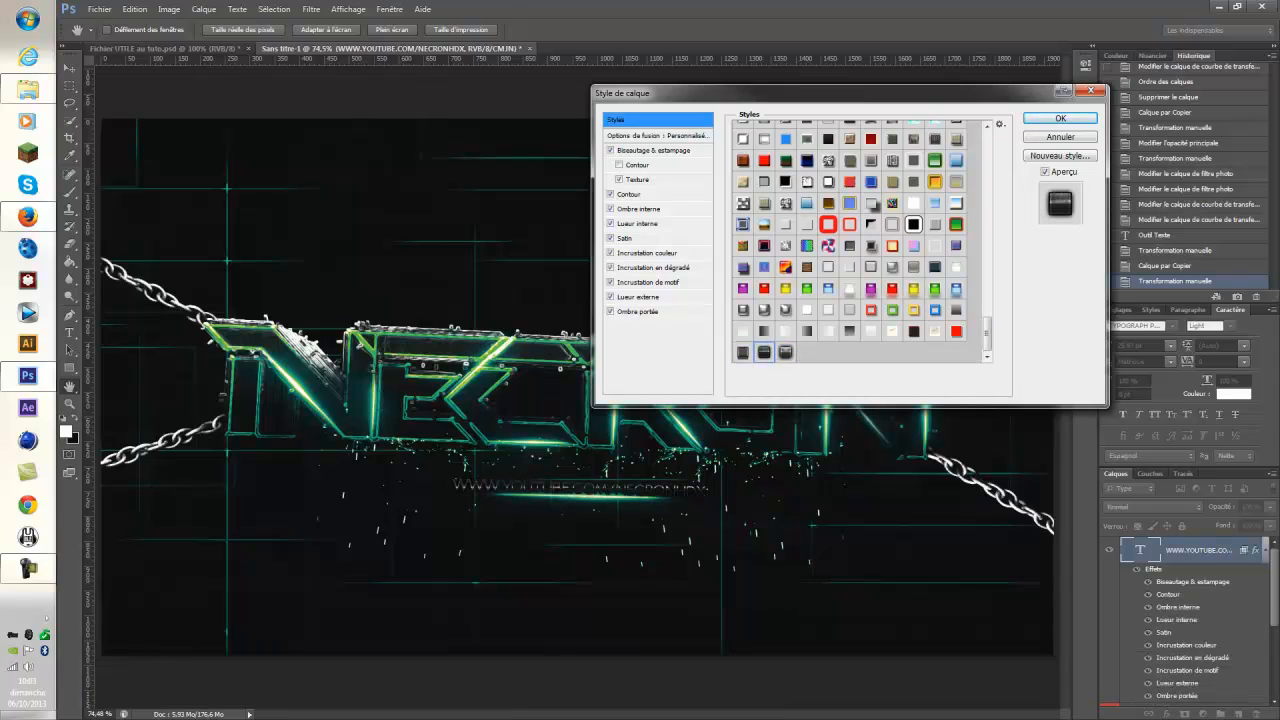
{"action": "left_click", "coordinate": [786, 352]}
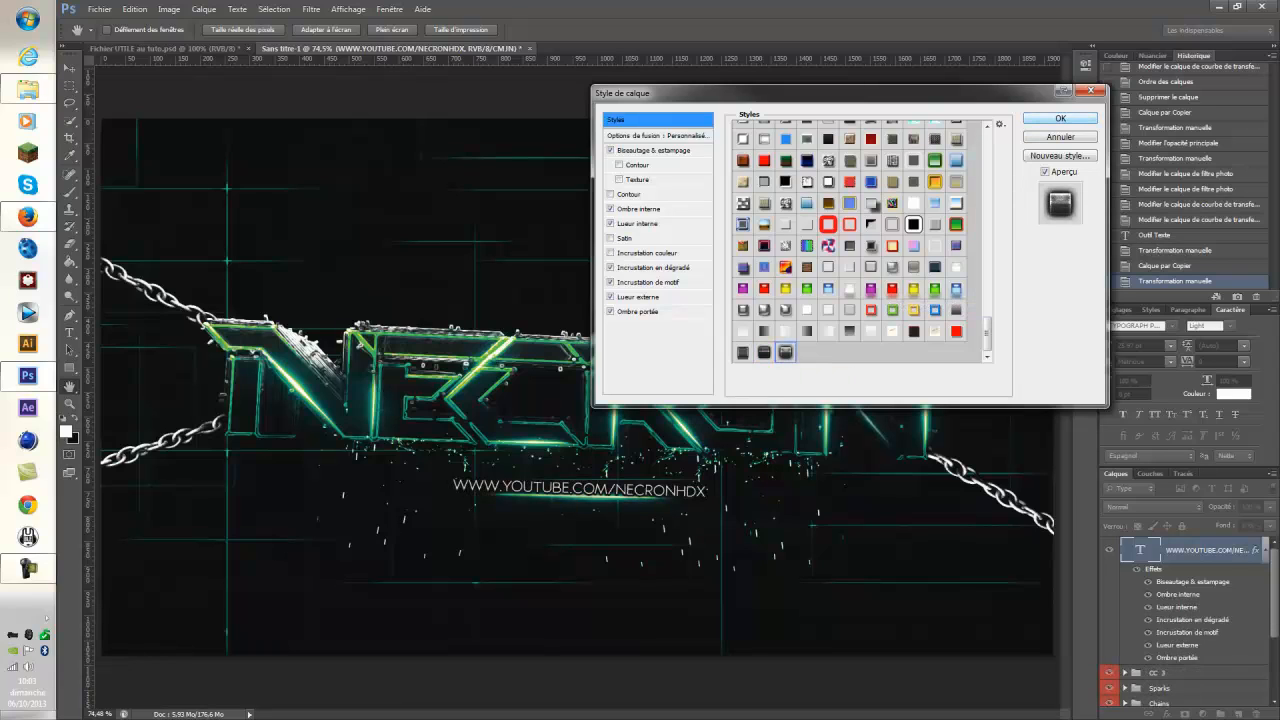
{"action": "left_click", "coordinate": [764, 352]}
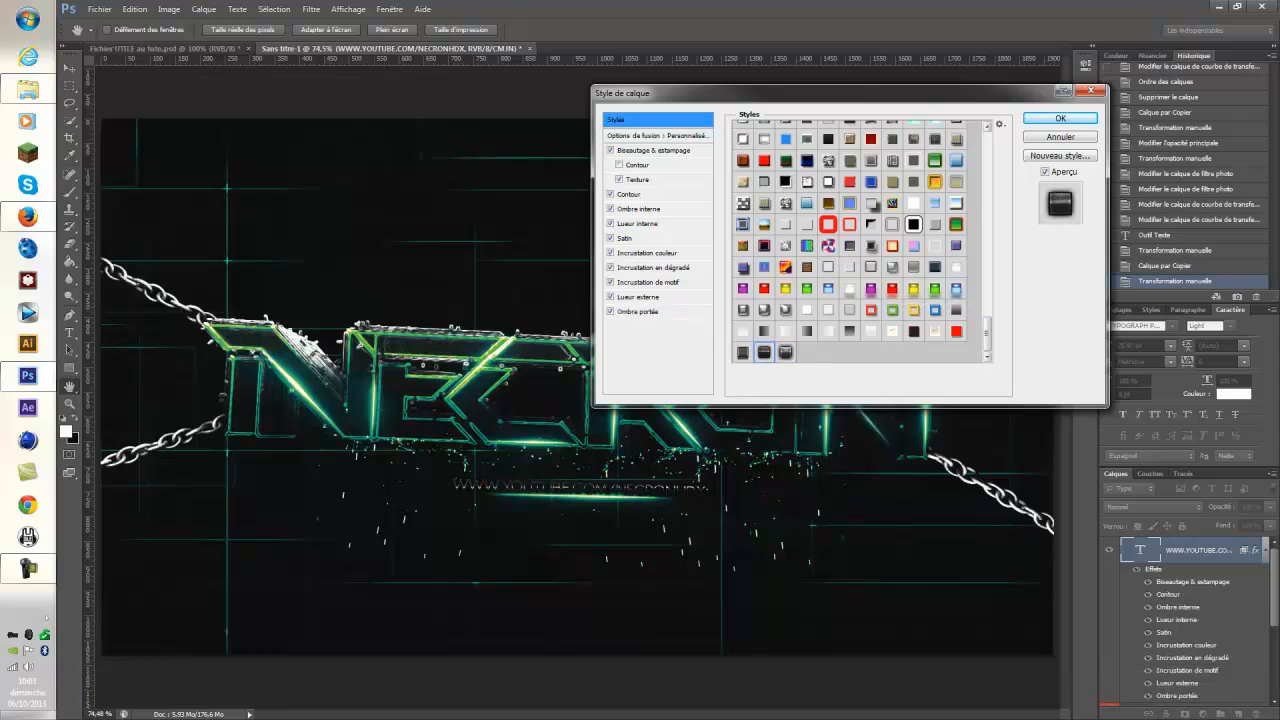
Try several grey metallic style presets from the middle of the collection on the YouTube address.
{"action": "left_click_drag", "start_coordinate": [987, 334], "coordinate": [987, 246]}
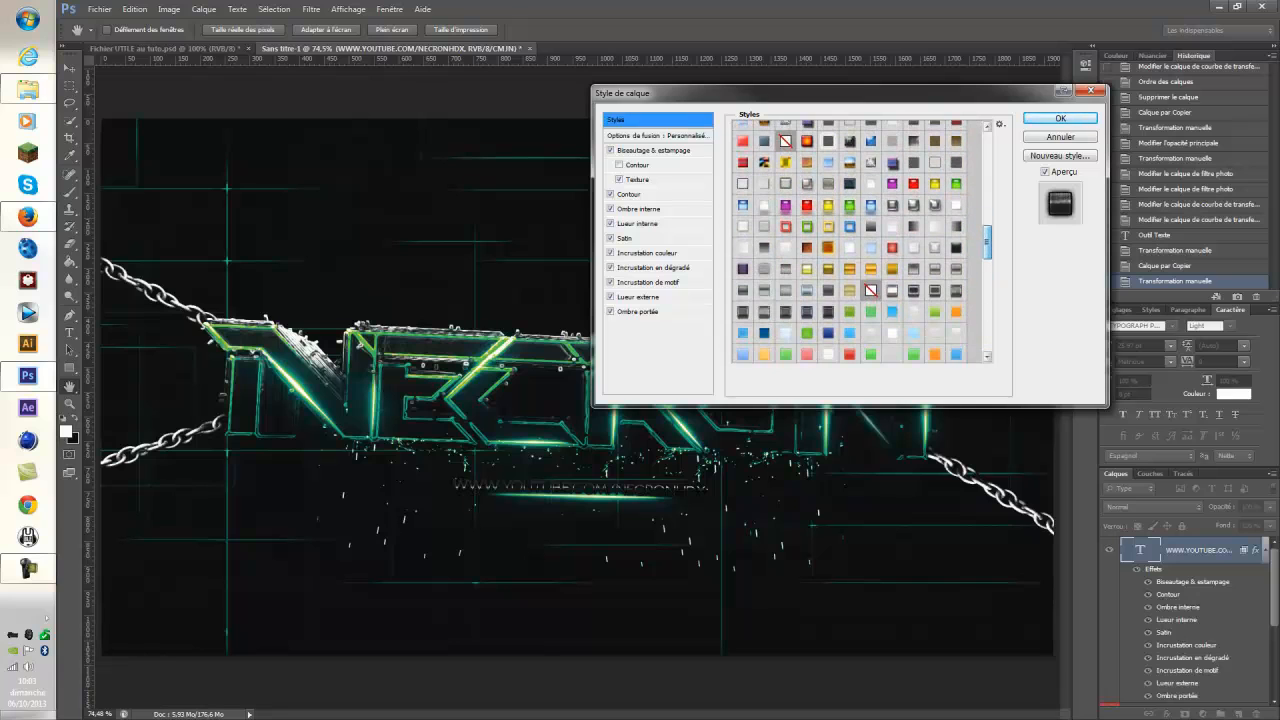
{"action": "left_click", "coordinate": [764, 311]}
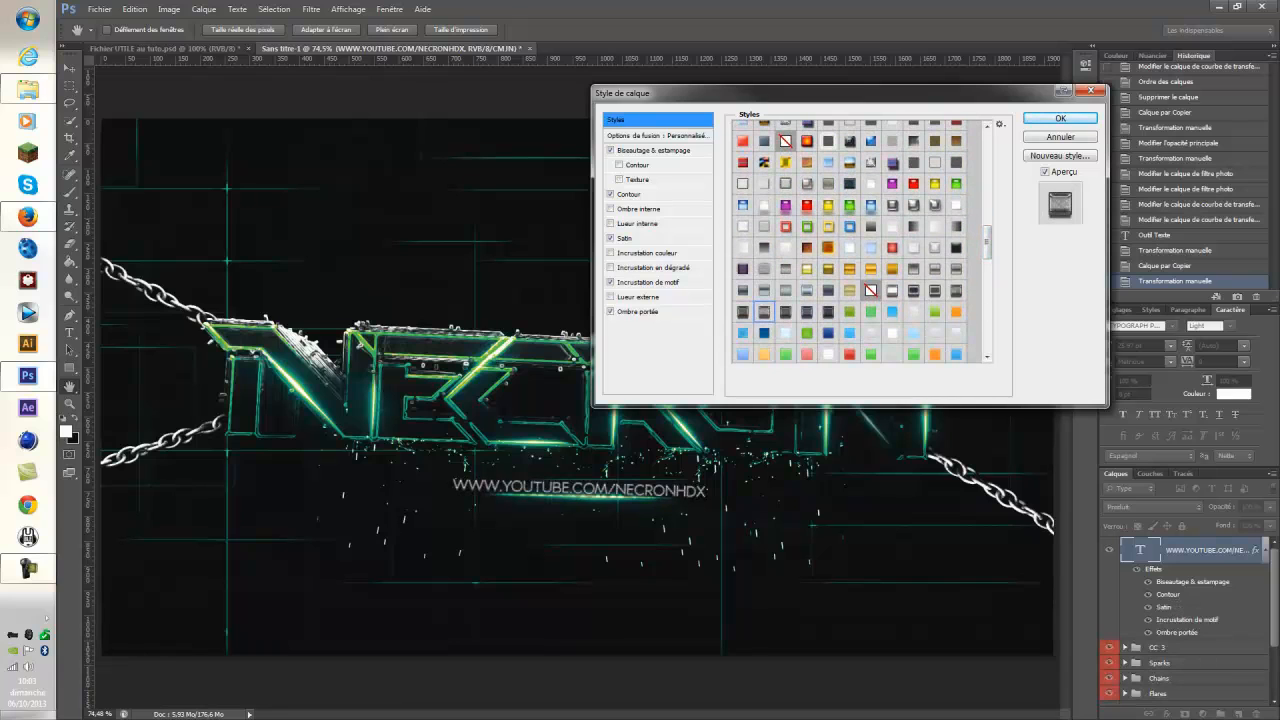
{"action": "left_click", "coordinate": [935, 290]}
{"action": "left_click", "coordinate": [956, 290]}
Apply a glossy silver-black style preset with bevel texture, inner shadow, satin and gradient overlay to the YouTube address.
{"action": "scroll", "coordinate": [862, 240], "scroll_direction": "up", "scroll_amount": 5}
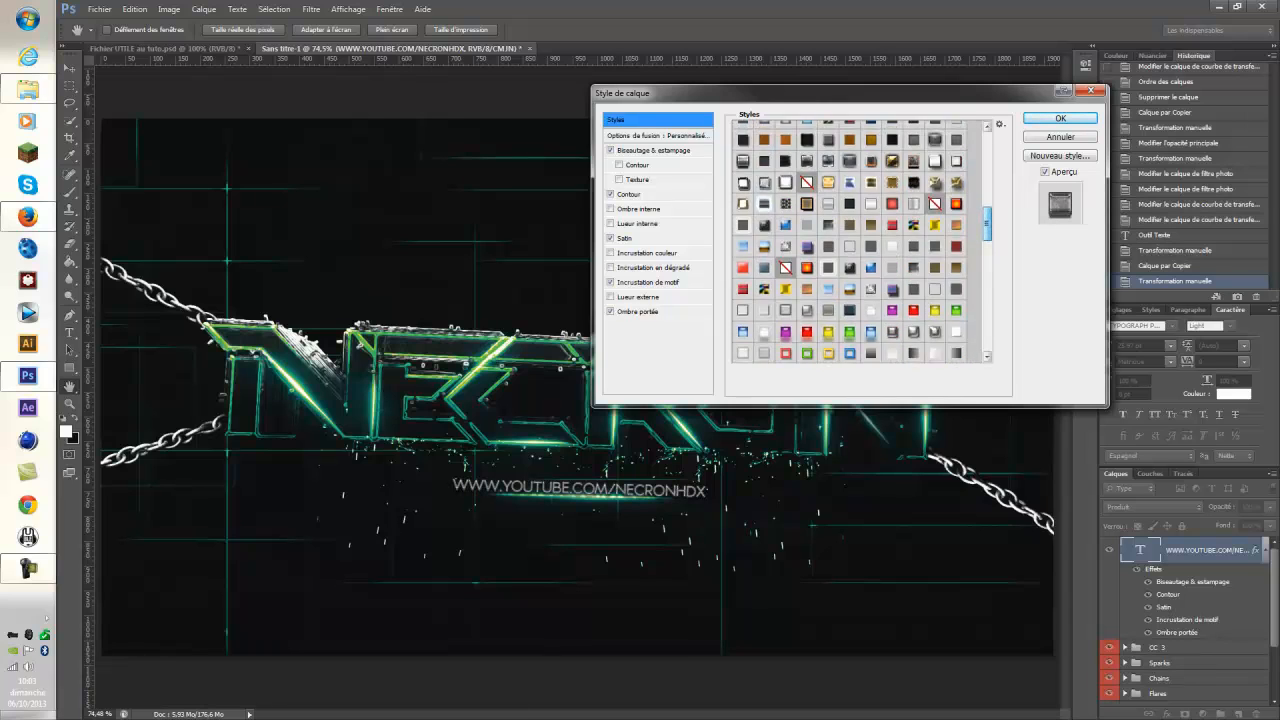
{"action": "left_click", "coordinate": [743, 270]}
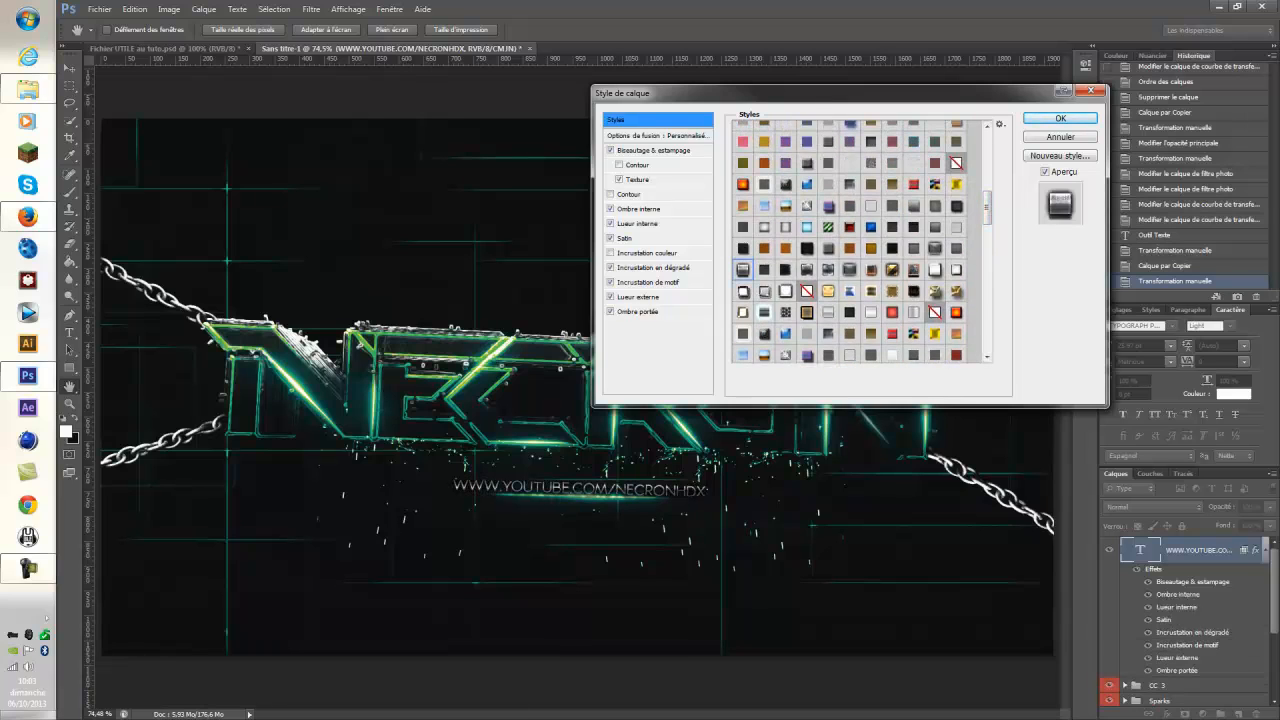
{"action": "left_click", "coordinate": [1060, 118]}
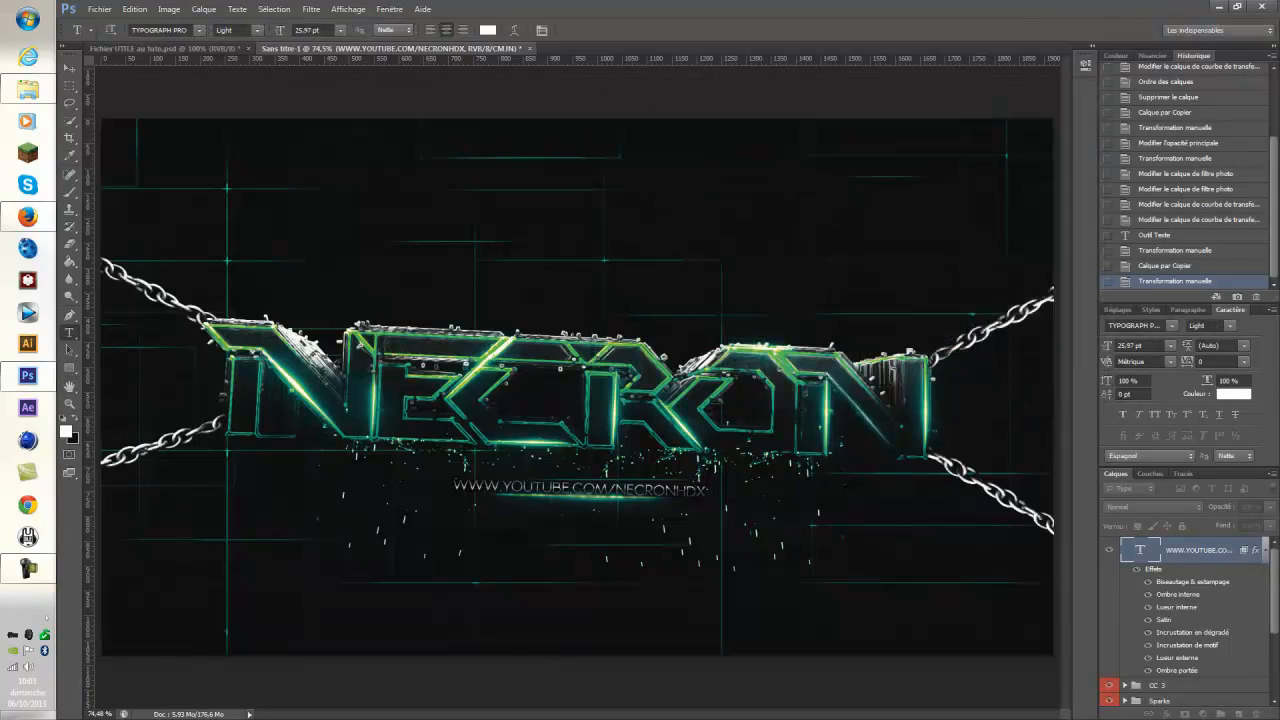
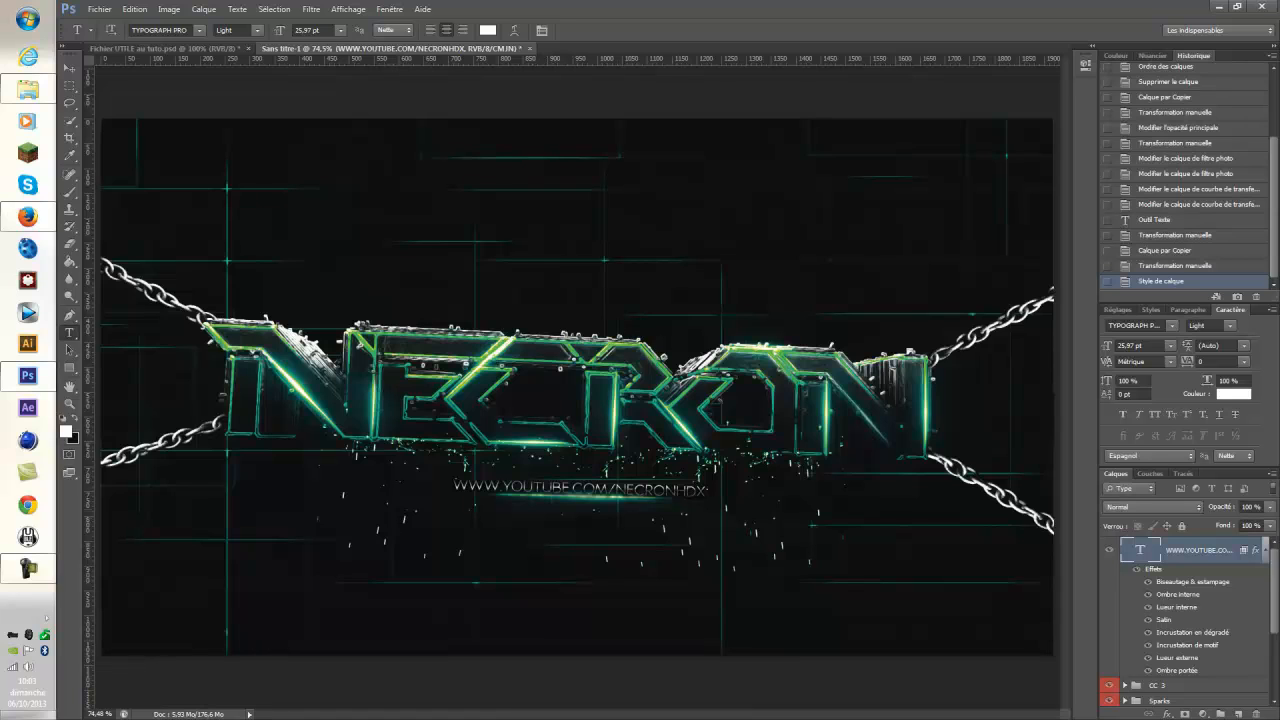
Save the artwork as the Photoshop file "Fichier après tuto" in the tutorial 19 desktop folder's "Fichiers PS" subfolder, with maximised compatibility.
{"action": "left_click", "coordinate": [99, 9]}
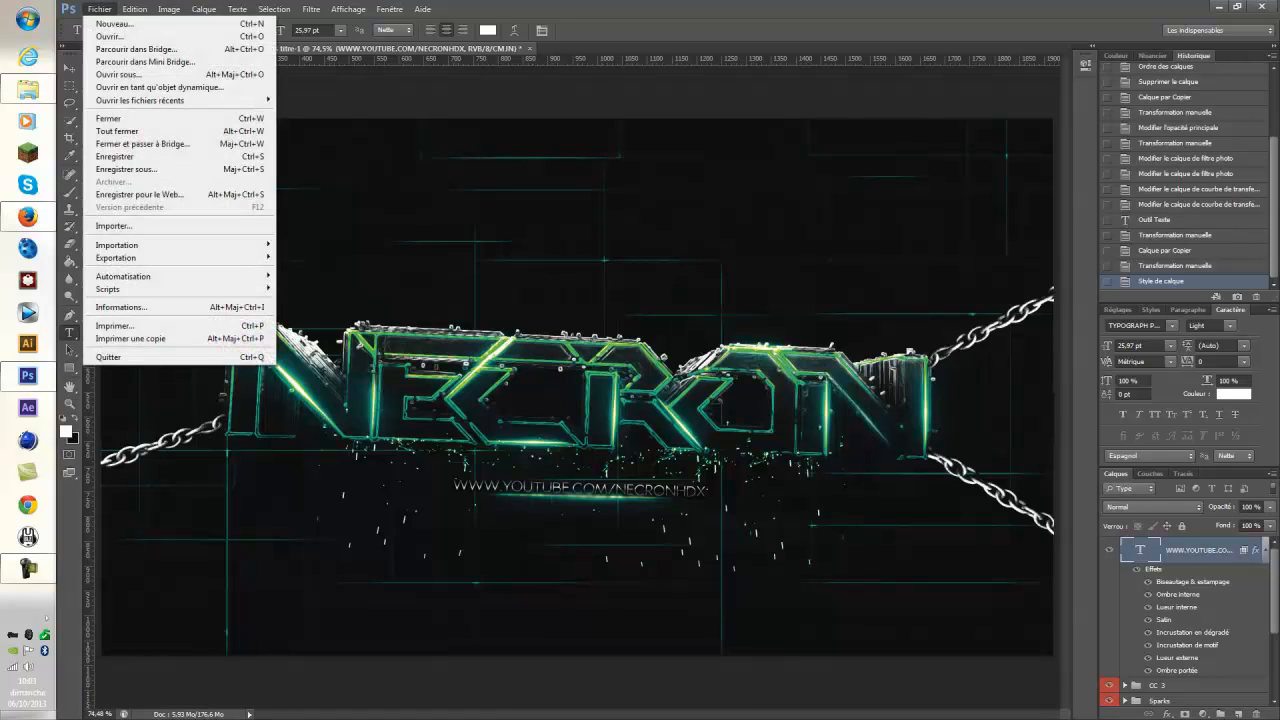
{"action": "left_click", "coordinate": [126, 169]}
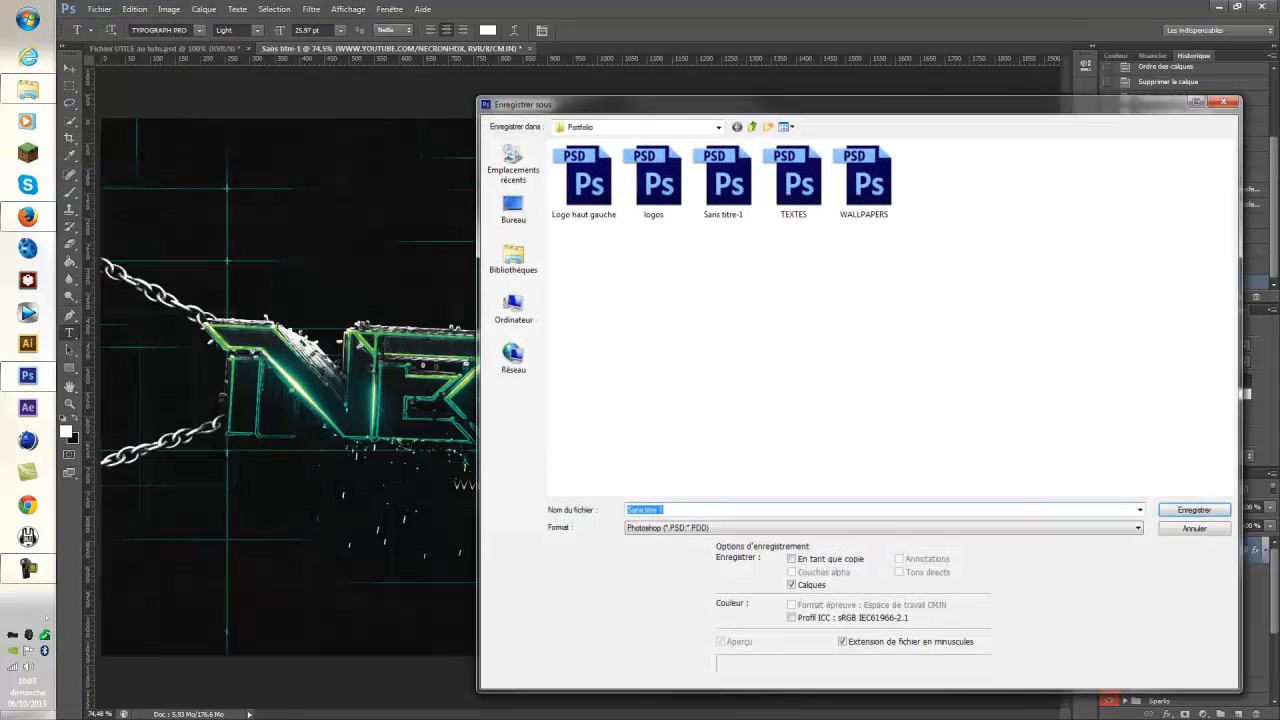
{"action": "left_click", "coordinate": [516, 212]}
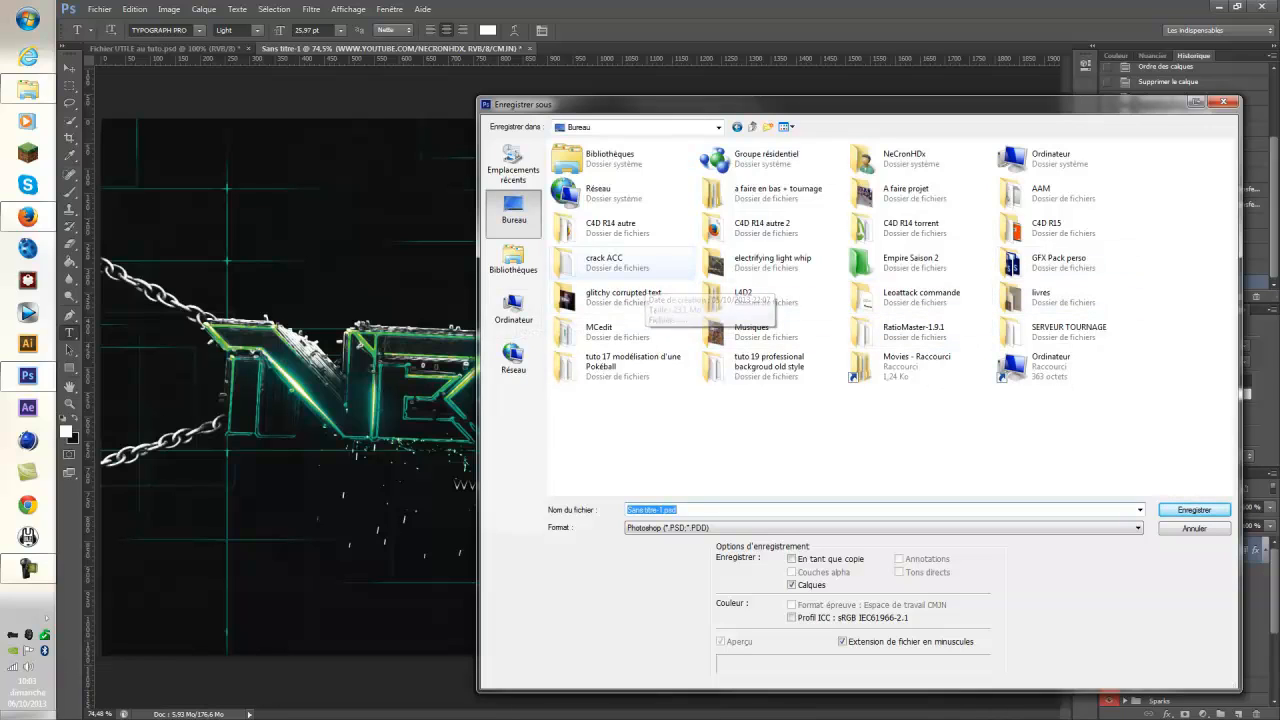
{"action": "double_click", "coordinate": [722, 366]}
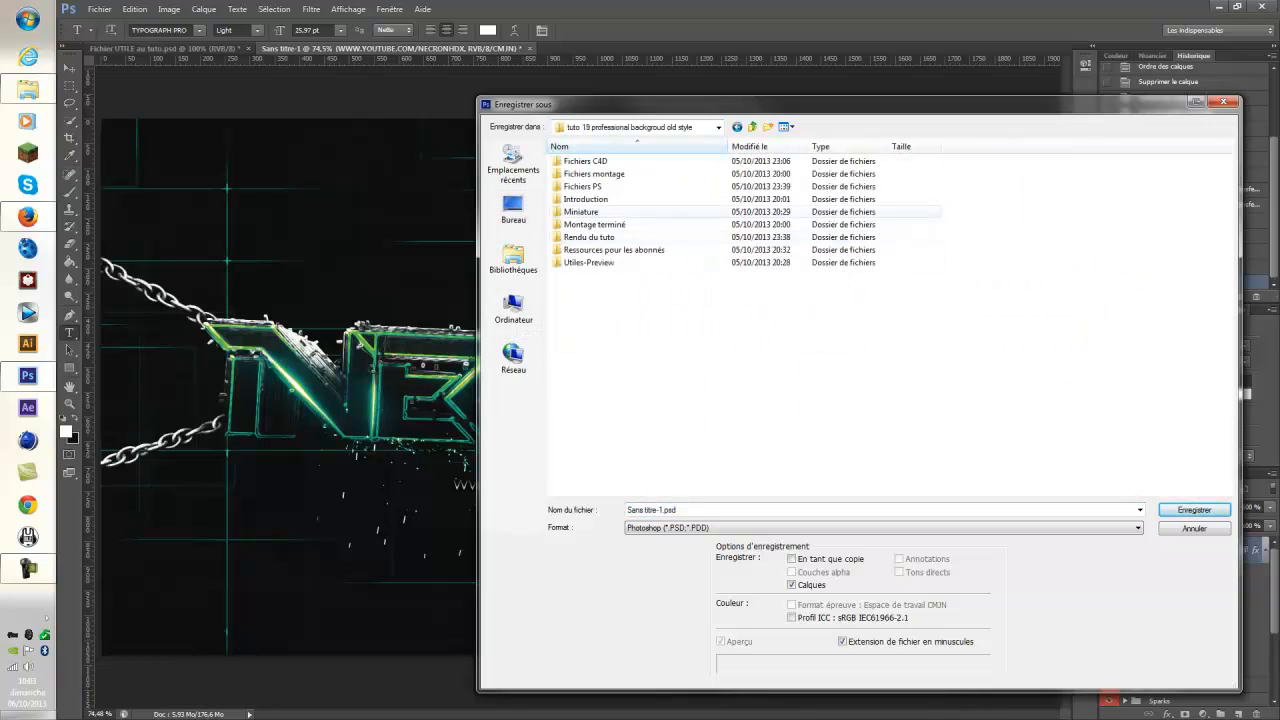
{"action": "double_click", "coordinate": [583, 186]}
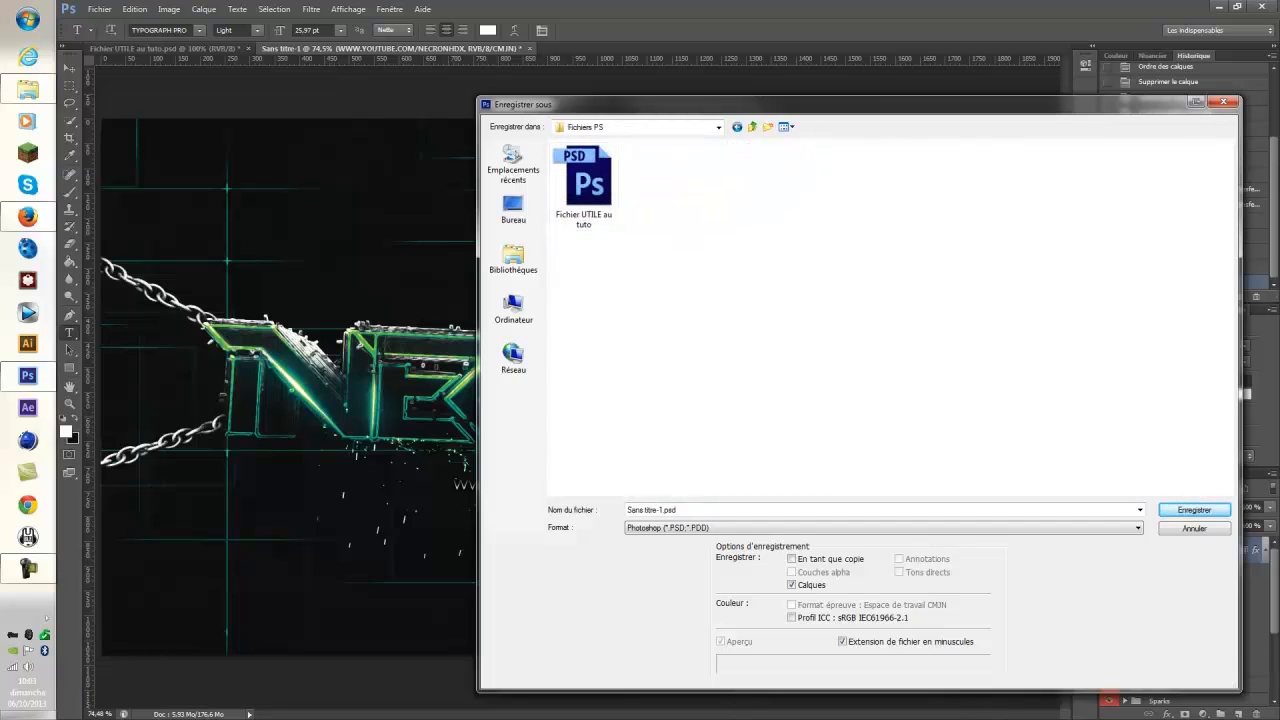
{"action": "left_click", "coordinate": [720, 510]}
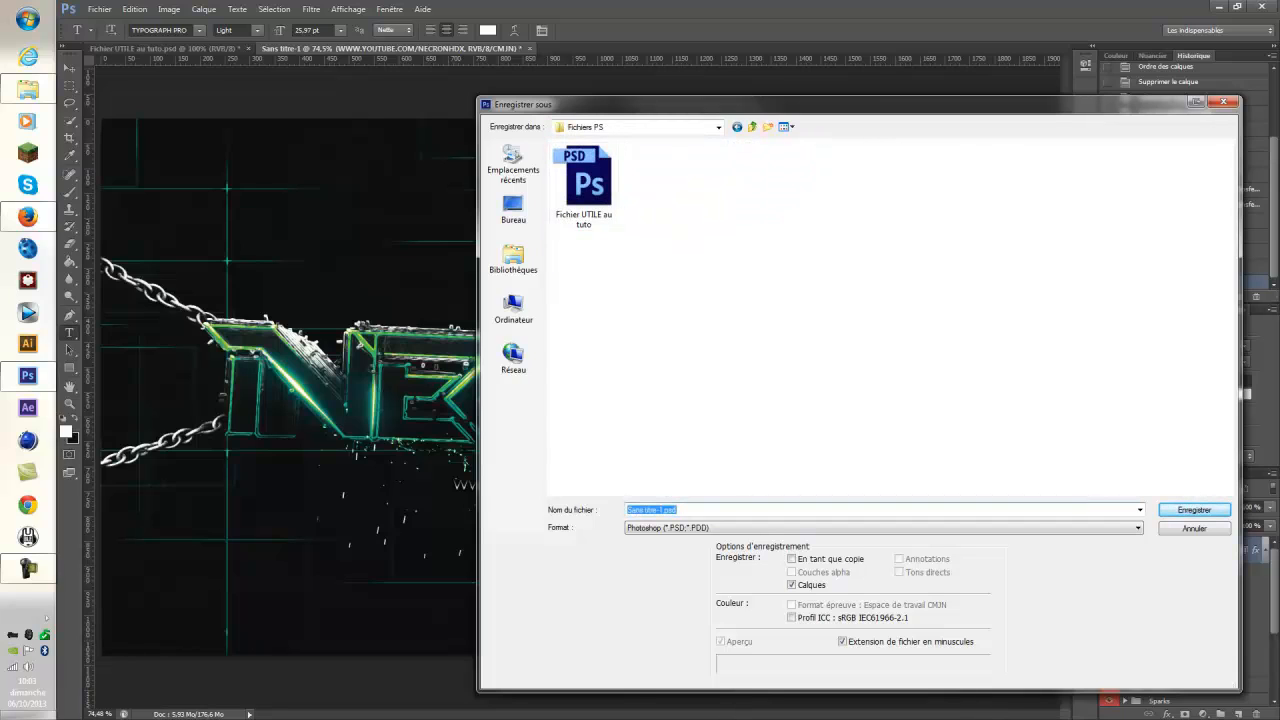
{"action": "type", "text": "Fichier après"}
{"action": "key", "text": "Return"}
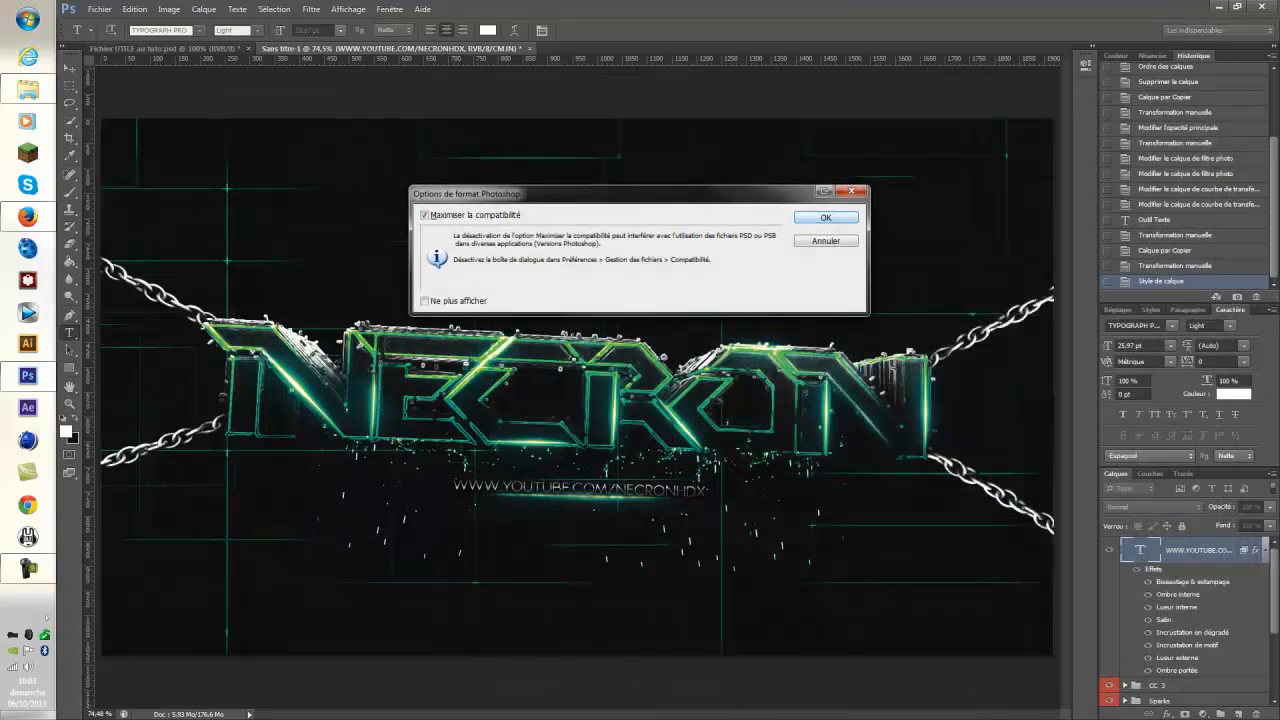
{"action": "key", "text": "Return"}
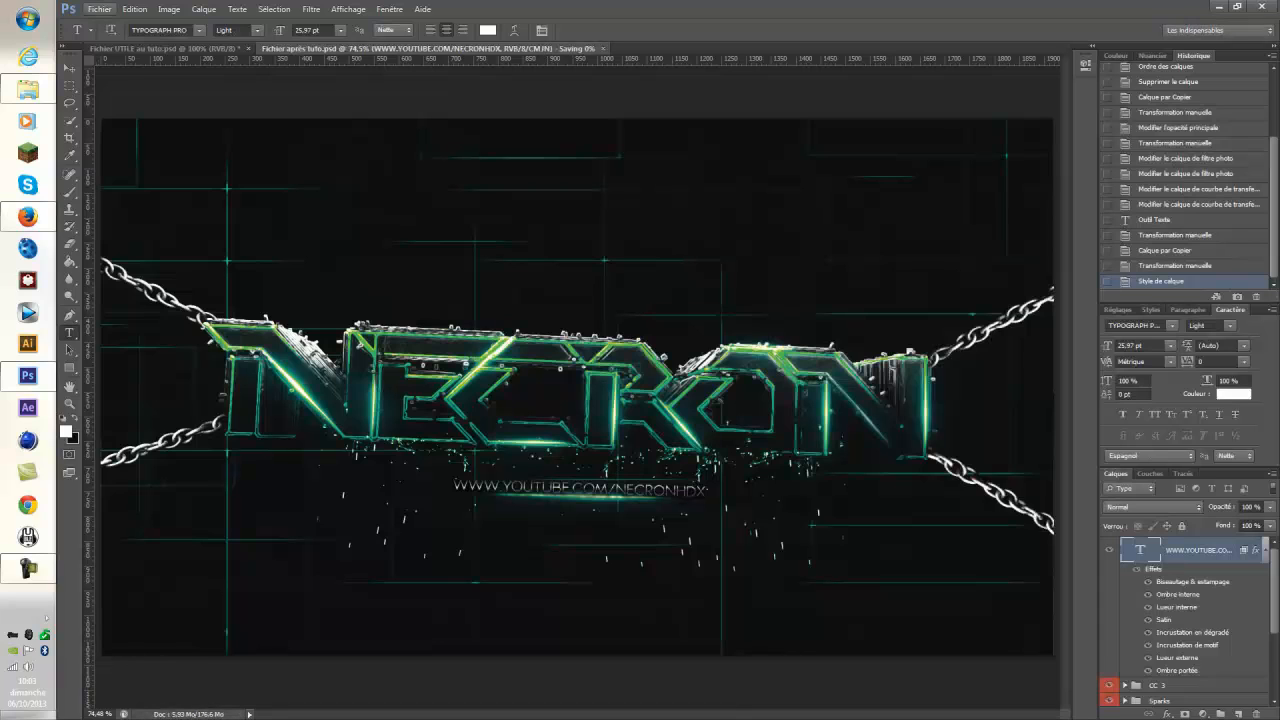
Save a JPEG copy named "Fichier après tuto" in the same folder at maximum quality 12 with the standard baseline format.
{"action": "left_click", "coordinate": [99, 9]}
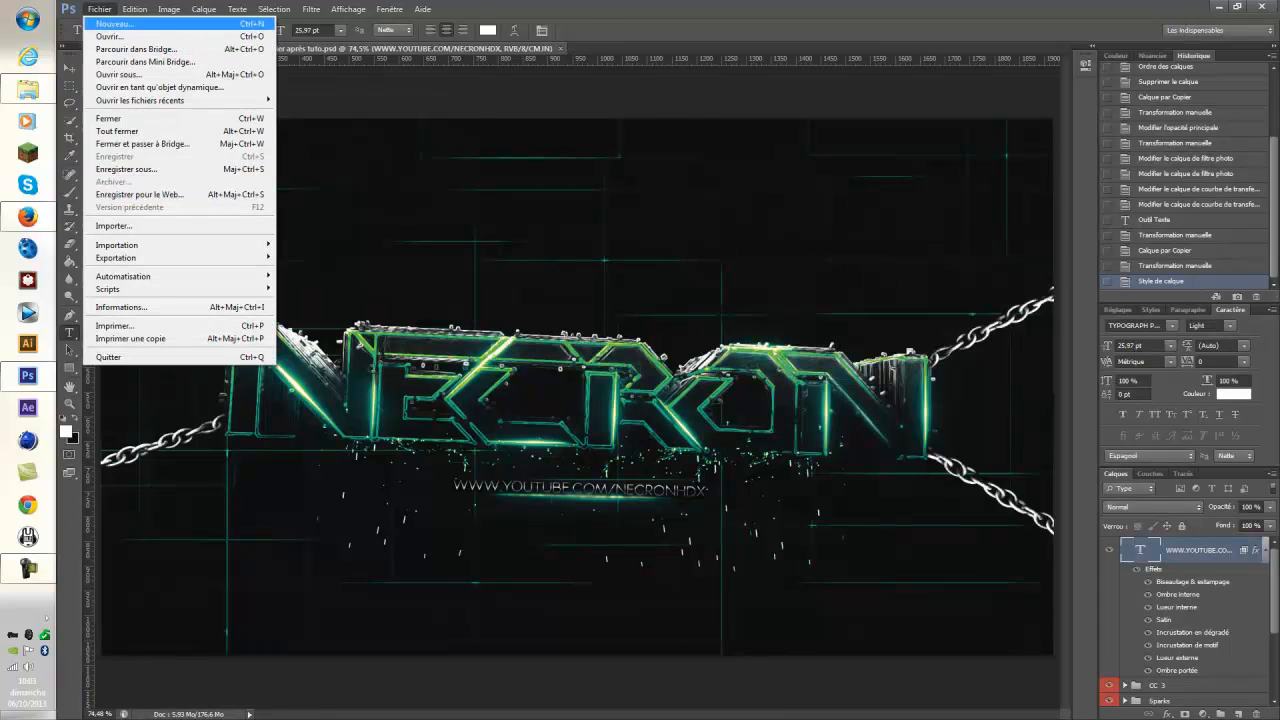
{"action": "left_click", "coordinate": [99, 9]}
{"action": "left_click", "coordinate": [99, 9]}
{"action": "left_click", "coordinate": [126, 169]}
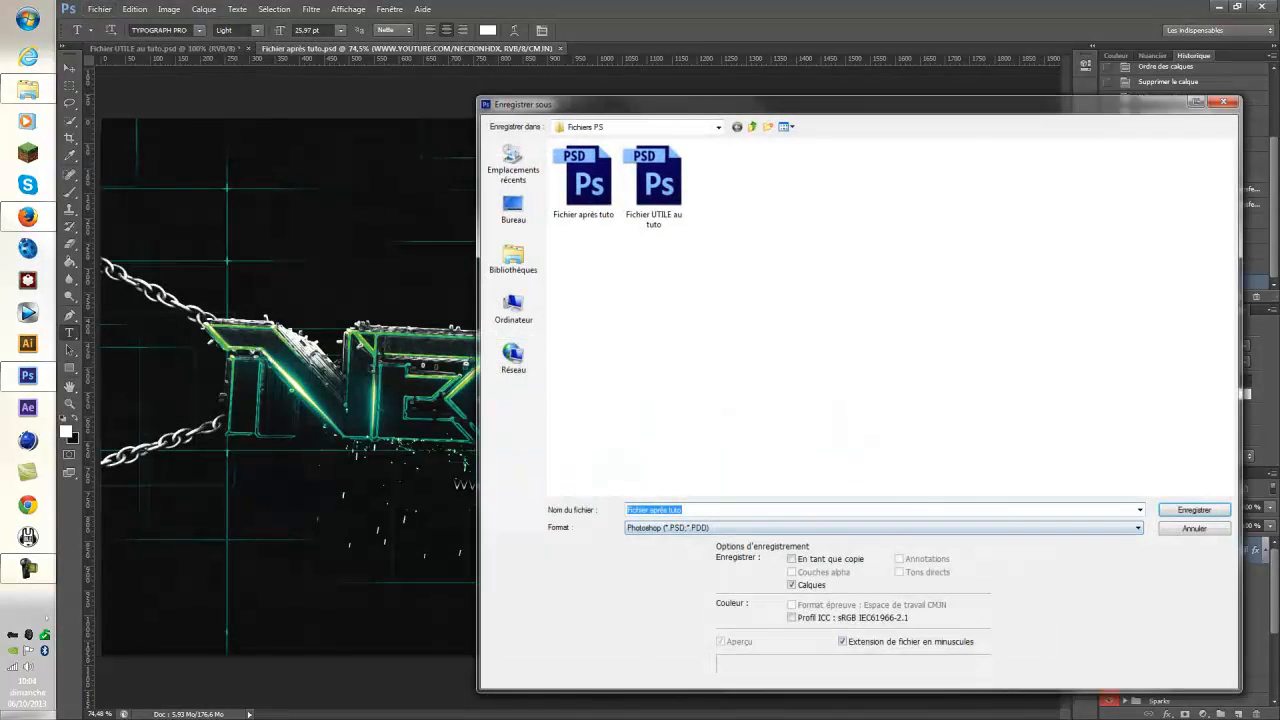
{"action": "left_click", "coordinate": [700, 527]}
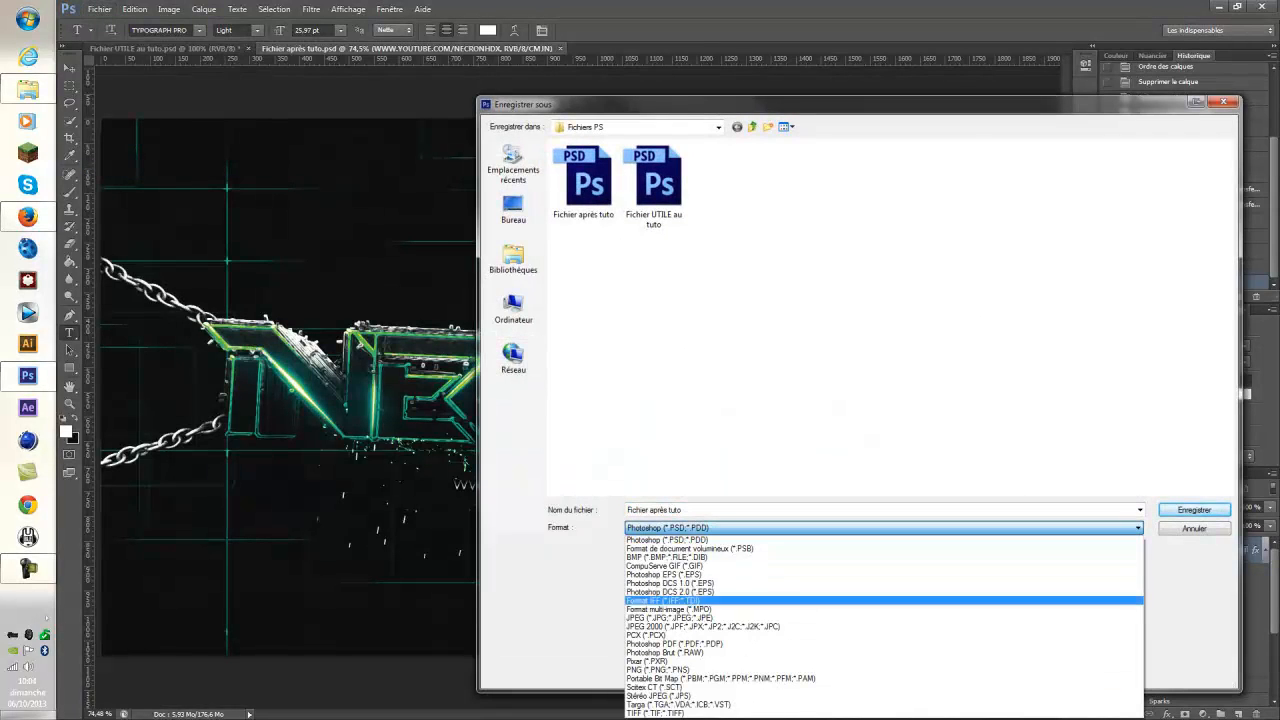
{"action": "left_click", "coordinate": [669, 617]}
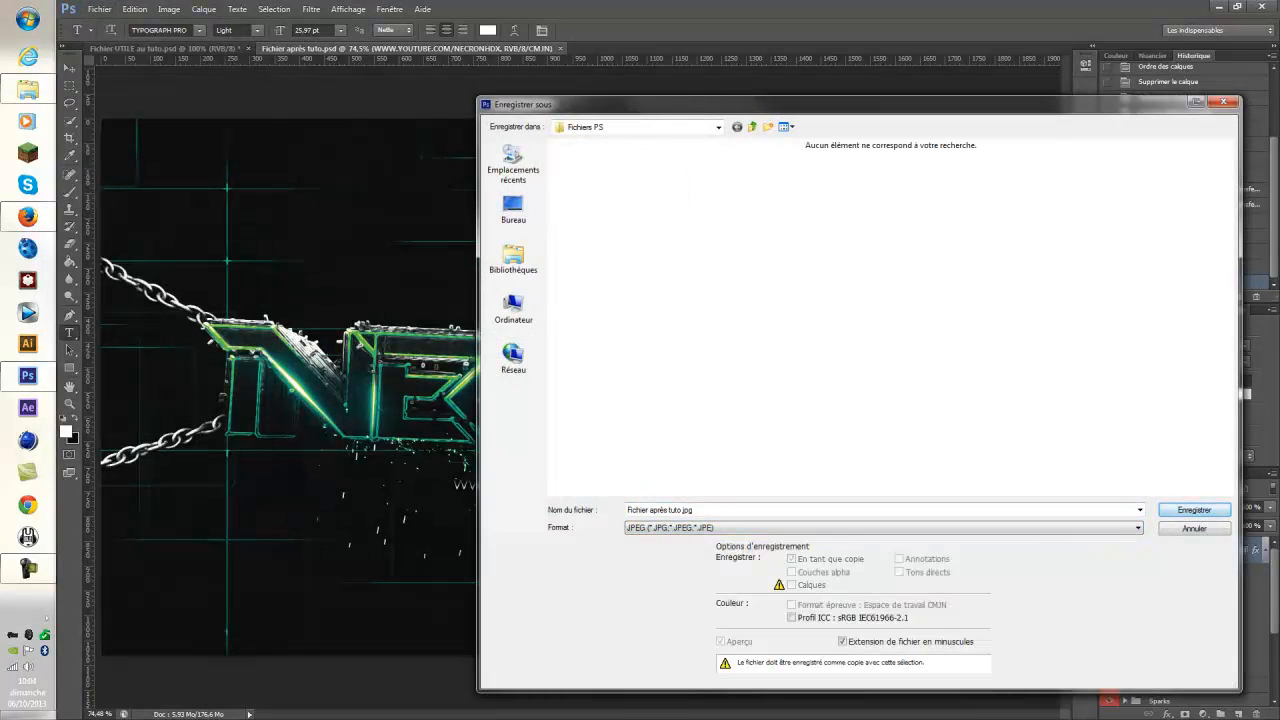
{"action": "key", "text": "Return"}
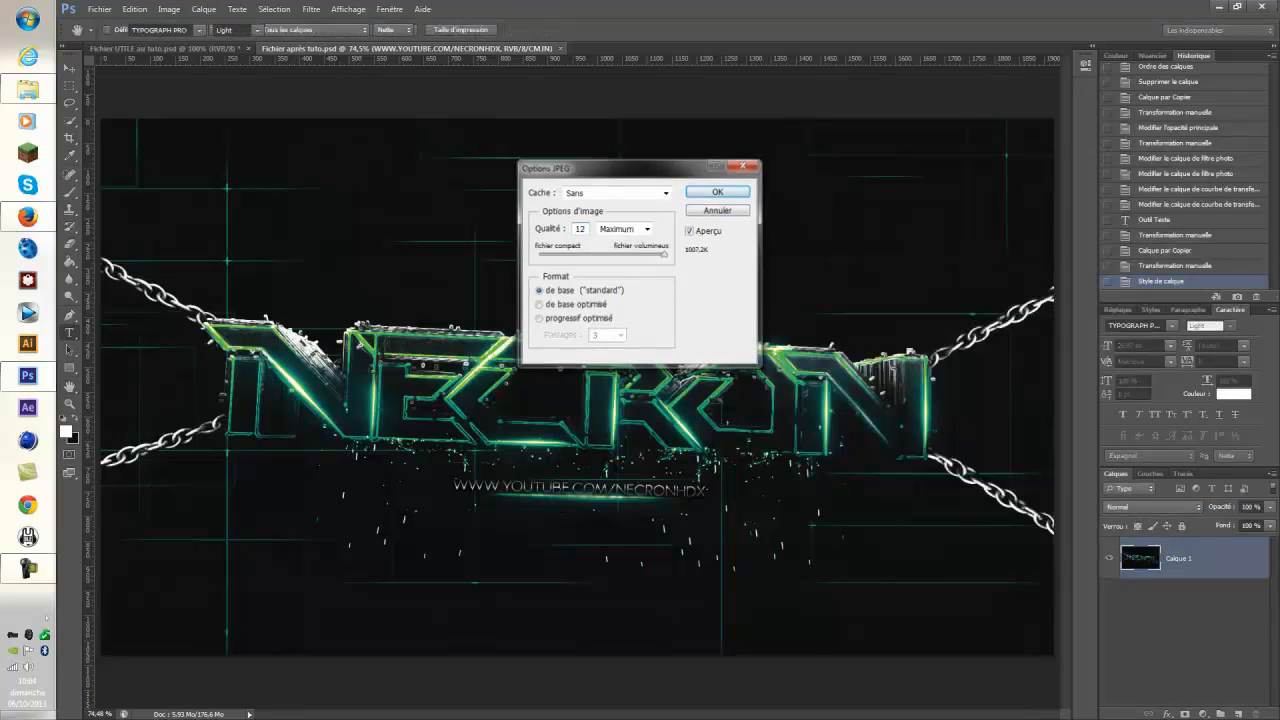
{"action": "key", "text": "Return"}
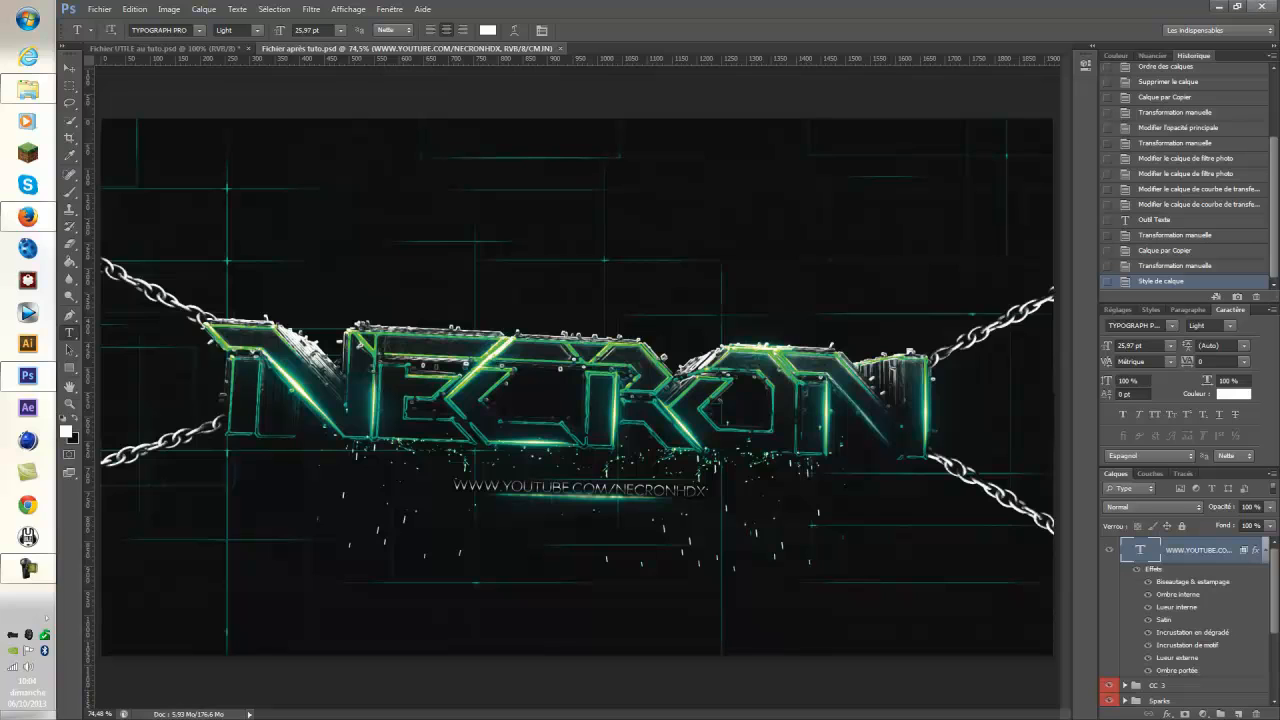
Quit Photoshop without saving the changes to "Fichier UTILE au tuto.psd".
{"action": "left_click", "coordinate": [1264, 6]}
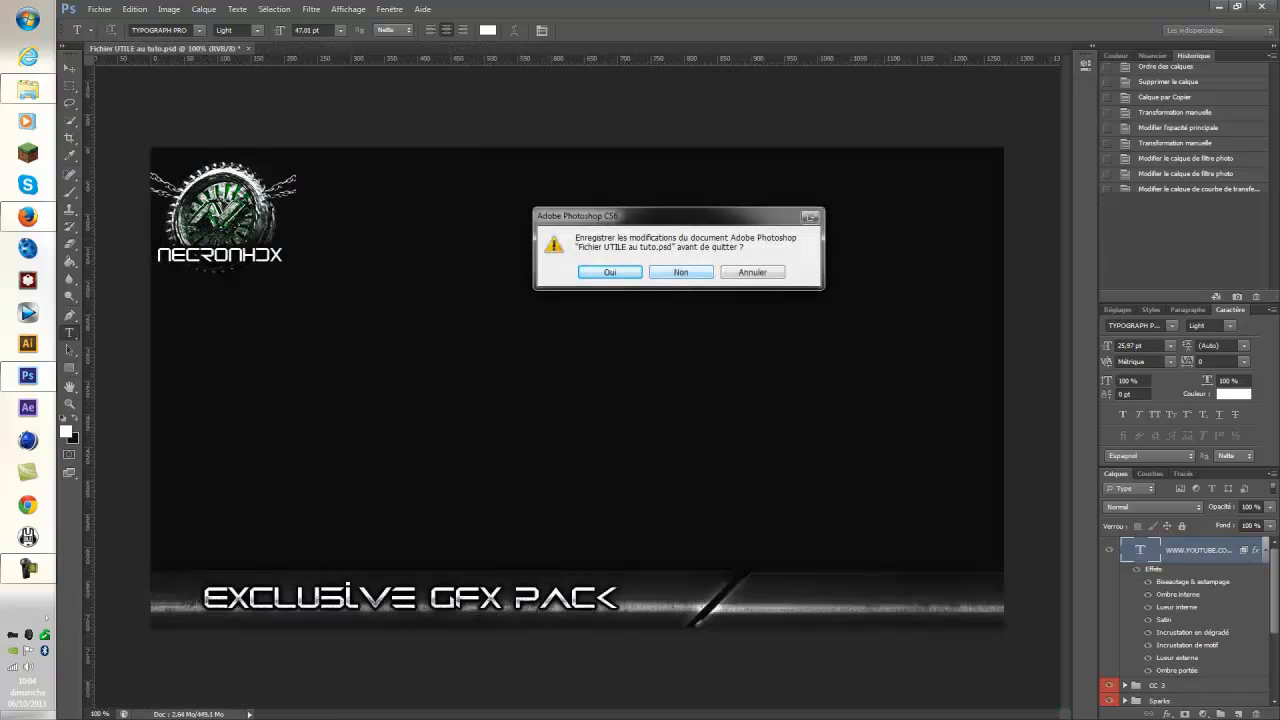
{"action": "left_click", "coordinate": [681, 272]}
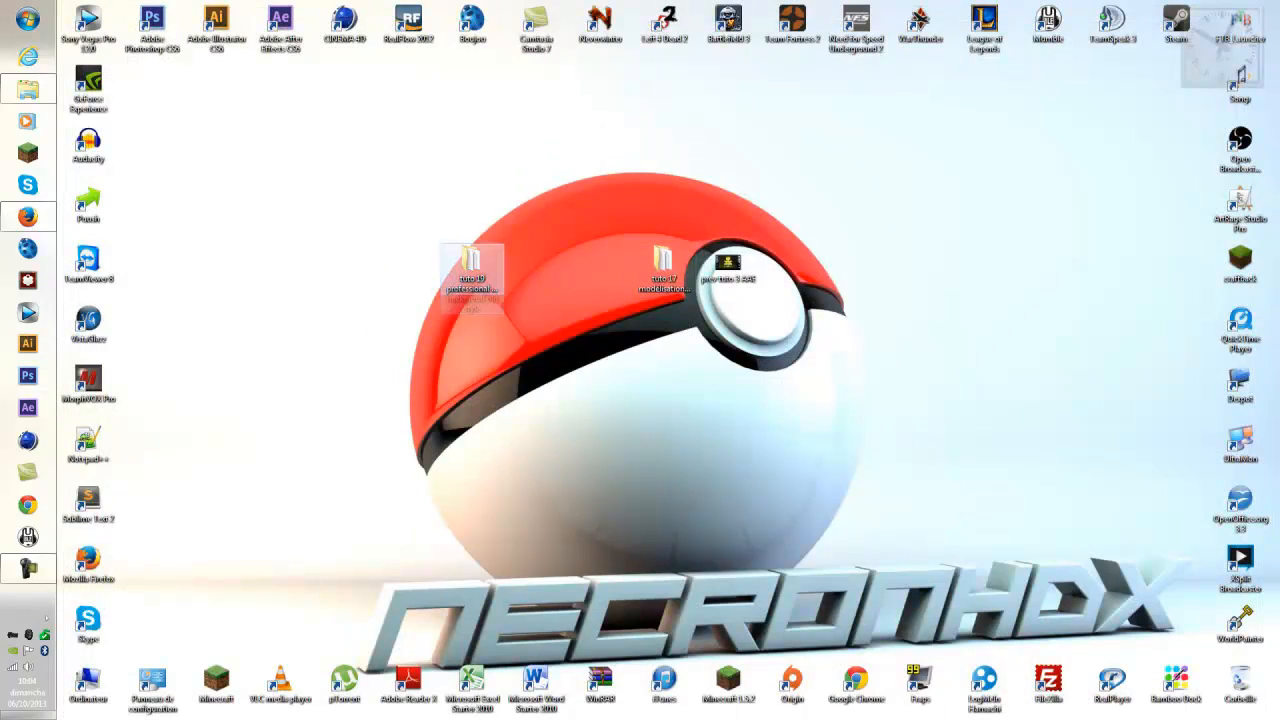
Place the "Fichier après tuto" JPEG from the "Fichiers PS" folder into the "Rendu du tuto" folder of tutorial 19.
{"action": "double_click", "coordinate": [470, 270]}
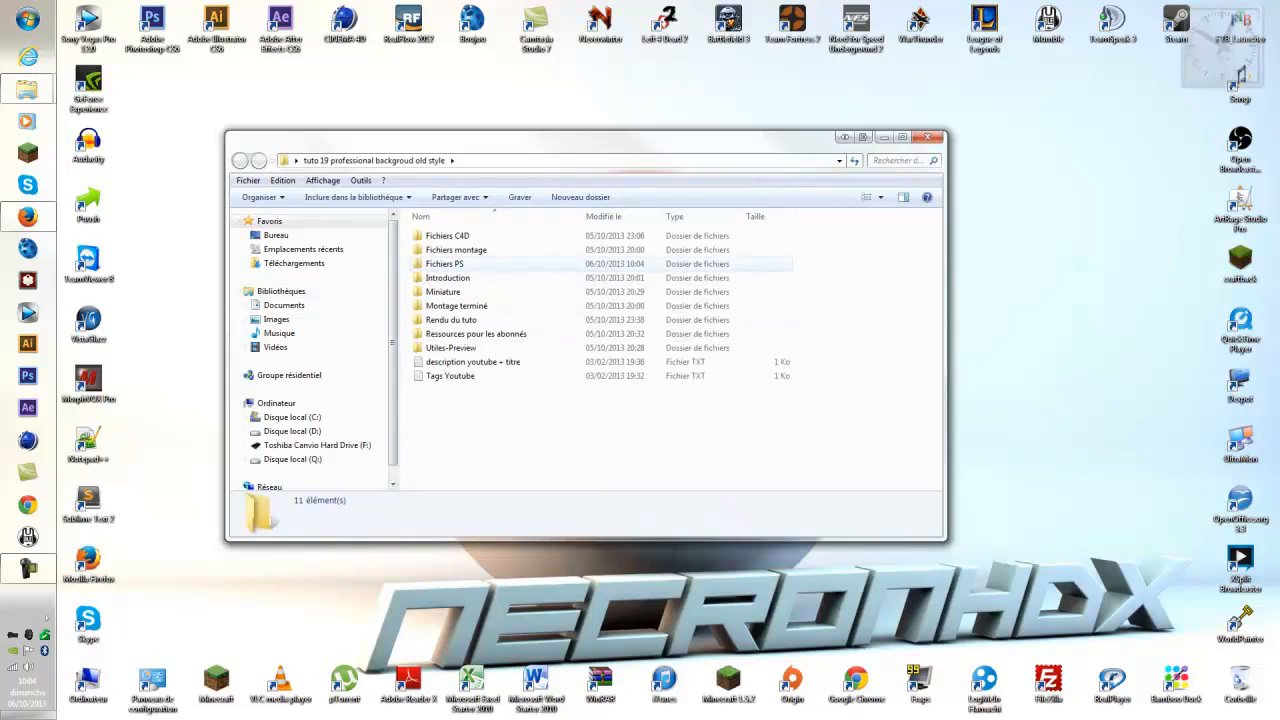
{"action": "double_click", "coordinate": [445, 263]}
{"action": "right_click", "coordinate": [466, 256]}
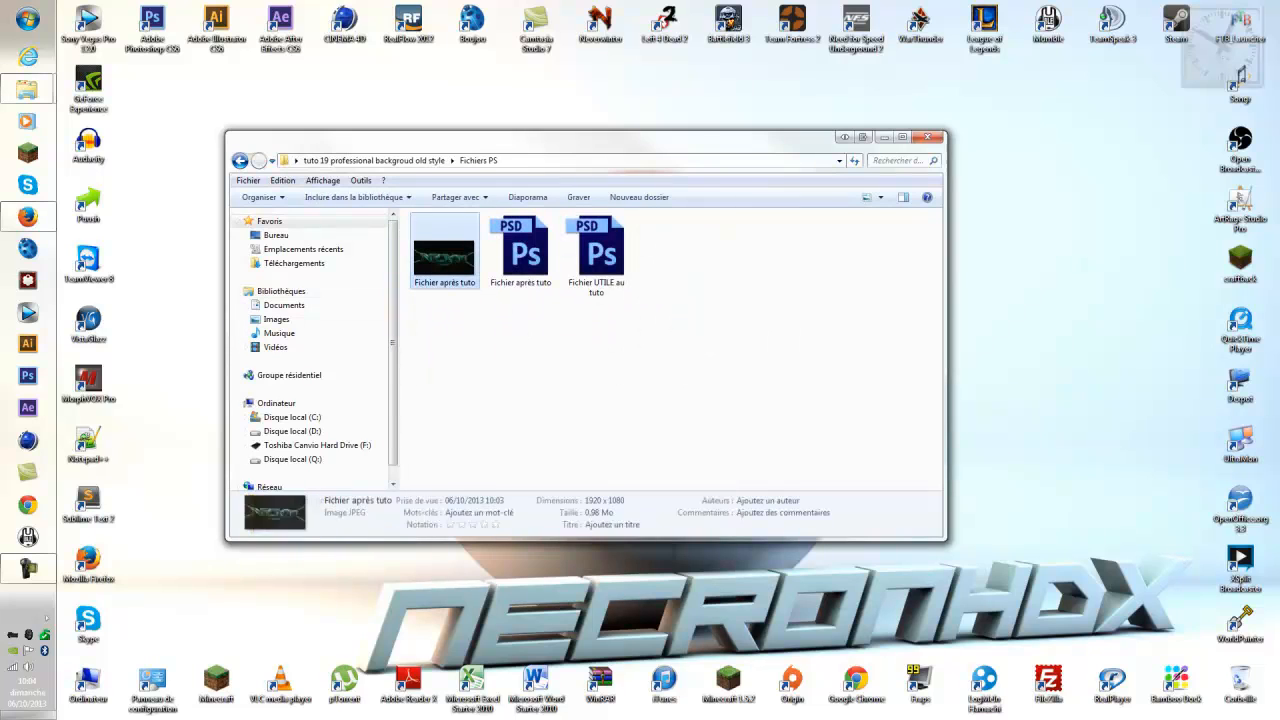
{"action": "left_click", "coordinate": [500, 585]}
{"action": "key", "text": "BackSpace"}
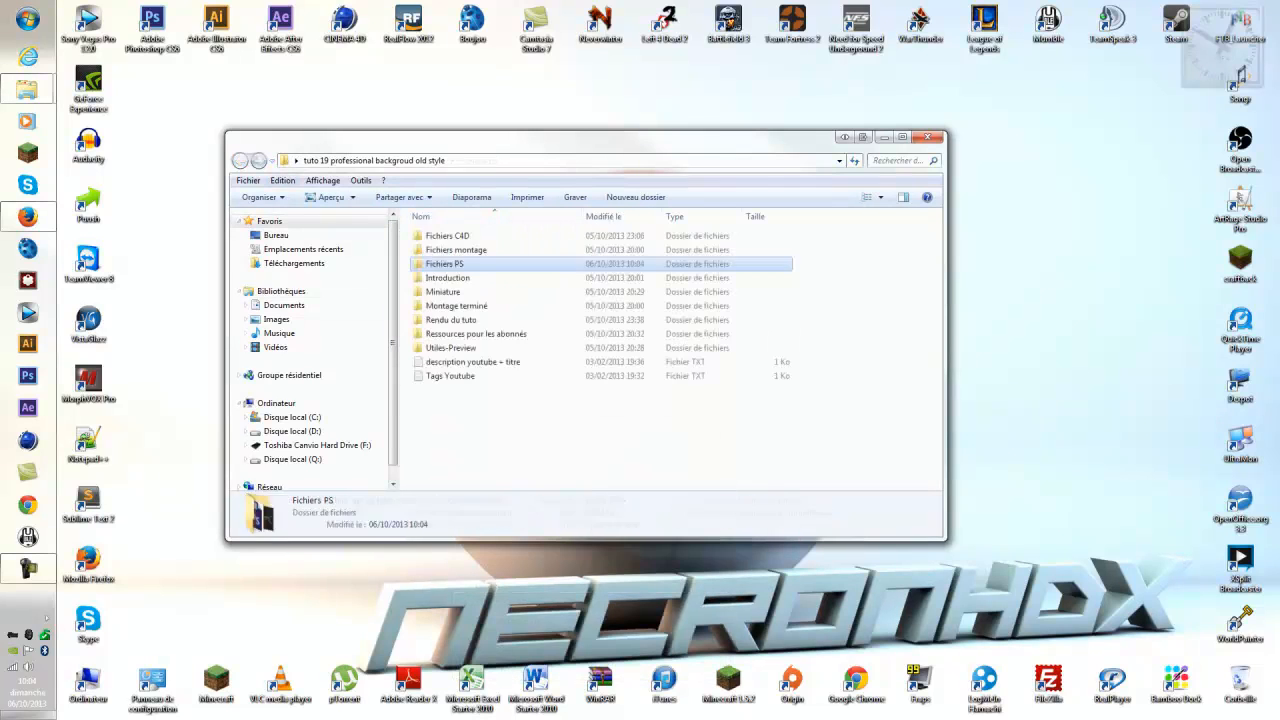
{"action": "double_click", "coordinate": [440, 320]}
{"action": "right_click", "coordinate": [500, 348]}
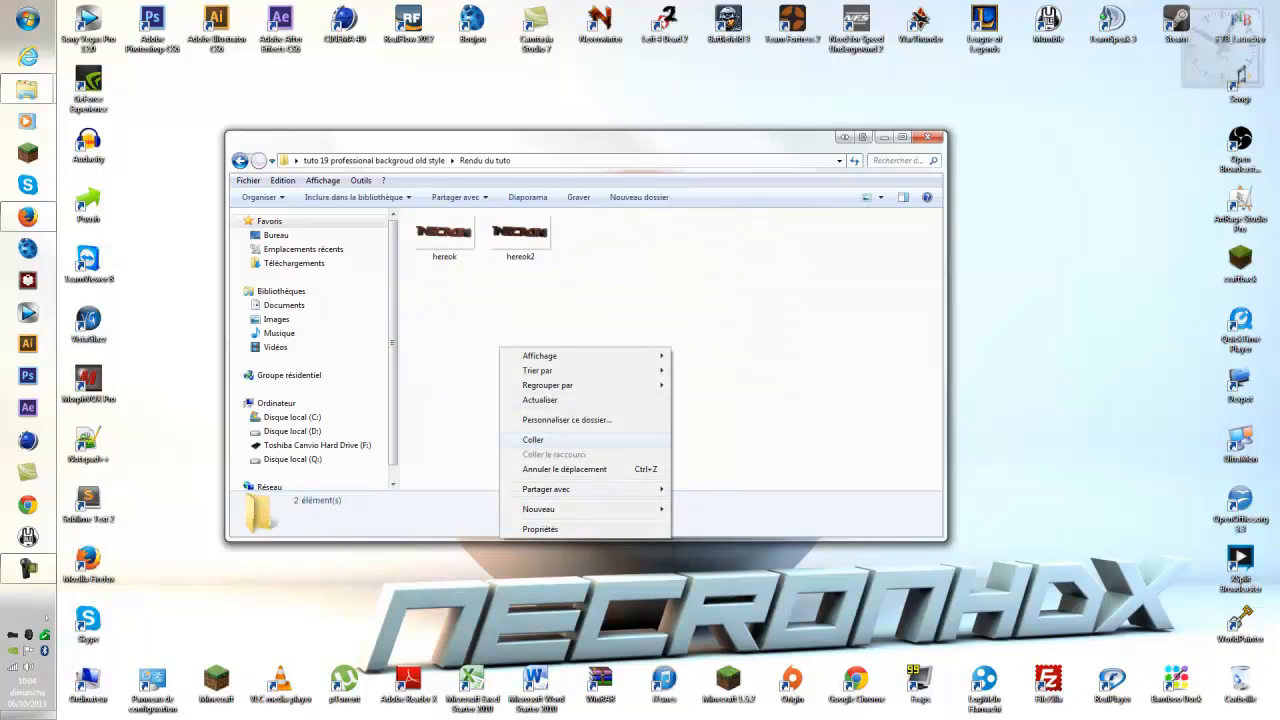
{"action": "left_click", "coordinate": [533, 439]}
Open the JPEG in "Rendu du tuto", set it as the desktop background, and close the viewer.
{"action": "double_click", "coordinate": [596, 232]}
{"action": "right_click", "coordinate": [598, 273]}
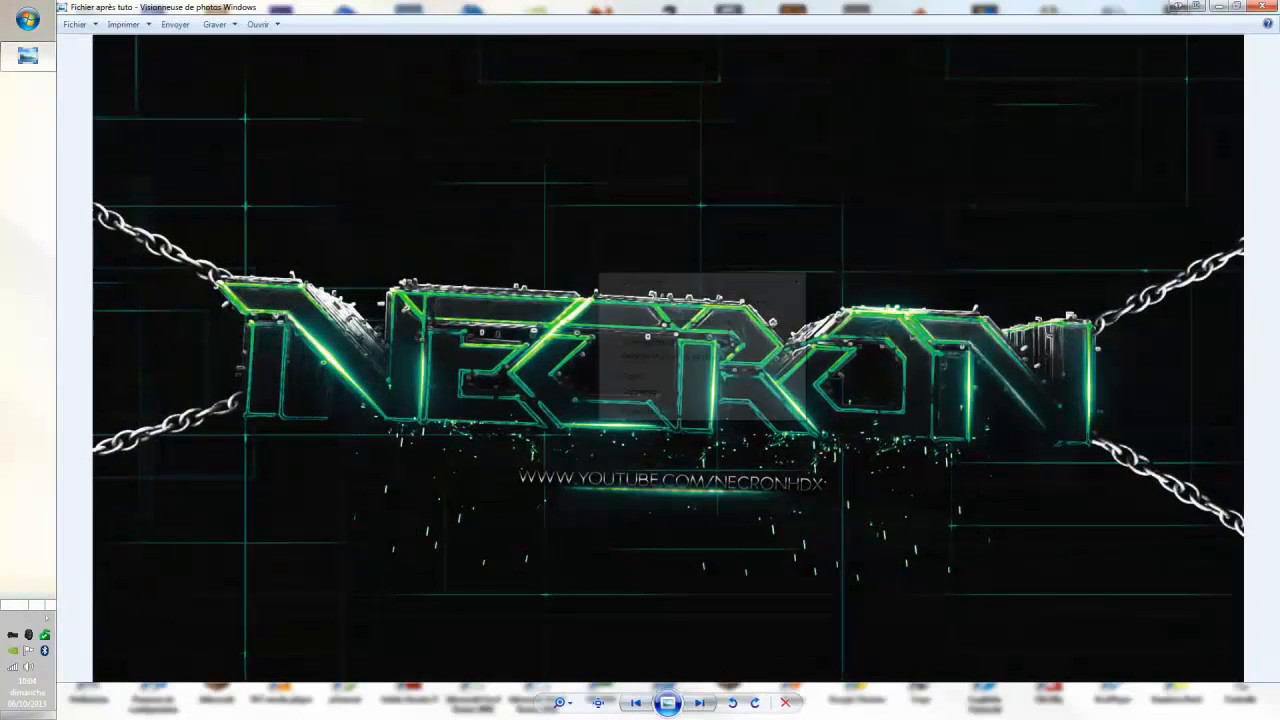
{"action": "left_click", "coordinate": [695, 301]}
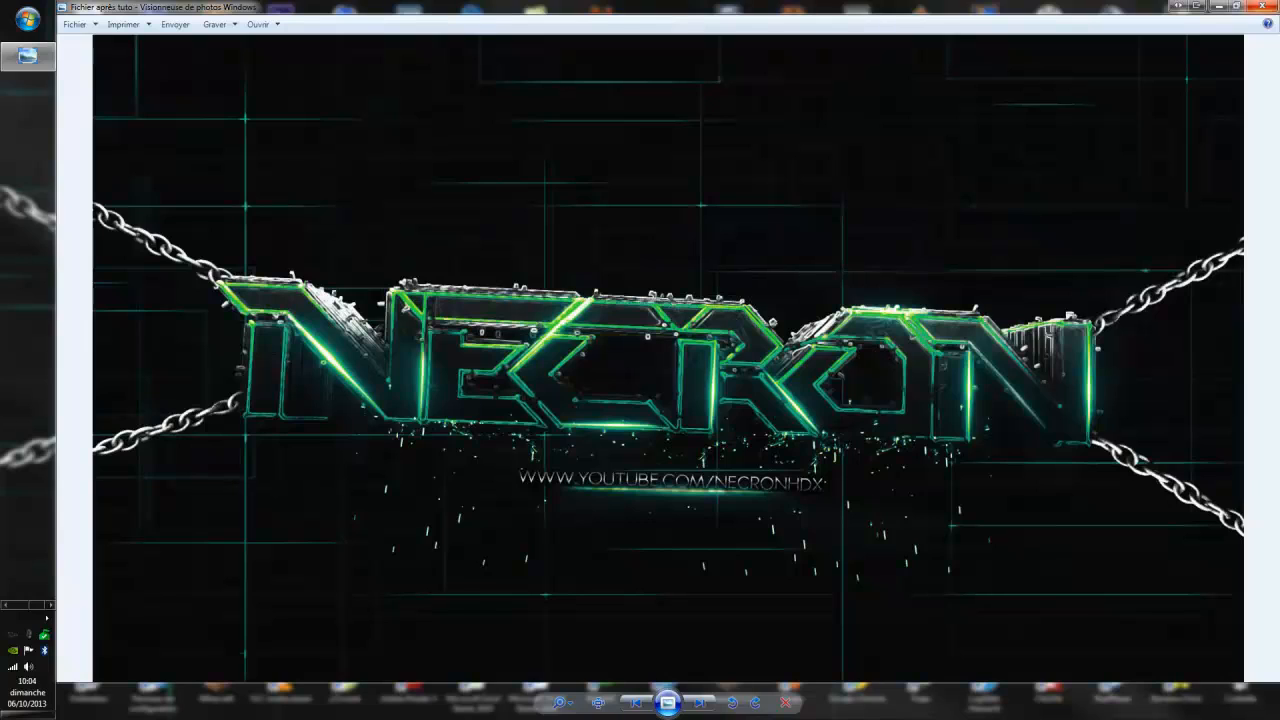
{"action": "left_click", "coordinate": [1264, 7]}
{"action": "left_click_drag", "start_coordinate": [650, 138], "coordinate": [1279, 240]}
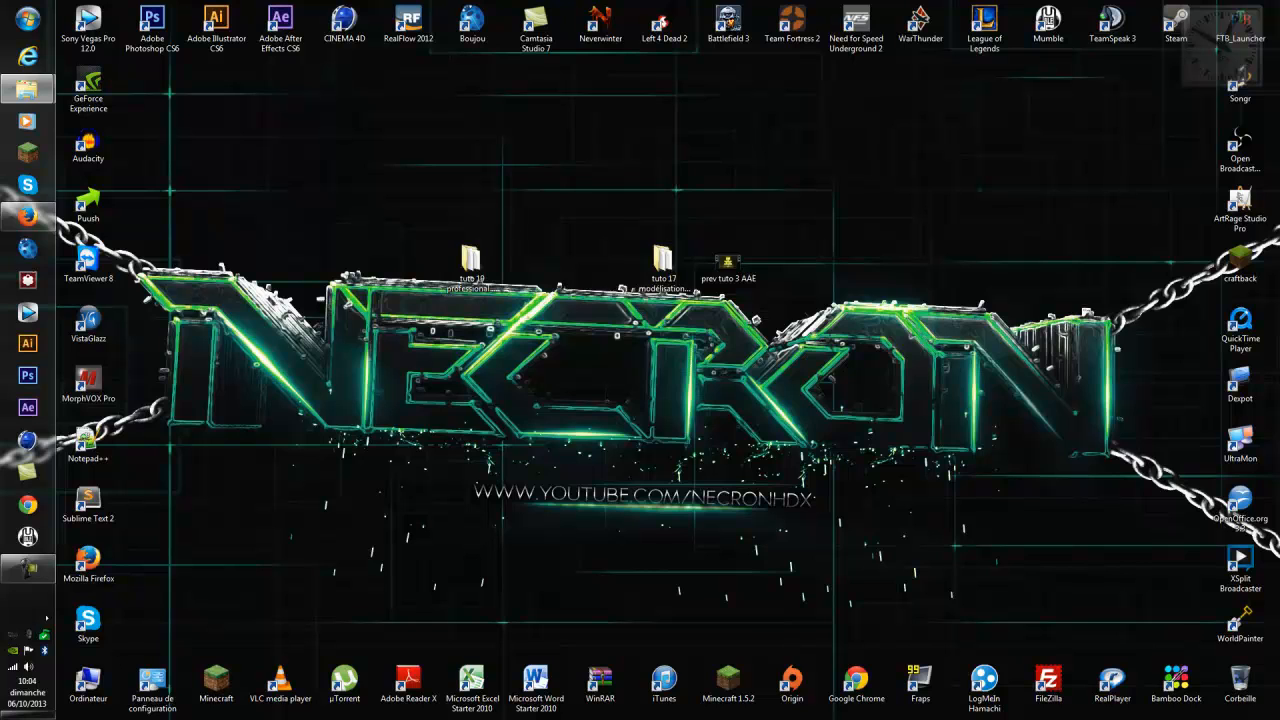
{"action": "left_click_drag", "start_coordinate": [1279, 235], "coordinate": [1279, 310]}
{"action": "left_click", "coordinate": [46, 619]}
{"action": "left_click", "coordinate": [46, 619]}
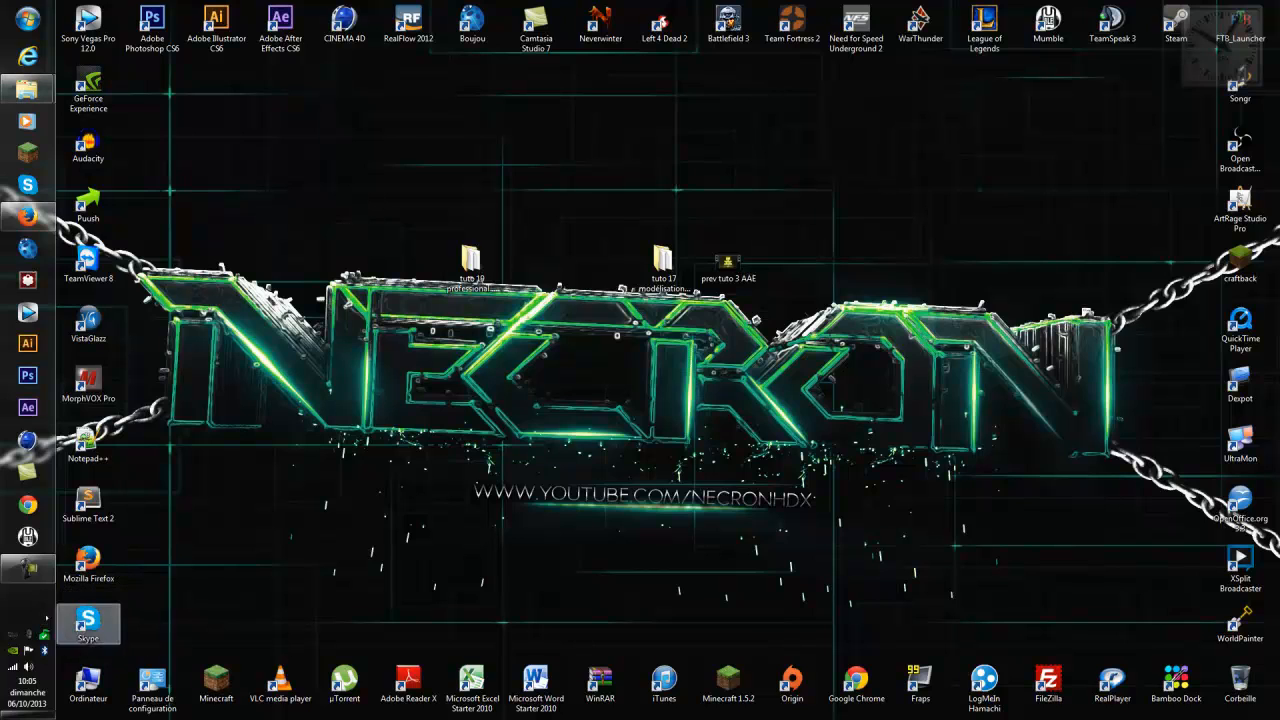
{"action": "left_click_drag", "start_coordinate": [1128, 258], "coordinate": [136, 462]}
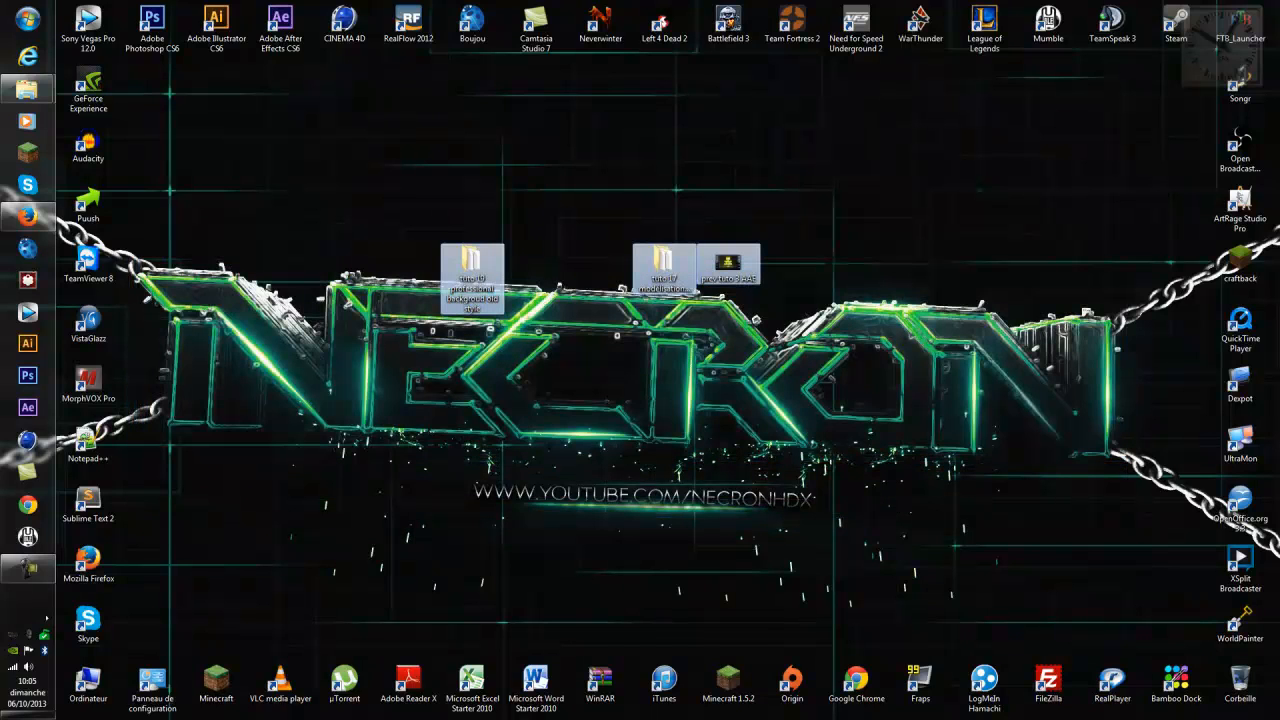
{"action": "left_click", "coordinate": [136, 462]}
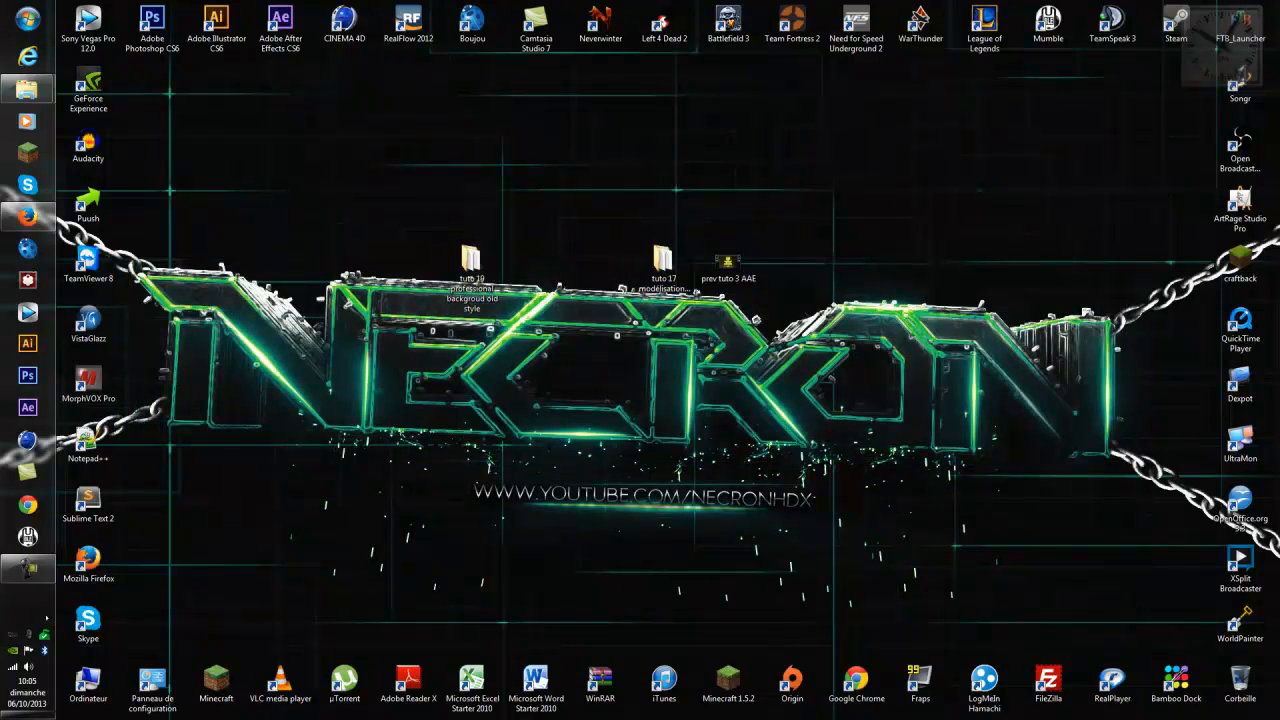
Move the two tutorial folders and the "prev tuto 3 AAE" file together so they sit clear above the NECRON logo.
{"action": "left_click_drag", "start_coordinate": [803, 190], "coordinate": [488, 288]}
{"action": "left_click_drag", "start_coordinate": [429, 340], "coordinate": [429, 340]}
{"action": "left_click_drag", "start_coordinate": [472, 275], "coordinate": [534, 217]}
{"action": "left_click", "coordinate": [610, 250]}
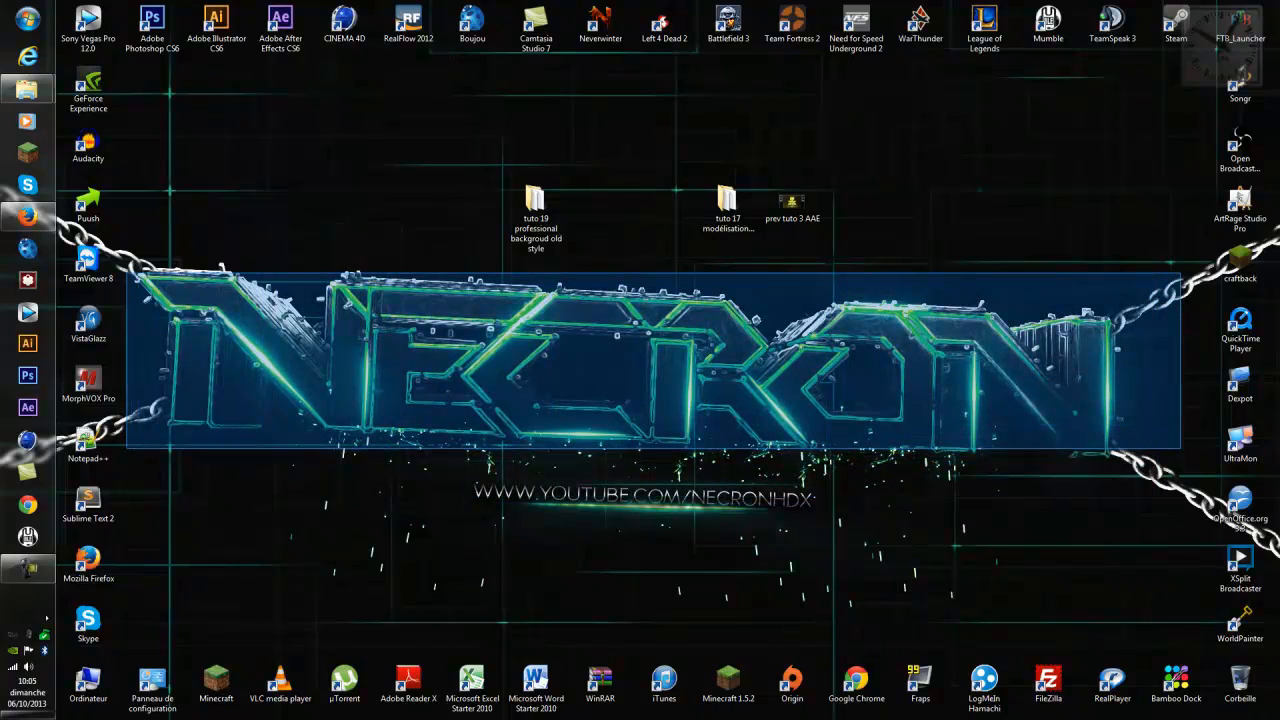
{"action": "left_click_drag", "start_coordinate": [133, 256], "coordinate": [1137, 476]}
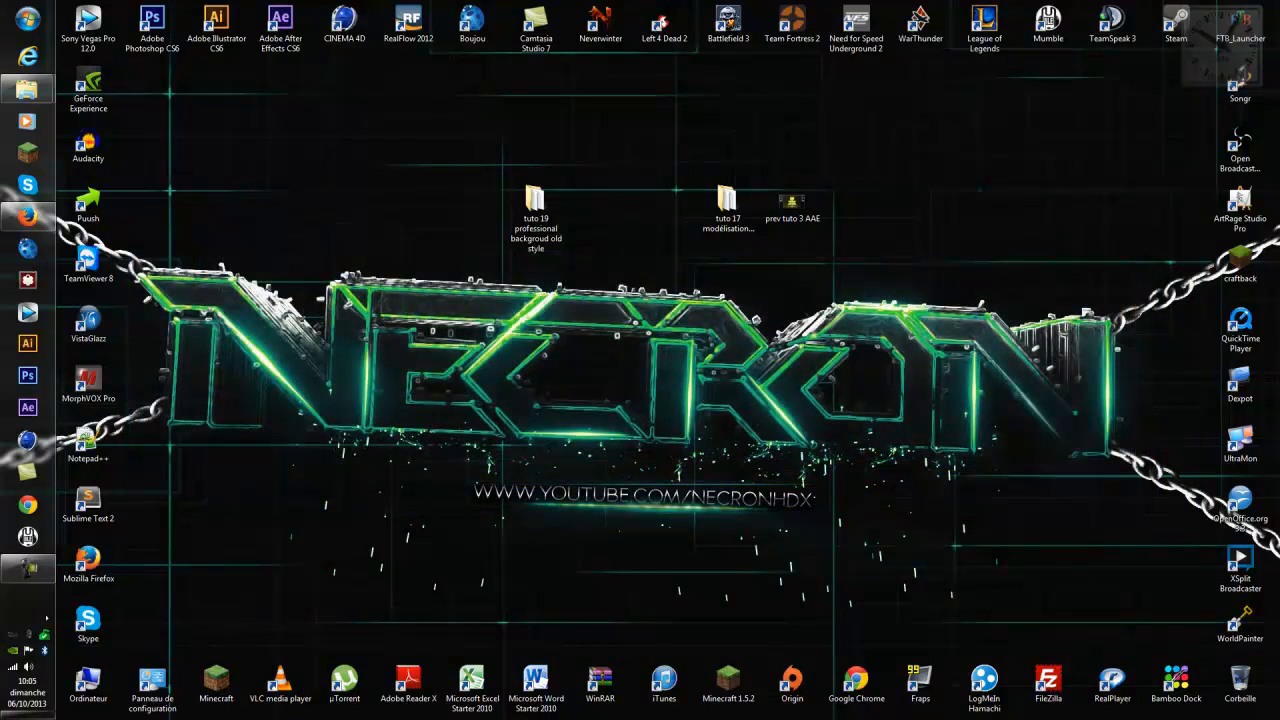
Launch Google Chrome.
{"action": "mouse_move", "coordinate": [27, 216]}
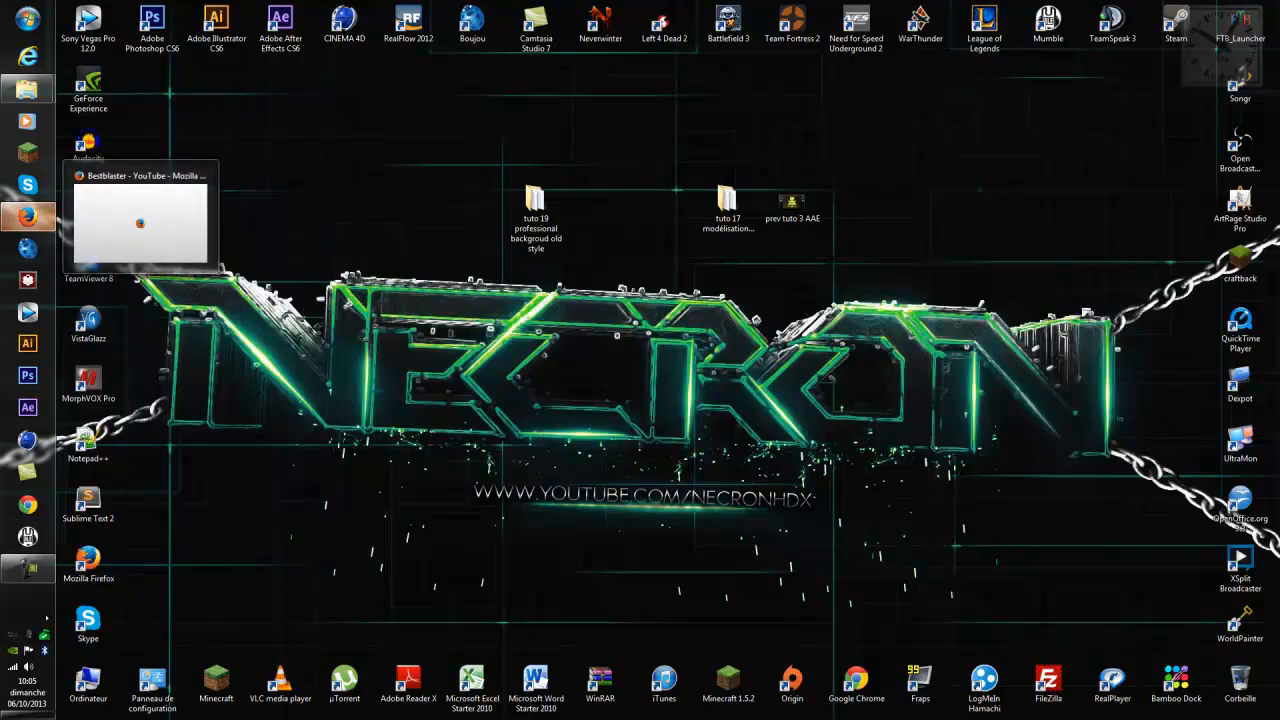
{"action": "left_click", "coordinate": [27, 505]}
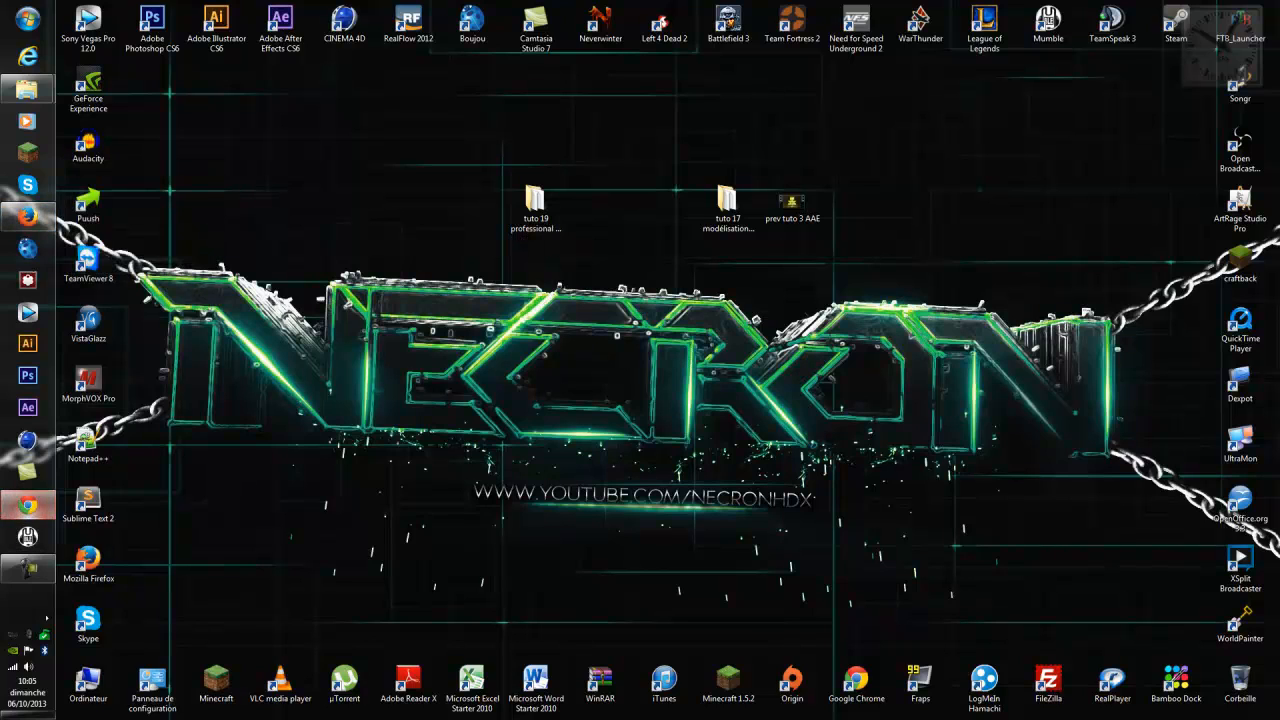